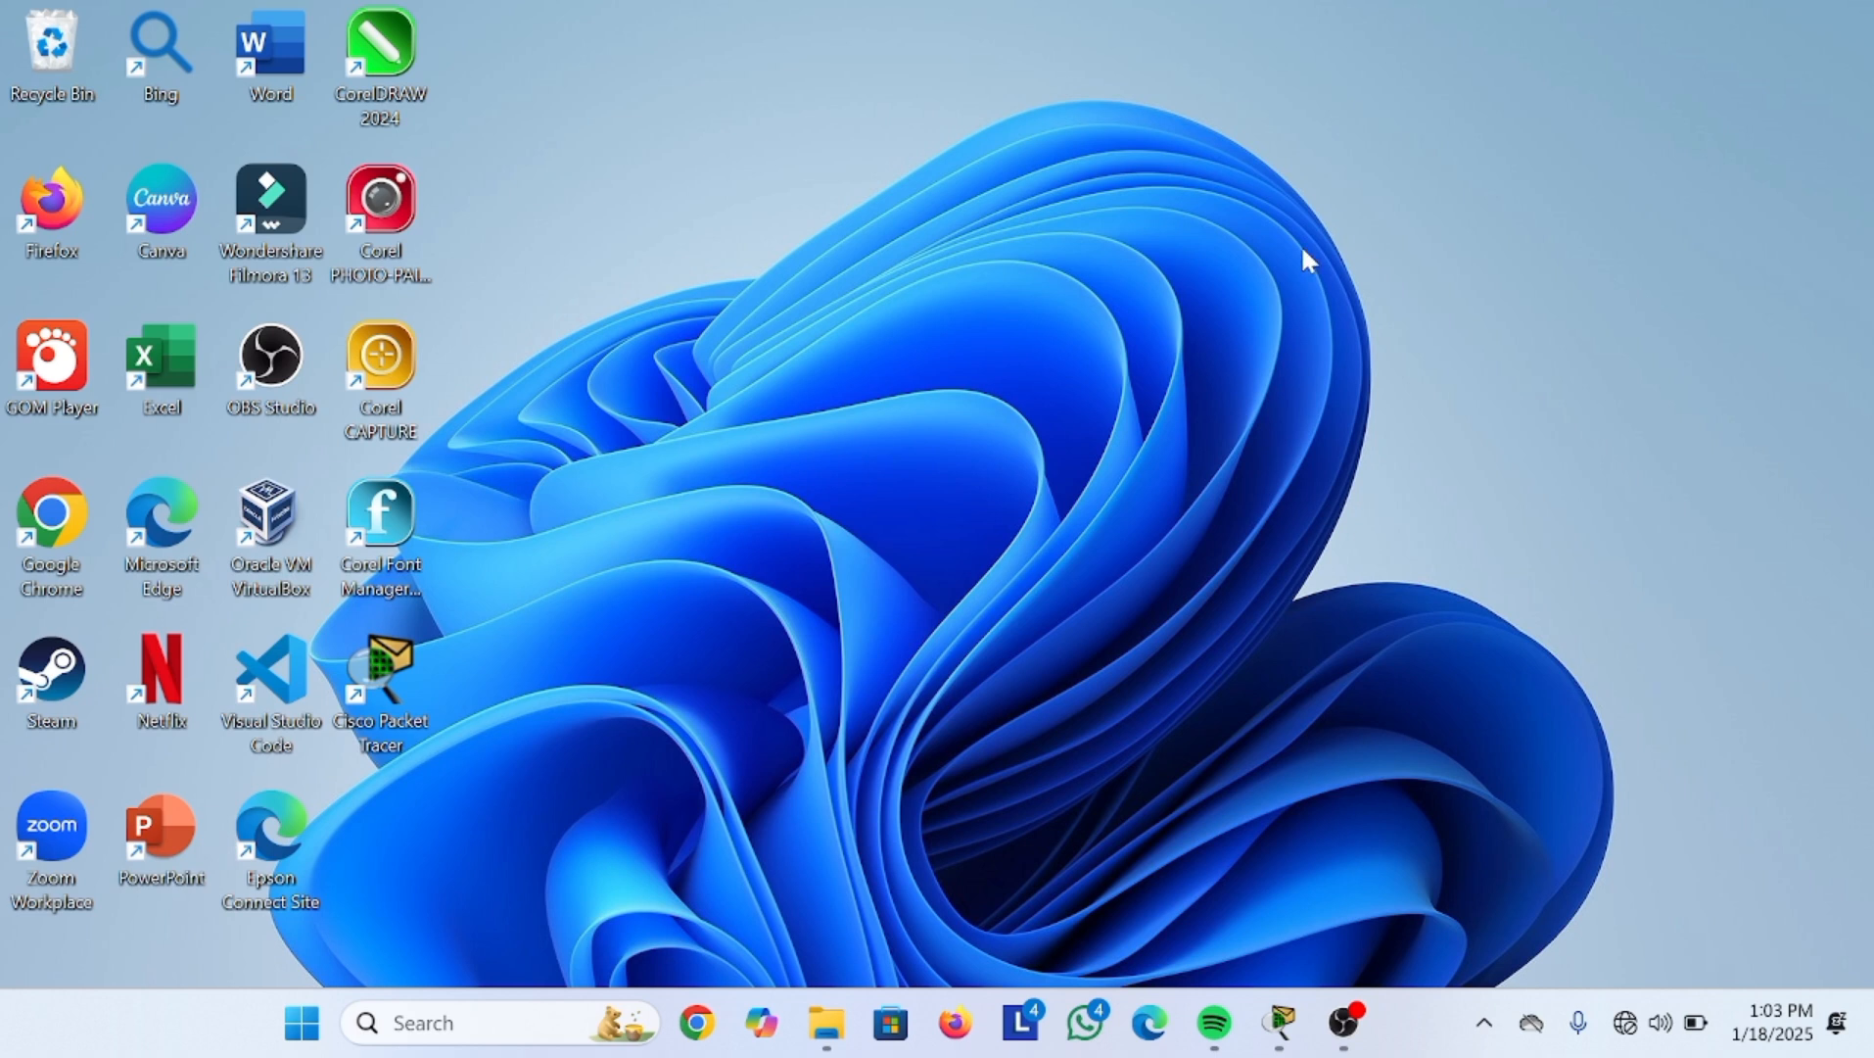
# Step: Launch Cisco Packet Tracer, bring the 2.pkt topology forward, and show the Connections cable list
pyautogui.doubleClick(393, 684)
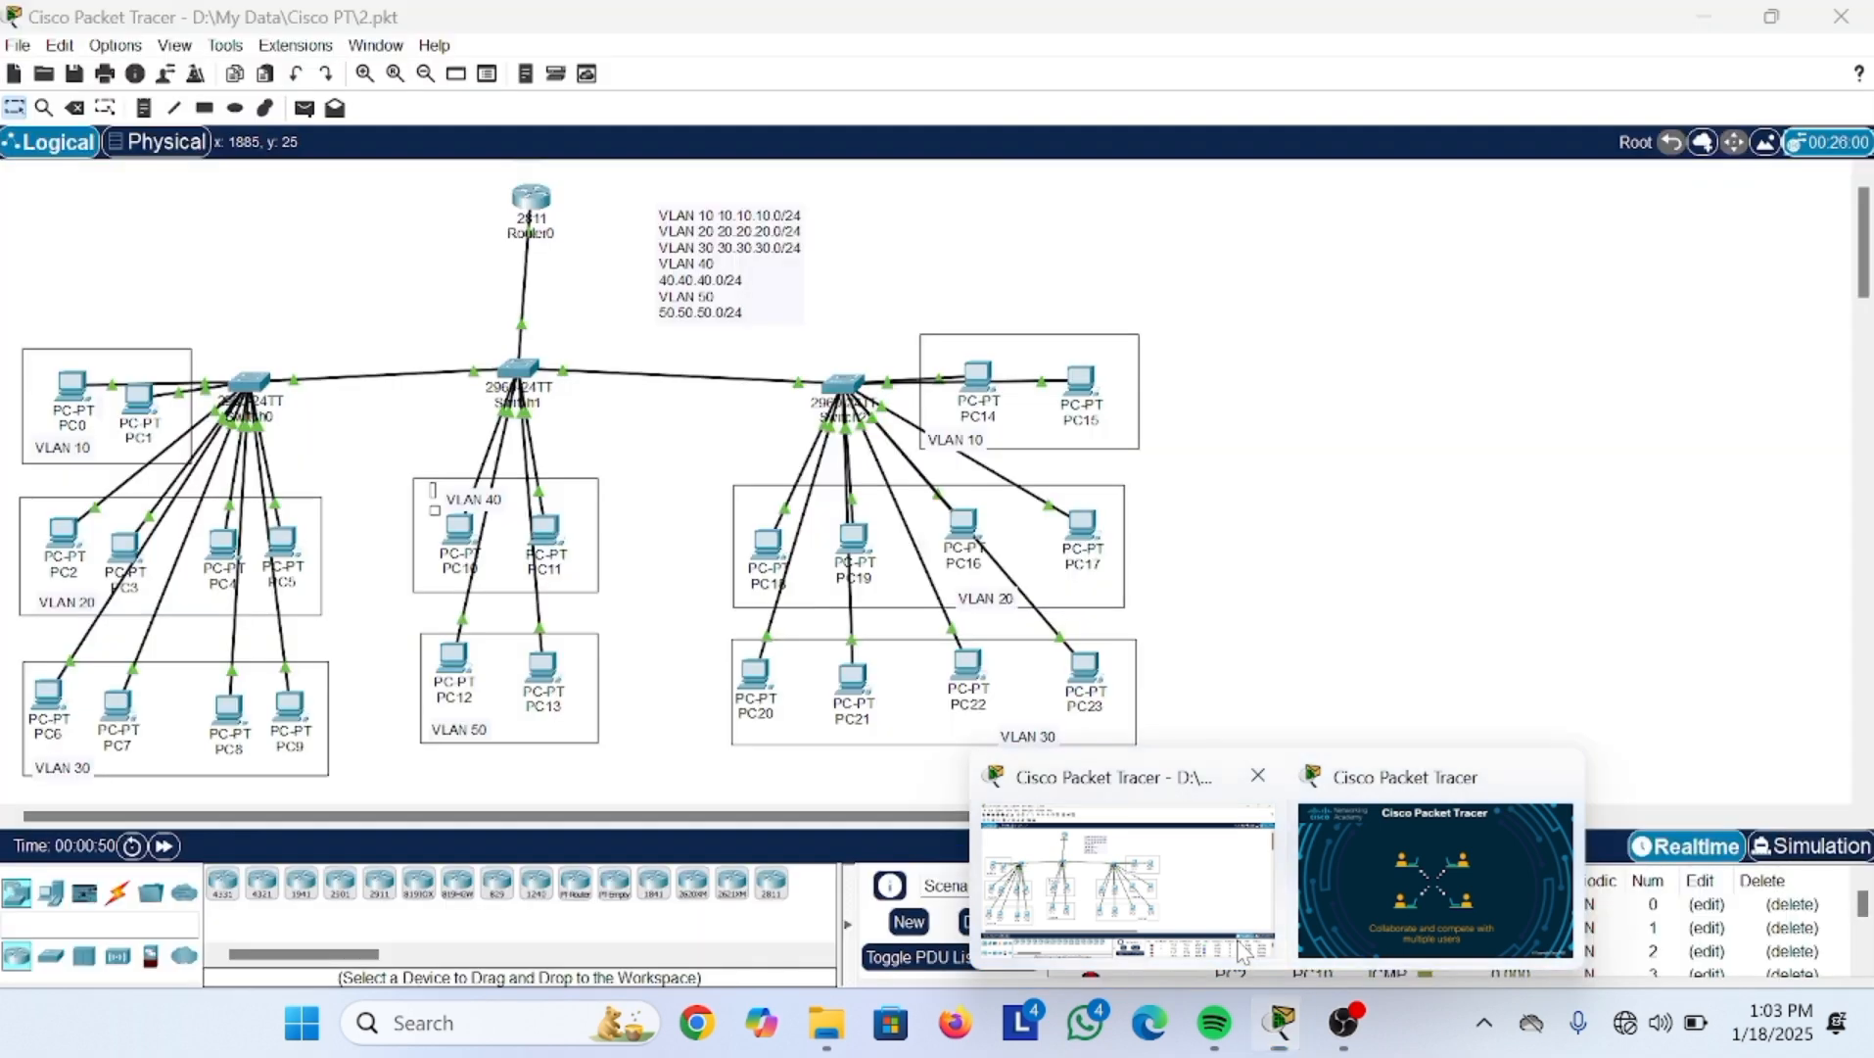
pyautogui.click(1242, 952)
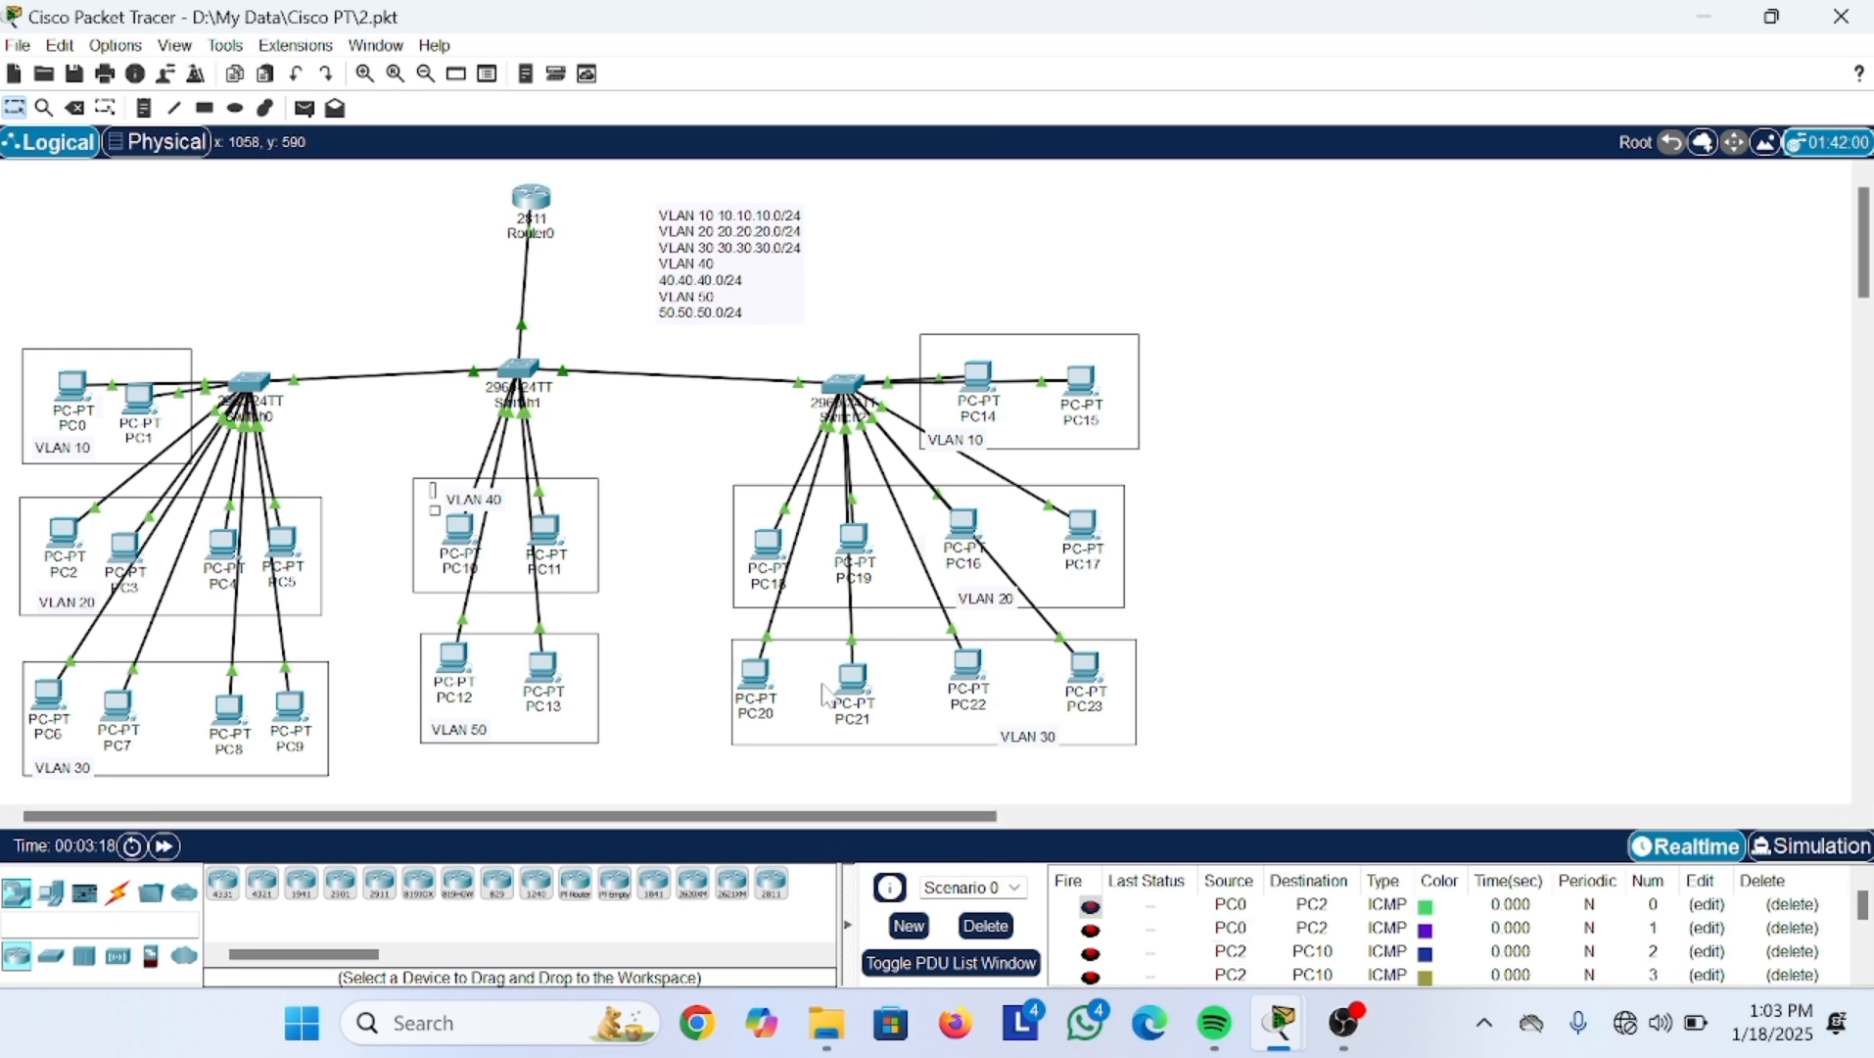
pyautogui.click(118, 893)
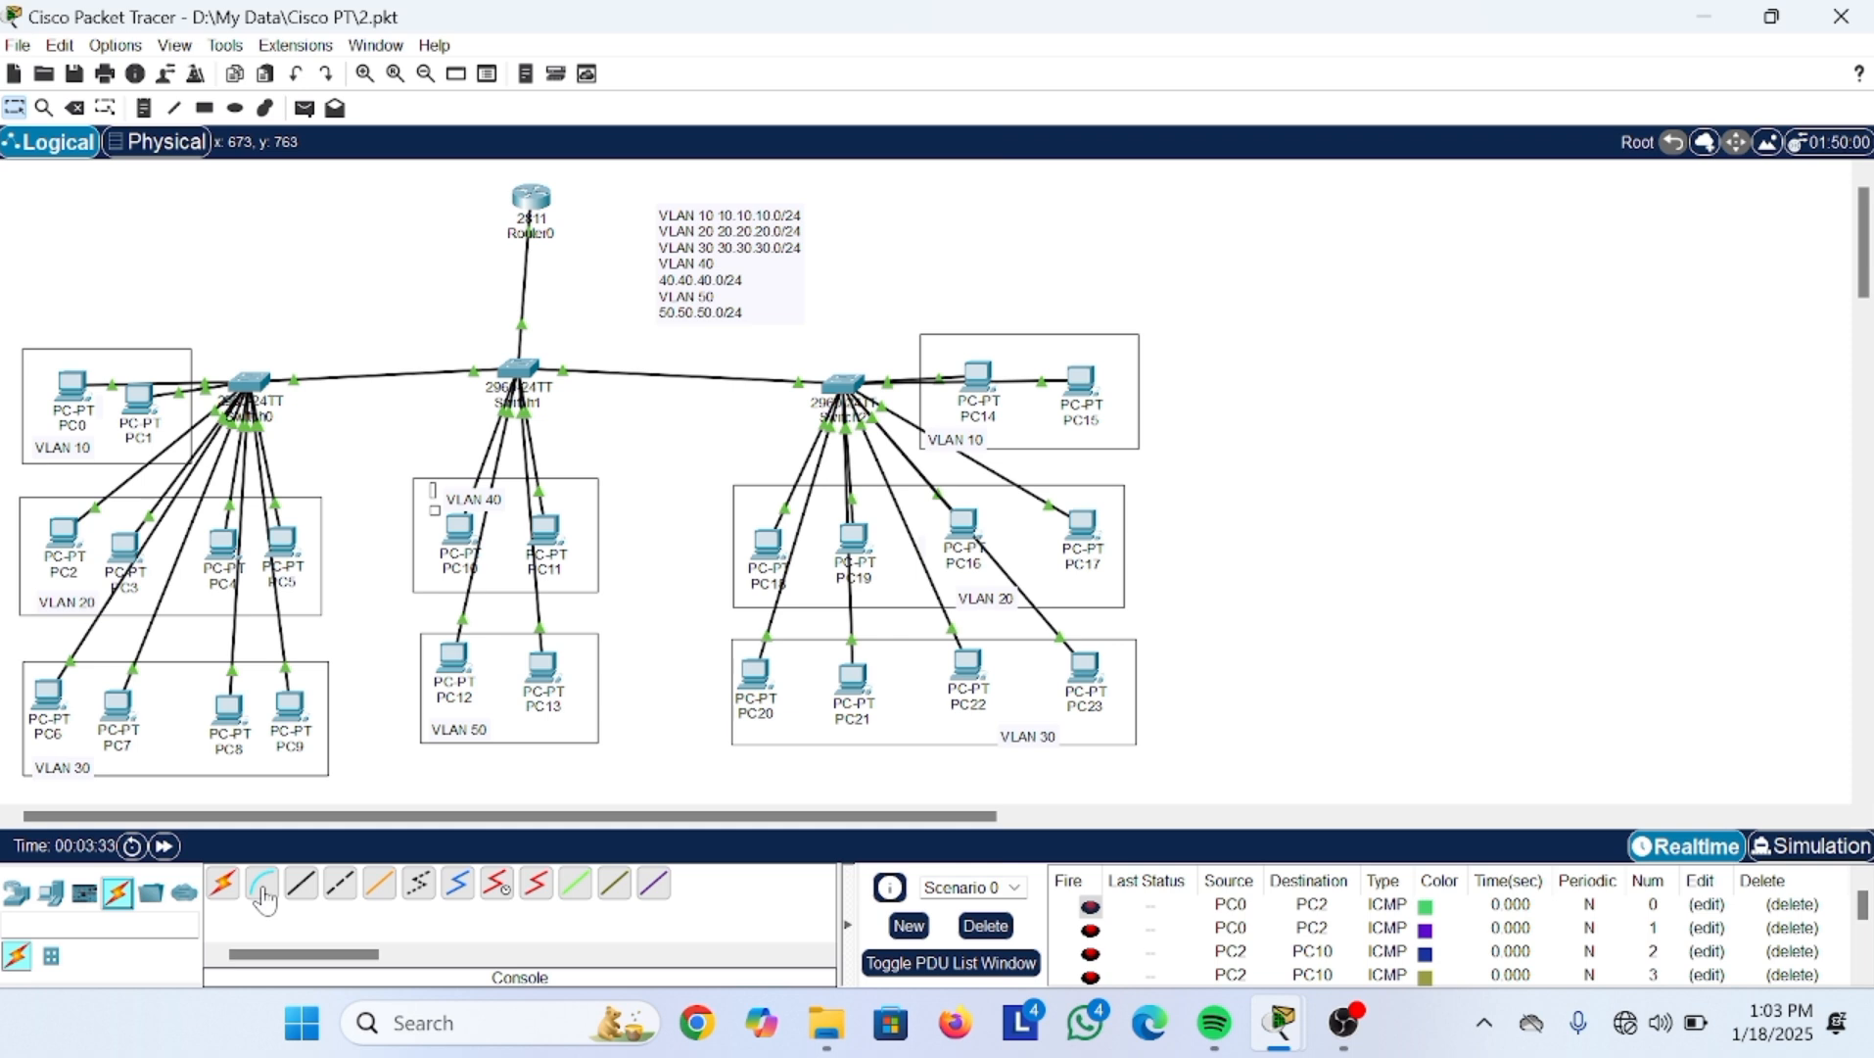
# Step: Place a new PC, PC24, on the canvas to the left of Router0
pyautogui.click(17, 892)
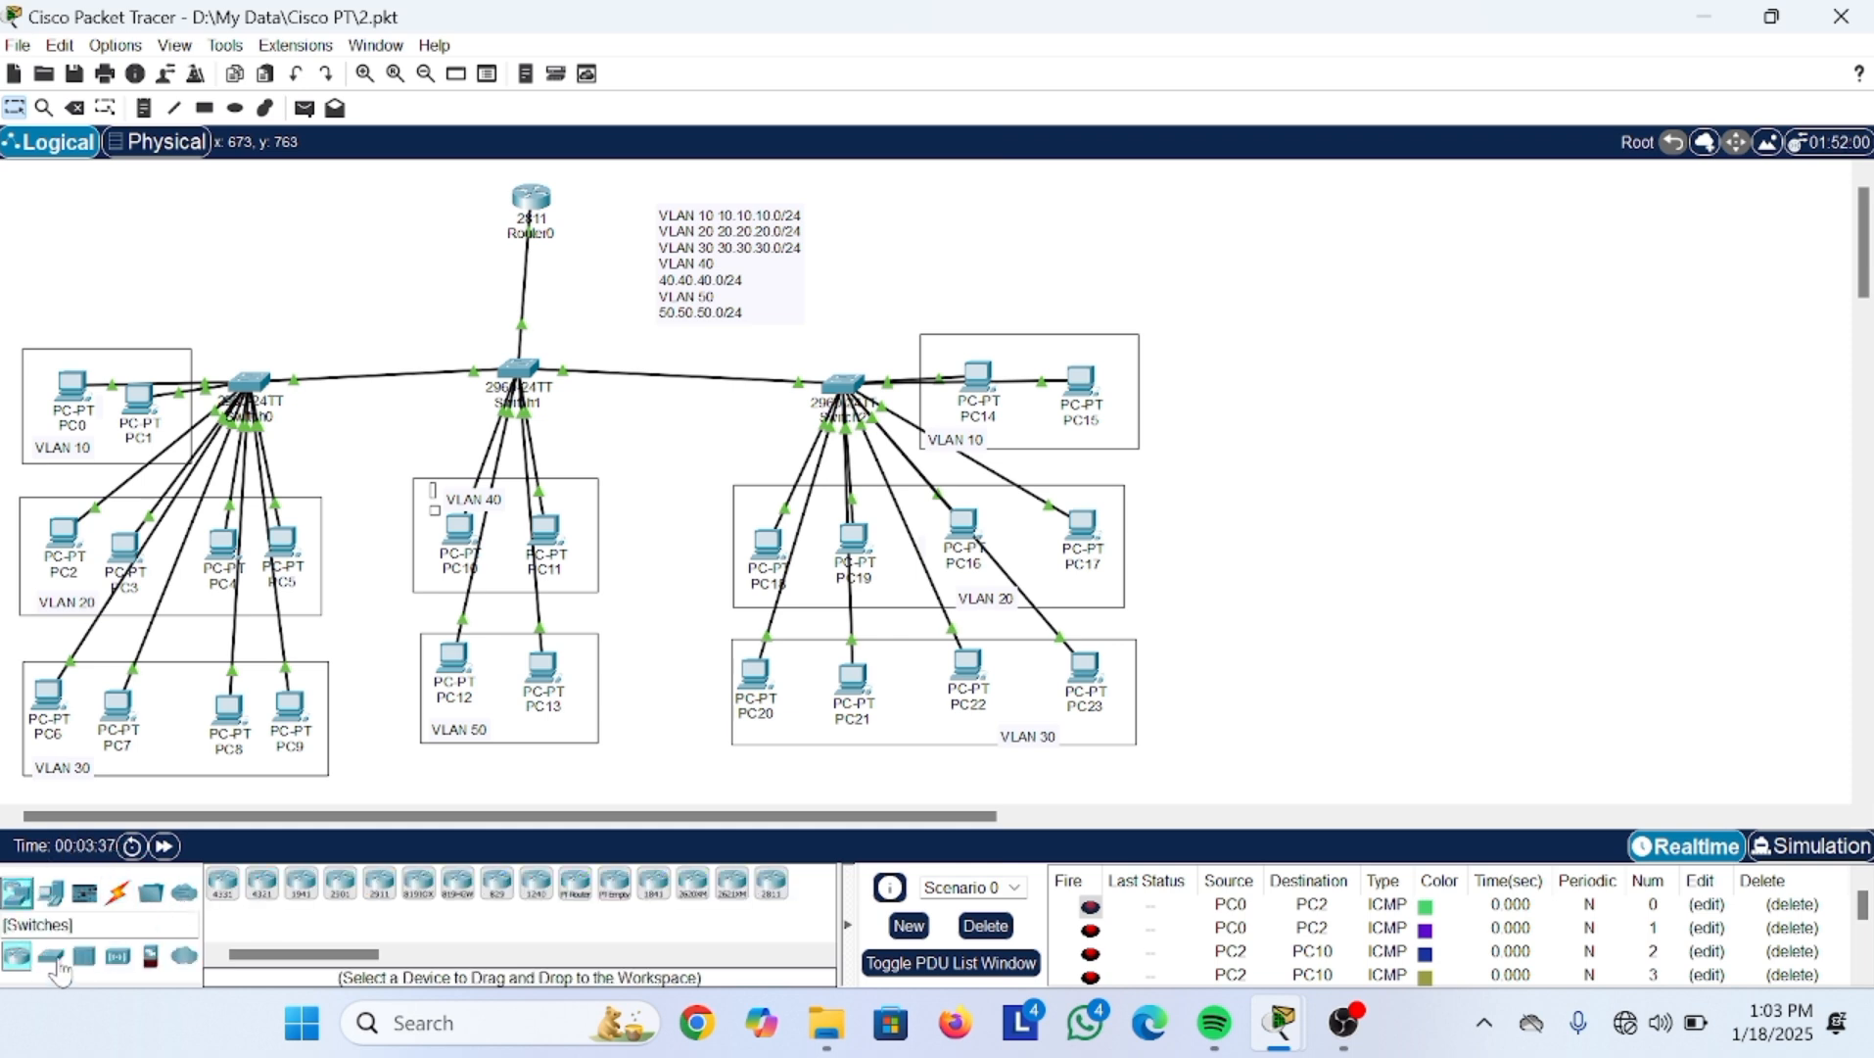
pyautogui.click(51, 892)
pyautogui.moveTo(223, 885); pyautogui.dragTo(338, 272)
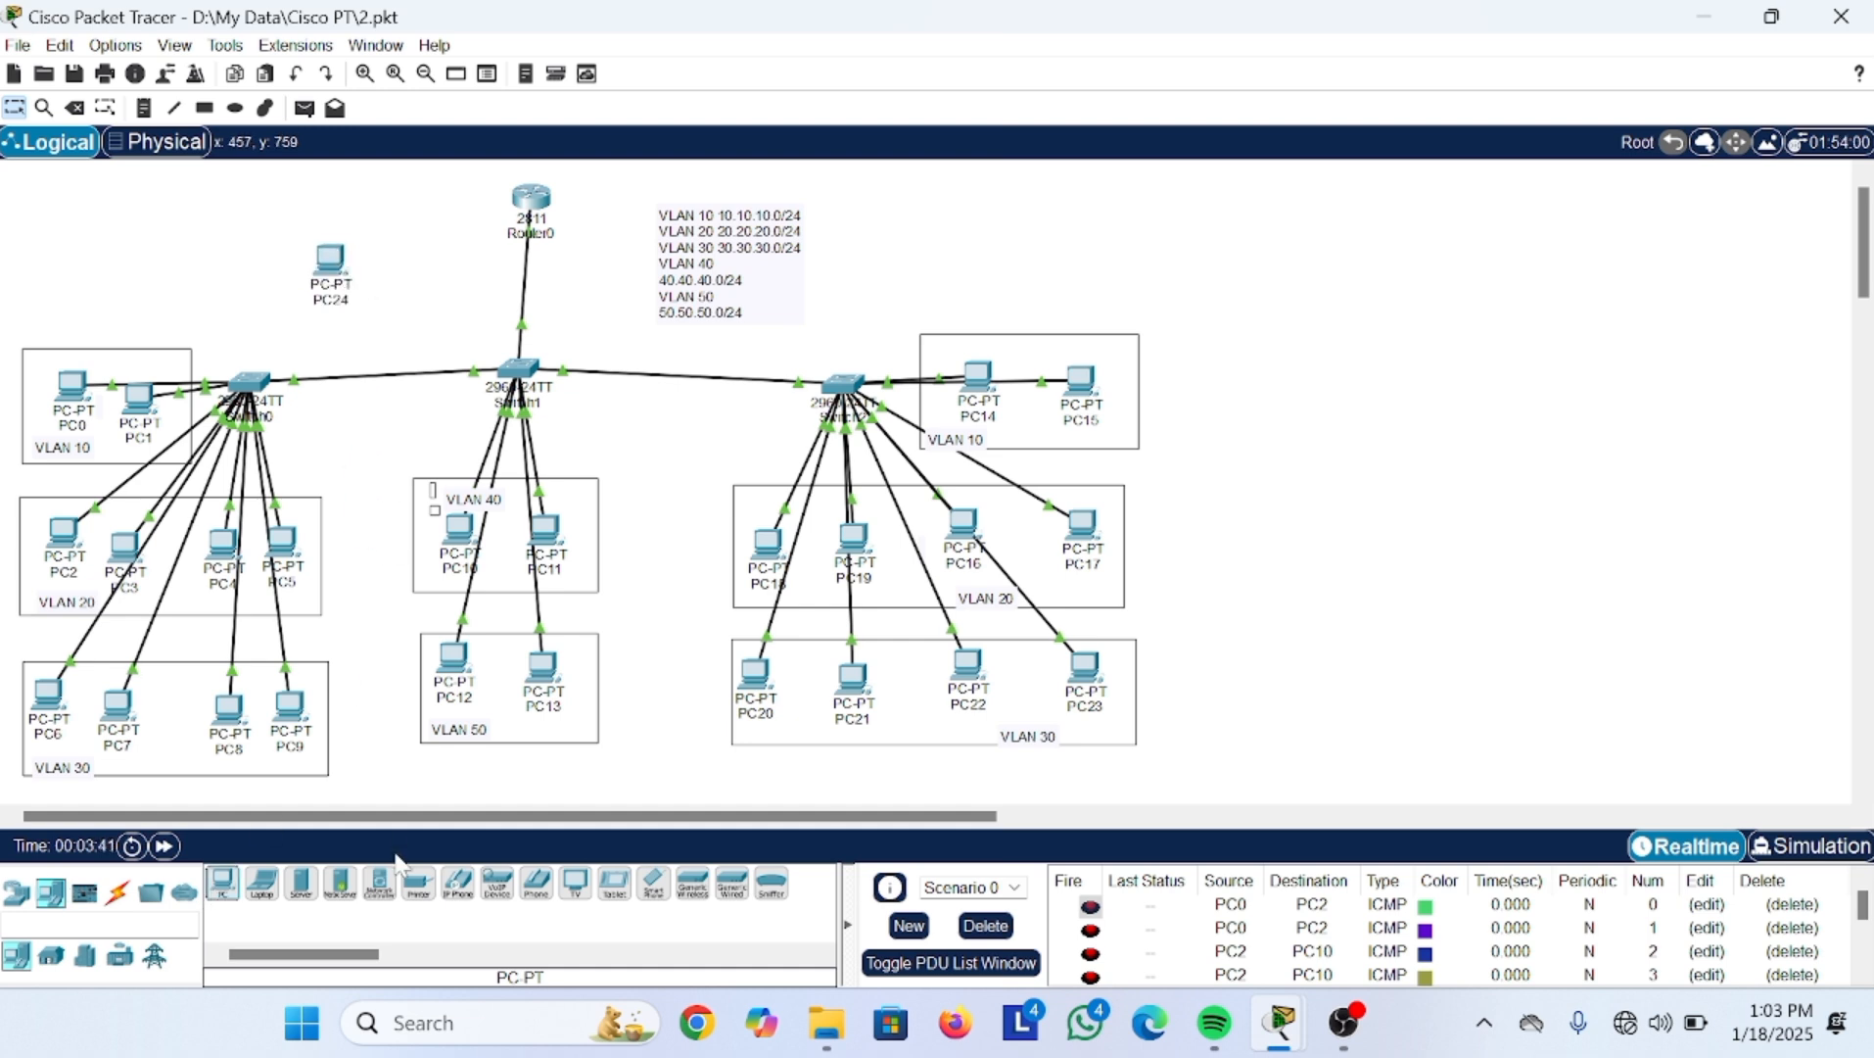
# Step: Connect a console cable from Router0's Console port to PC24's RS 232 port
pyautogui.click(114, 893)
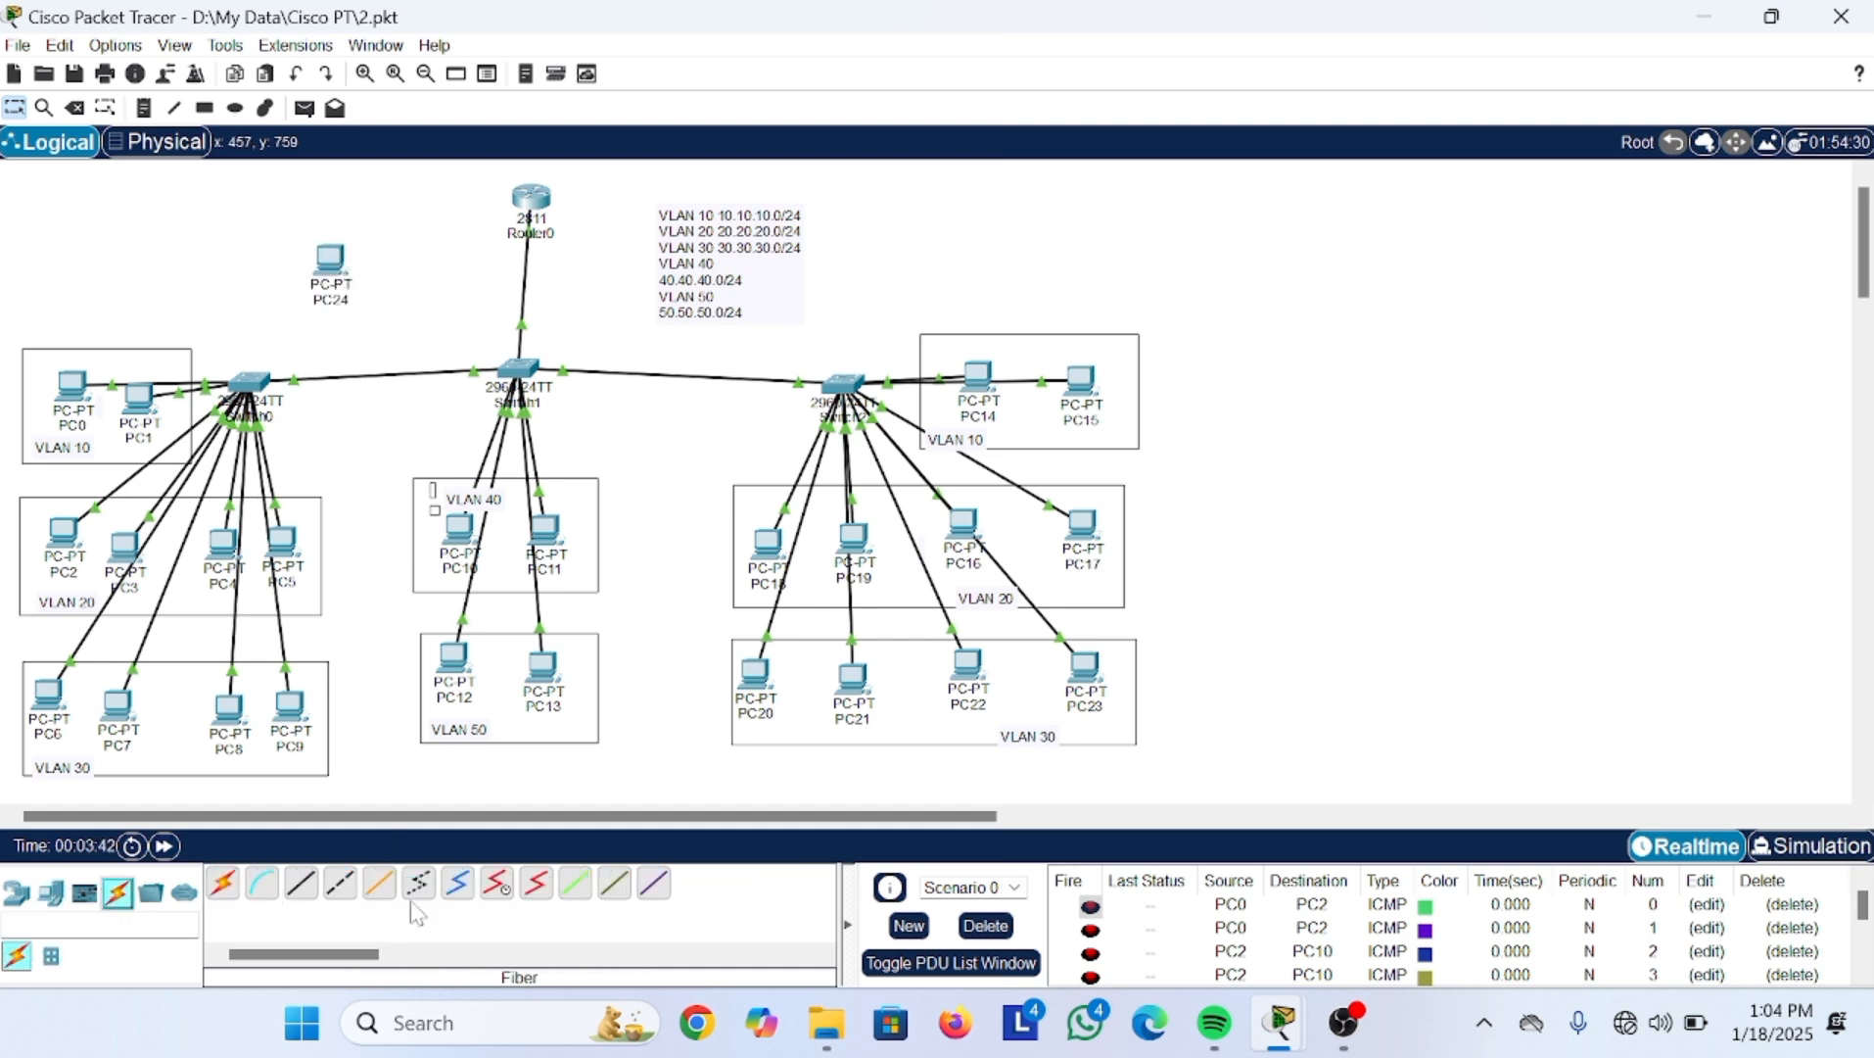
pyautogui.click(260, 893)
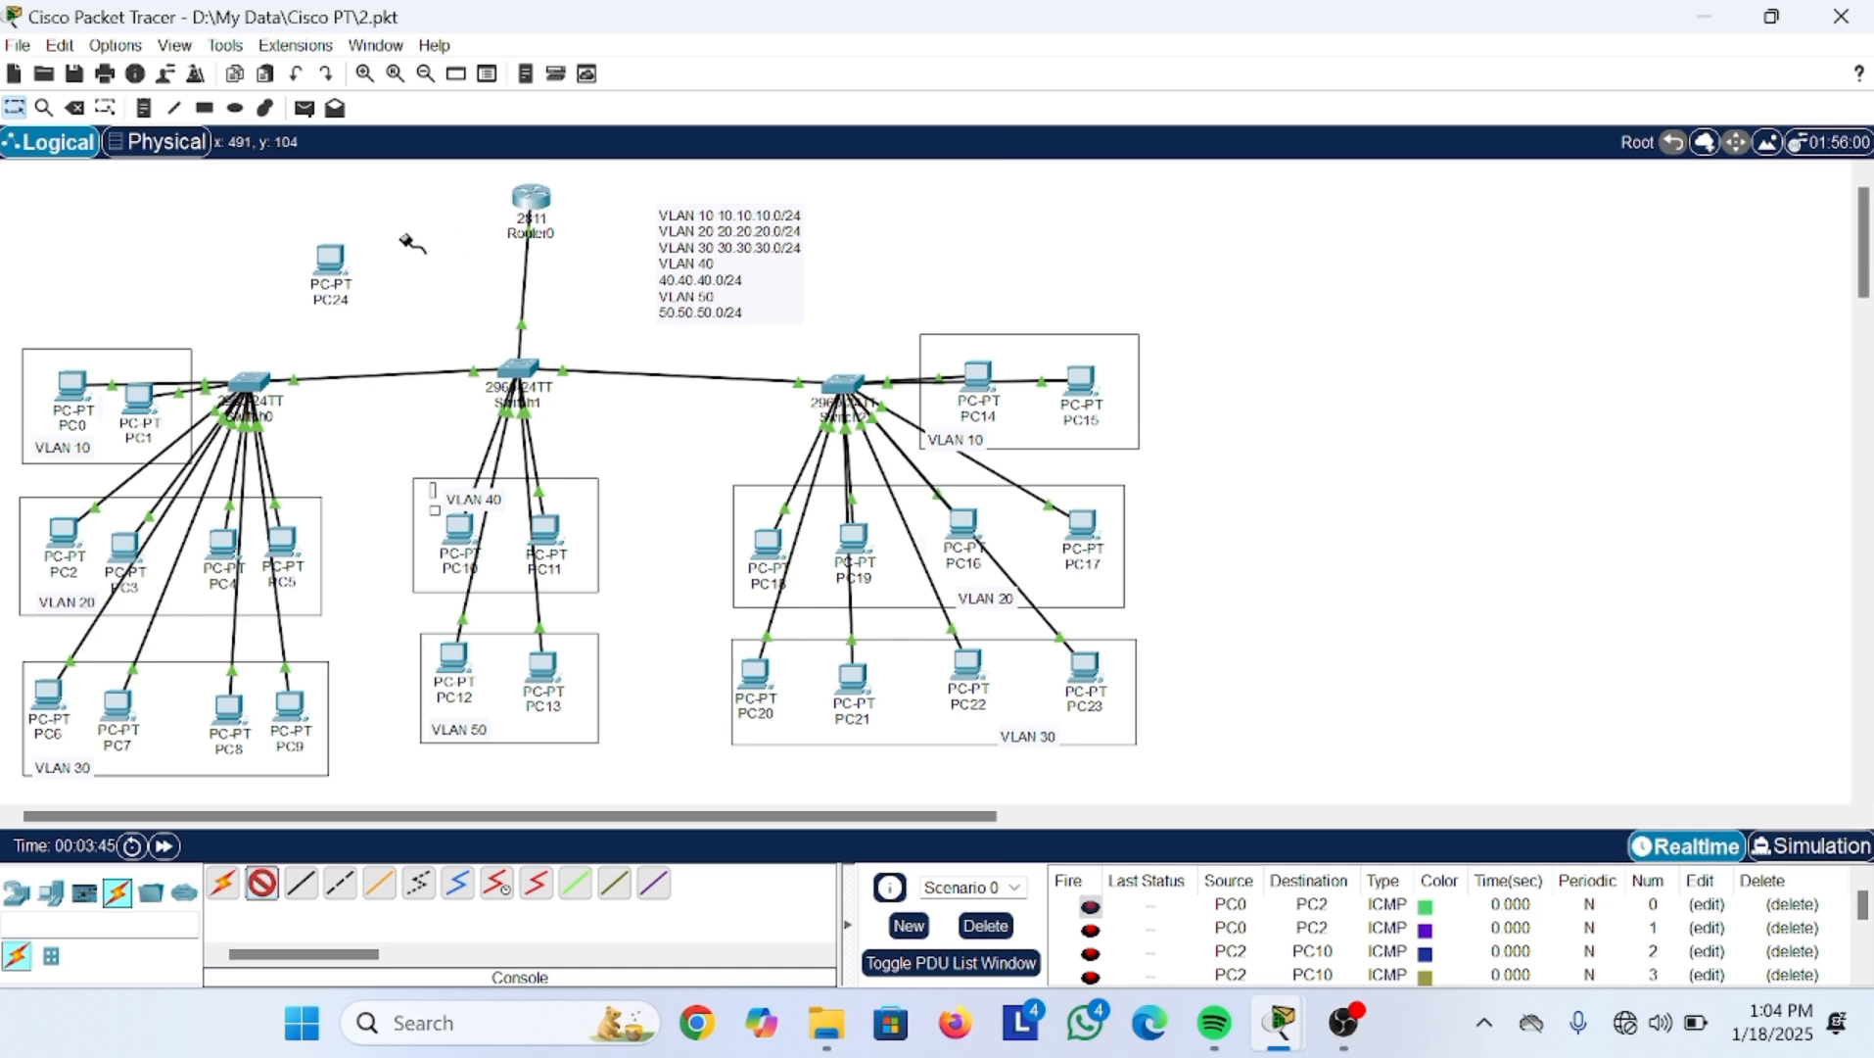
pyautogui.click(528, 196)
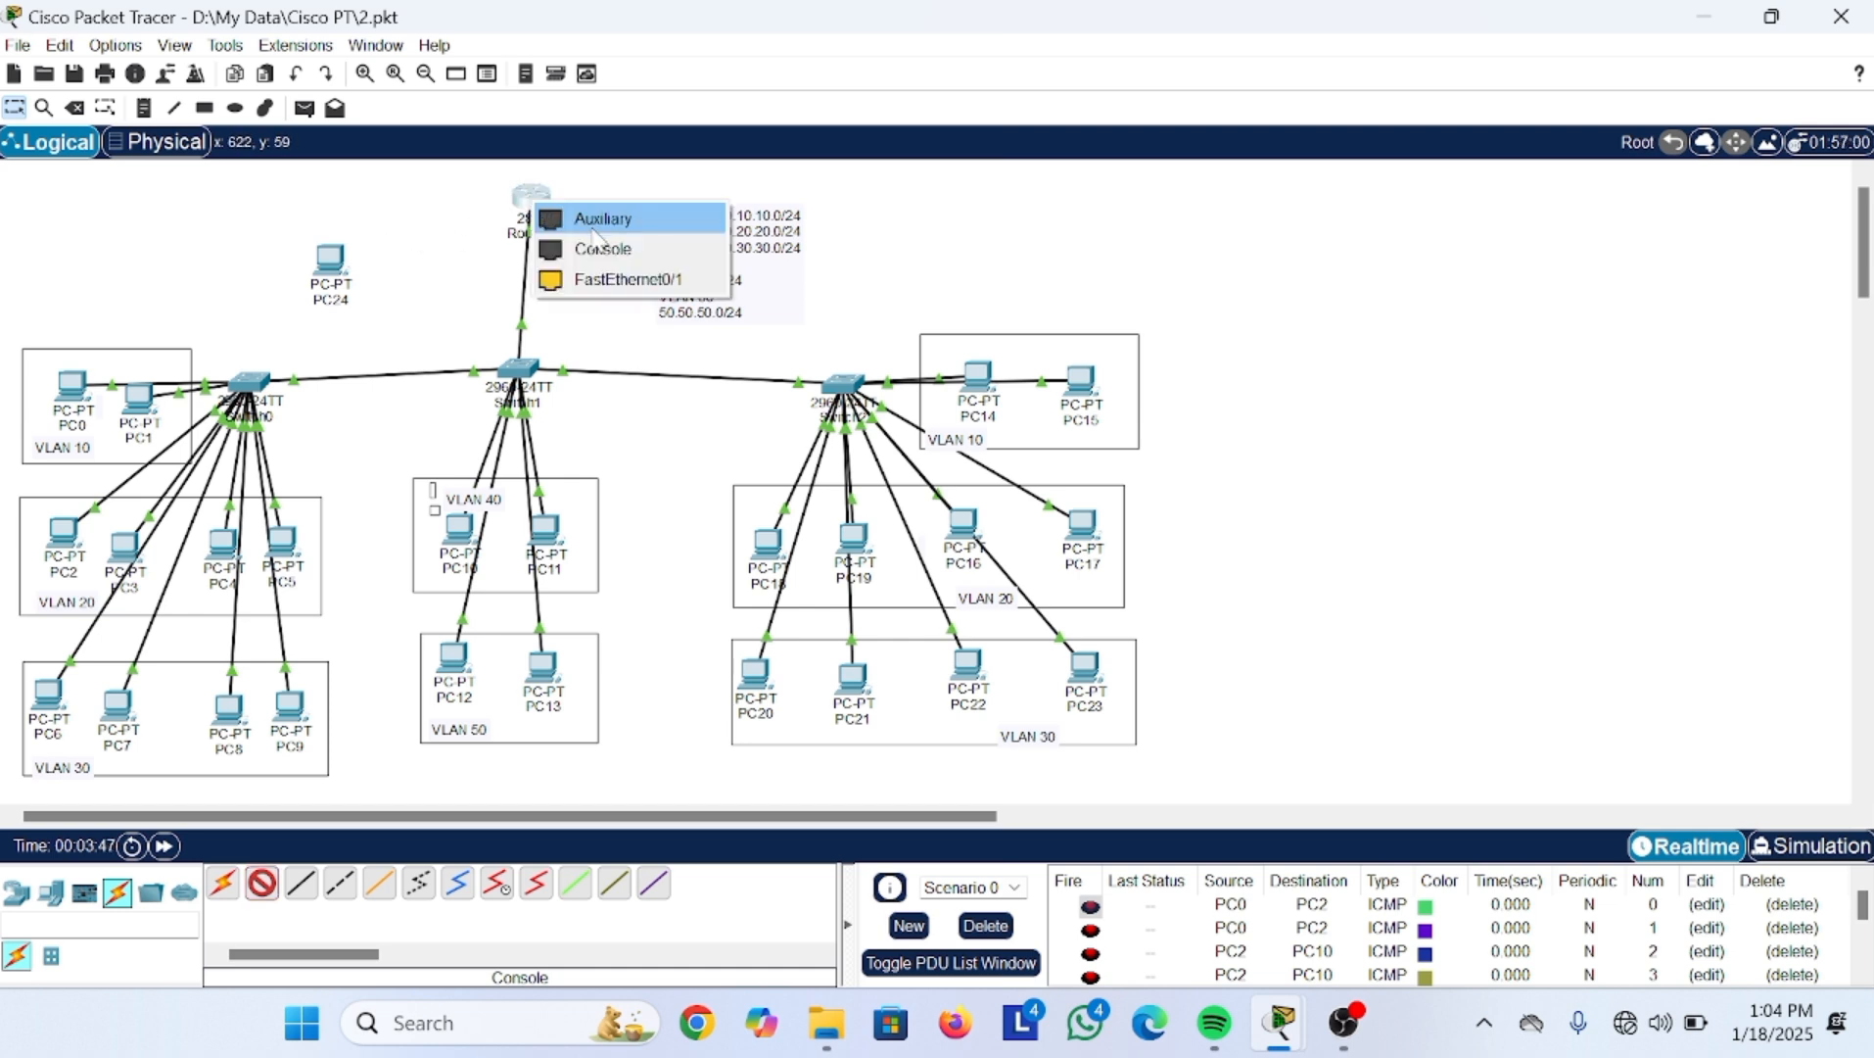
pyautogui.click(576, 242)
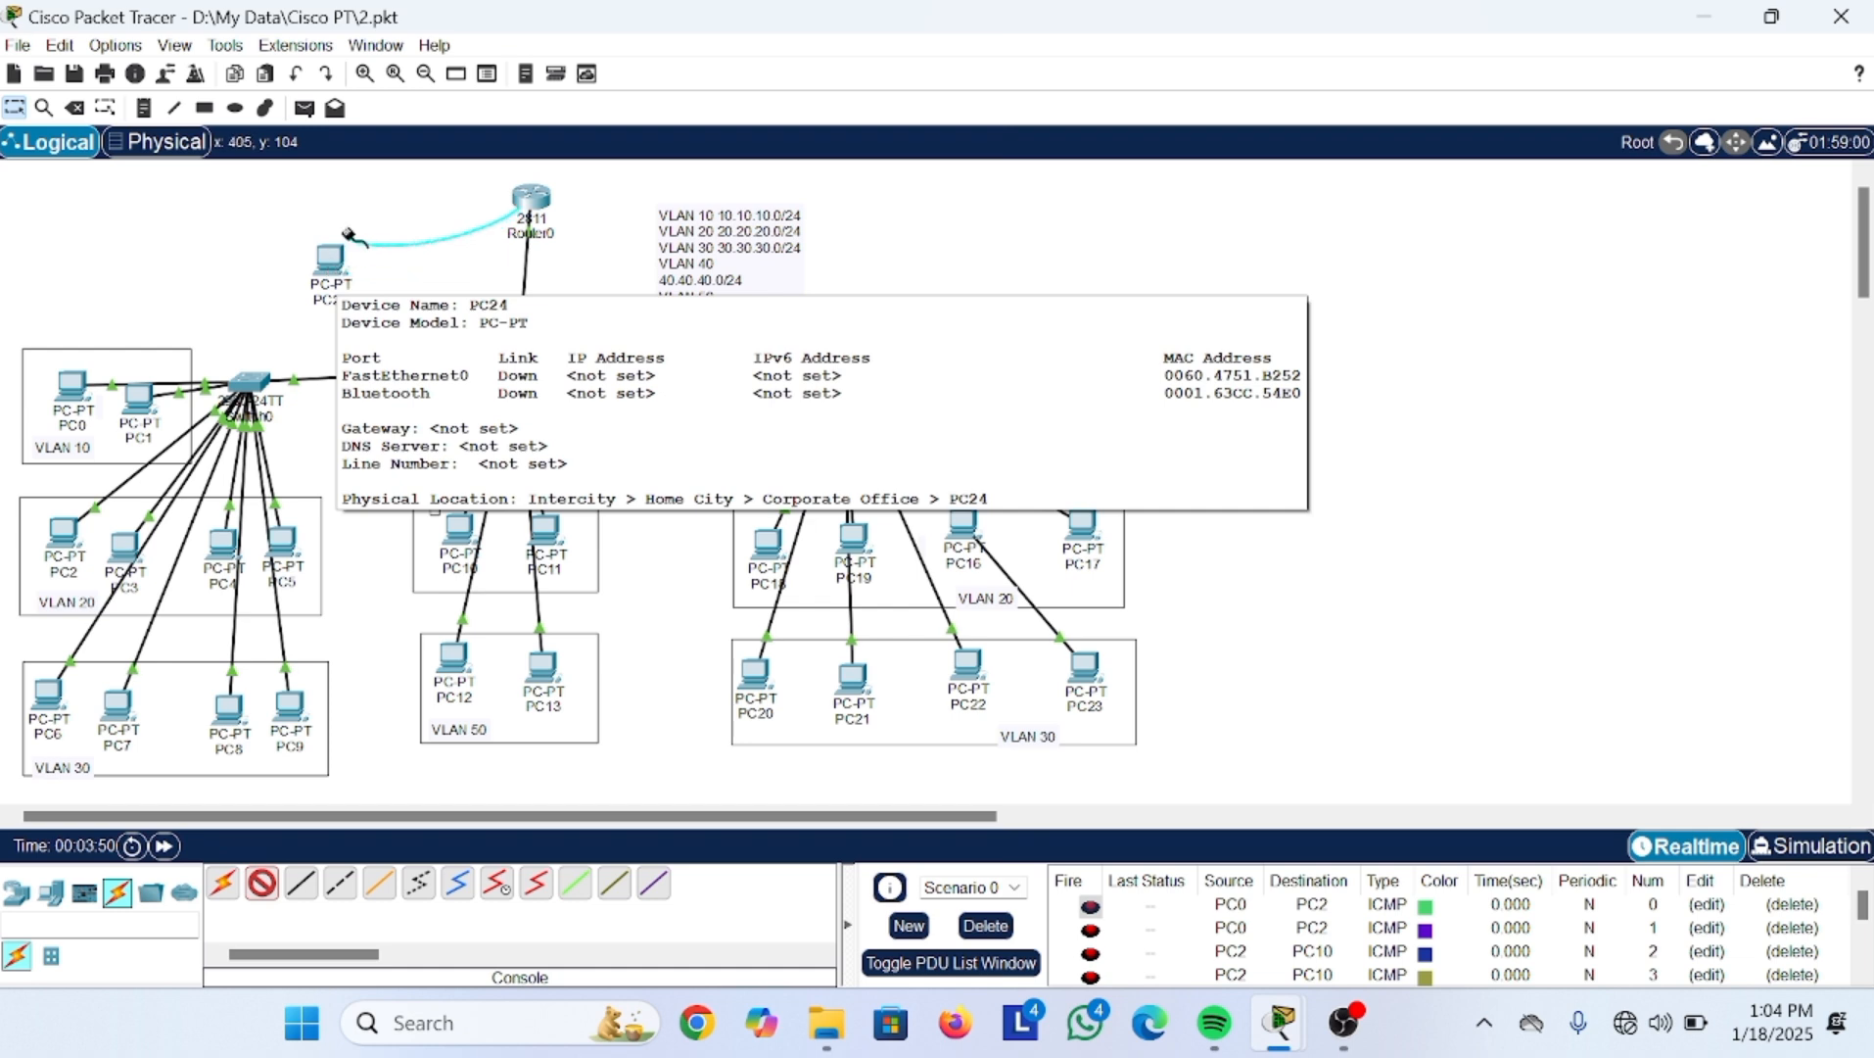
pyautogui.click(331, 260)
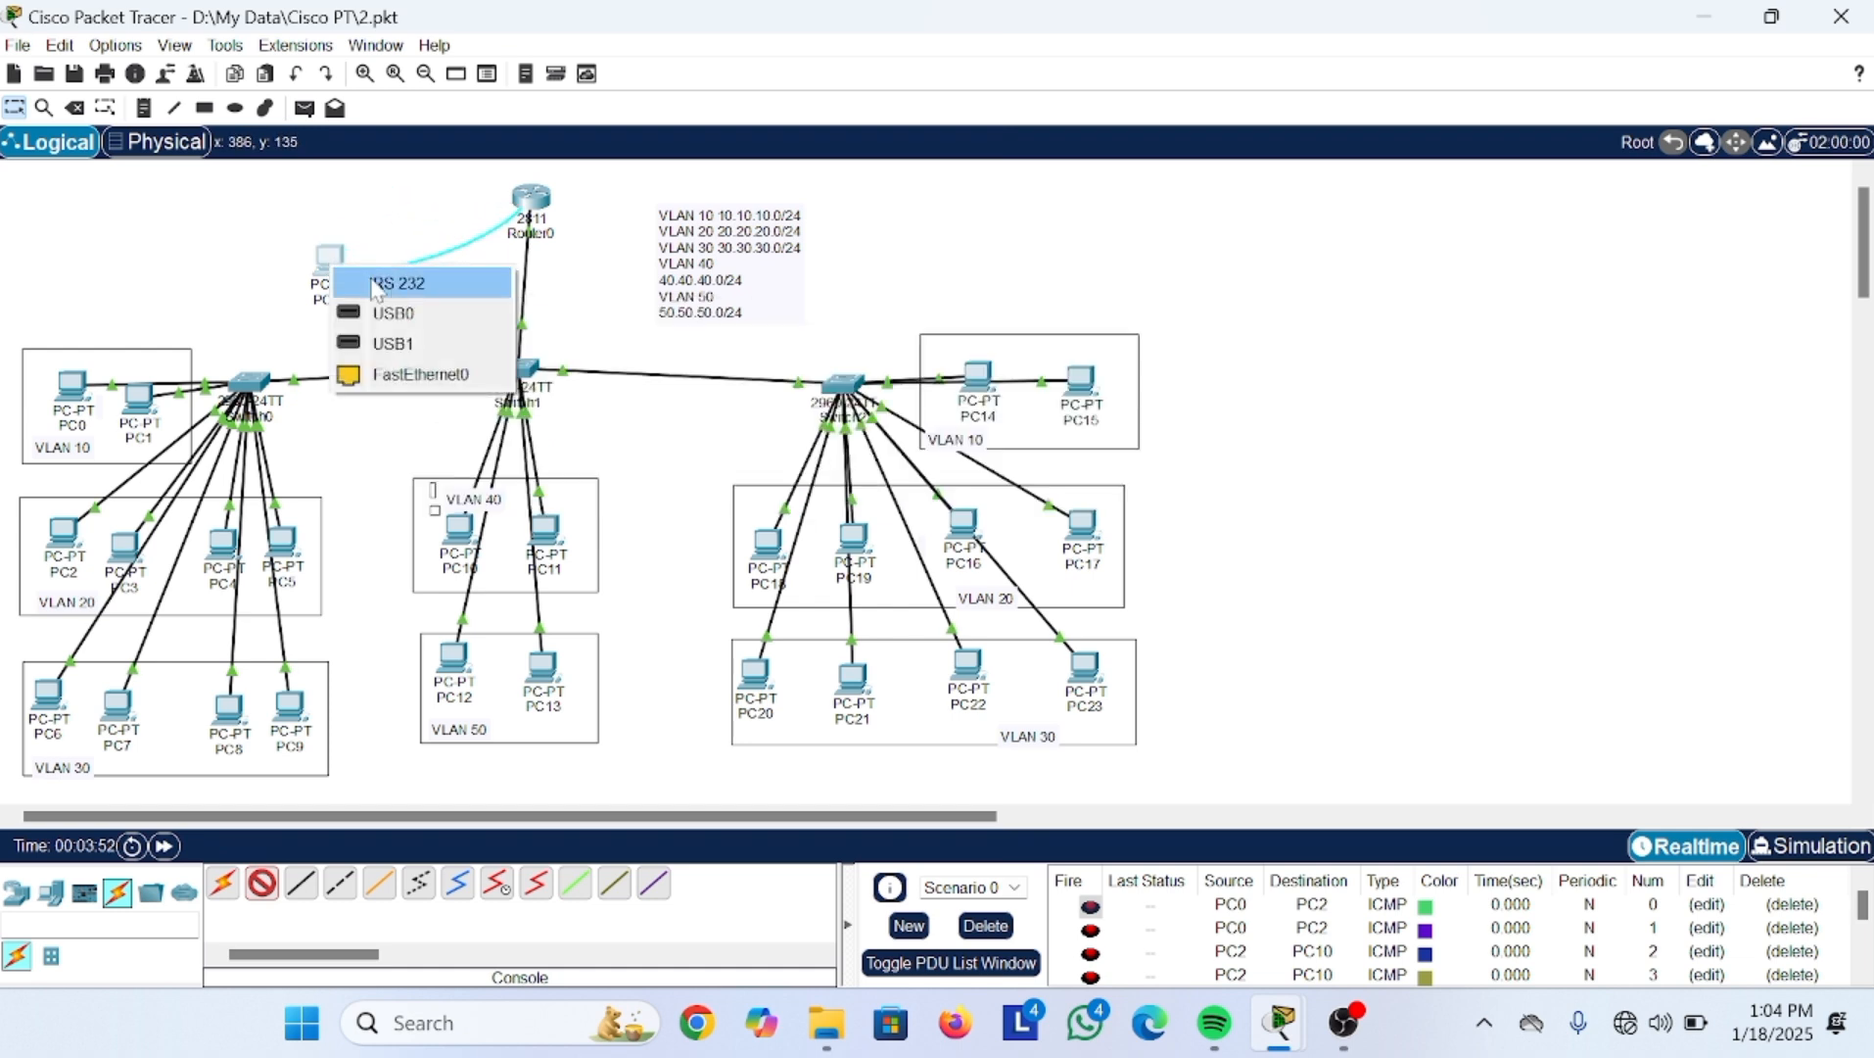
pyautogui.click(396, 289)
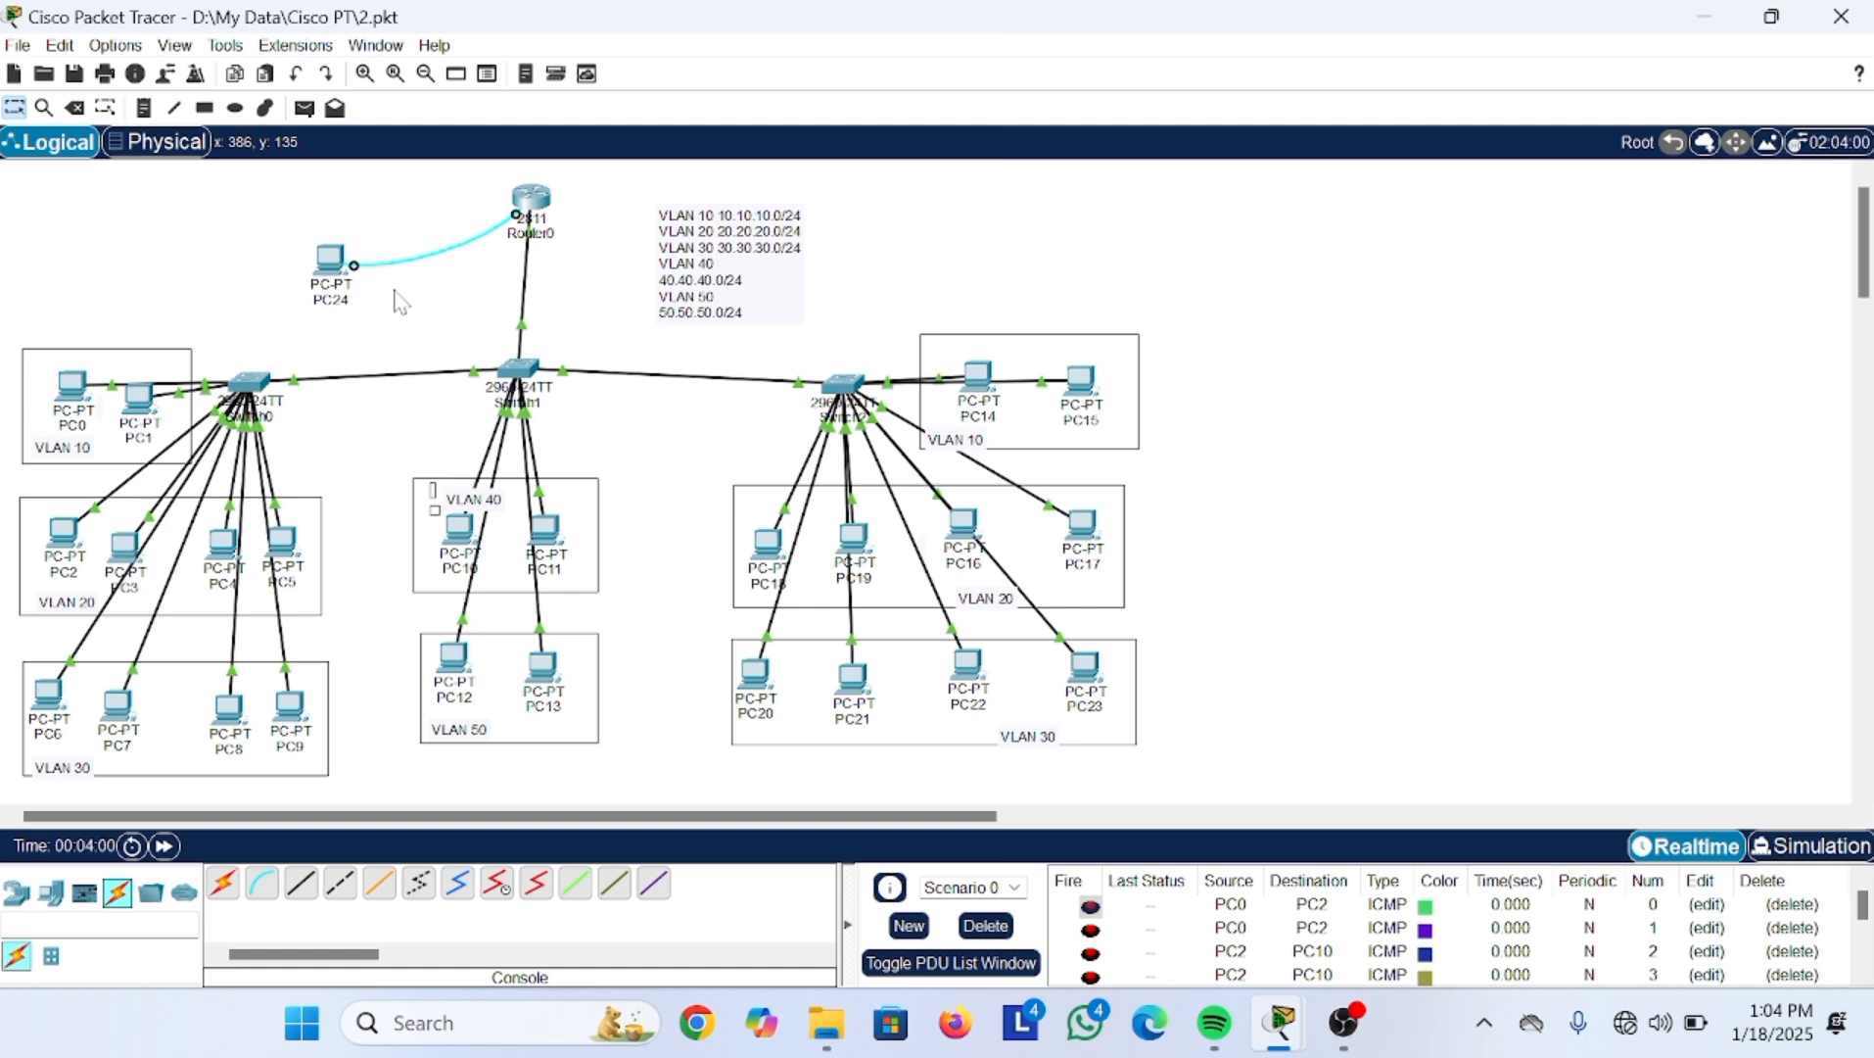
pyautogui.click(537, 197)
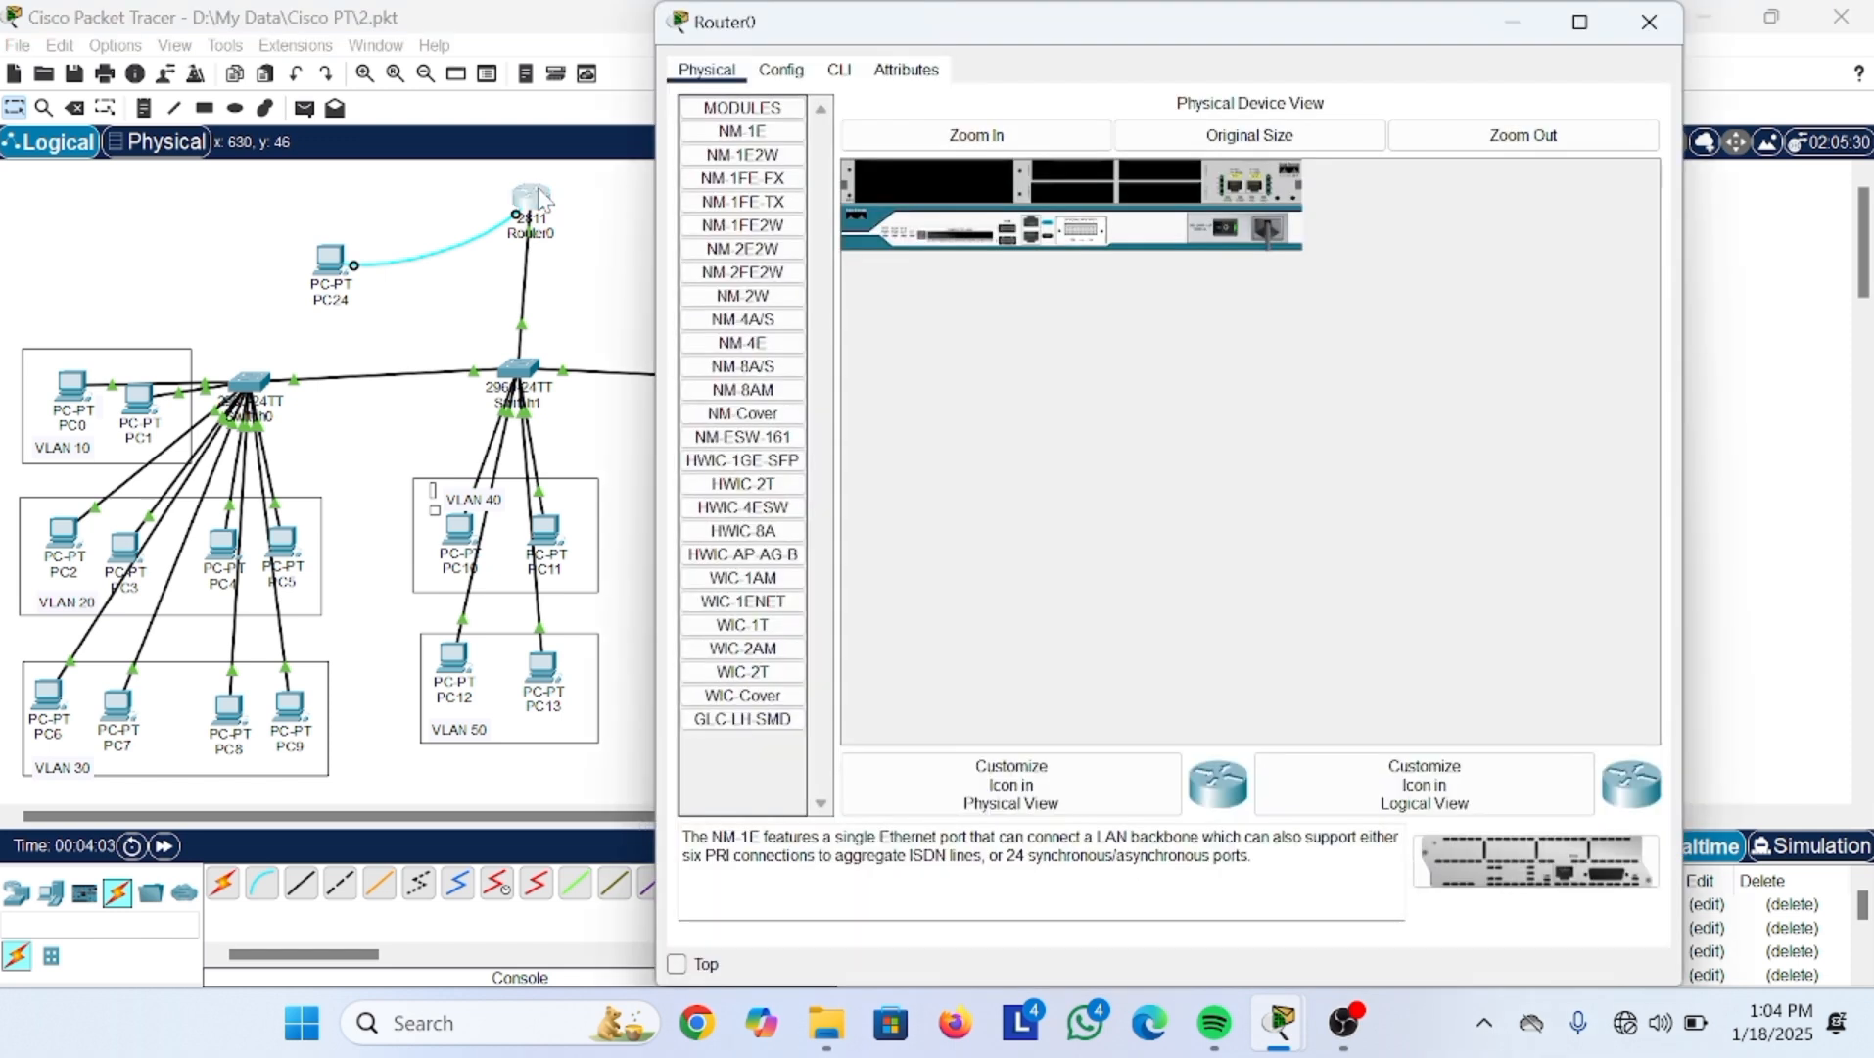
pyautogui.click(837, 86)
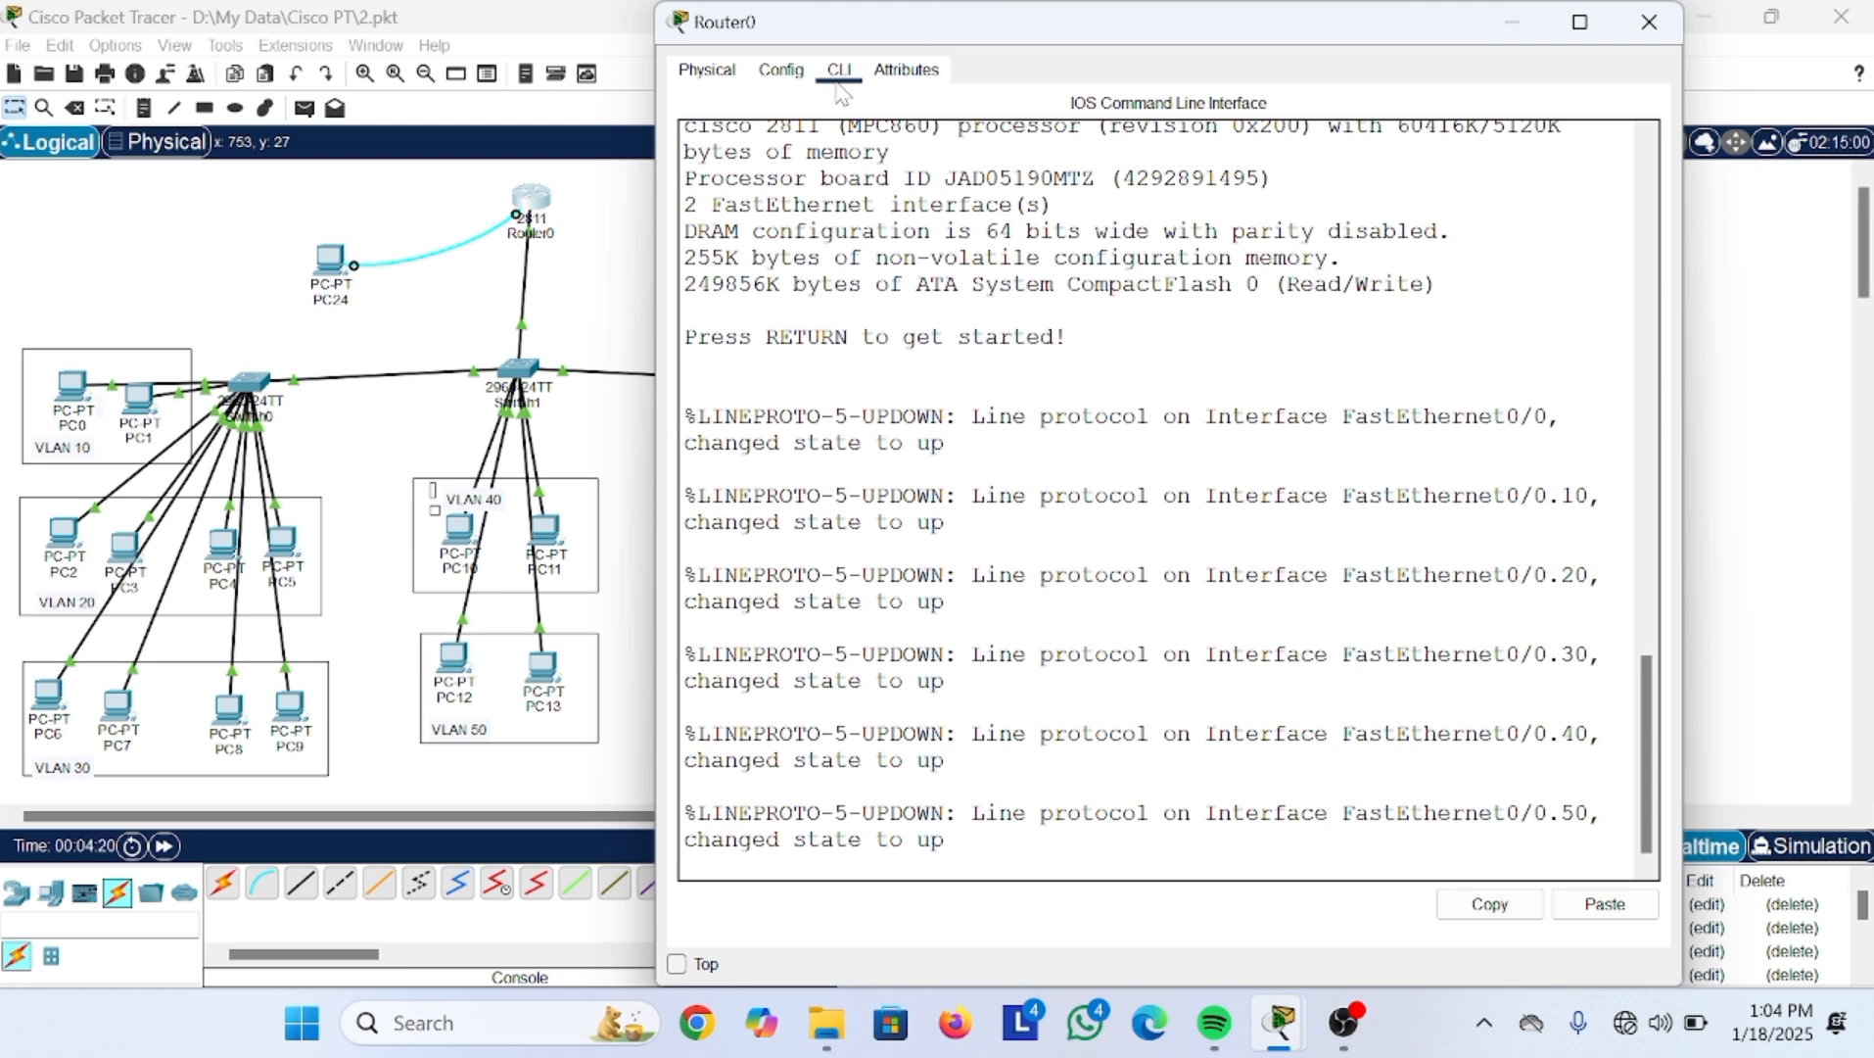
pyautogui.click(1504, 18)
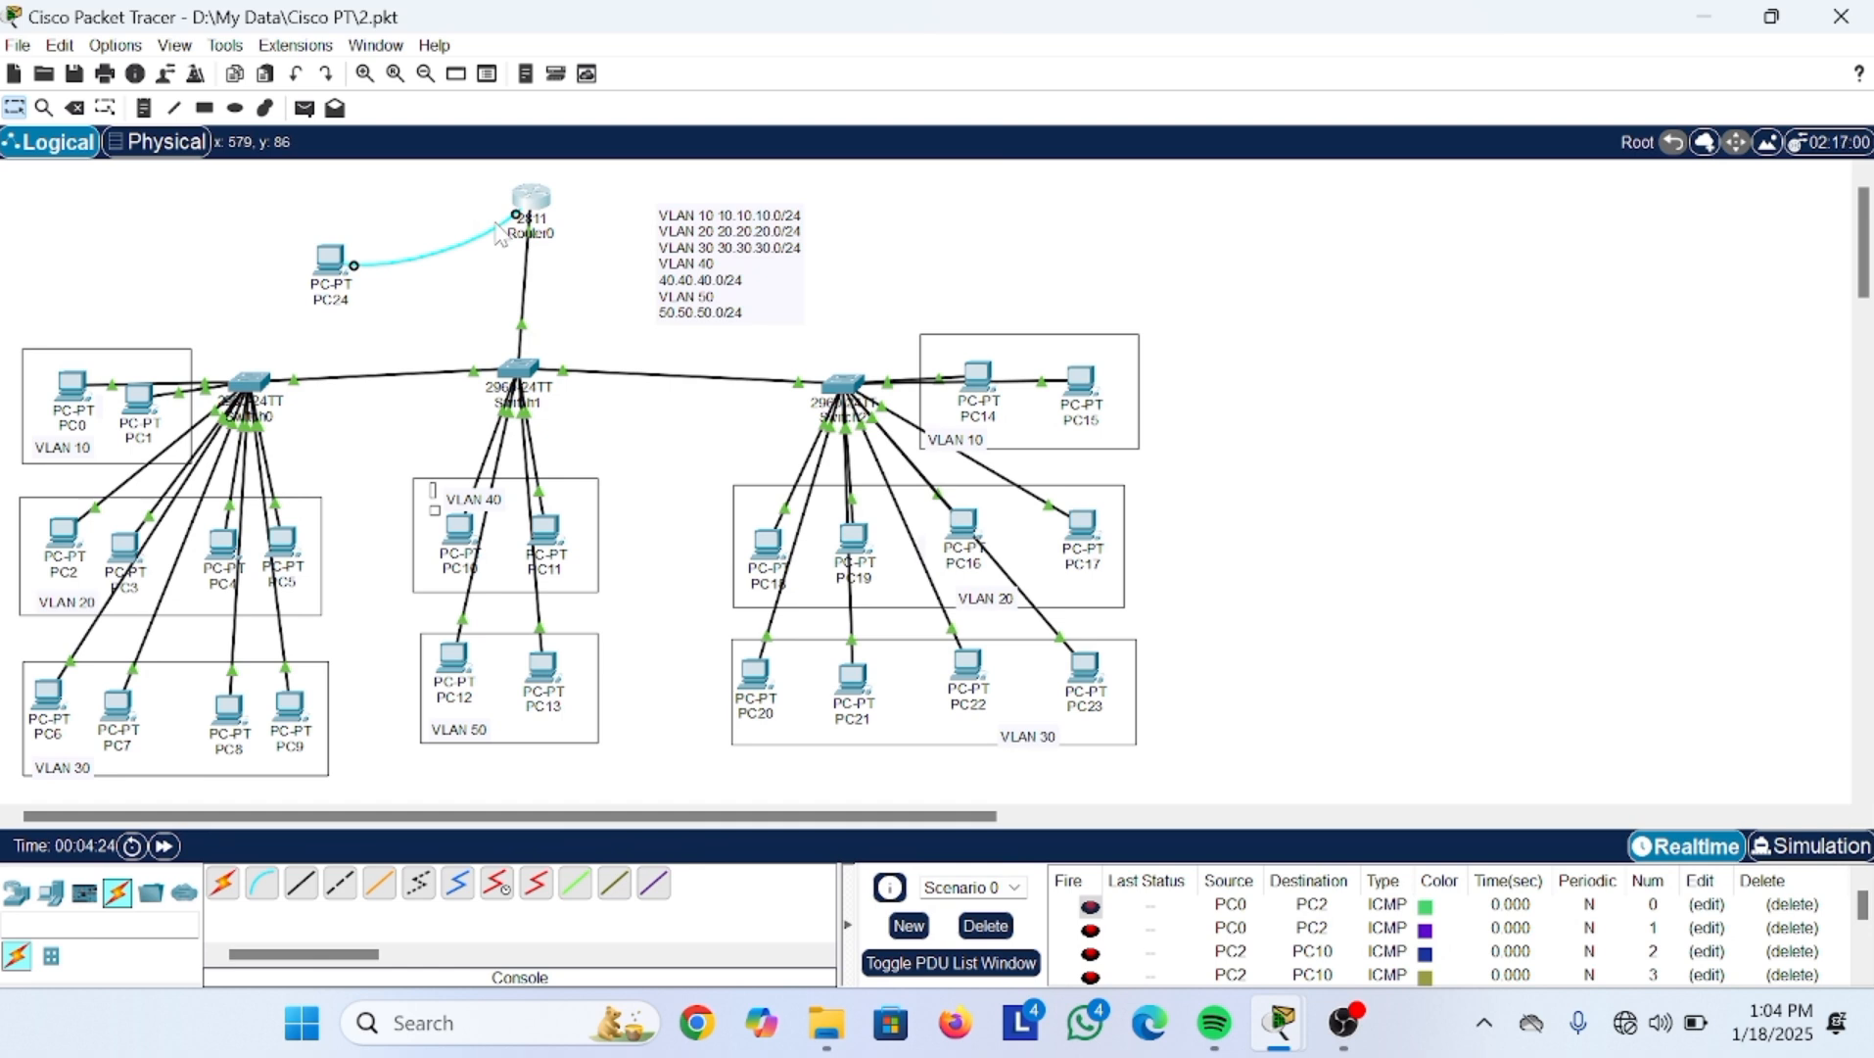
# Step: Open PC24's Terminal with the default 9600 baud settings
pyautogui.click(331, 264)
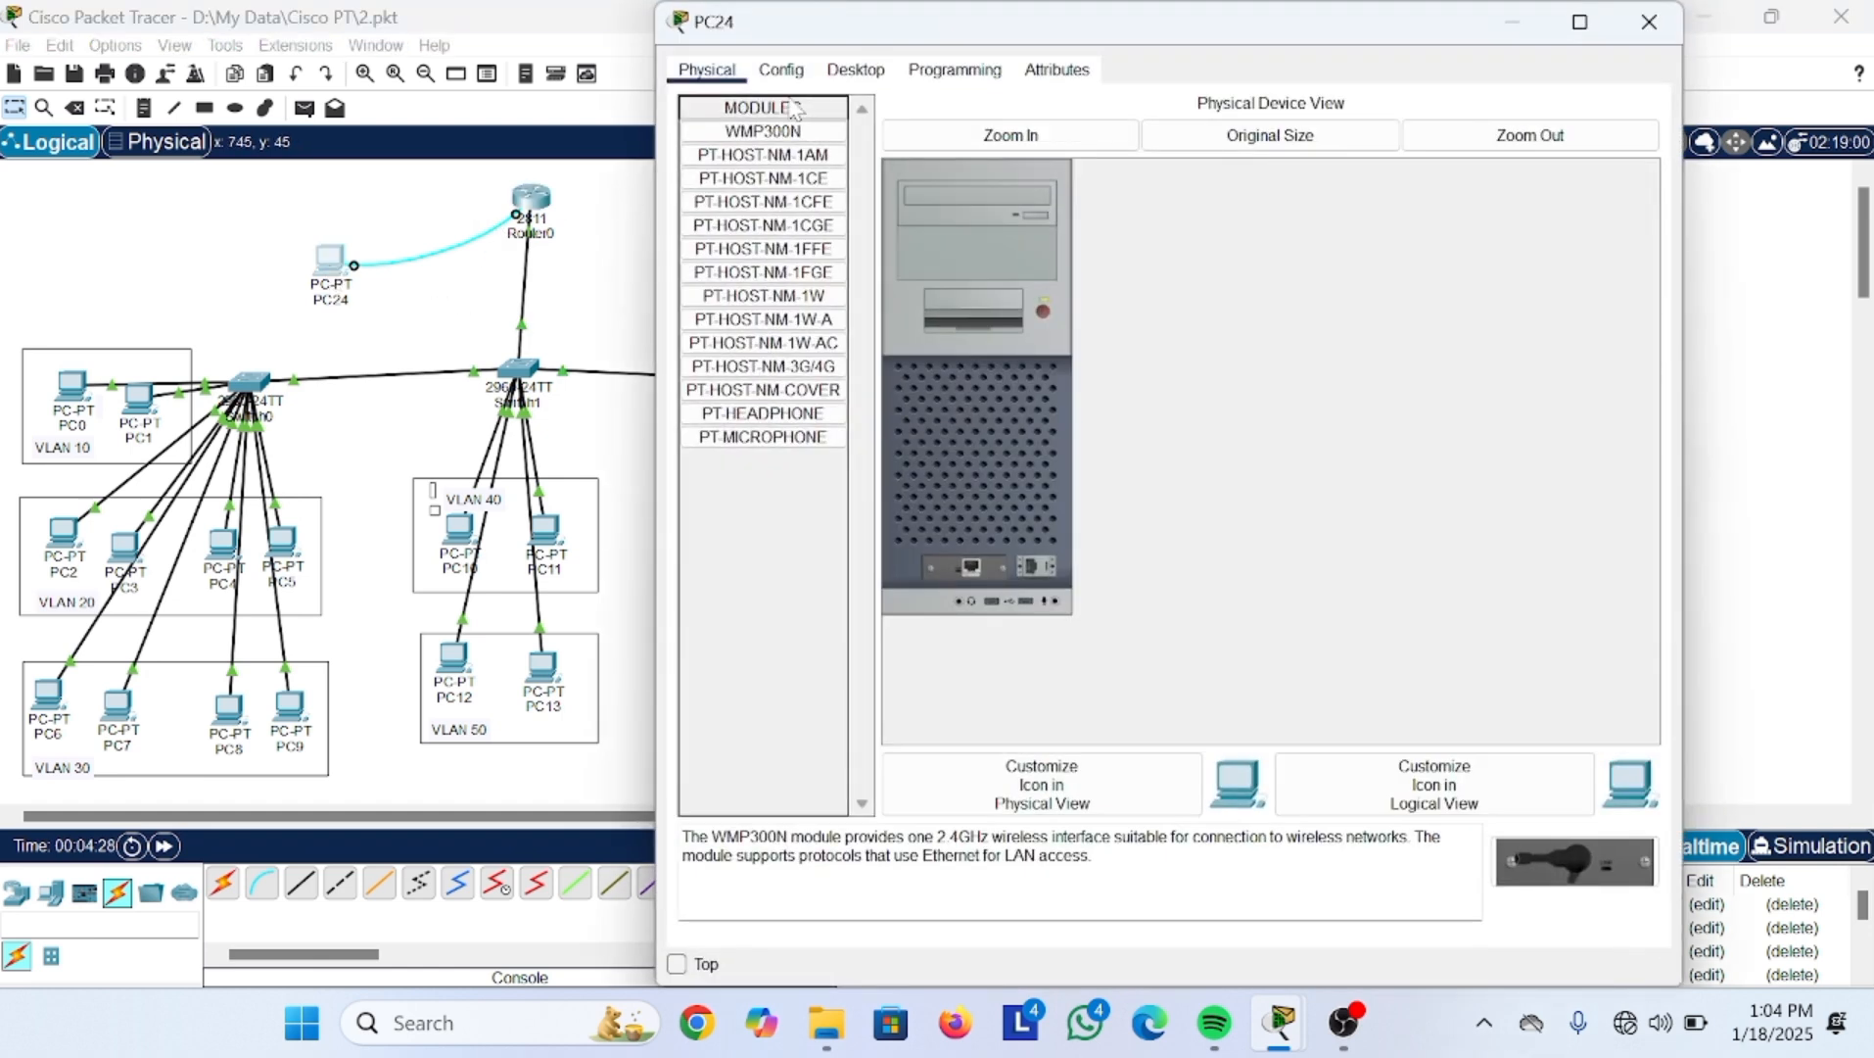
pyautogui.click(854, 71)
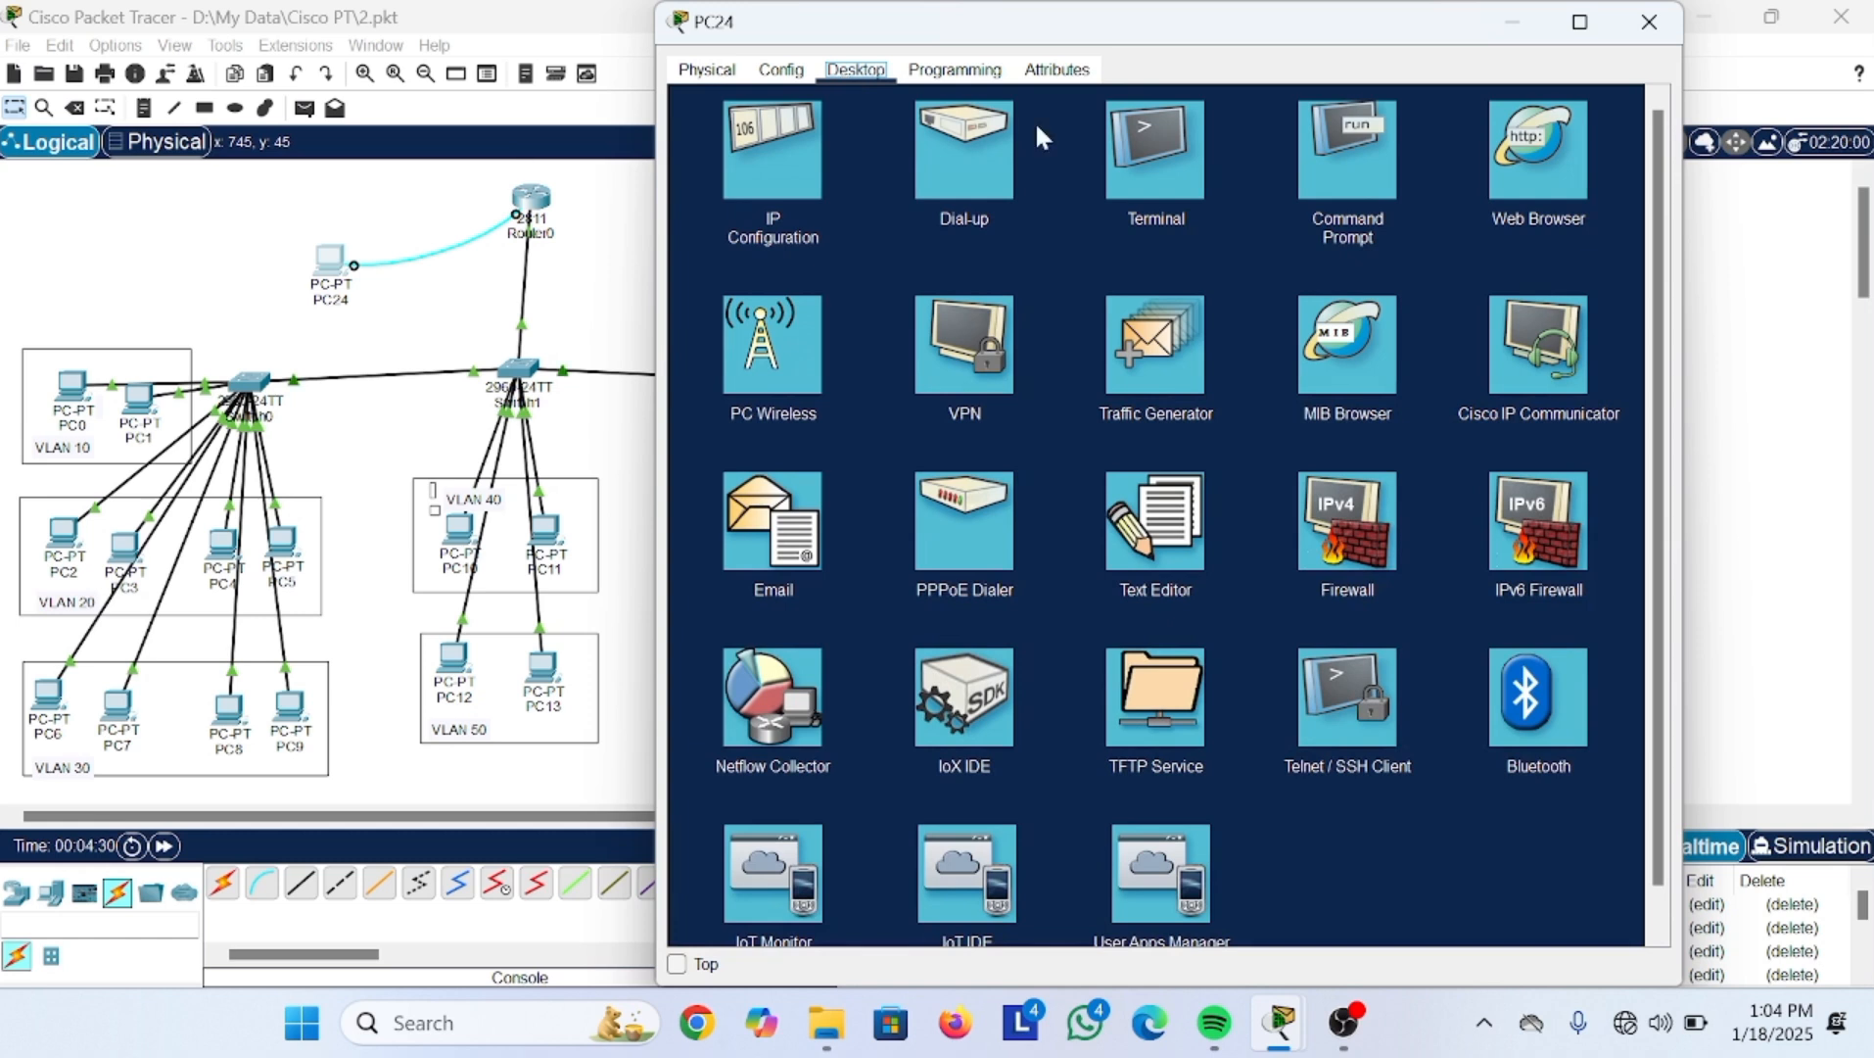
pyautogui.click(1155, 172)
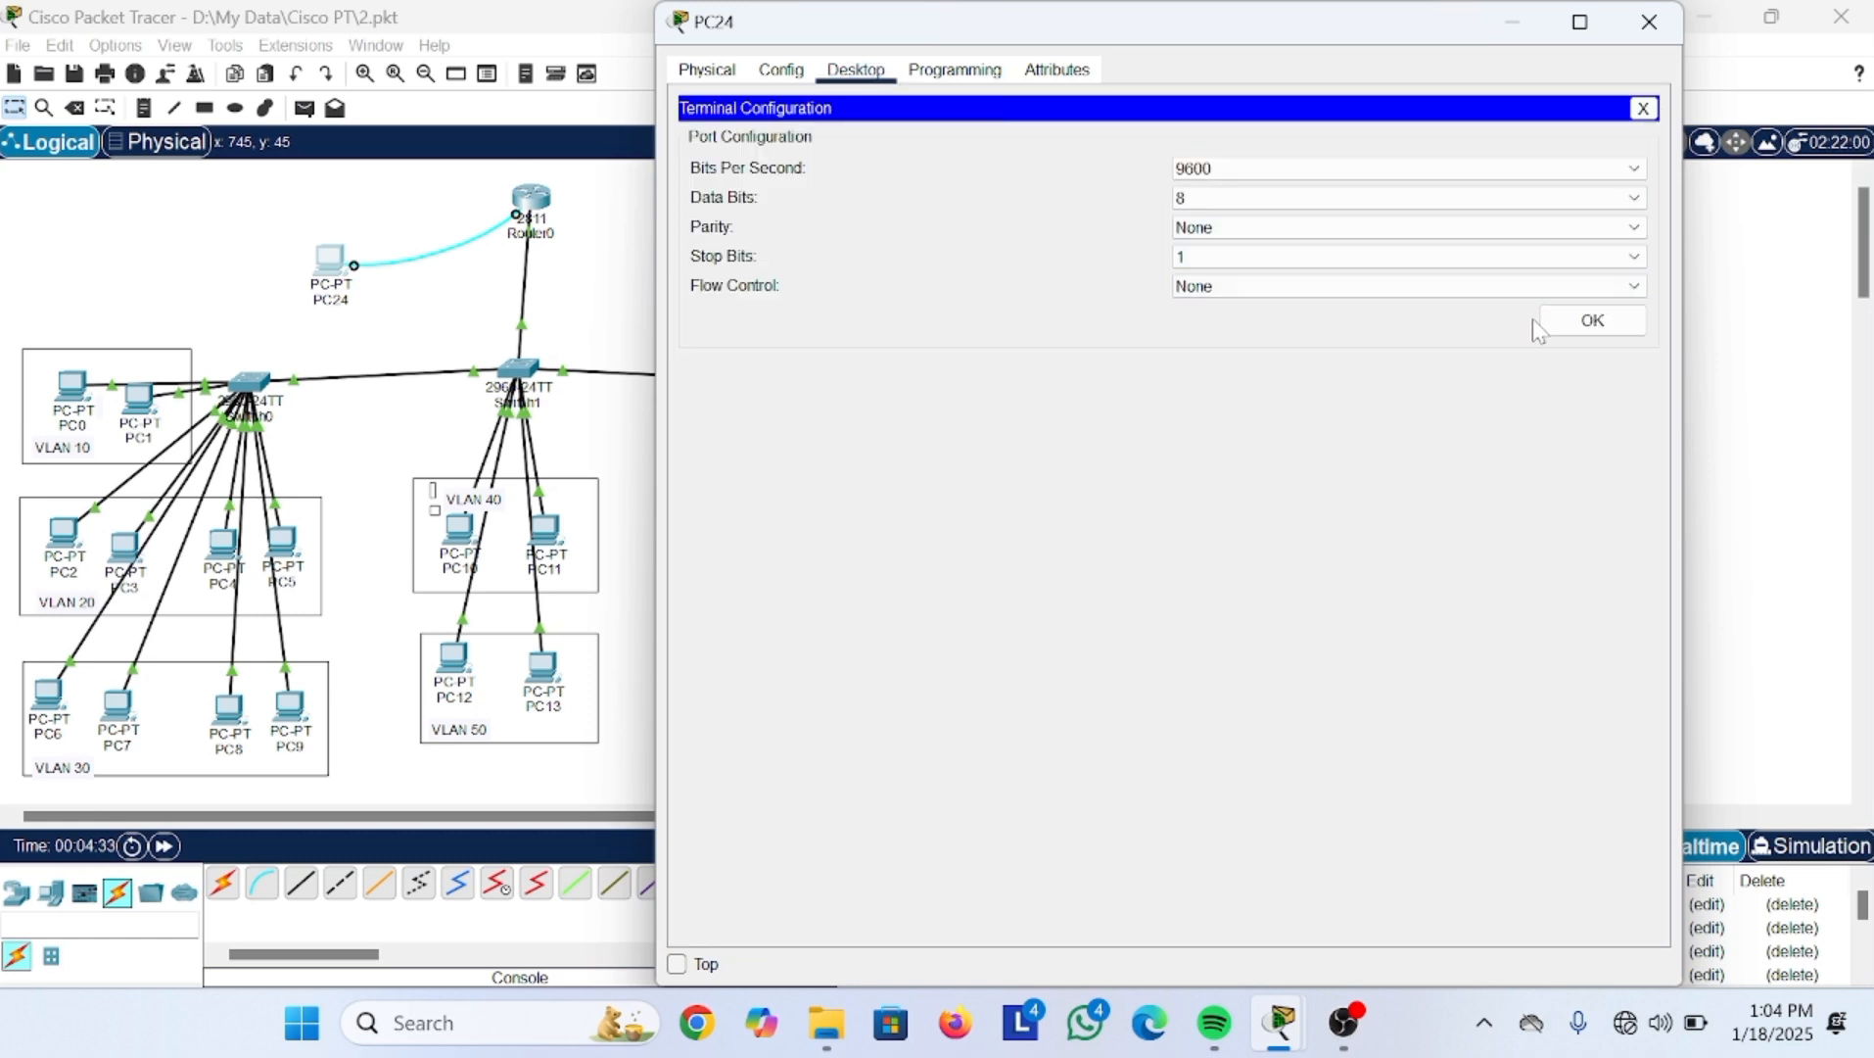
pyautogui.click(1592, 320)
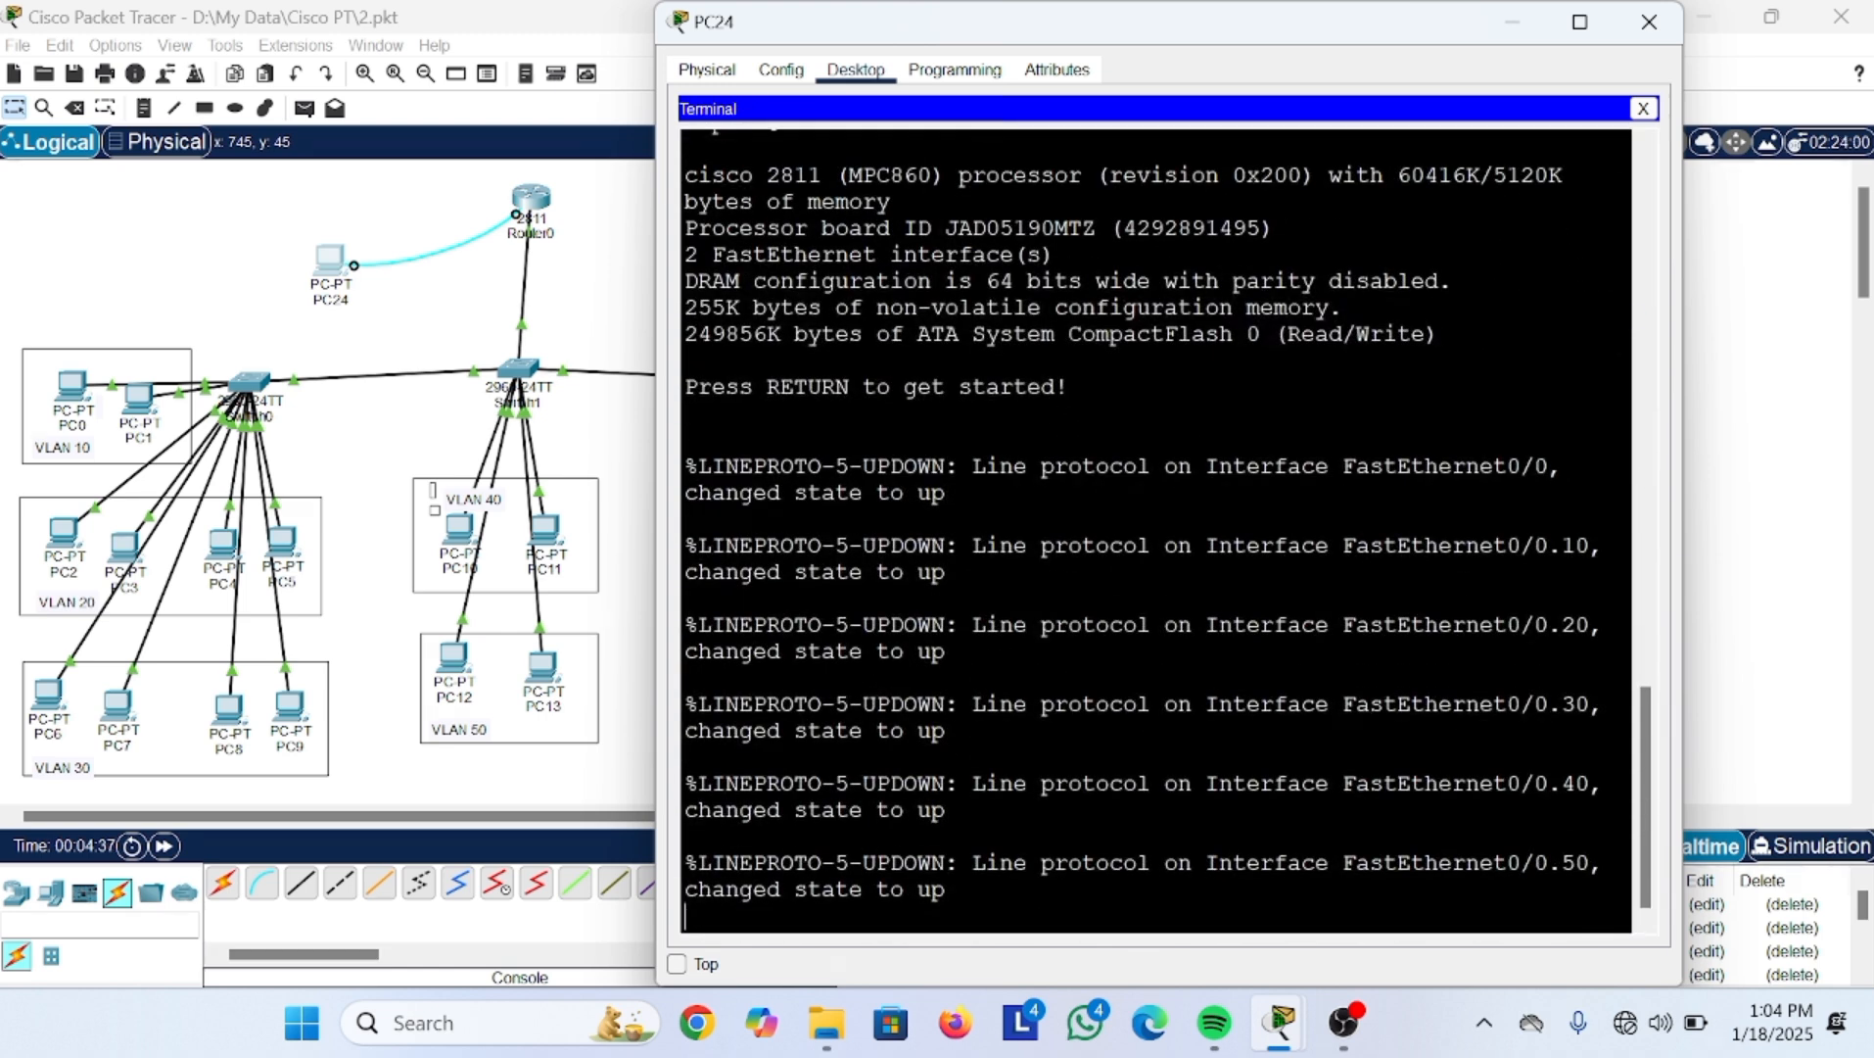
# Step: Reach Router(config)# with en and conf t, then close PC24's window
pyautogui.press('Return')
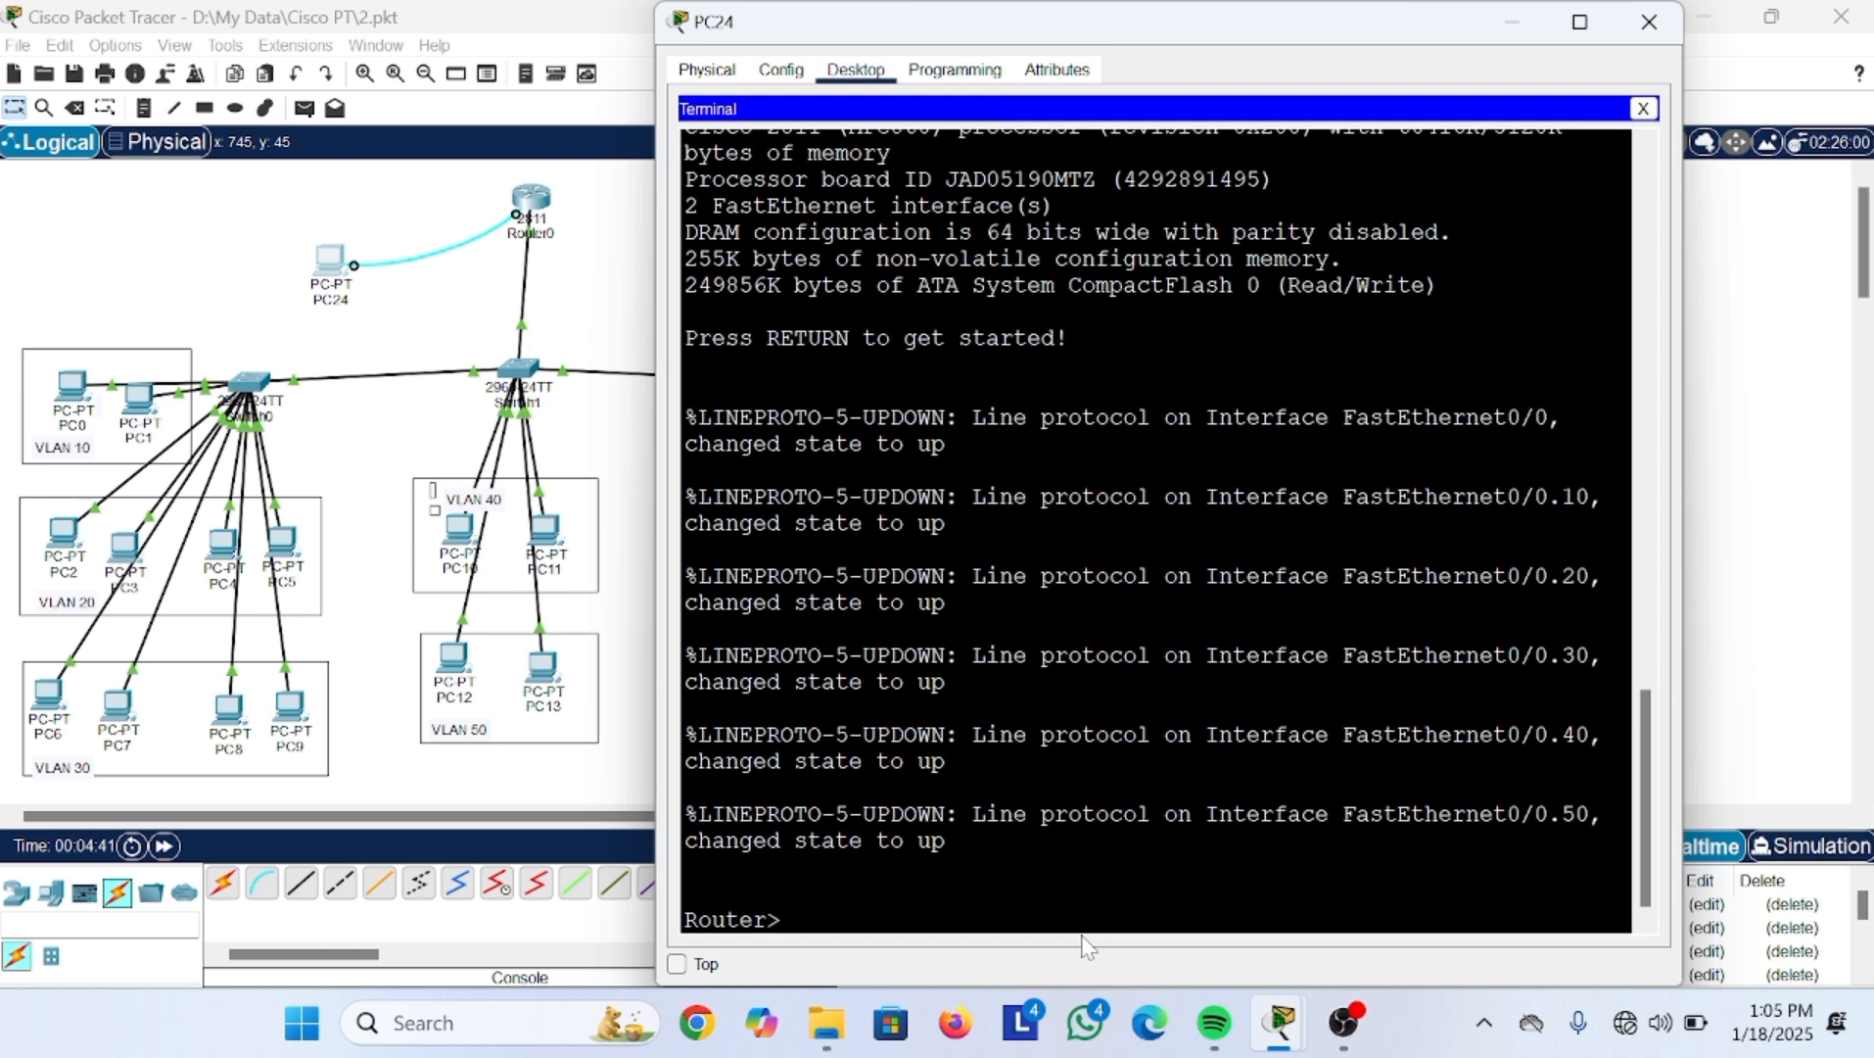
pyautogui.write('en')
pyautogui.press('Return')
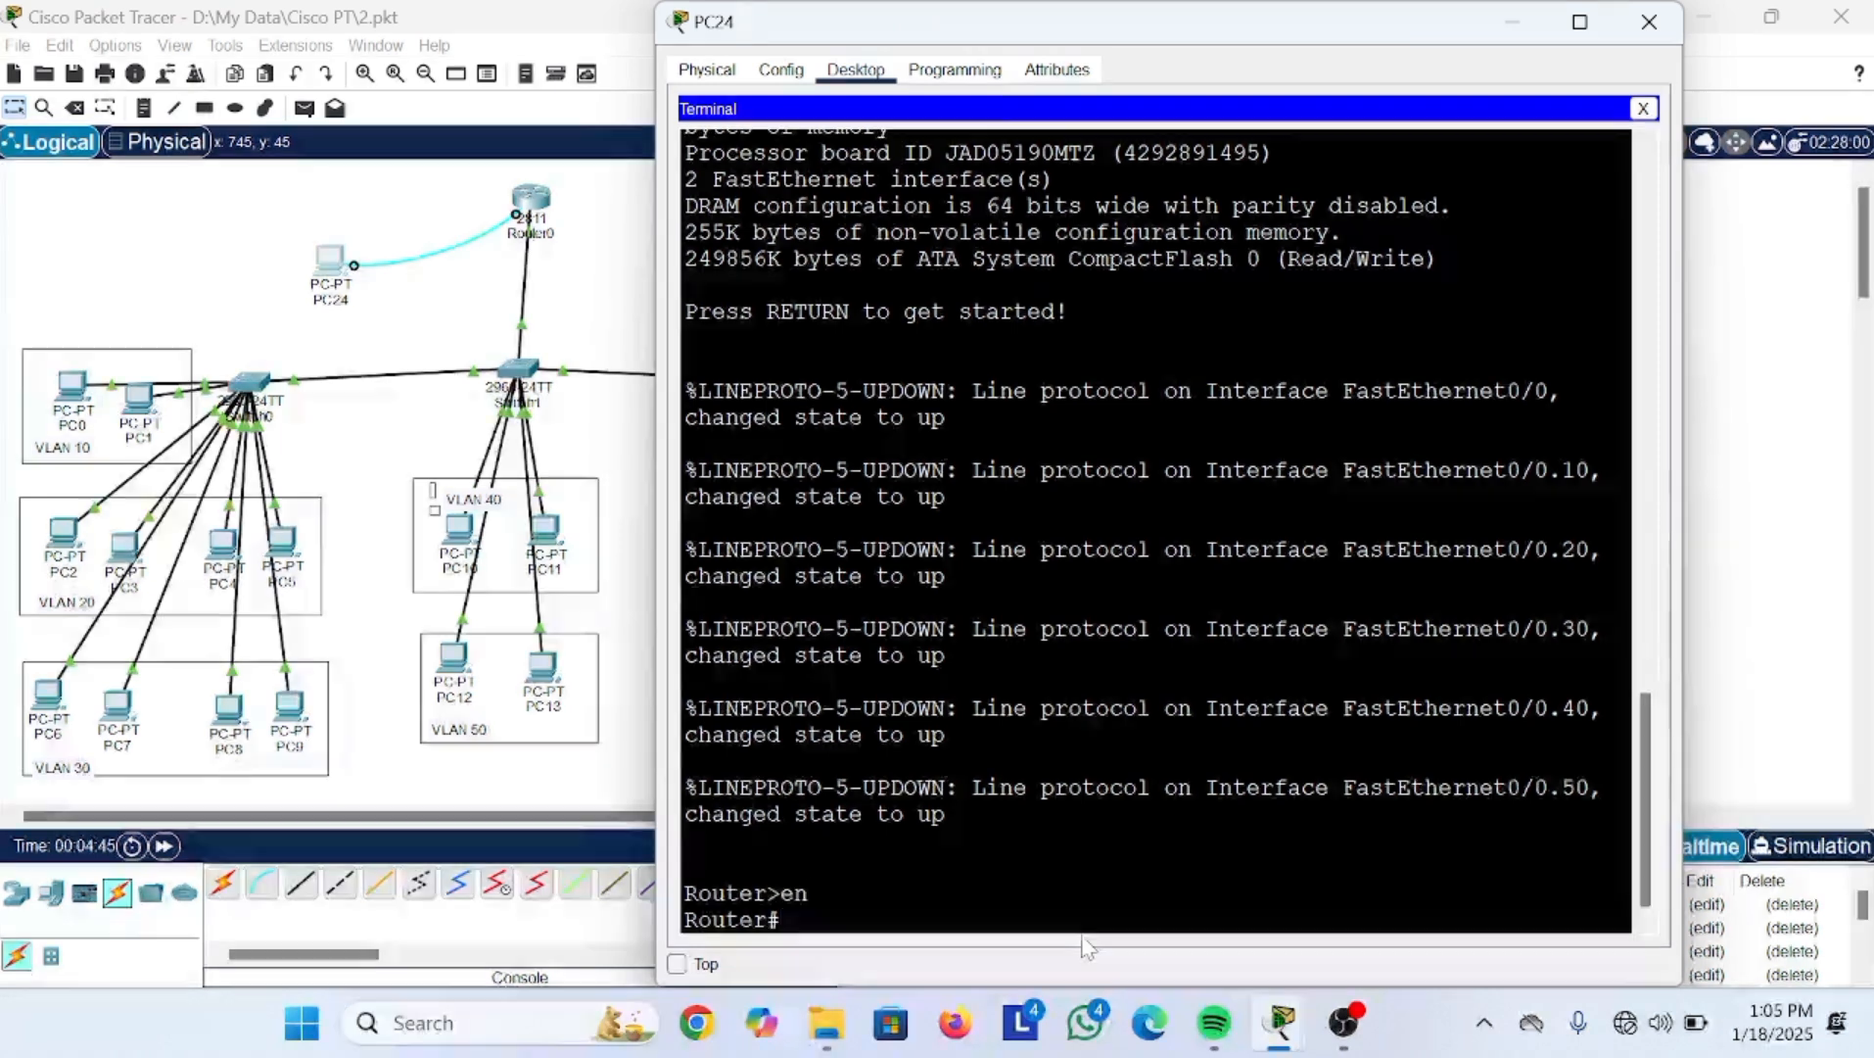
pyautogui.write('conf t')
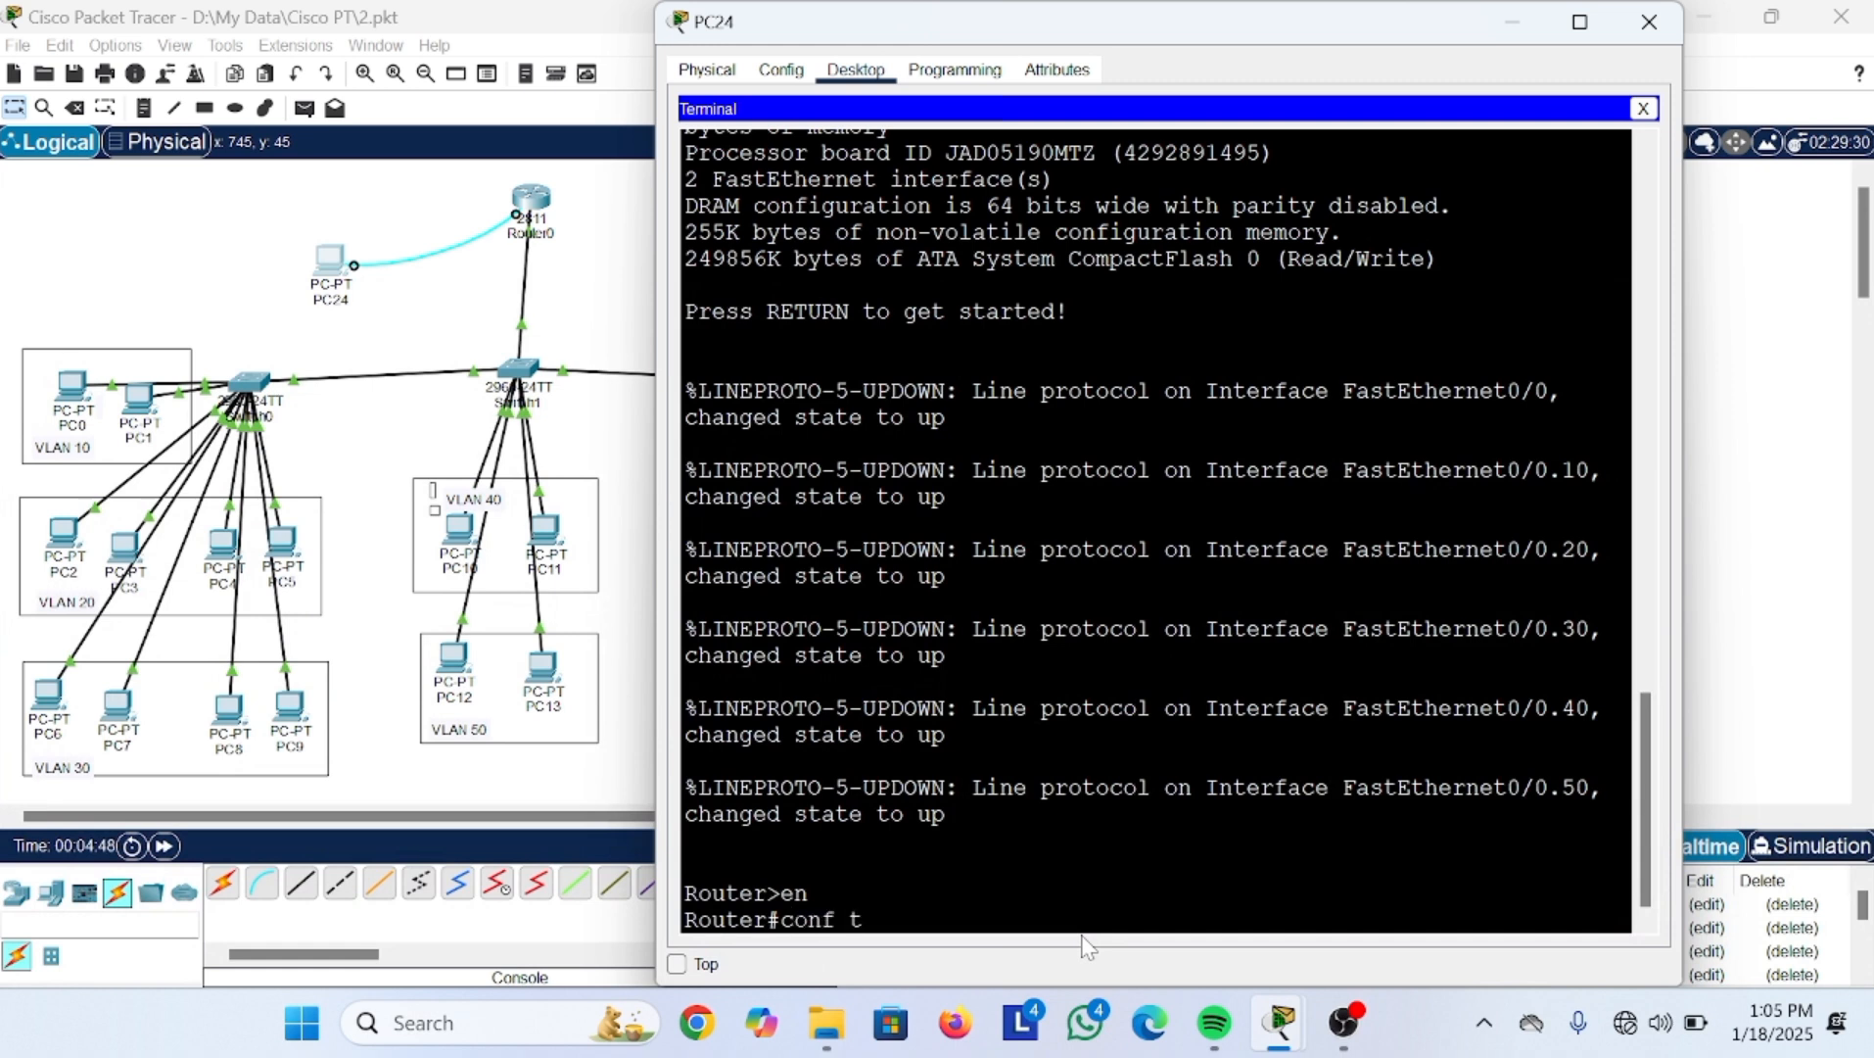
pyautogui.press('Return')
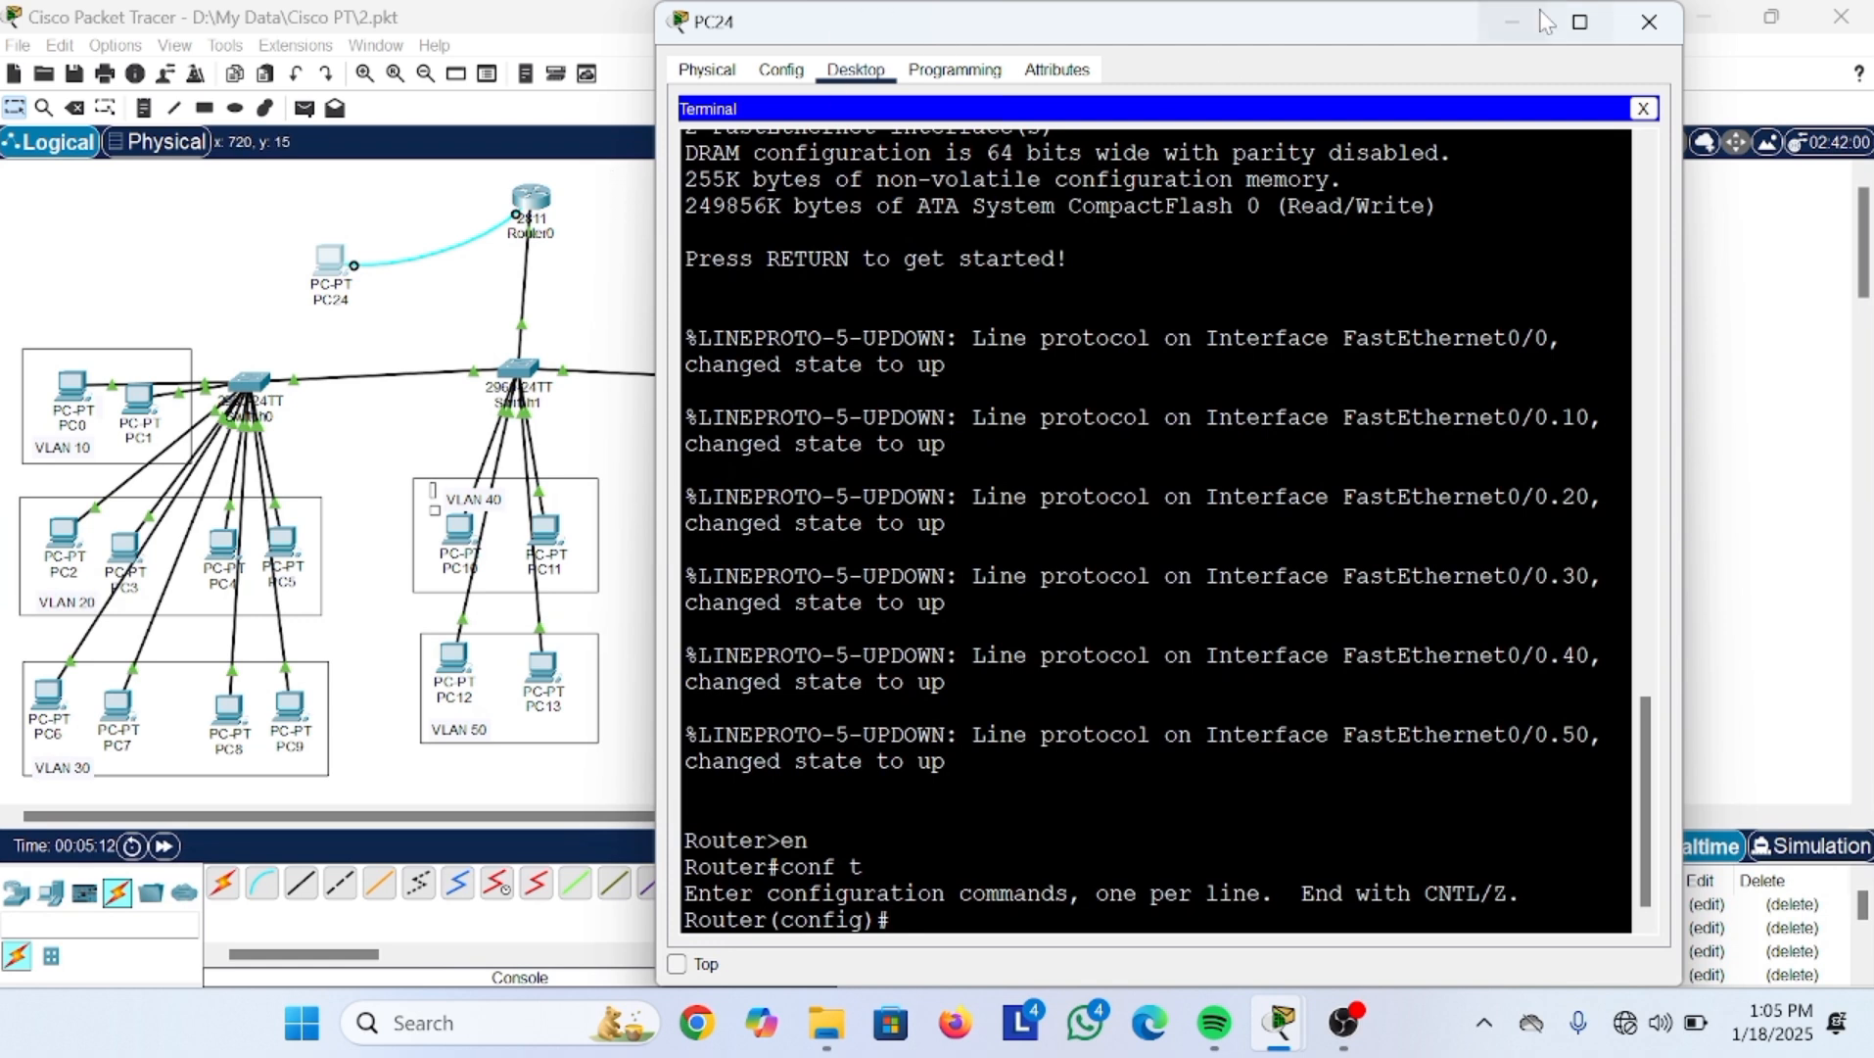
pyautogui.click(1649, 22)
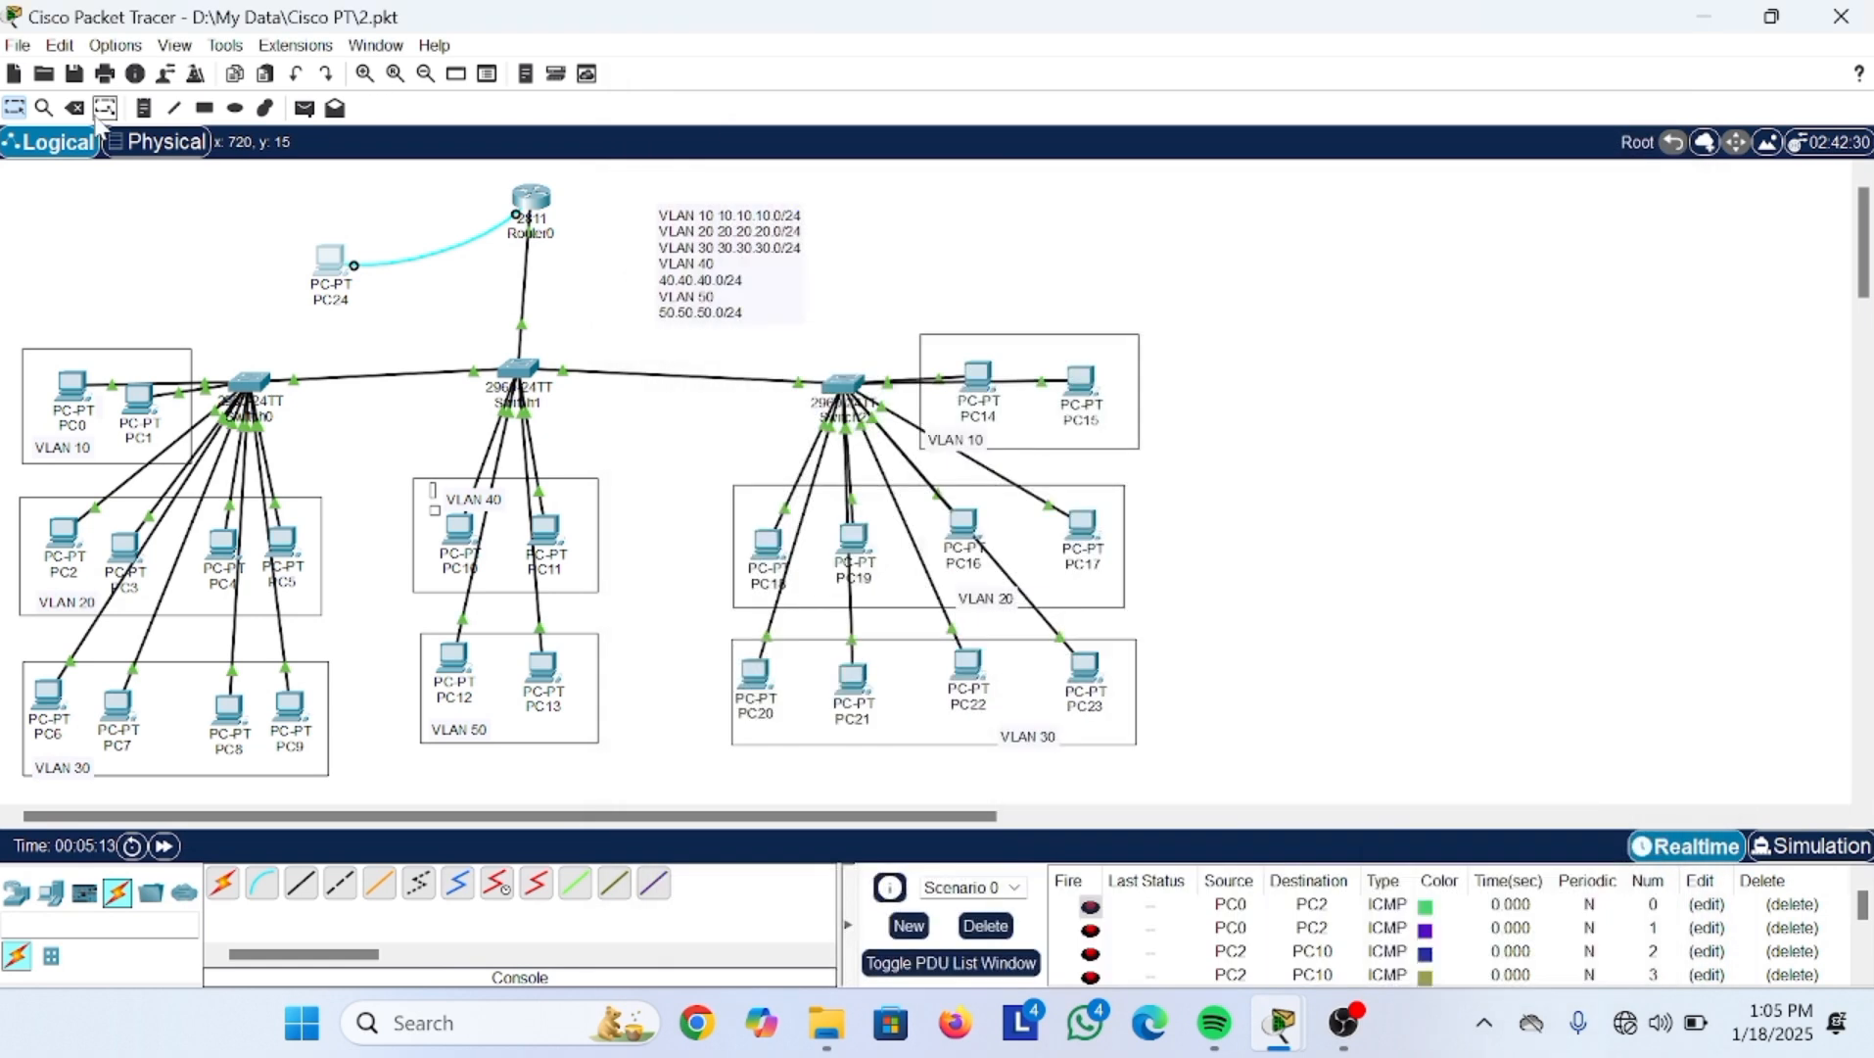
# Step: Add a 'telnet & SSH' note above PC24 and nudge it into position
pyautogui.click(304, 108)
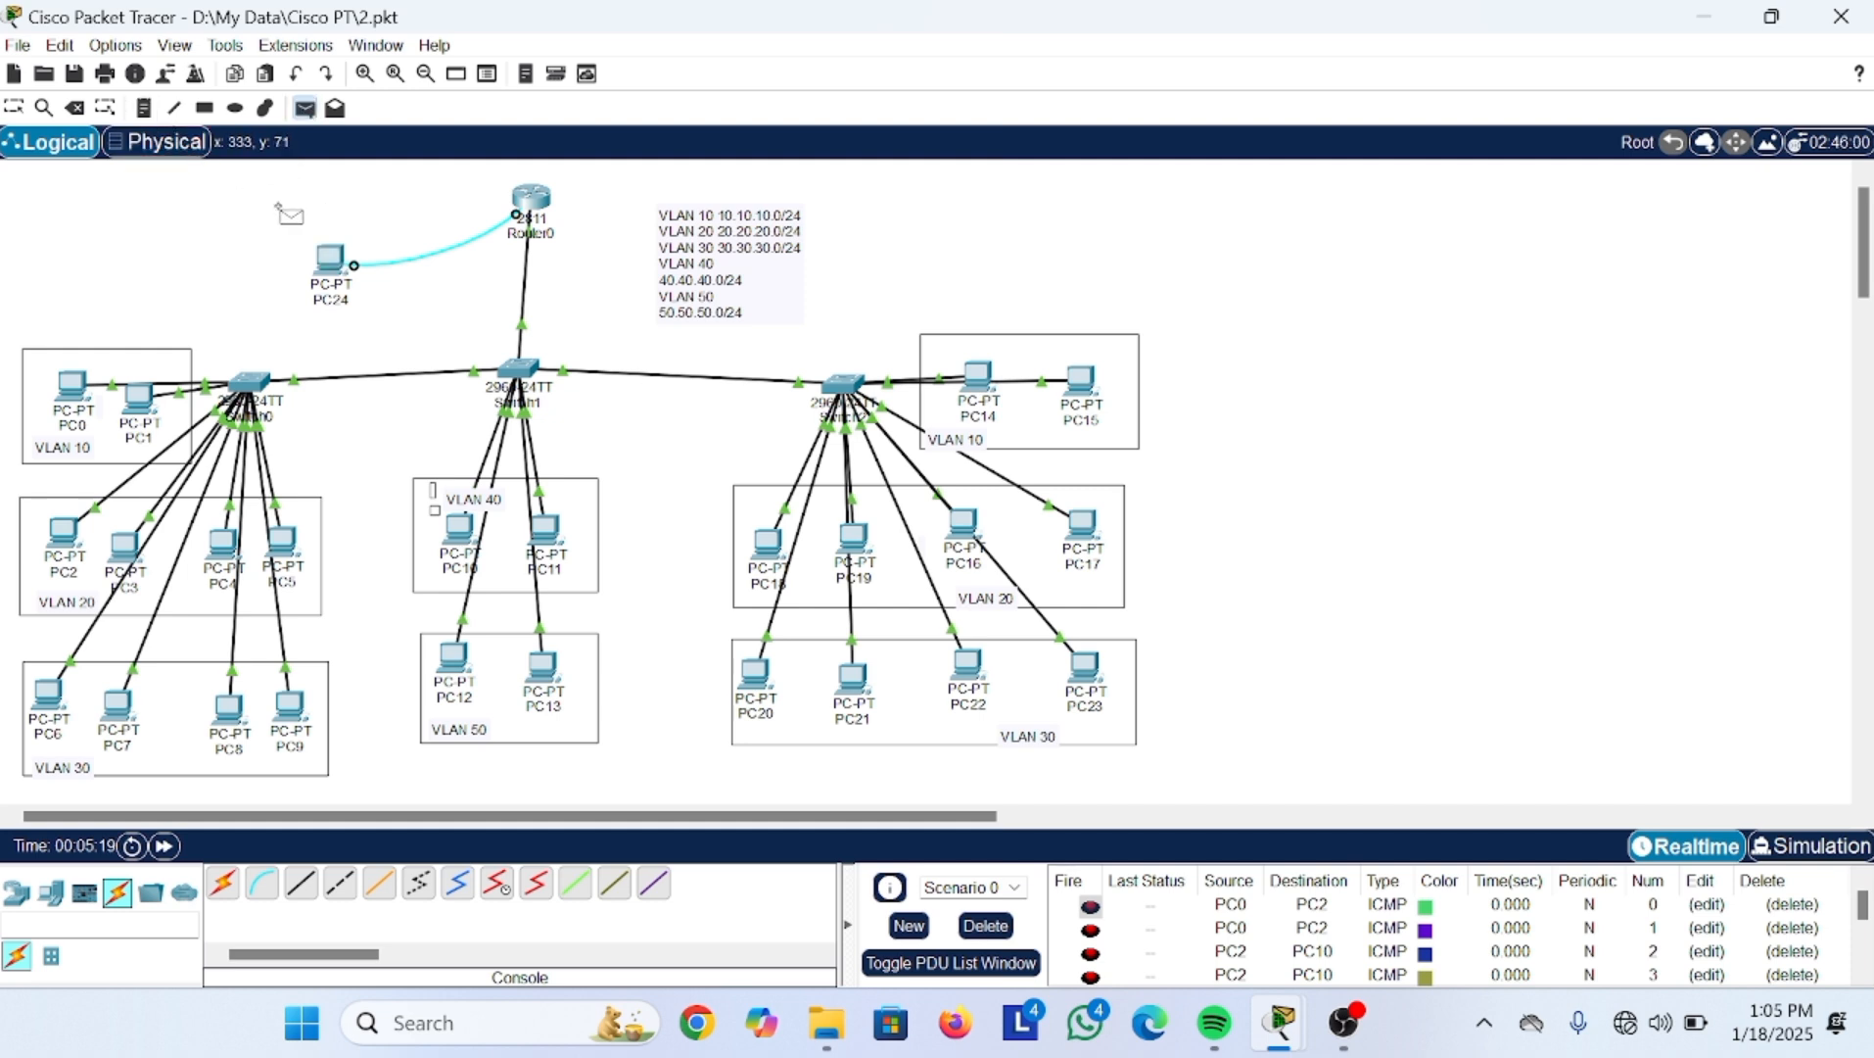
pyautogui.click(144, 110)
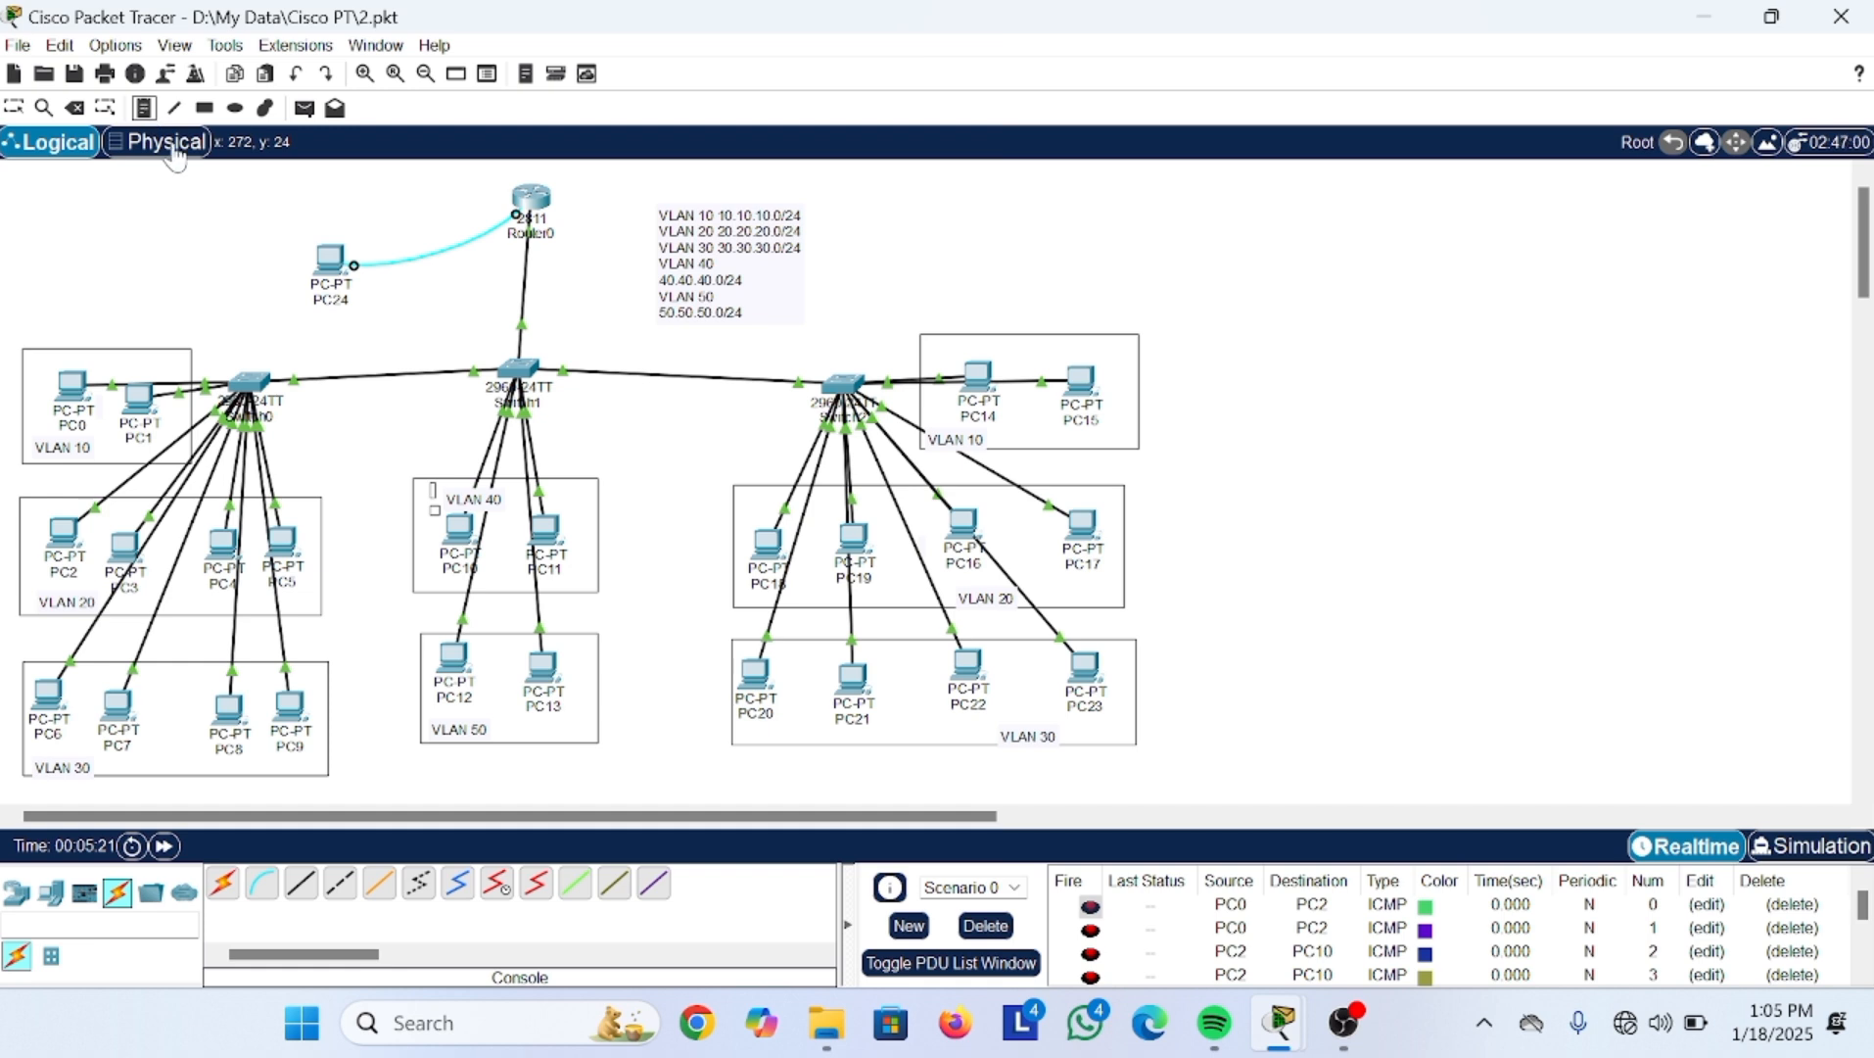
pyautogui.click(238, 210)
pyautogui.write('telnet dab=')
pyautogui.press('BackSpace')
pyautogui.press('BackSpace')
pyautogui.press('BackSpace')
pyautogui.press('BackSpace')
pyautogui.press('BackSpace')
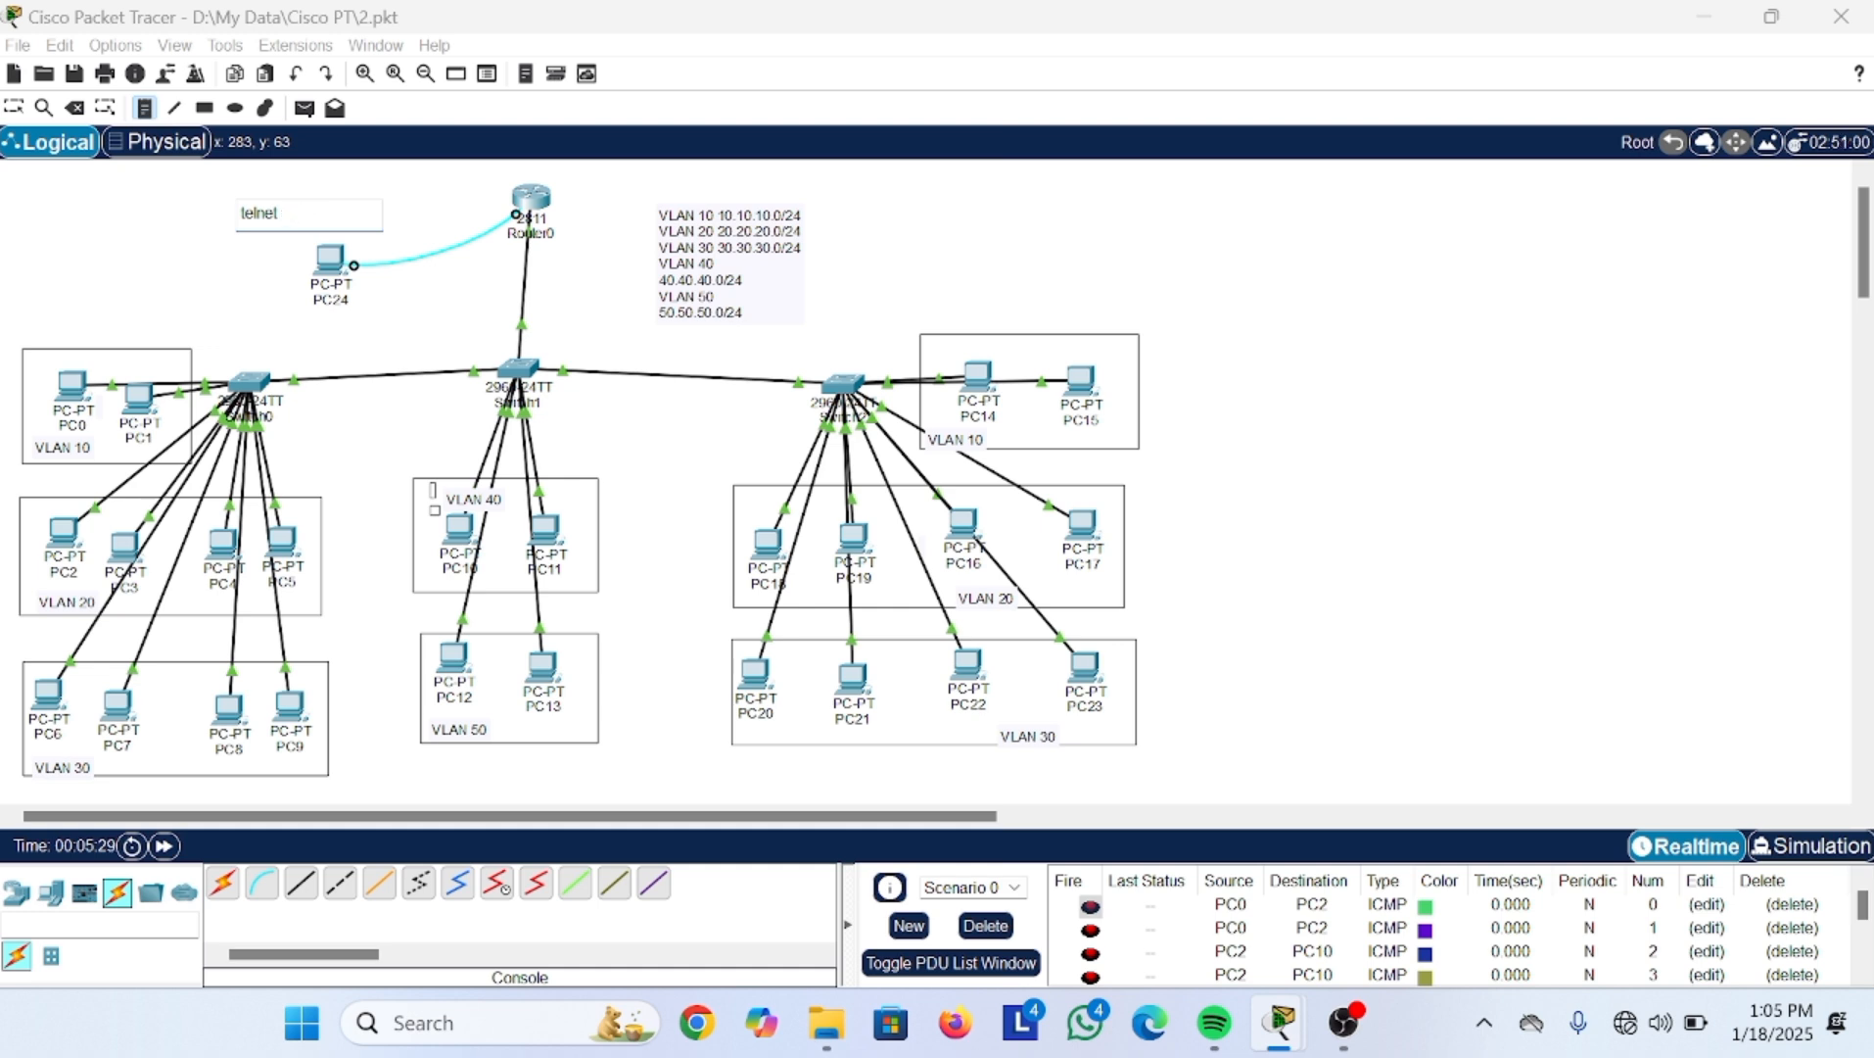
pyautogui.write('& SSH')
pyautogui.click(14, 107)
pyautogui.moveTo(268, 217); pyautogui.dragTo(274, 219)
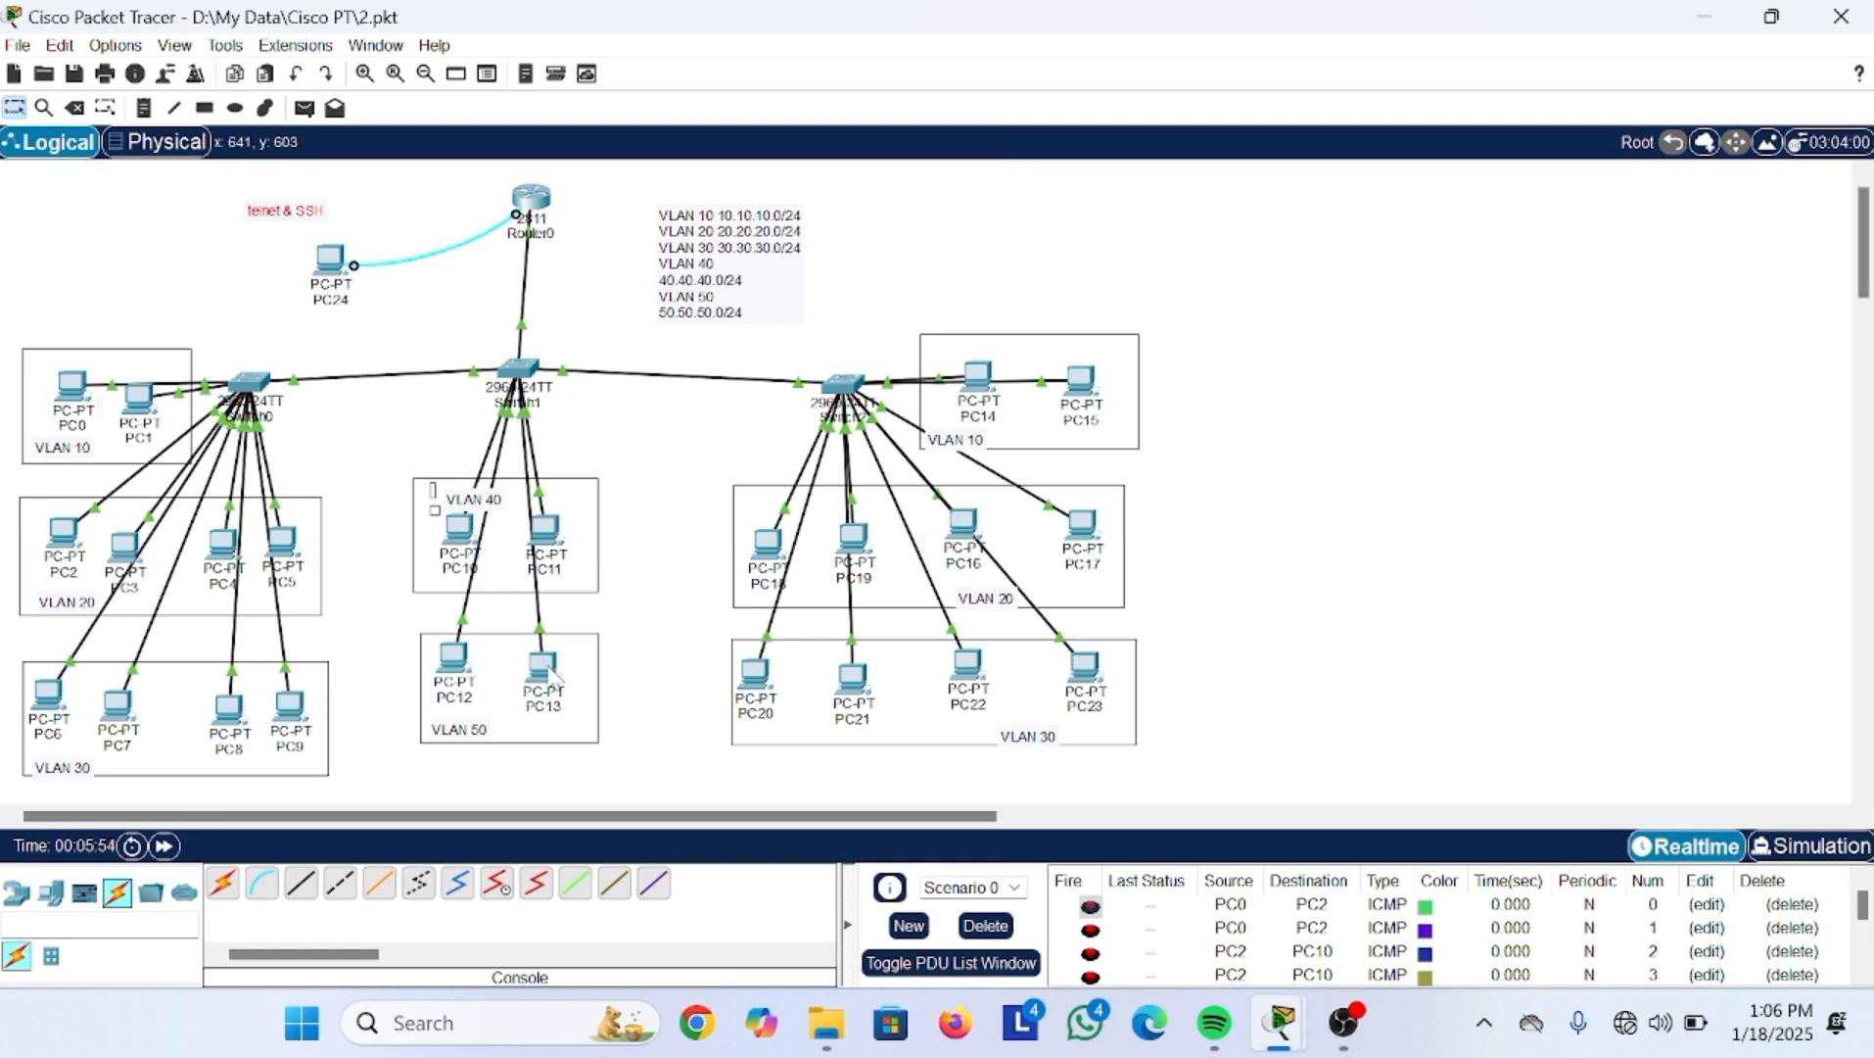
# Step: Nudge PC13 slightly down-right within the VLAN 50 group
pyautogui.moveTo(546, 664); pyautogui.dragTo(552, 676)
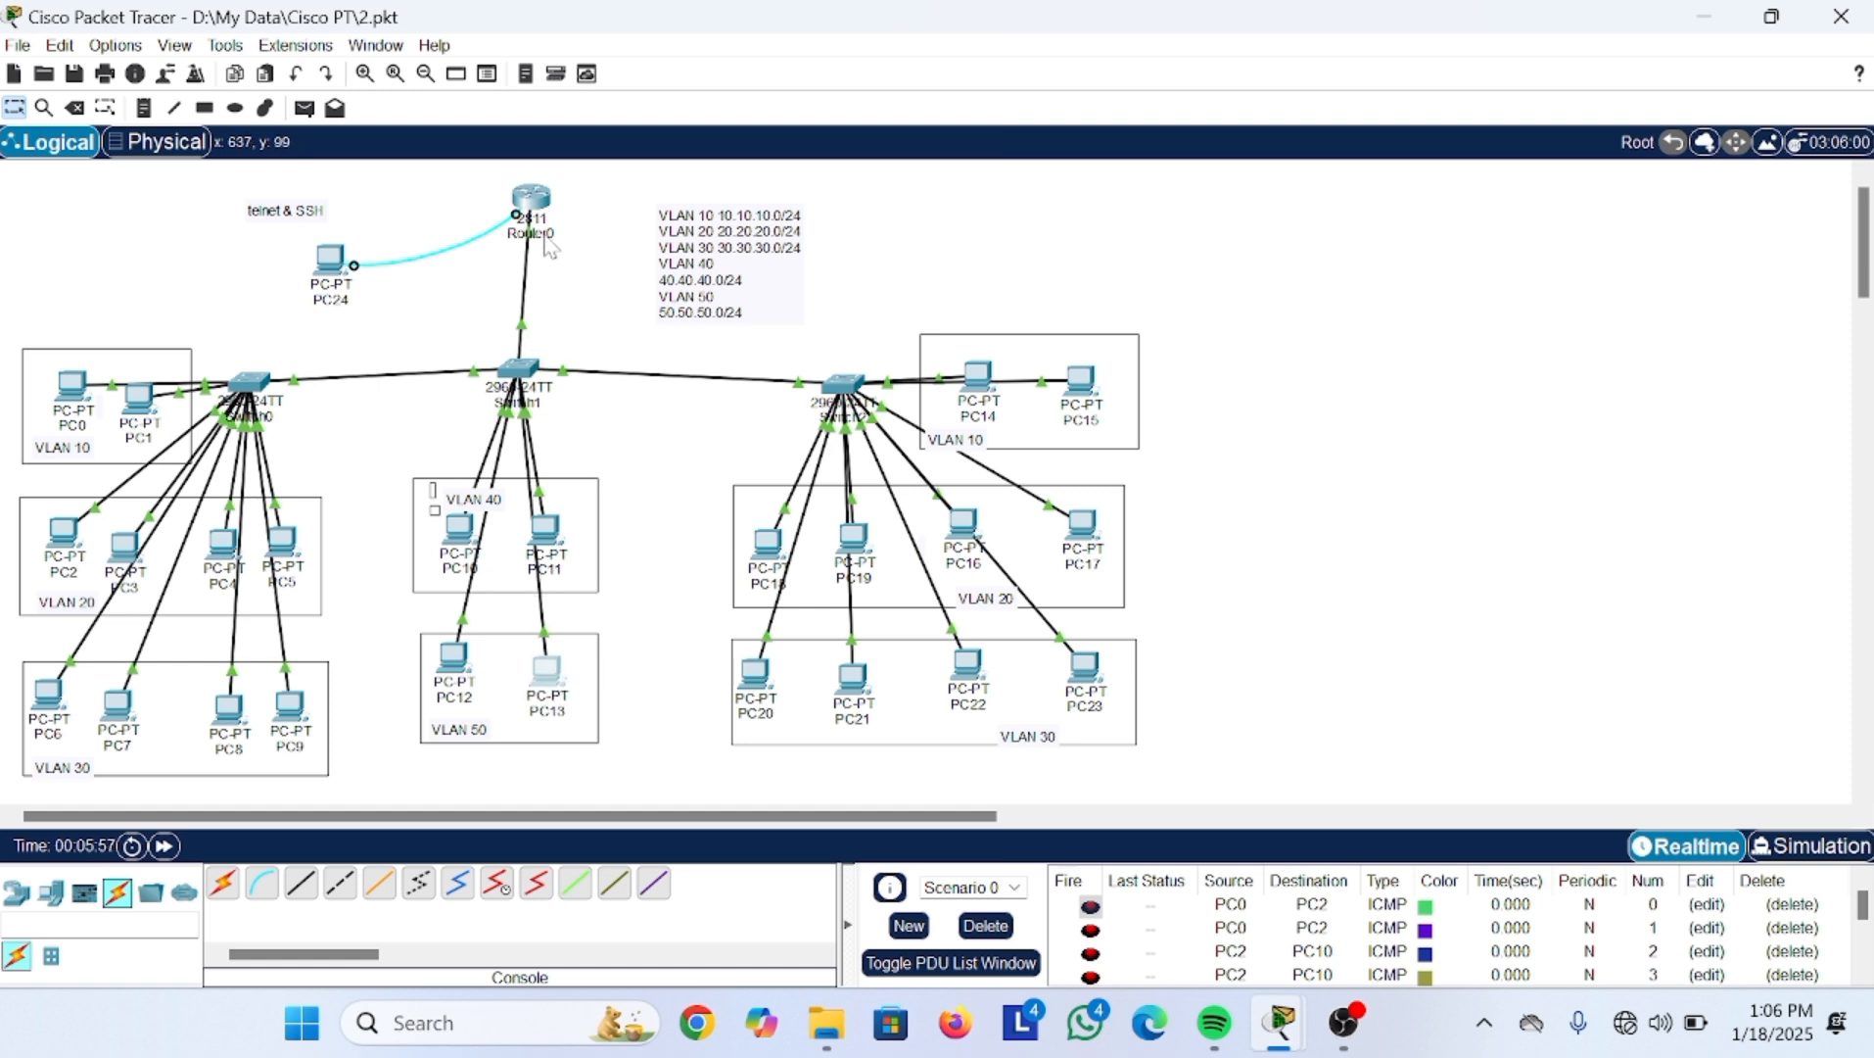
pyautogui.moveTo(547, 239)
pyautogui.moveTo(525, 373)
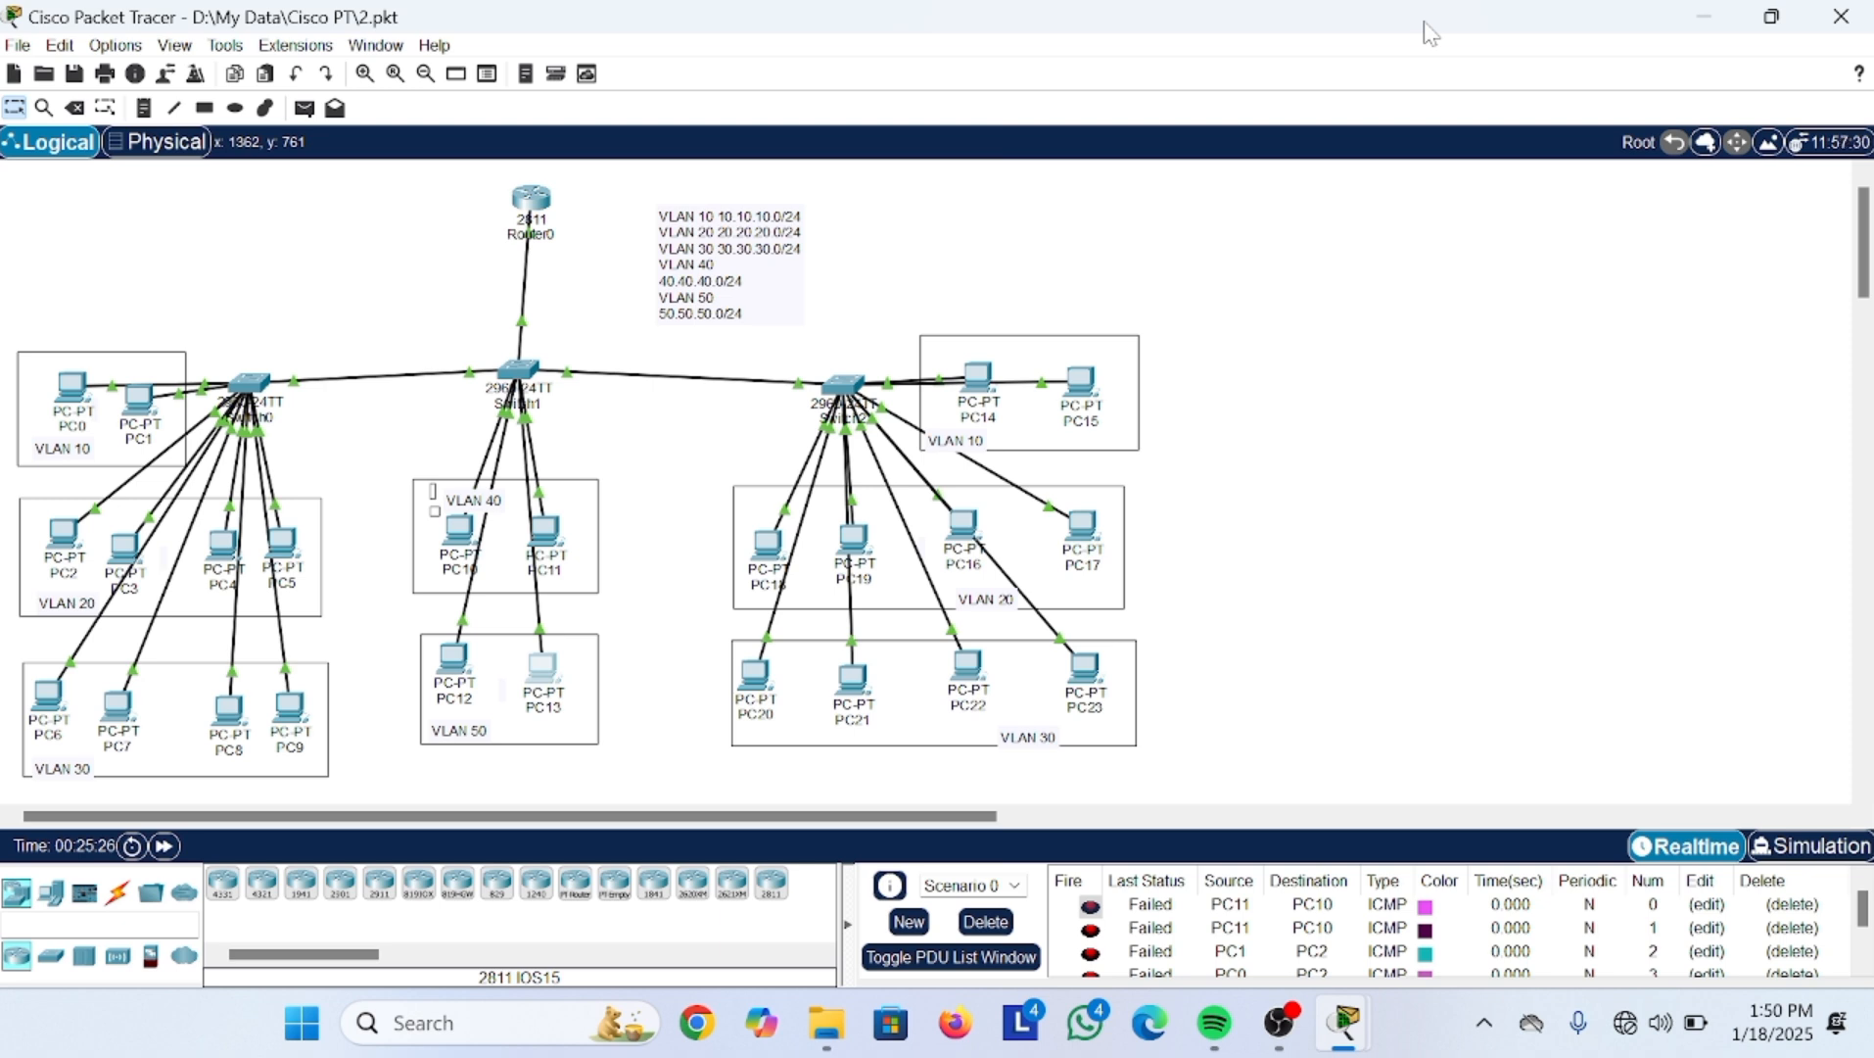
# Step: Open Router0's CLI and enter global configuration mode with en and conf t
pyautogui.click(536, 207)
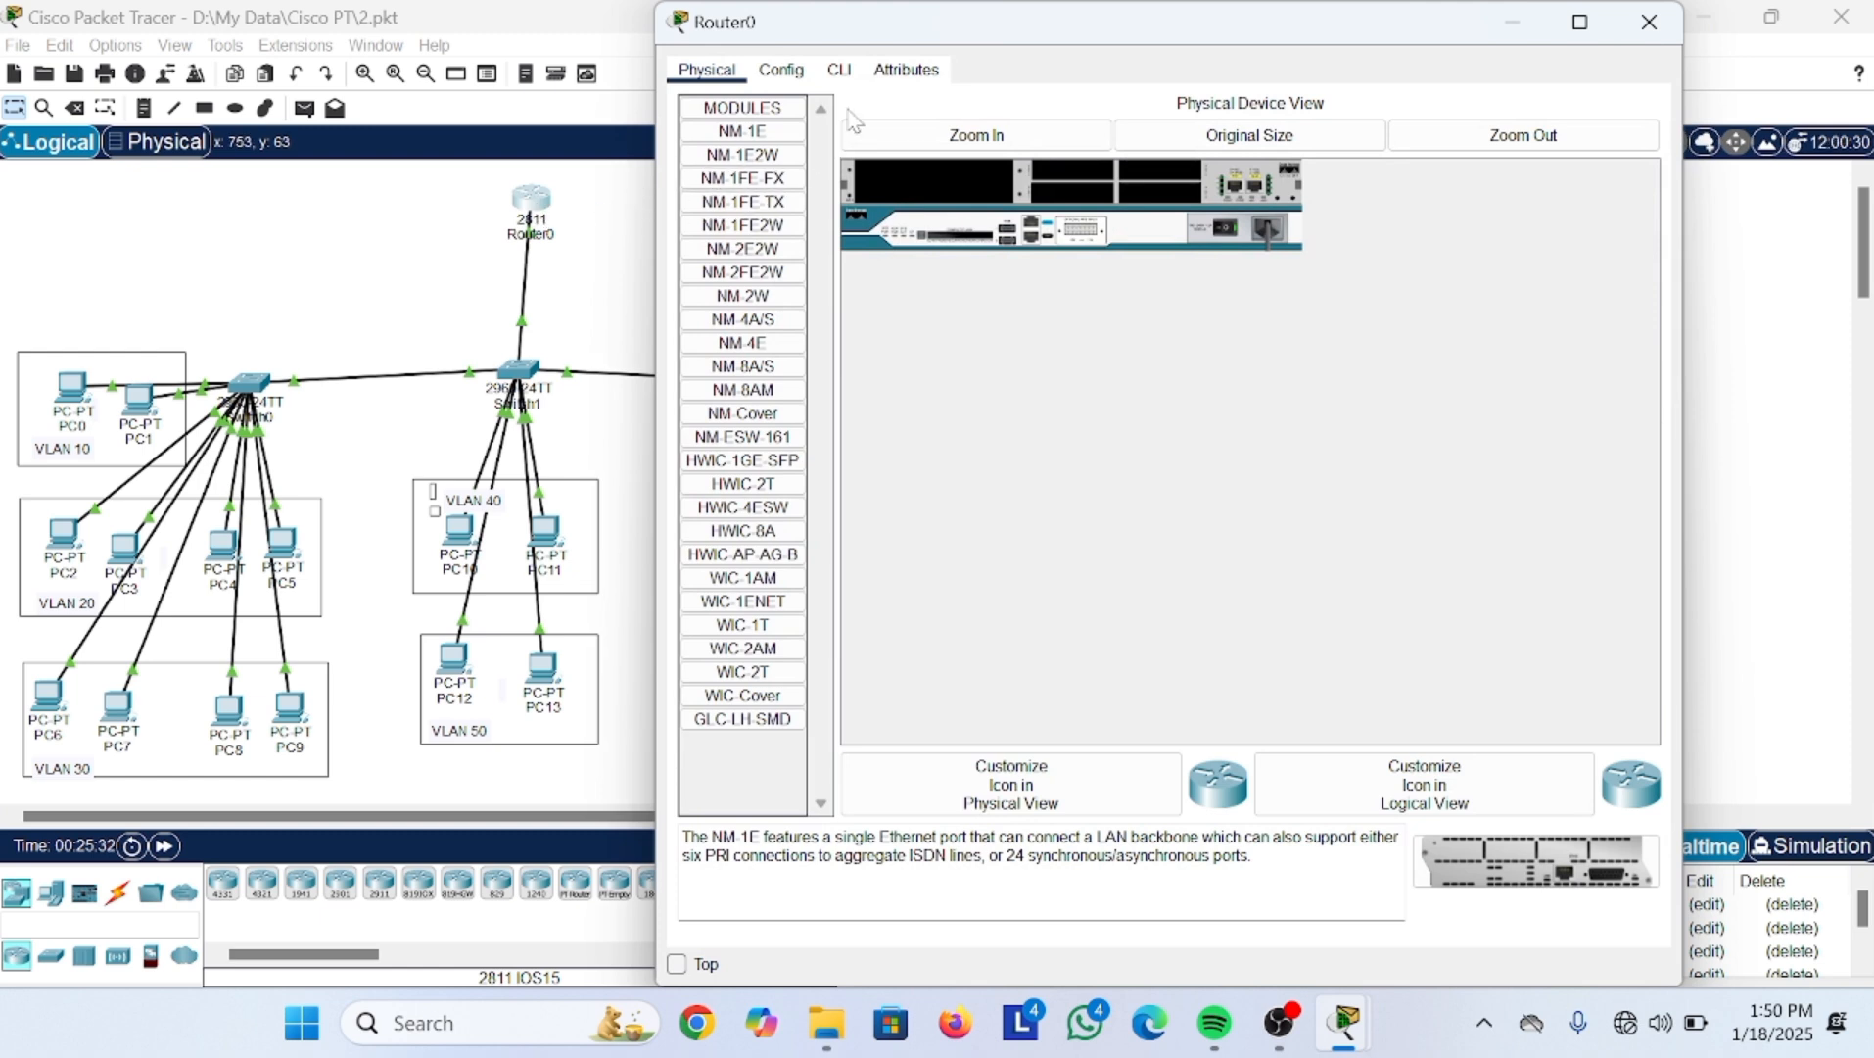
pyautogui.click(846, 70)
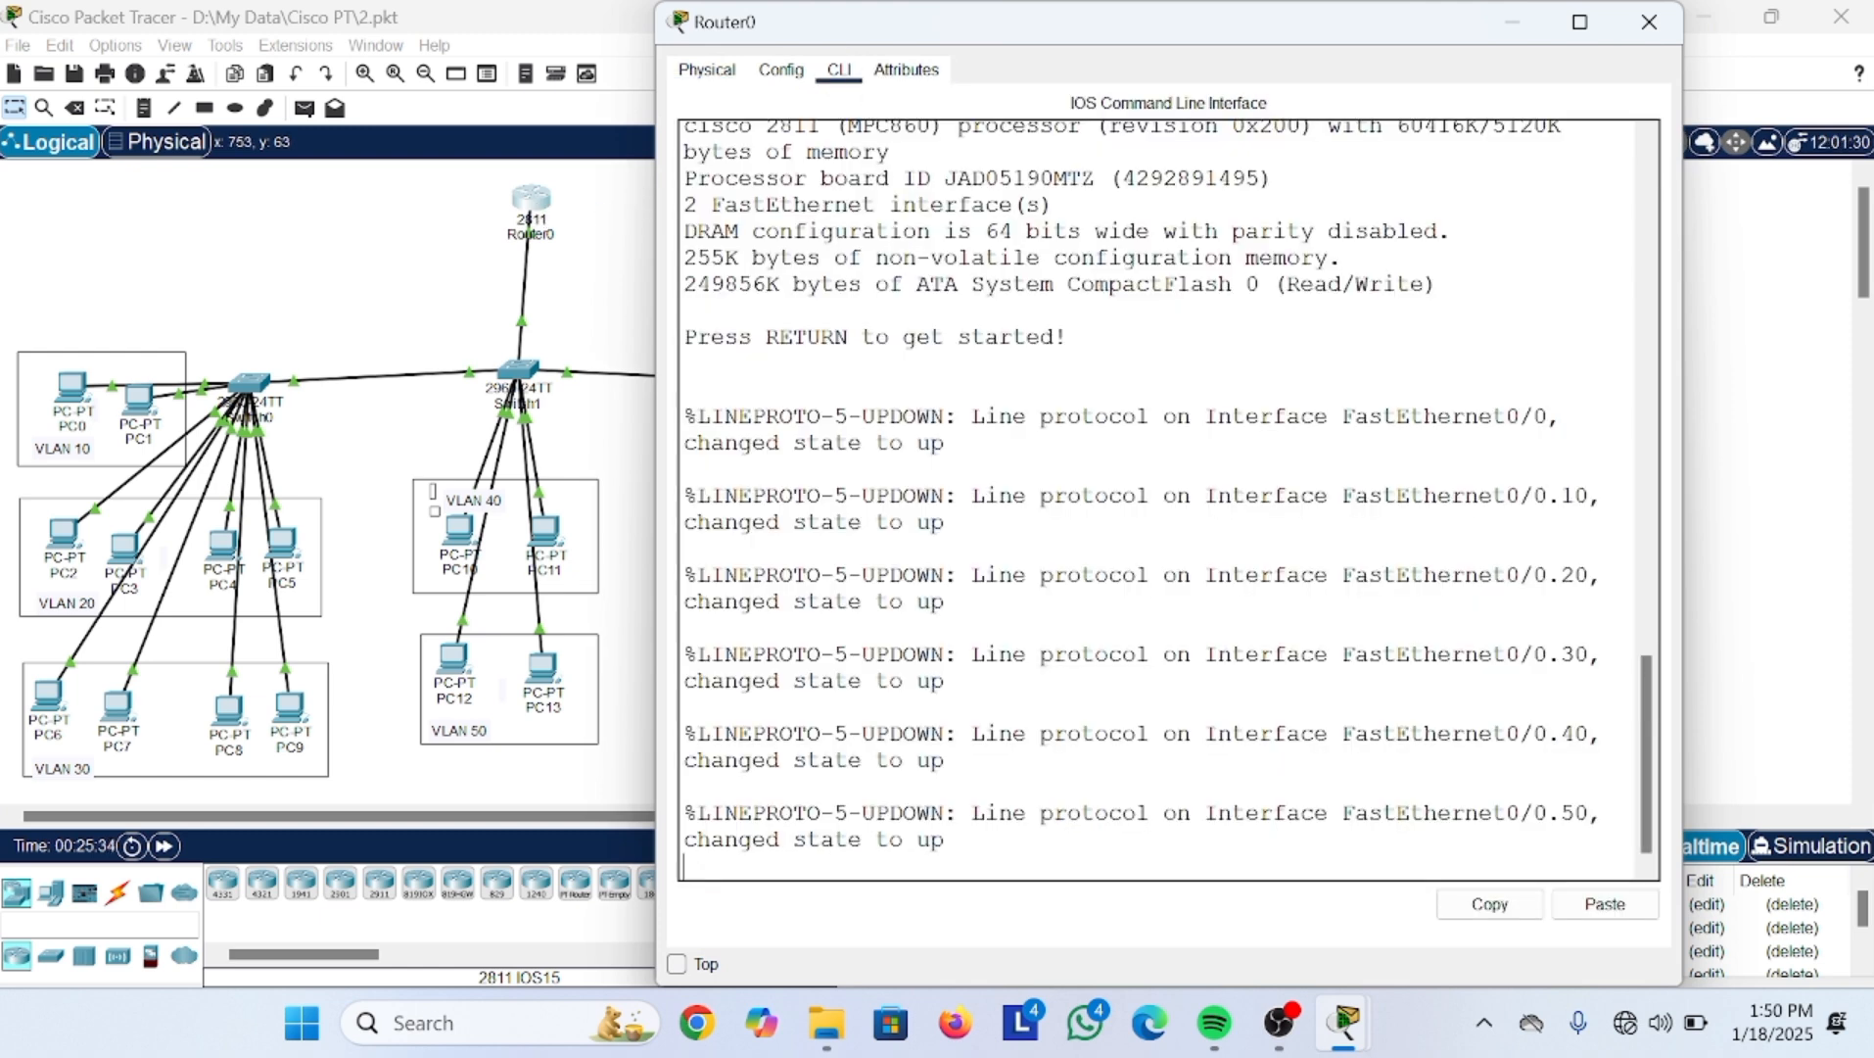
pyautogui.press('Return')
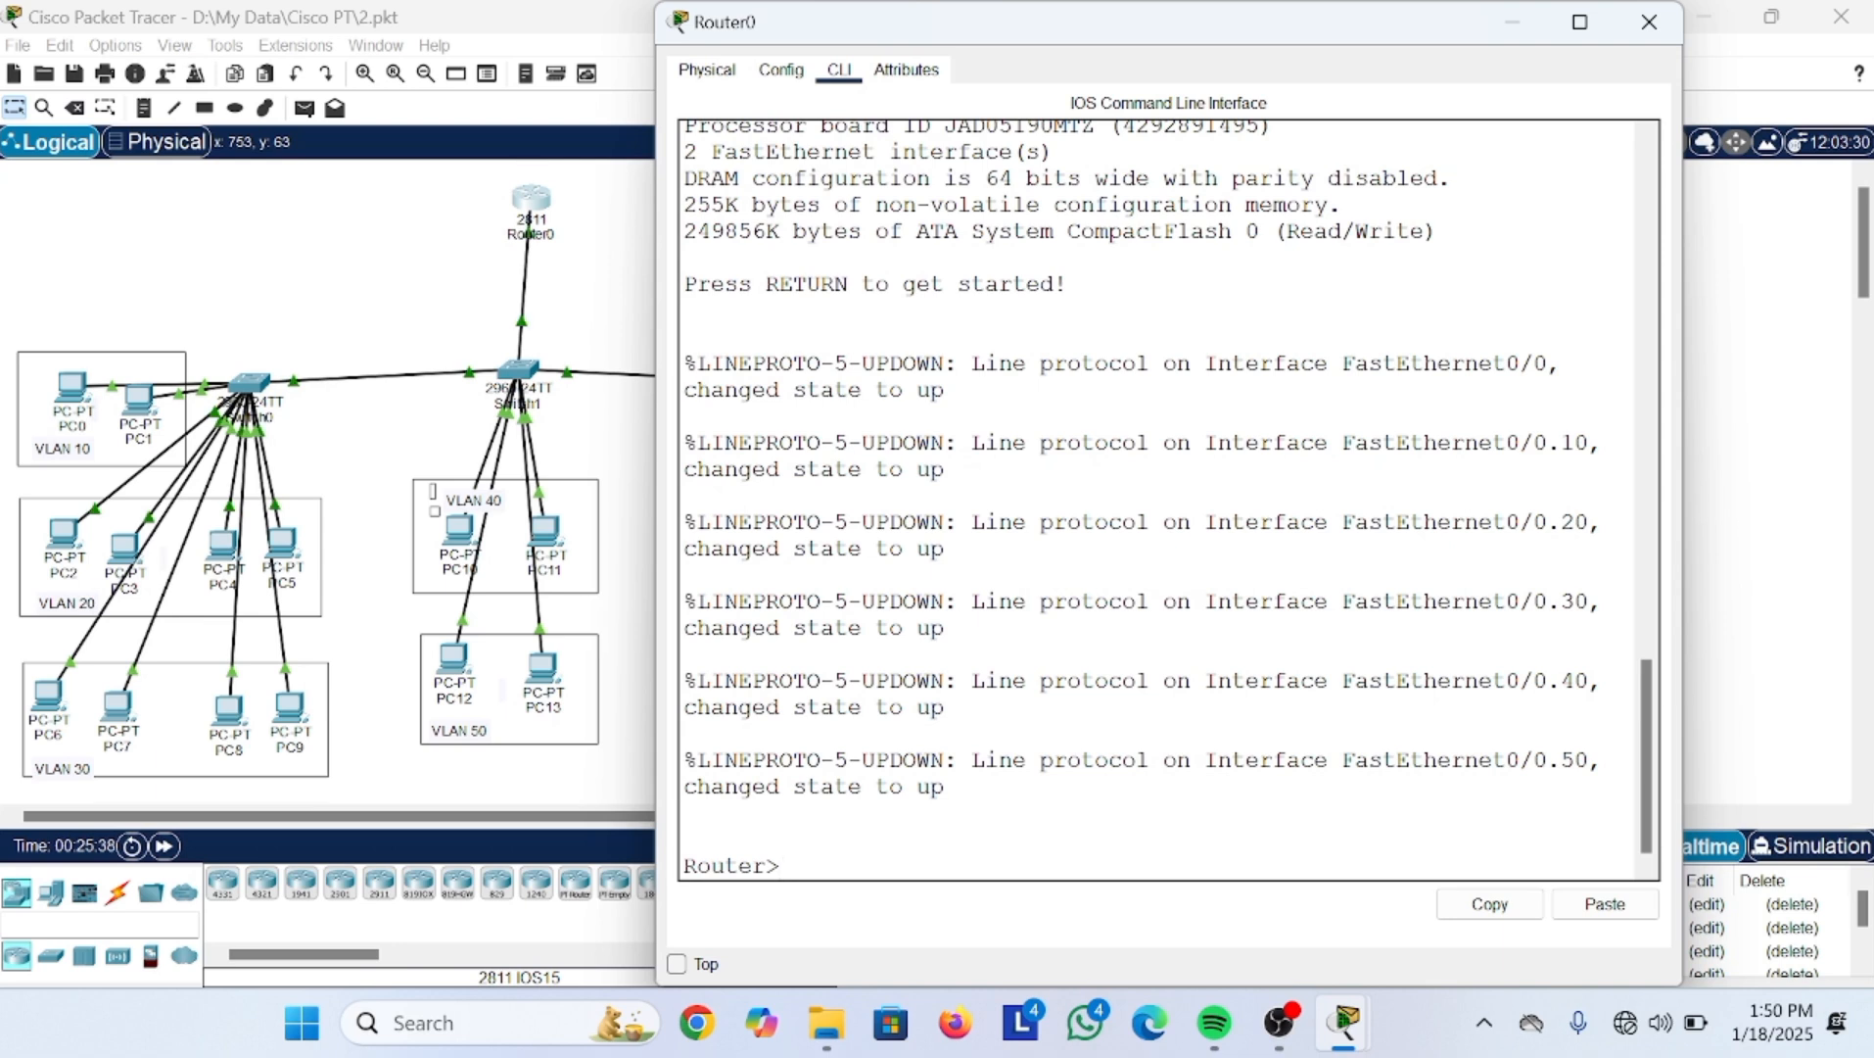
pyautogui.write('en')
pyautogui.press('Return')
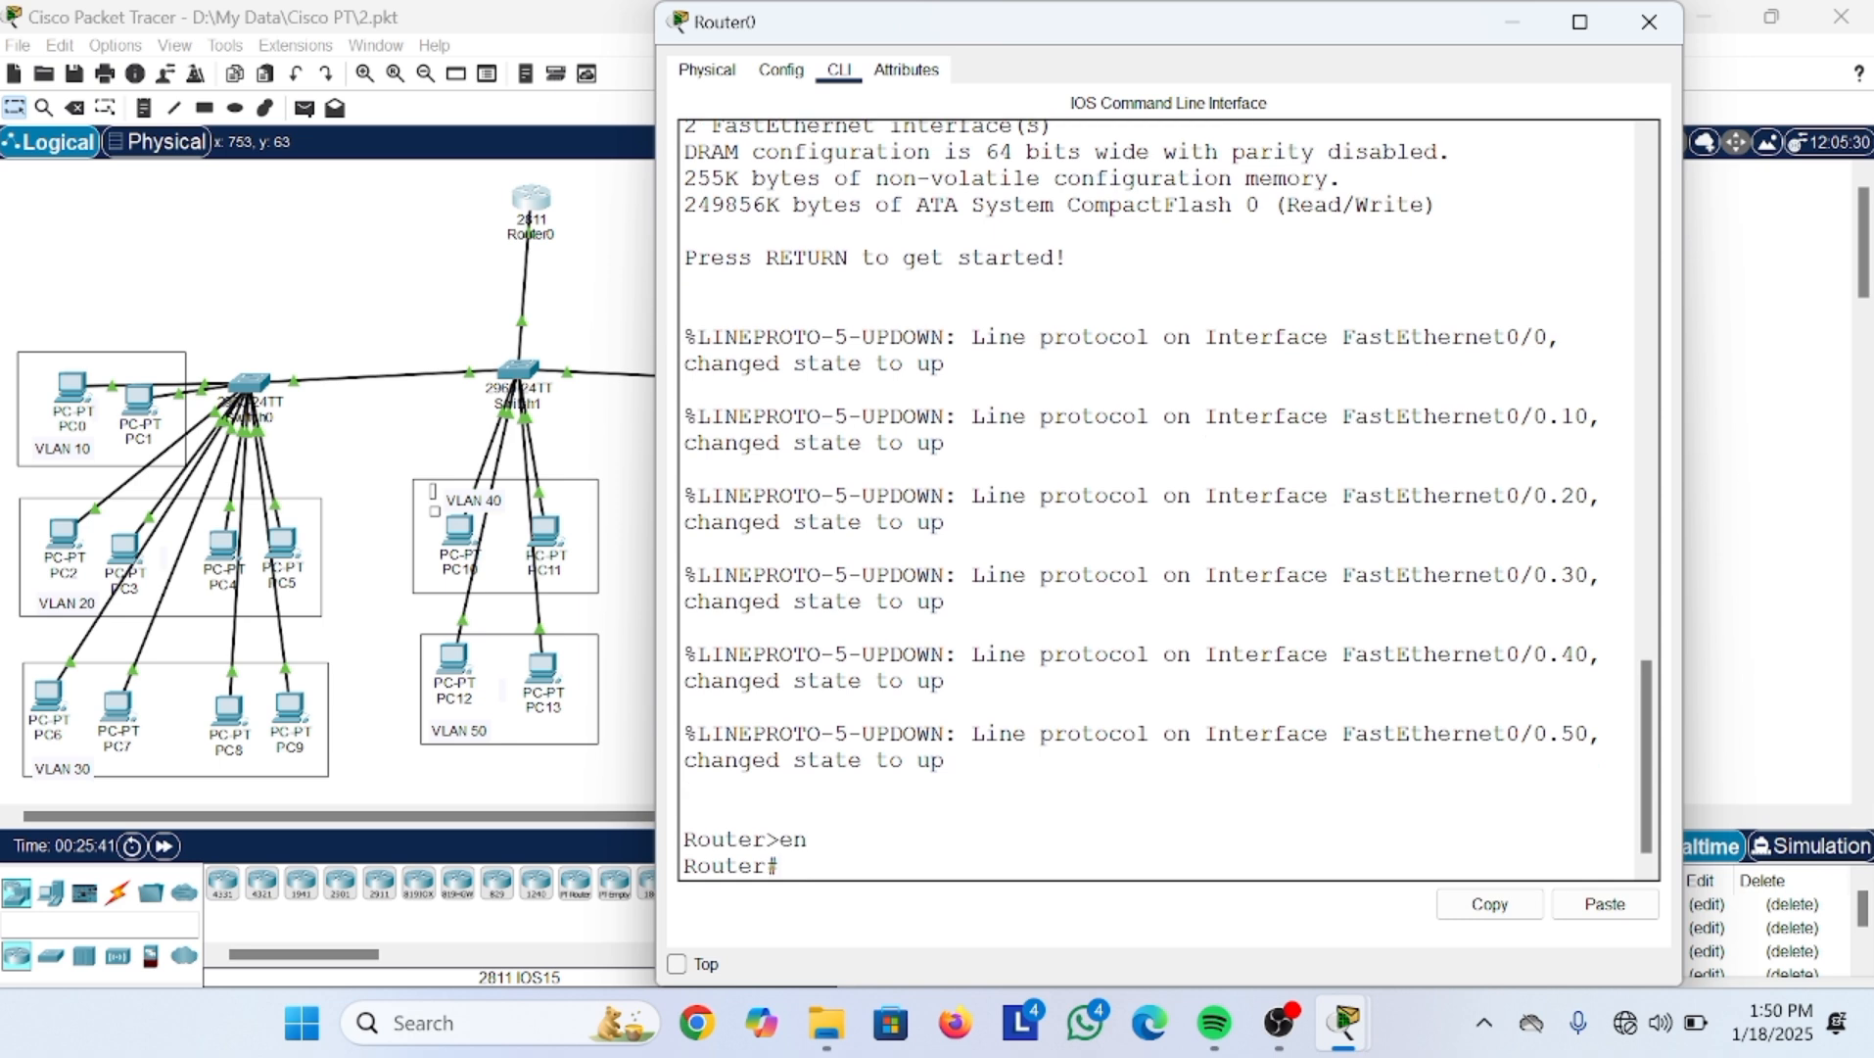
pyautogui.write('con')
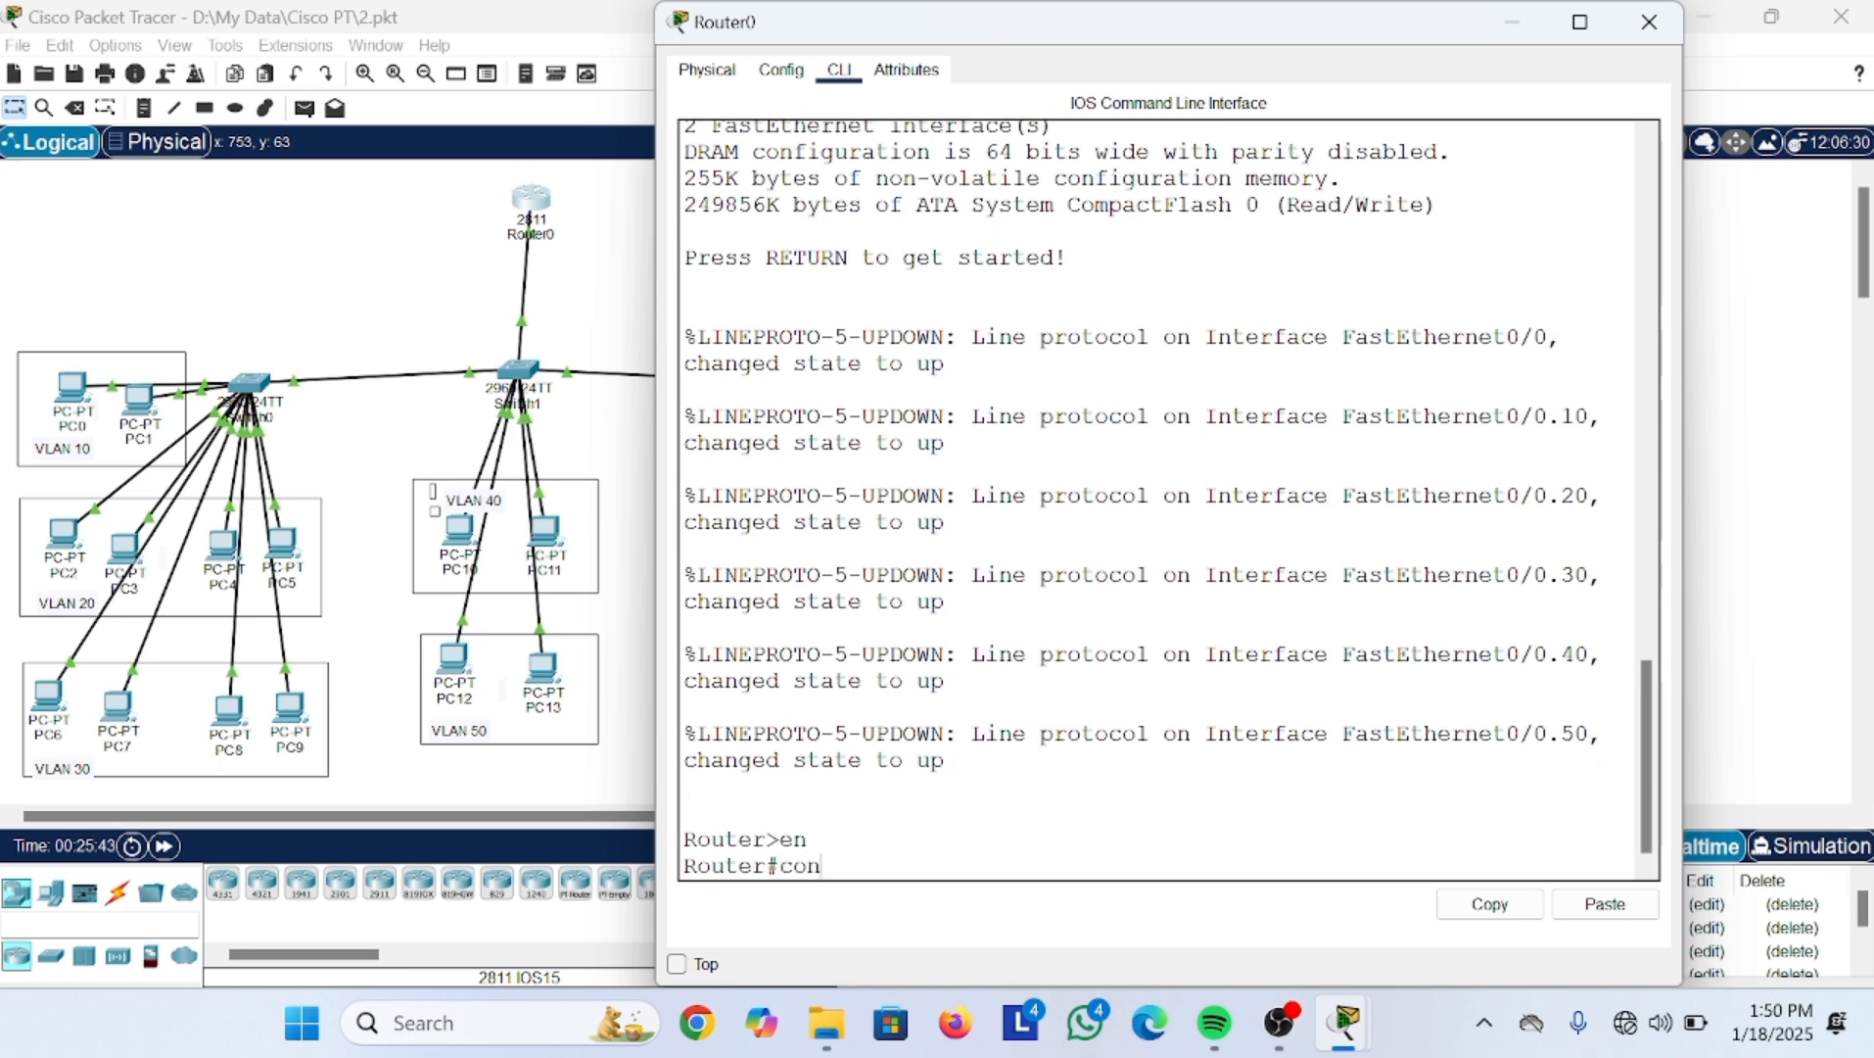
pyautogui.press('BackSpace')
pyautogui.write('f t')
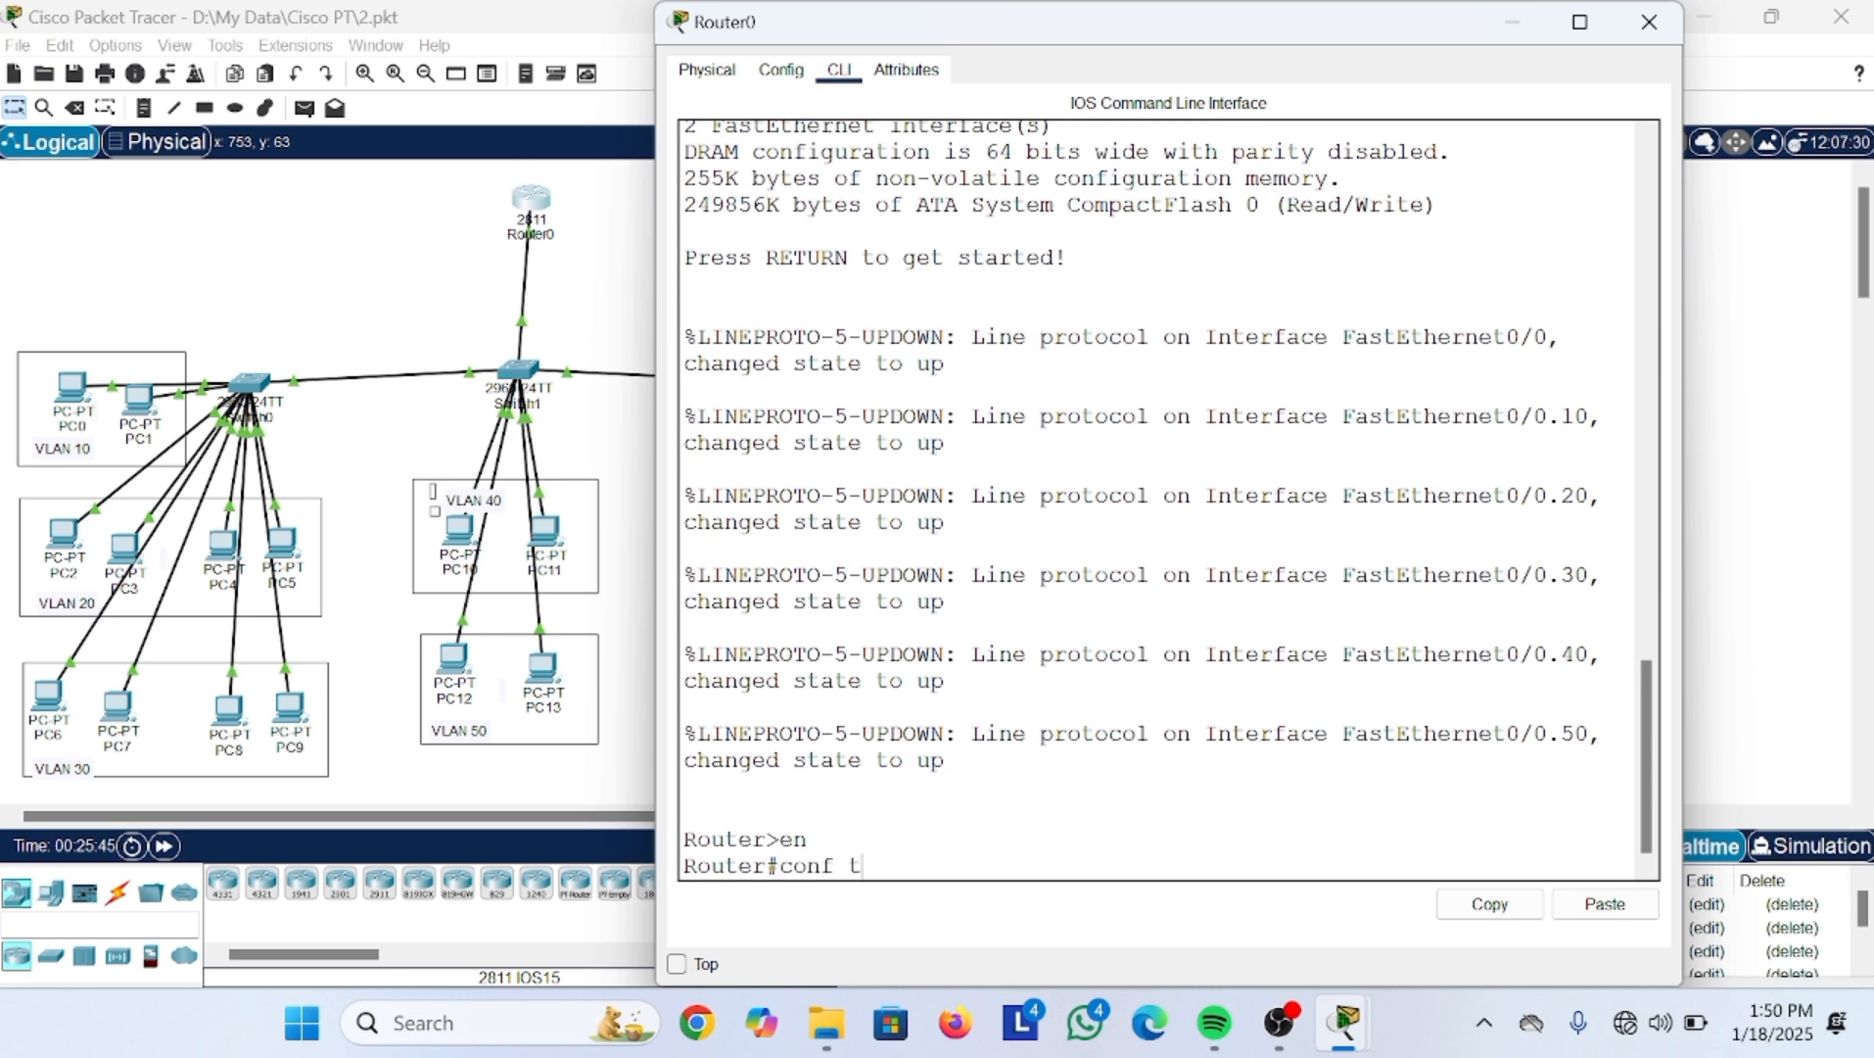
pyautogui.press('Return')
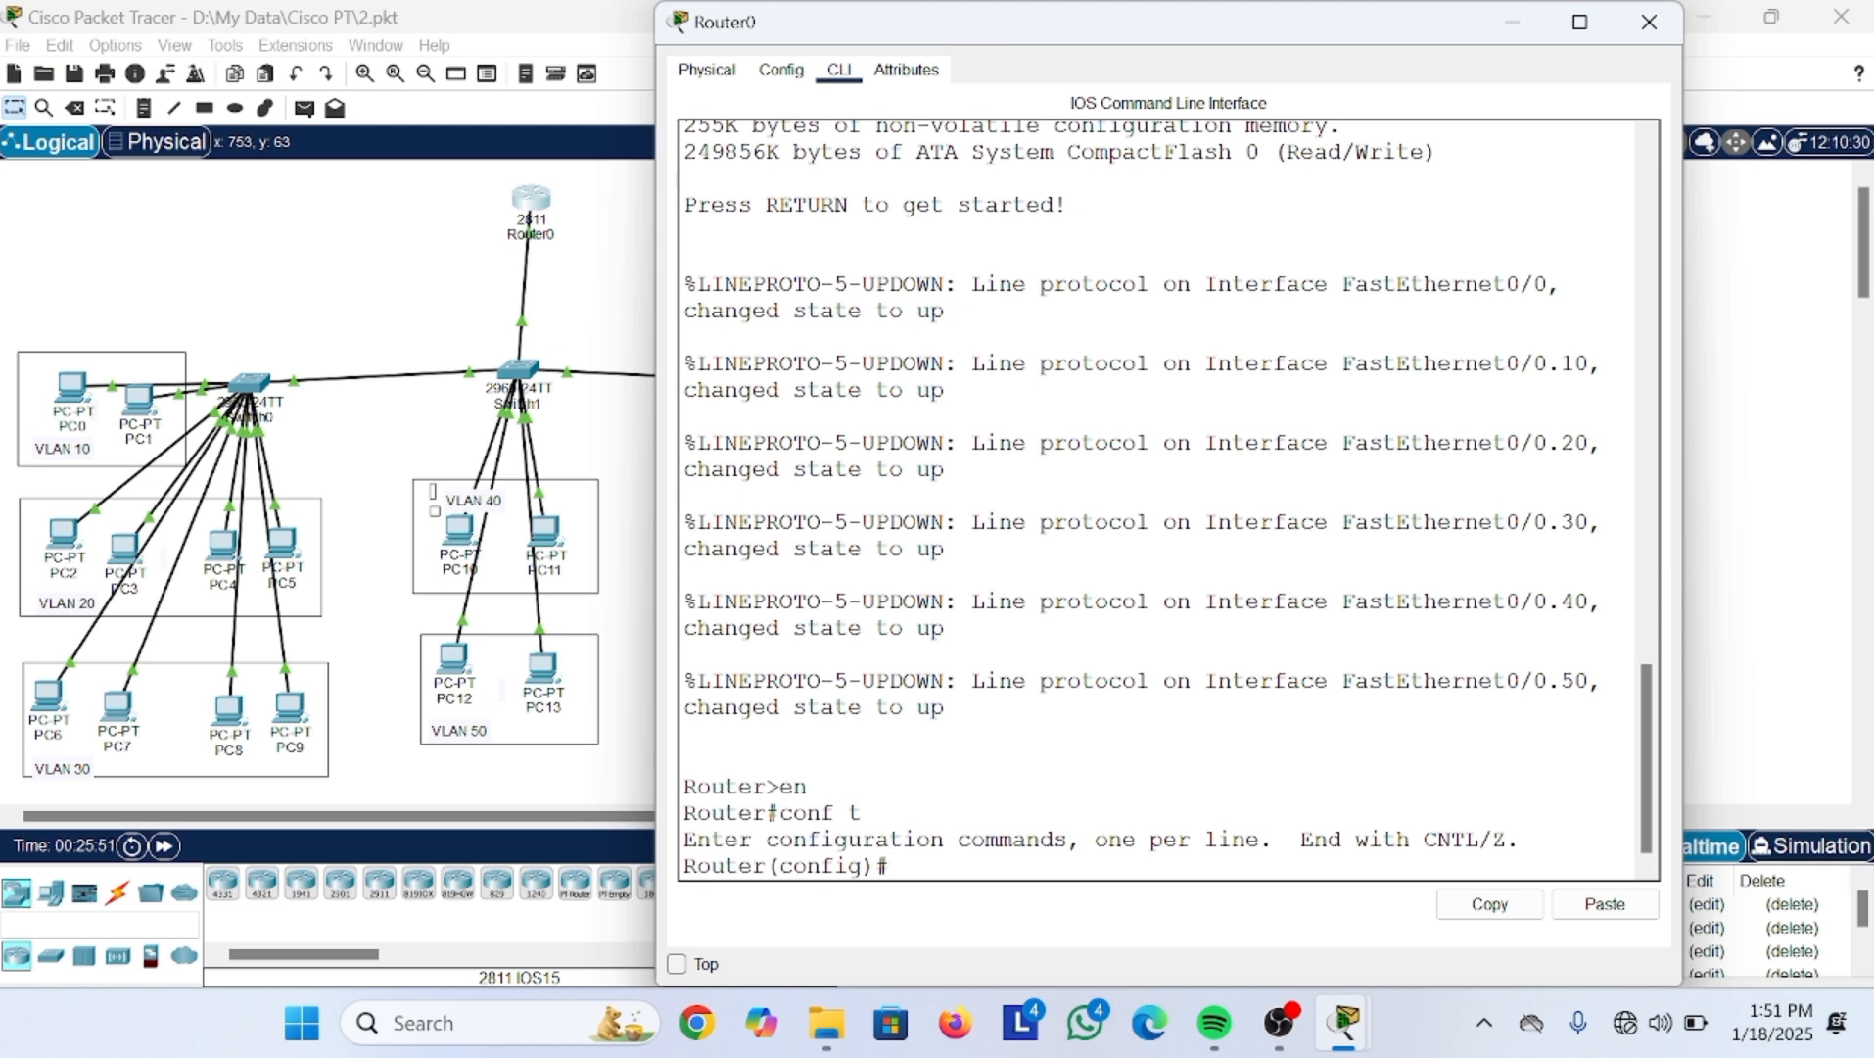
# Step: Query the available vty line numbers with 'line vty 0?'
pyautogui.write('kinw')
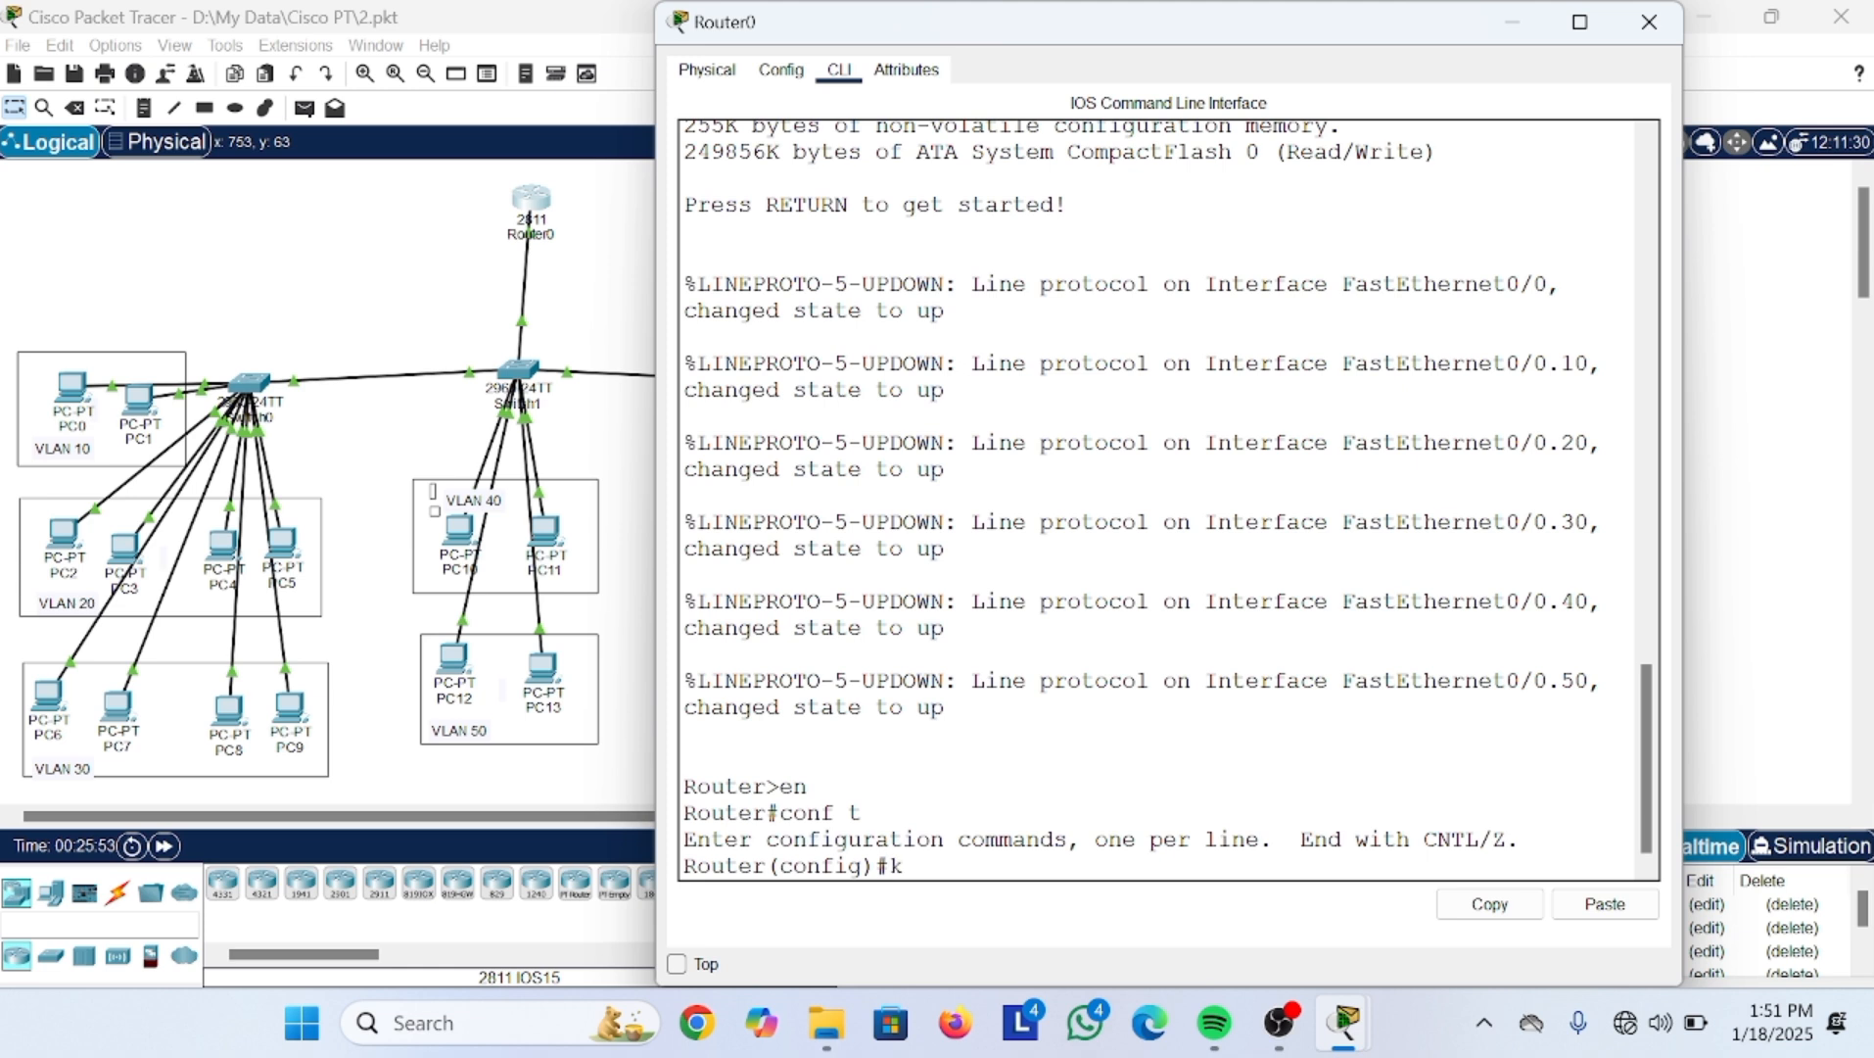
pyautogui.press('BackSpace')
pyautogui.press('BackSpace')
pyautogui.press('BackSpace')
pyautogui.write('l')
pyautogui.press('BackSpace')
pyautogui.press('BackSpace')
pyautogui.write('line')
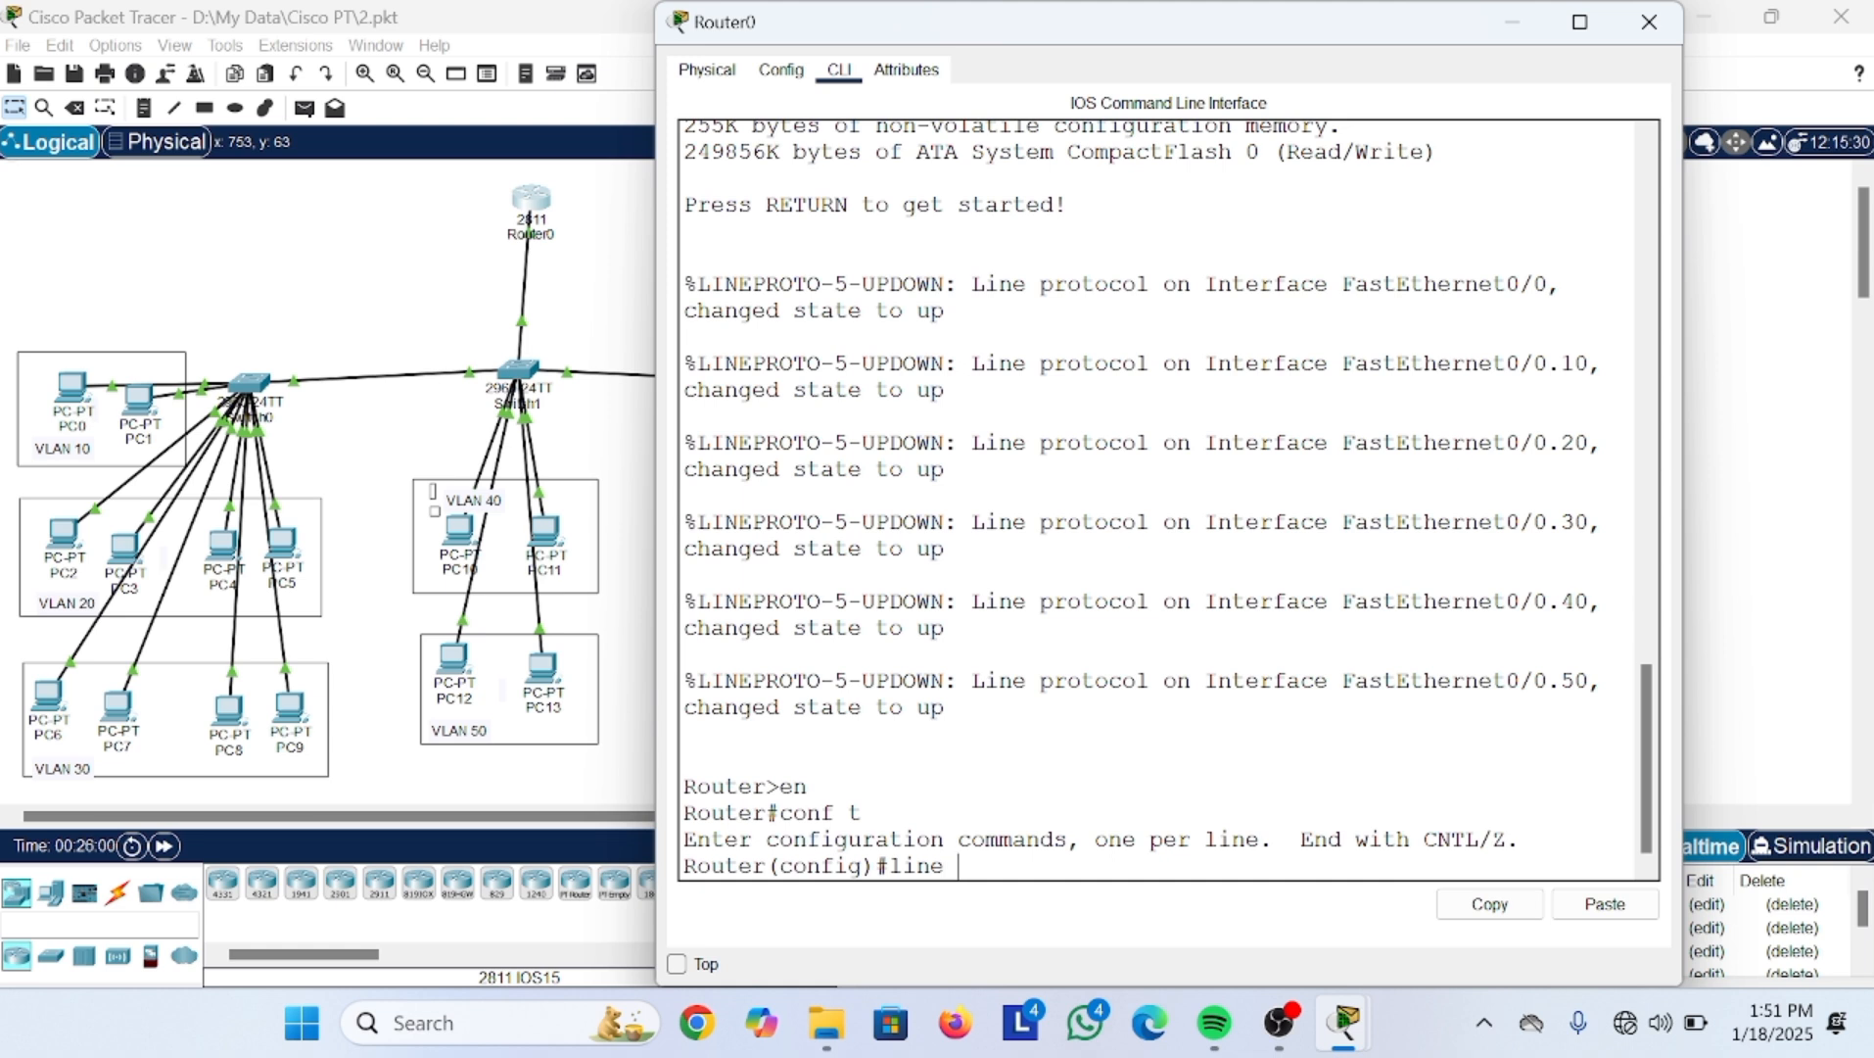
pyautogui.write(' vty 0?')
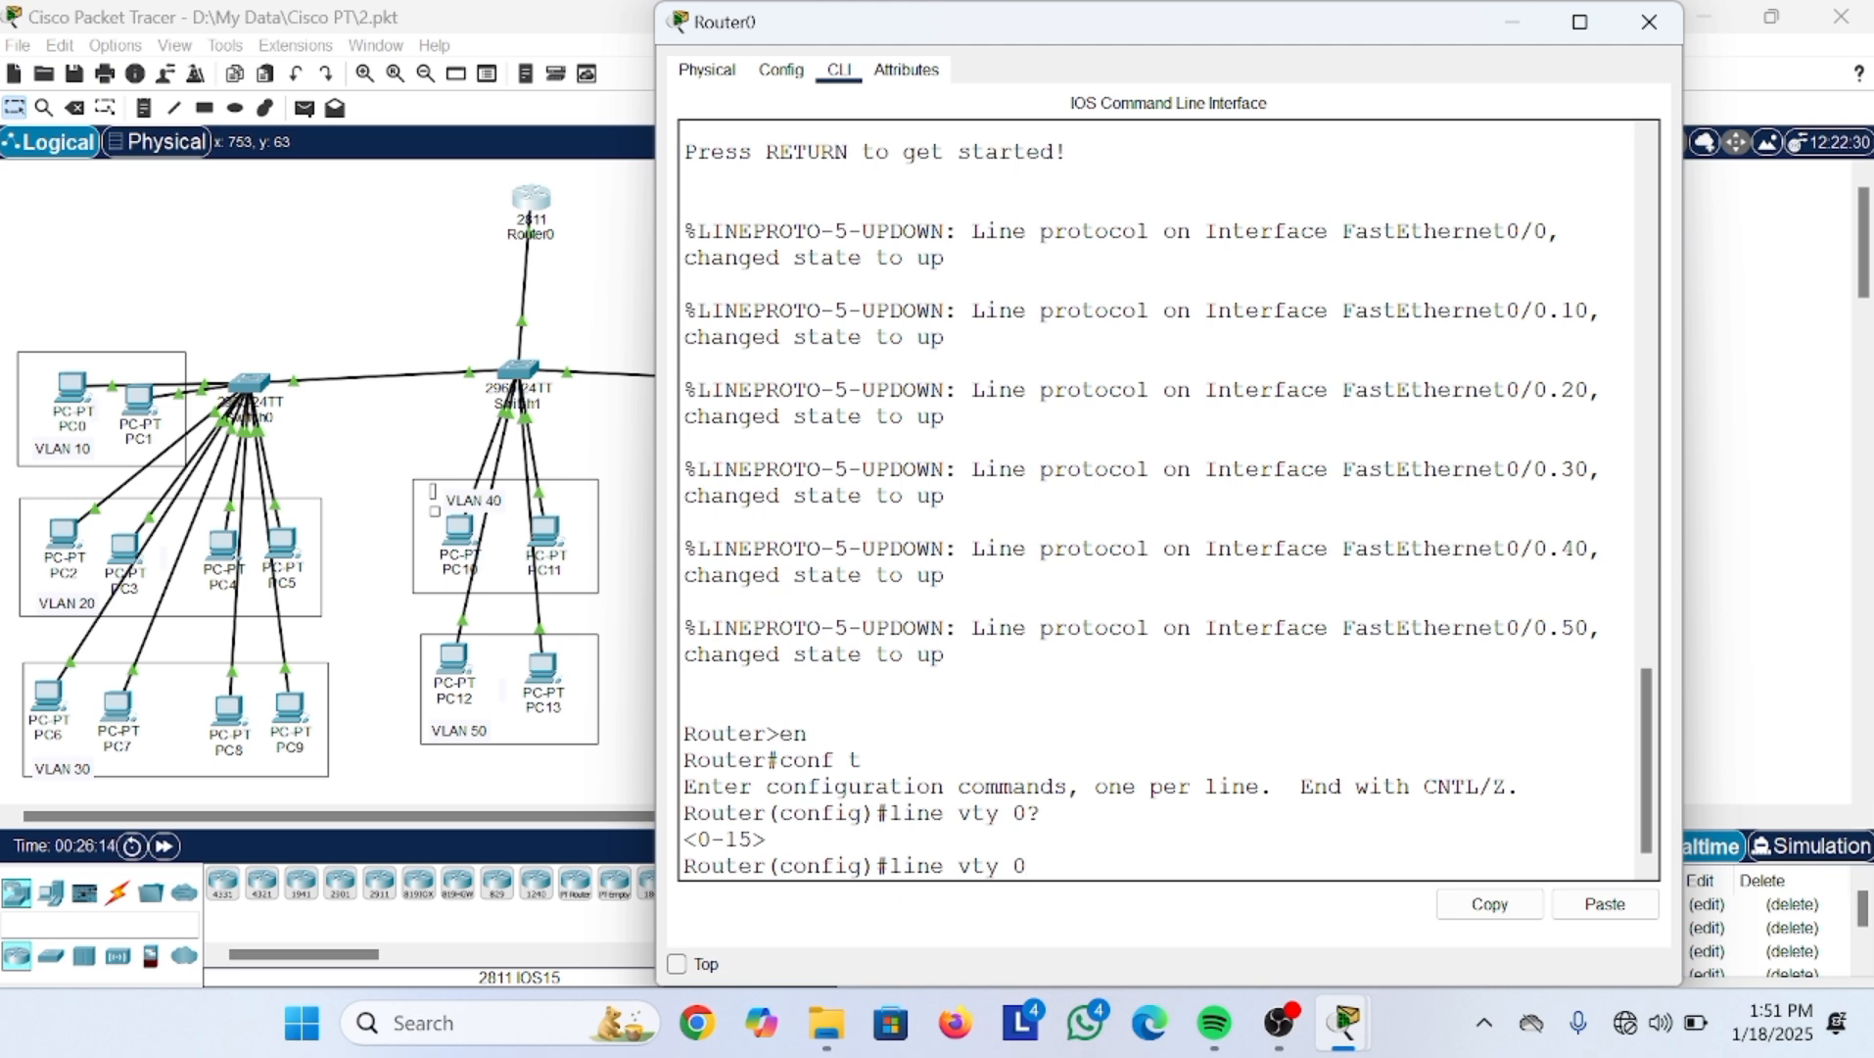
# Step: Enter line configuration for vty lines 0 to 2 with 'line vty 0 2'
pyautogui.write('-')
pyautogui.press('BackSpace')
pyautogui.write('2')
pyautogui.press('Return')
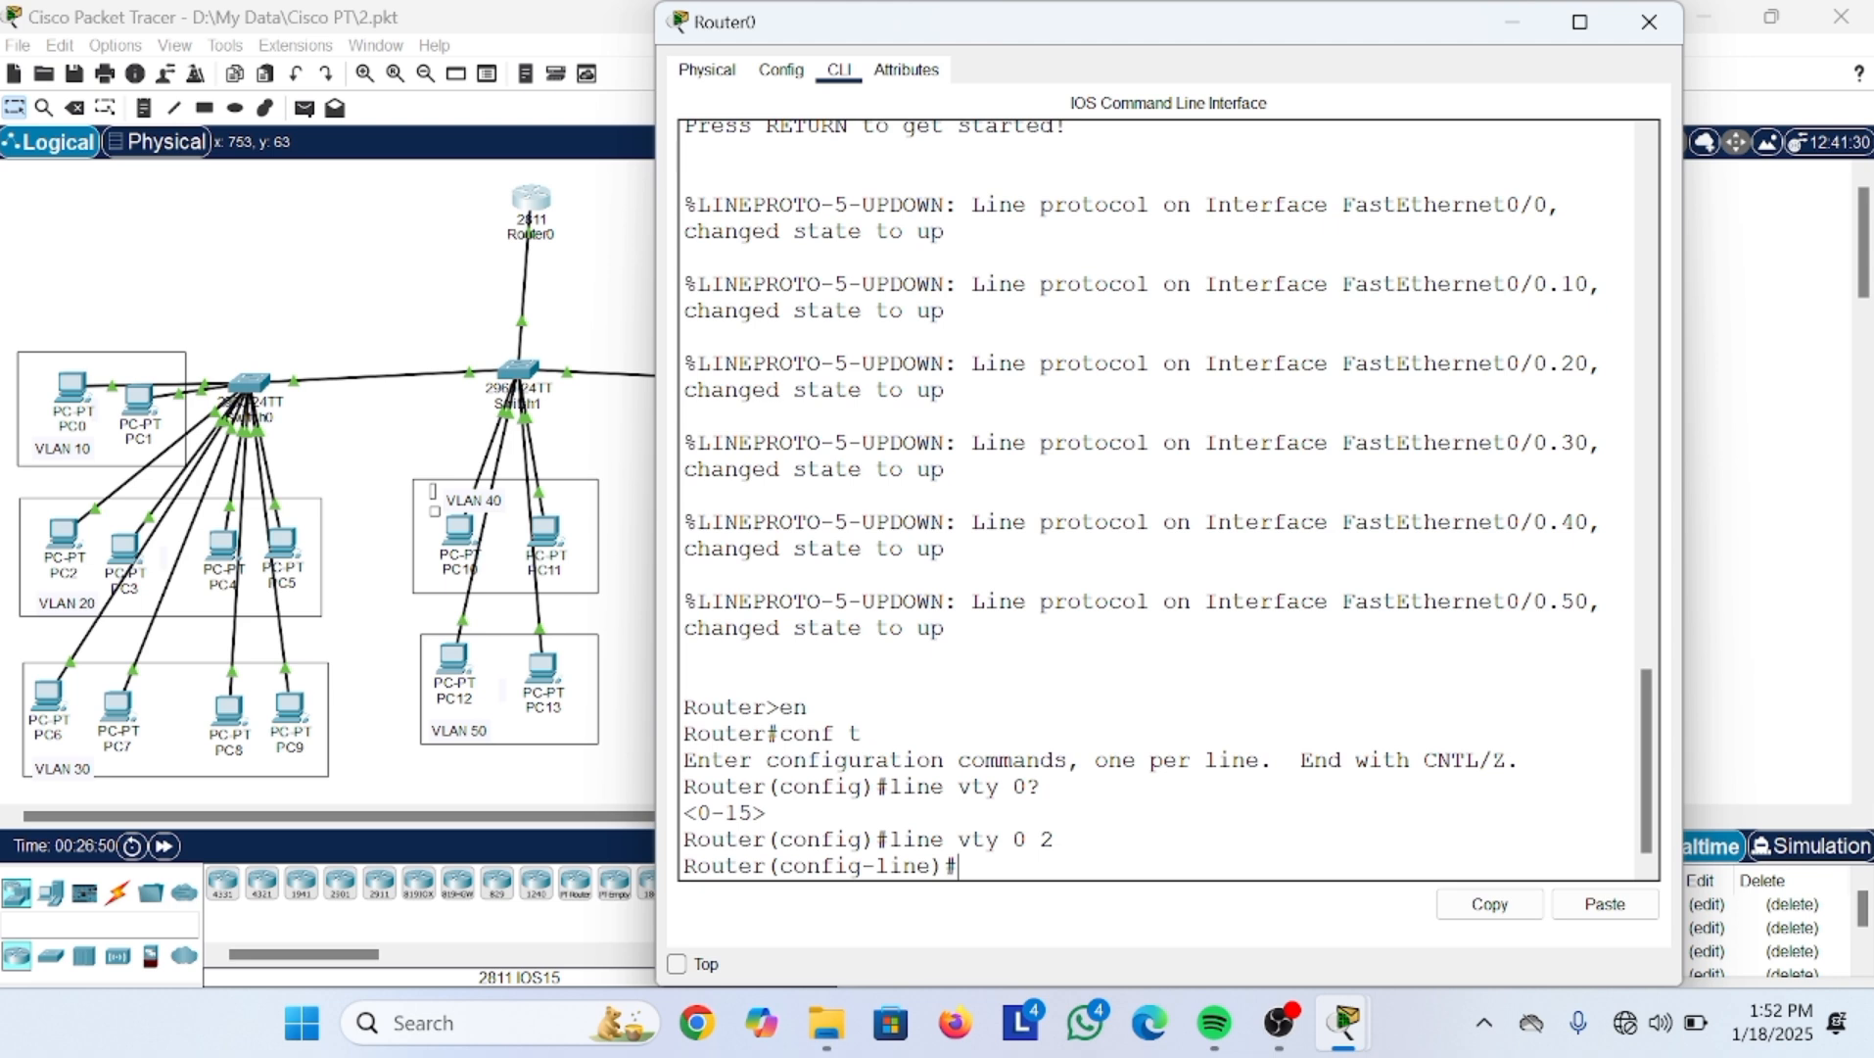
# Step: Set a password on the vty lines and enable login
pyautogui.write('pass')
pyautogui.press('Tab')
pyautogui.write('admin')
pyautogui.press('Return')
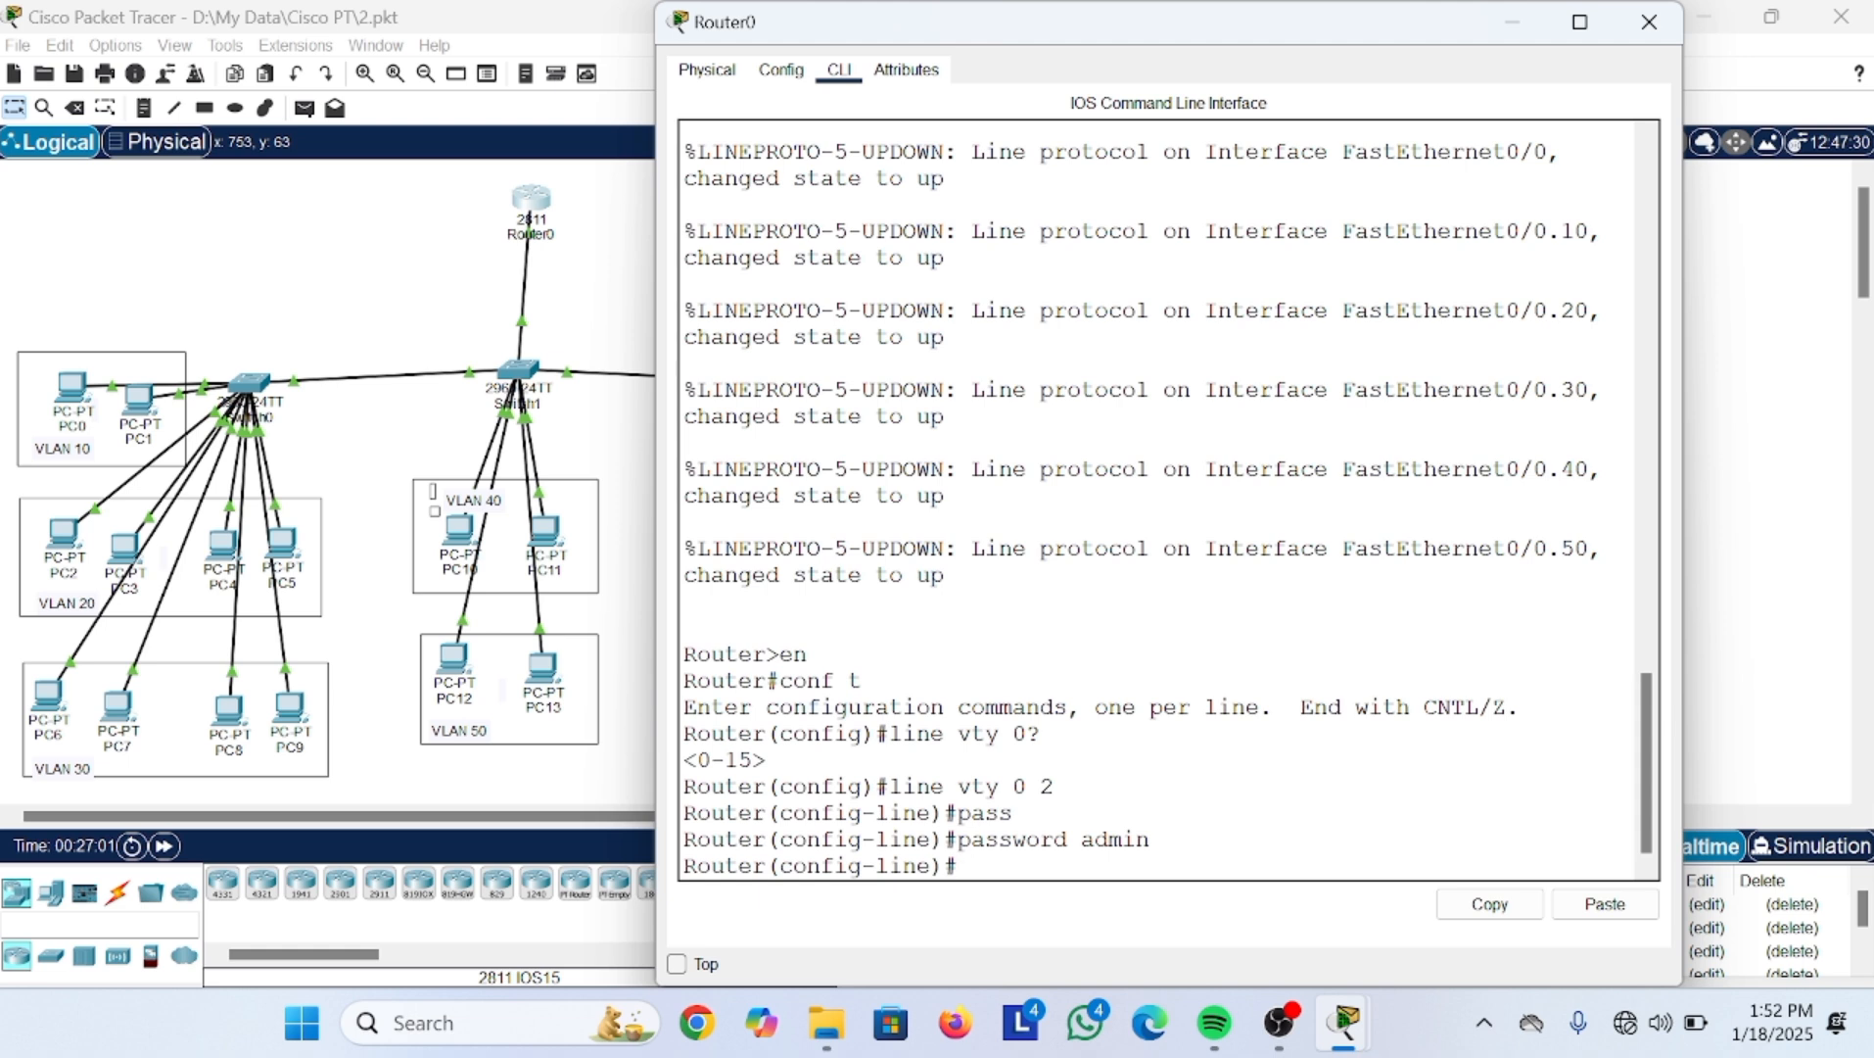
pyautogui.write('login')
pyautogui.press('Return')
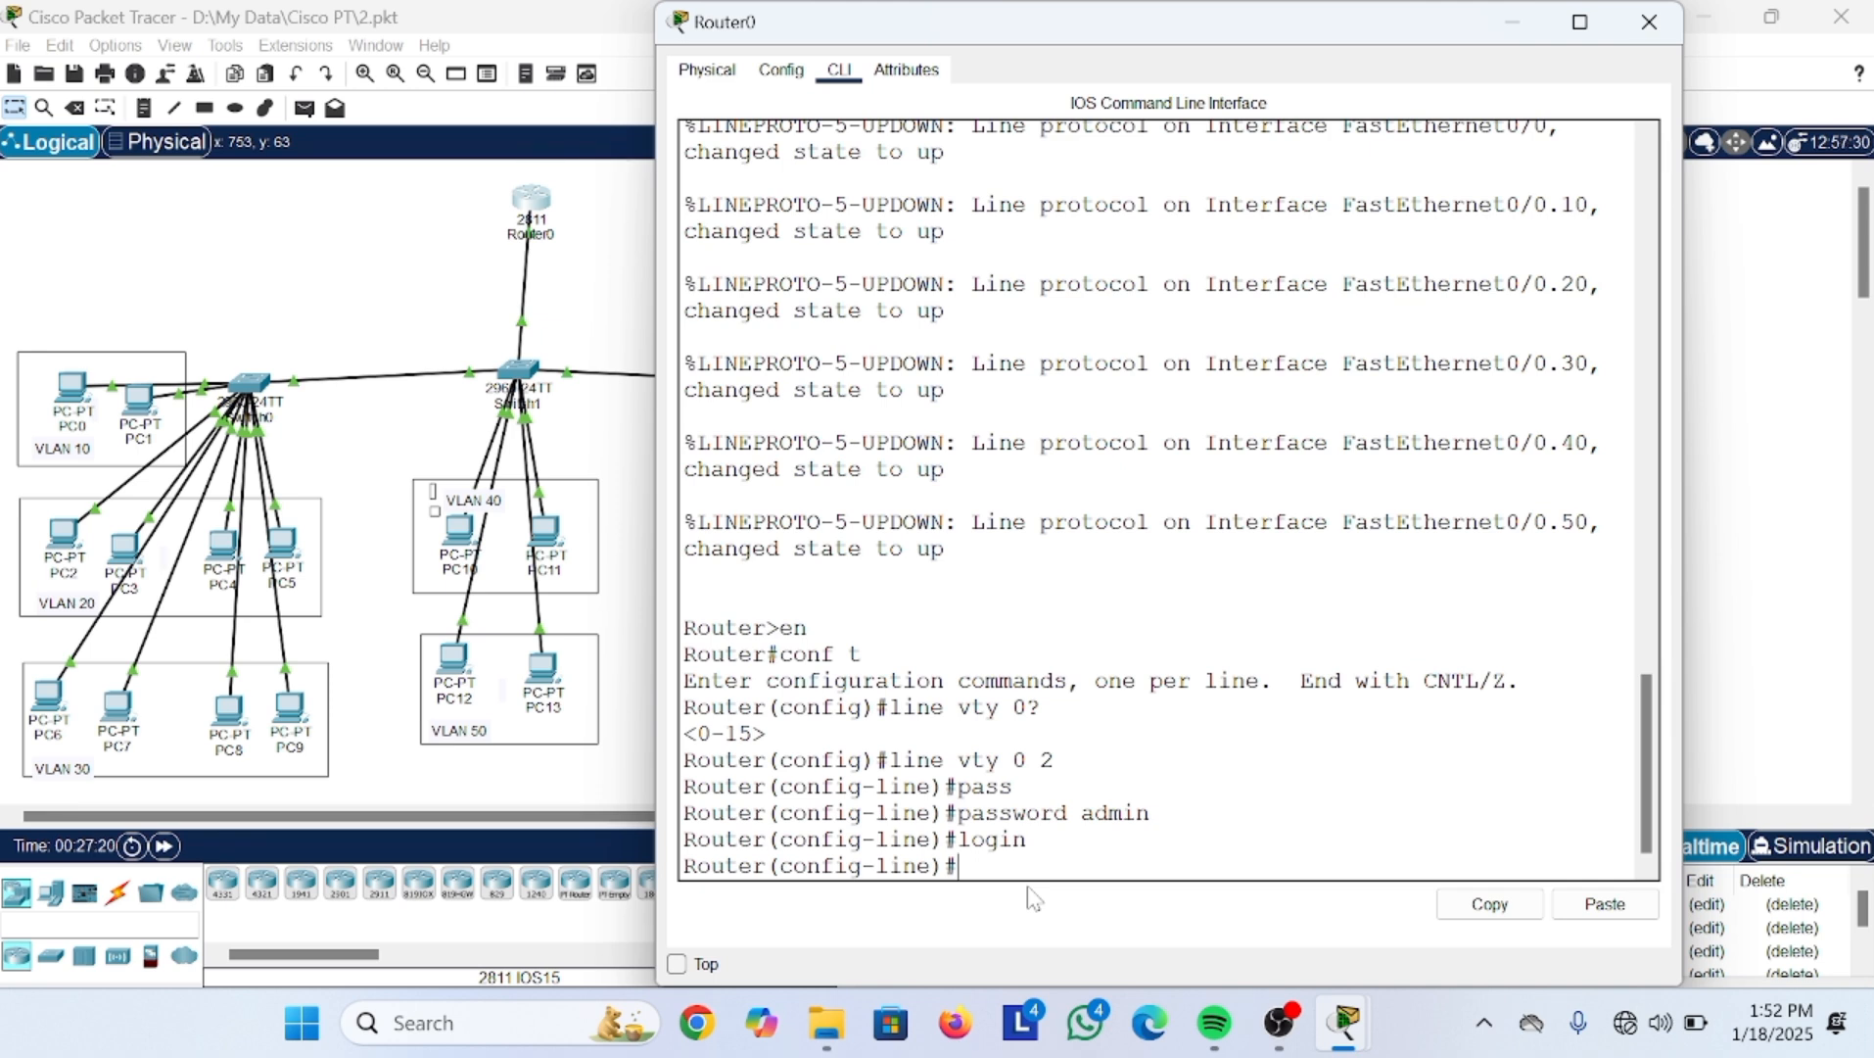
# Step: Try transport input commands on the vty lines, testing telnet and ssh
pyautogui.write('rans')
pyautogui.press('Tab')
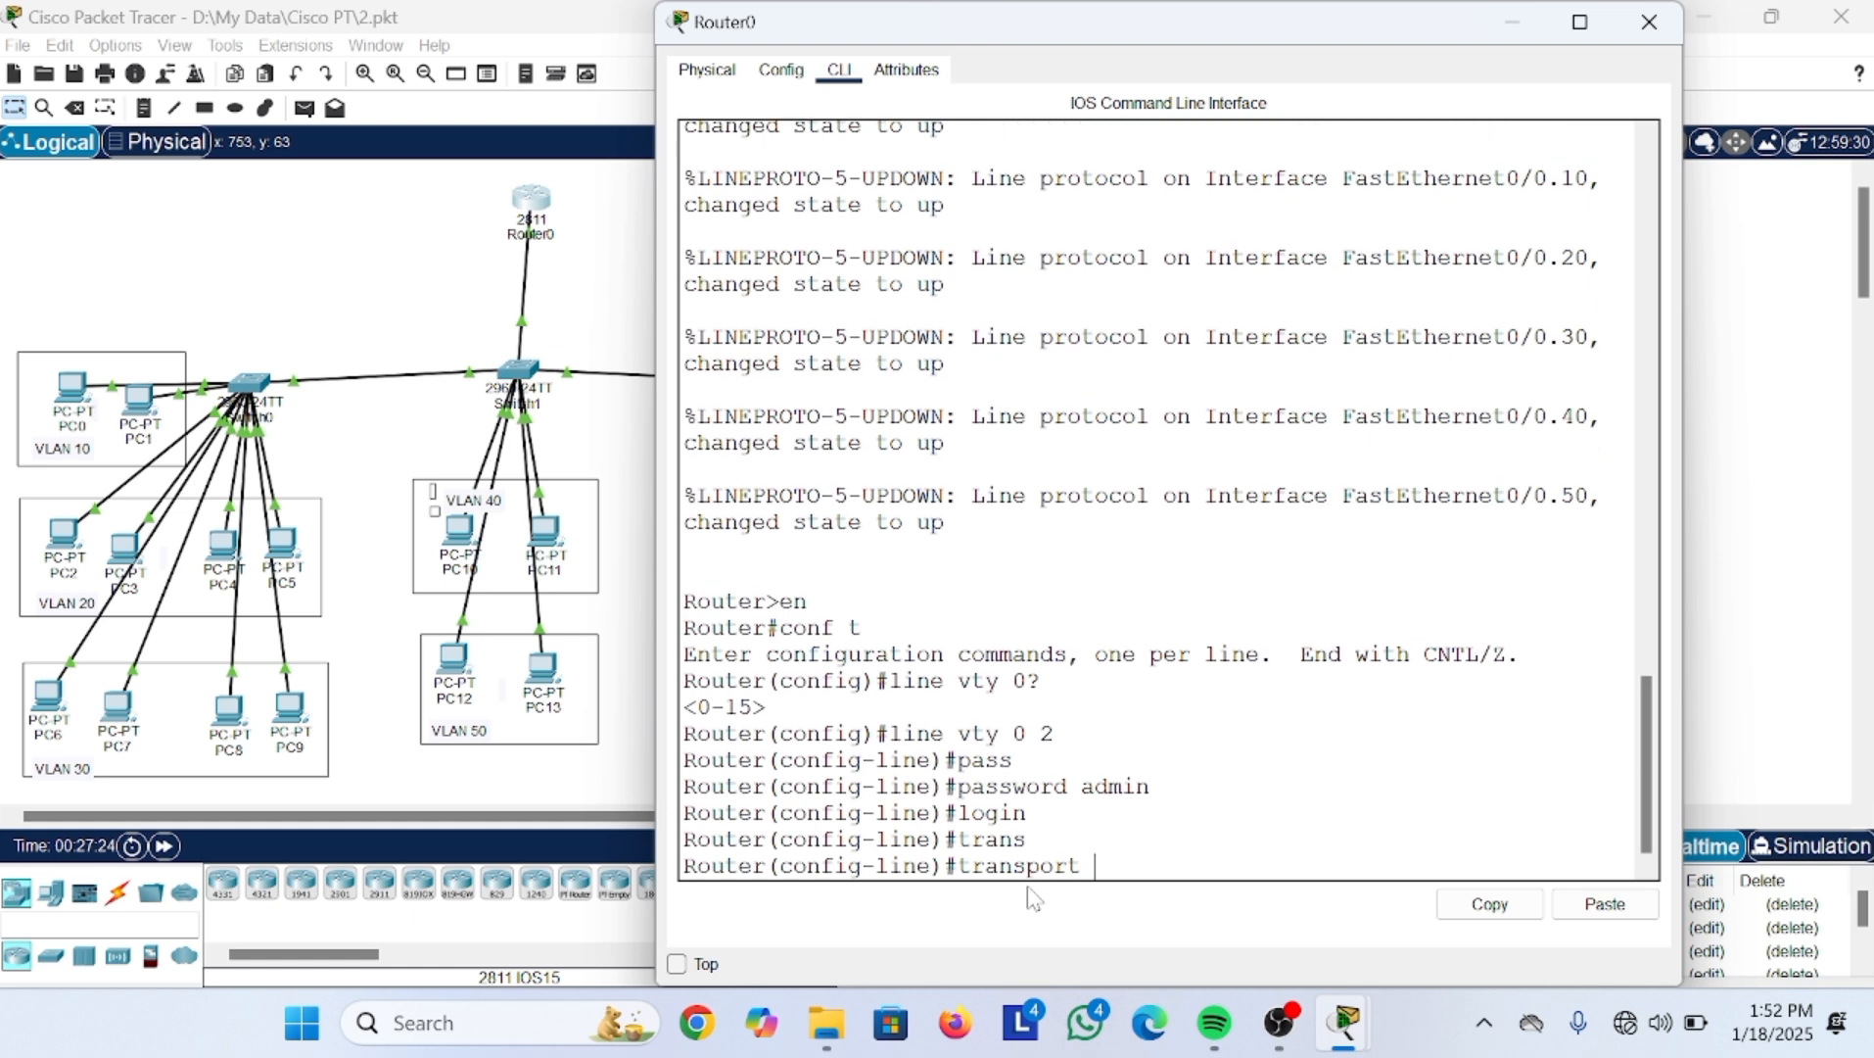
pyautogui.write('input telnet')
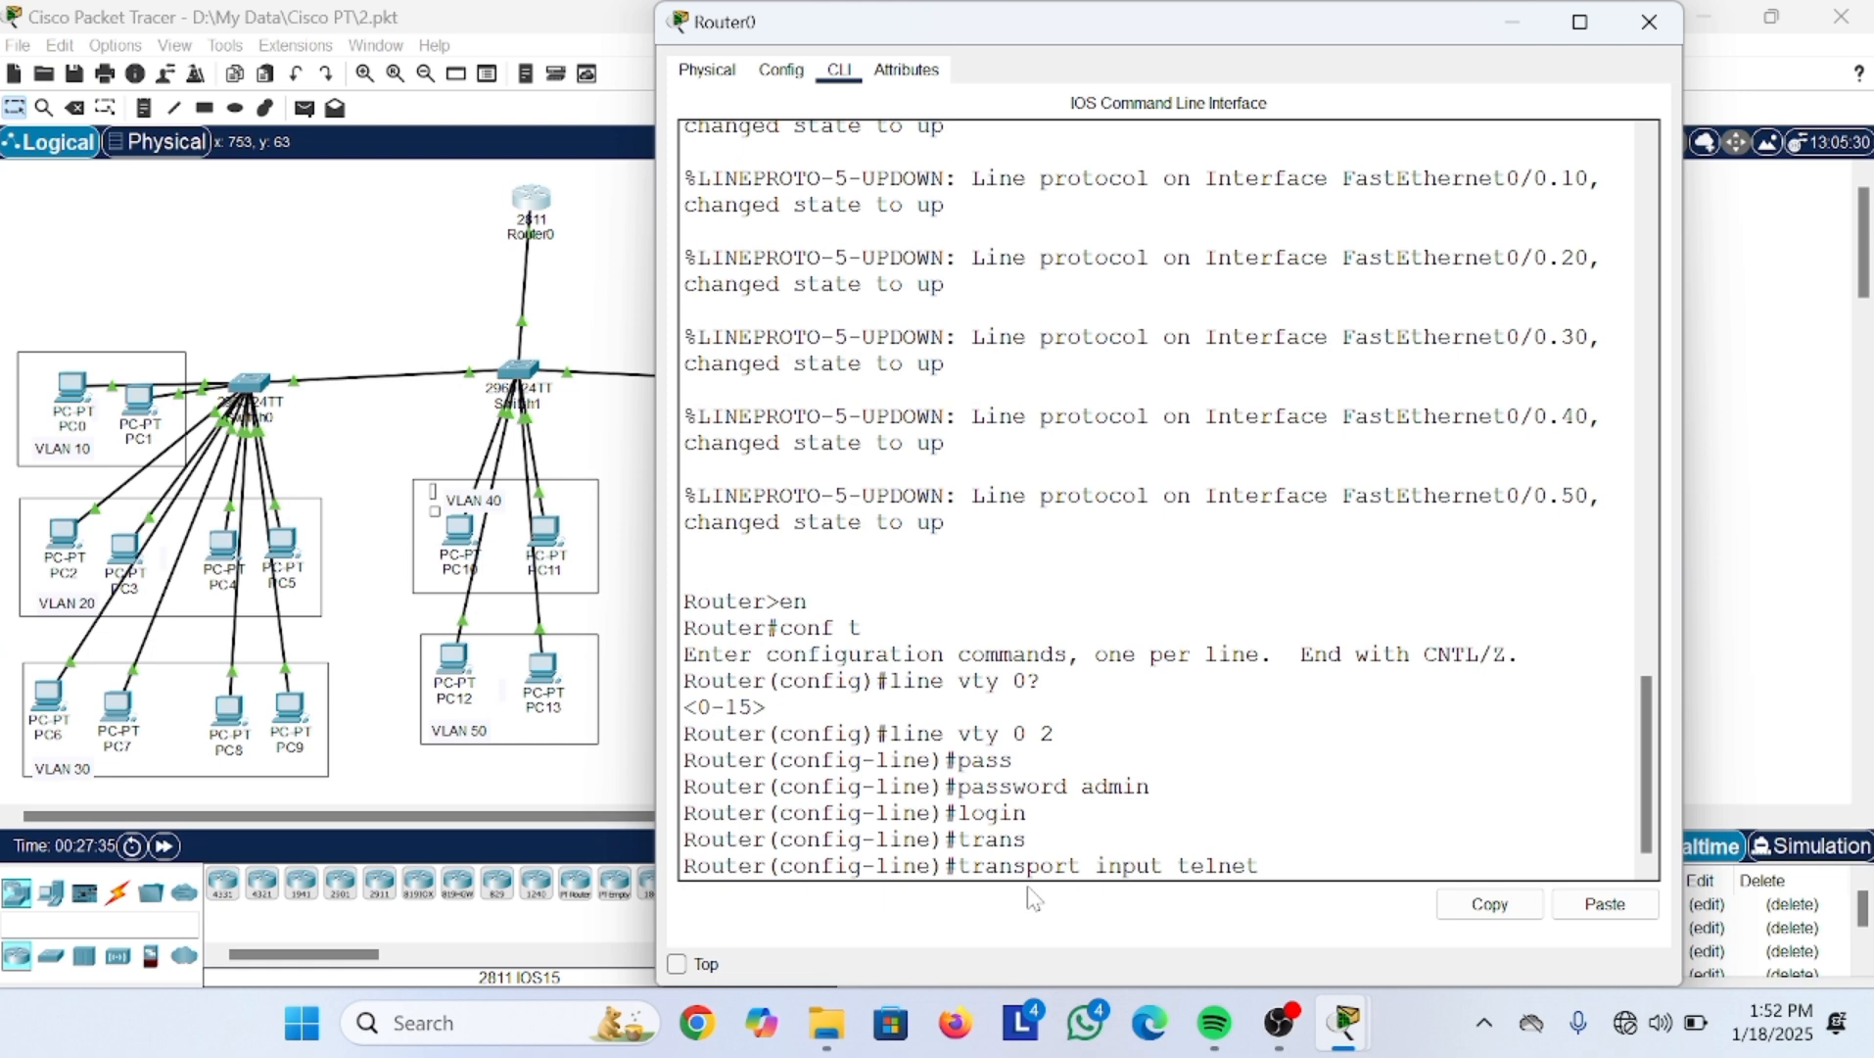
pyautogui.press('BackSpace')
pyautogui.press('BackSpace')
pyautogui.press('BackSpace')
pyautogui.press('BackSpace')
pyautogui.press('BackSpace')
pyautogui.press('BackSpace')
pyautogui.write('telnet')
pyautogui.press('BackSpace')
pyautogui.press('BackSpace')
pyautogui.press('BackSpace')
pyautogui.press('BackSpace')
pyautogui.press('BackSpace')
pyautogui.press('BackSpace')
pyautogui.write('s')
pyautogui.write('sh')
pyautogui.press('BackSpace')
pyautogui.press('BackSpace')
pyautogui.press('BackSpace')
pyautogui.press('BackSpace')
# Step: Replace 'transport input all' with 'transport input telnet' and exit to global configuration
pyautogui.write('l')
pyautogui.moveTo(957, 865); pyautogui.dragTo(1178, 893)
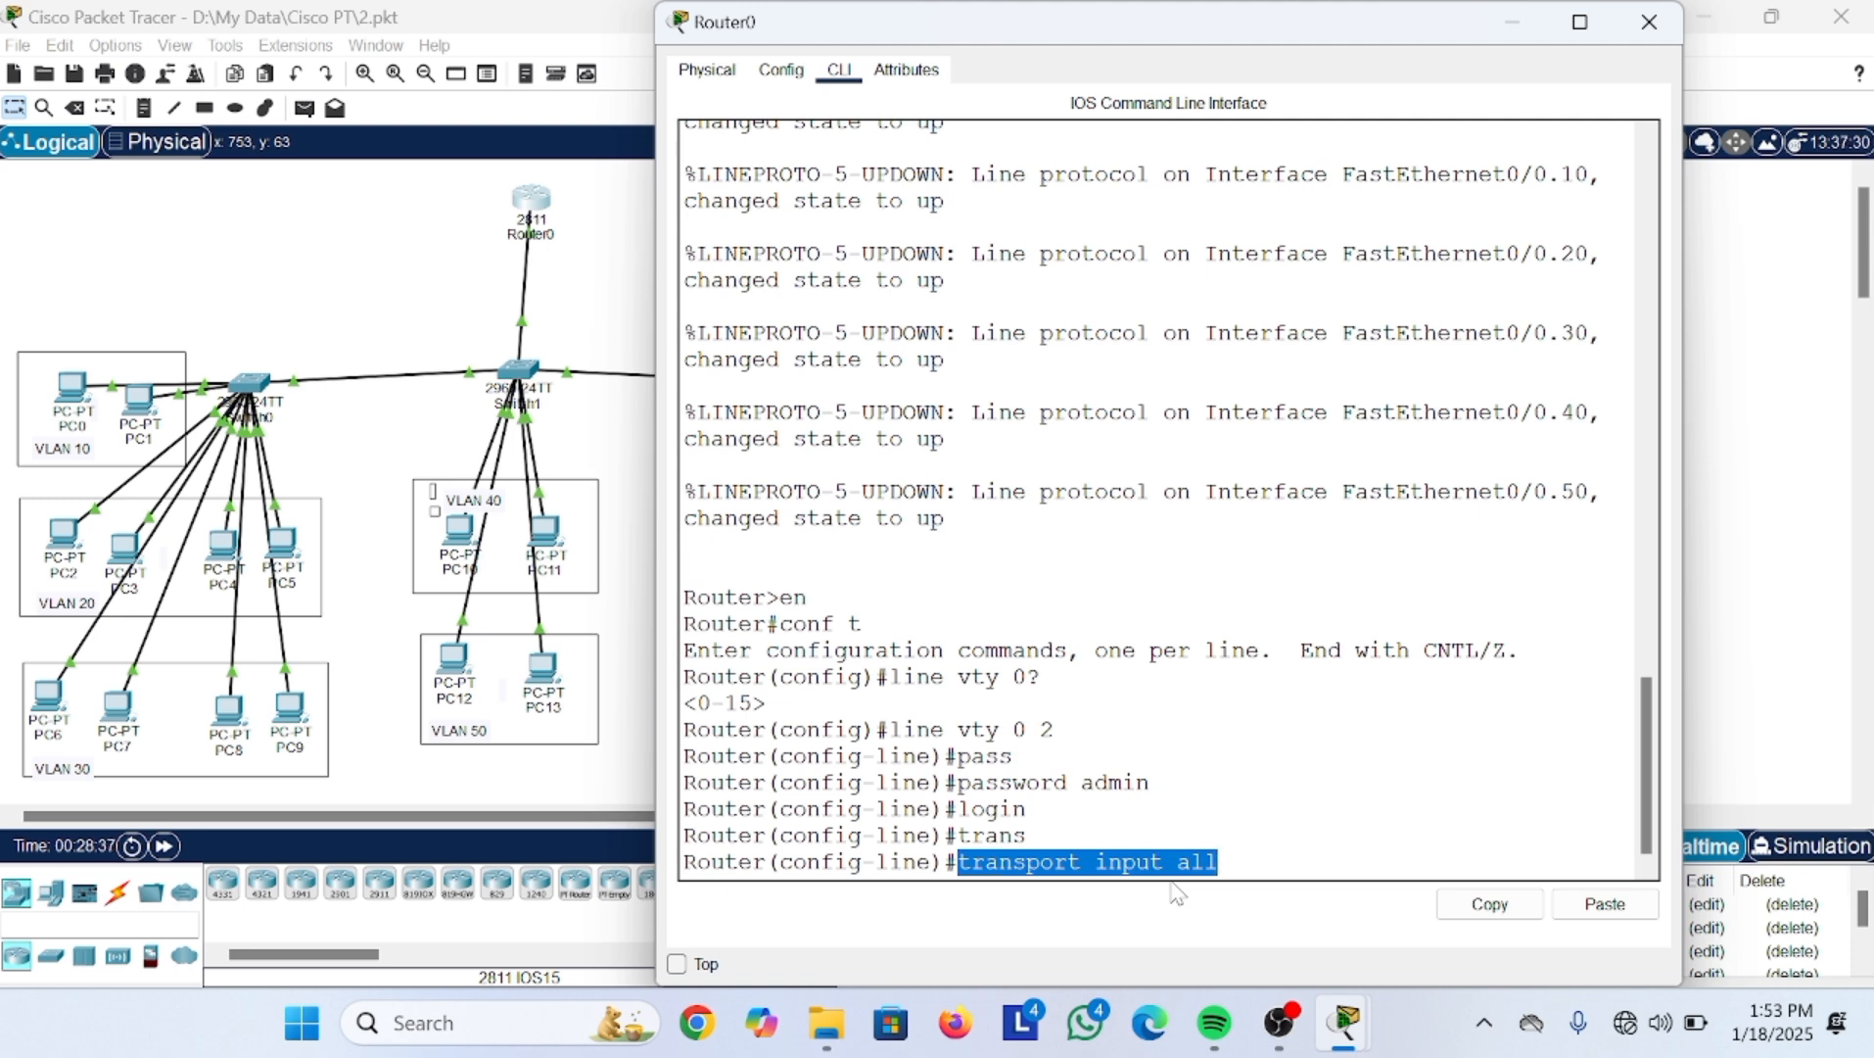
pyautogui.press('BackSpace')
pyautogui.press('BackSpace')
pyautogui.press('BackSpace')
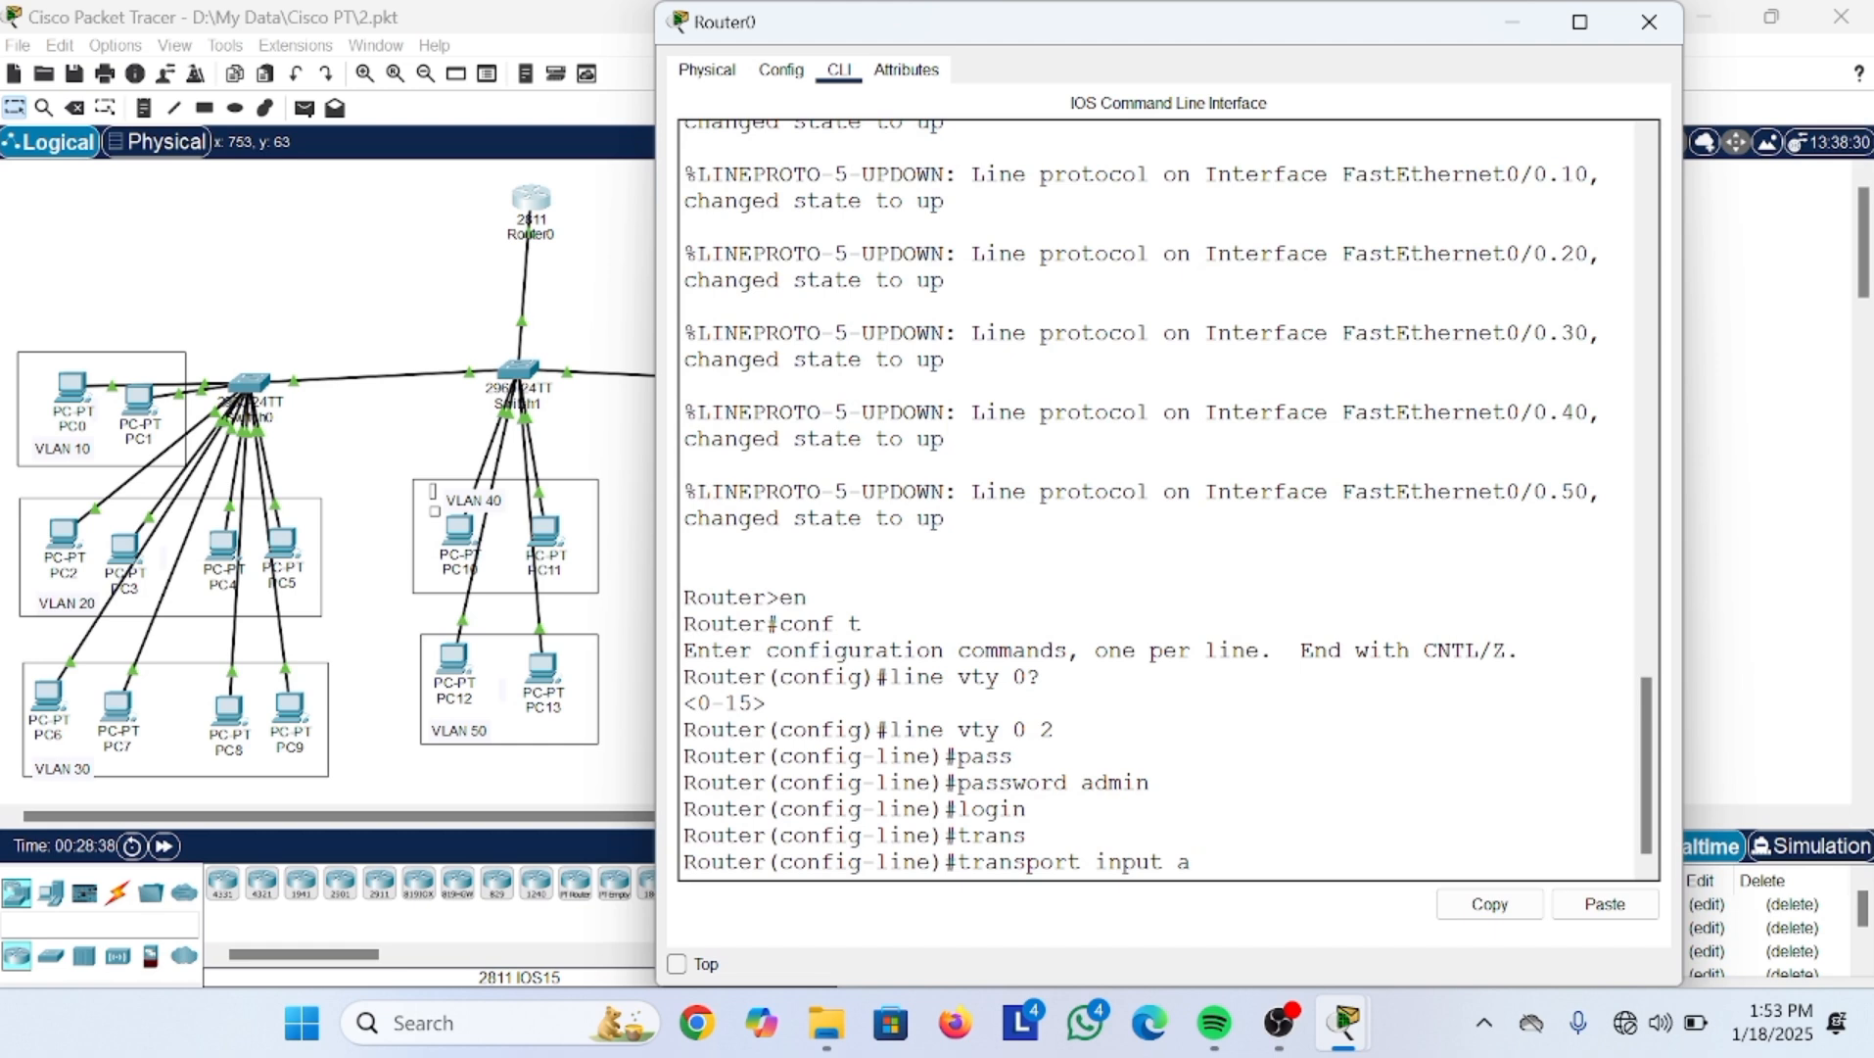
pyautogui.write('telnet')
pyautogui.press('Return')
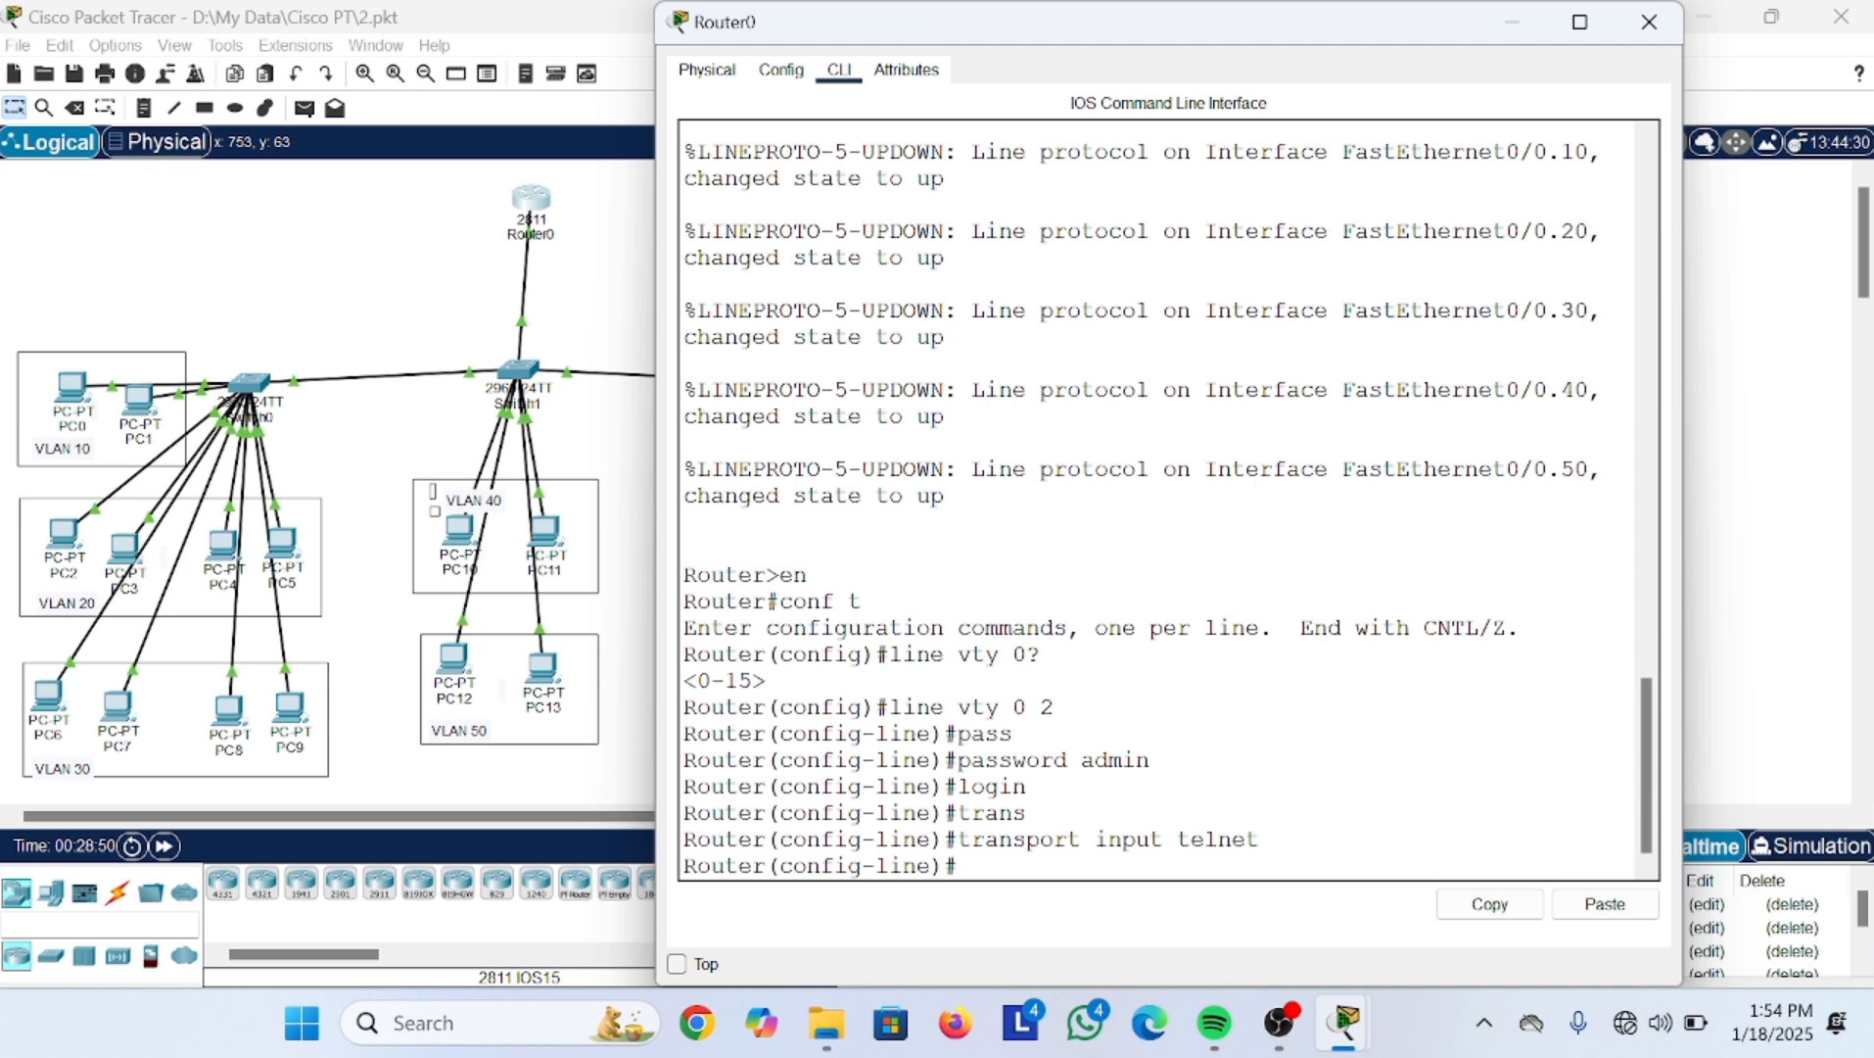
pyautogui.write('exit')
pyautogui.press('Return')
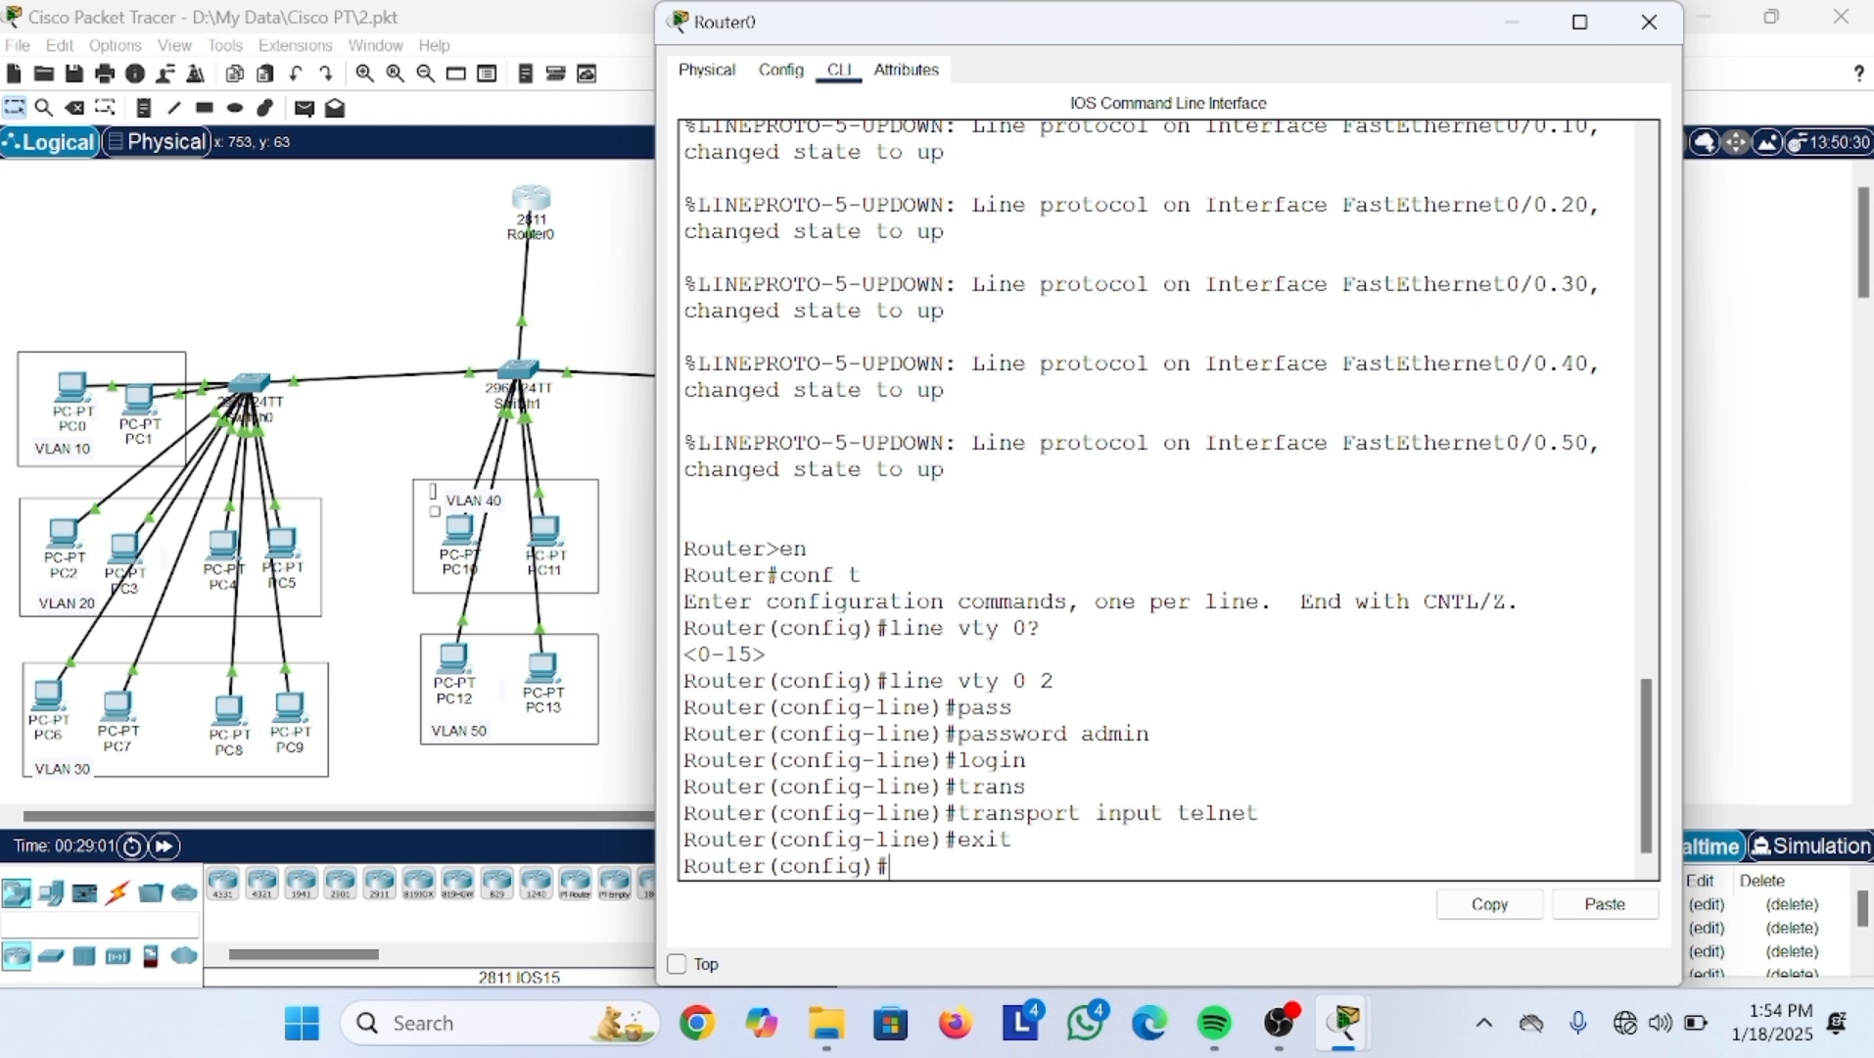
pyautogui.moveTo(888, 679); pyautogui.dragTo(1052, 679)
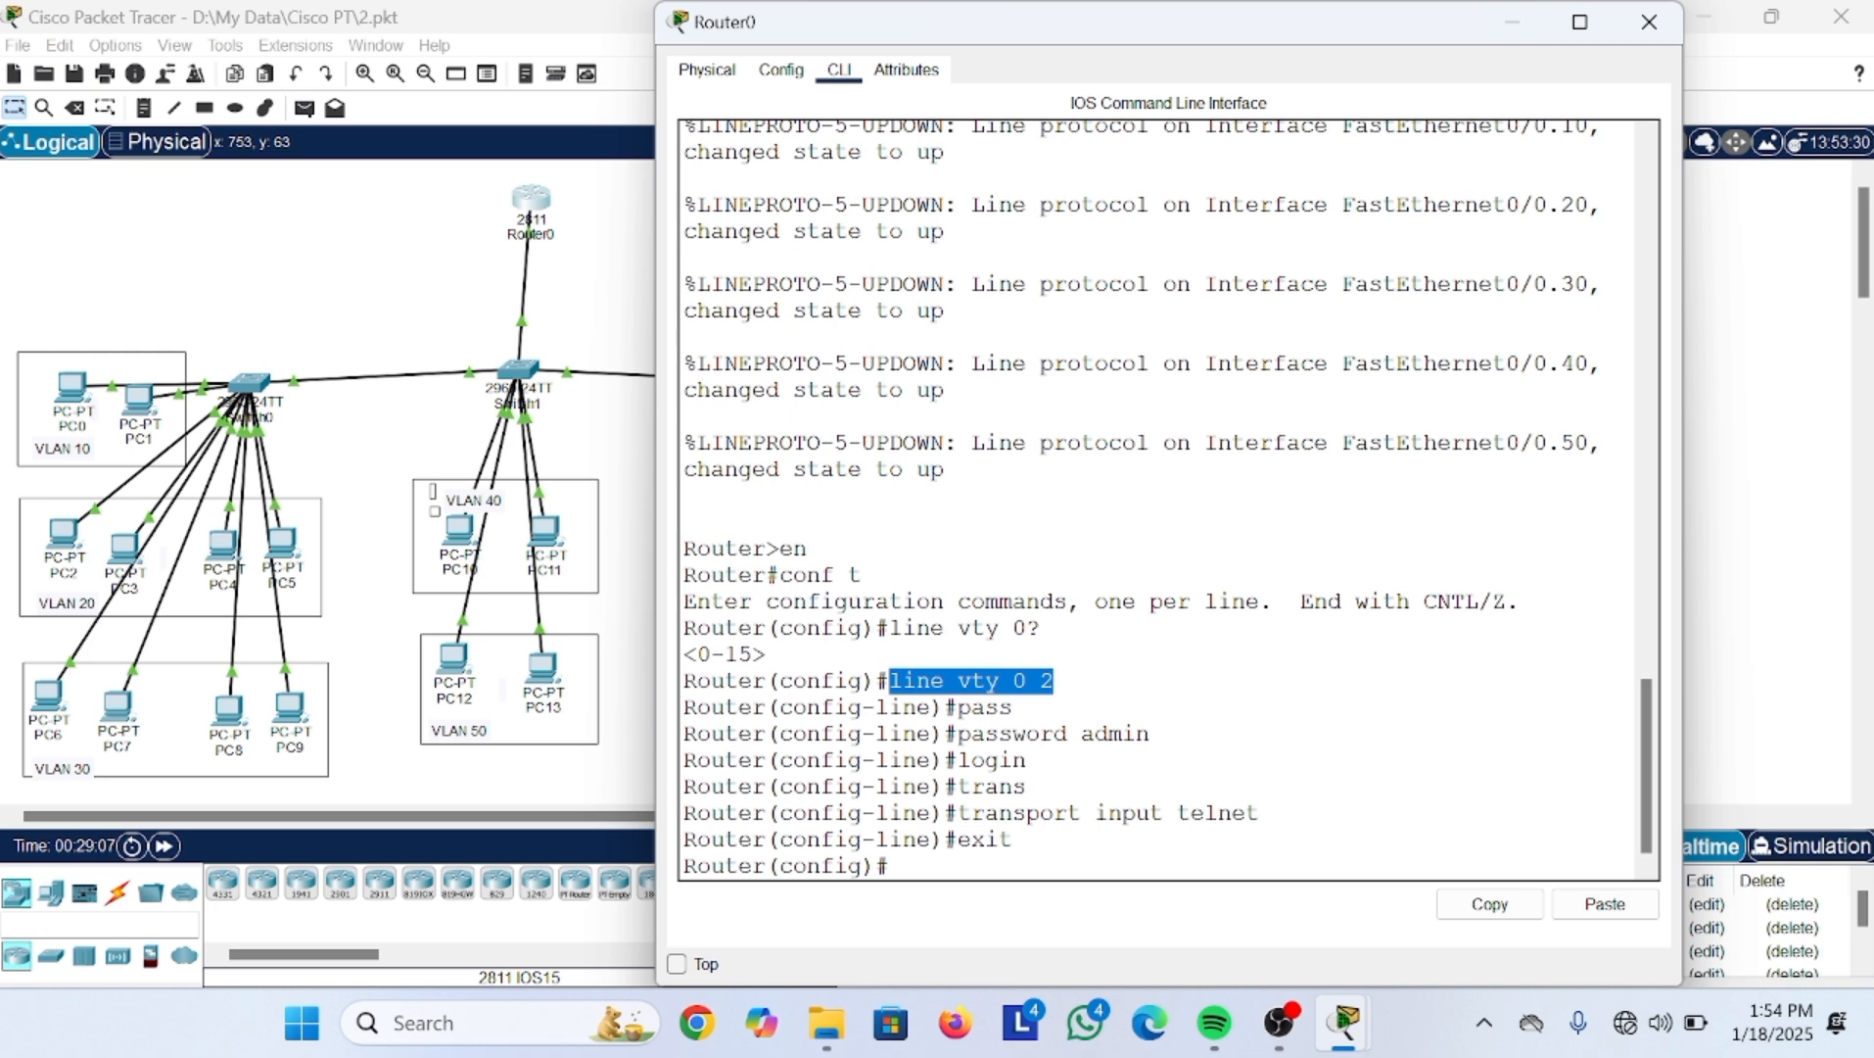
pyautogui.moveTo(957, 733); pyautogui.dragTo(1150, 733)
pyautogui.click(1150, 733)
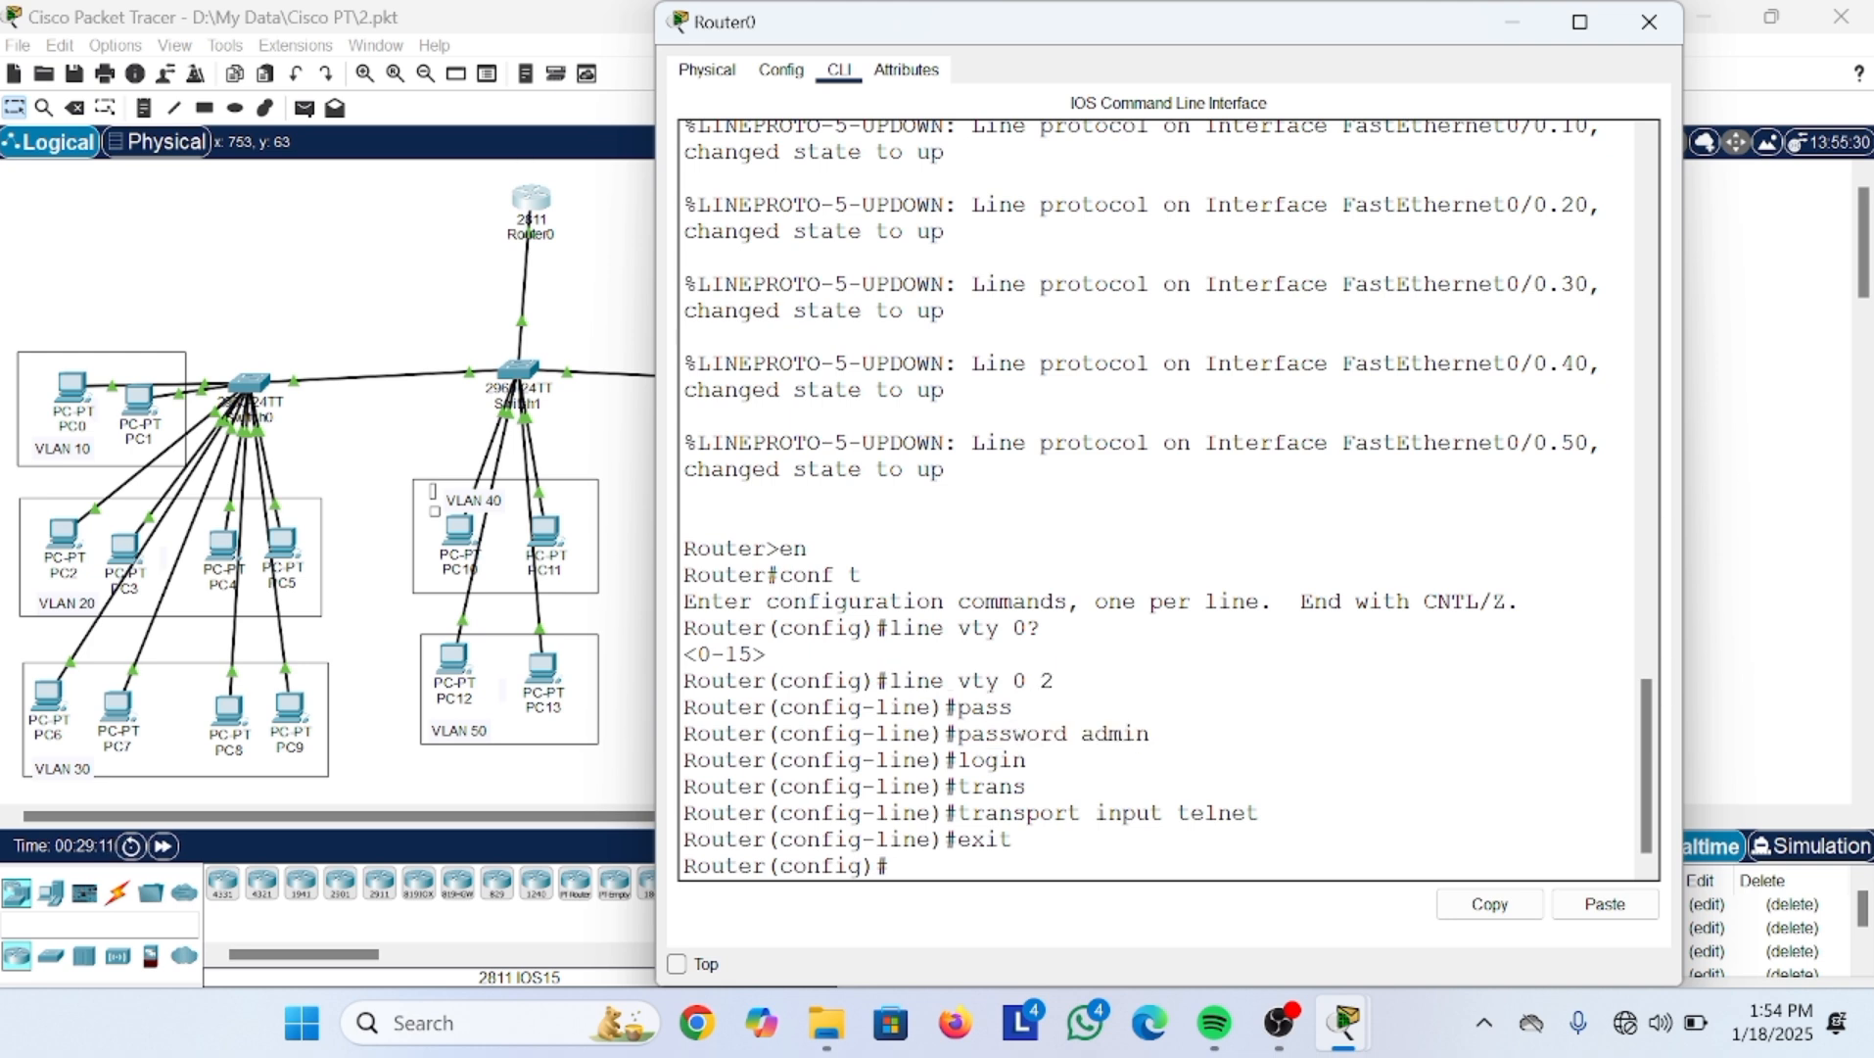
pyautogui.moveTo(969, 760); pyautogui.dragTo(1026, 760)
pyautogui.moveTo(1164, 813); pyautogui.dragTo(1014, 839)
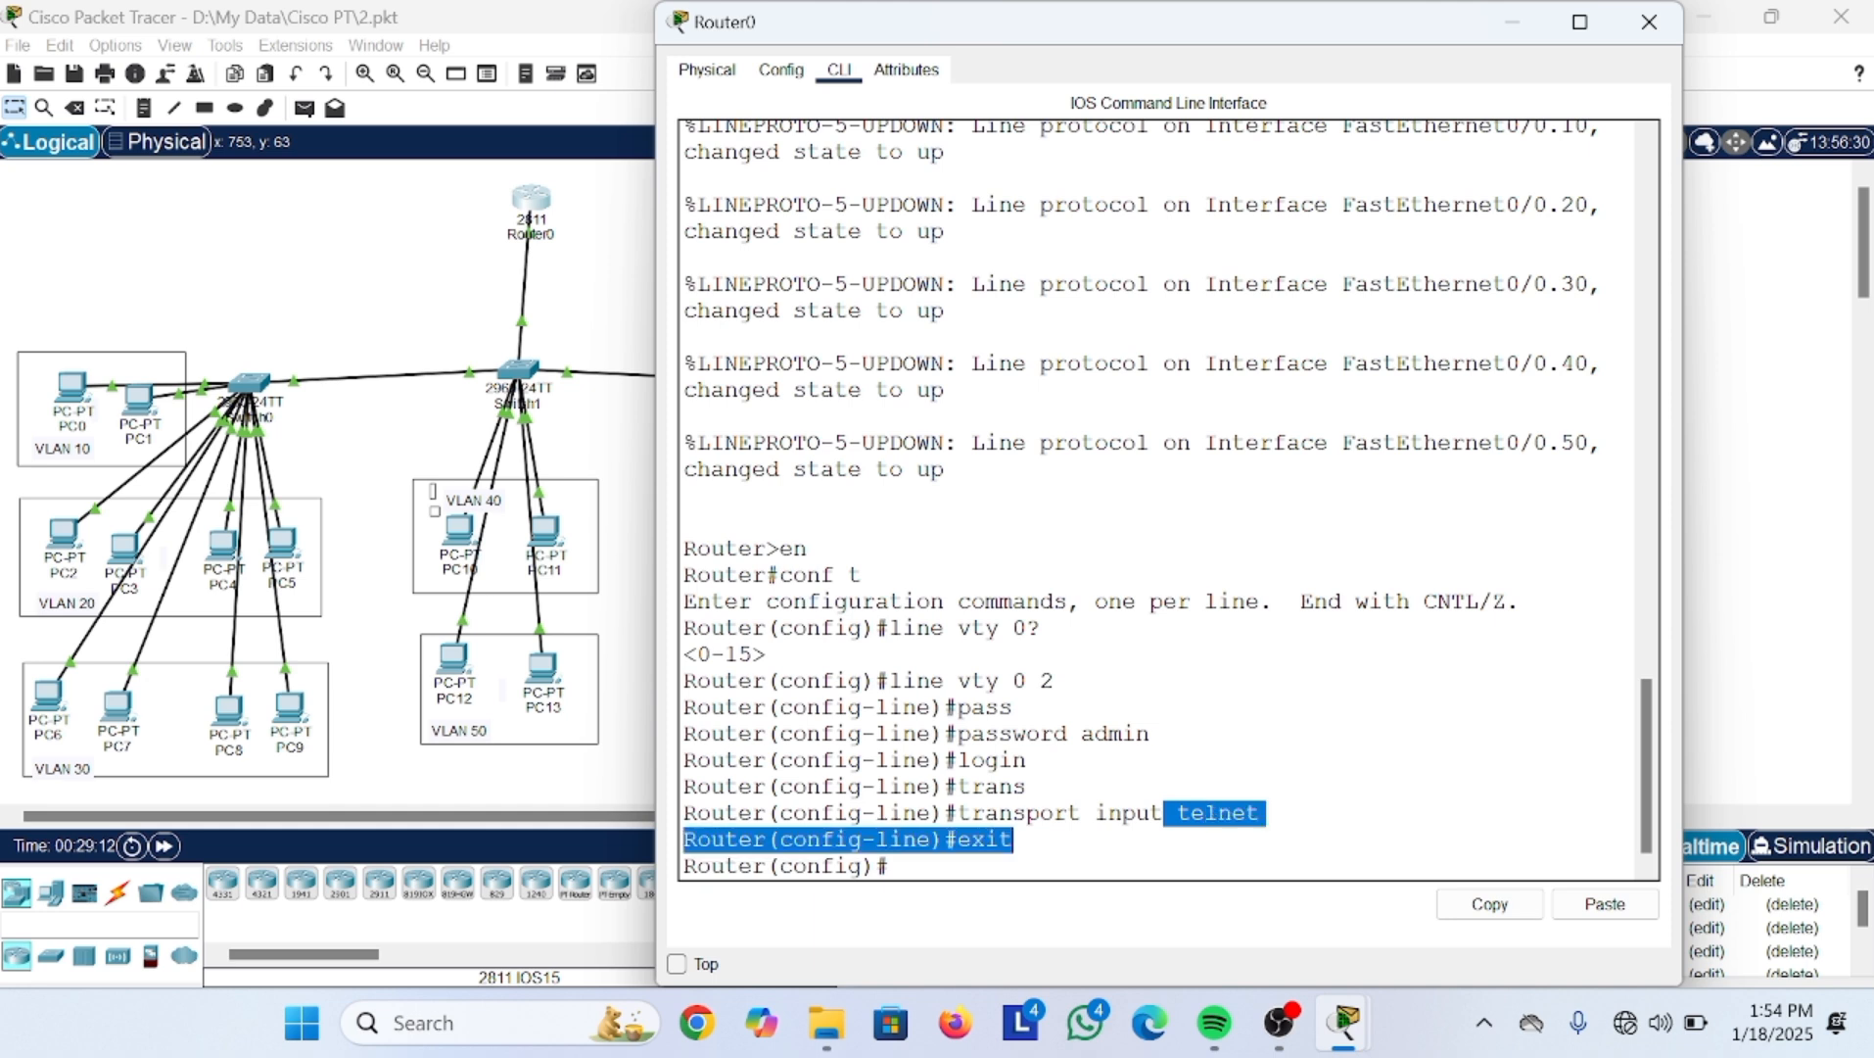
pyautogui.moveTo(889, 680); pyautogui.dragTo(1055, 680)
pyautogui.moveTo(958, 734); pyautogui.dragTo(1150, 733)
pyautogui.doubleClick(991, 760)
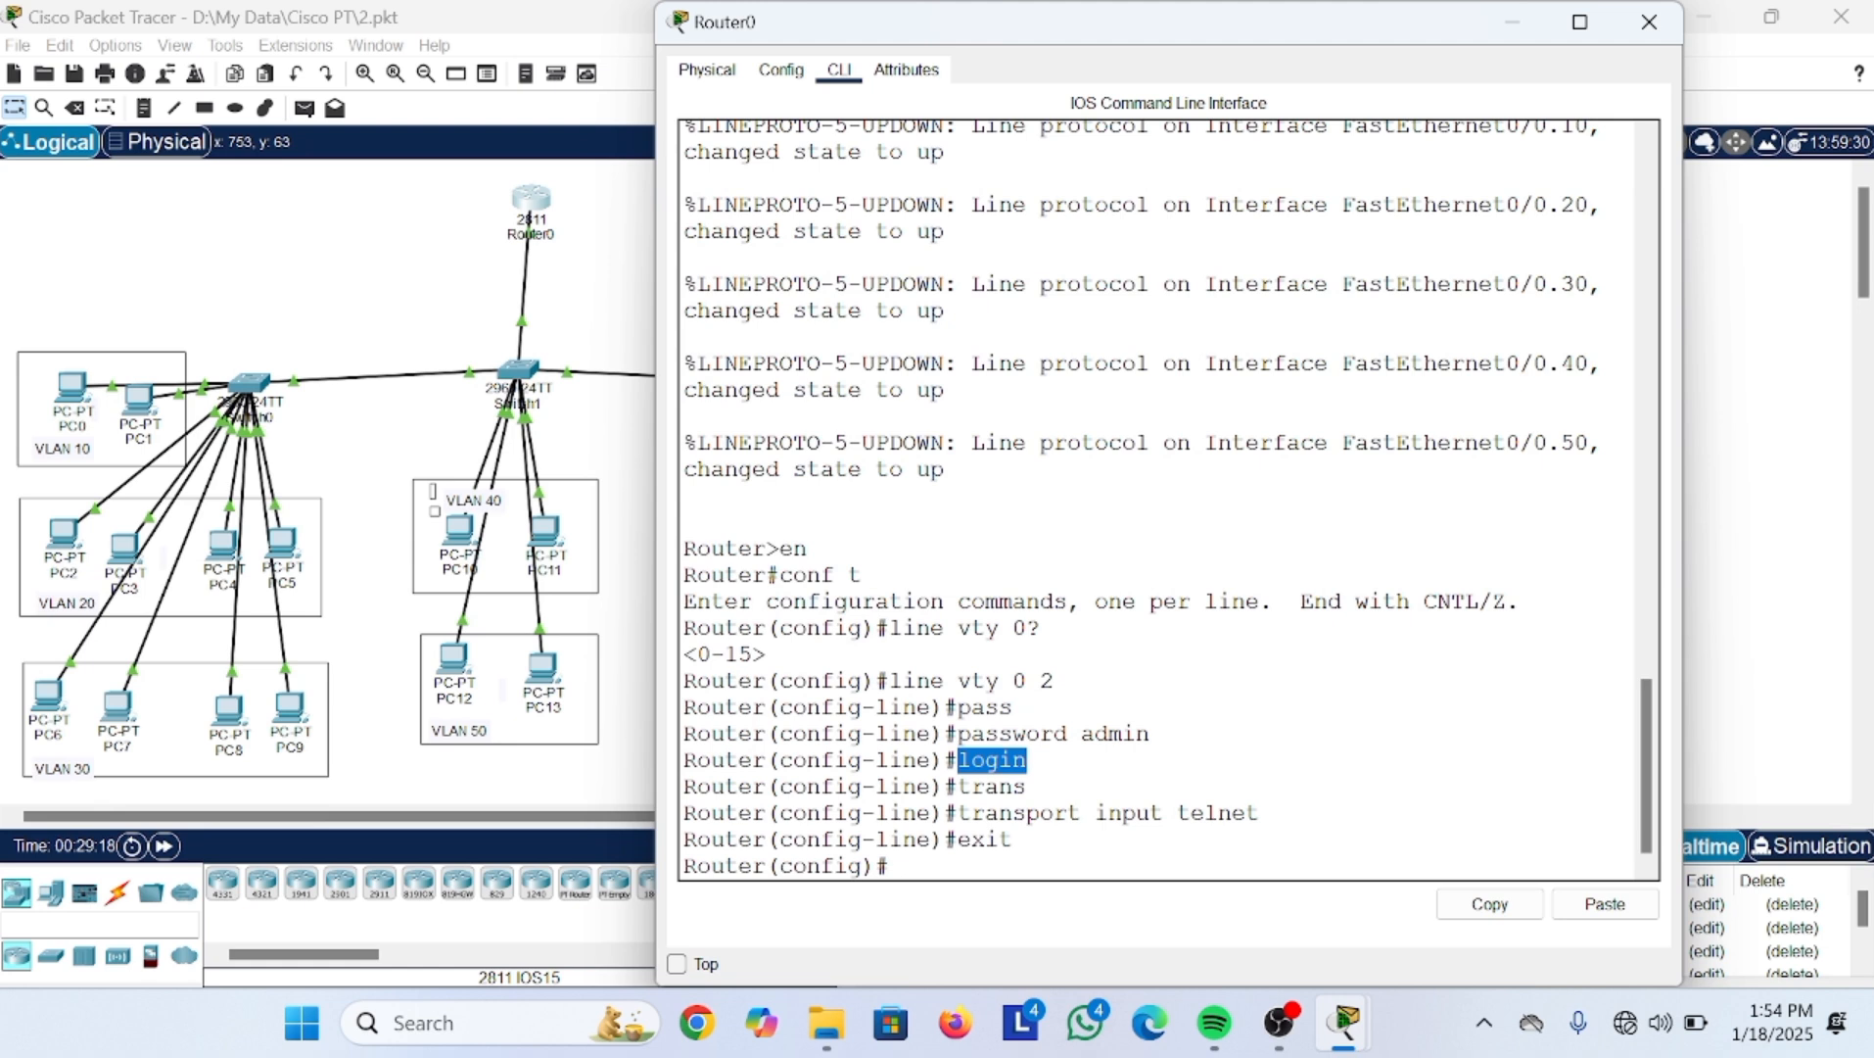
pyautogui.moveTo(958, 813); pyautogui.dragTo(1261, 813)
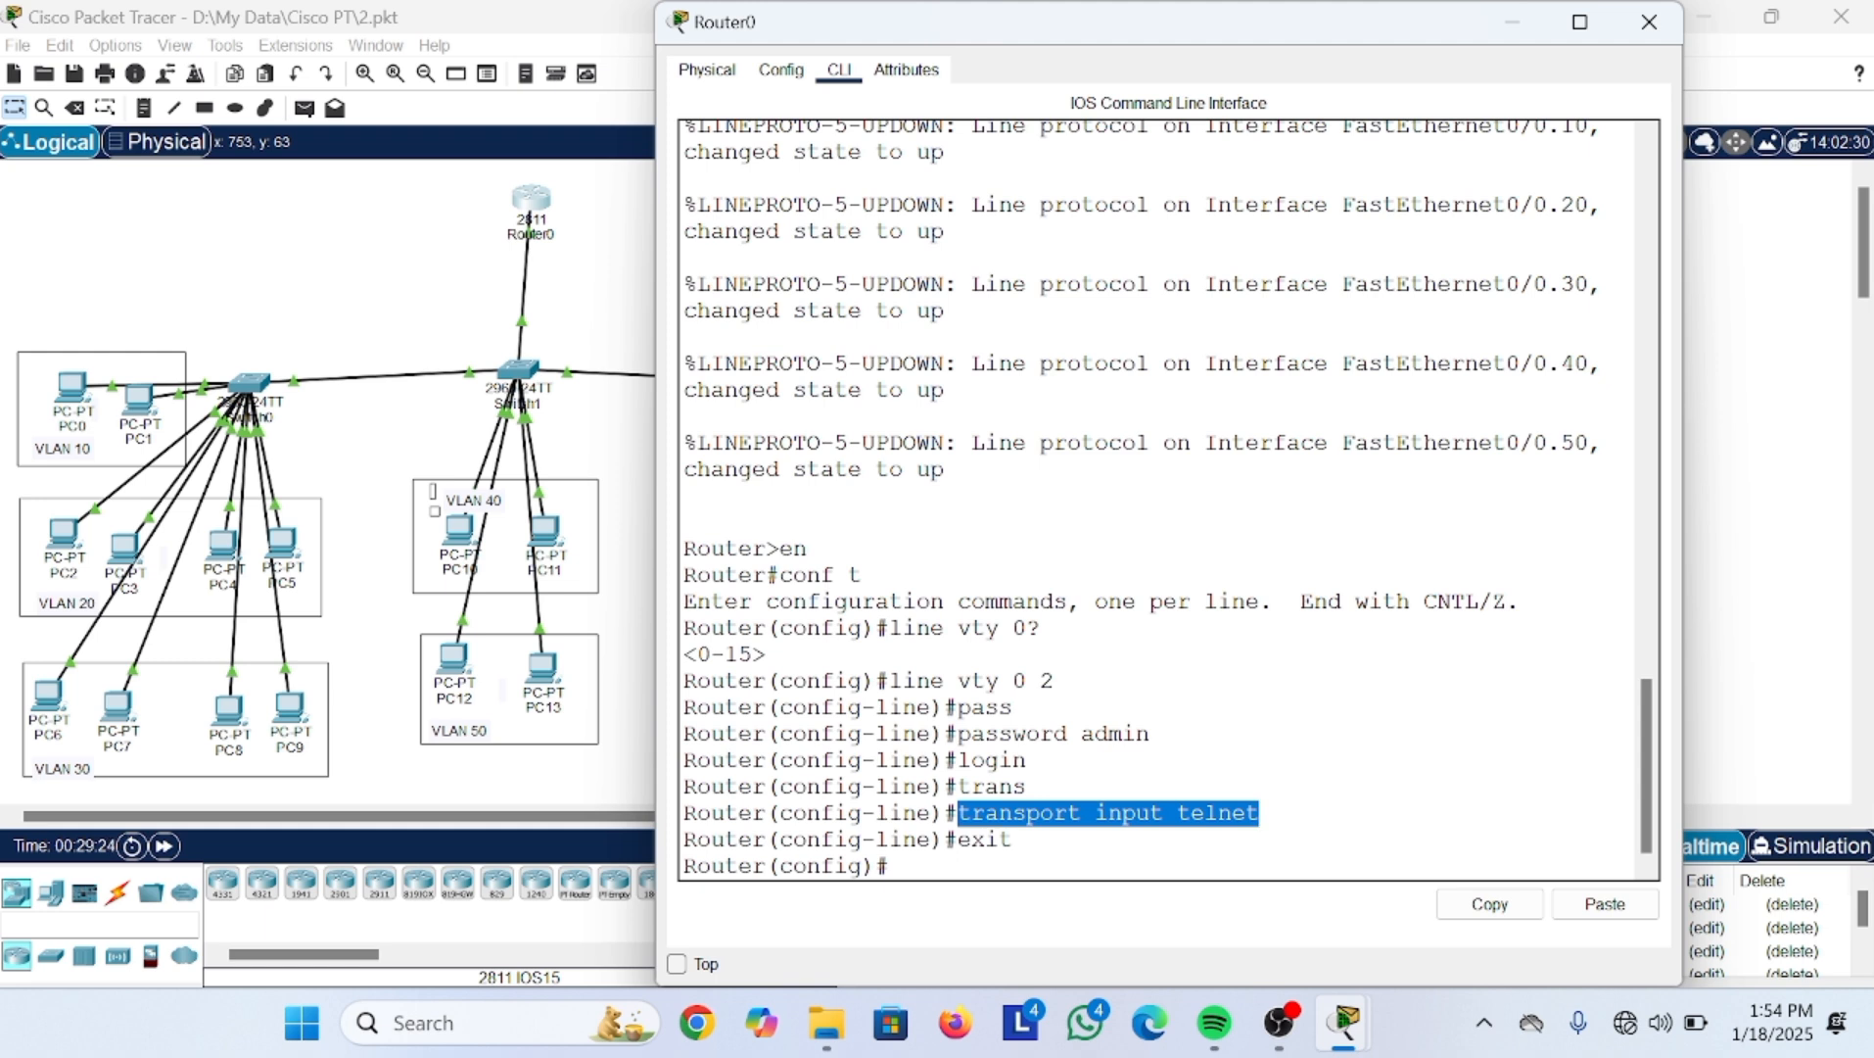
pyautogui.click(961, 866)
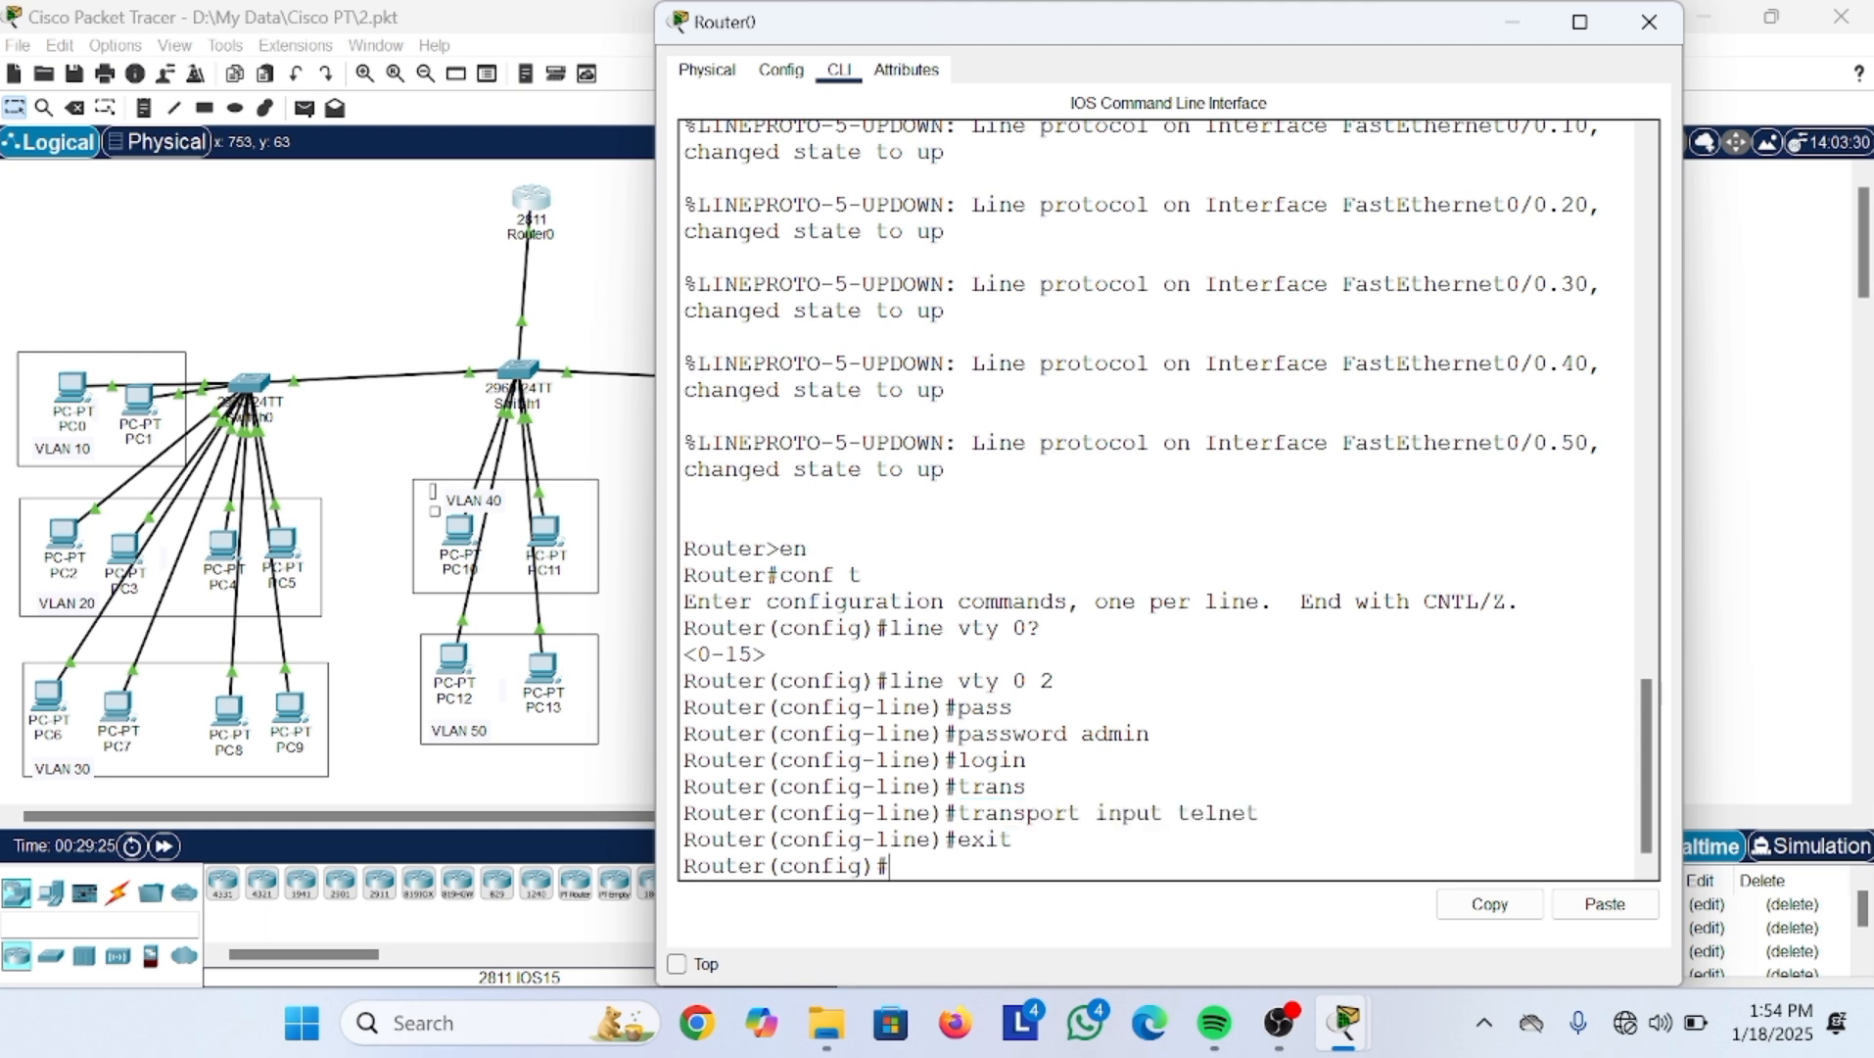
# Step: Minimize Router0 and open PC11's Desktop, closing its IP Configuration panel
pyautogui.click(1508, 23)
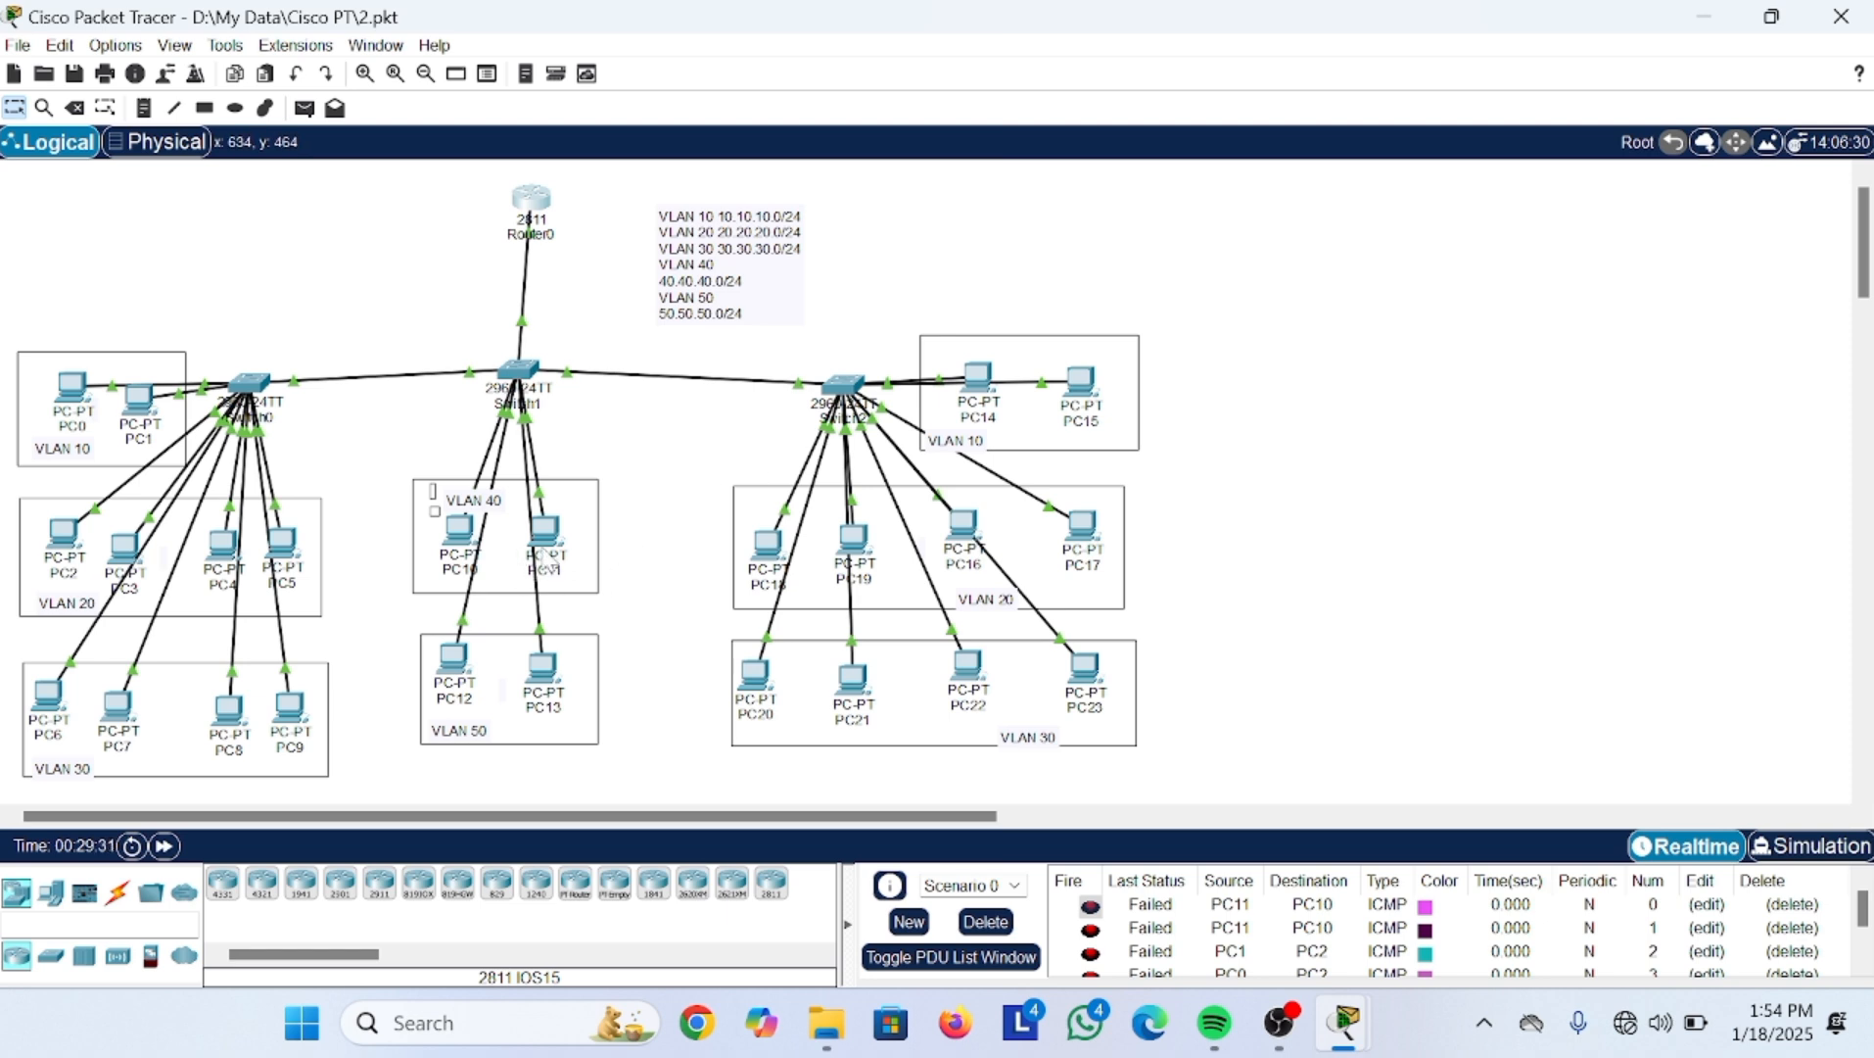
pyautogui.click(546, 554)
pyautogui.click(550, 575)
pyautogui.moveTo(554, 586)
pyautogui.mouseDown()
pyautogui.moveTo(549, 537)
pyautogui.moveTo(547, 553)
pyautogui.mouseUp()
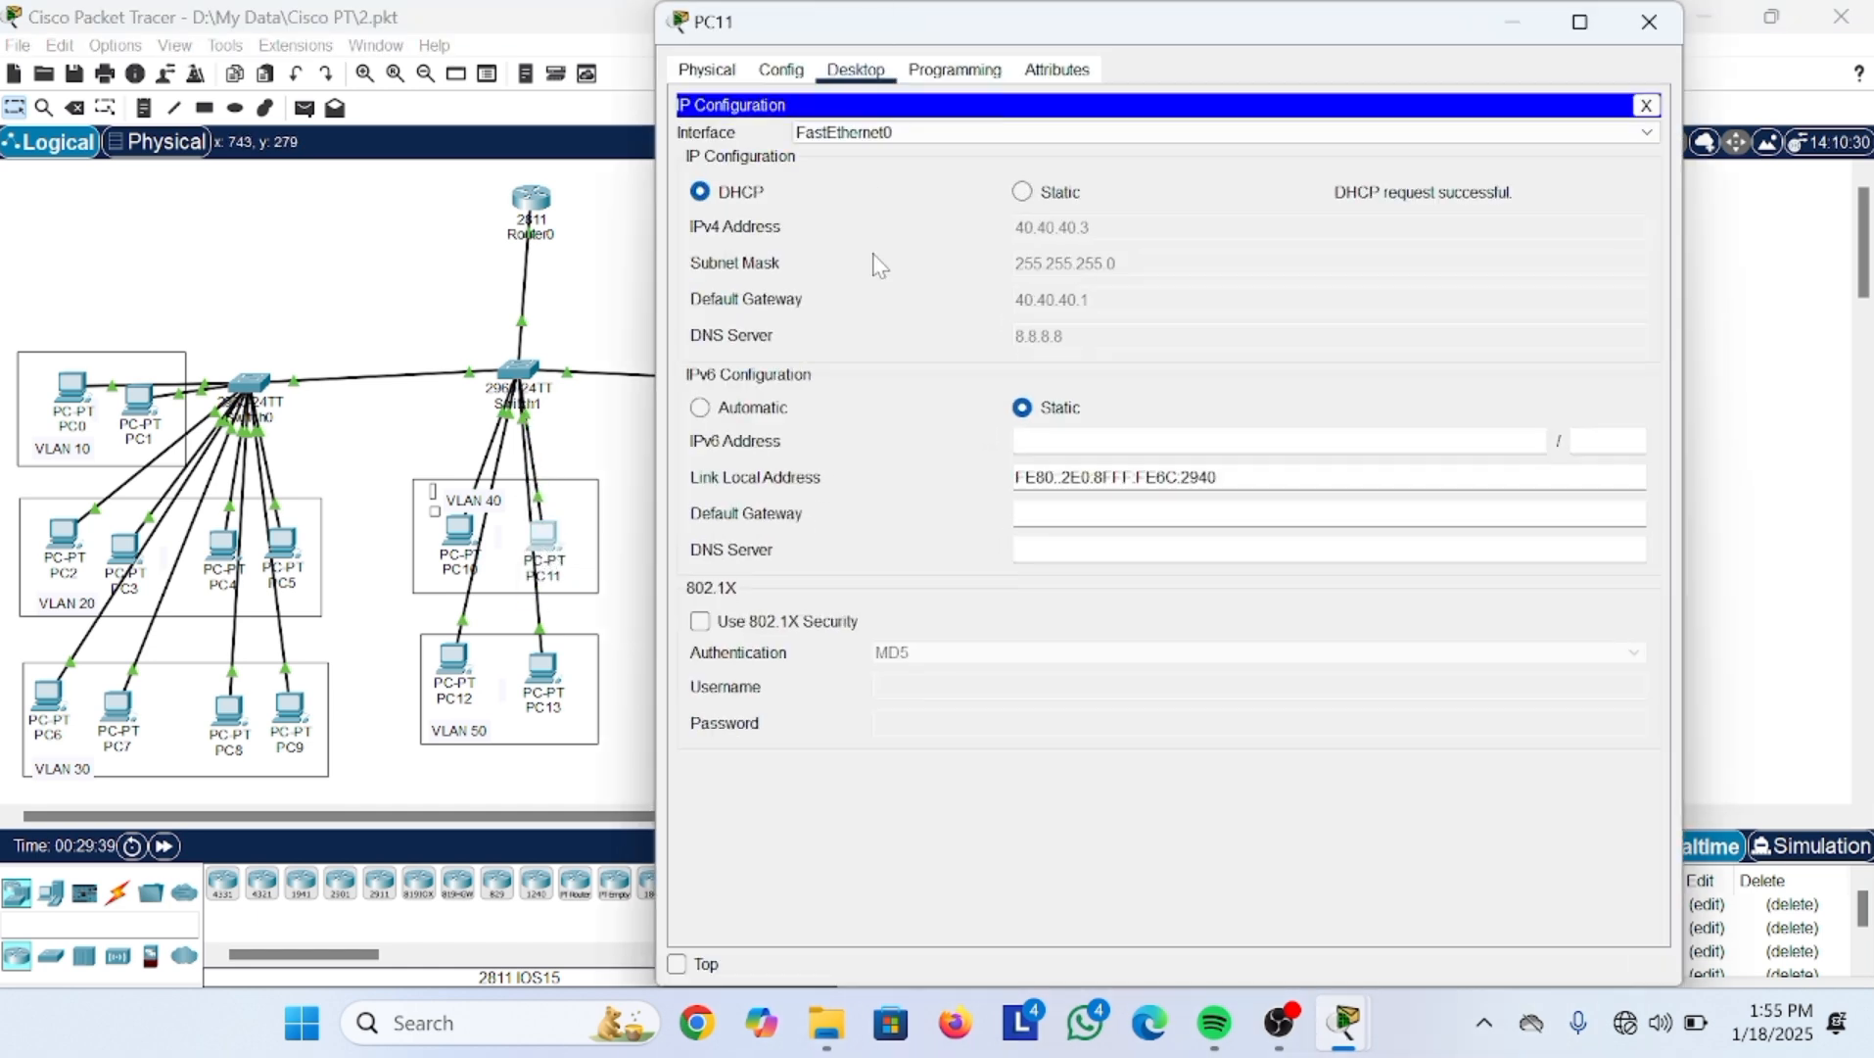
pyautogui.click(1646, 105)
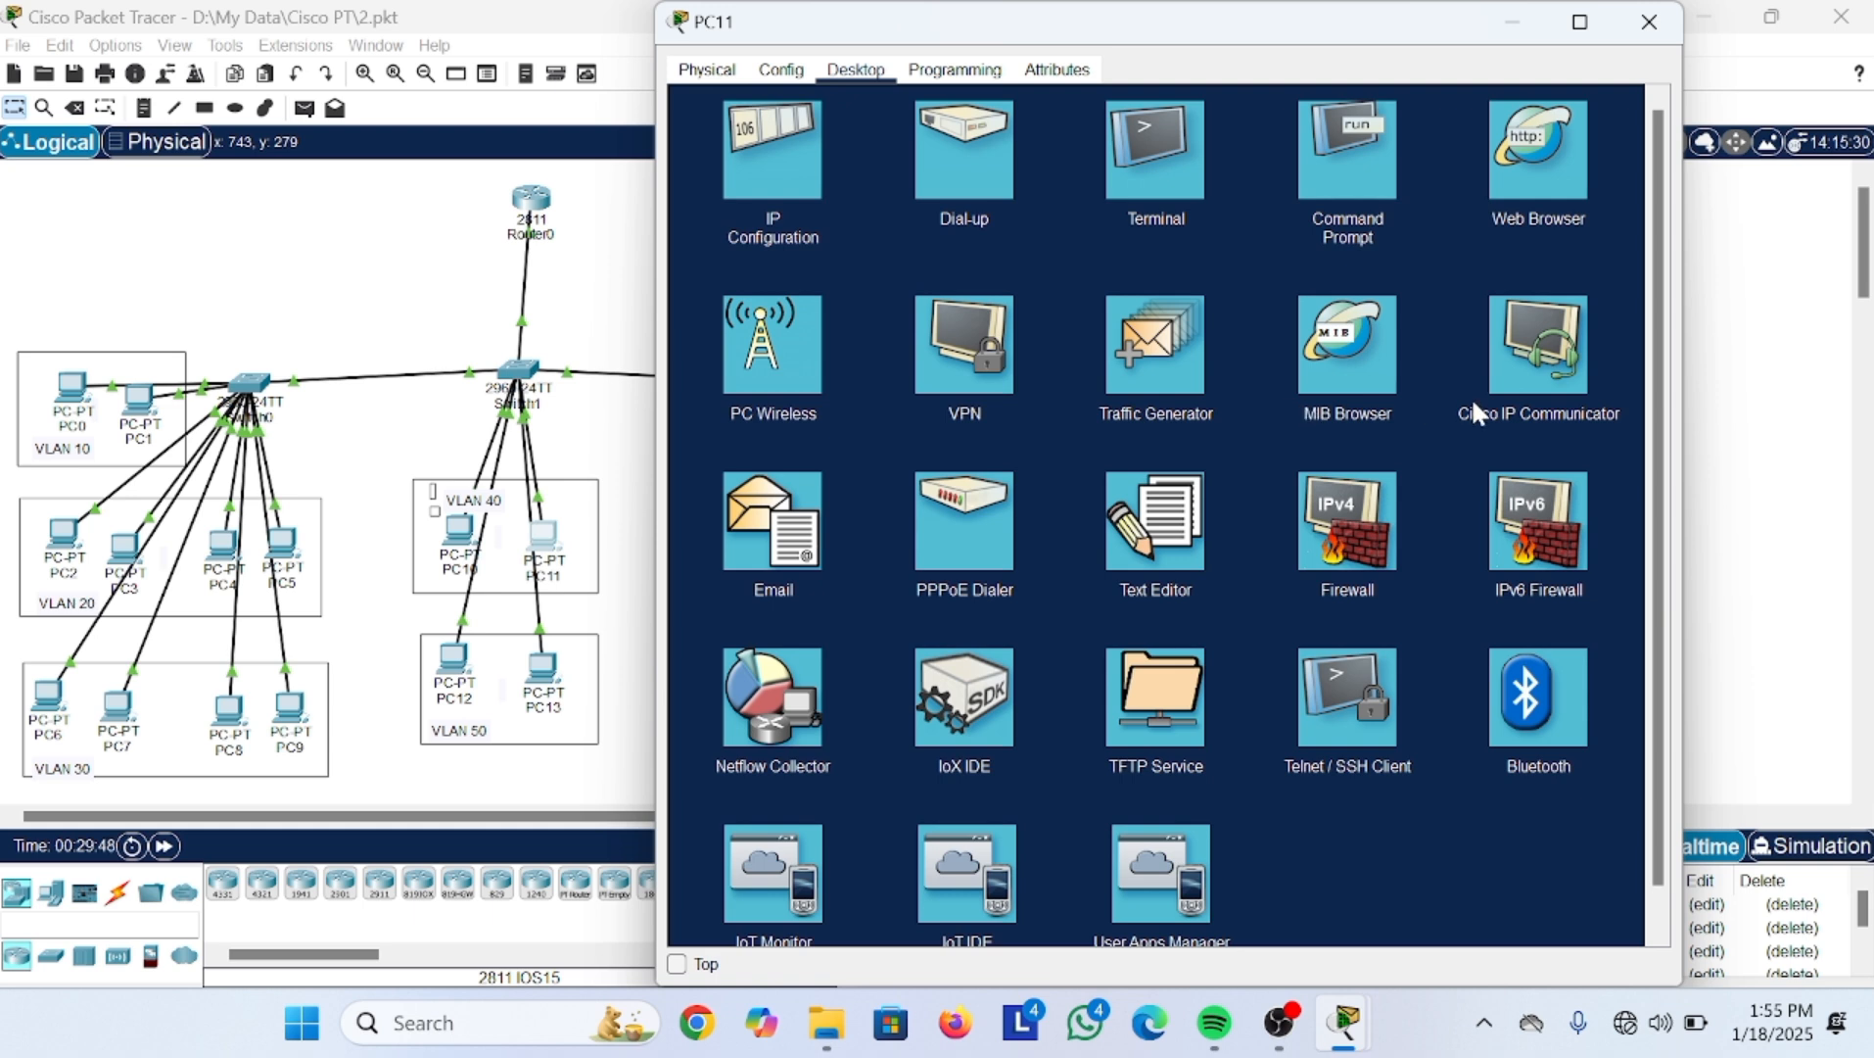
# Step: Open PC11's Telnet / SSH Client with the connection type set to Telnet
pyautogui.click(1339, 709)
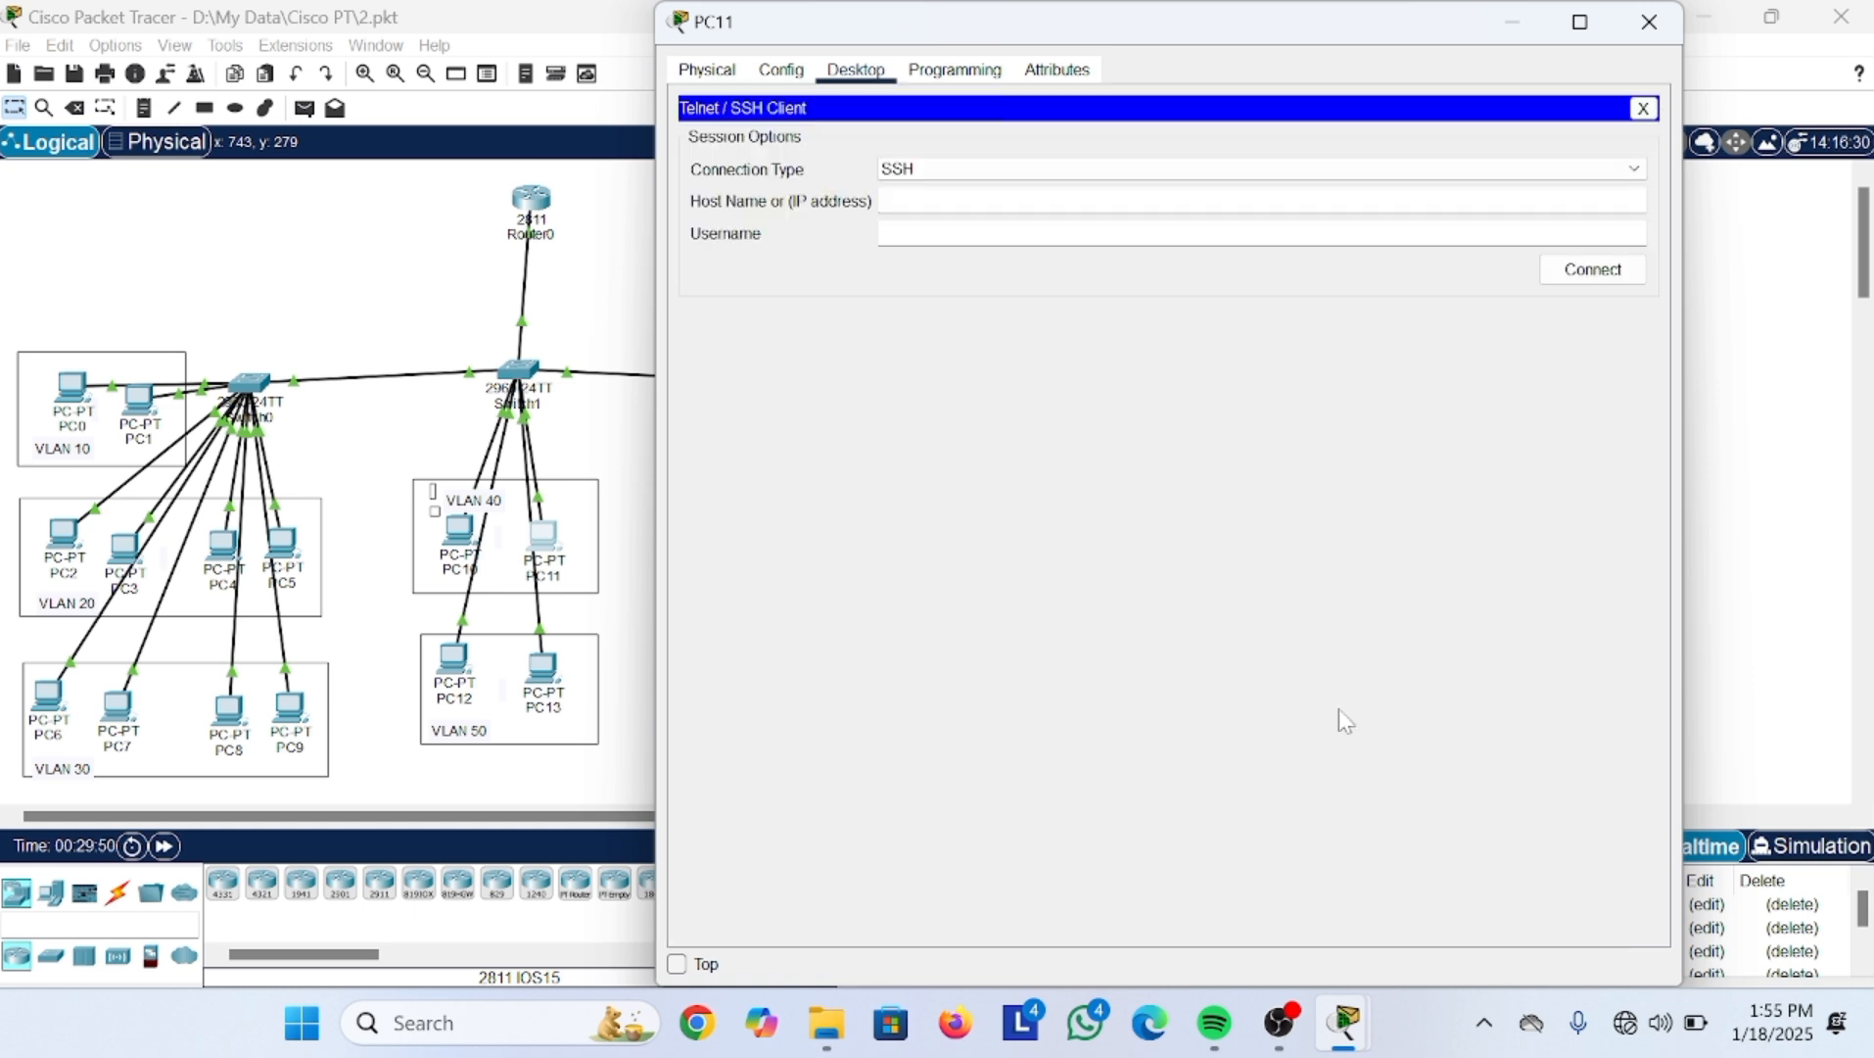
pyautogui.click(1049, 169)
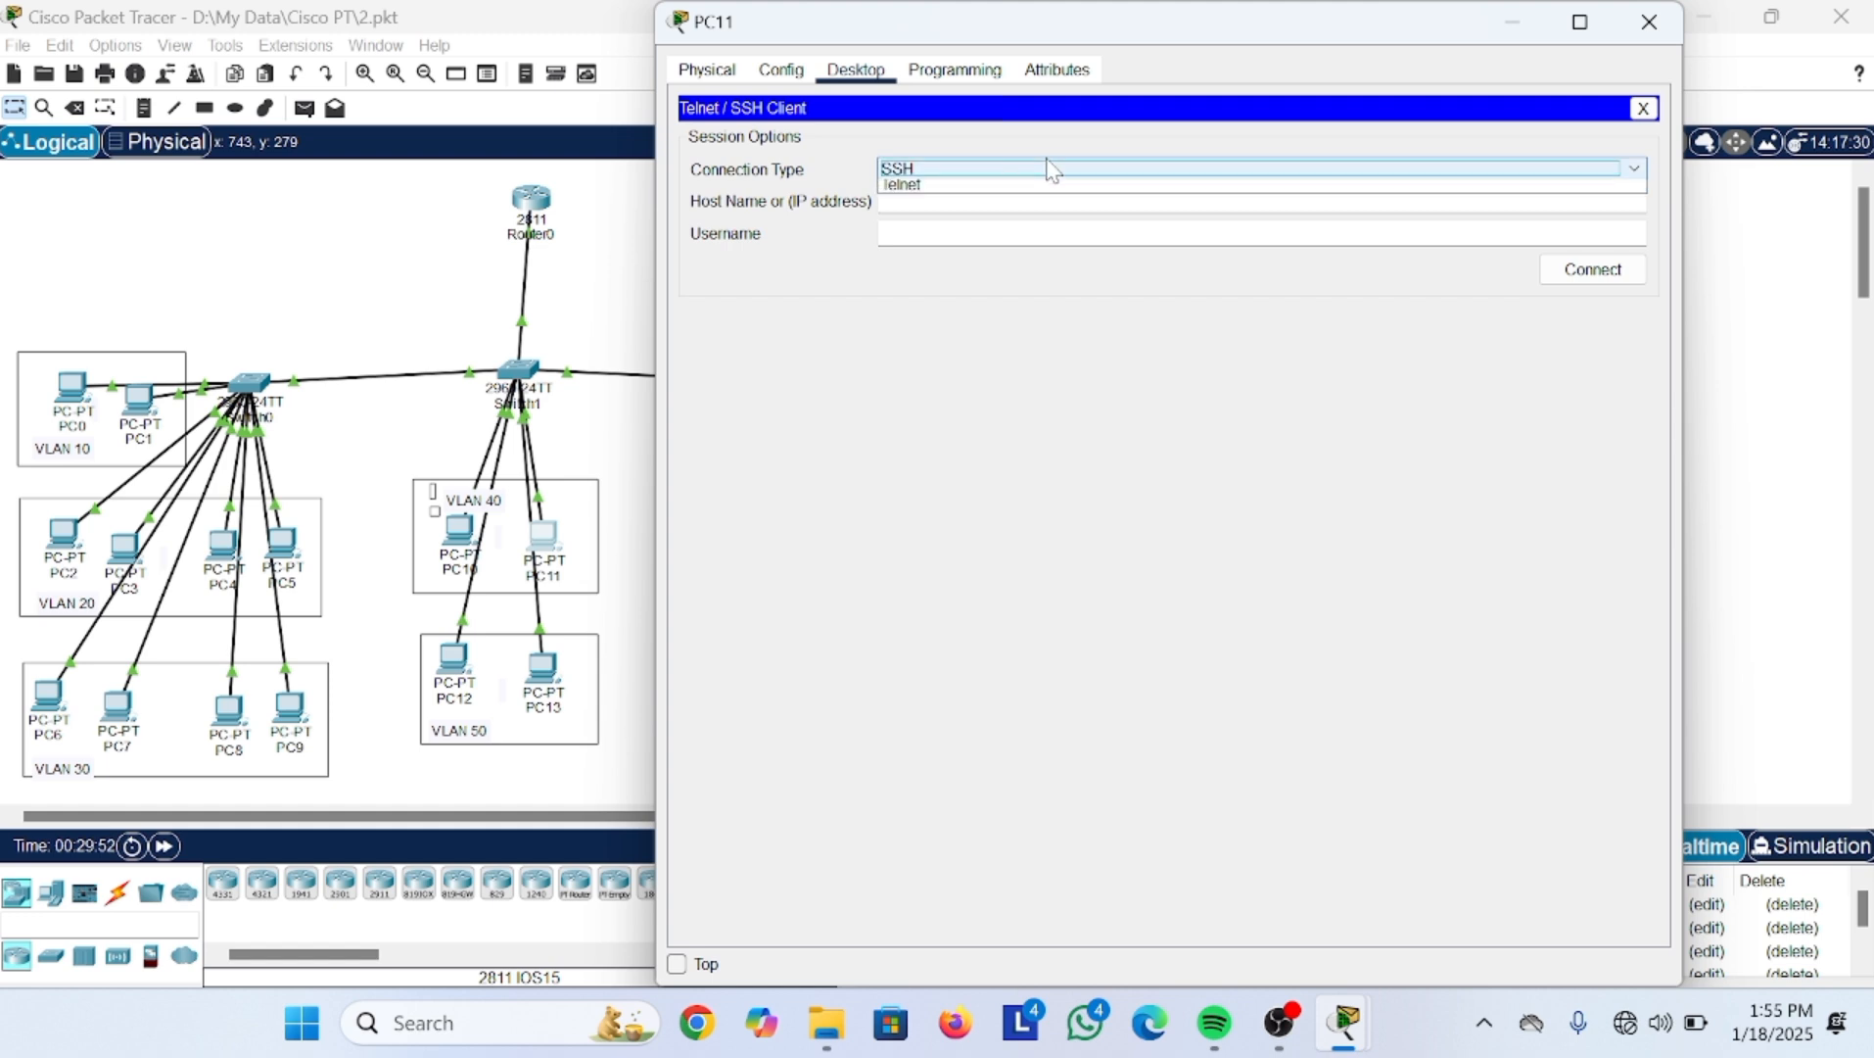
pyautogui.click(1008, 204)
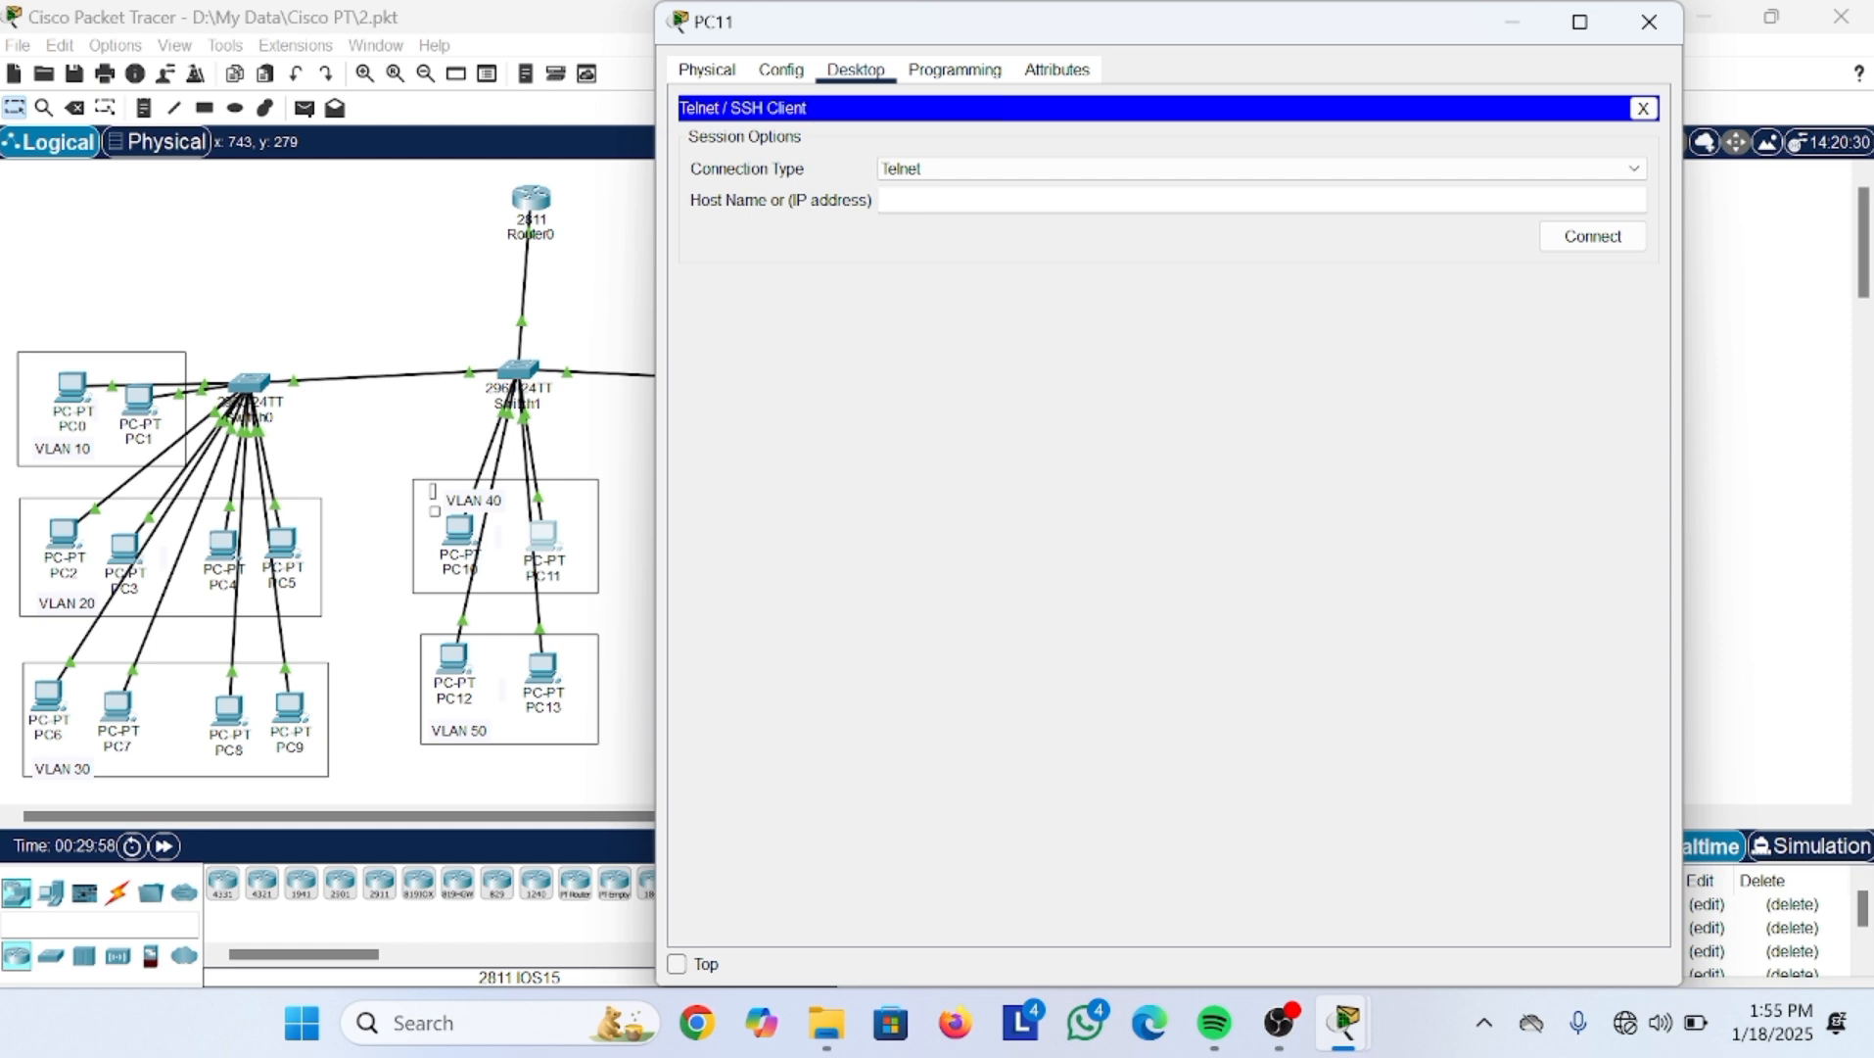
pyautogui.click(1516, 24)
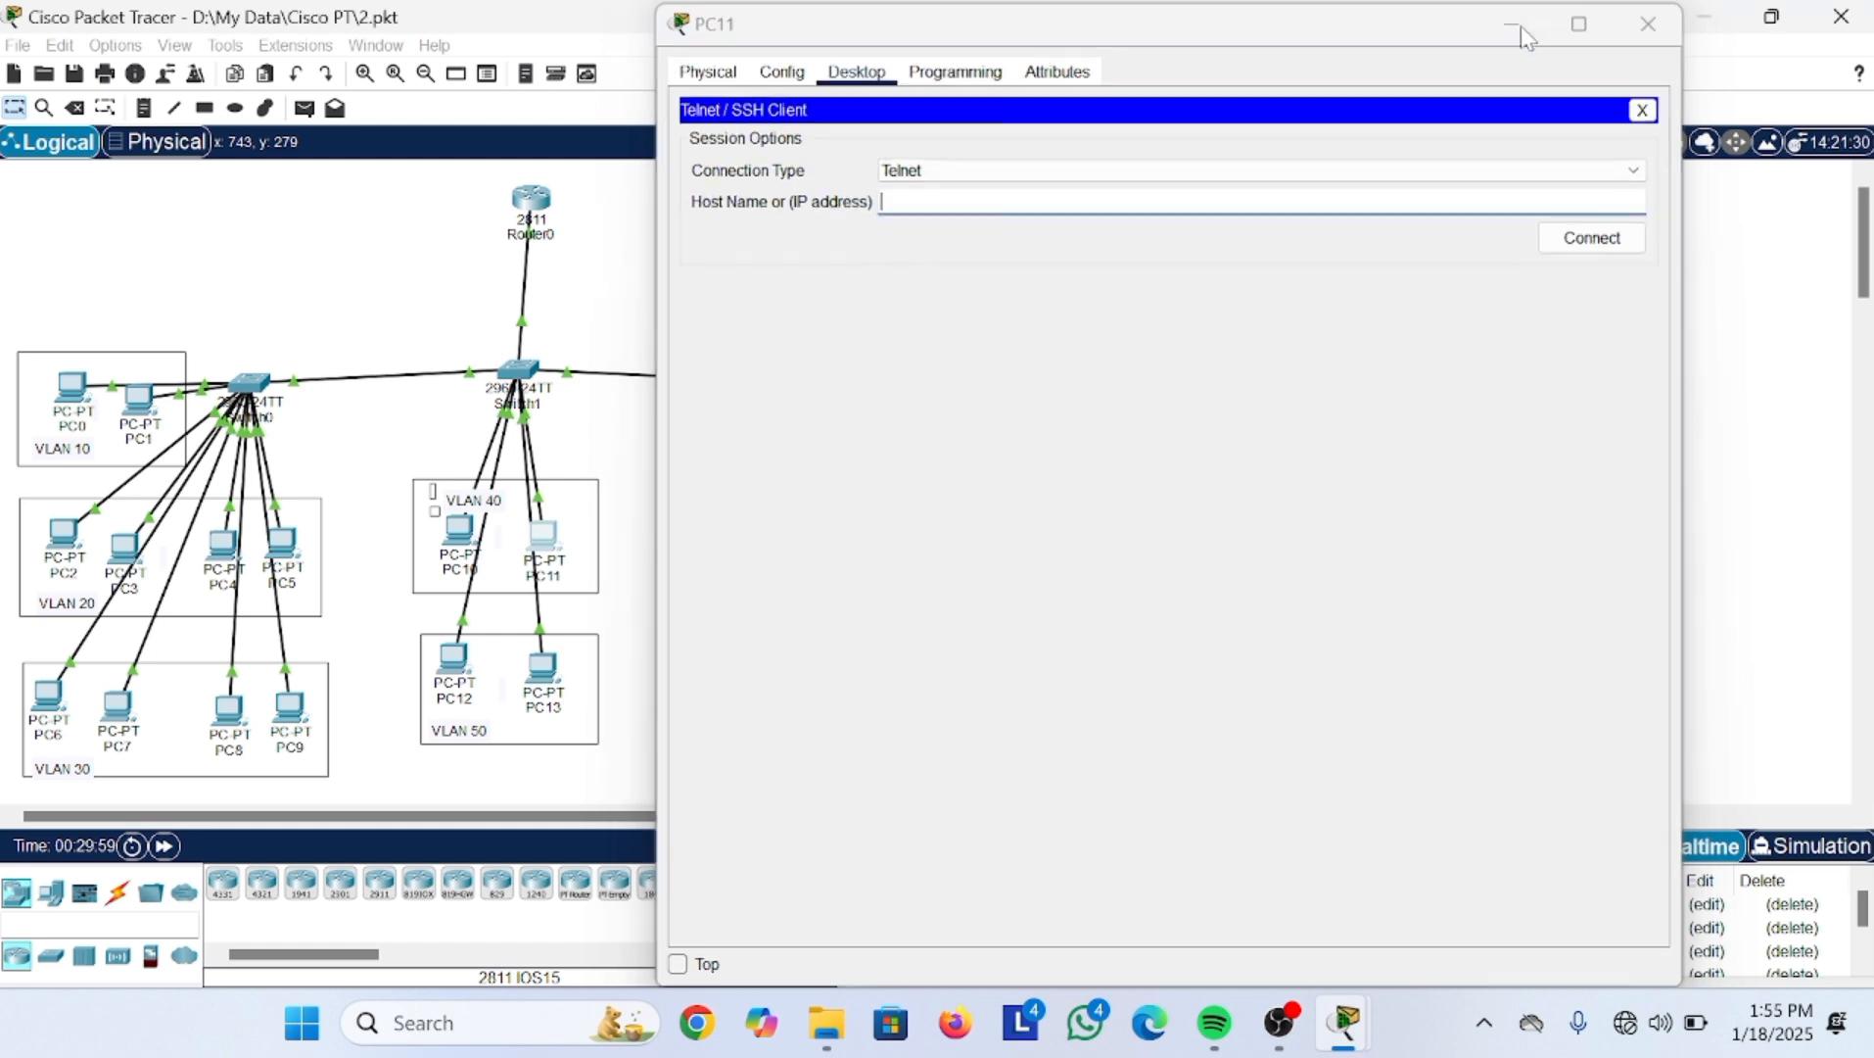
pyautogui.moveTo(644, 199); pyautogui.dragTo(813, 345)
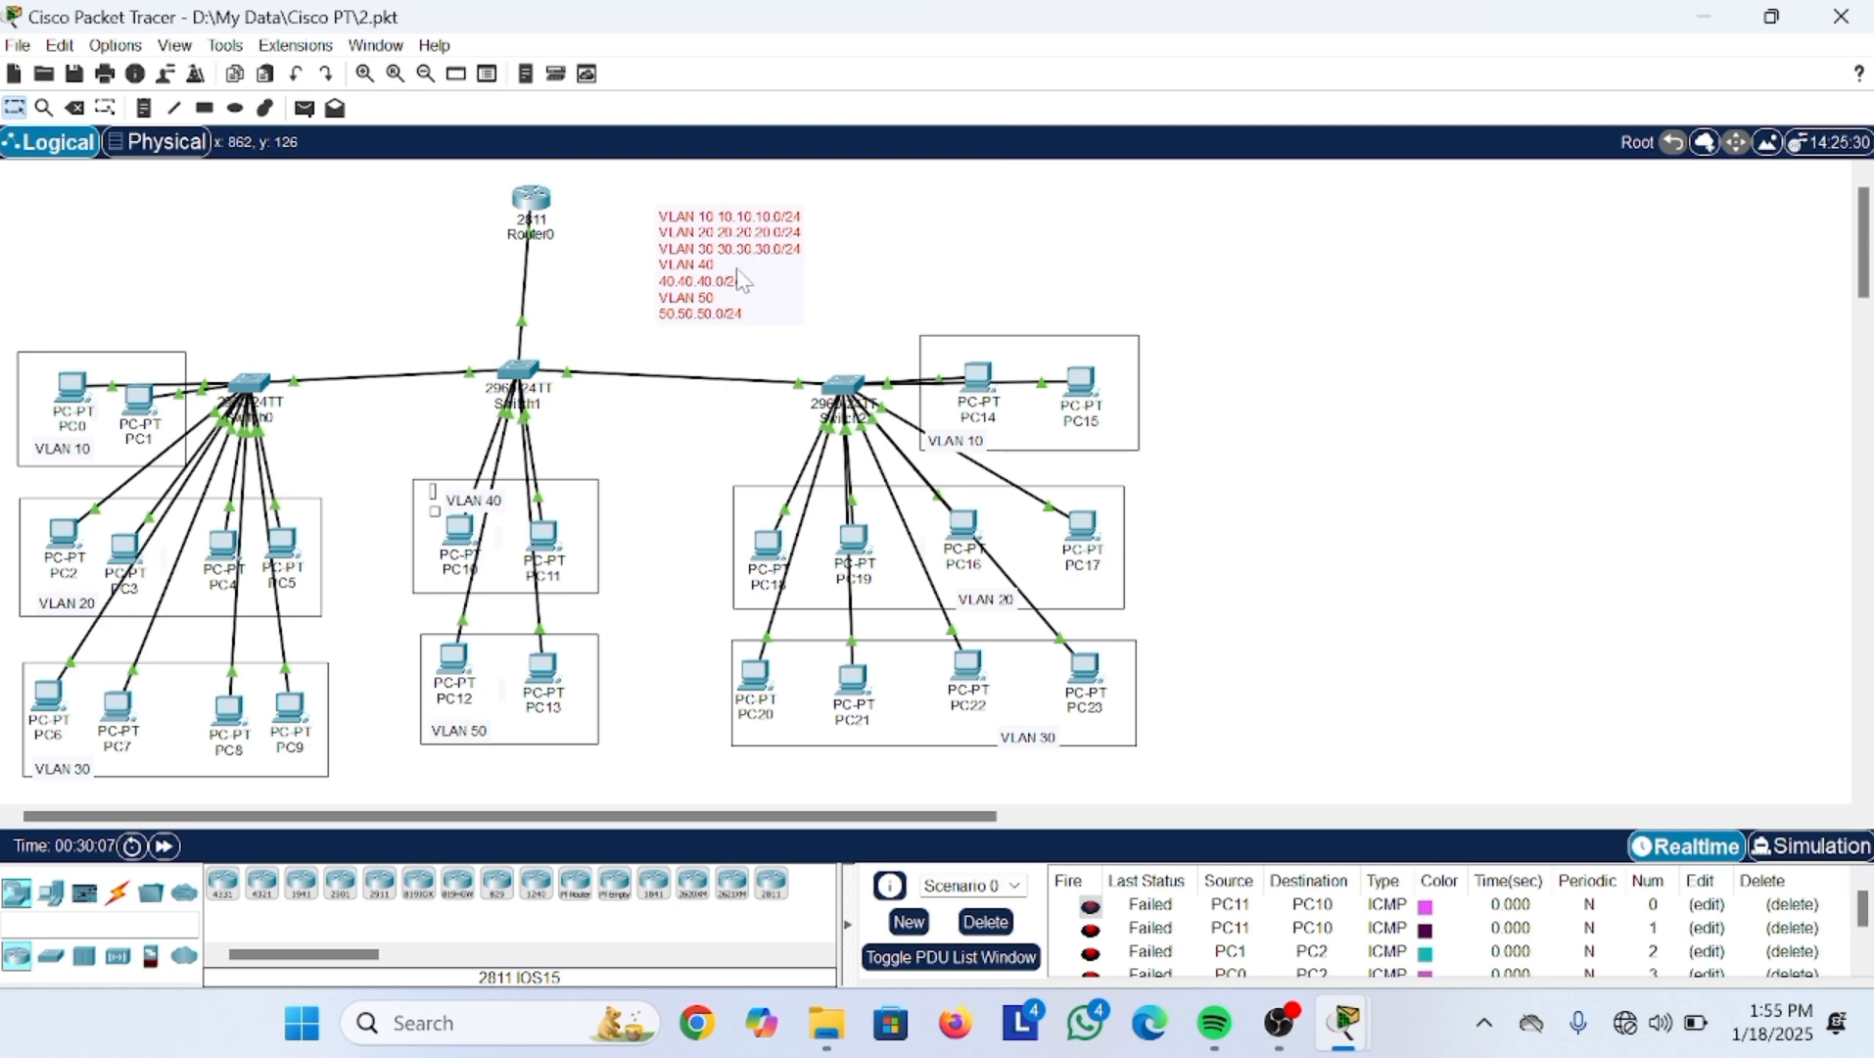
pyautogui.click(546, 553)
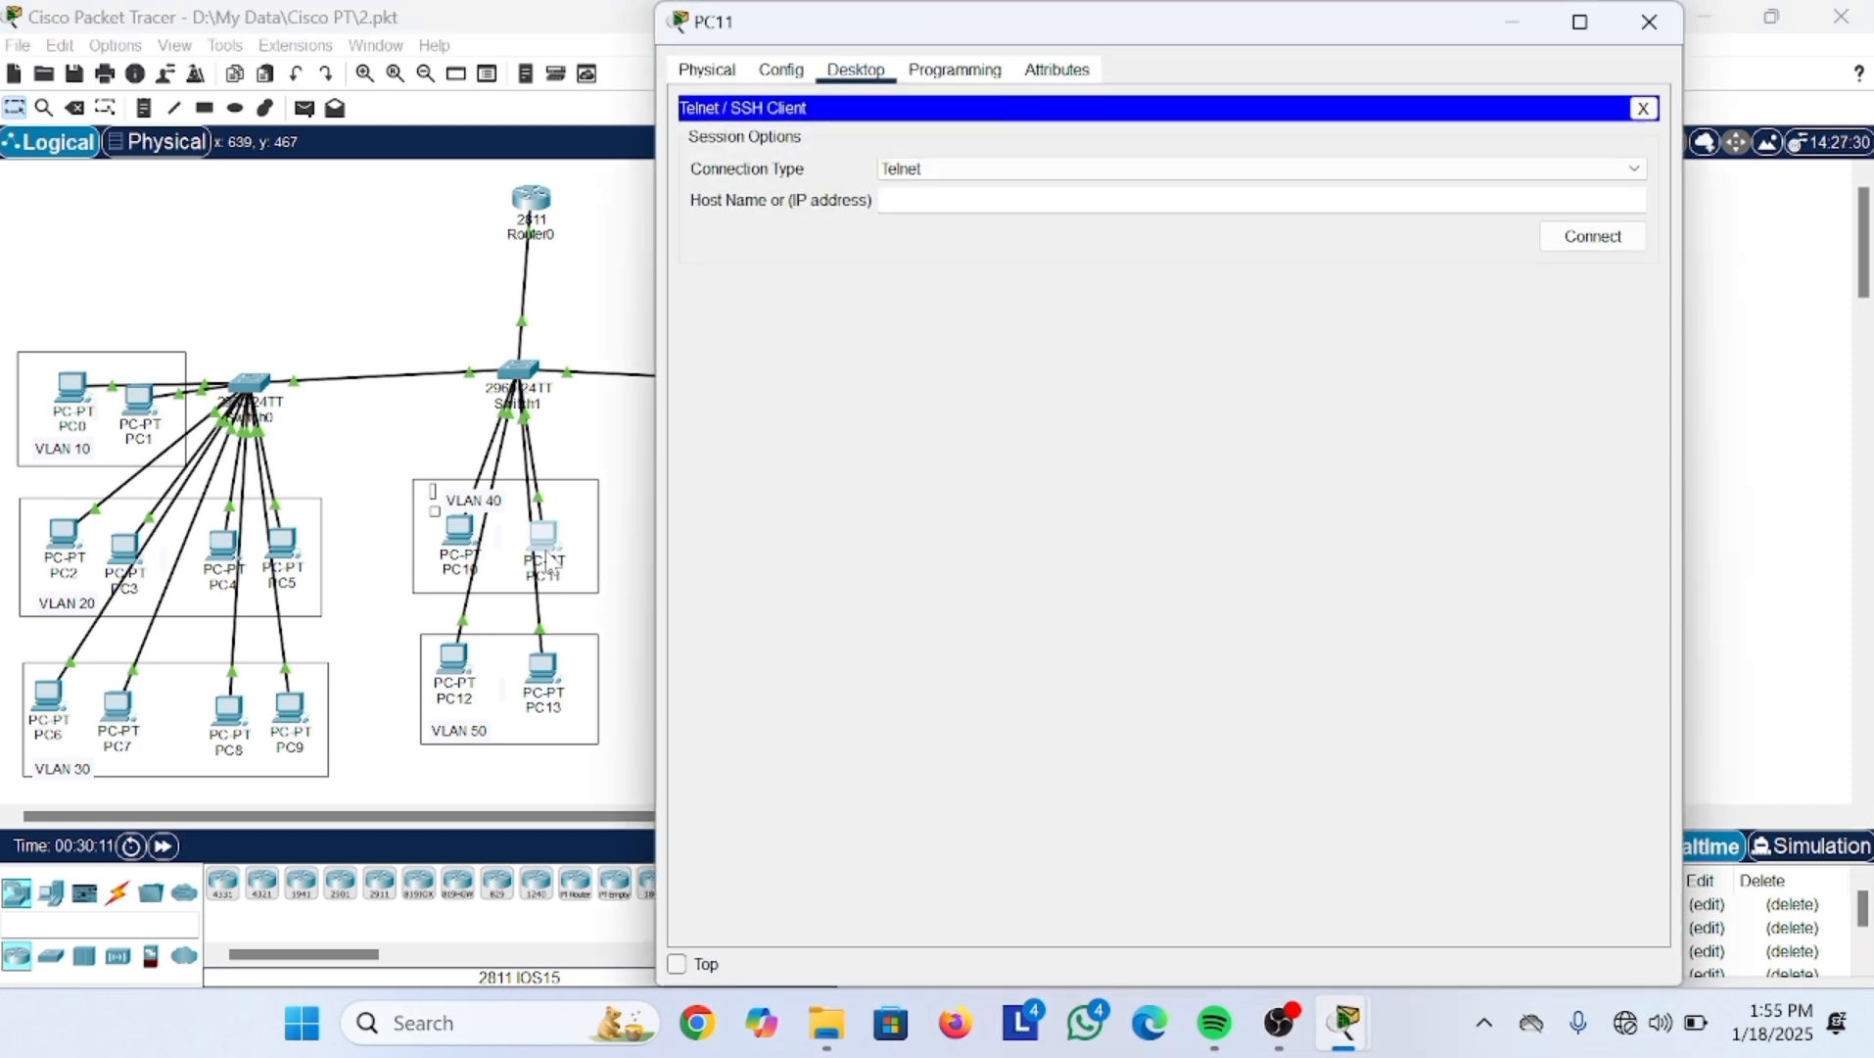
# Step: Connect to host 10.10.10.1, reaching Router0's password prompt
pyautogui.click(887, 200)
pyautogui.write('10.10')
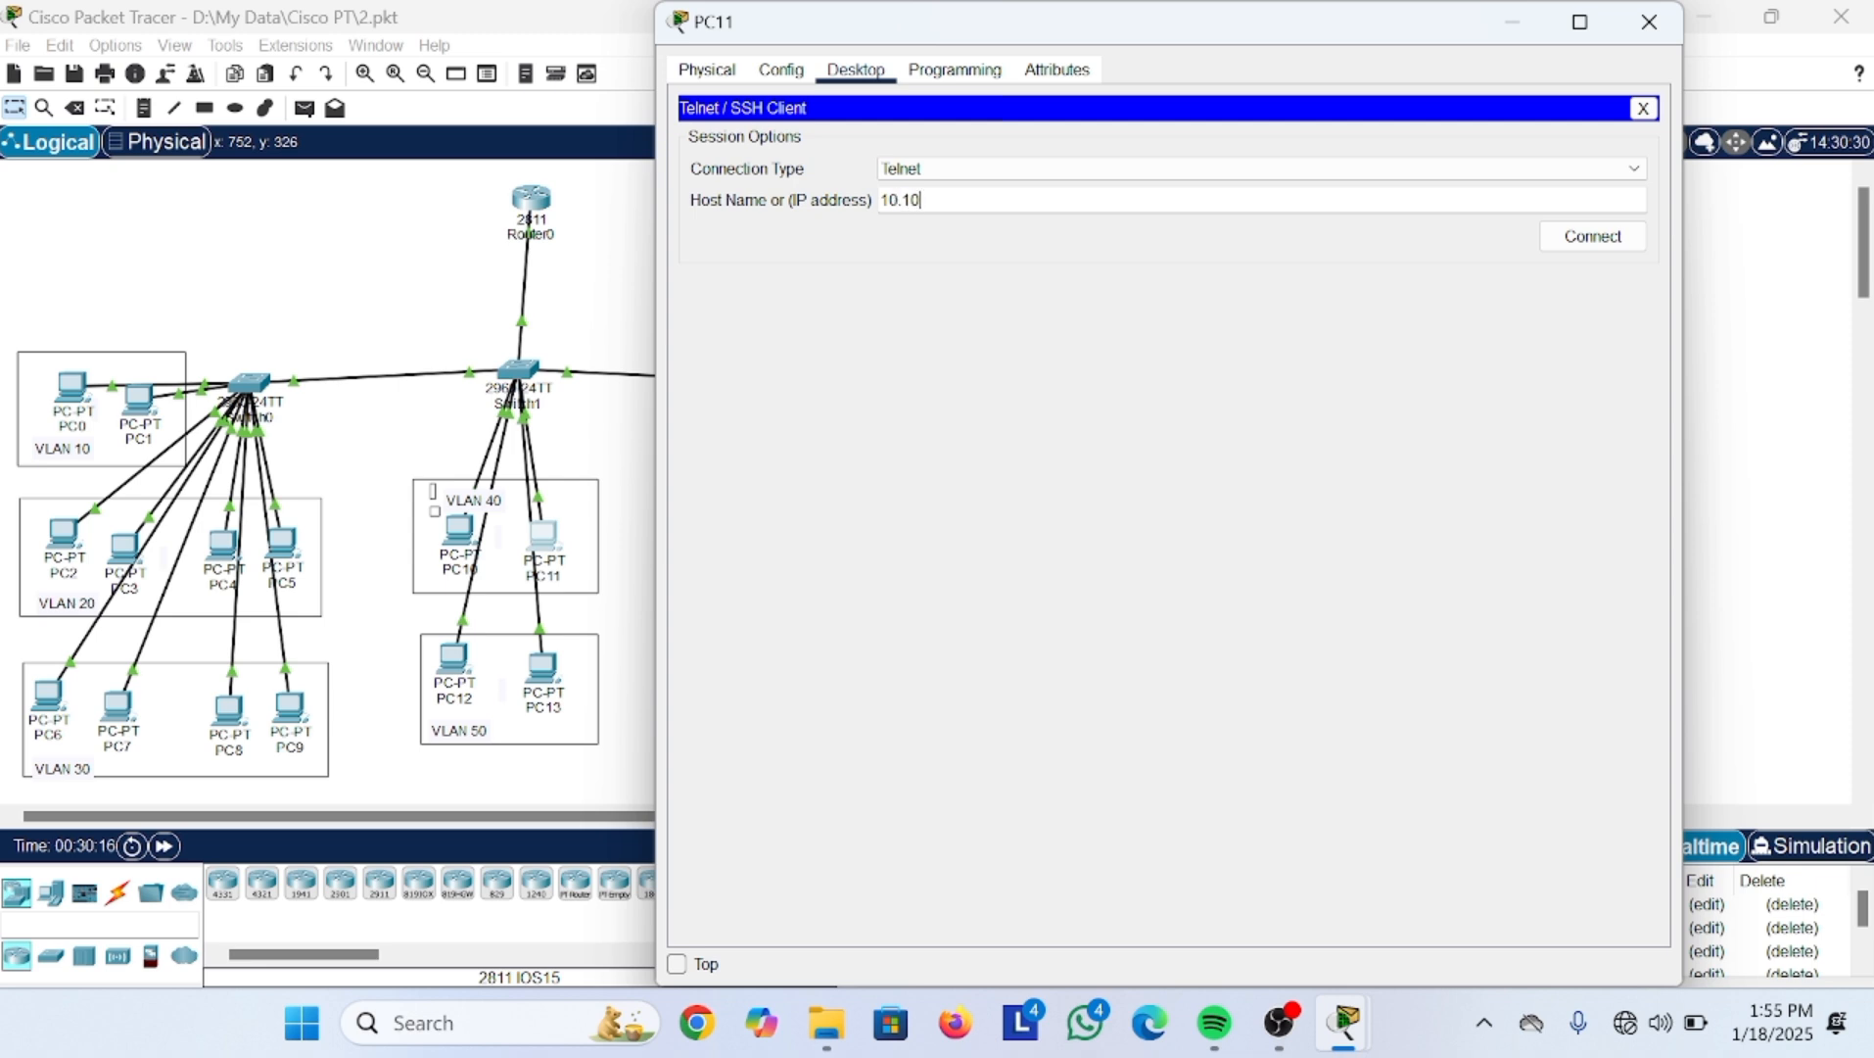
pyautogui.write('.10.10.1')
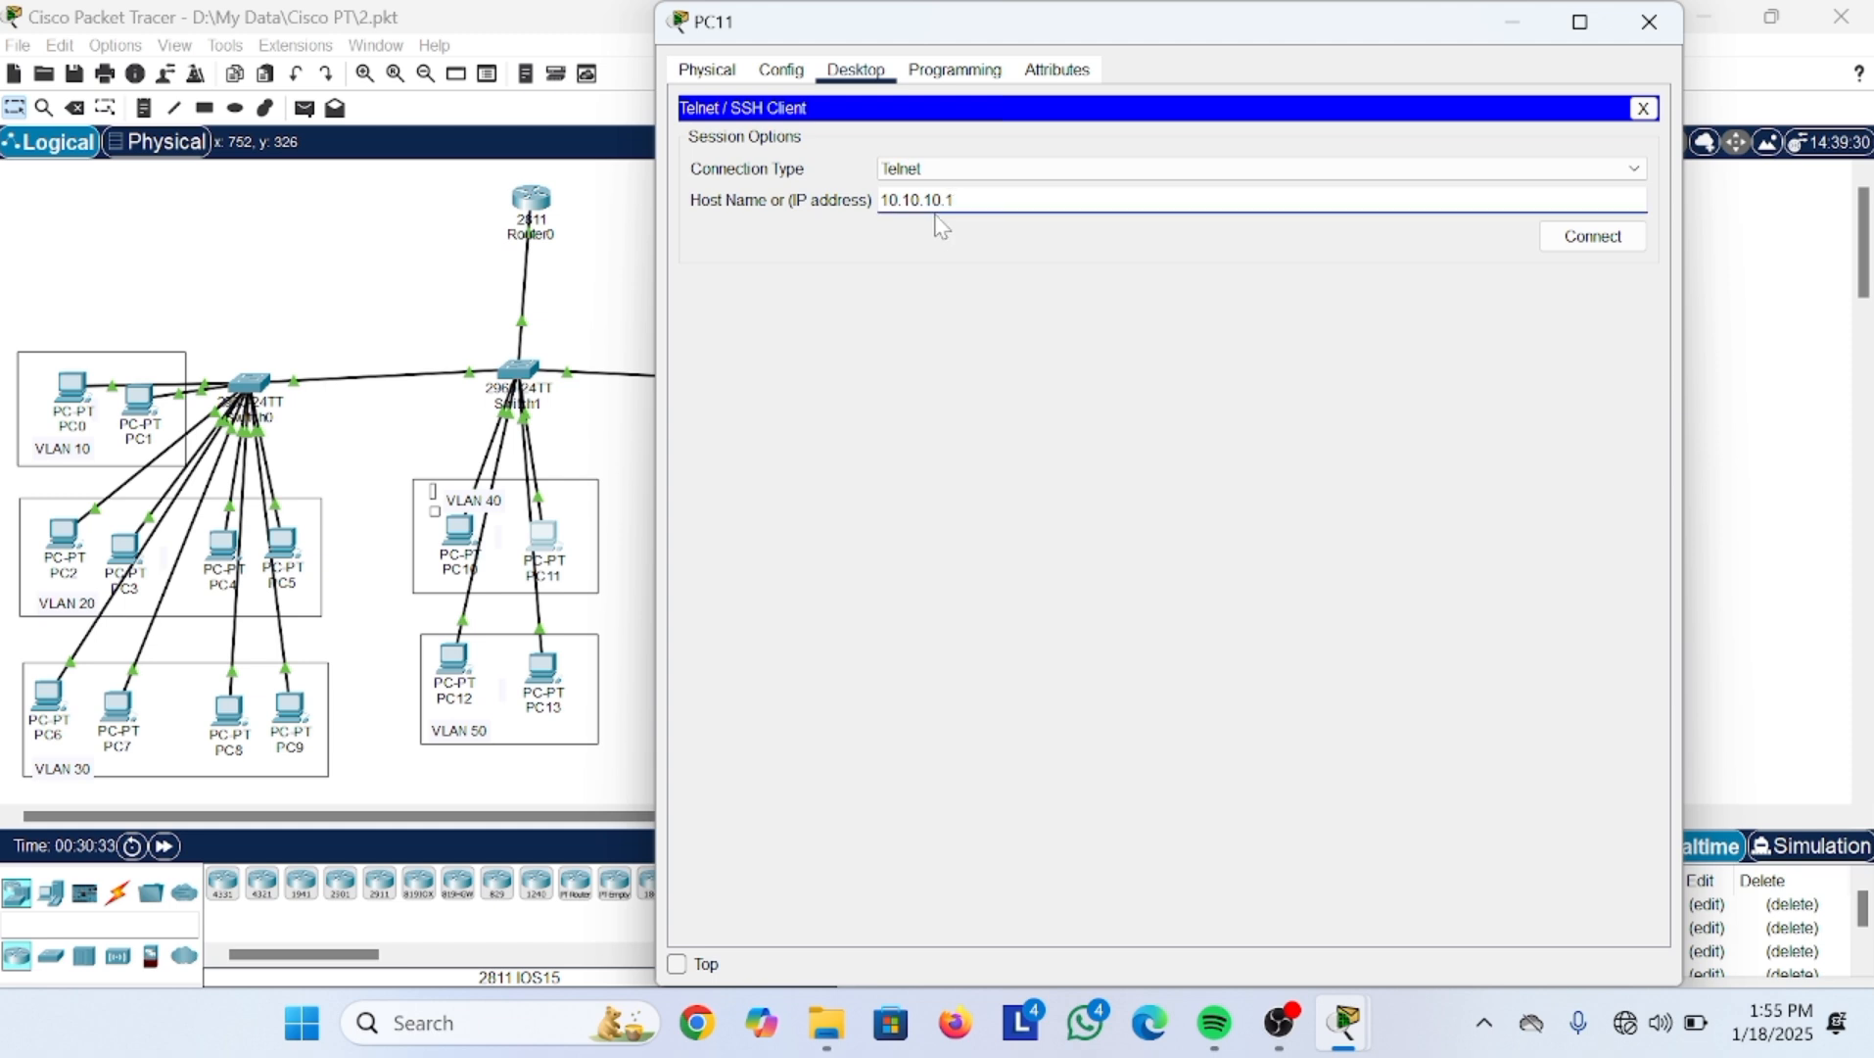
pyautogui.click(1580, 242)
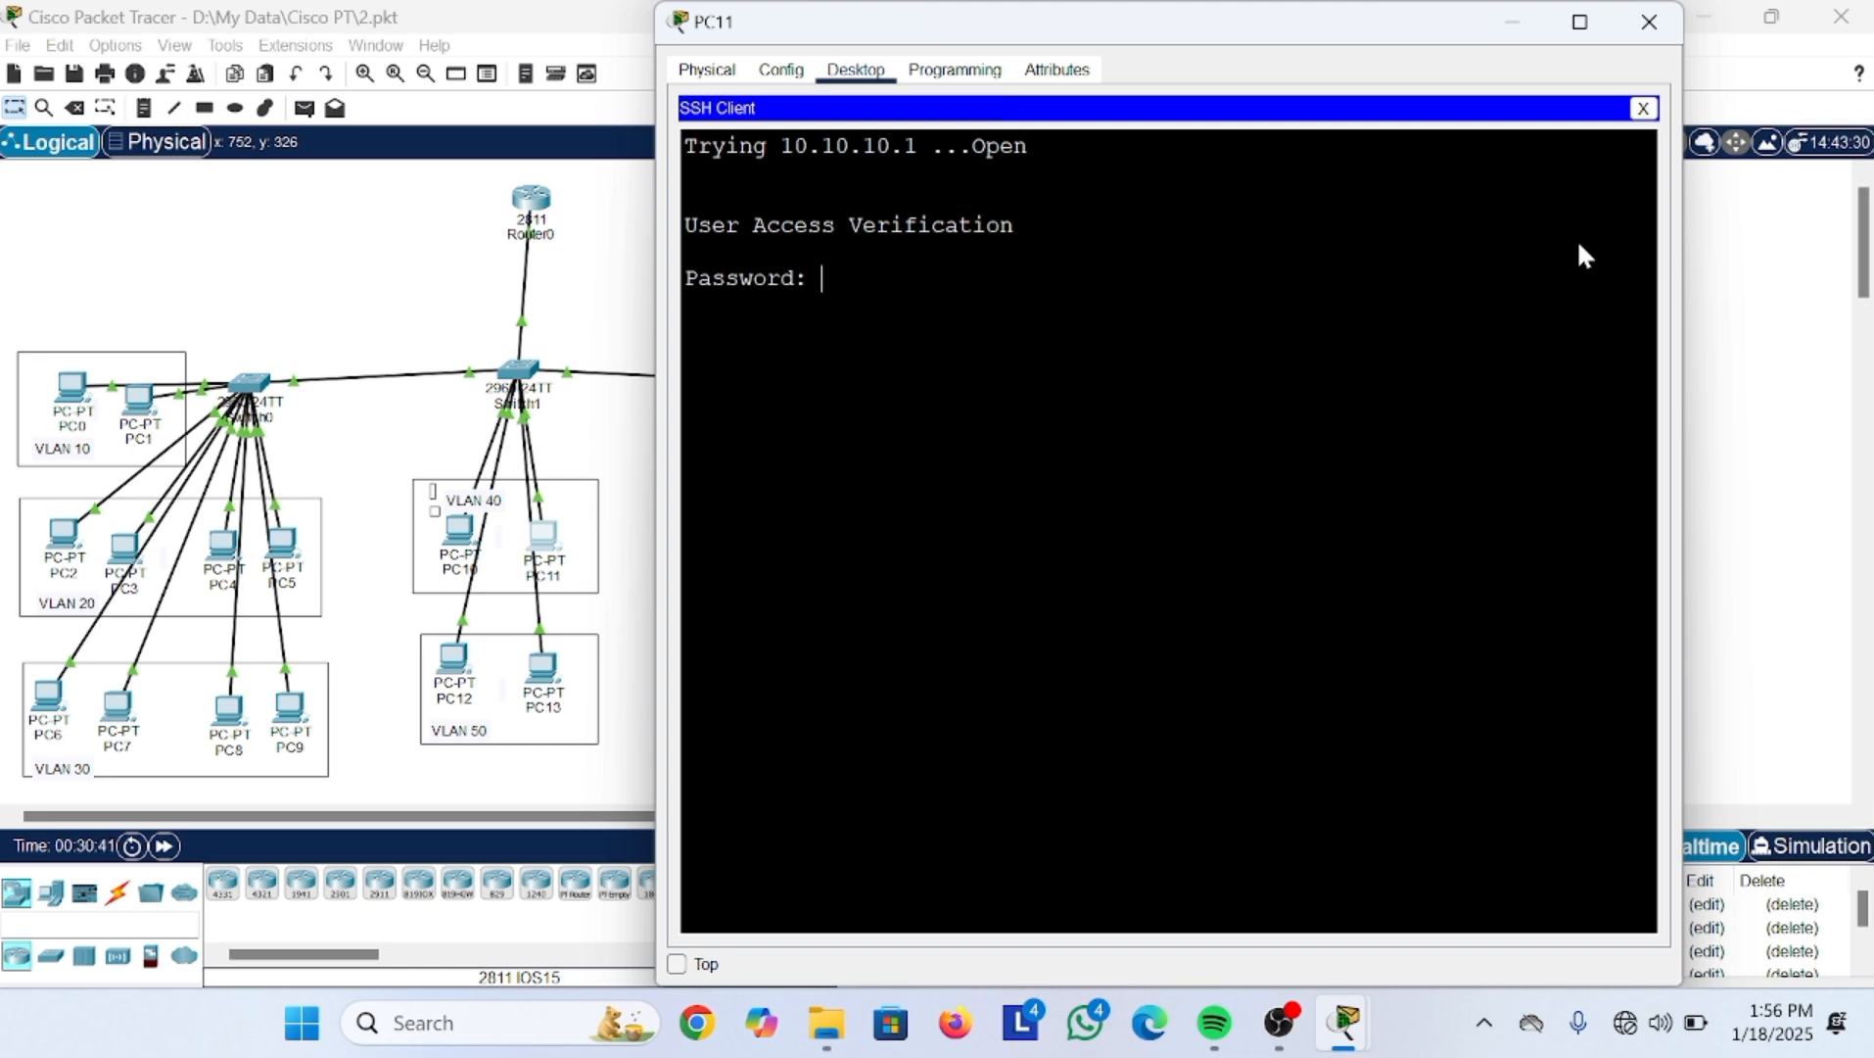
# Step: Log in to the router from PC11 and try enable, which fails because no enable password is set
pyautogui.press('Return')
pyautogui.write('enw')
pyautogui.press('BackSpace')
pyautogui.write('able')
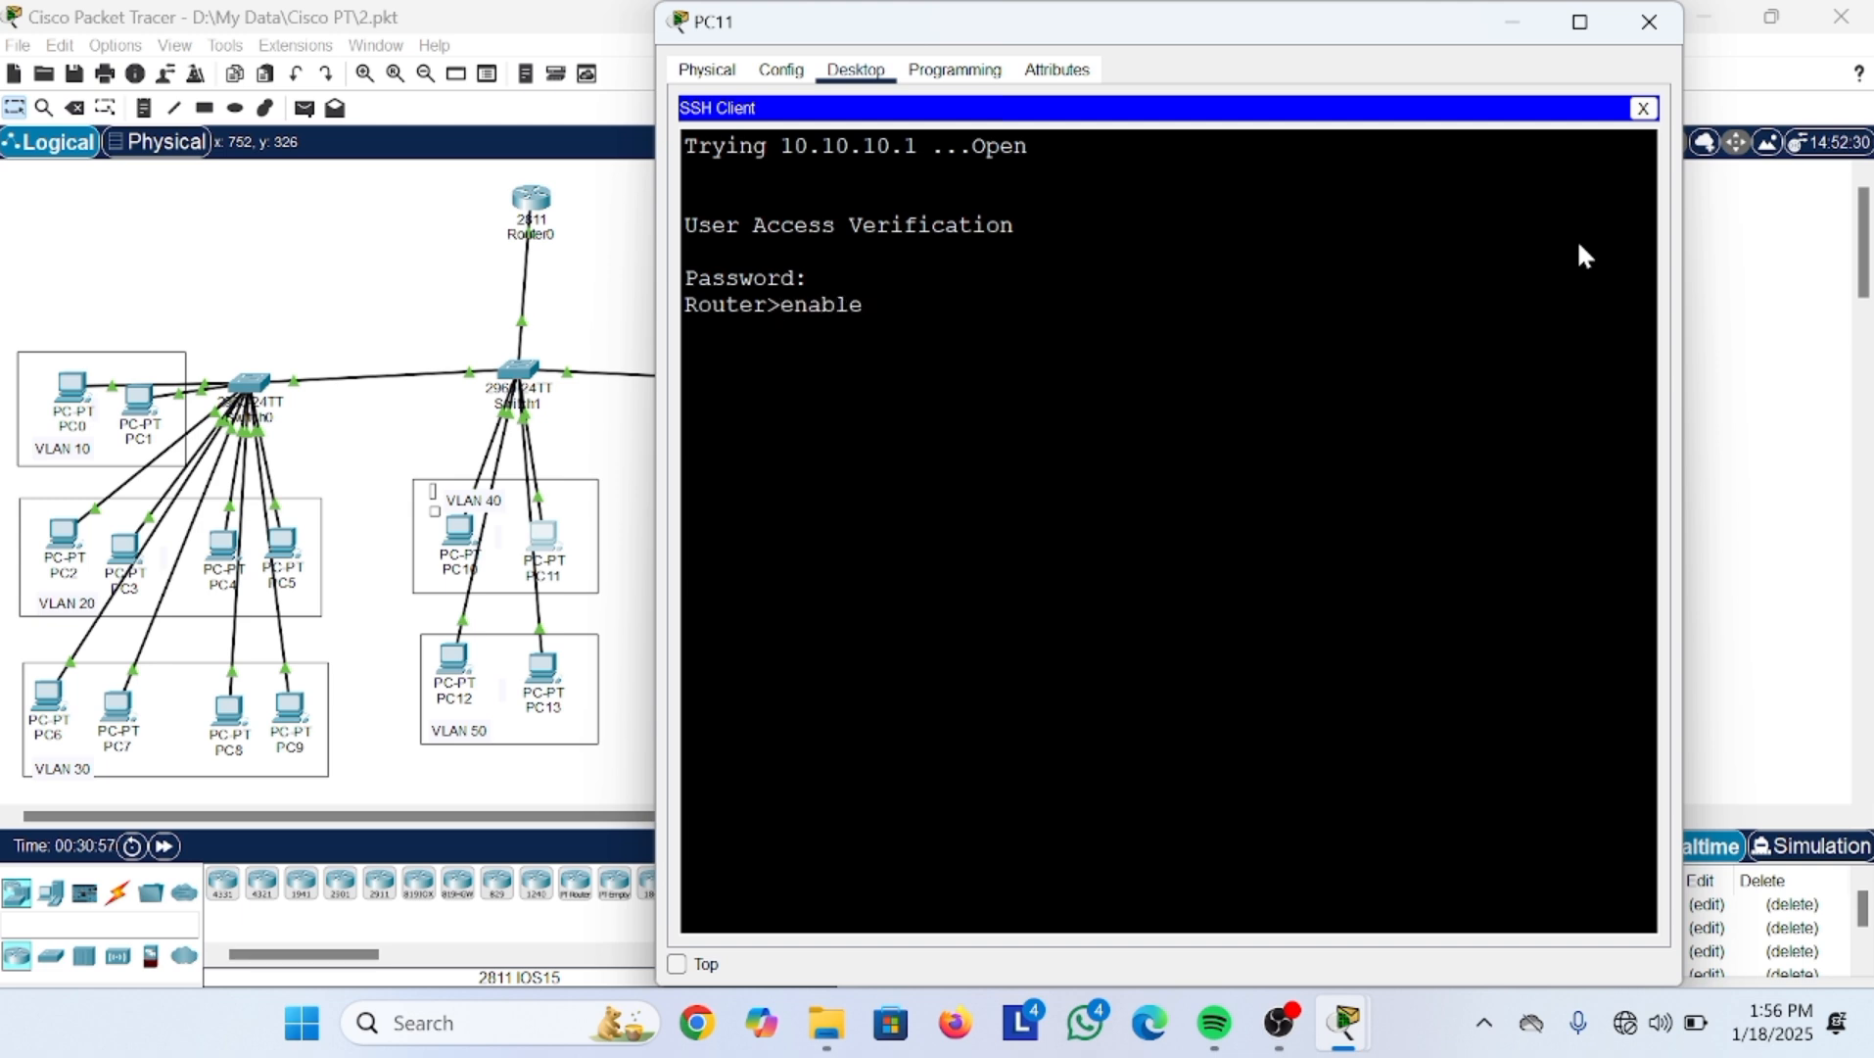
pyautogui.press('Return')
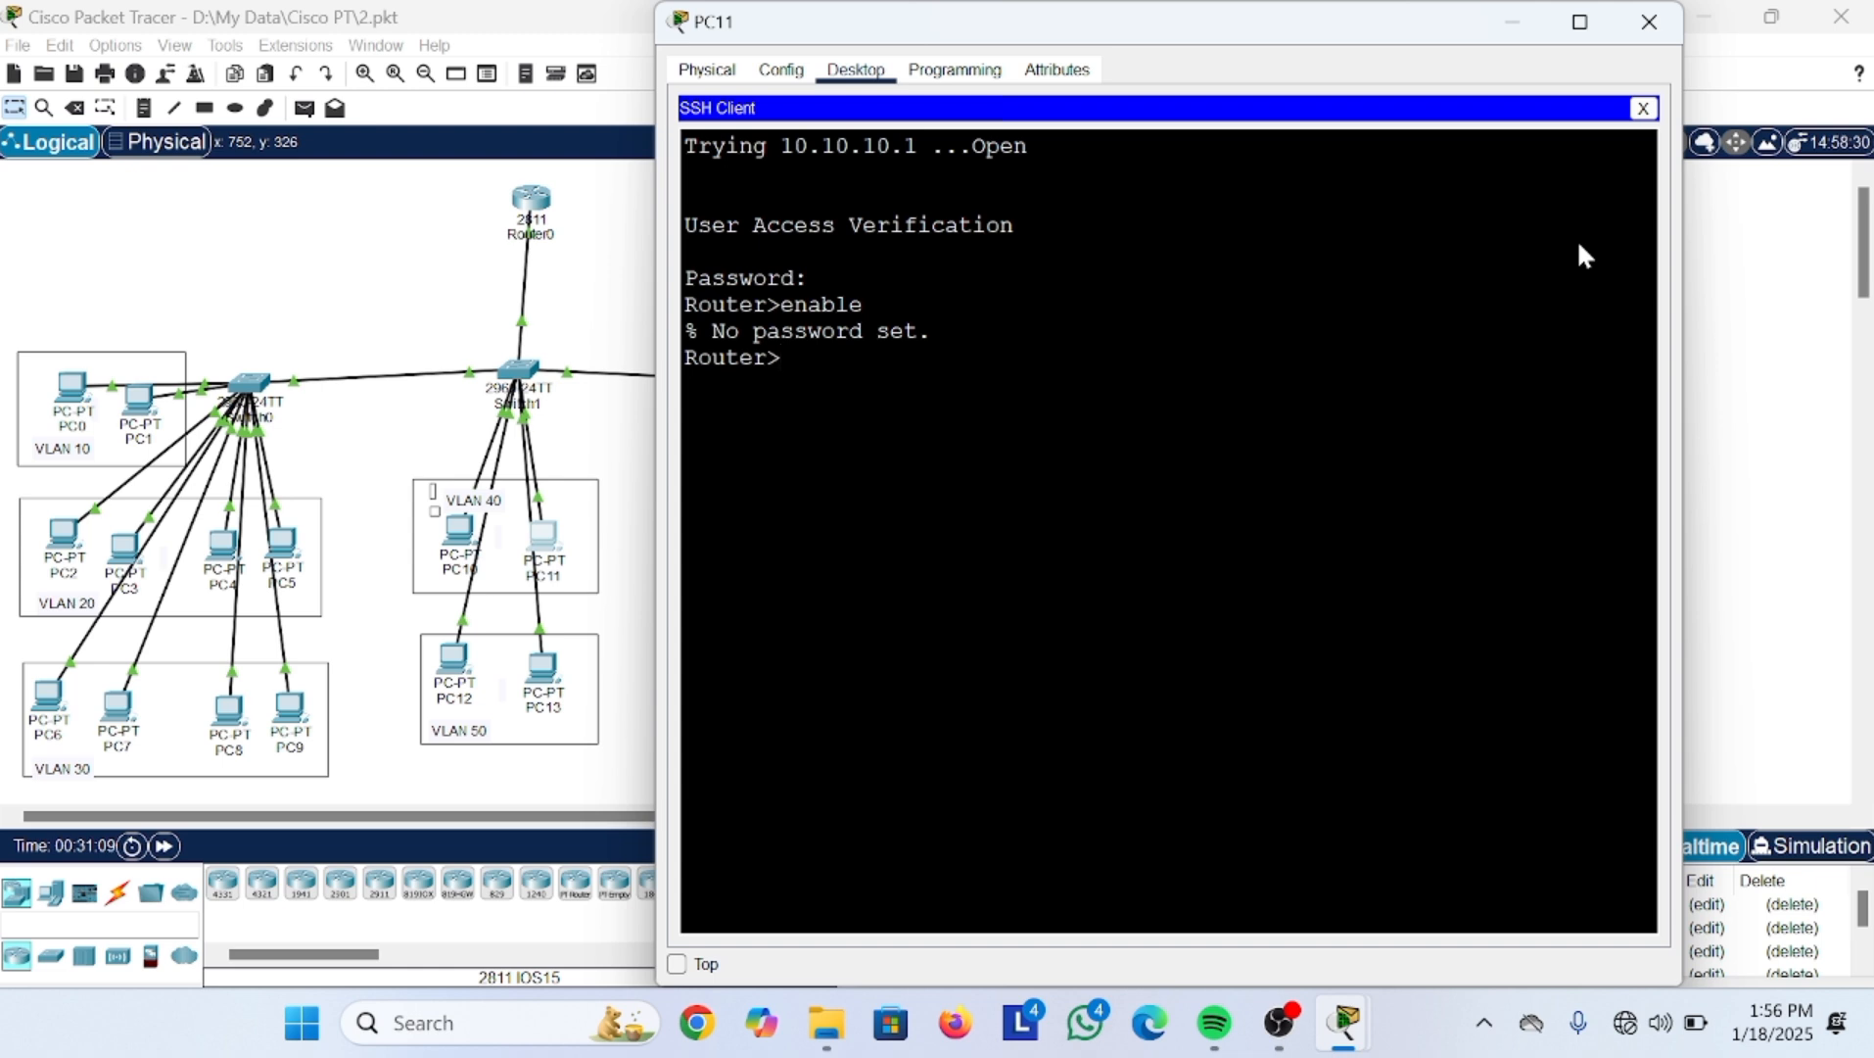
pyautogui.click(1503, 22)
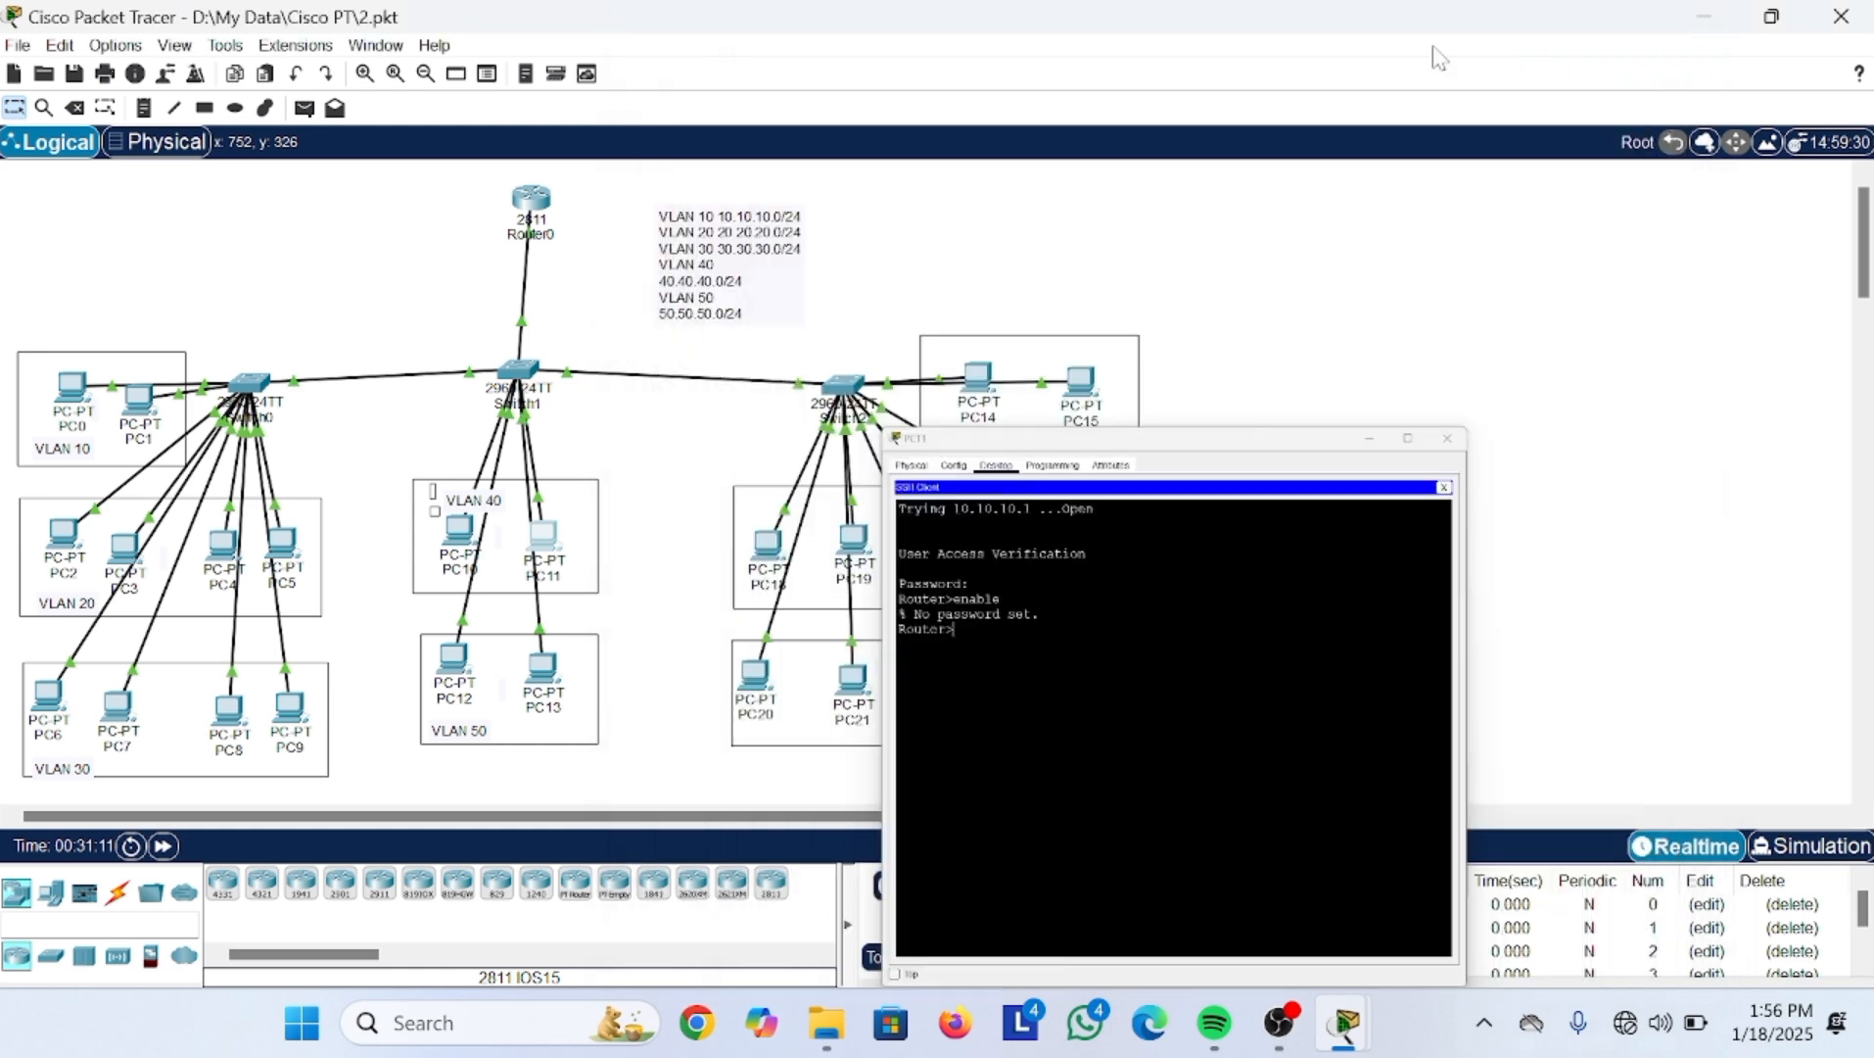
# Step: On Router0's console, set an enable secret password from global configuration mode
pyautogui.click(529, 200)
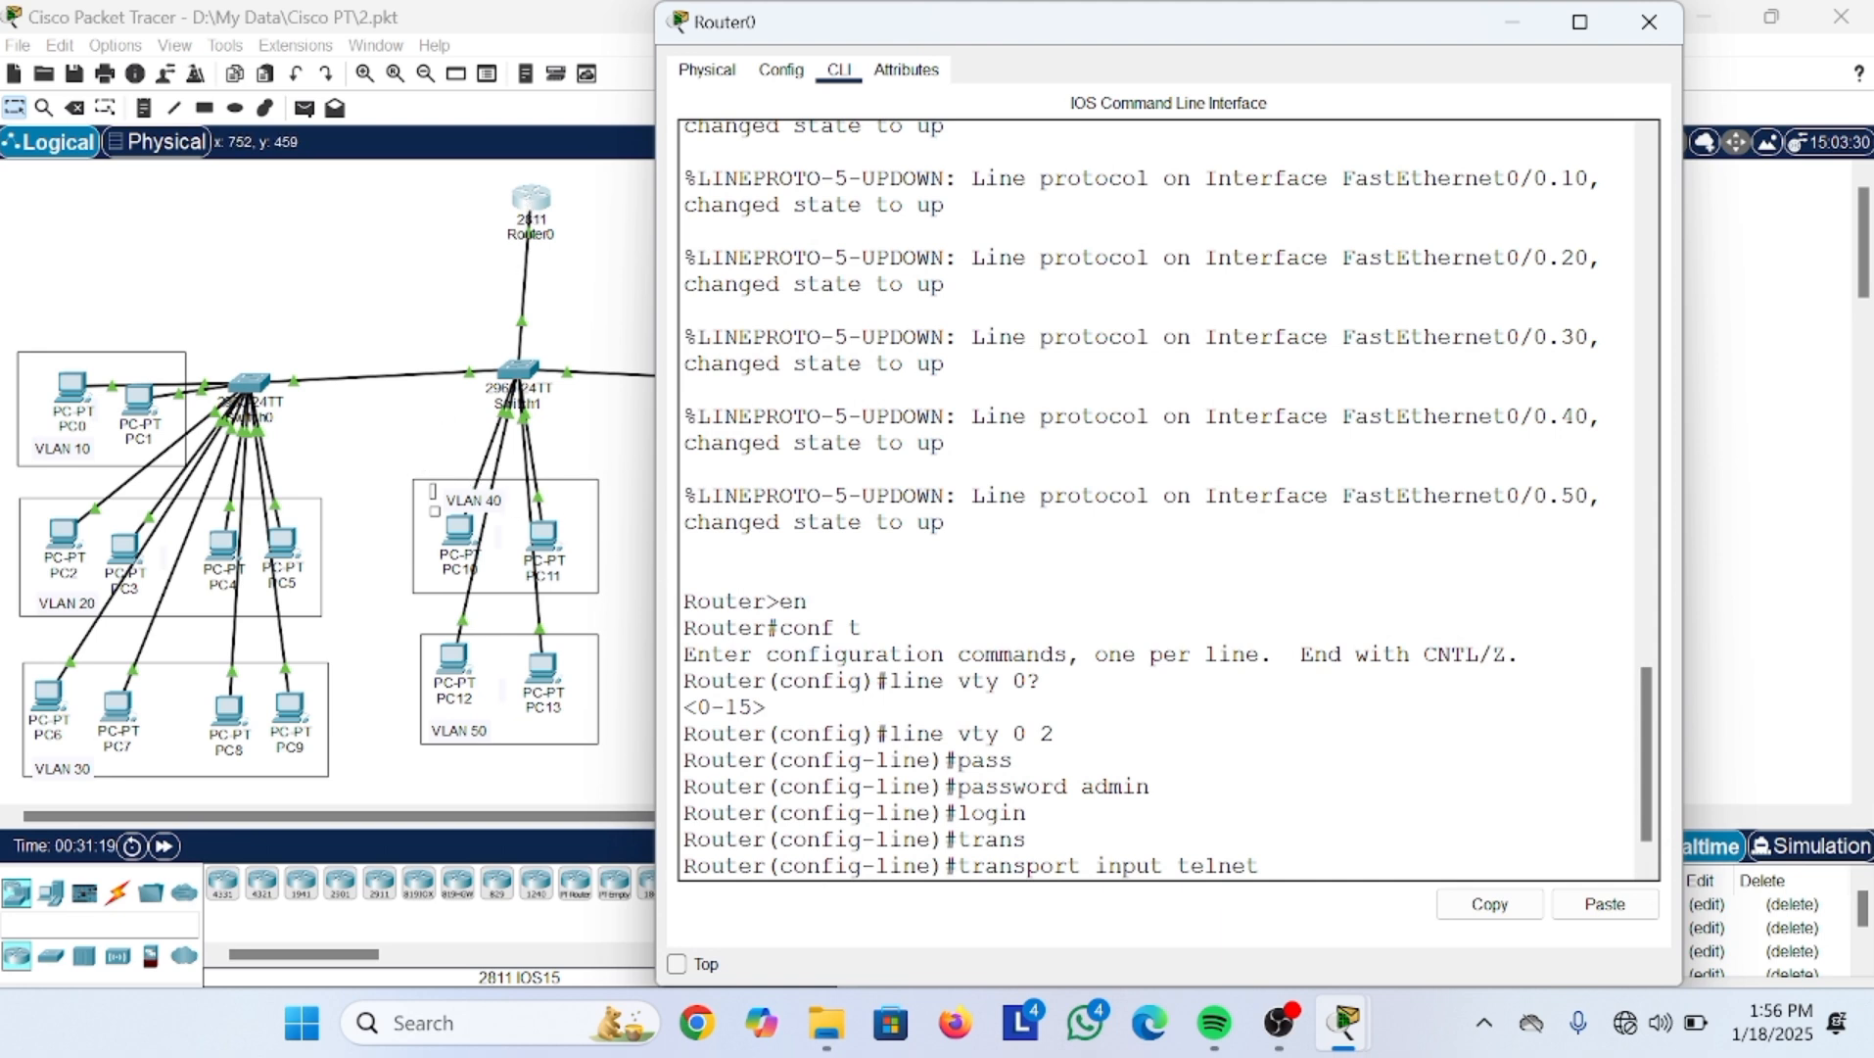
pyautogui.write('exit')
pyautogui.press('Return')
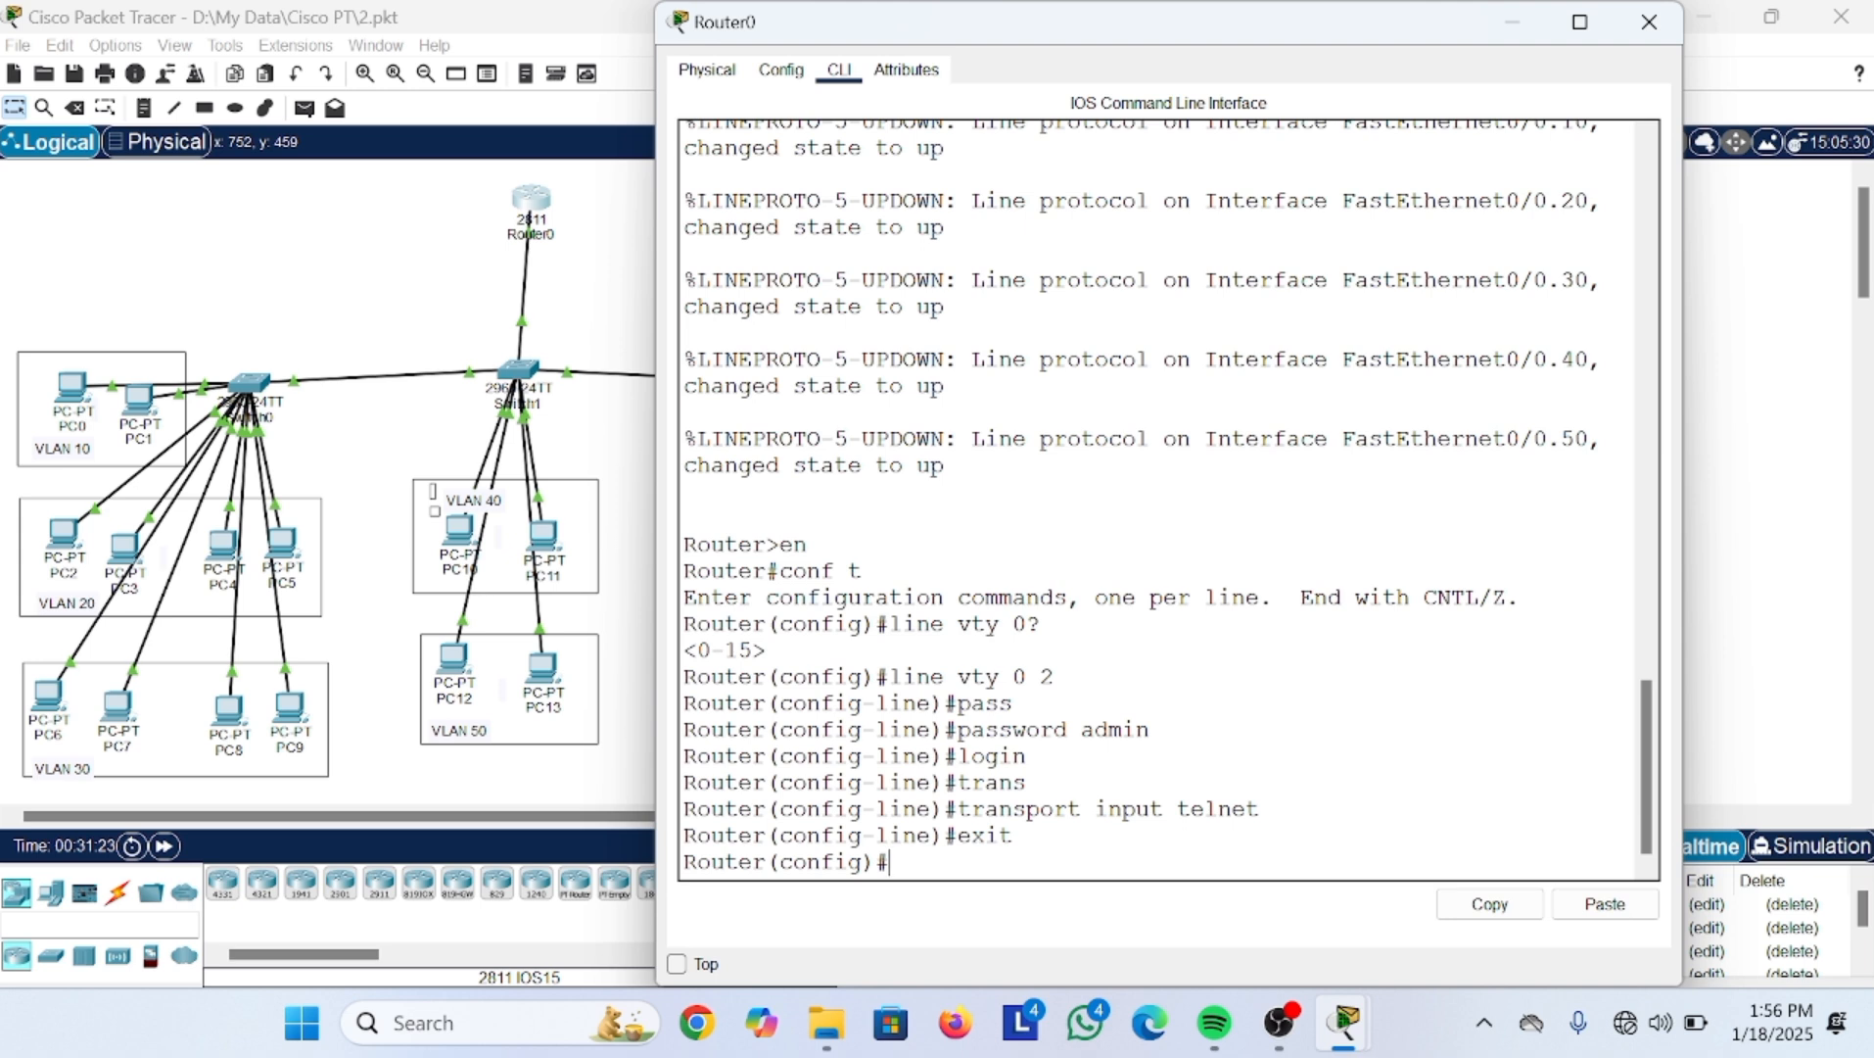
pyautogui.press('Return')
pyautogui.write('en')
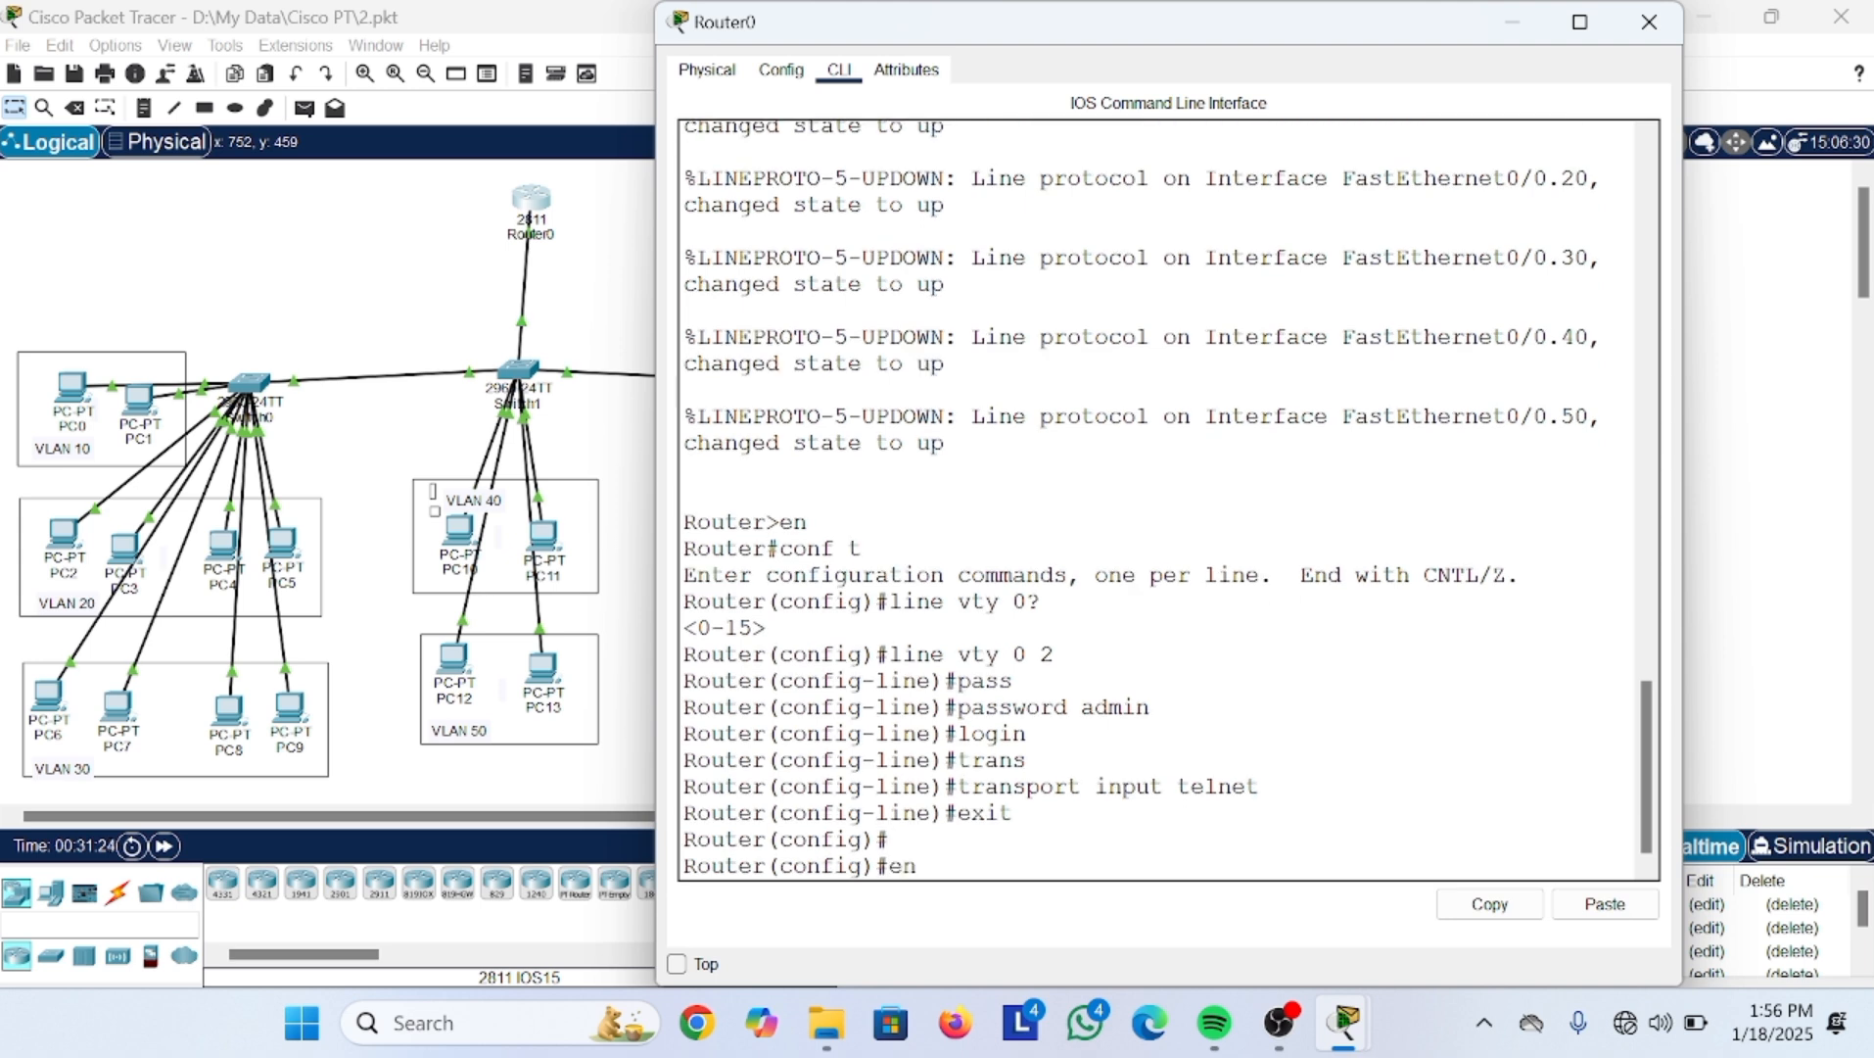
pyautogui.press('Return')
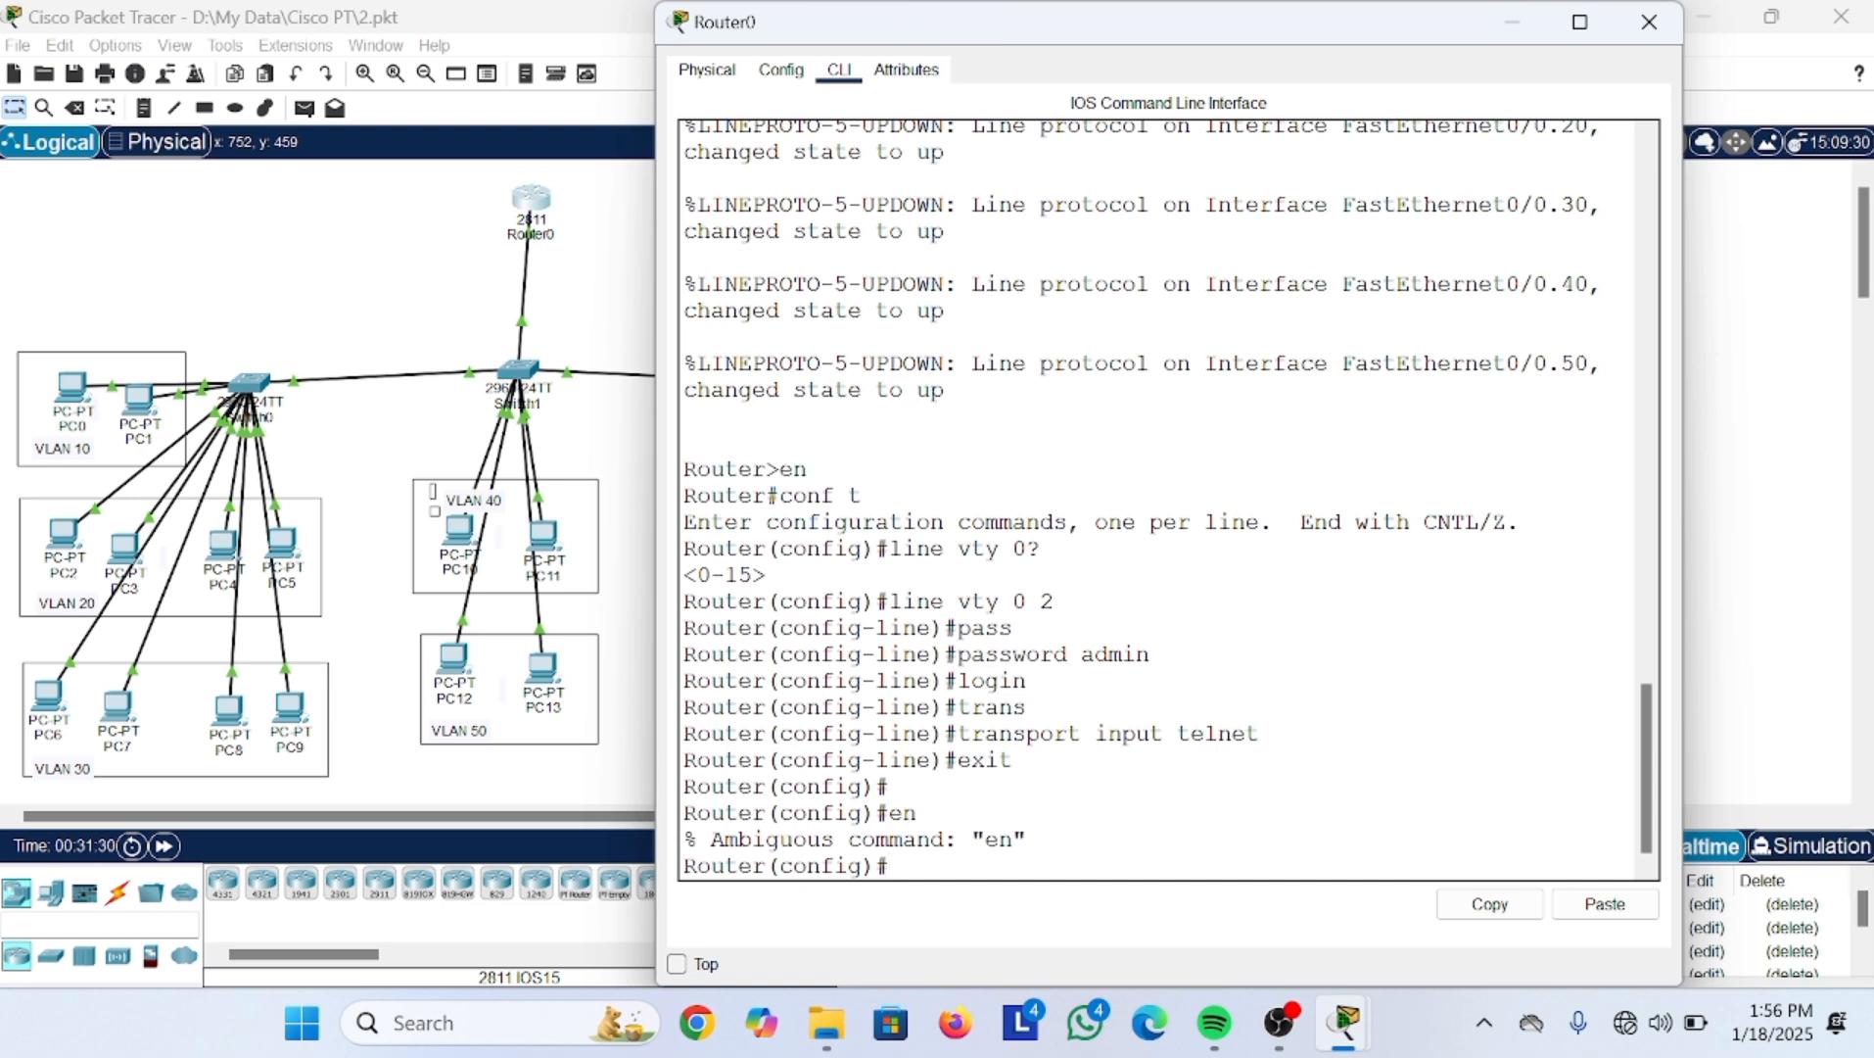
pyautogui.write('enable sec')
pyautogui.press('Tab')
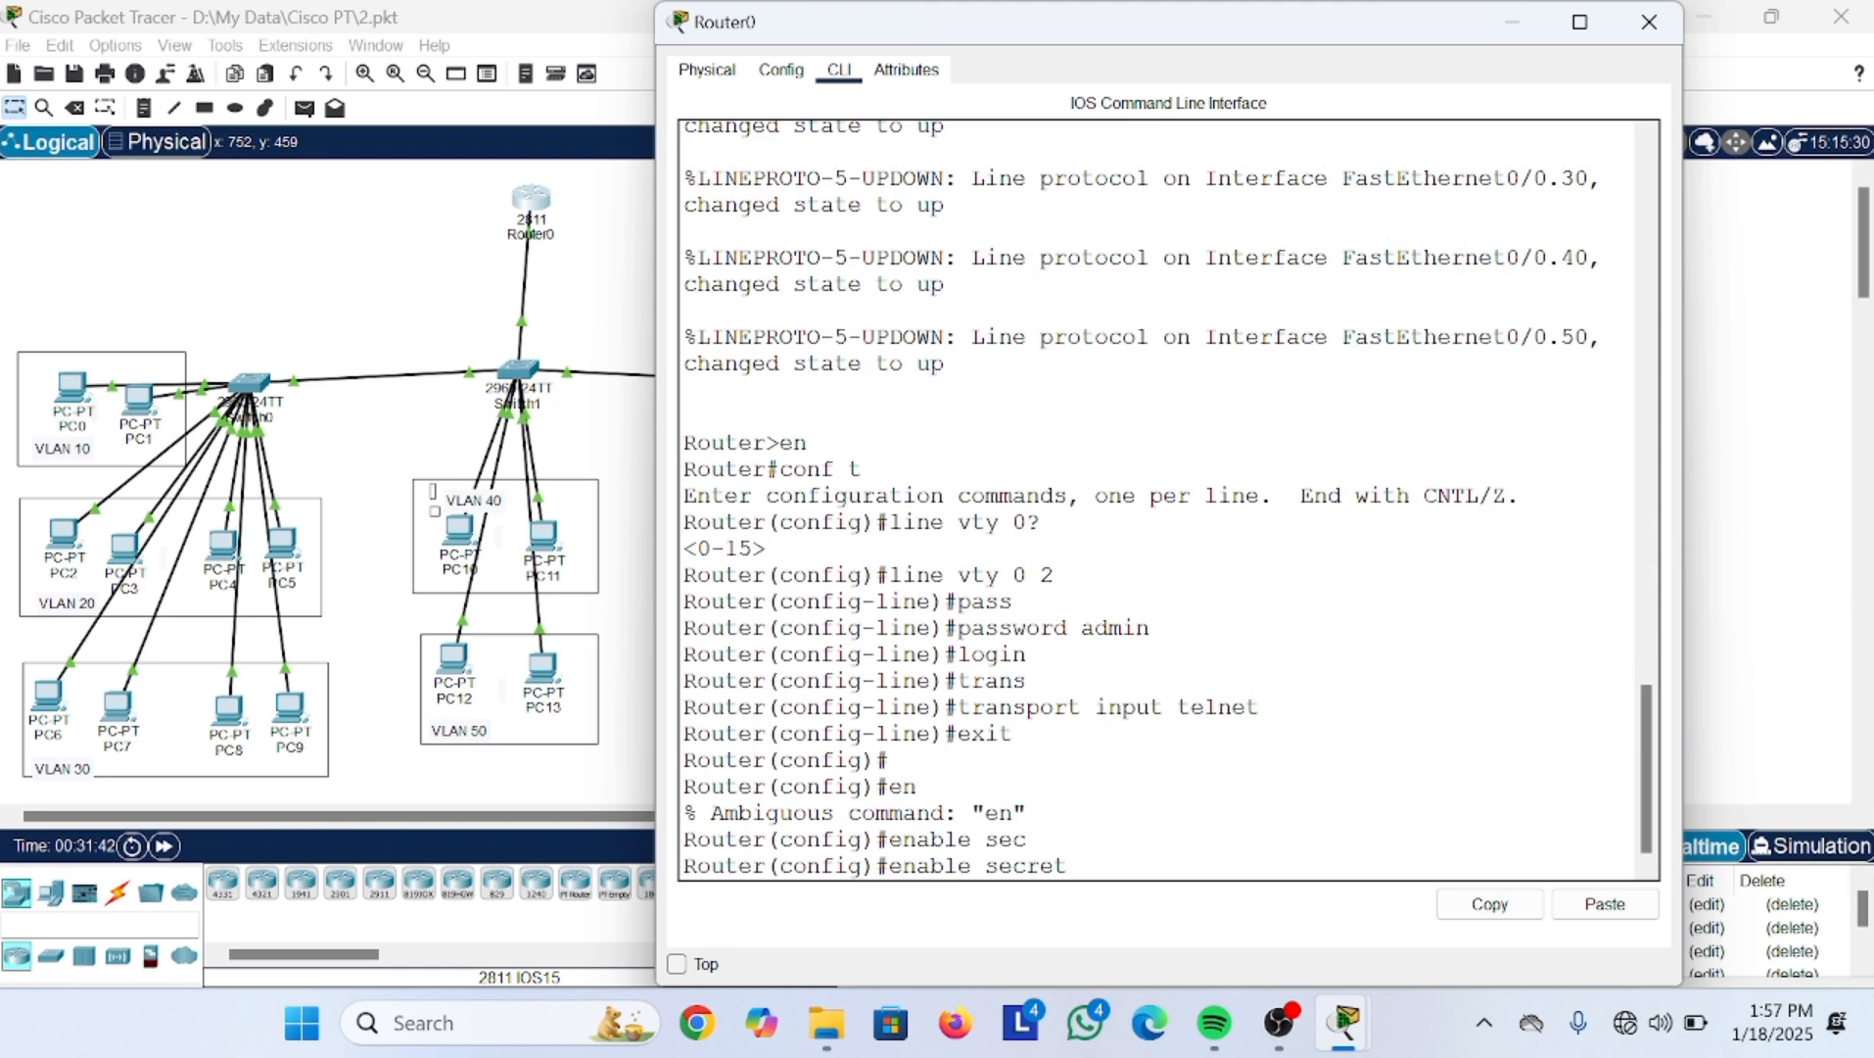
pyautogui.write('sekolahan.id')
pyautogui.press('Return')
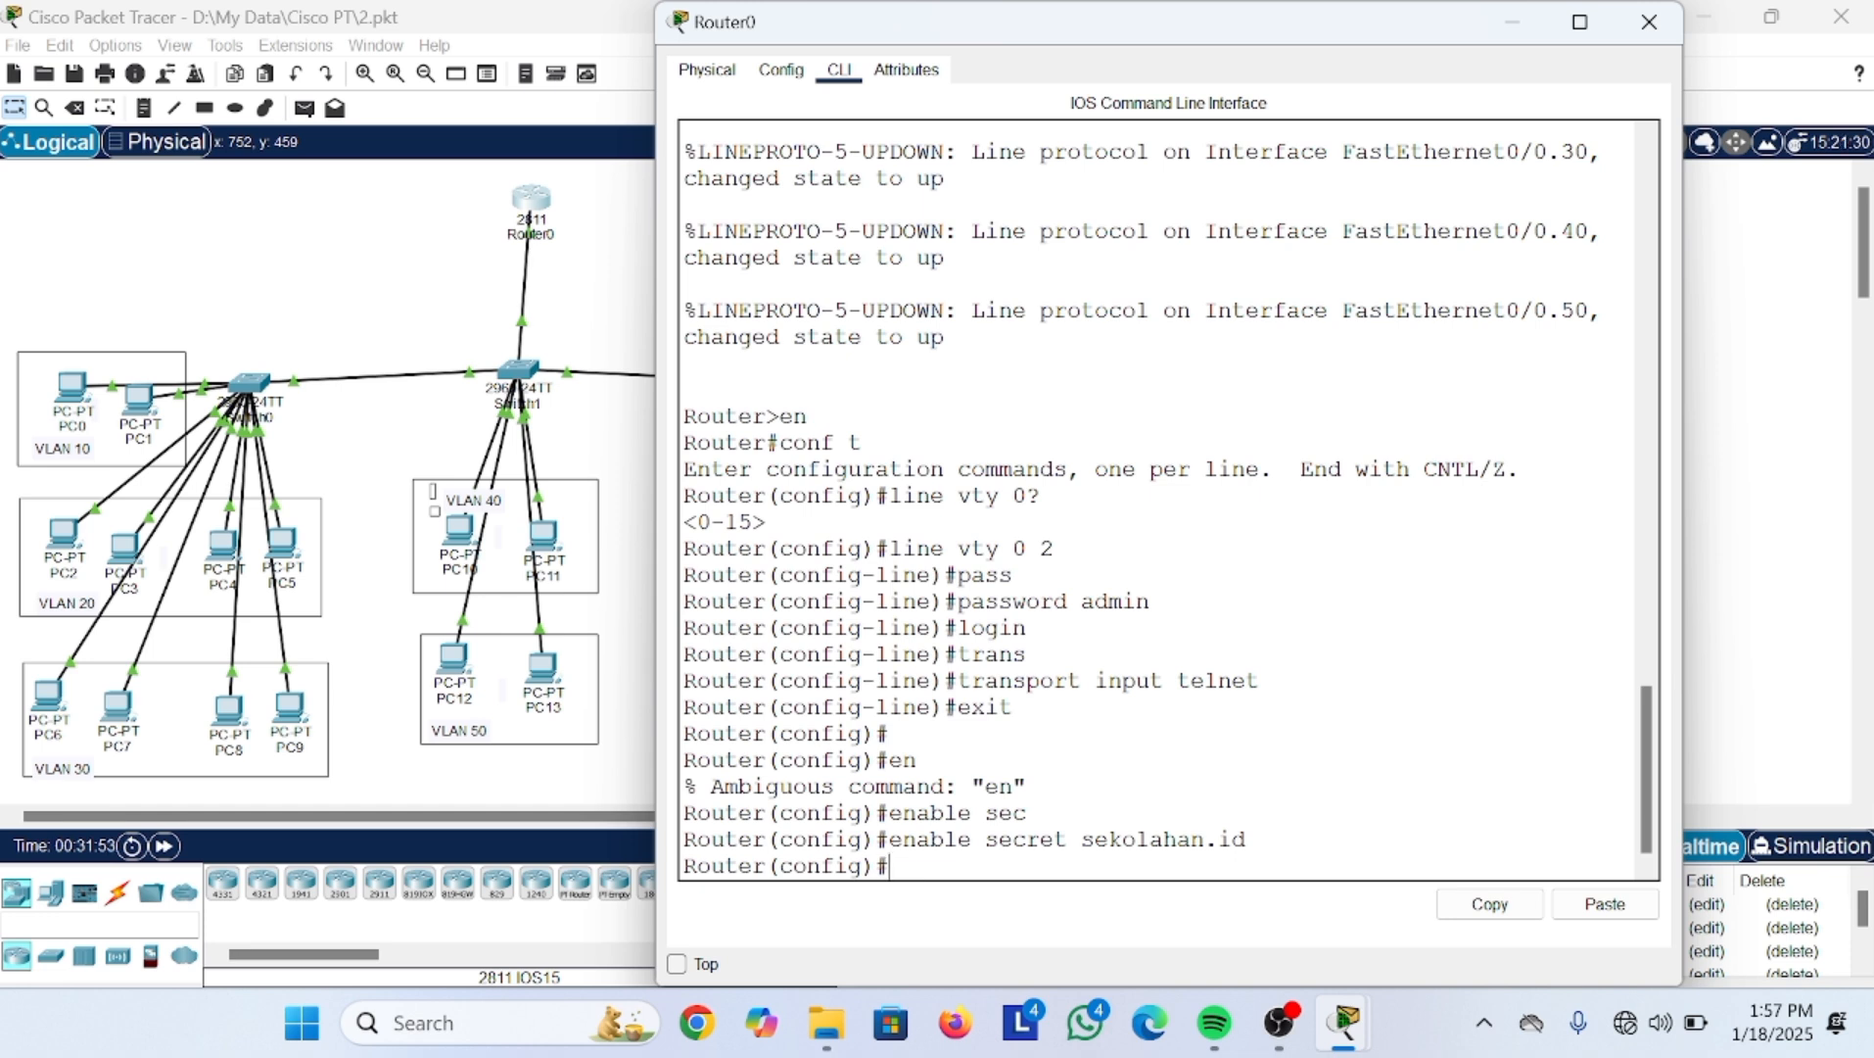
pyautogui.click(1508, 29)
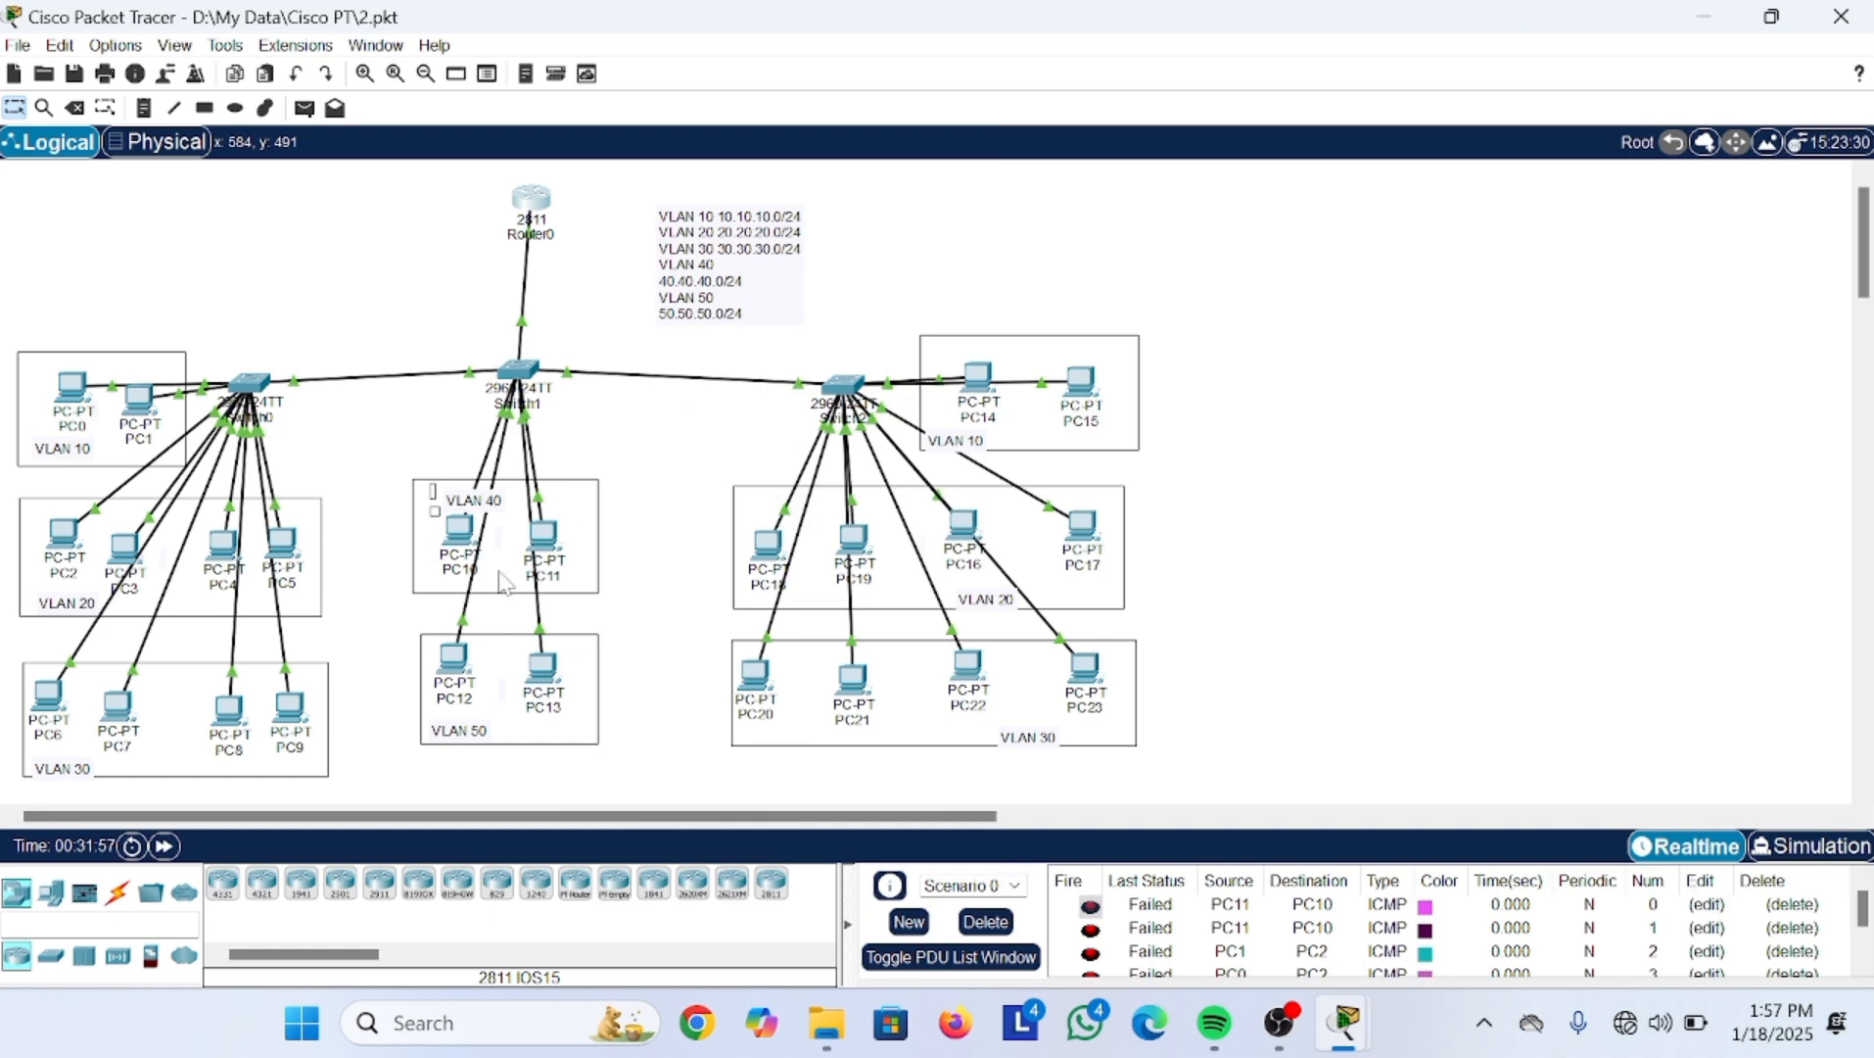
# Step: Set PC11's session aside and bring up PC10's desktop
pyautogui.click(544, 550)
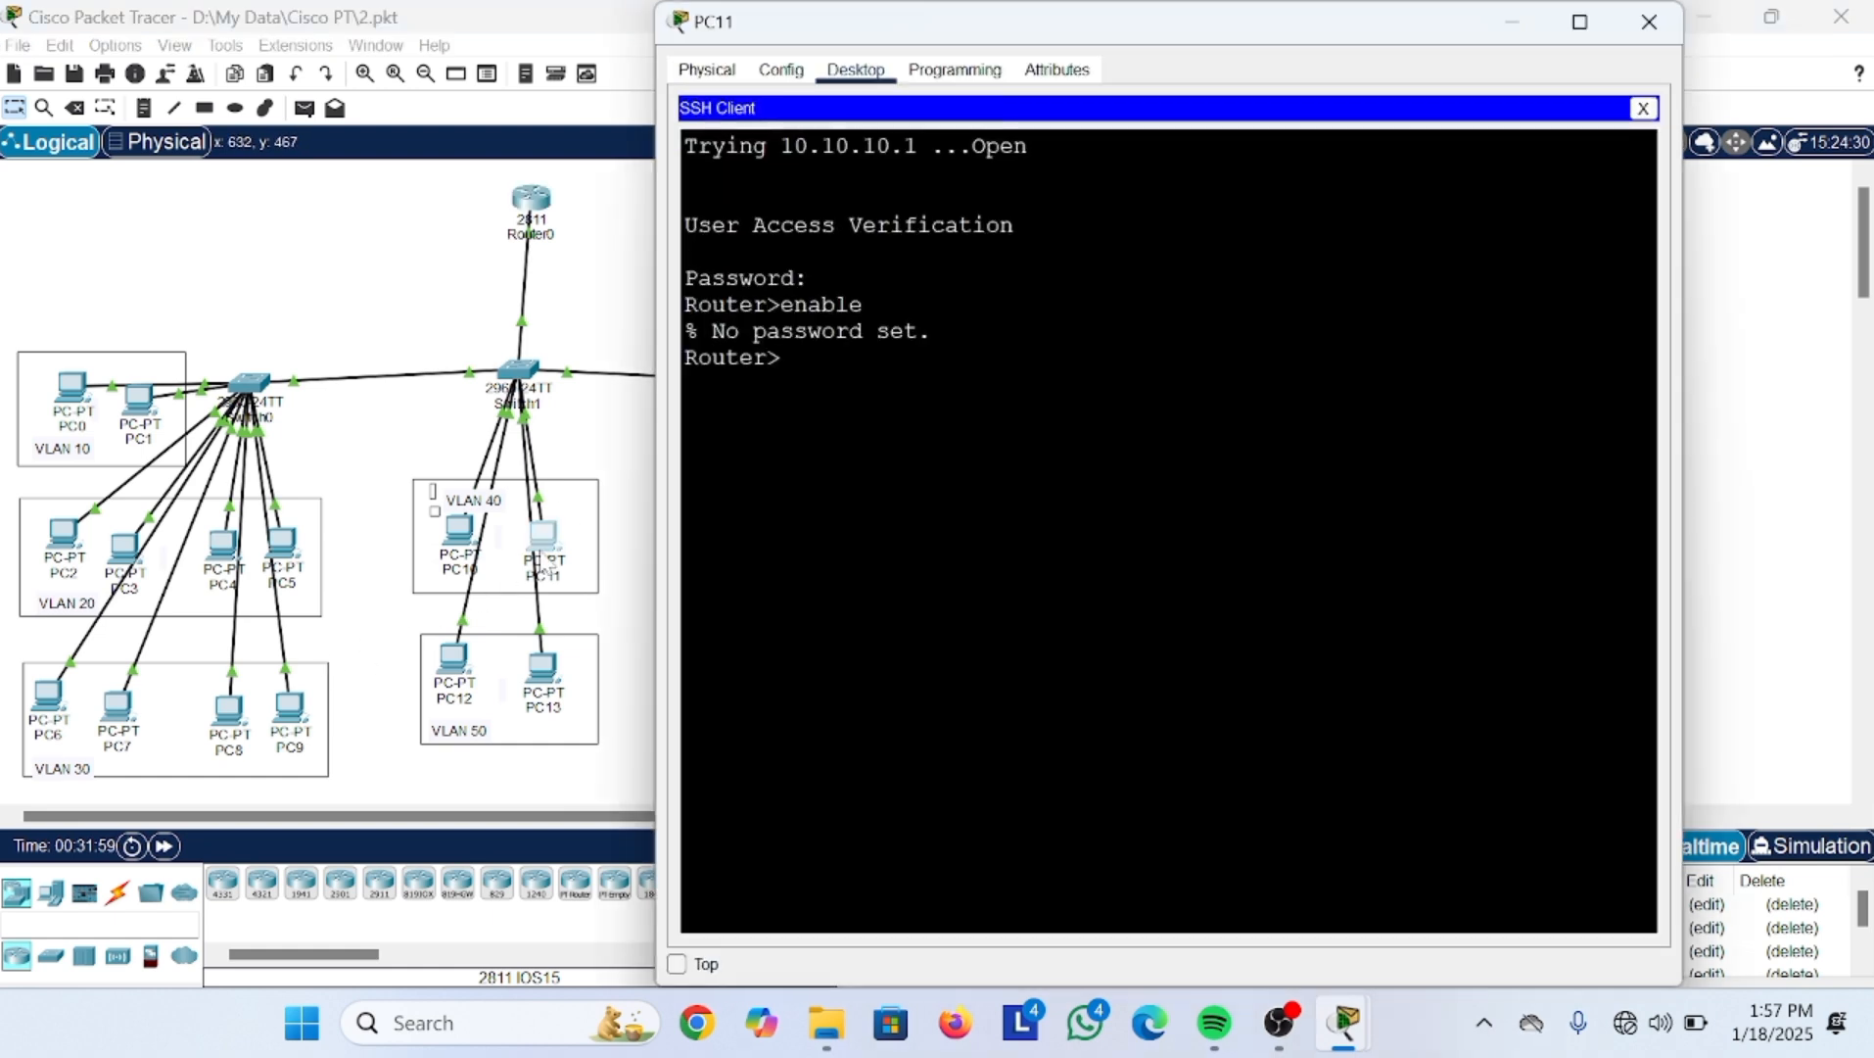
pyautogui.click(1513, 21)
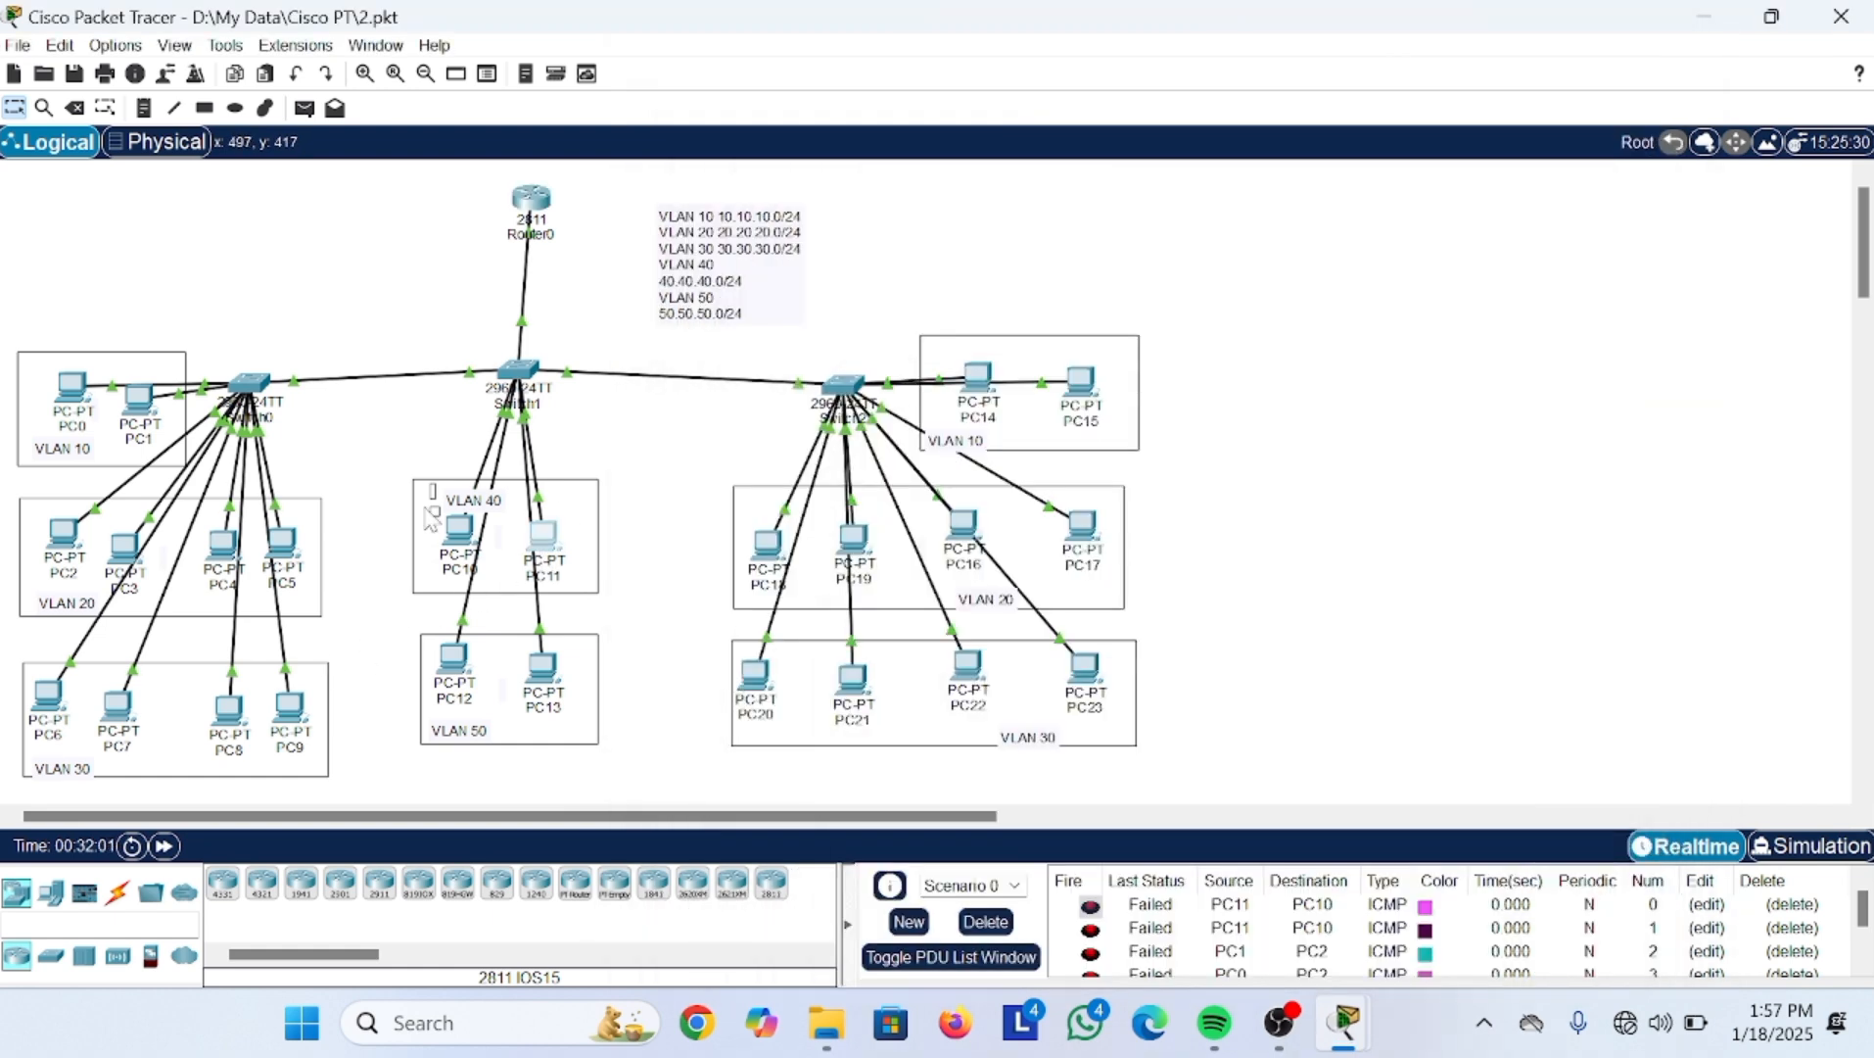
pyautogui.click(460, 536)
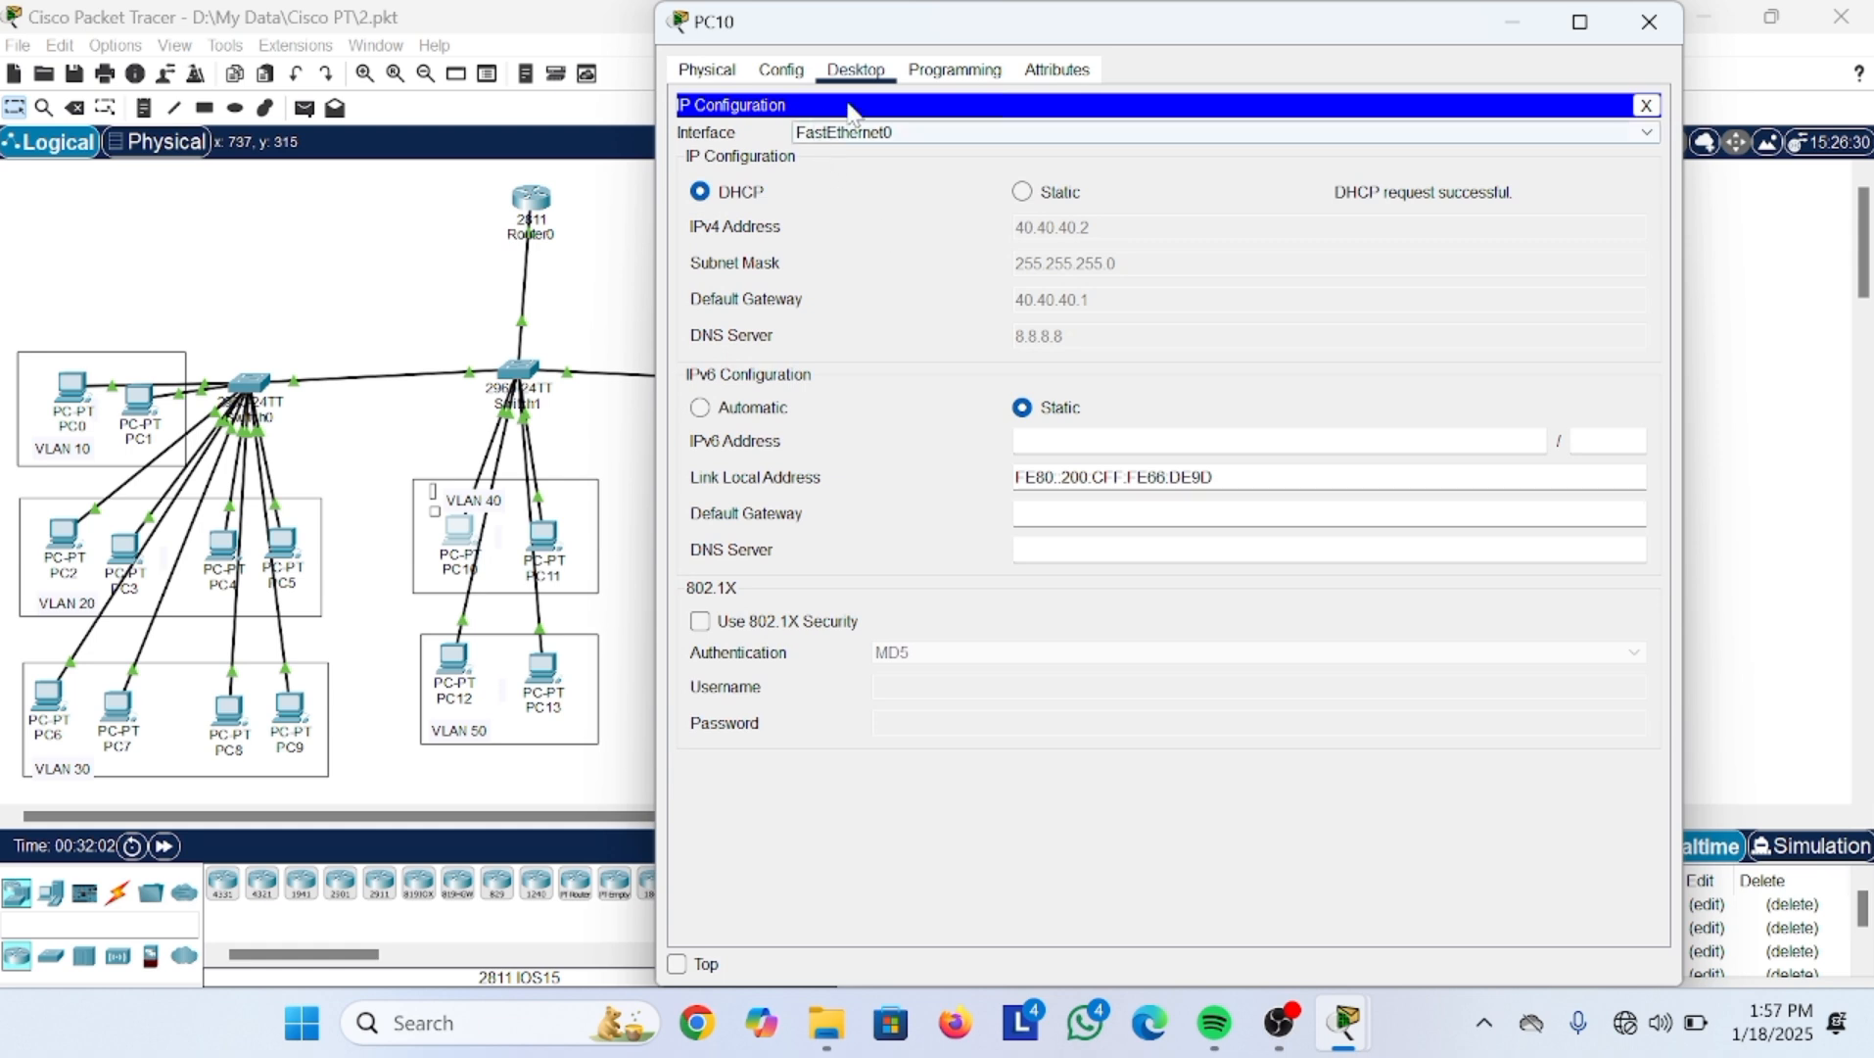
pyautogui.click(1646, 105)
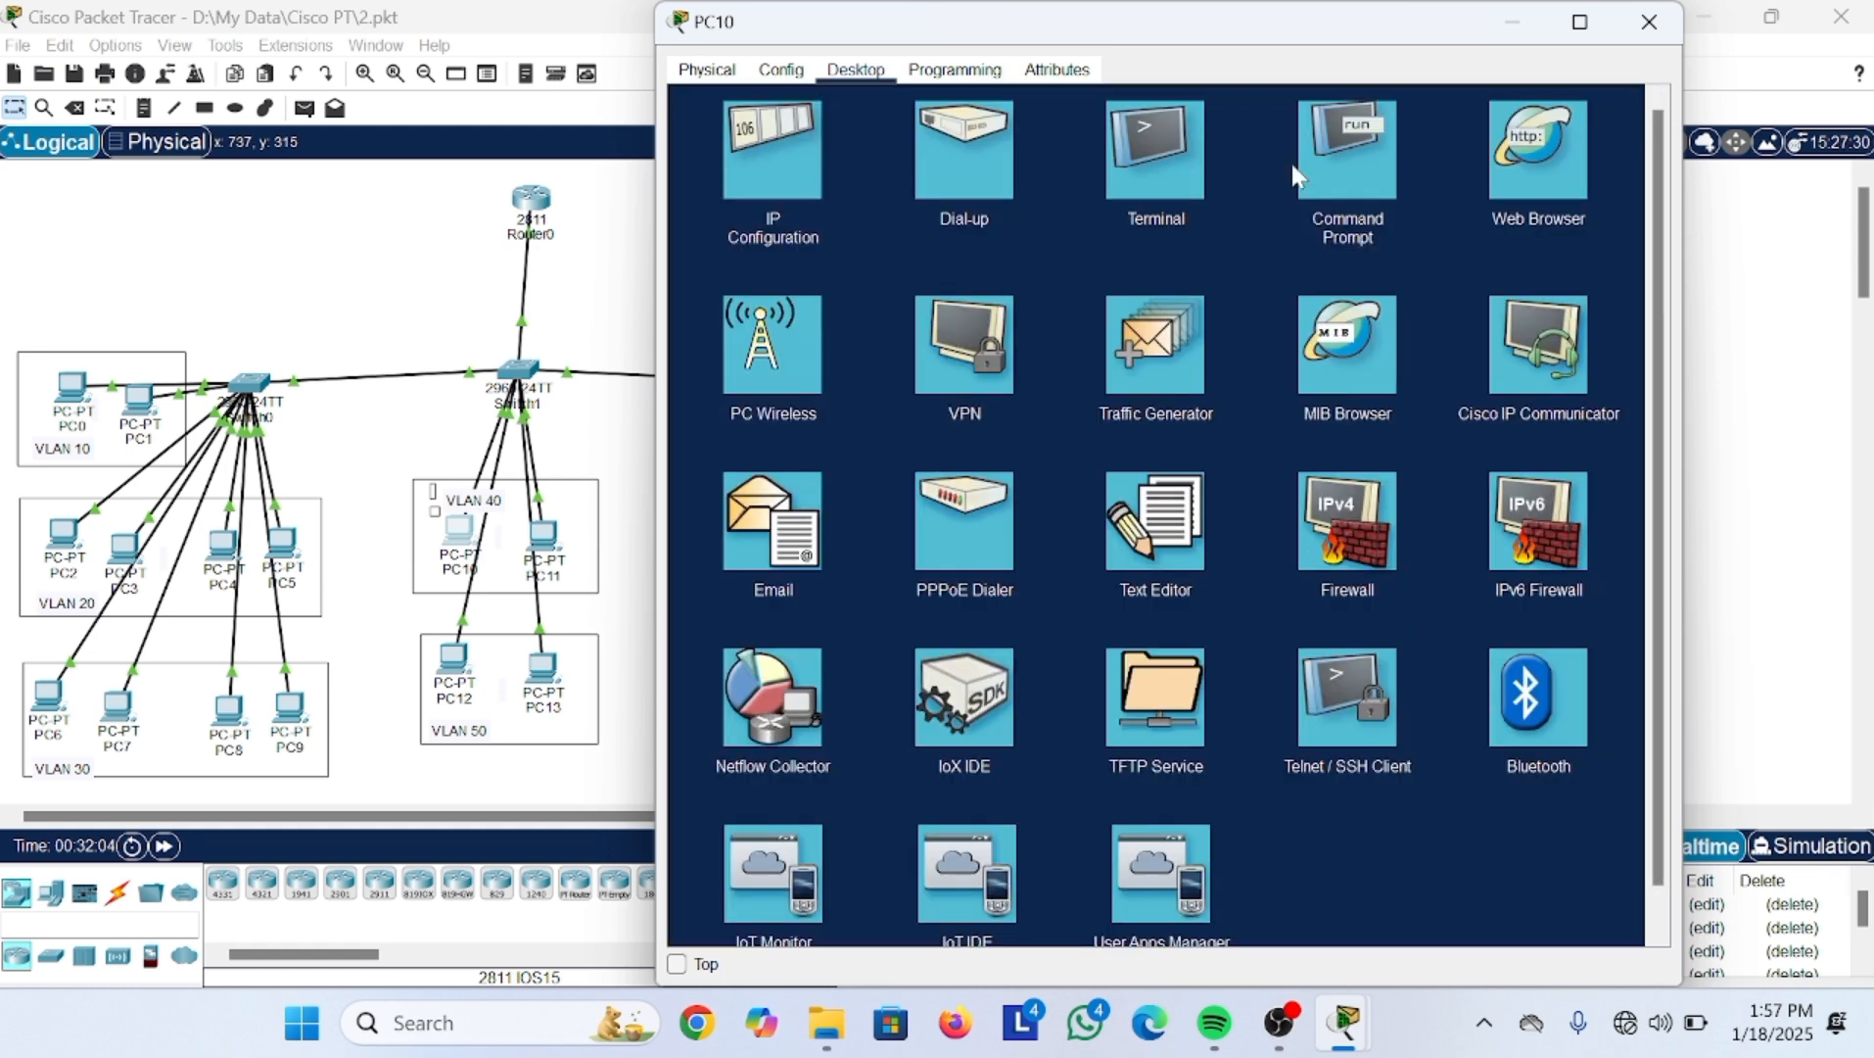
# Step: Start a Telnet connection from PC10 to host 20.20.20.1
pyautogui.click(1324, 744)
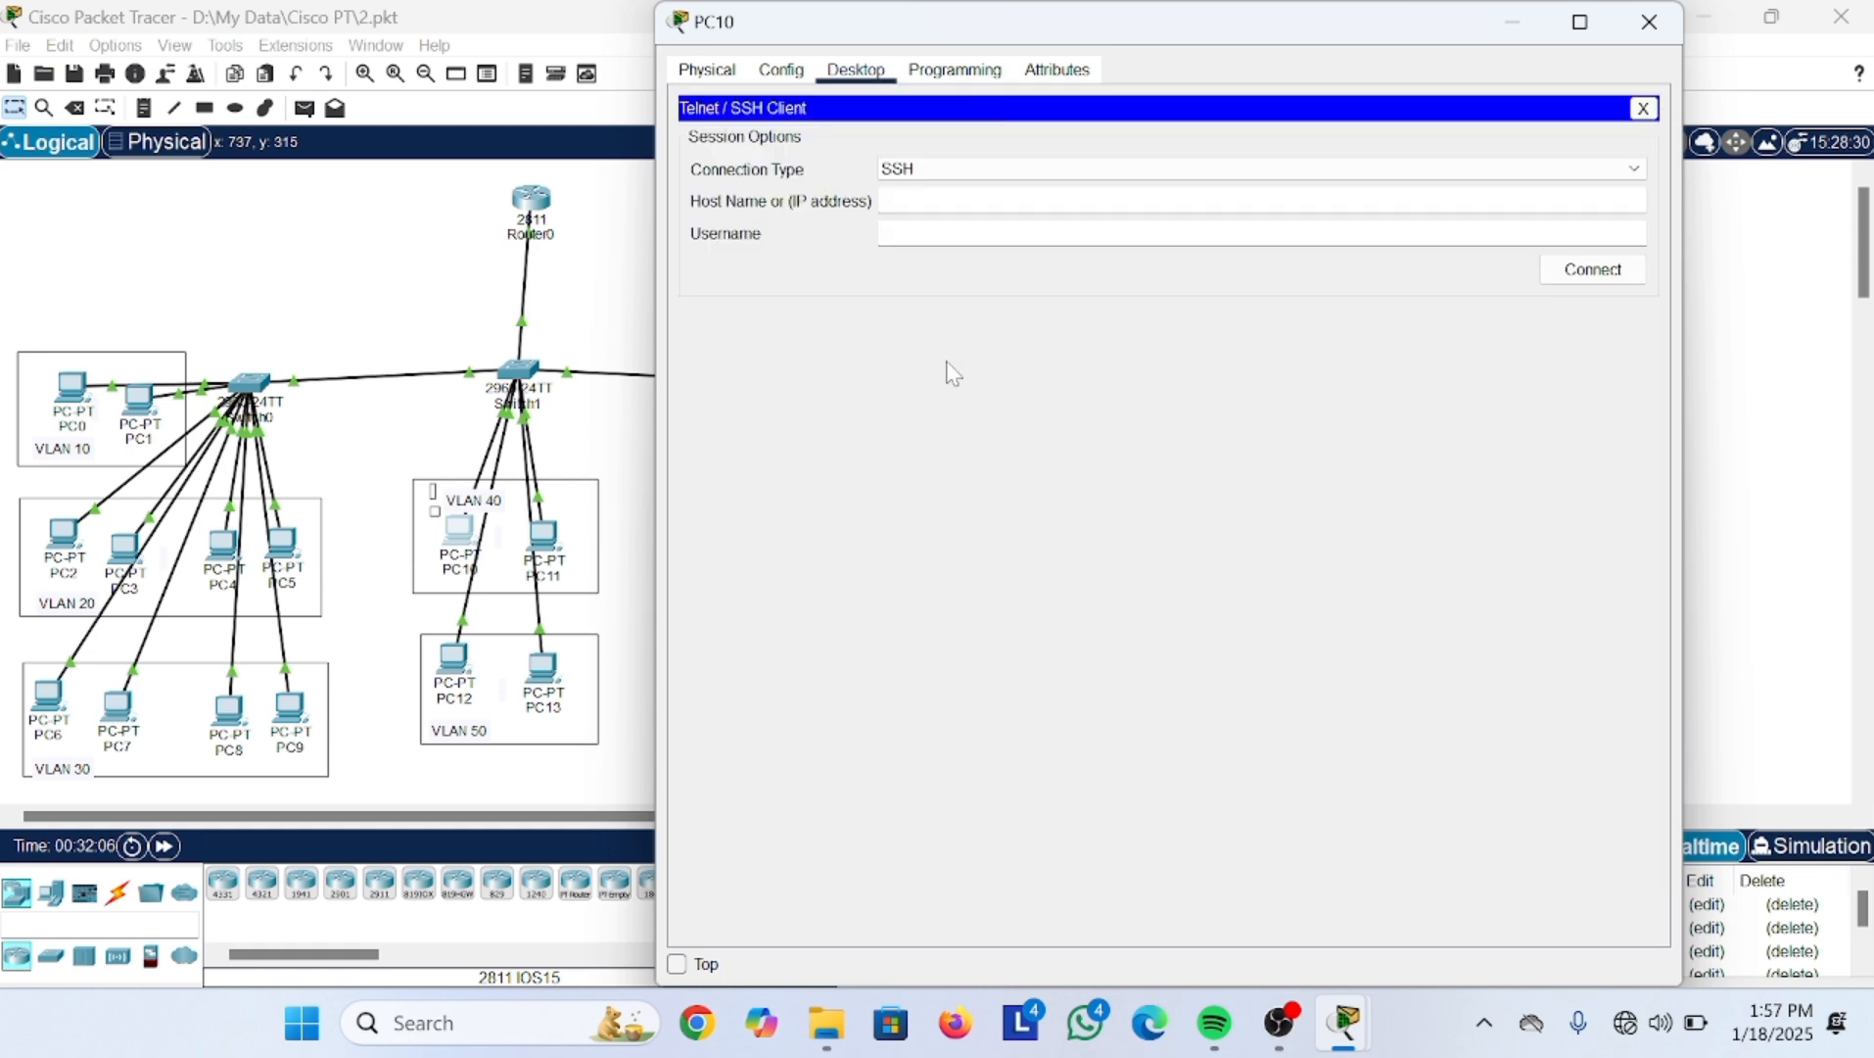
pyautogui.click(958, 170)
pyautogui.click(946, 207)
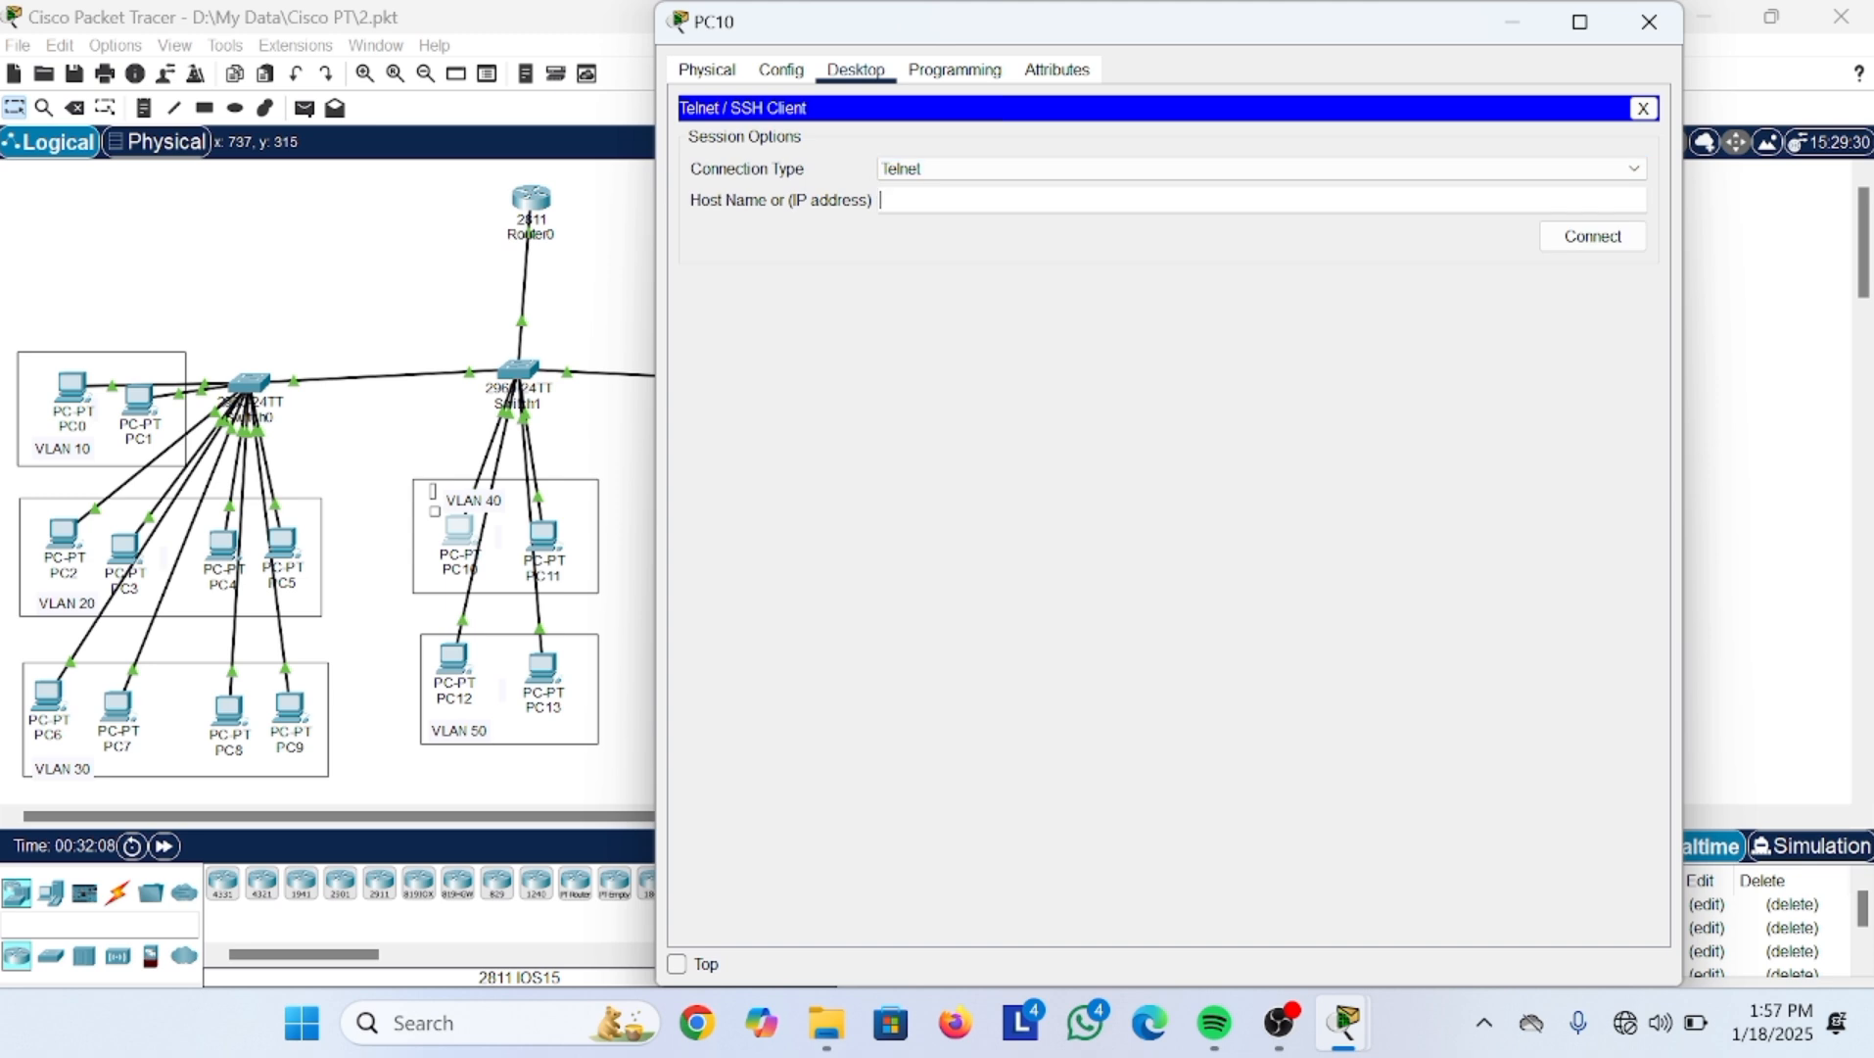
pyautogui.write('20.20.20.1')
pyautogui.click(1614, 238)
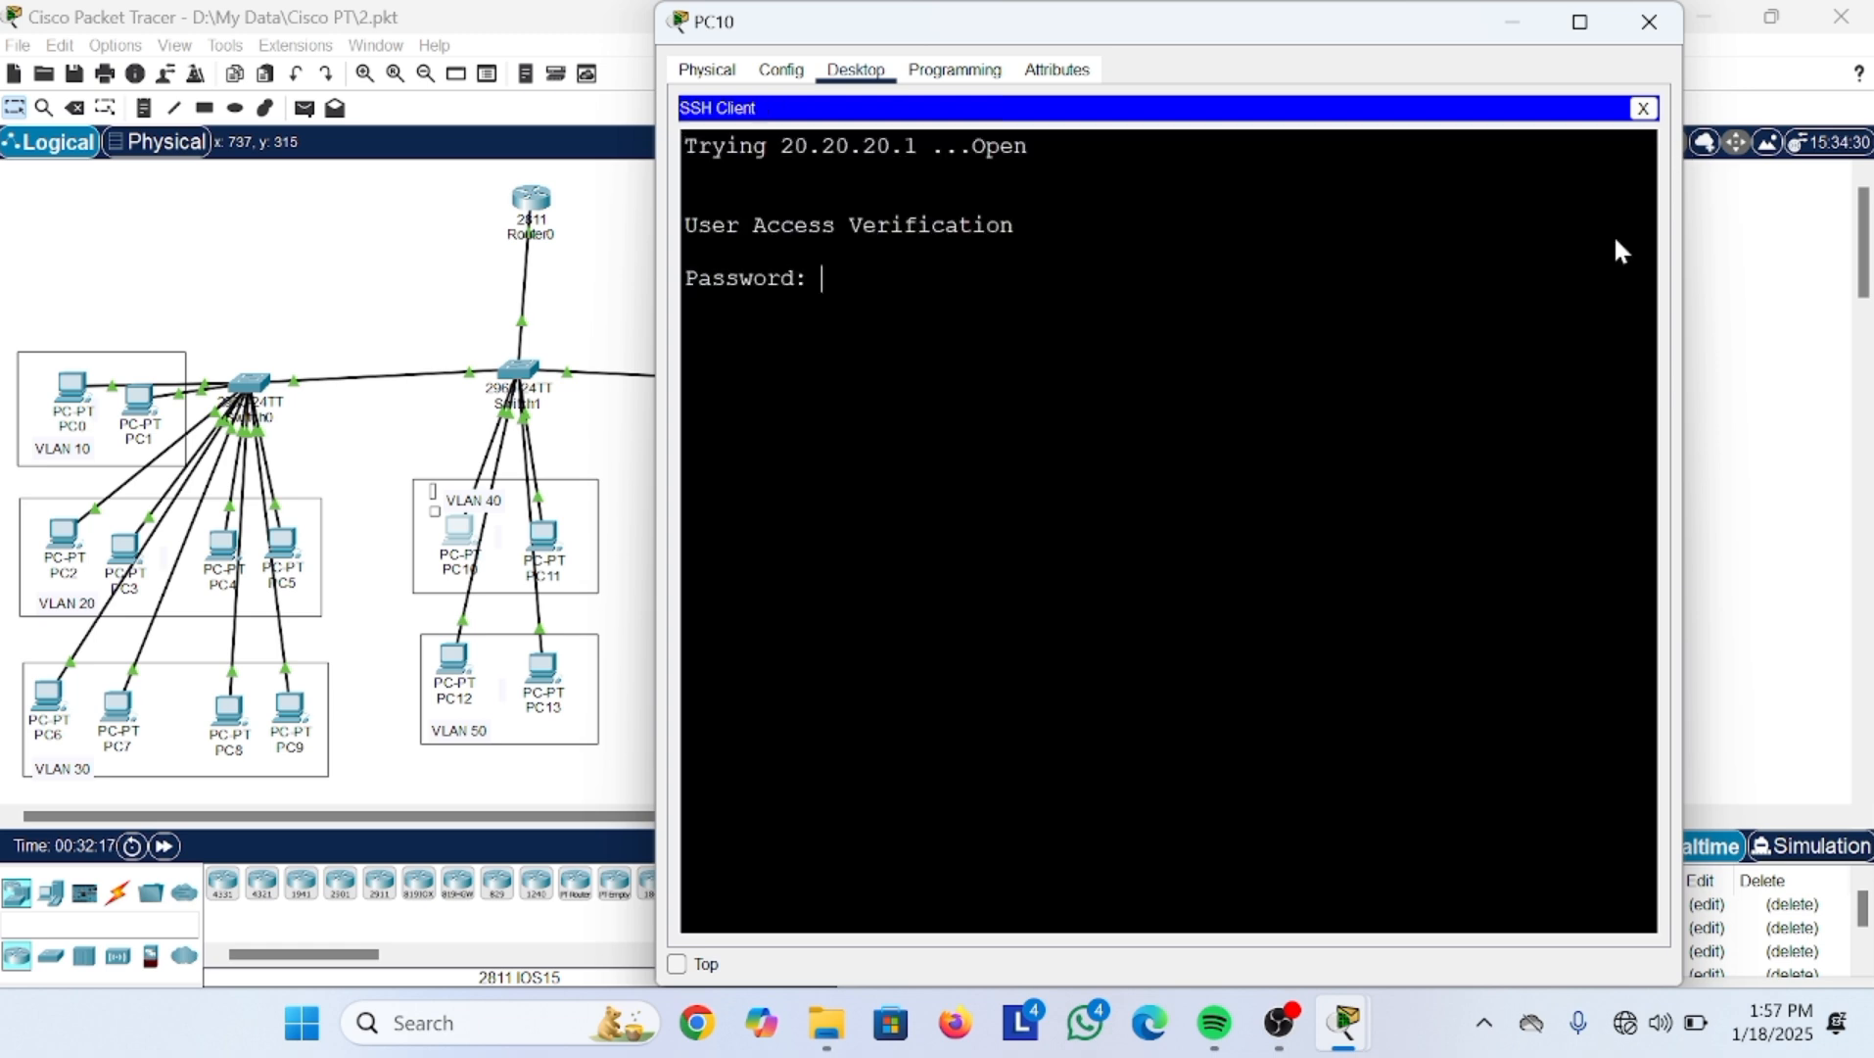
# Step: Log in from PC10, reach privileged mode with the enable secret, and run conf t
pyautogui.press('Return')
pyautogui.write('er>e')
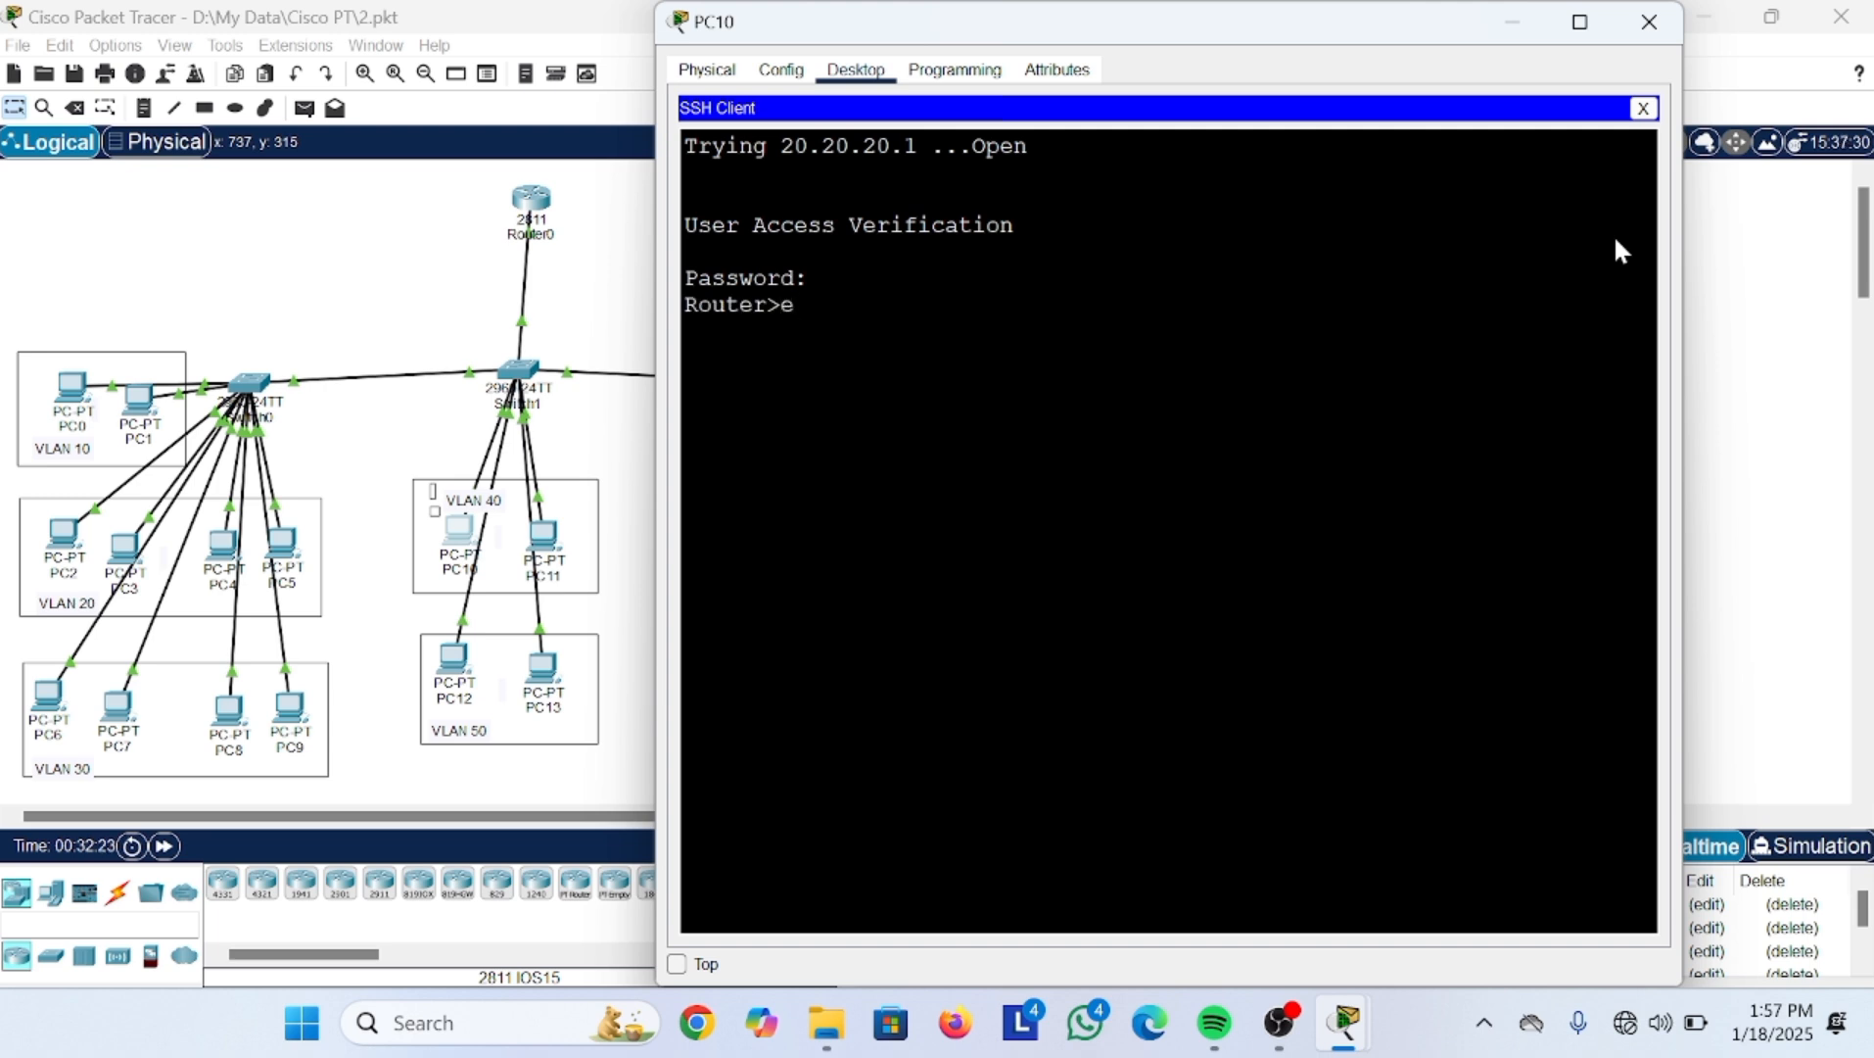
pyautogui.press('BackSpace')
pyautogui.write('ena')
pyautogui.press('BackSpace')
pyautogui.press('Return')
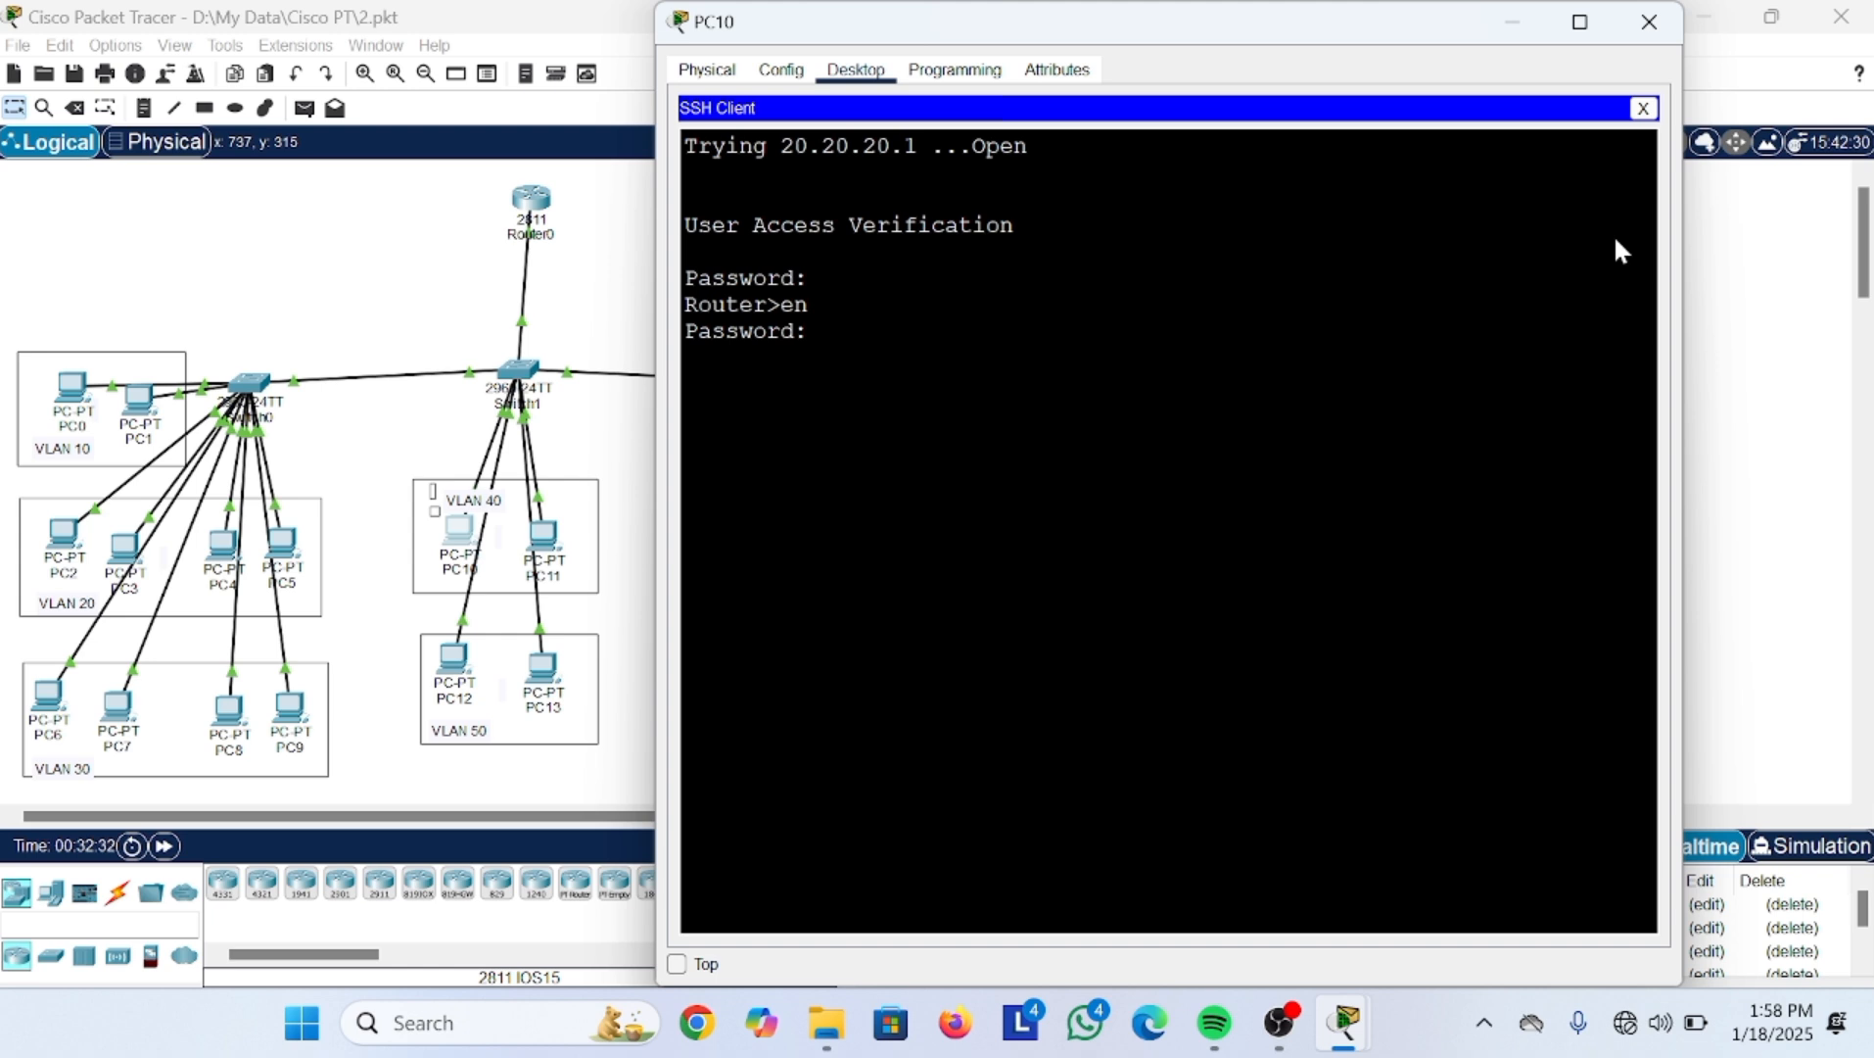
pyautogui.press('Return')
pyautogui.write('conf t')
pyautogui.press('Return')
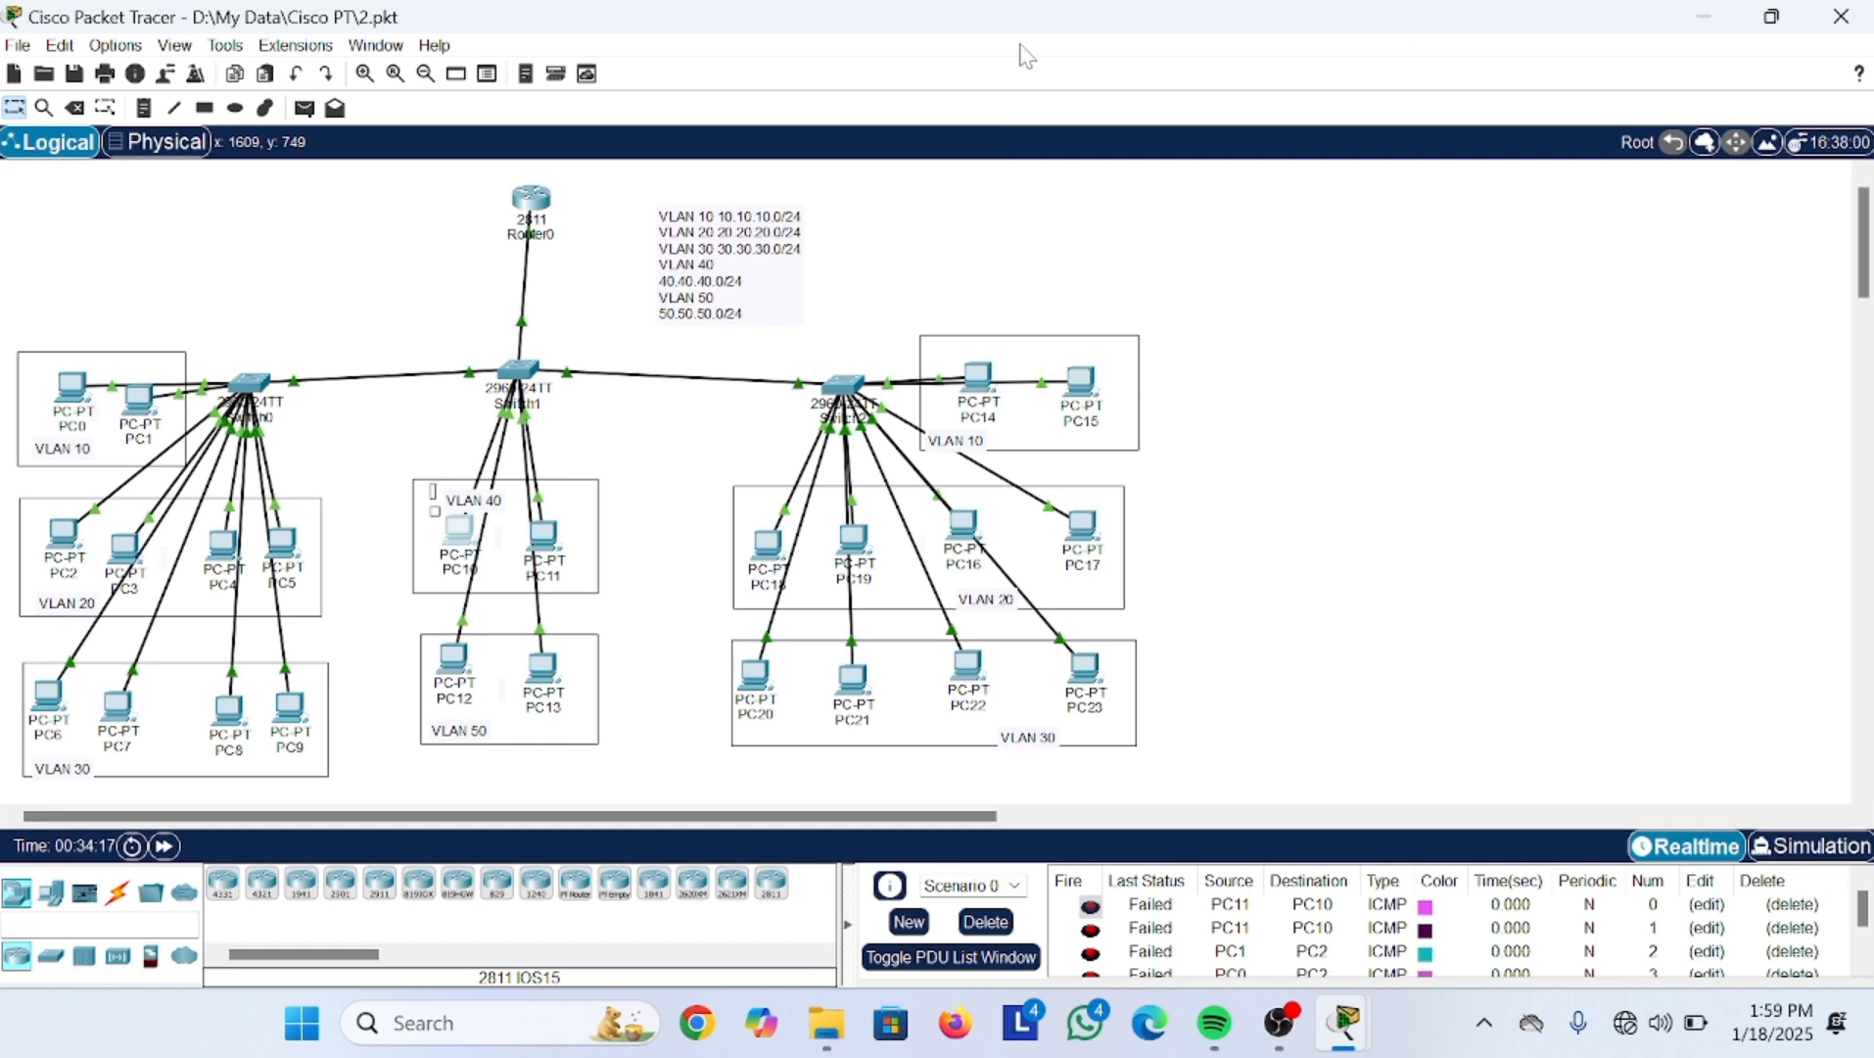
# Step: On Router0, create local user admin1 with a password, then begin typing line vty 0 2
pyautogui.click(538, 199)
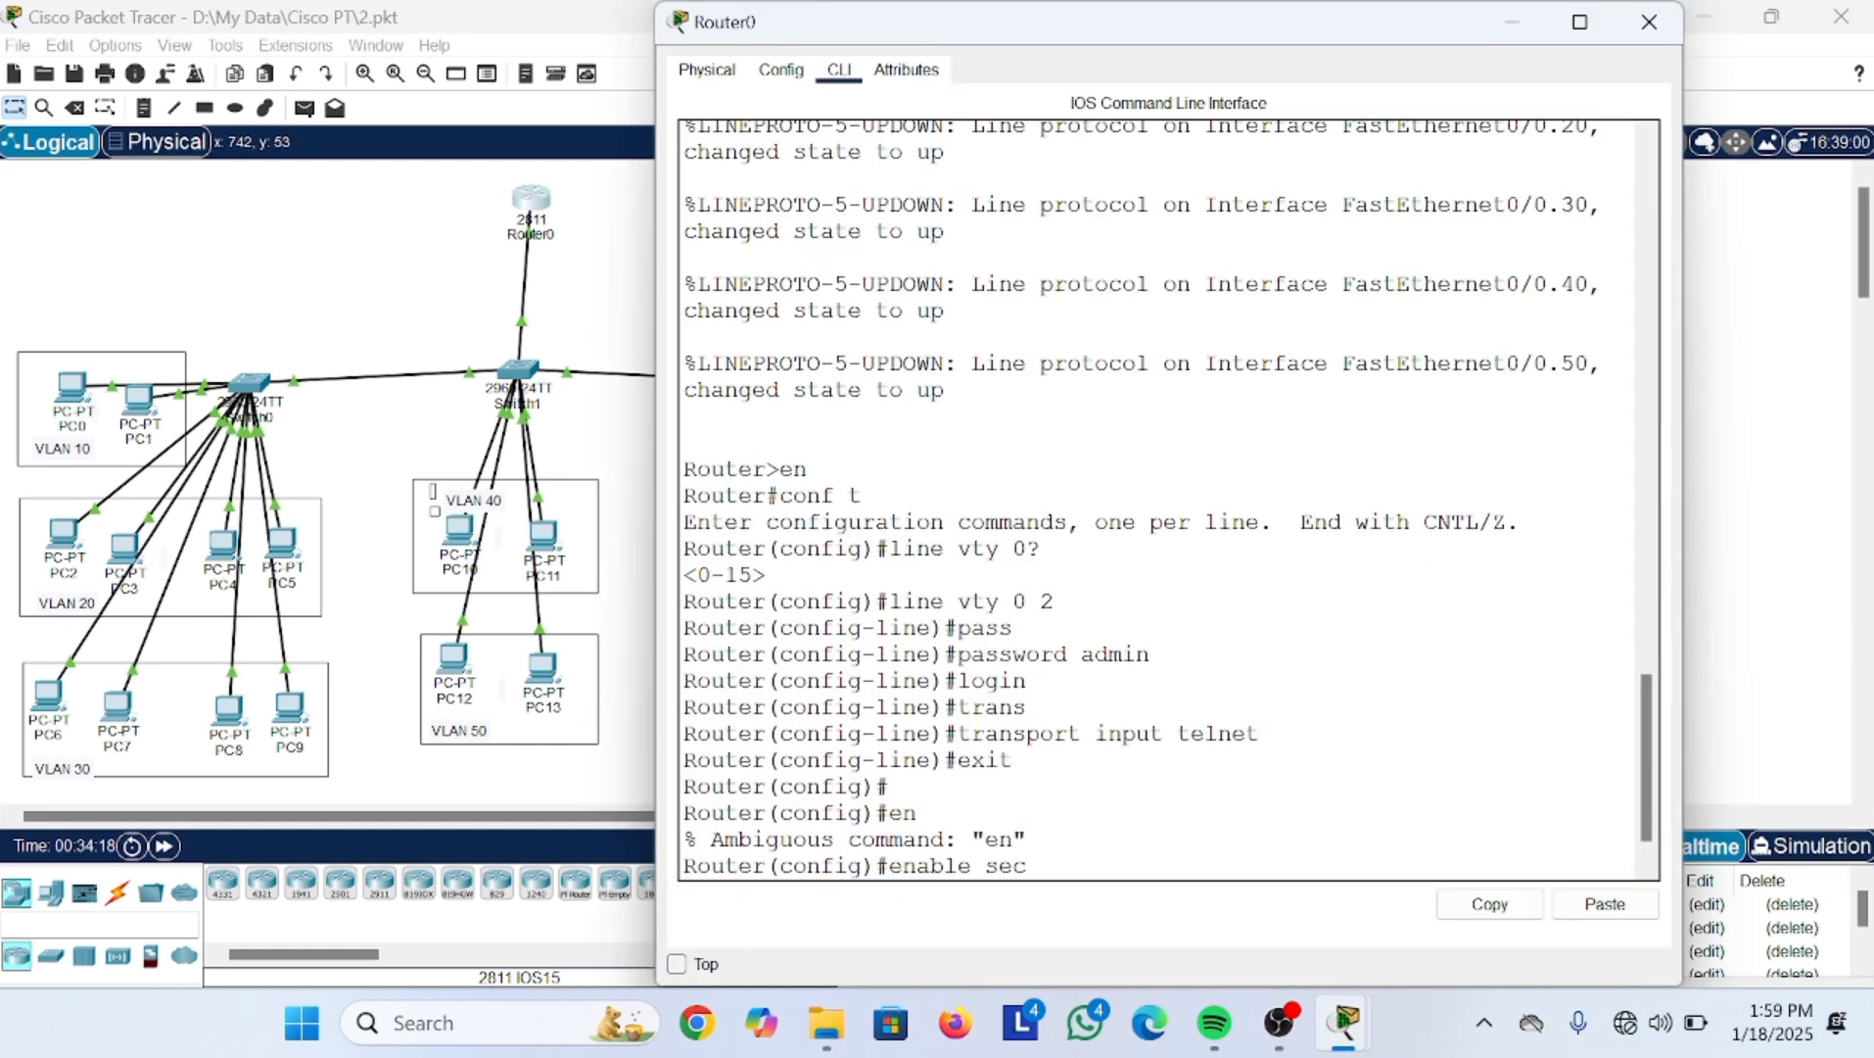
pyautogui.click(1014, 651)
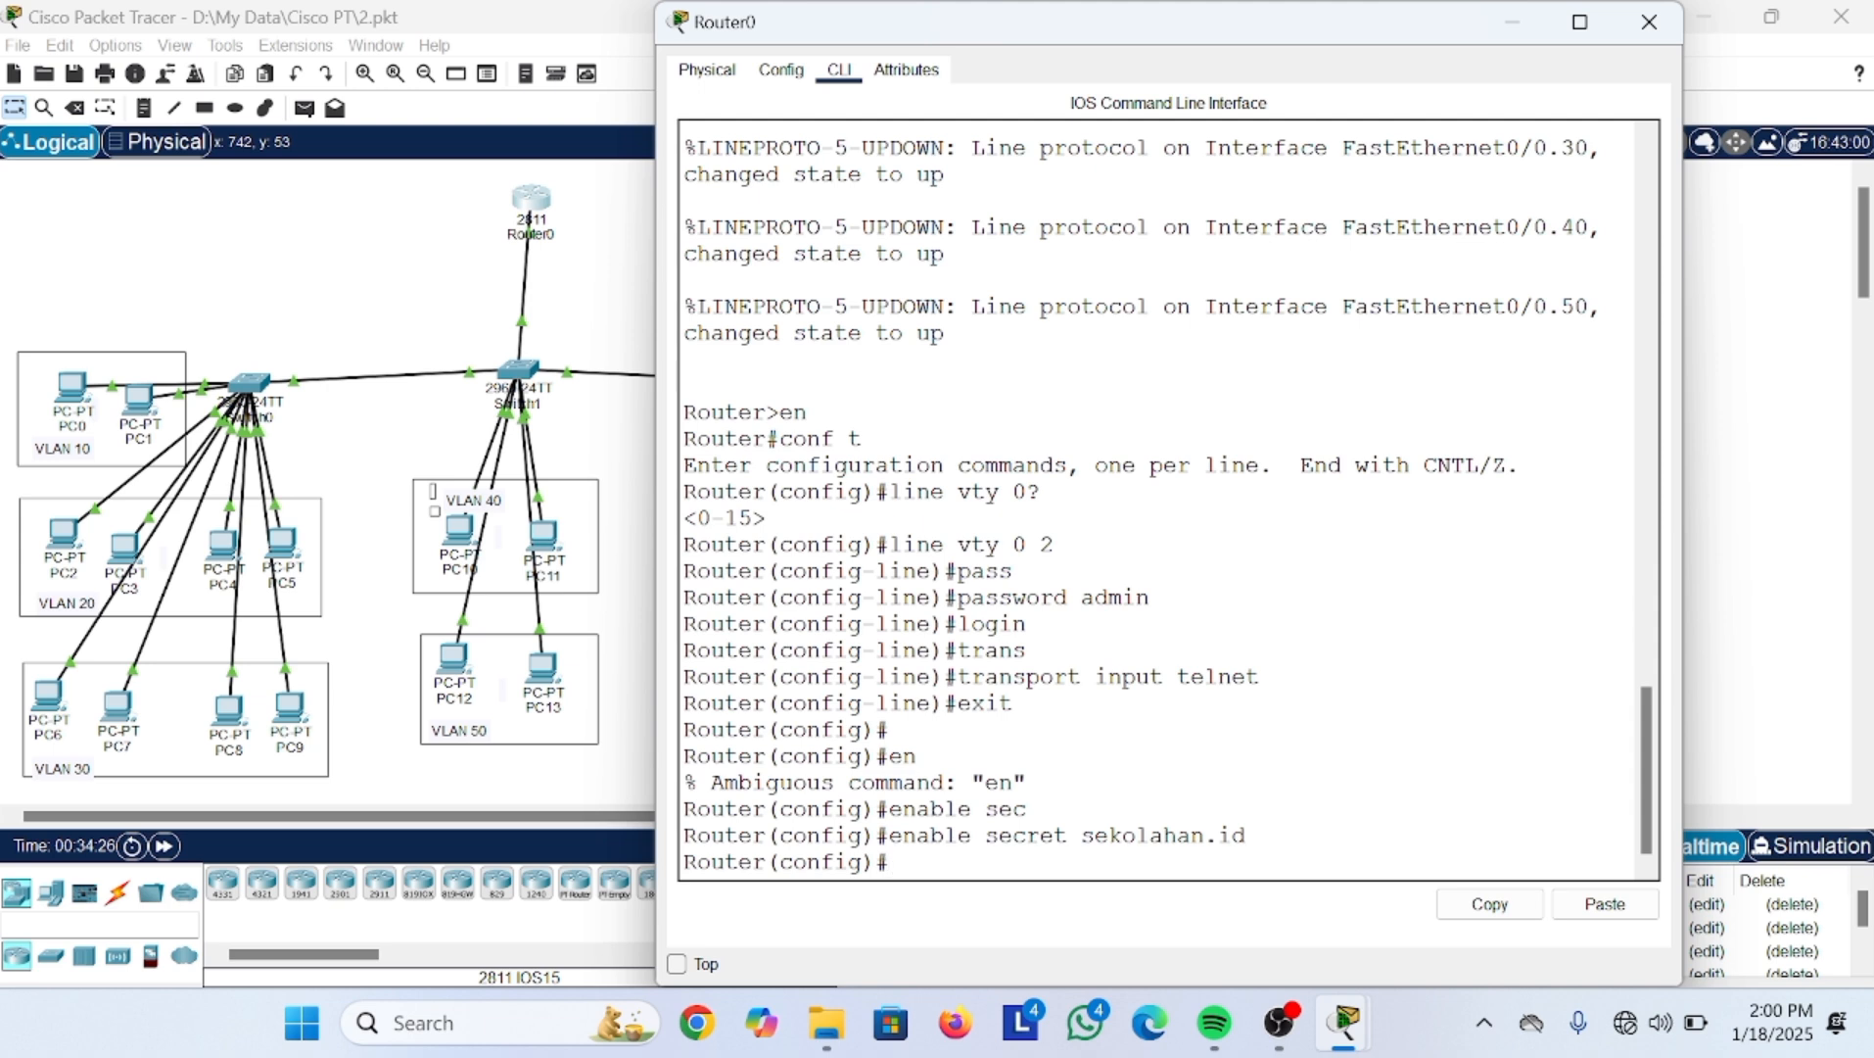
pyautogui.write('username')
pyautogui.press('BackSpace')
pyautogui.press('BackSpace')
pyautogui.press('BackSpace')
pyautogui.press('BackSpace')
pyautogui.press('Tab')
pyautogui.write('a')
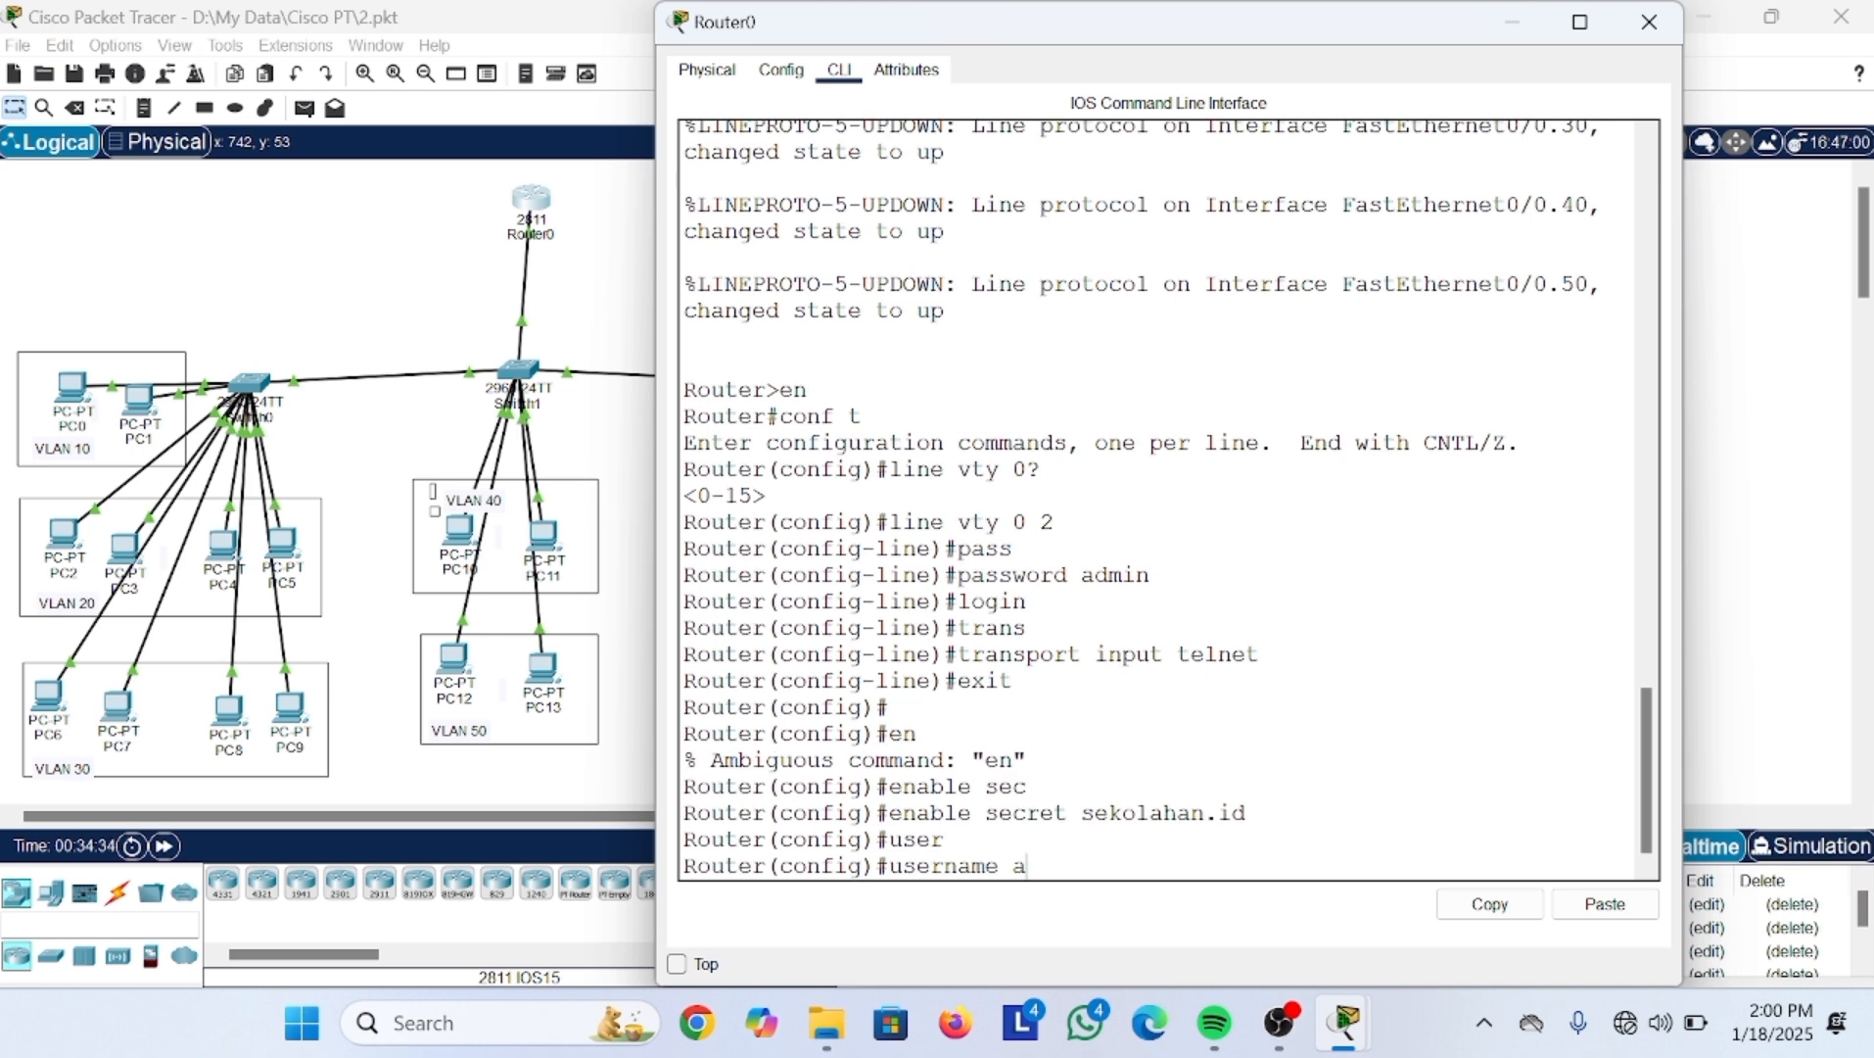
pyautogui.write('dmin1 pass')
pyautogui.press('Tab')
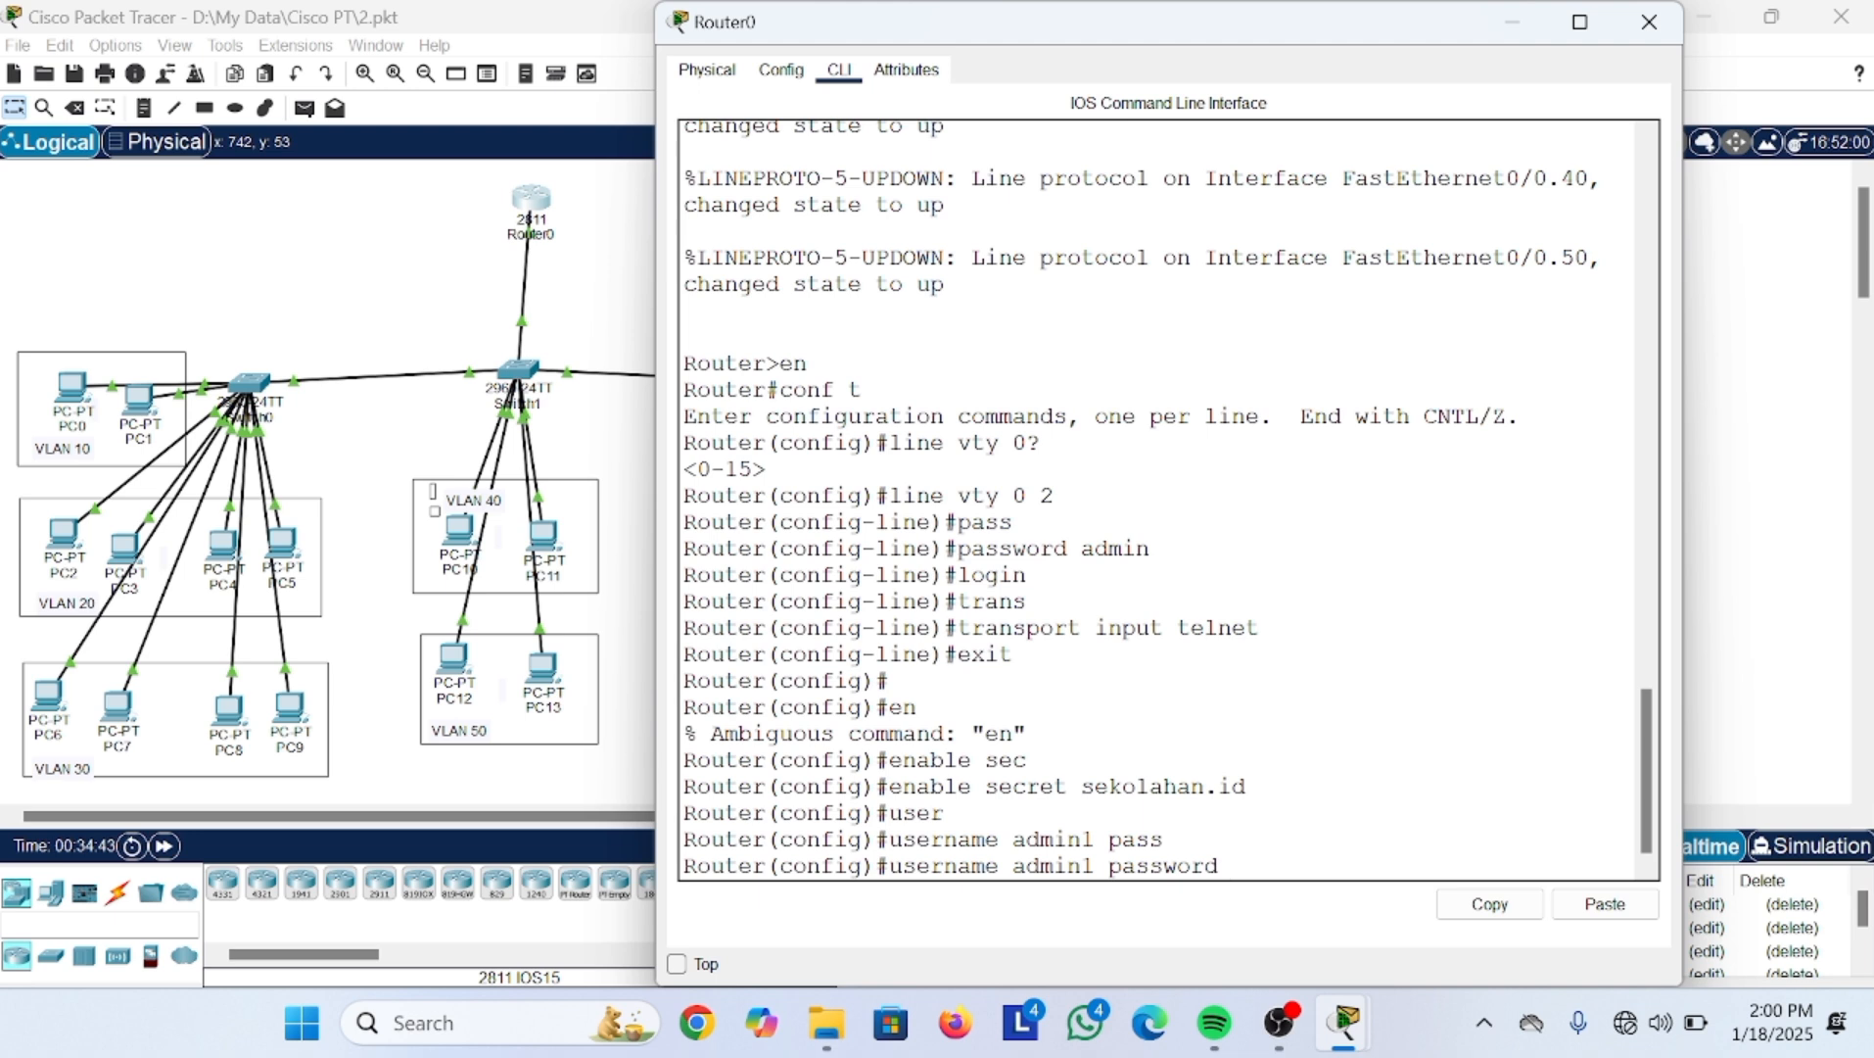
pyautogui.write('admin1')
pyautogui.press('Return')
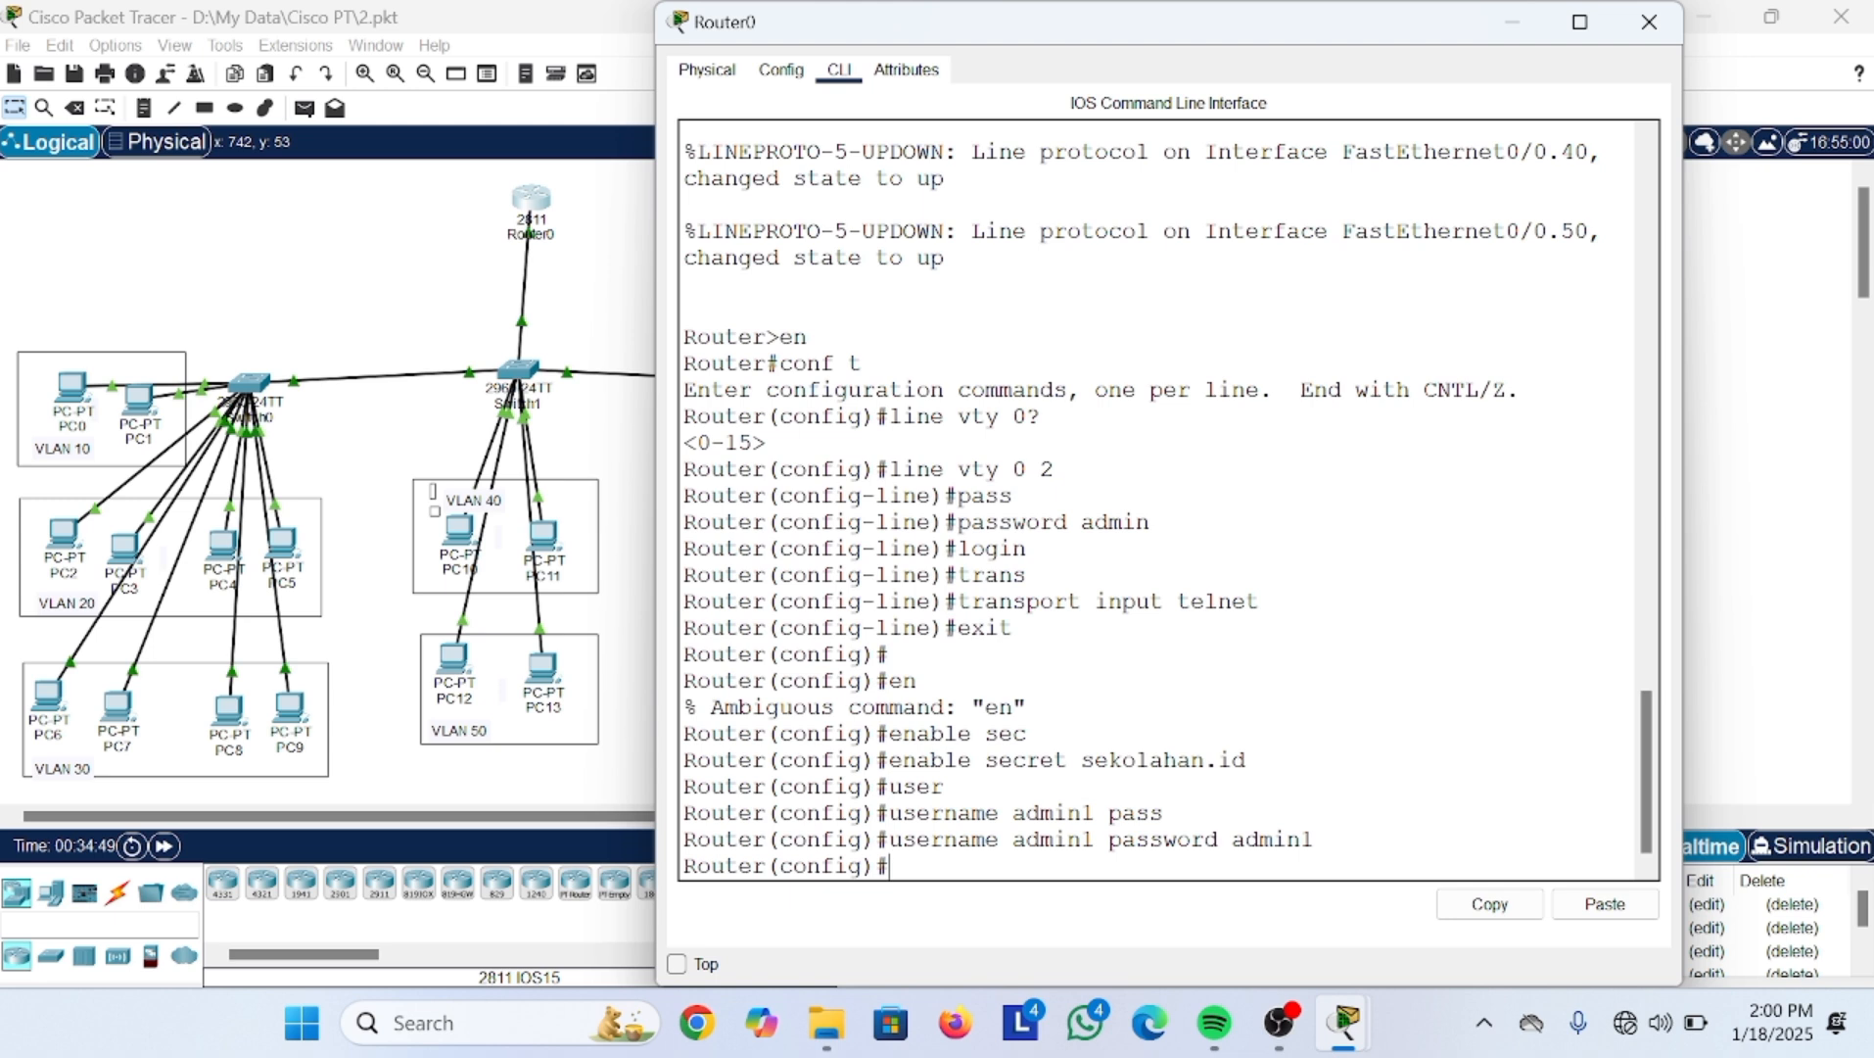
pyautogui.write('line v')
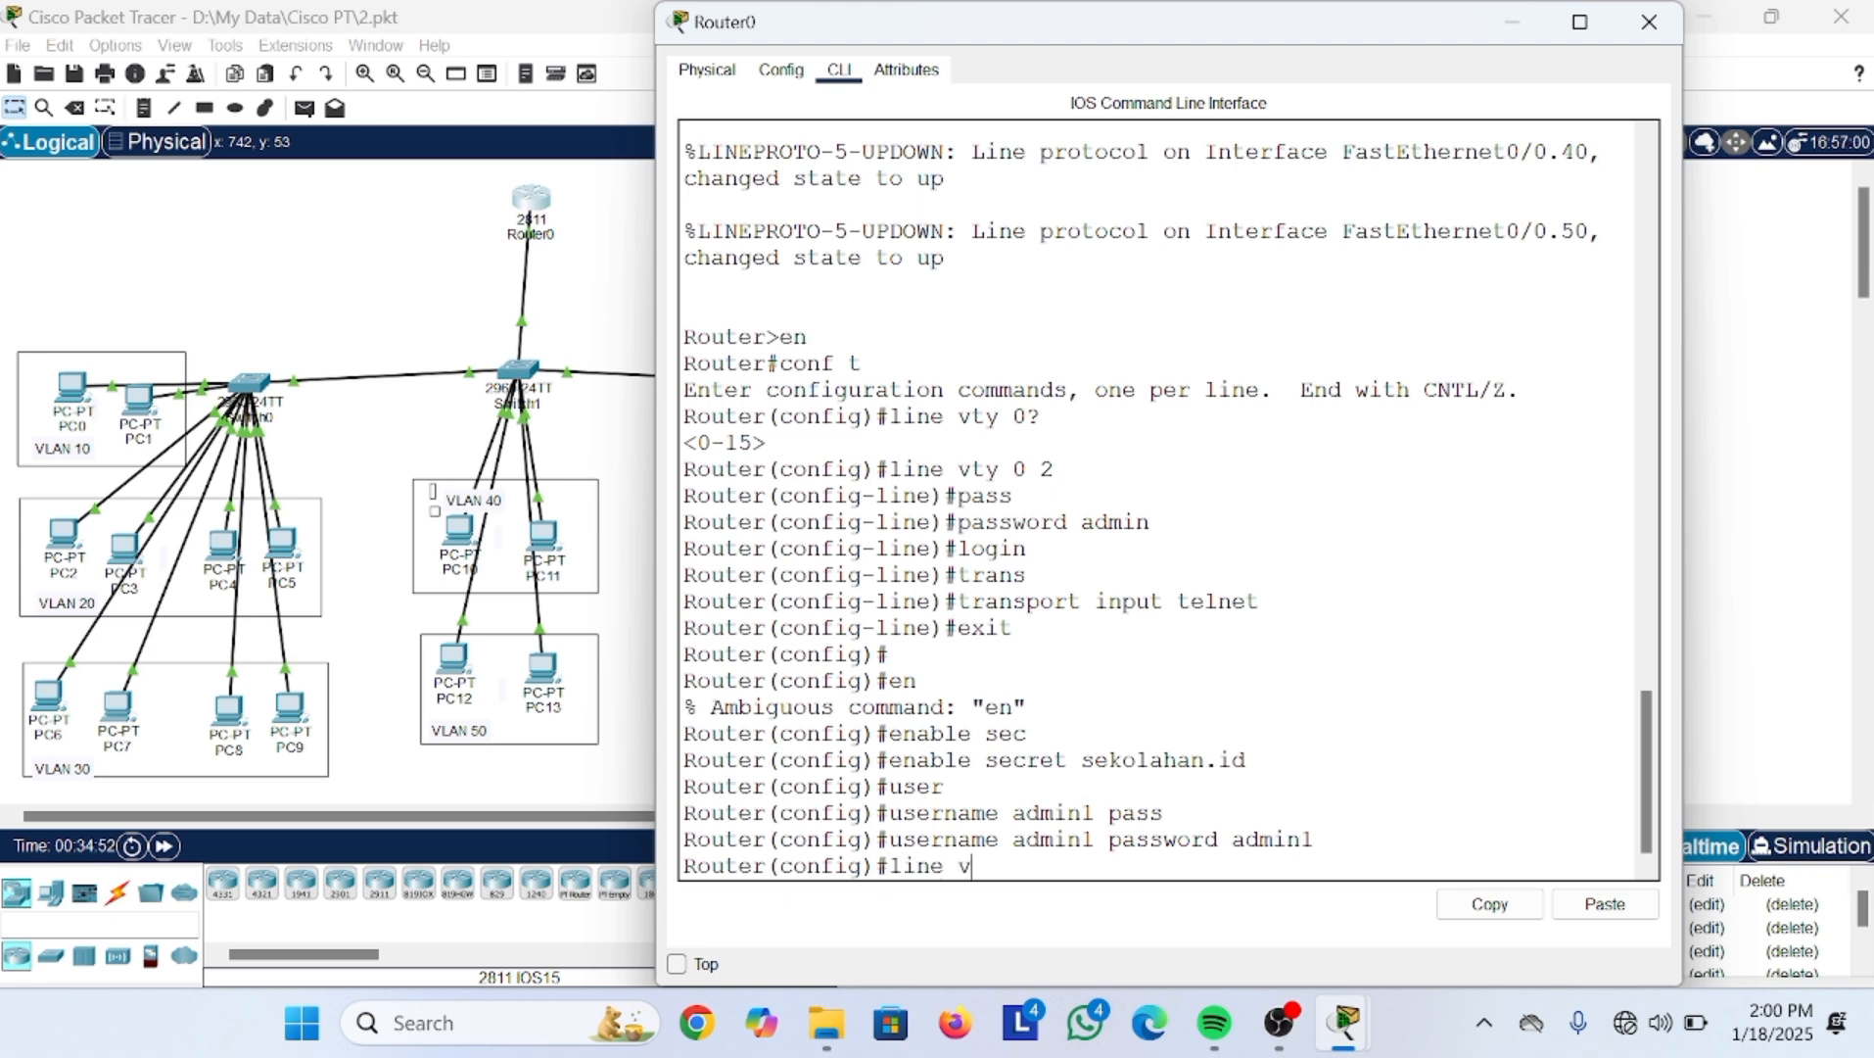
pyautogui.write('ty 0 2')
# Step: Enter vty lines 0–2 configuration and apply login local
pyautogui.press('Return')
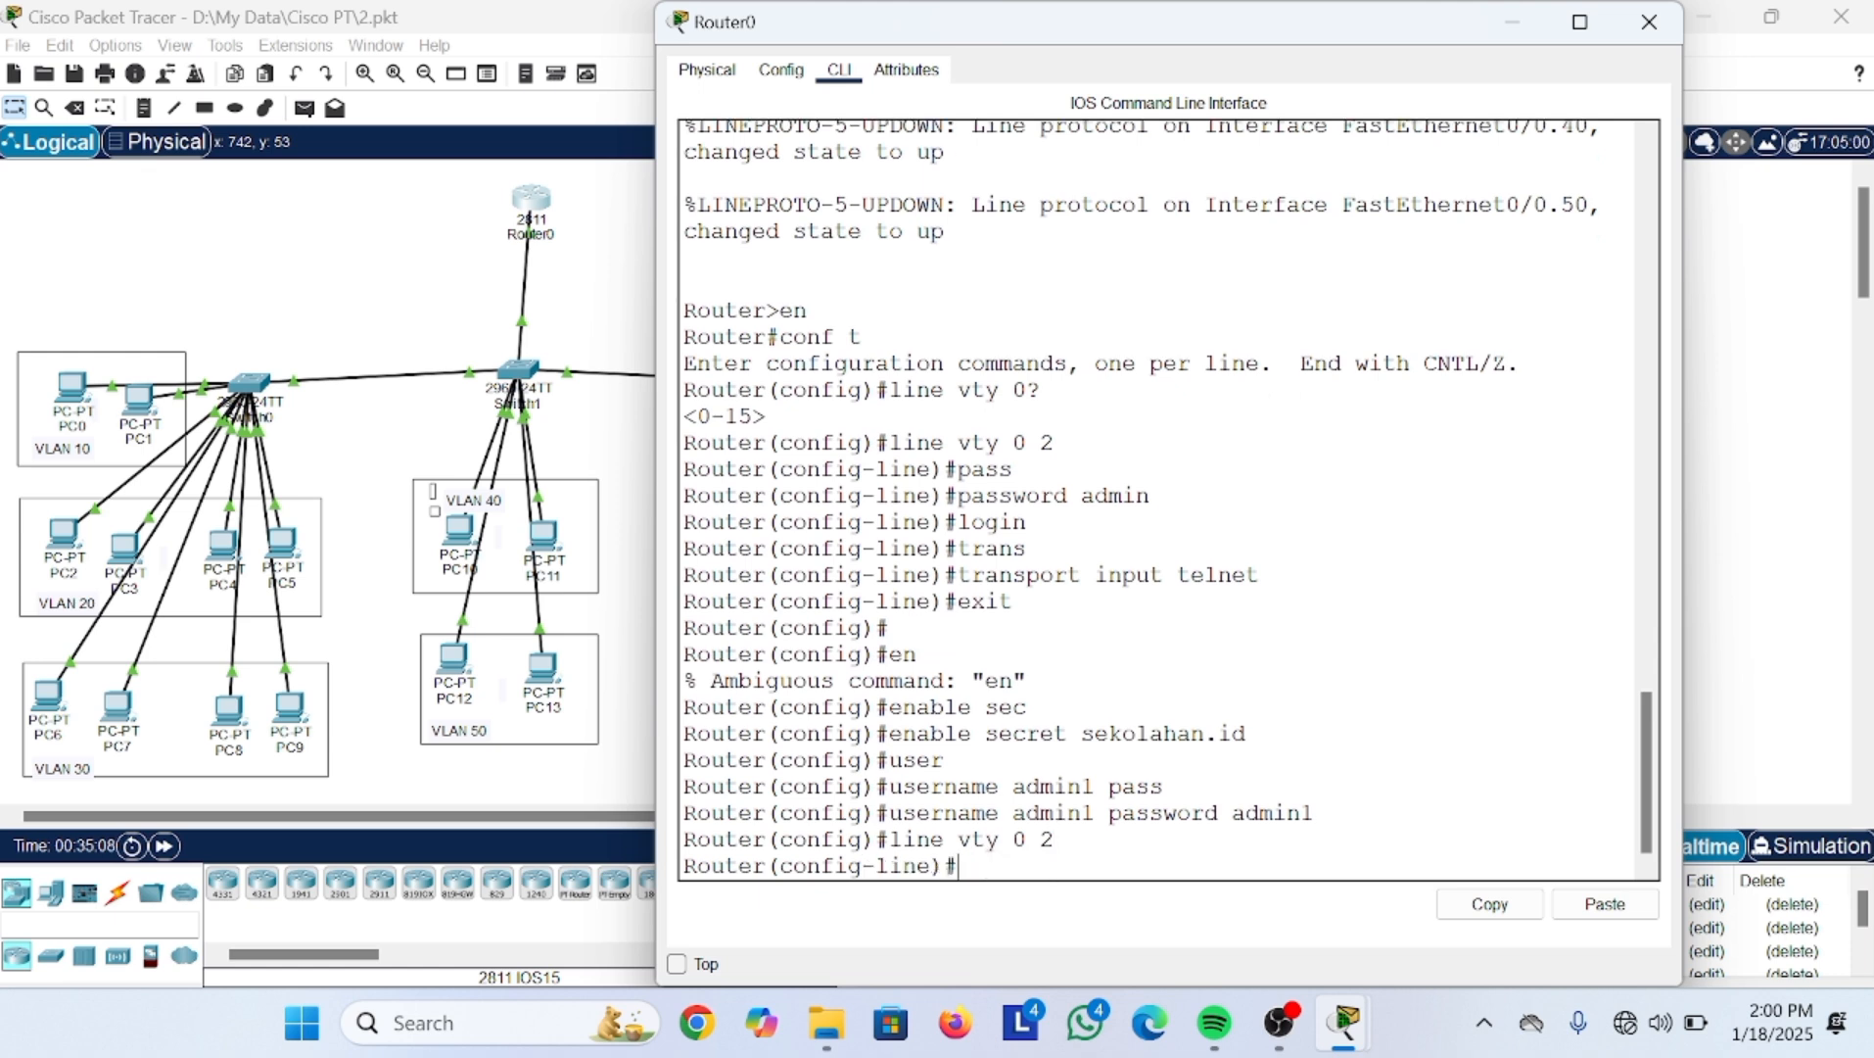
pyautogui.write('o')
pyautogui.press('BackSpace')
pyautogui.write('login')
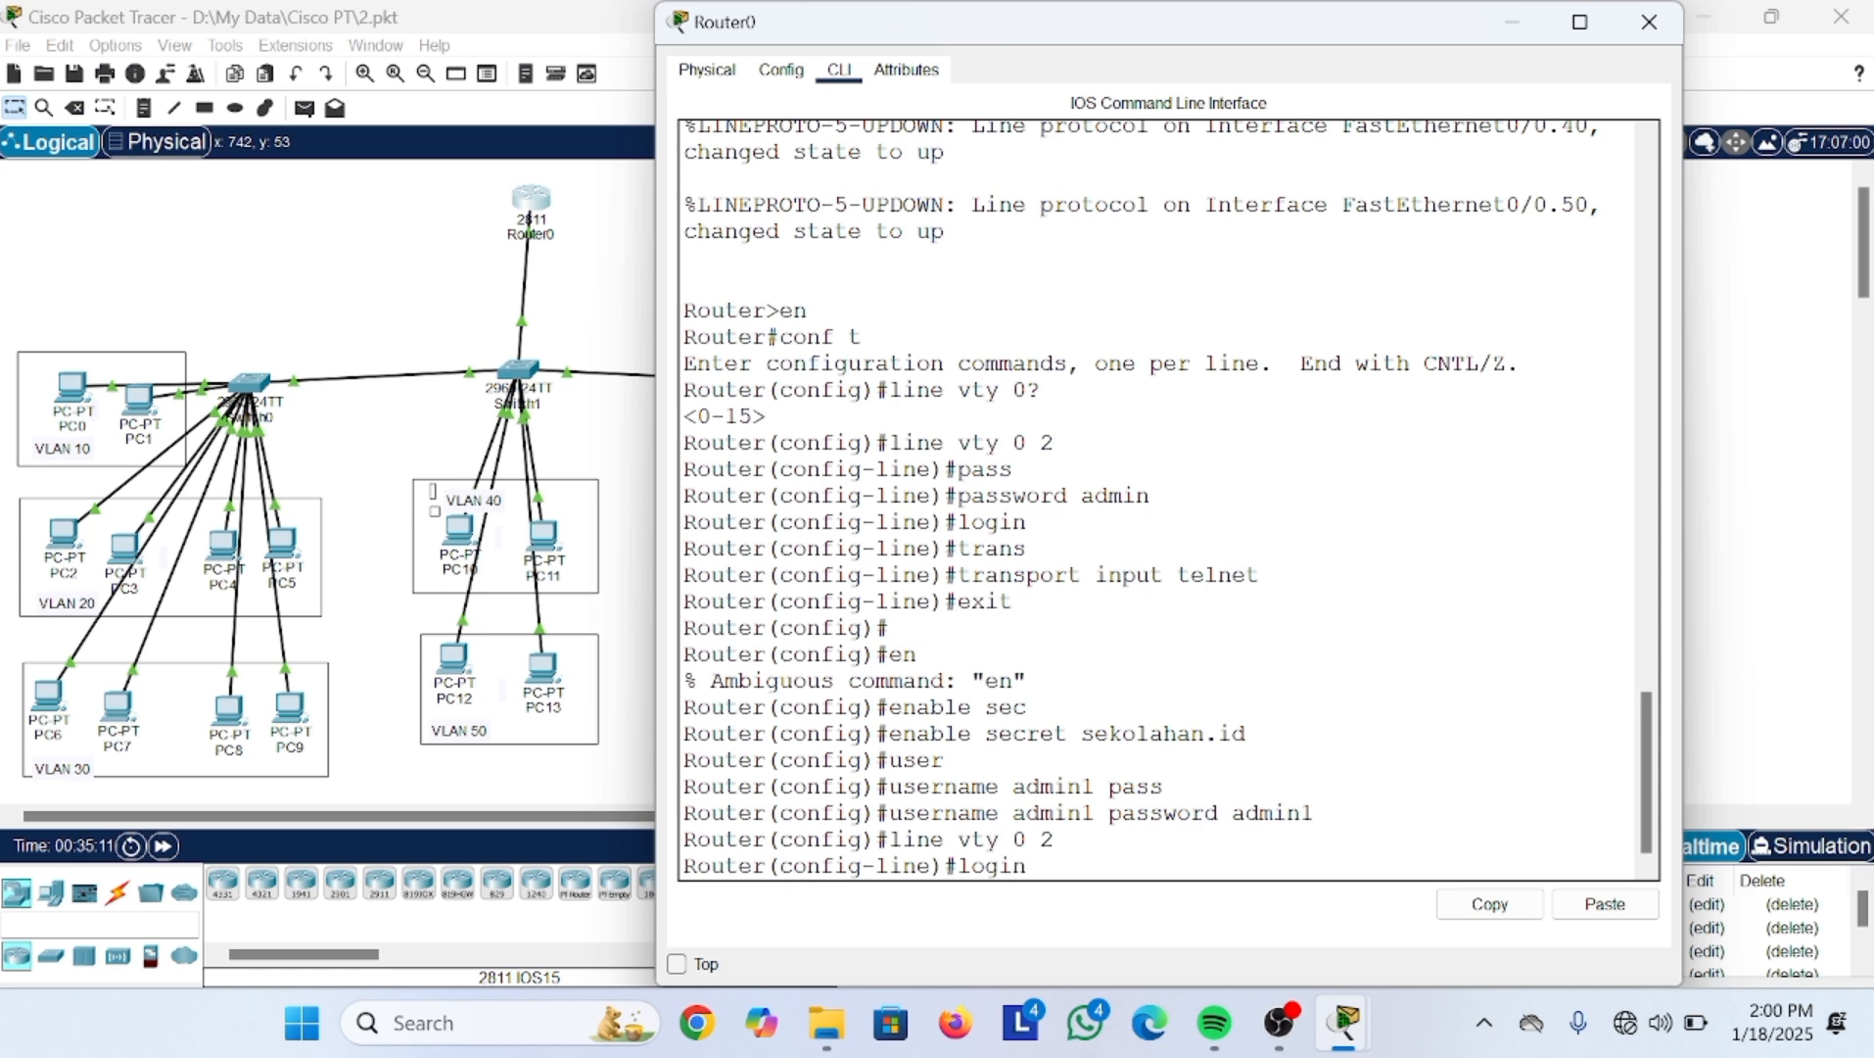
pyautogui.write(' local')
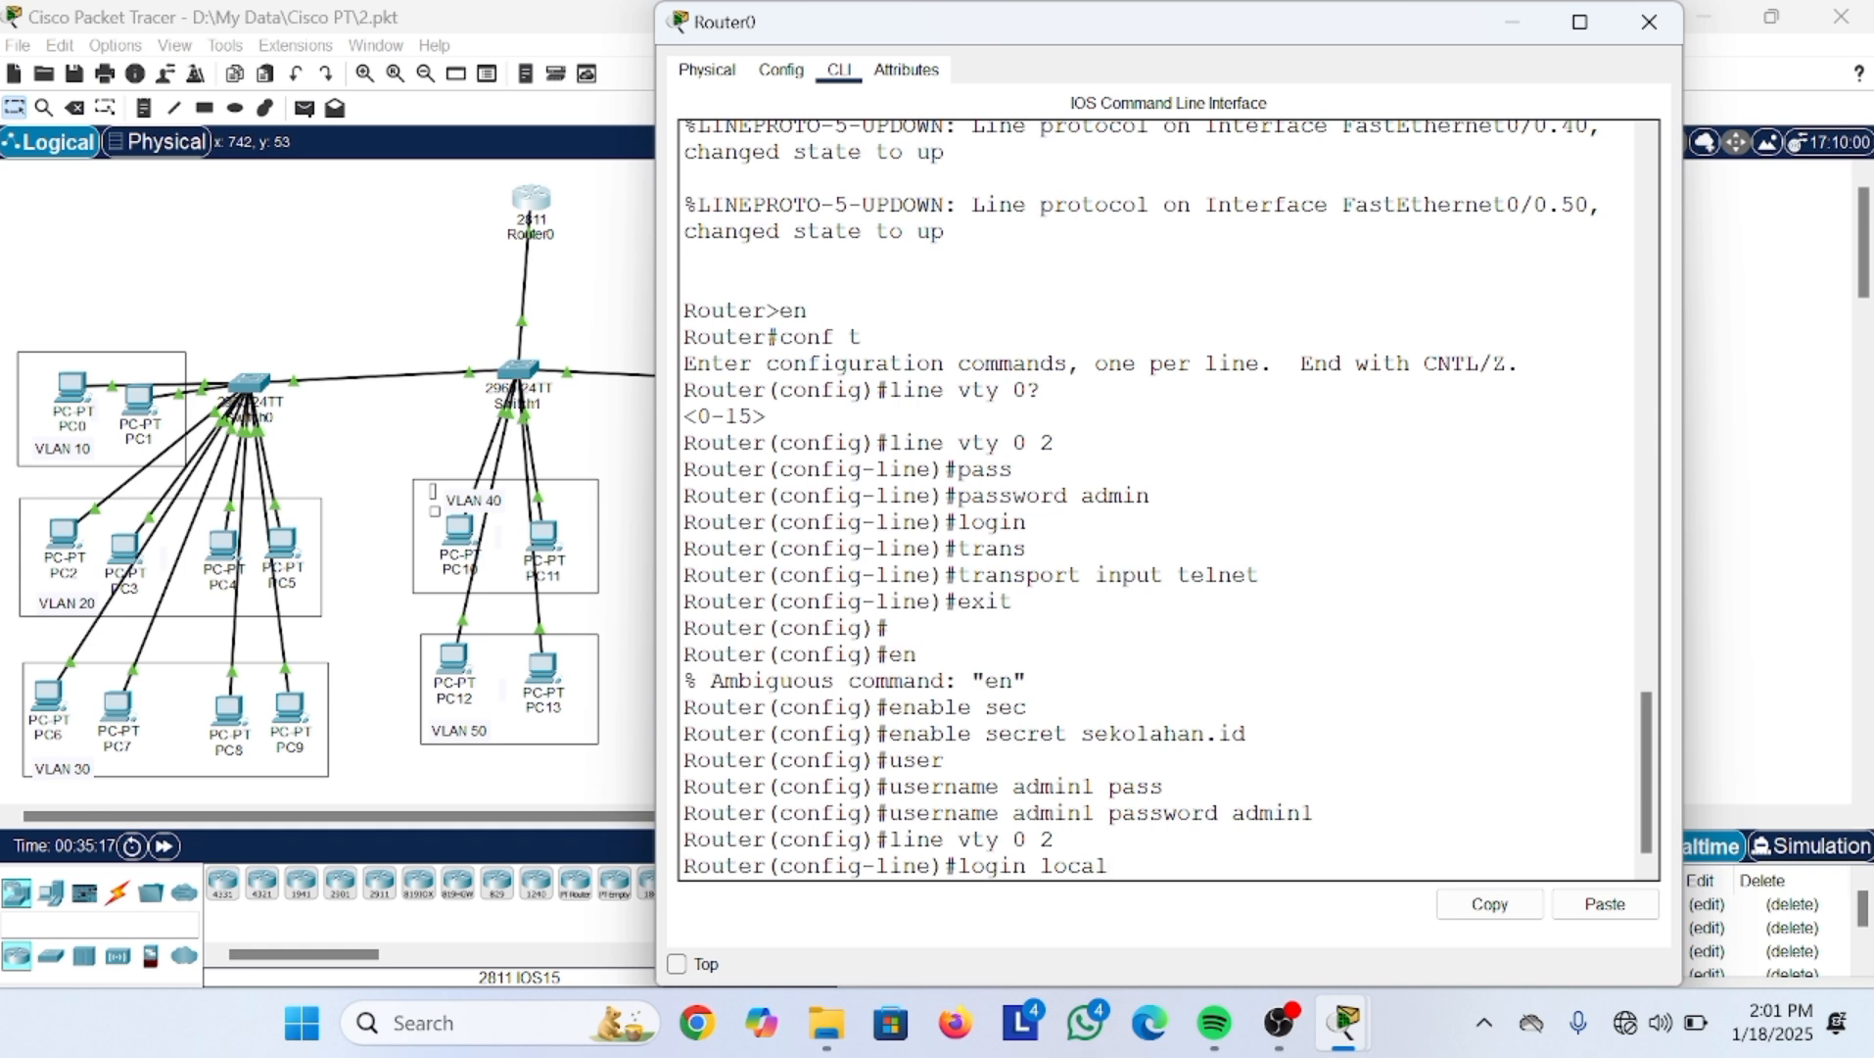
pyautogui.moveTo(957, 522); pyautogui.dragTo(1027, 522)
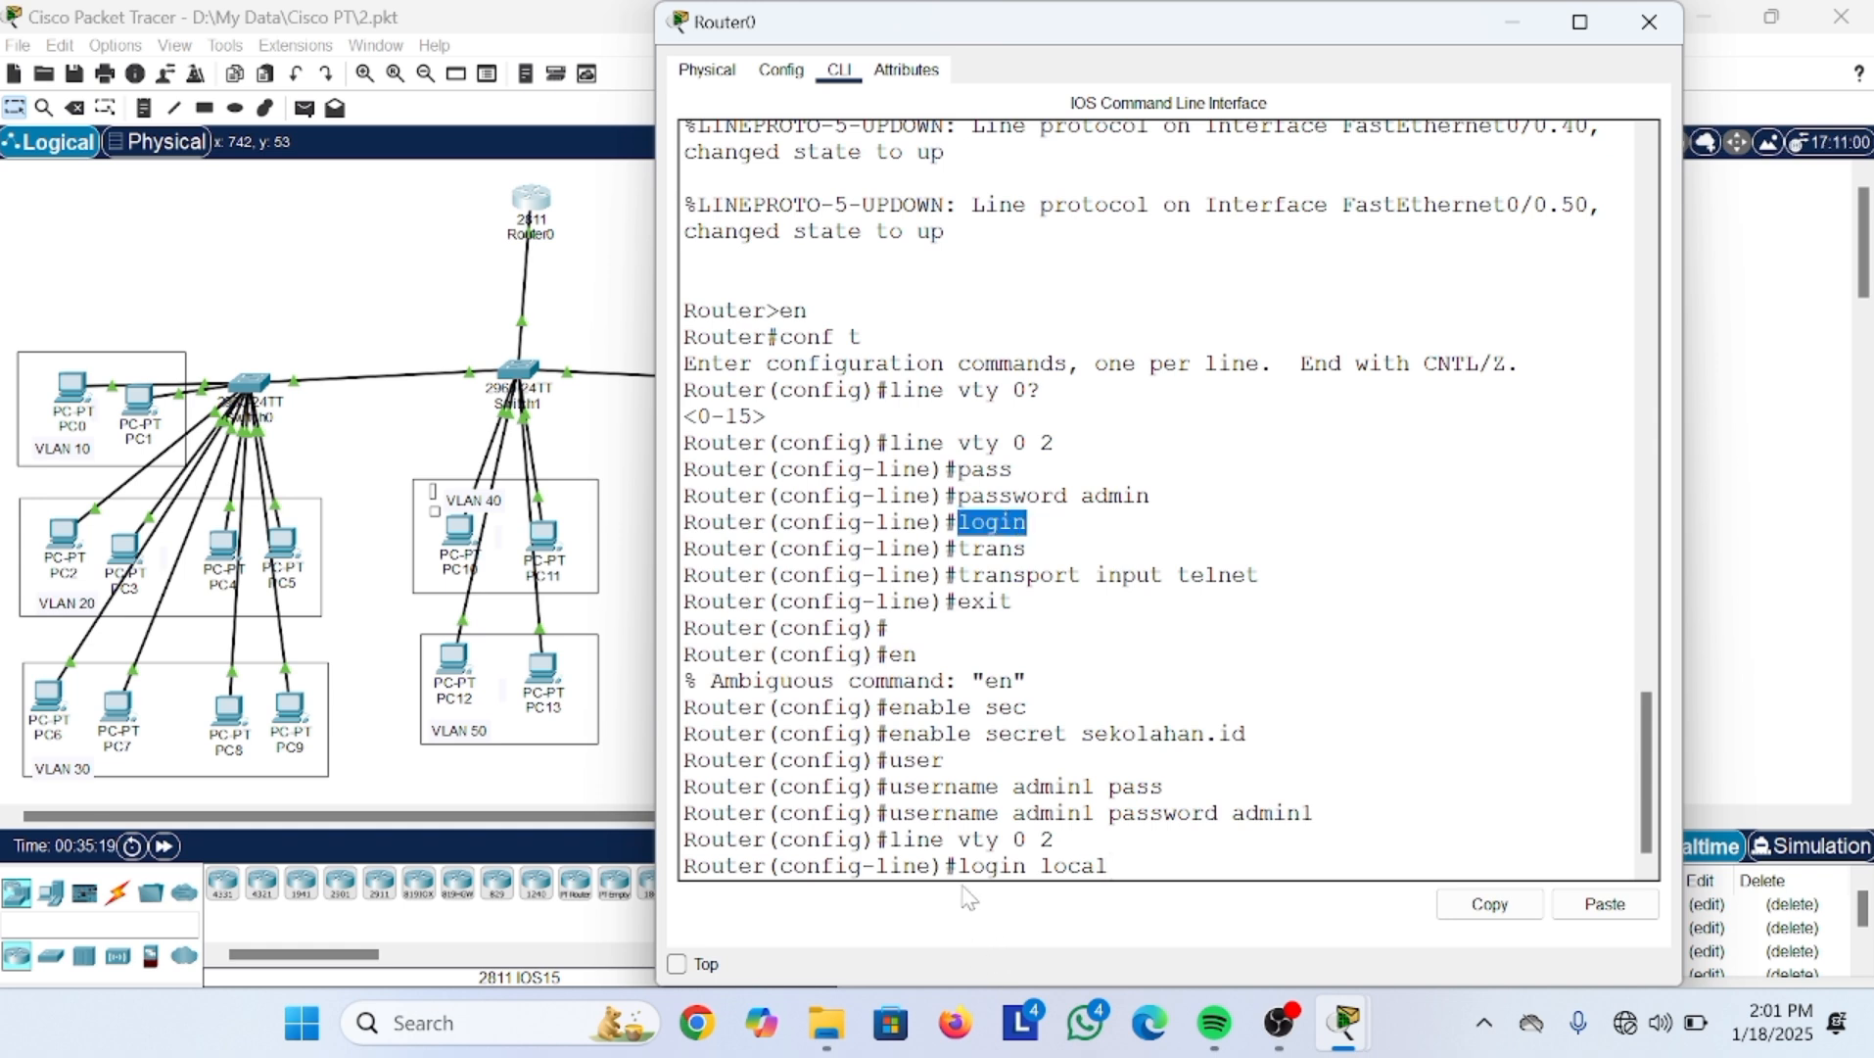
pyautogui.moveTo(957, 866); pyautogui.dragTo(1110, 865)
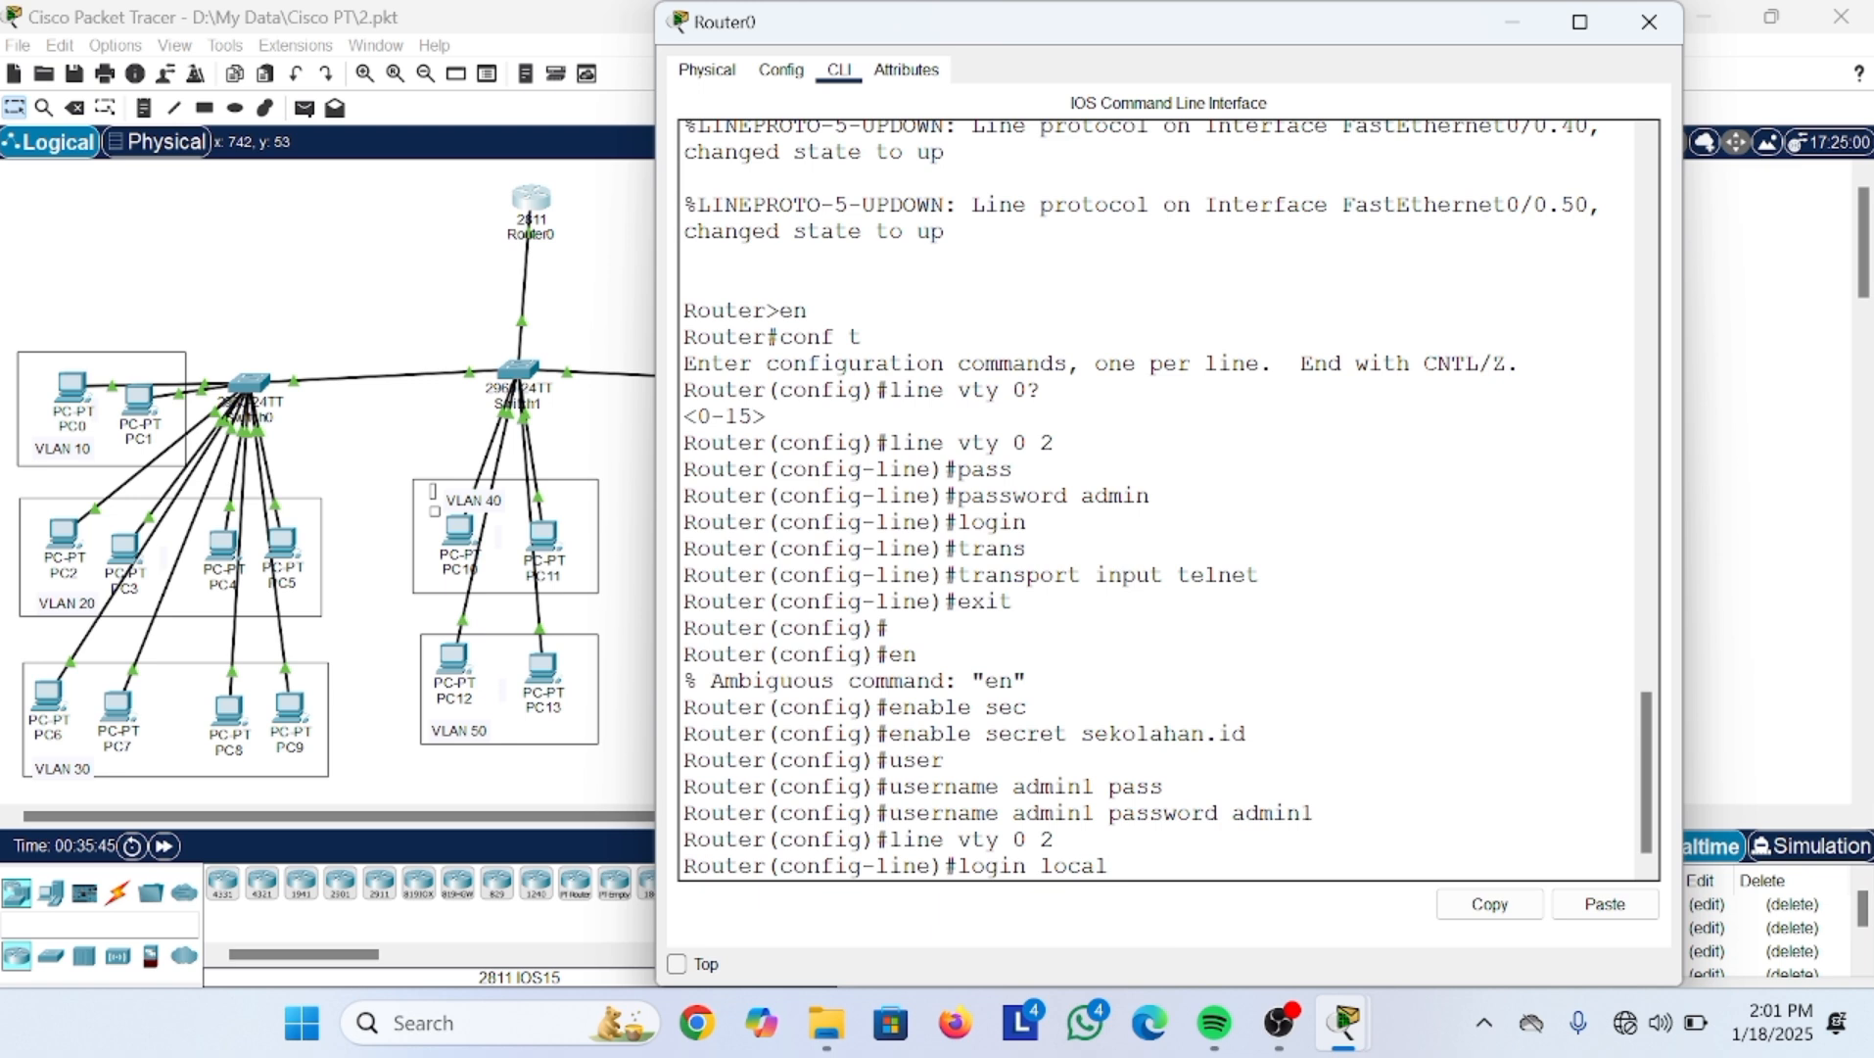
pyautogui.press('Return')
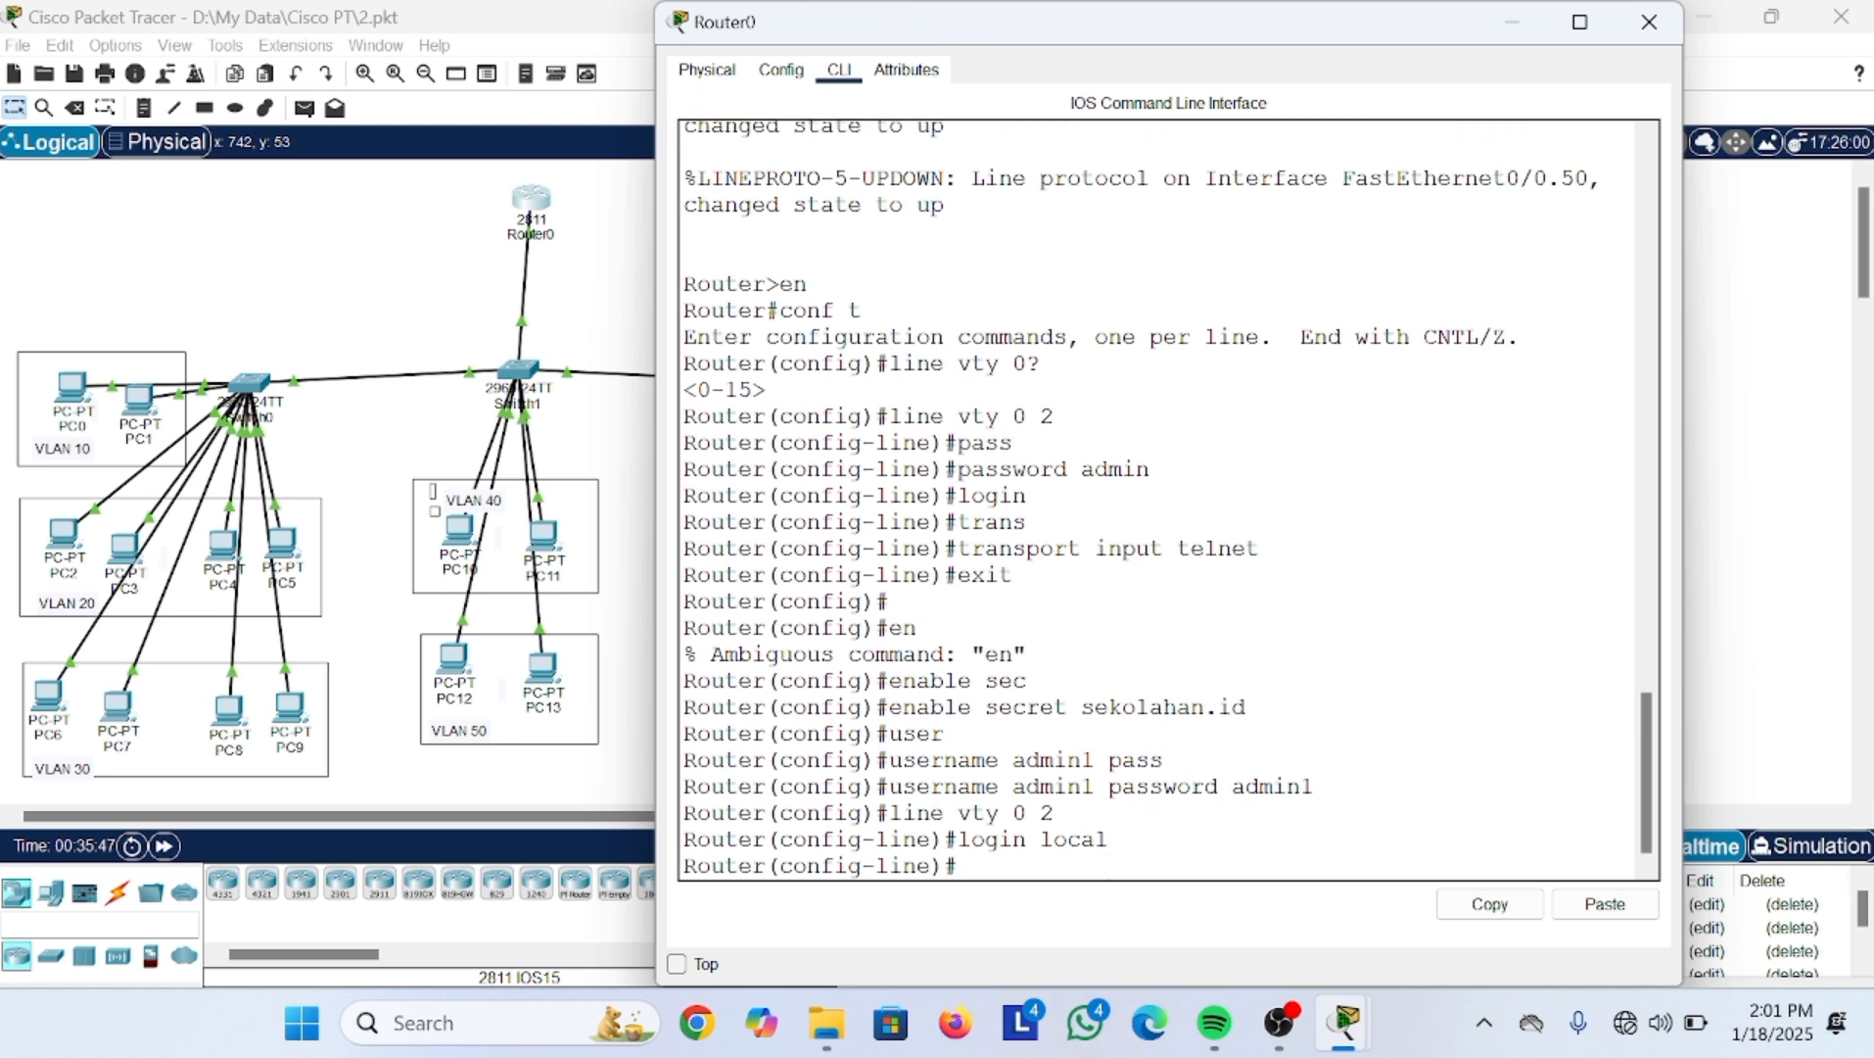
# Step: Re-apply transport input telnet from command history and exit line configuration
pyautogui.press('Up')
pyautogui.press('Up')
pyautogui.press('Up')
pyautogui.press('Up')
pyautogui.press('Up')
pyautogui.press('Up')
pyautogui.press('Up')
pyautogui.press('Up')
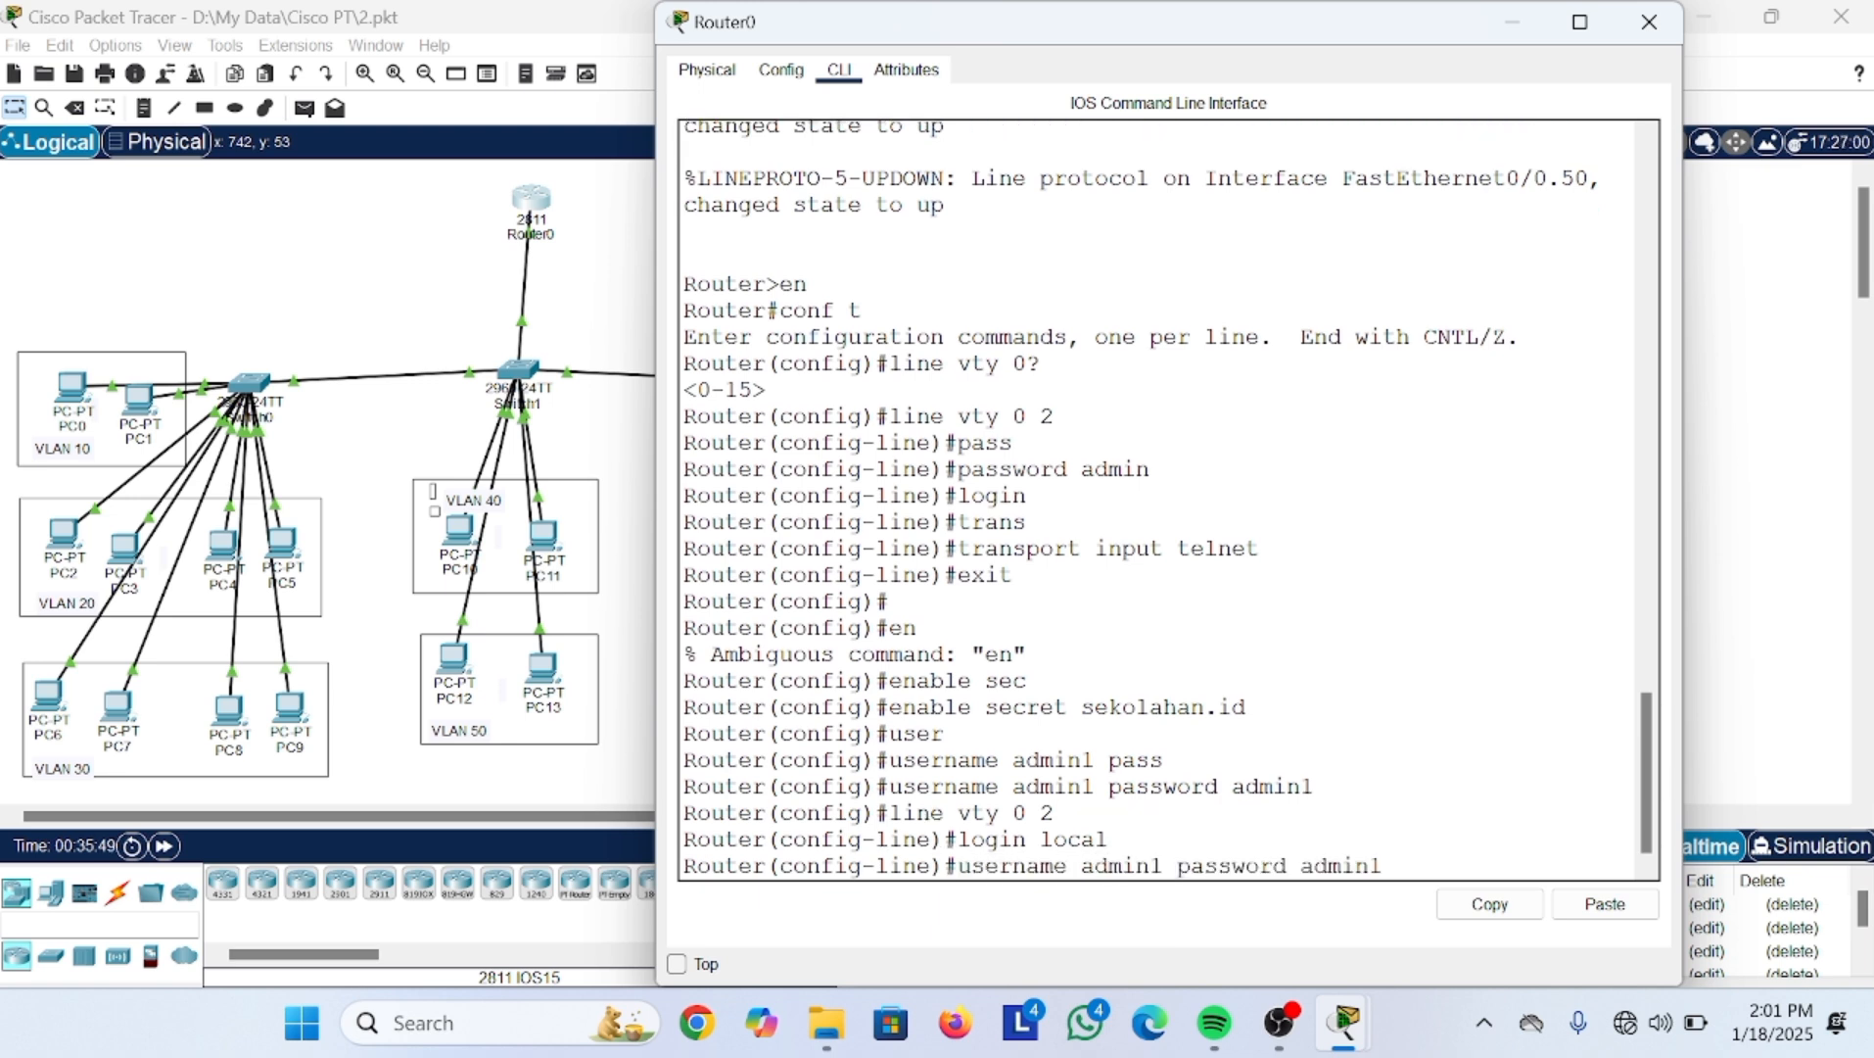
pyautogui.press('Up')
pyautogui.press('Up')
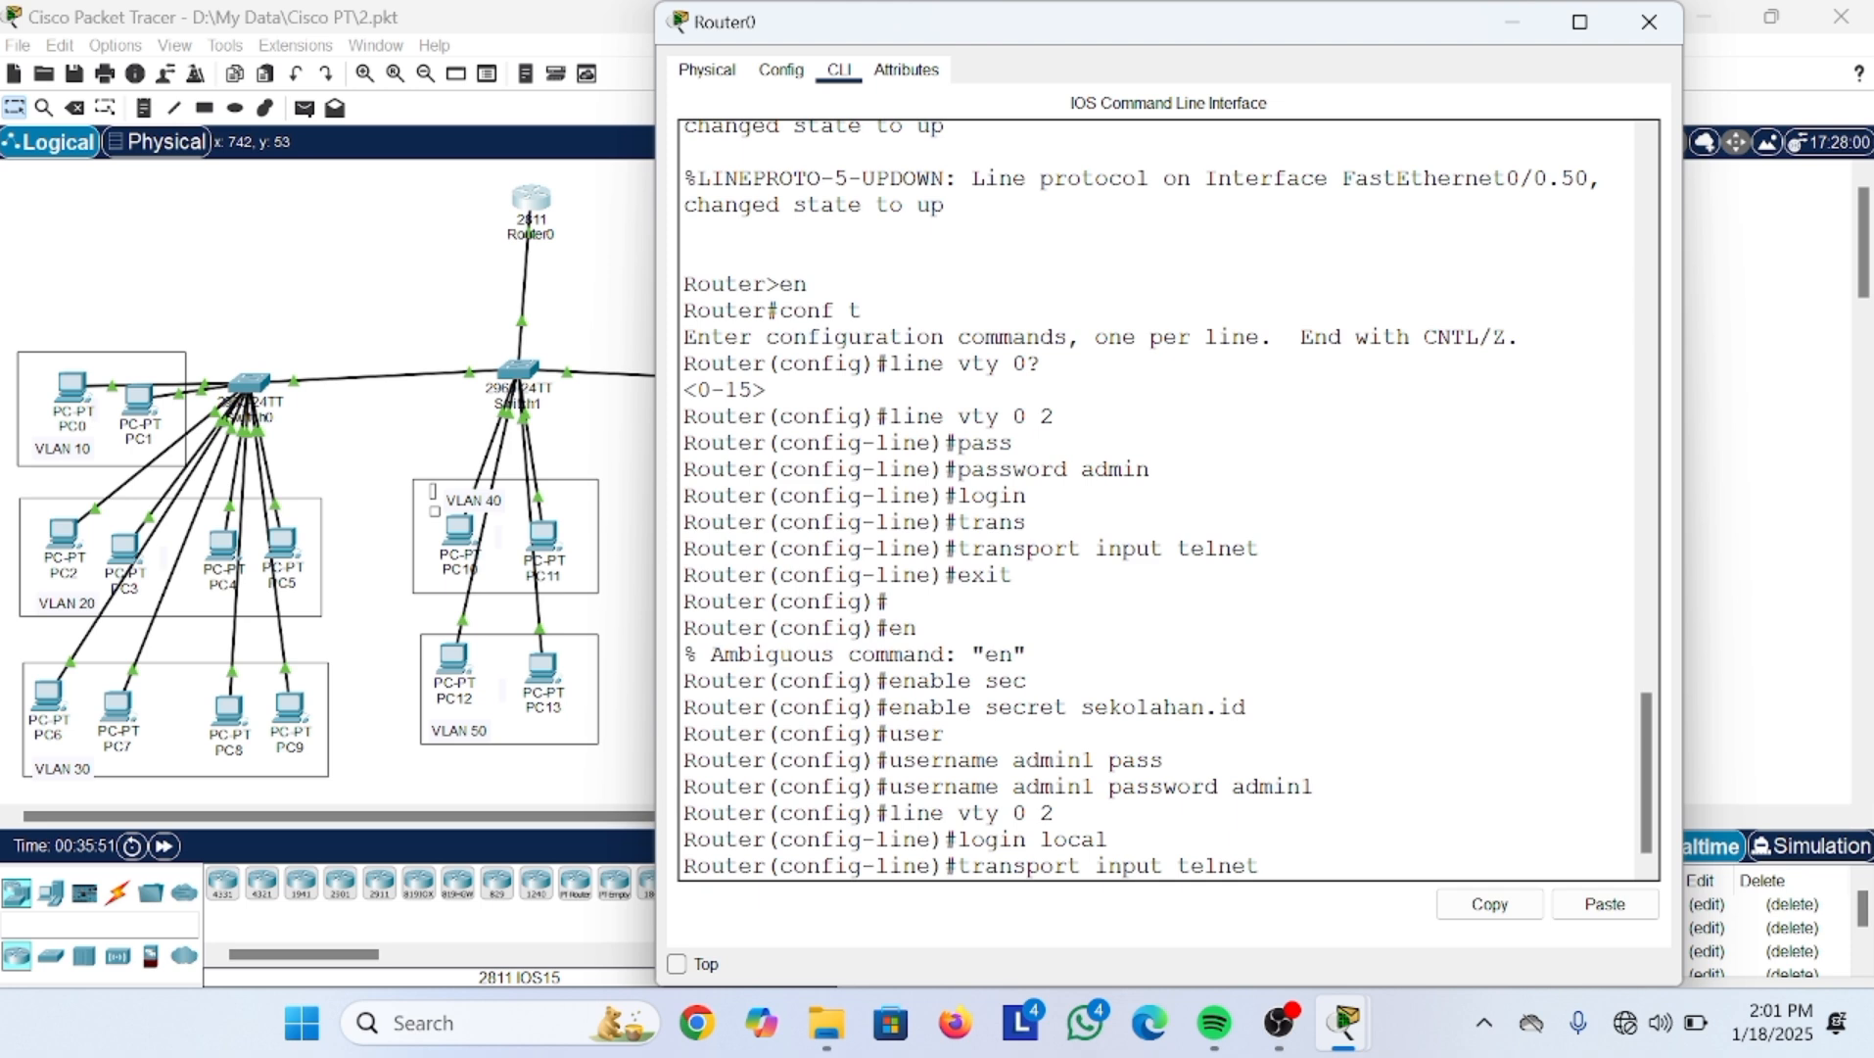
pyautogui.press('Return')
pyautogui.write('exit')
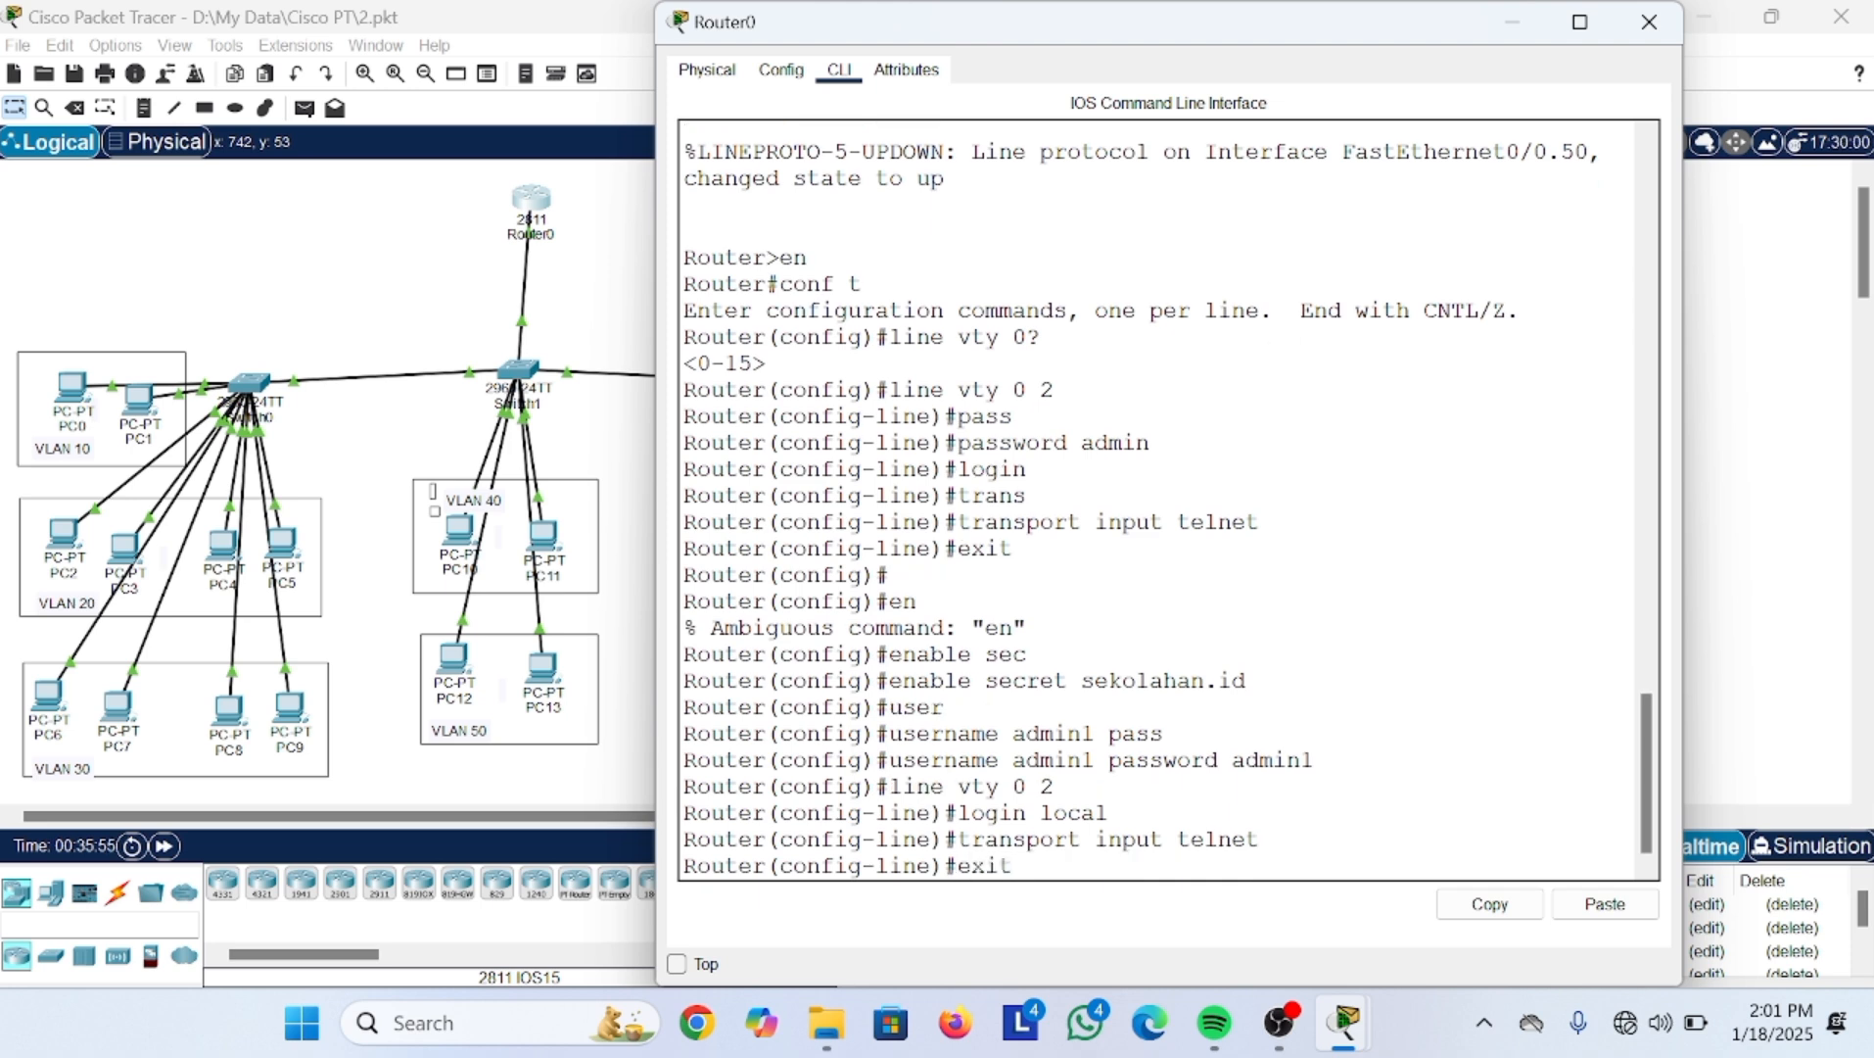
pyautogui.press('Return')
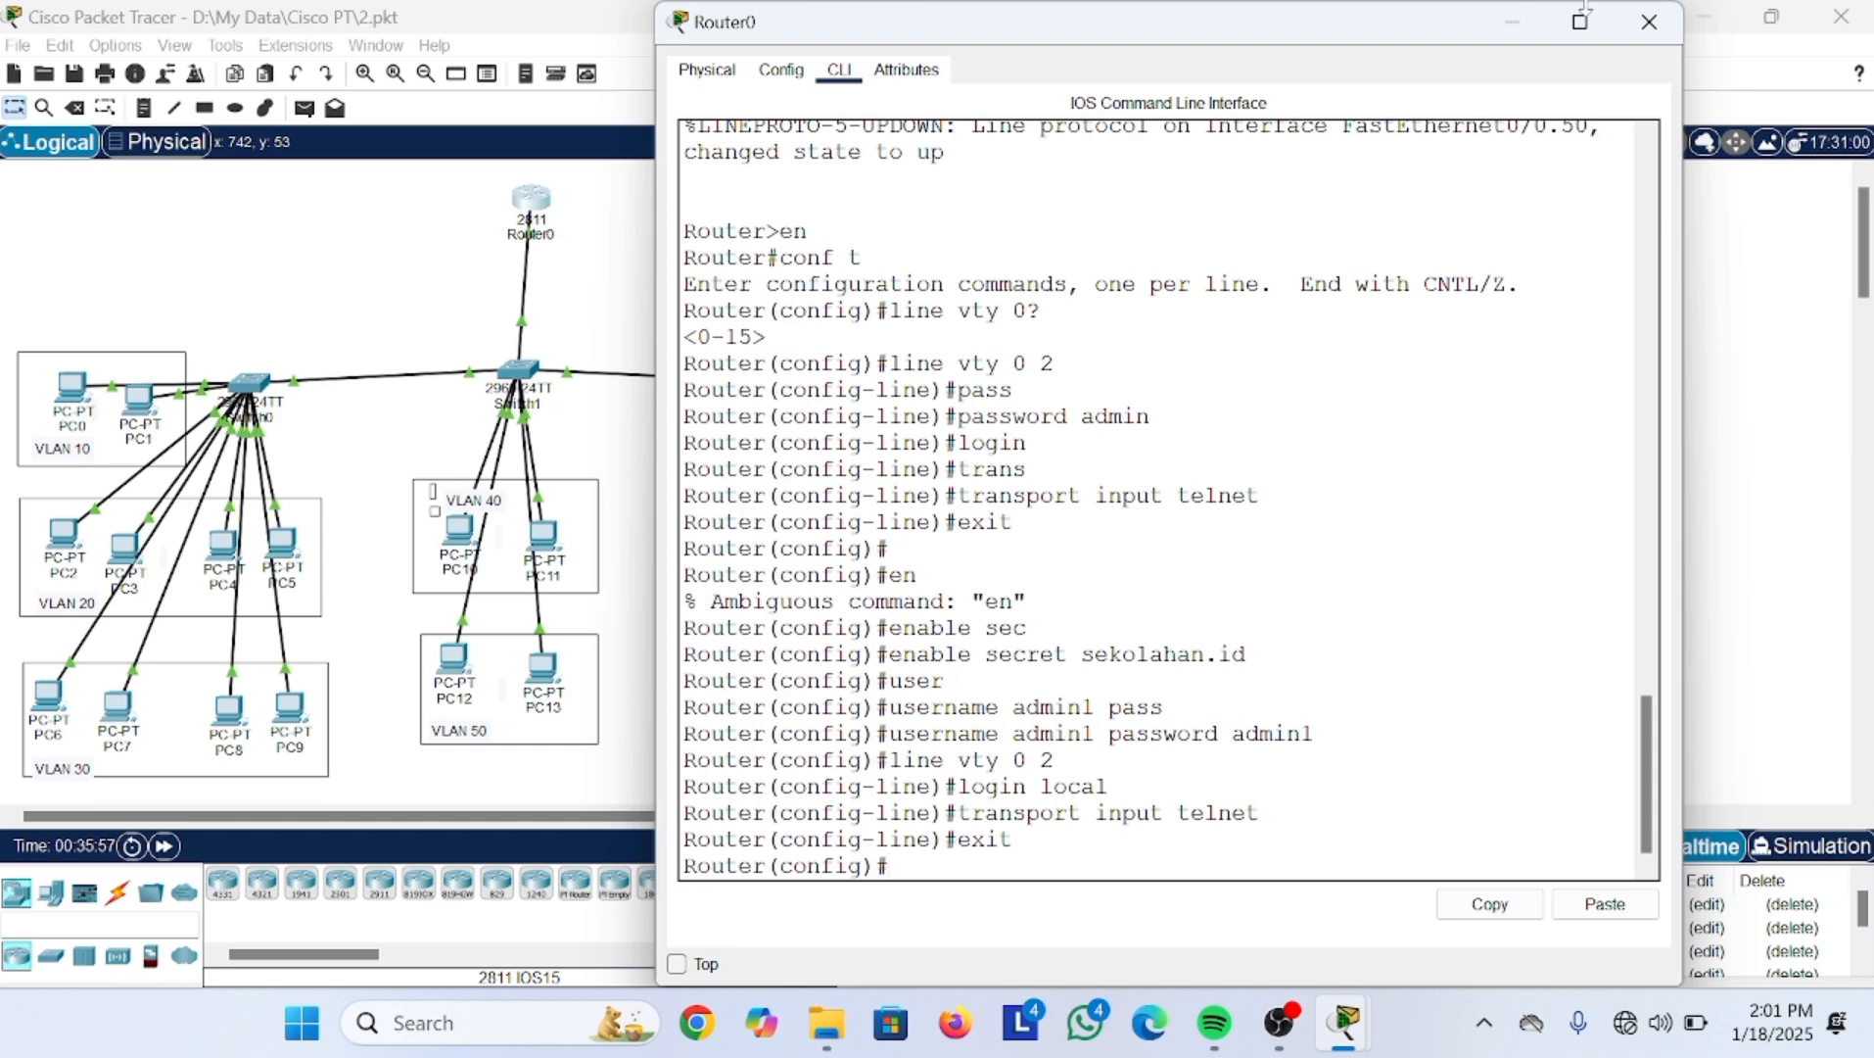
# Step: Set Router0's window aside and end PC11's existing SSH session
pyautogui.click(1534, 19)
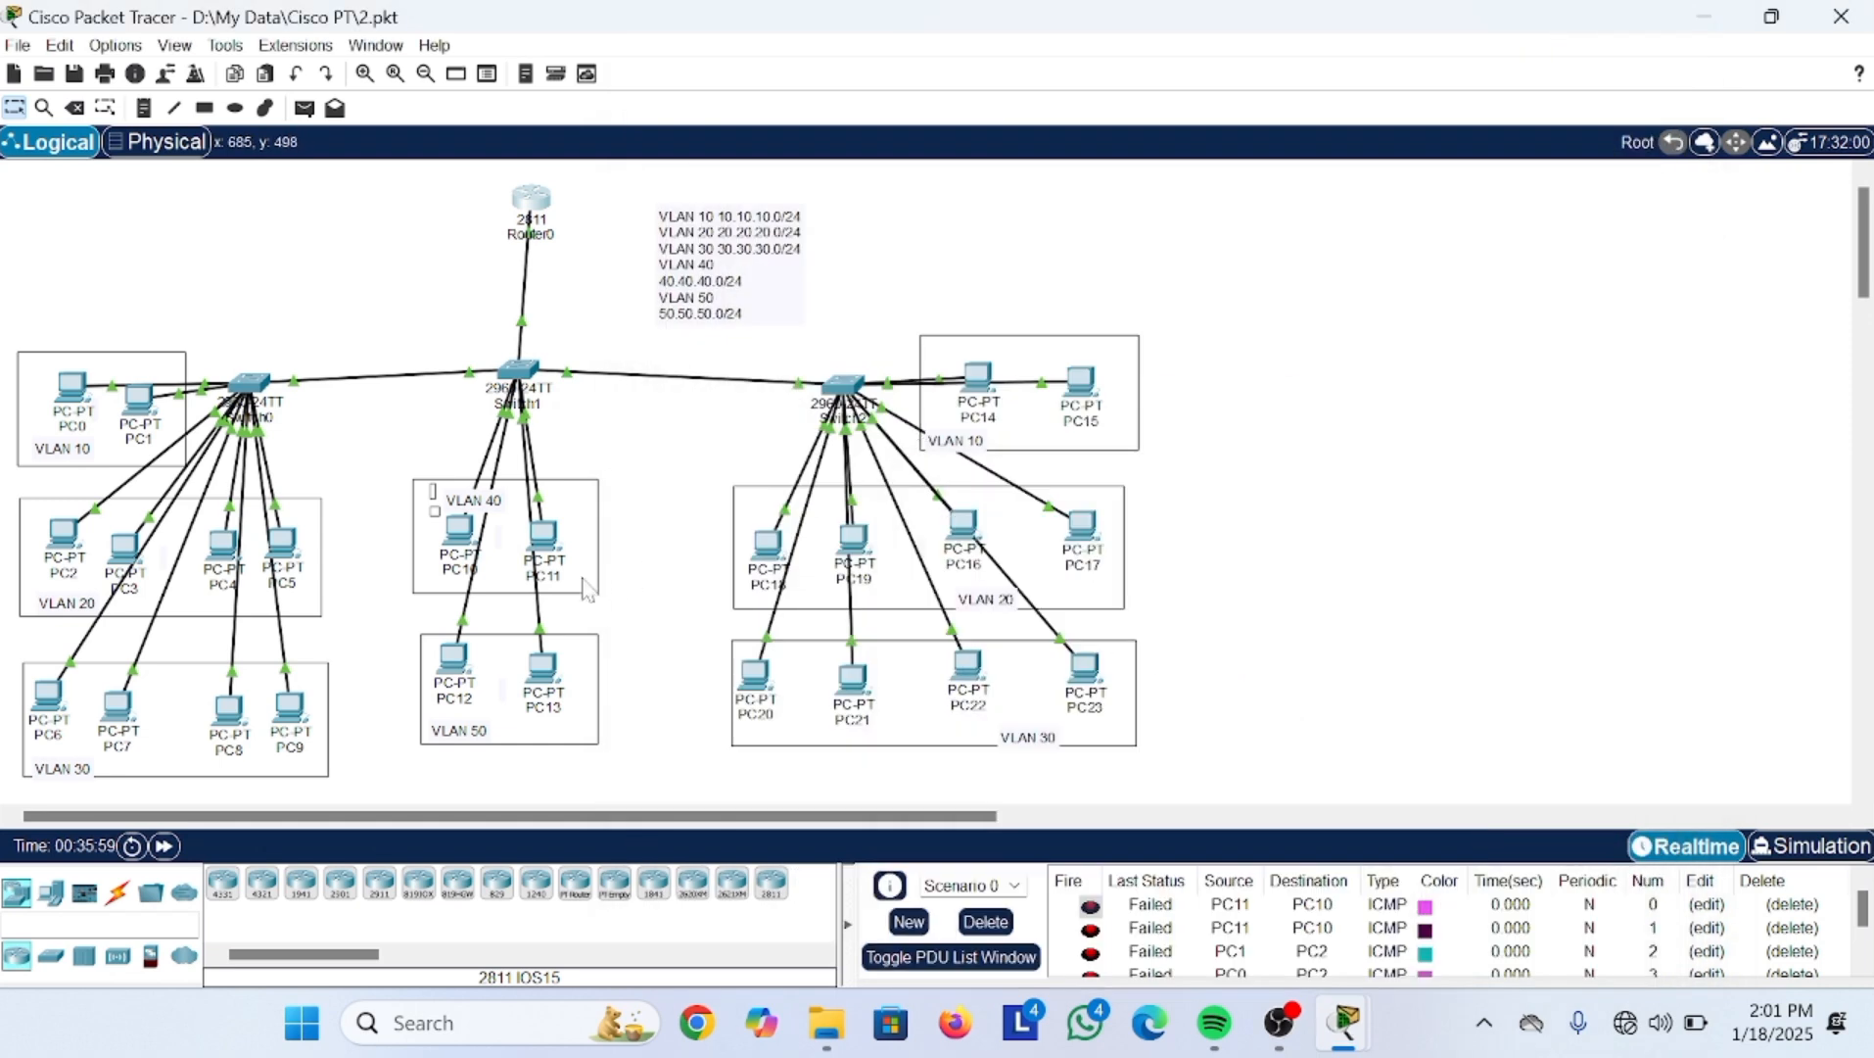
pyautogui.click(544, 536)
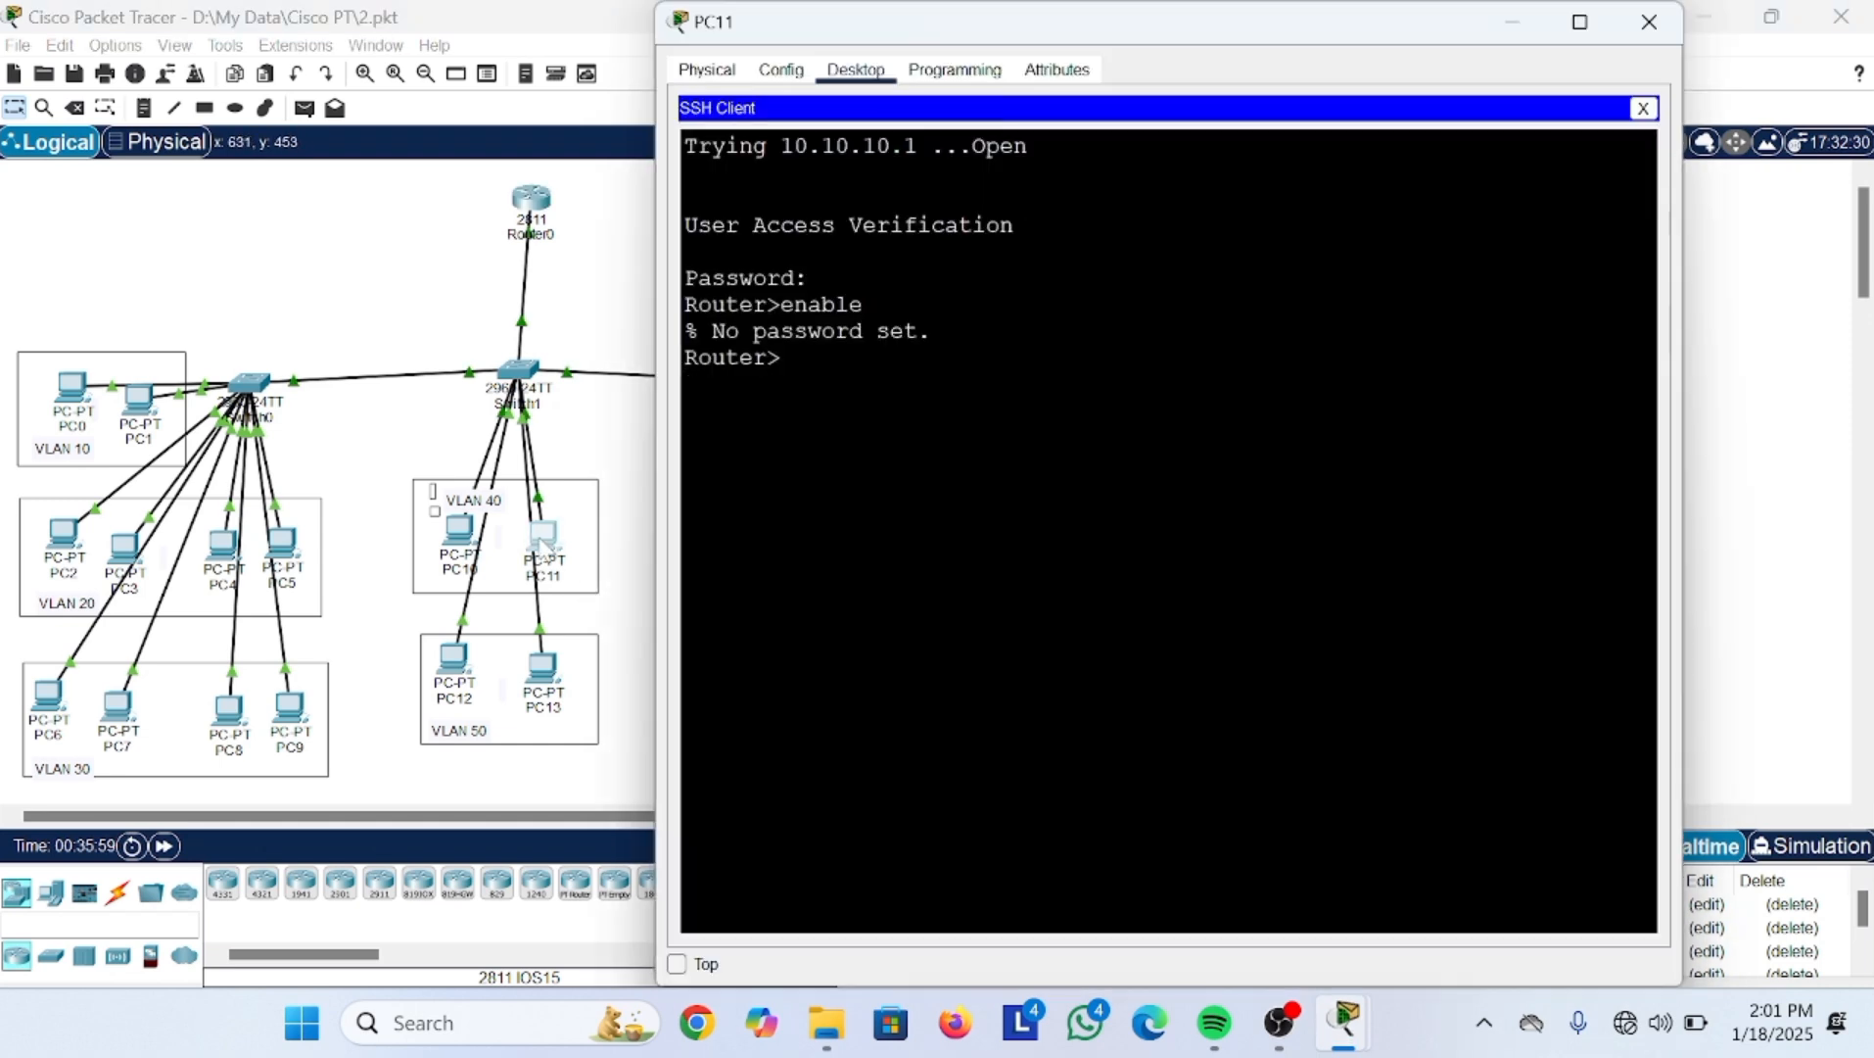
pyautogui.click(1645, 109)
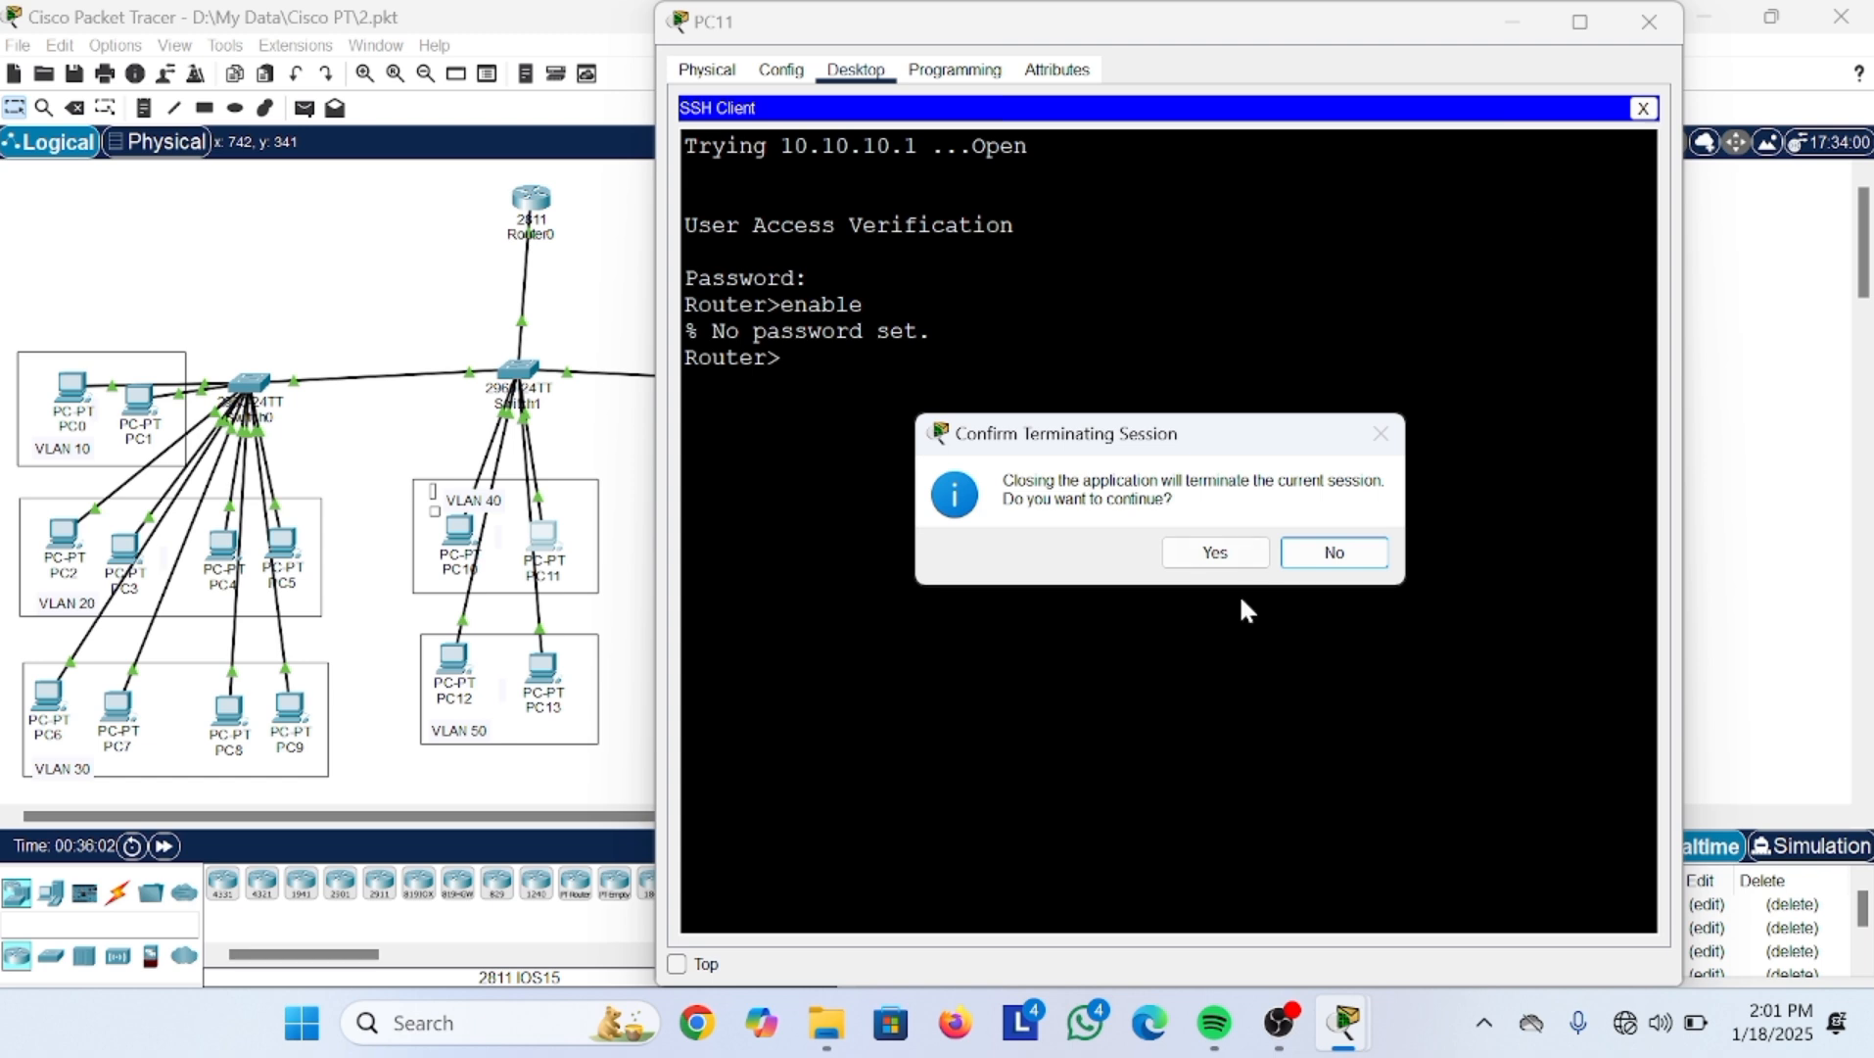
pyautogui.click(1216, 554)
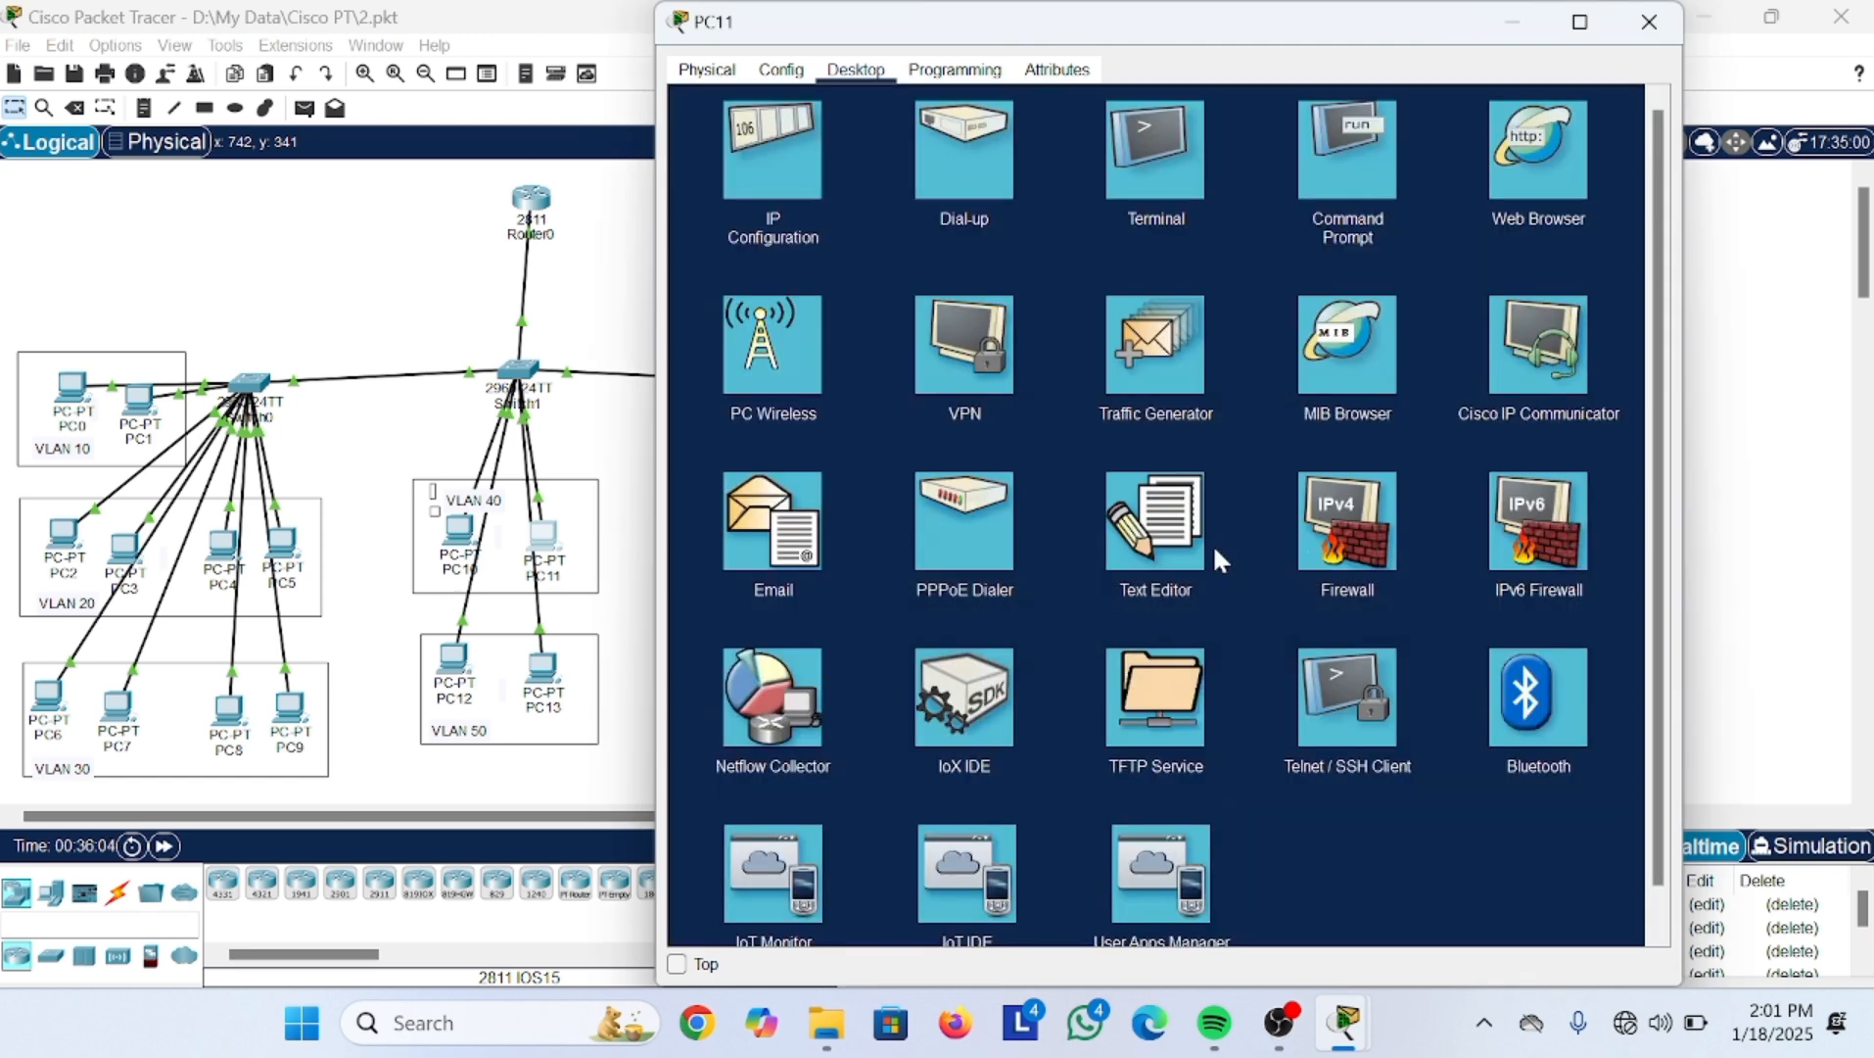
# Step: Open a Telnet connection from PC11 to host 10.10.10.1
pyautogui.click(1361, 688)
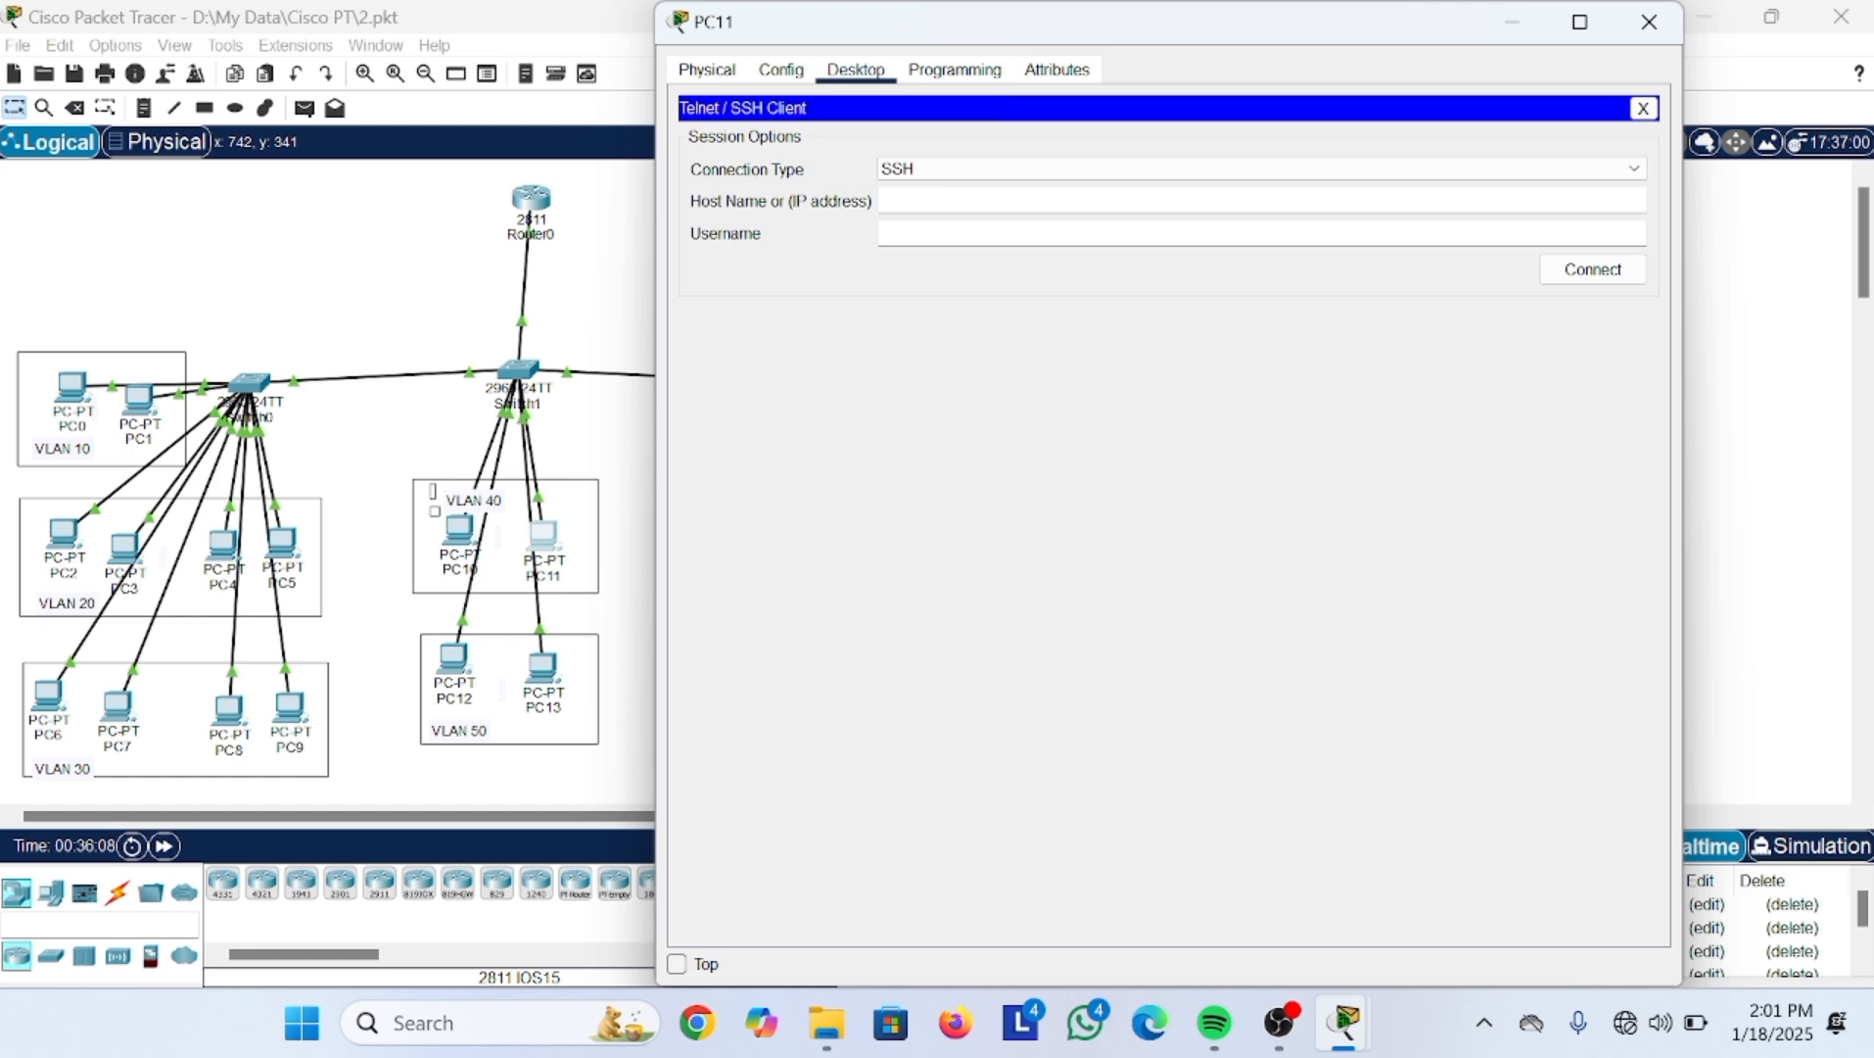
pyautogui.click(979, 169)
pyautogui.click(958, 199)
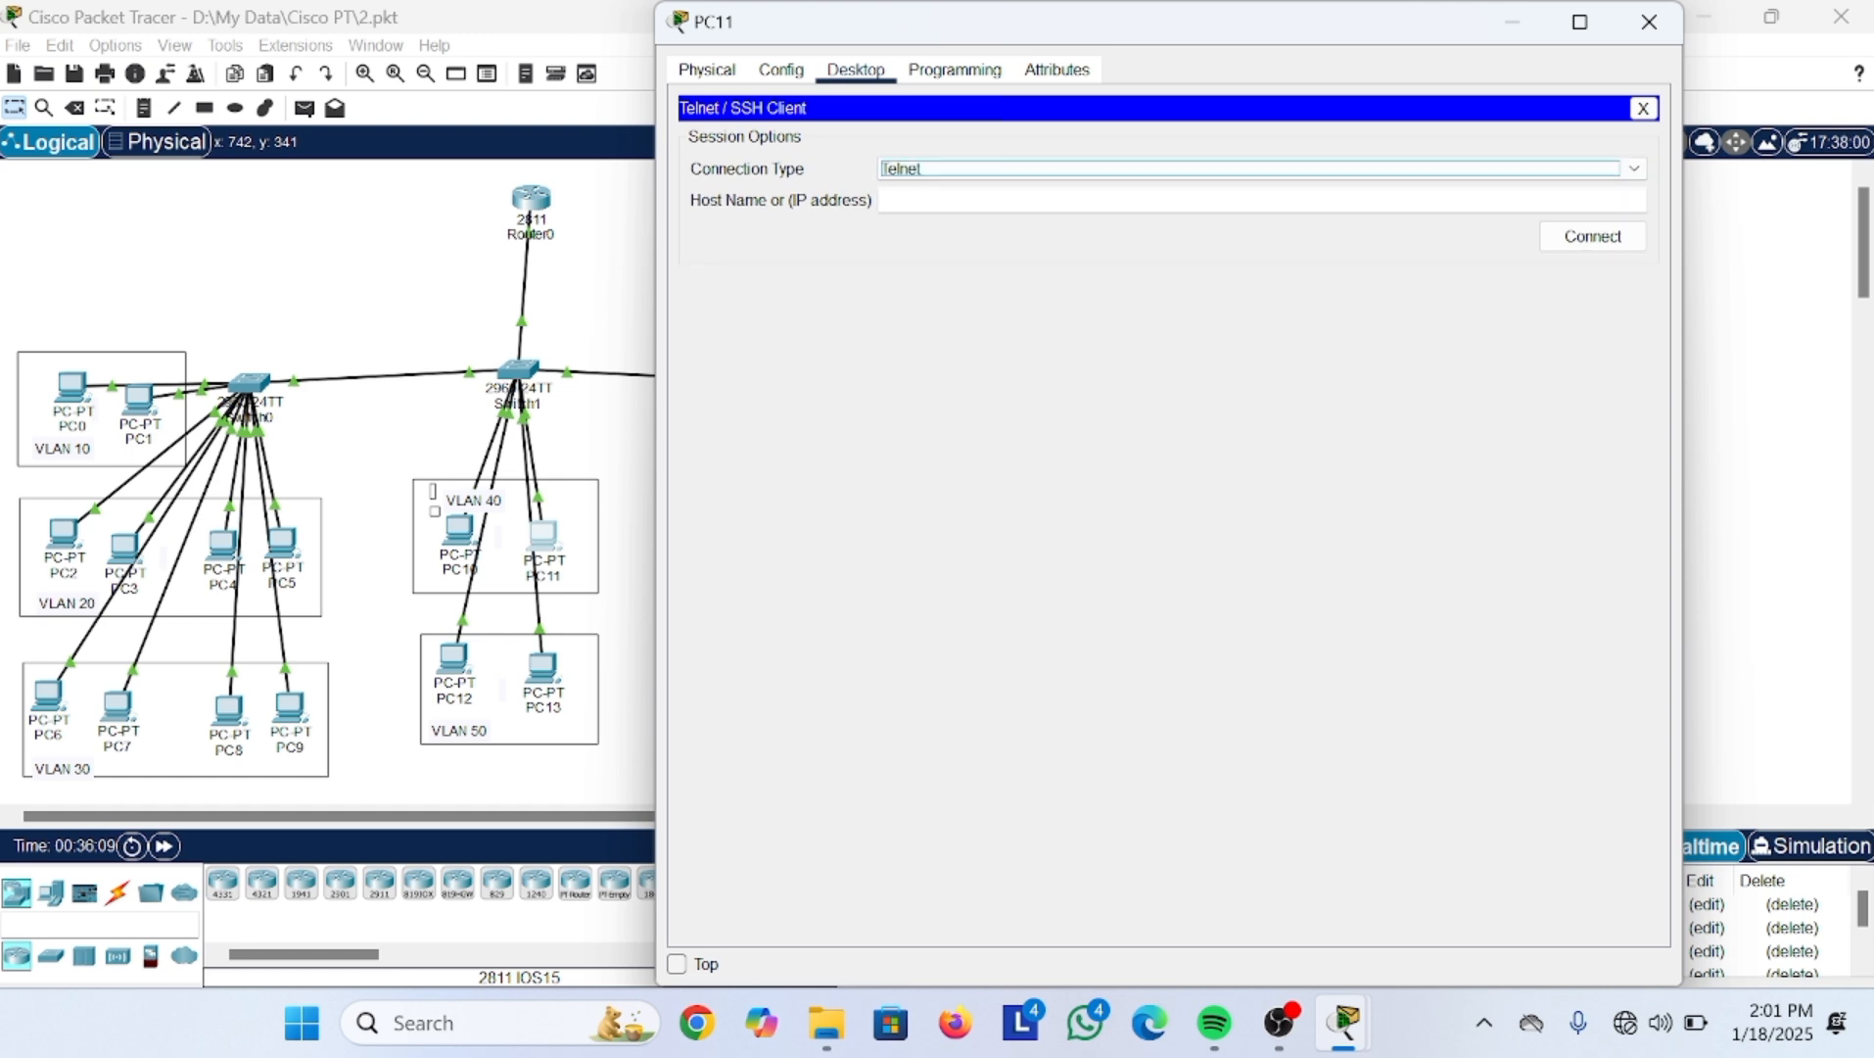
pyautogui.press('Tab')
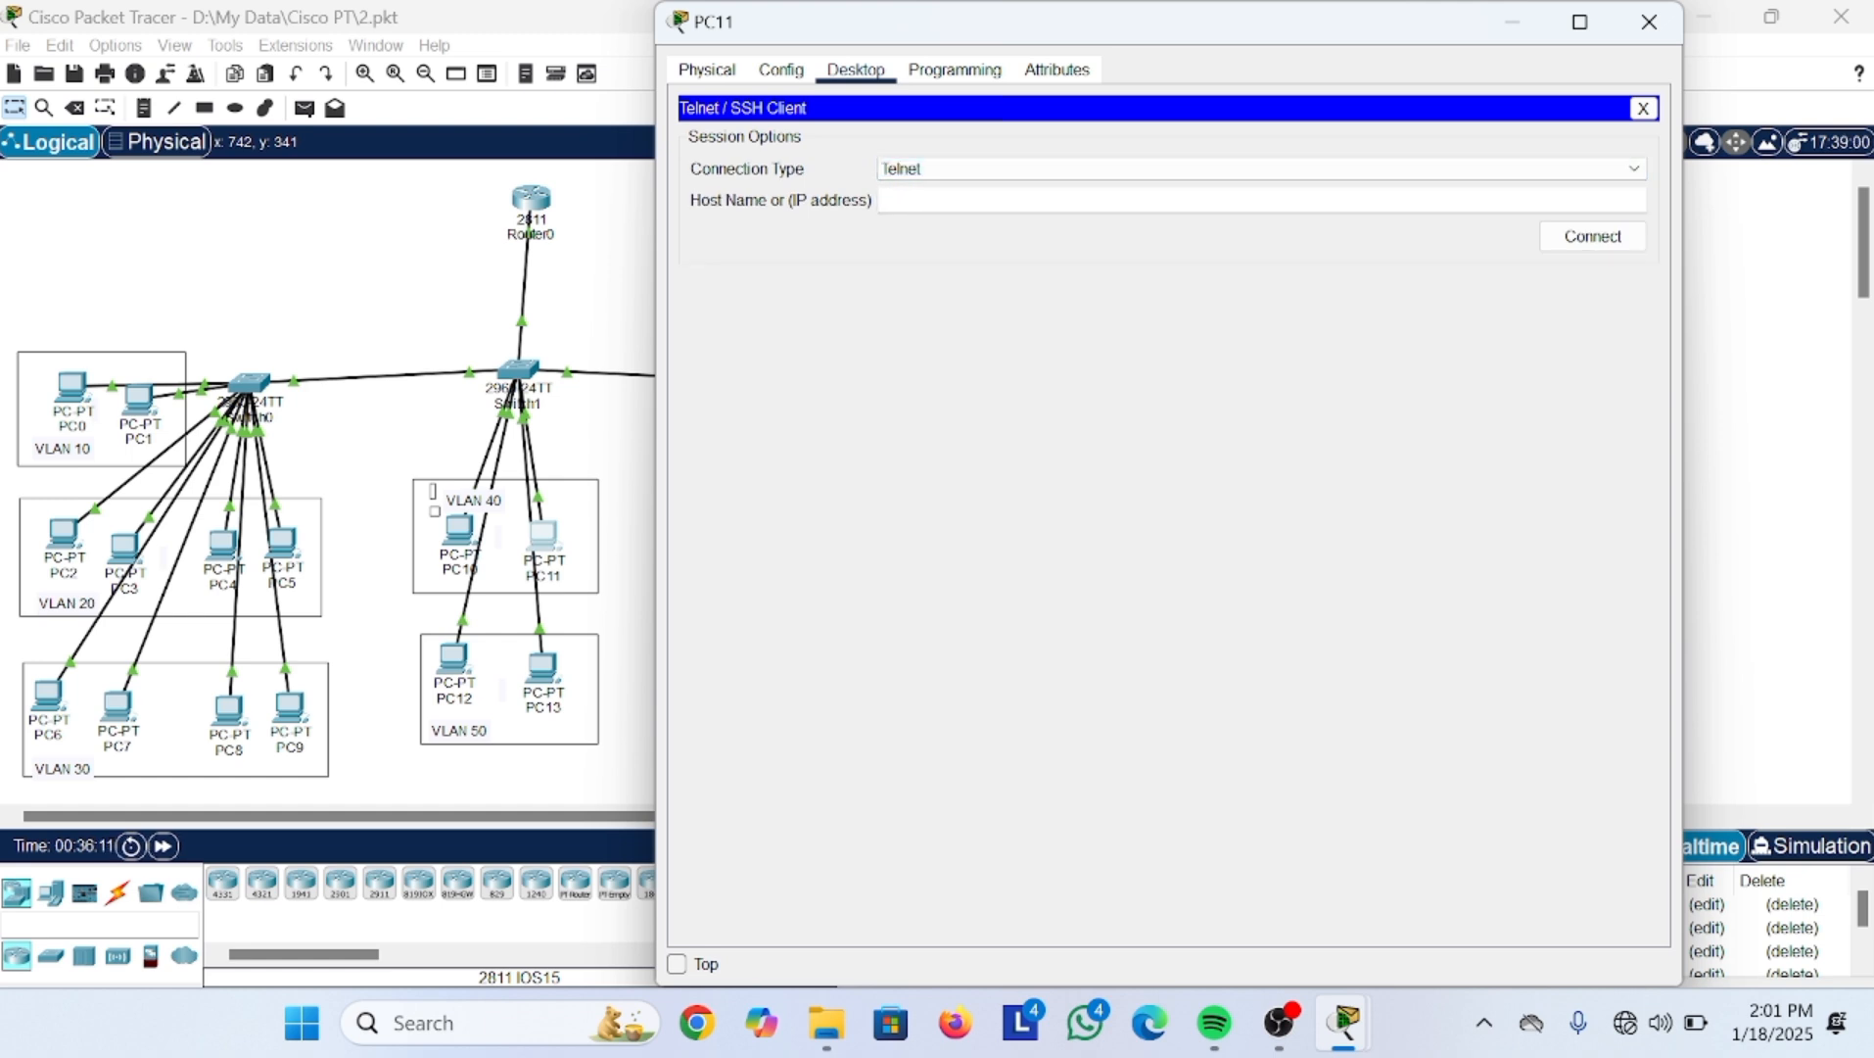
pyautogui.write('10.10.10.1')
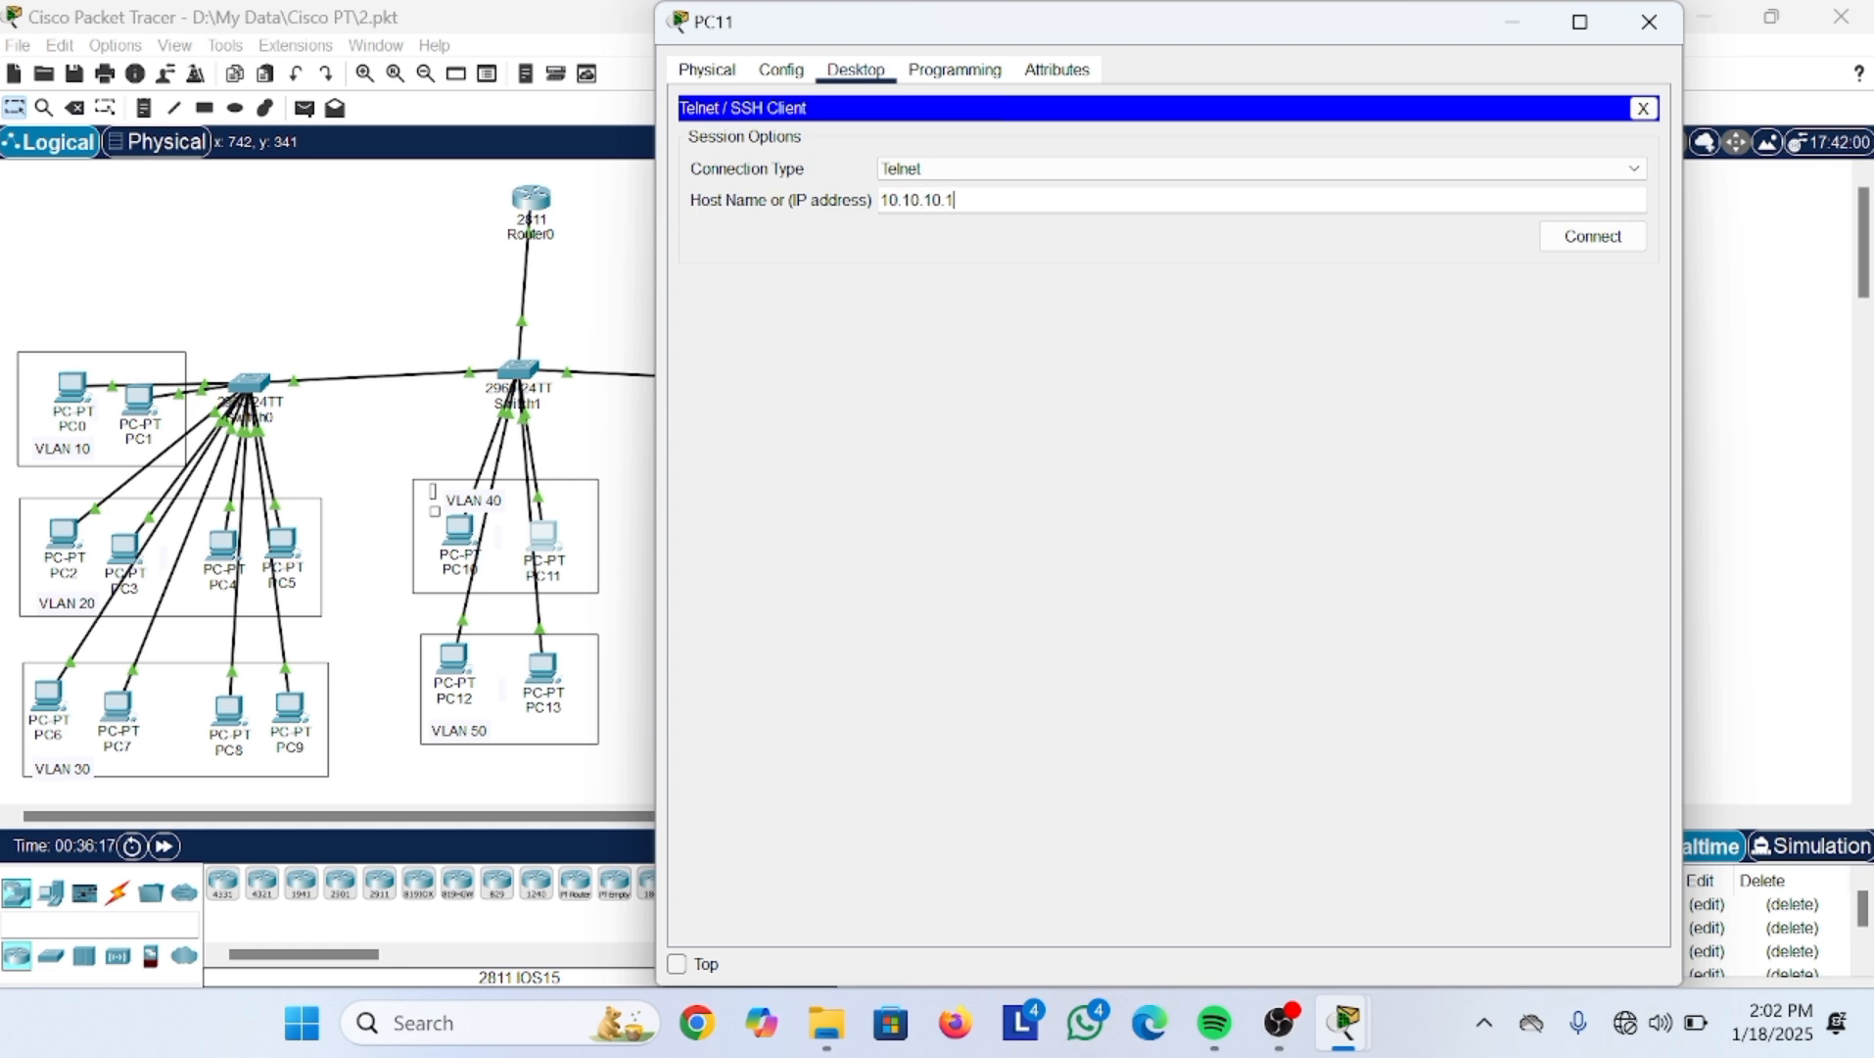
pyautogui.click(1593, 245)
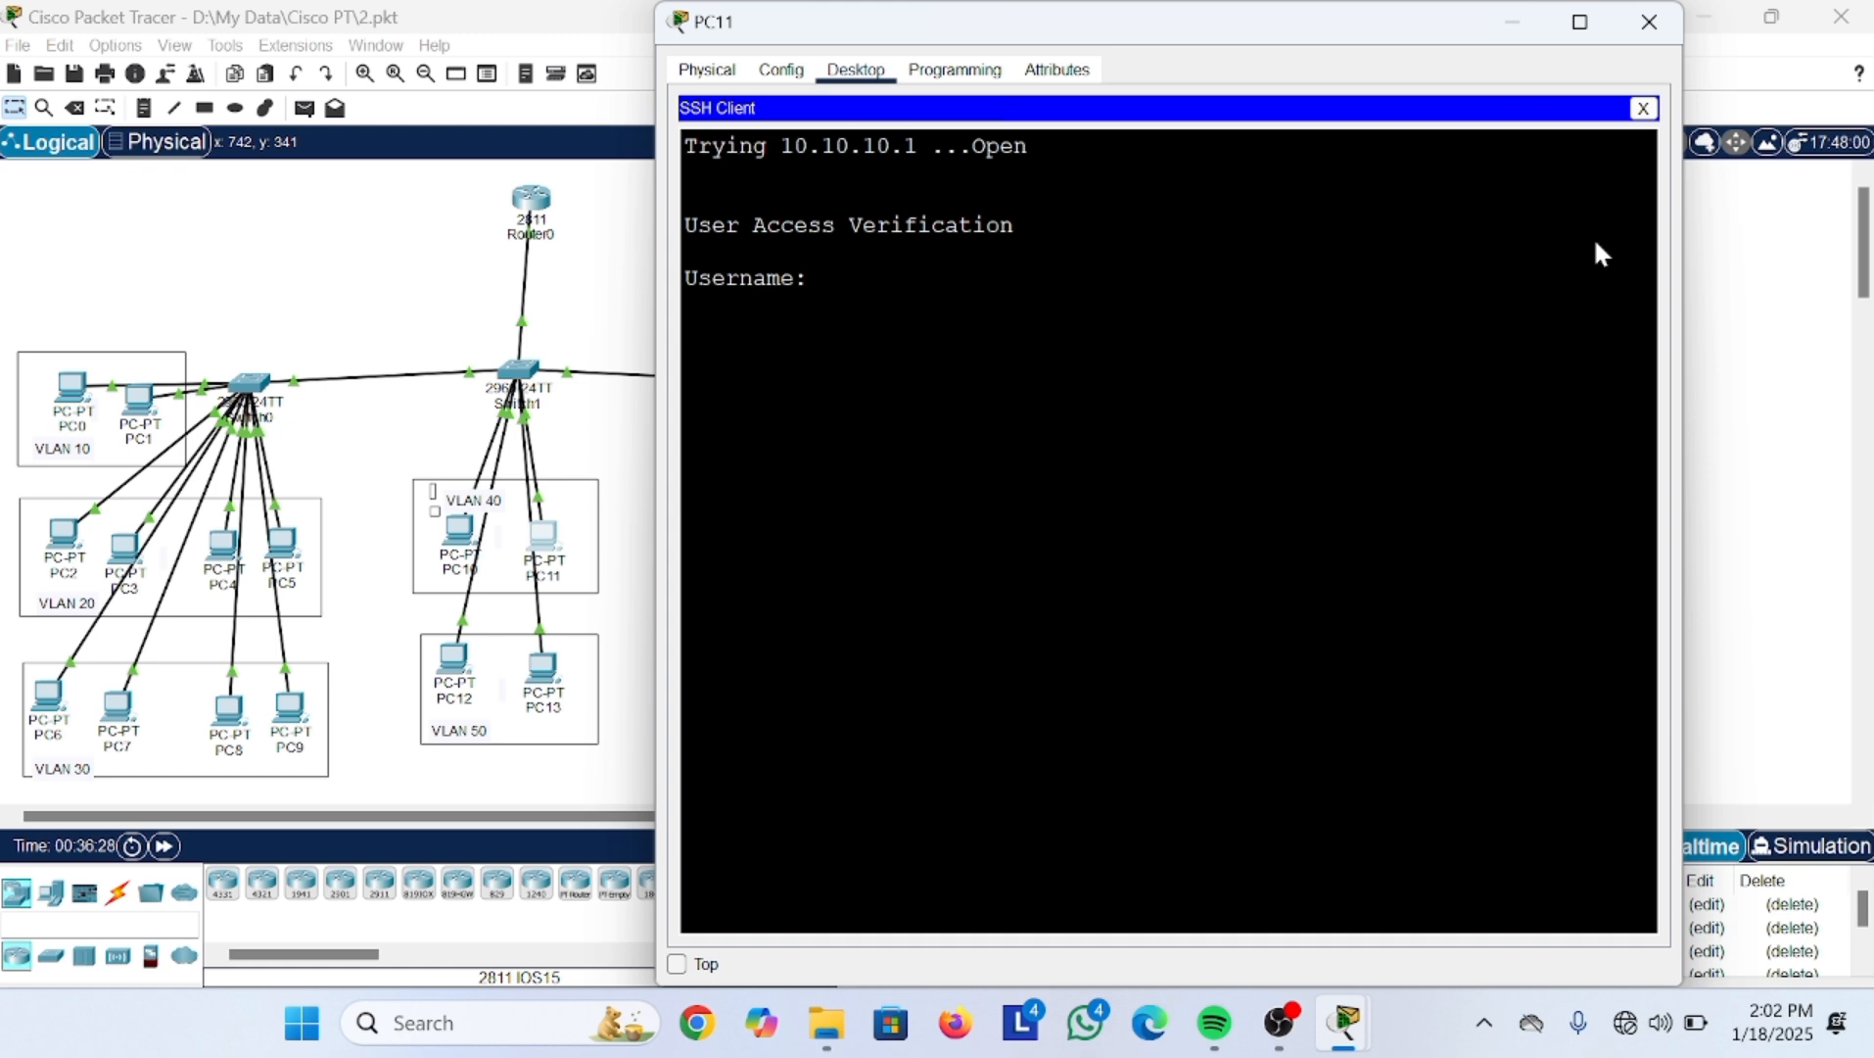
# Step: Log in as admin1 from PC11, retrying after Login invalid, then enter privileged mode with the enable secret
pyautogui.write('admin1')
pyautogui.press('Return')
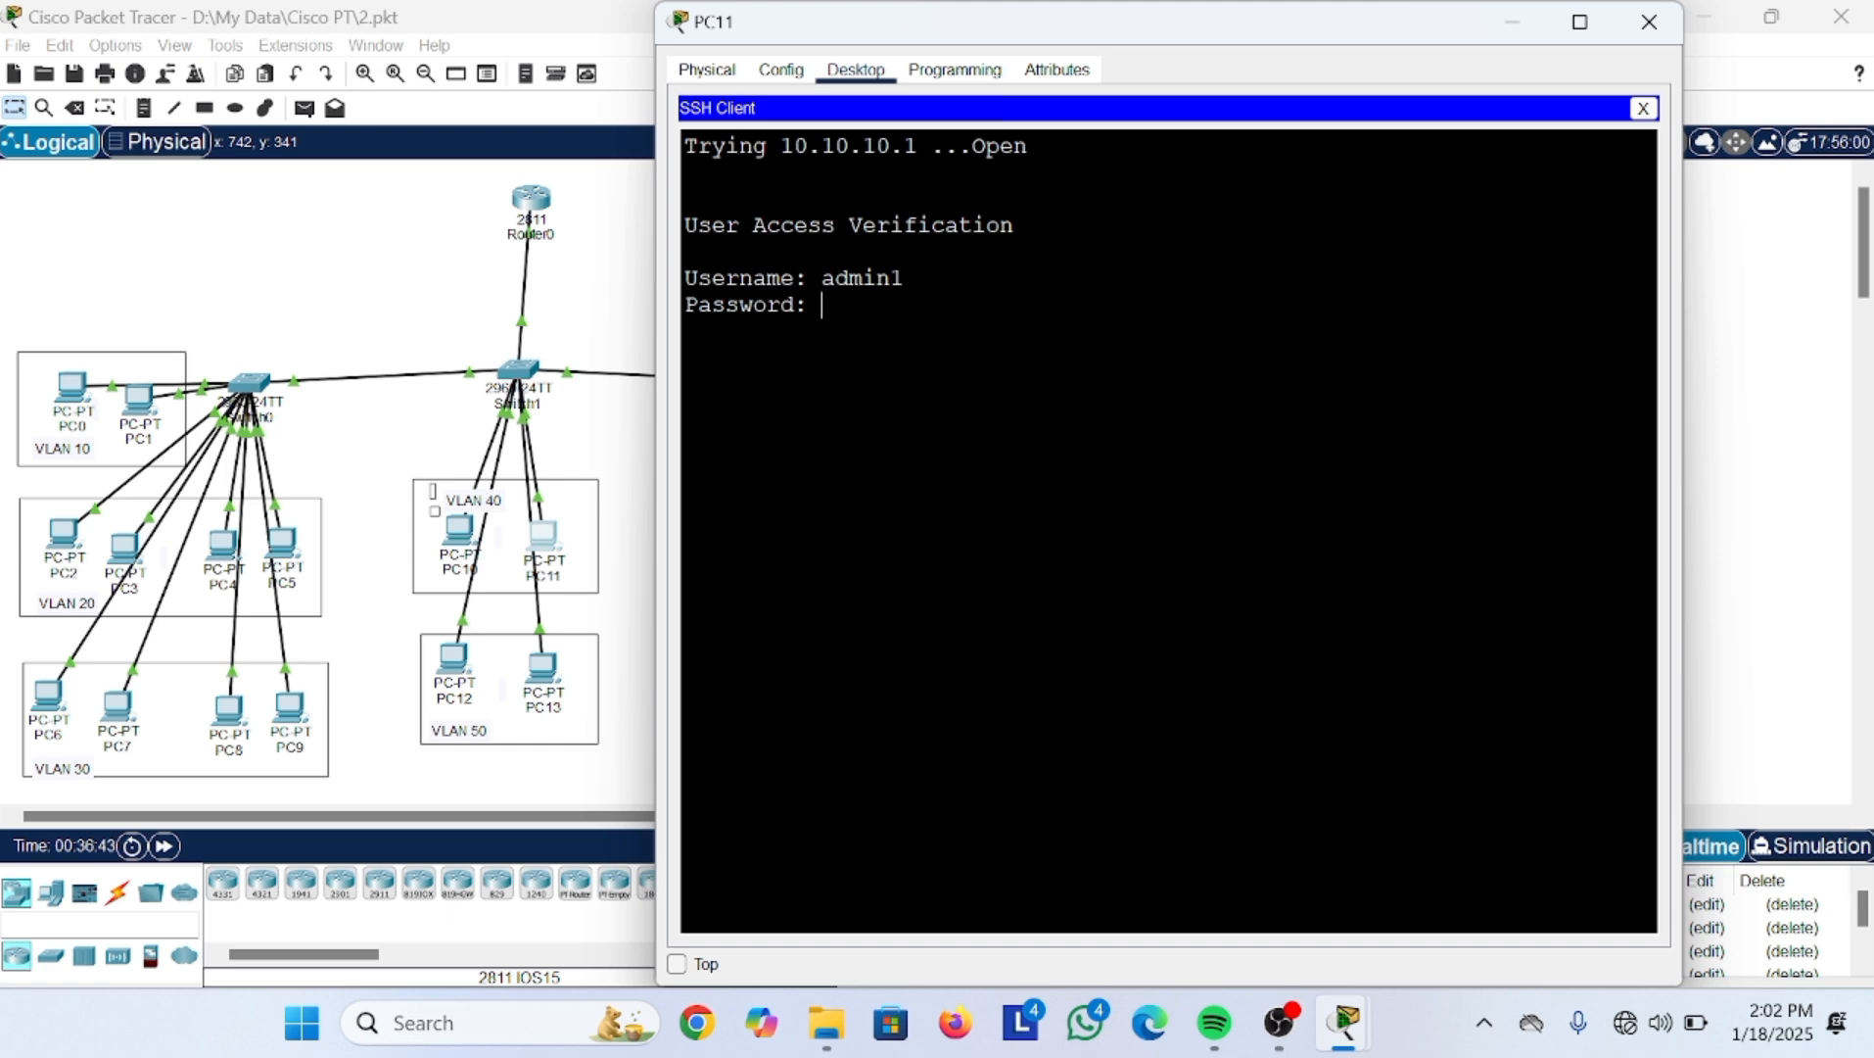
pyautogui.press('Return')
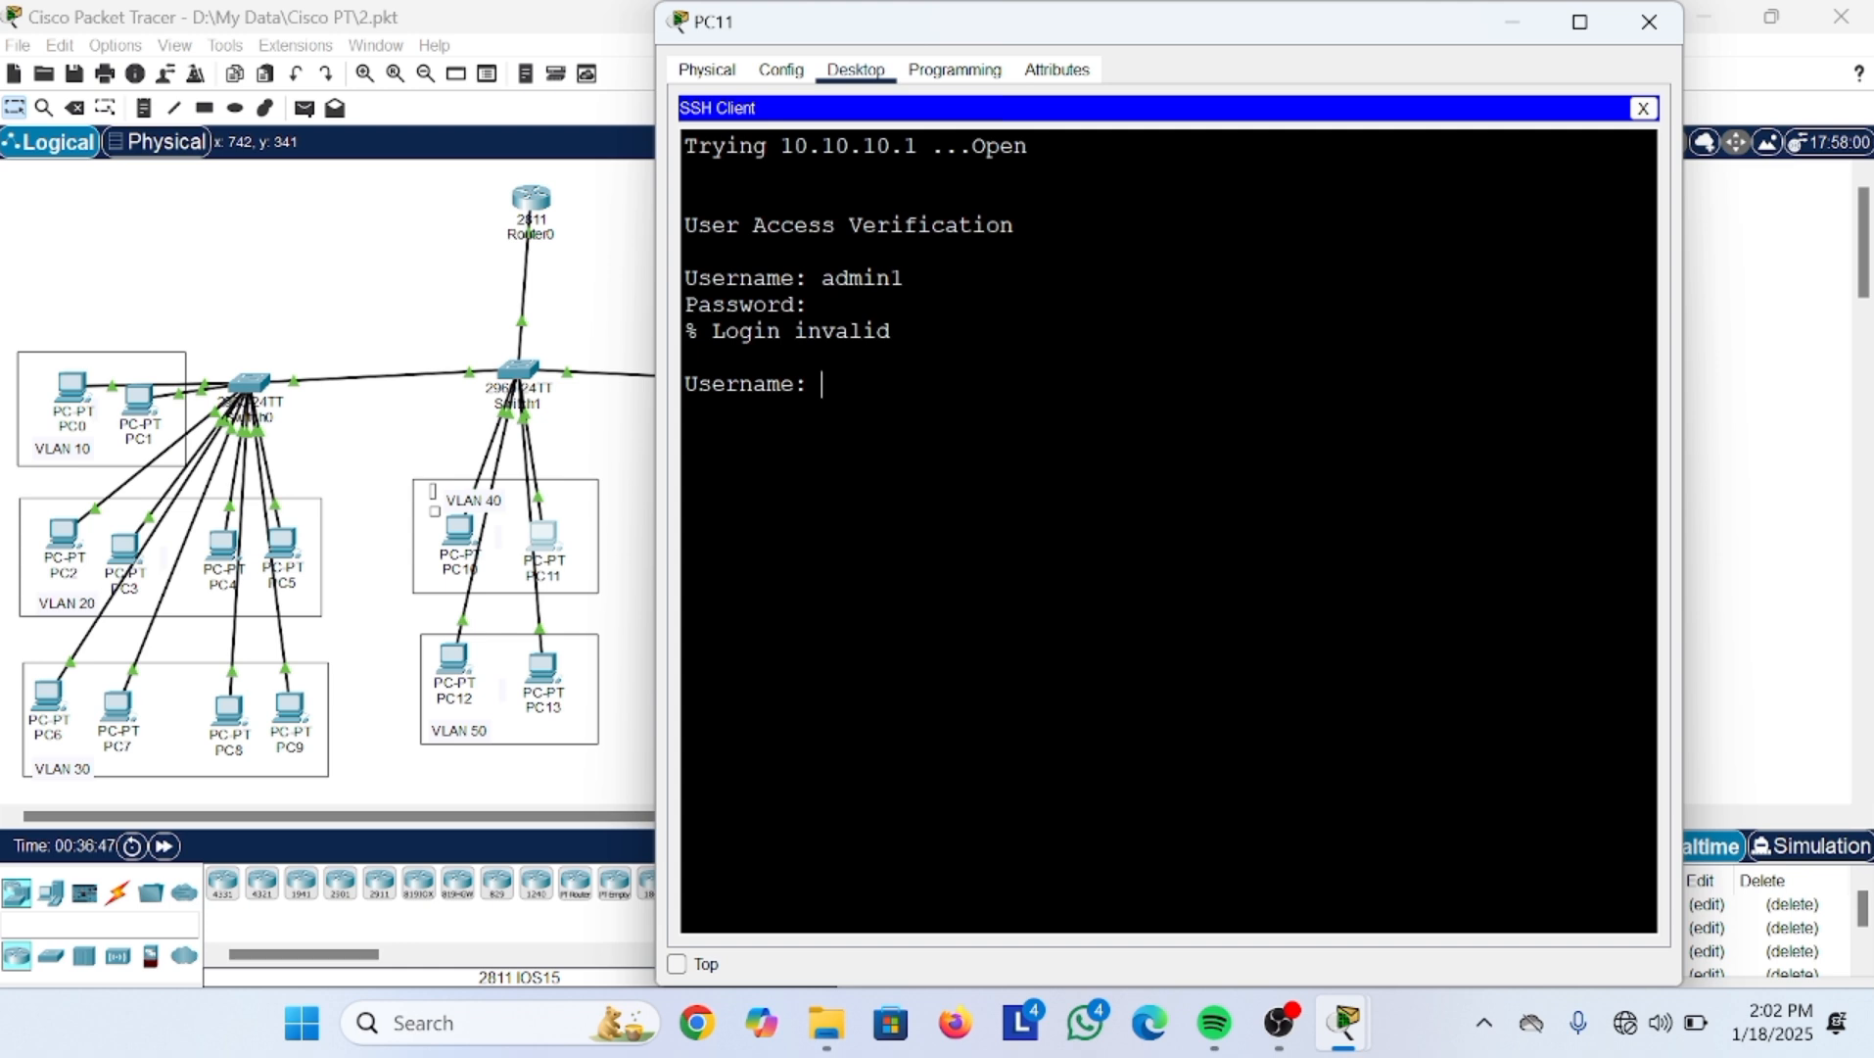
pyautogui.write('admin1')
pyautogui.press('Return')
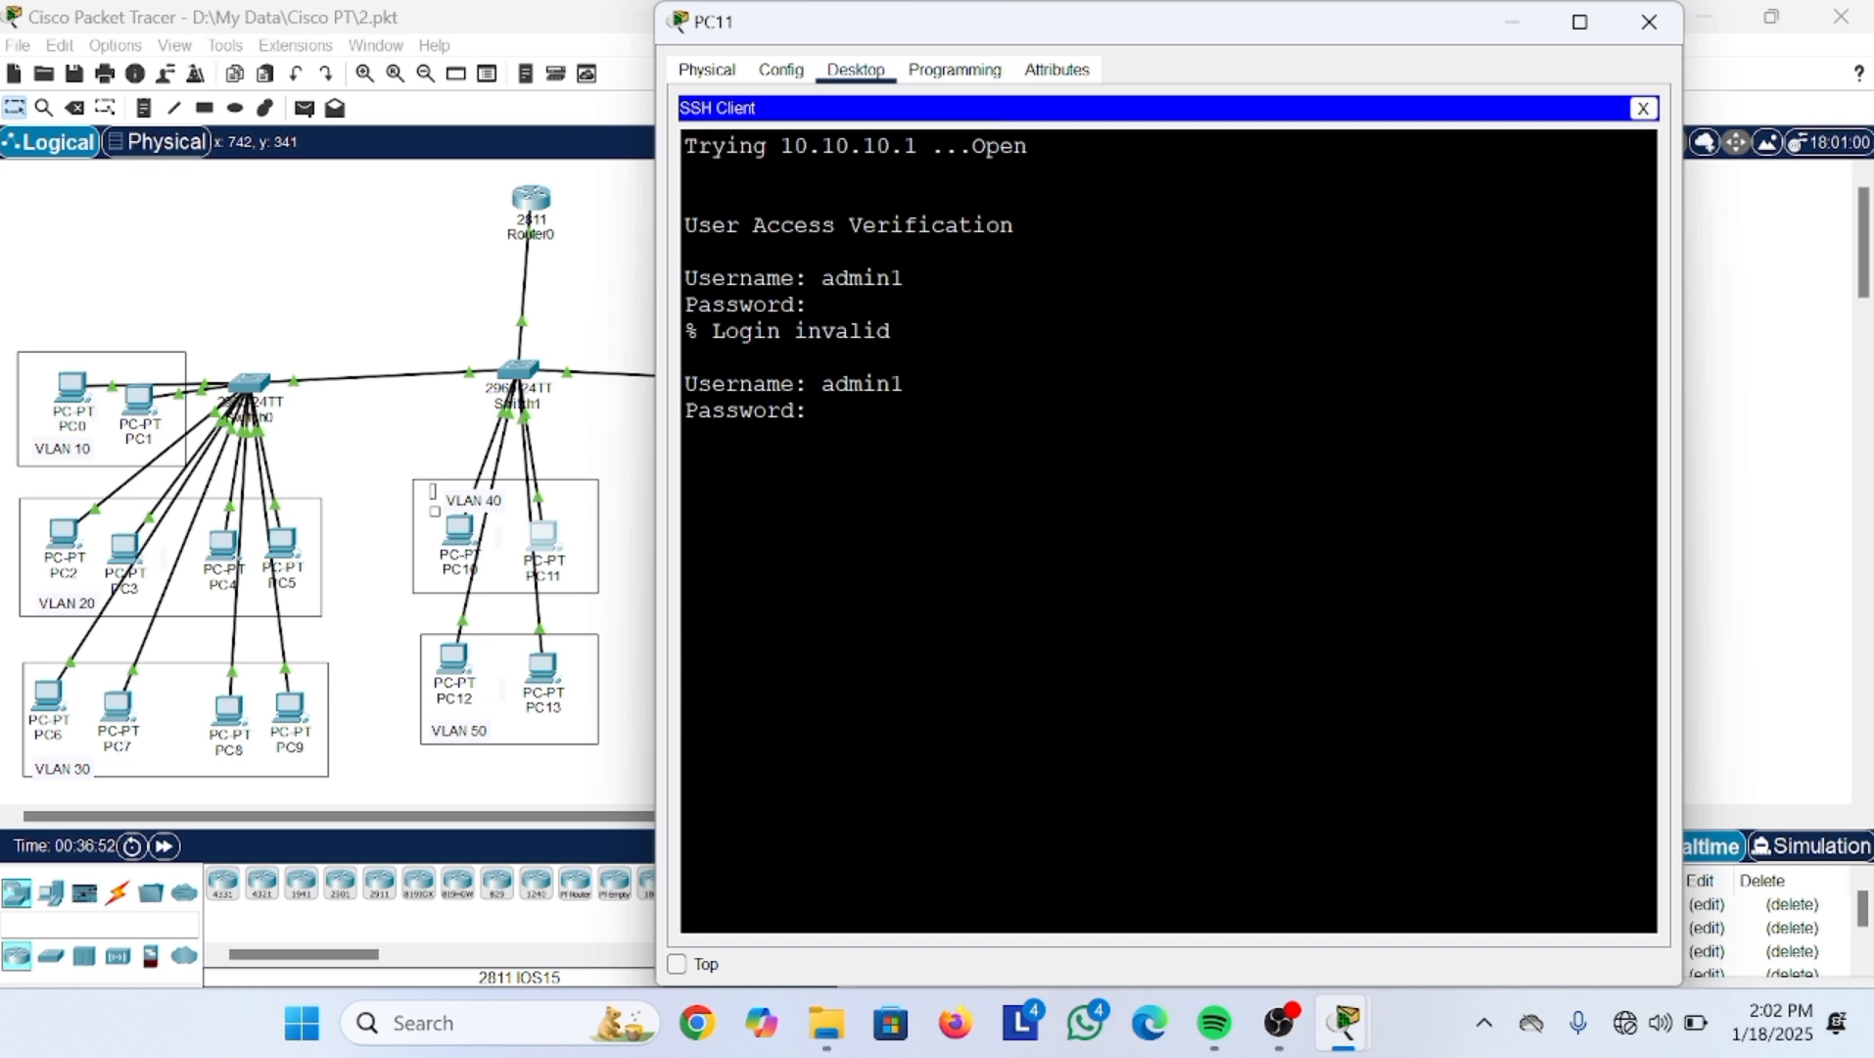
pyautogui.press('Return')
pyautogui.write('en')
pyautogui.press('Return')
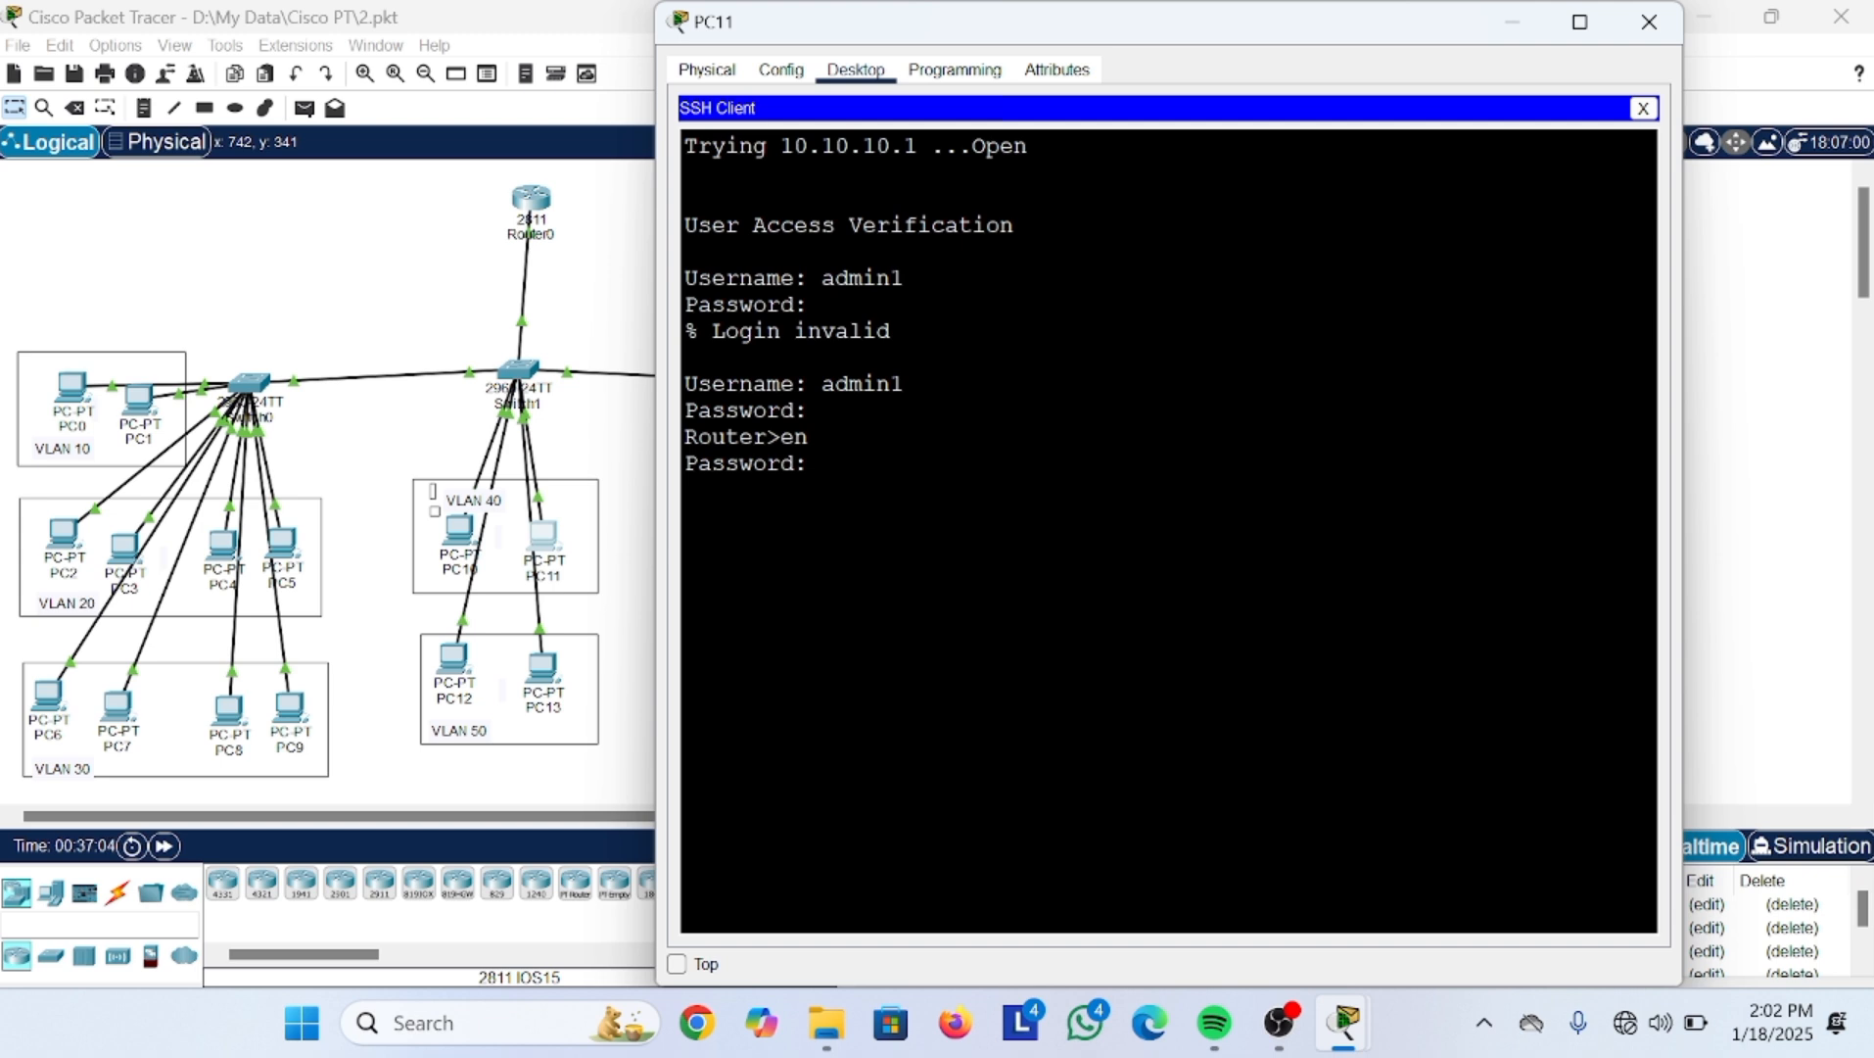
pyautogui.press('Return')
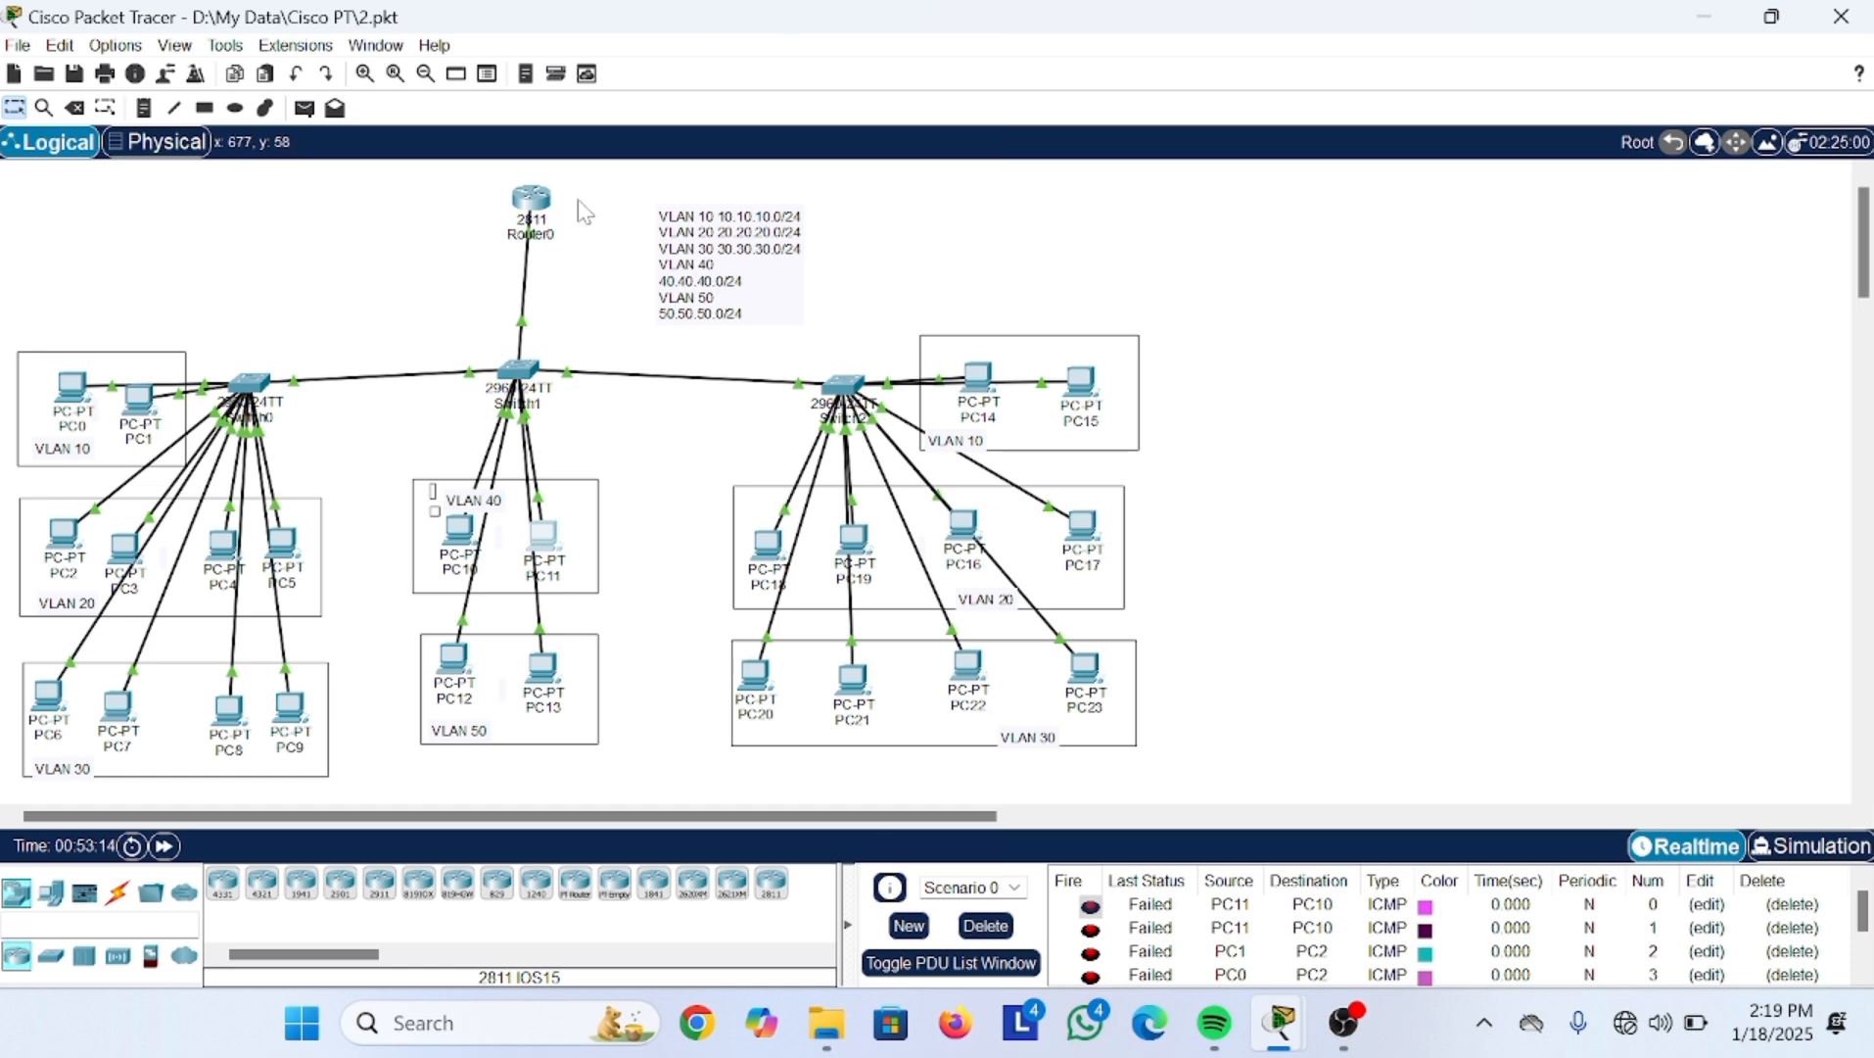
# Step: On Router0's console, try crypto key generate rsa at the user prompt
pyautogui.click(534, 216)
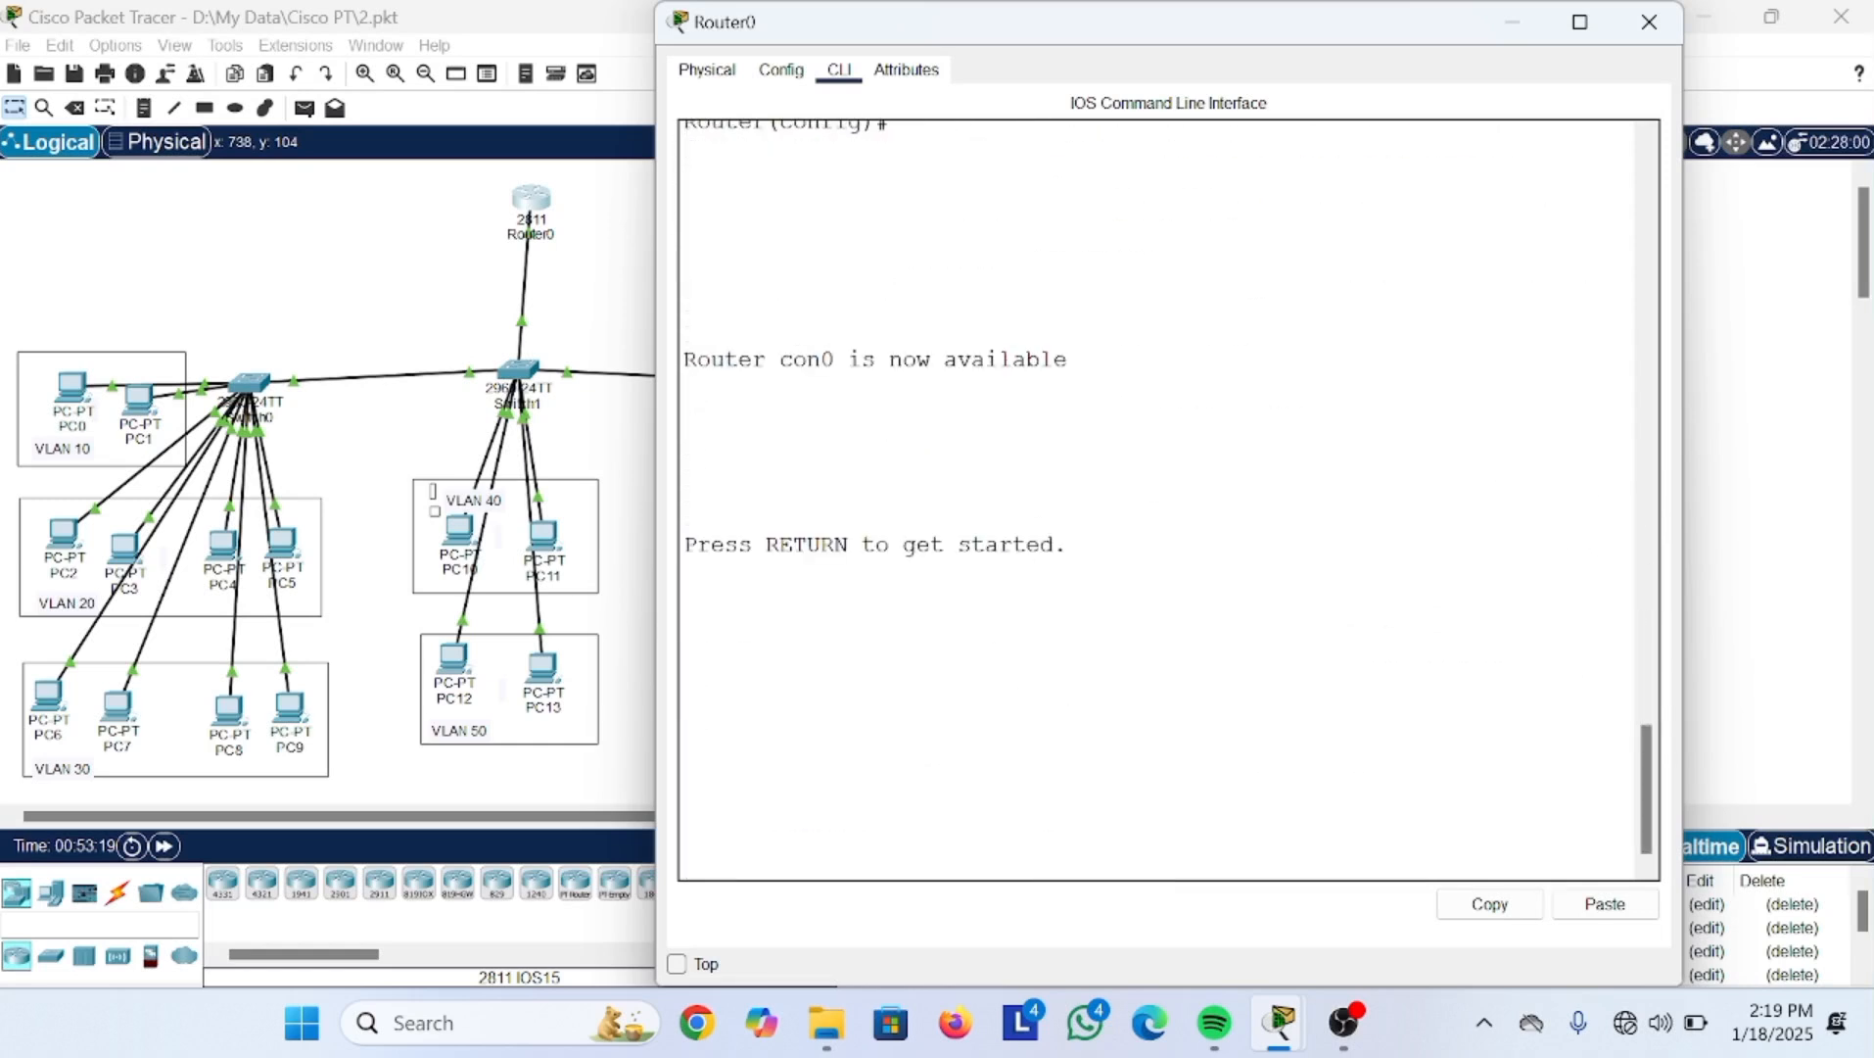
pyautogui.press('Return')
pyautogui.press('Return')
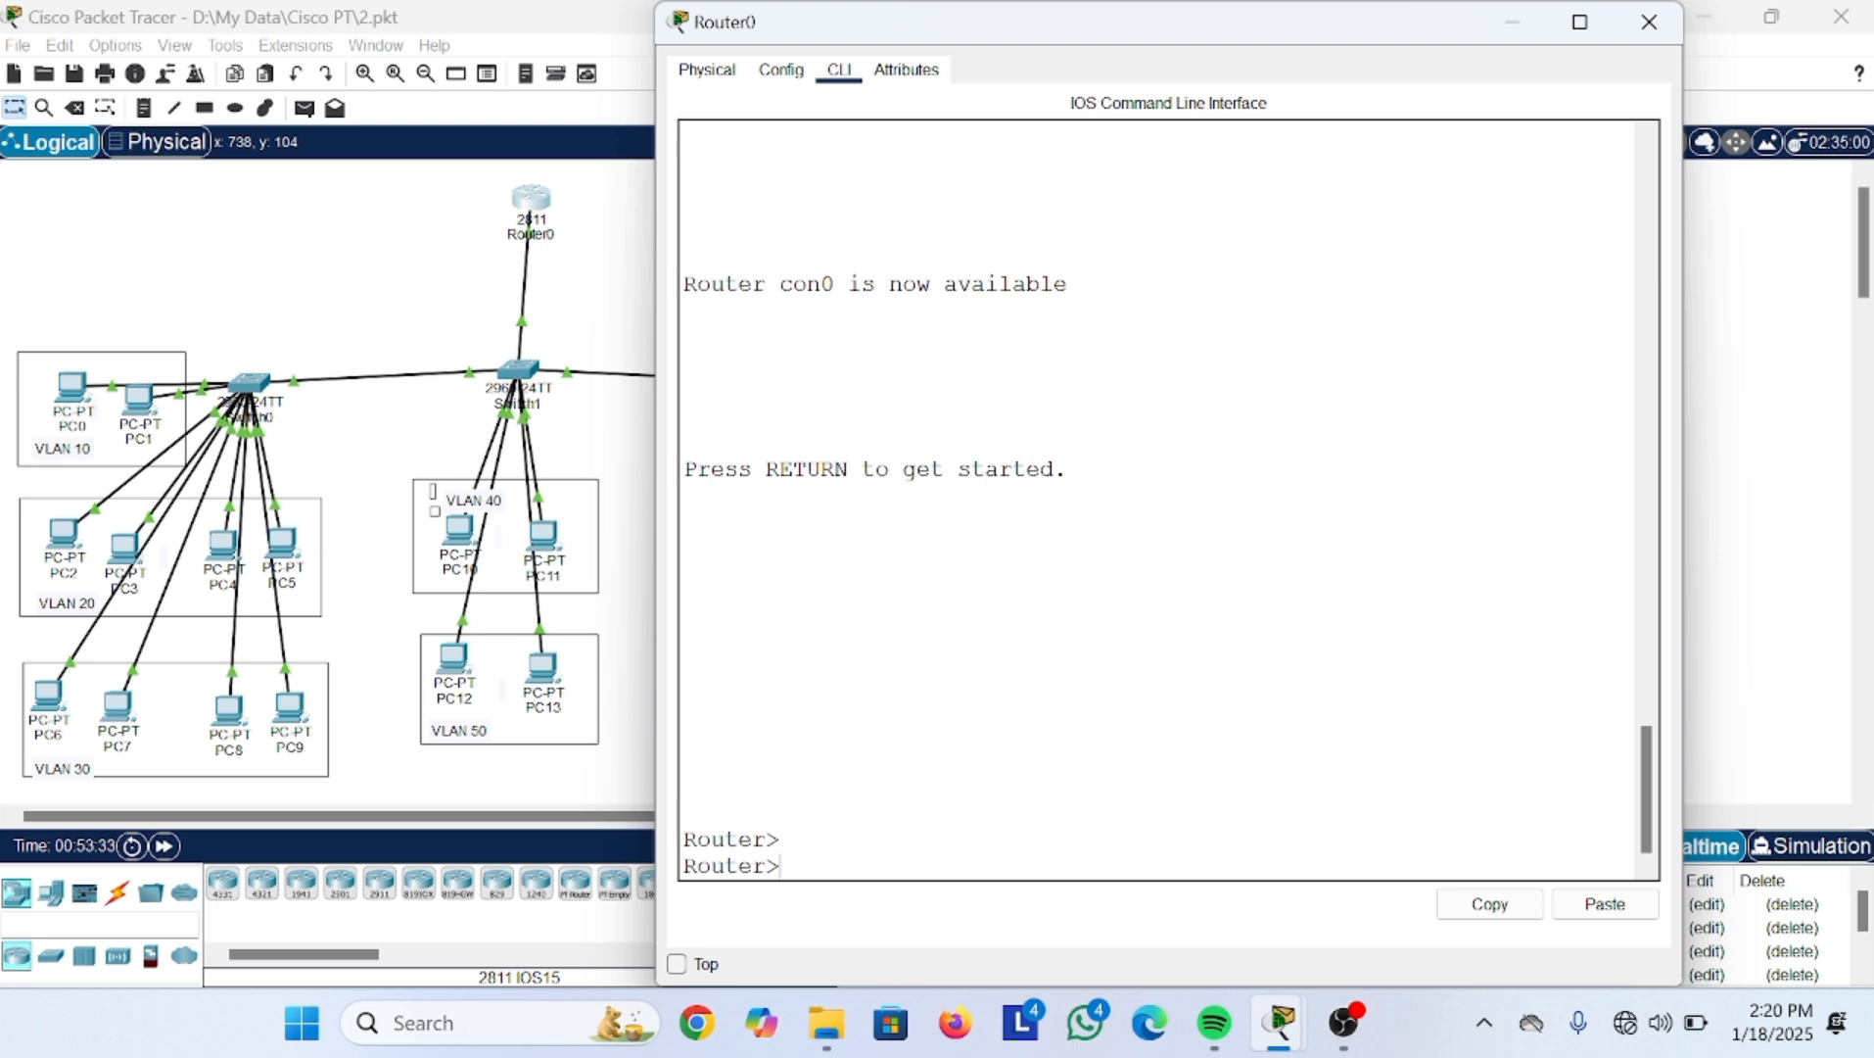
pyautogui.write('crypto key ge')
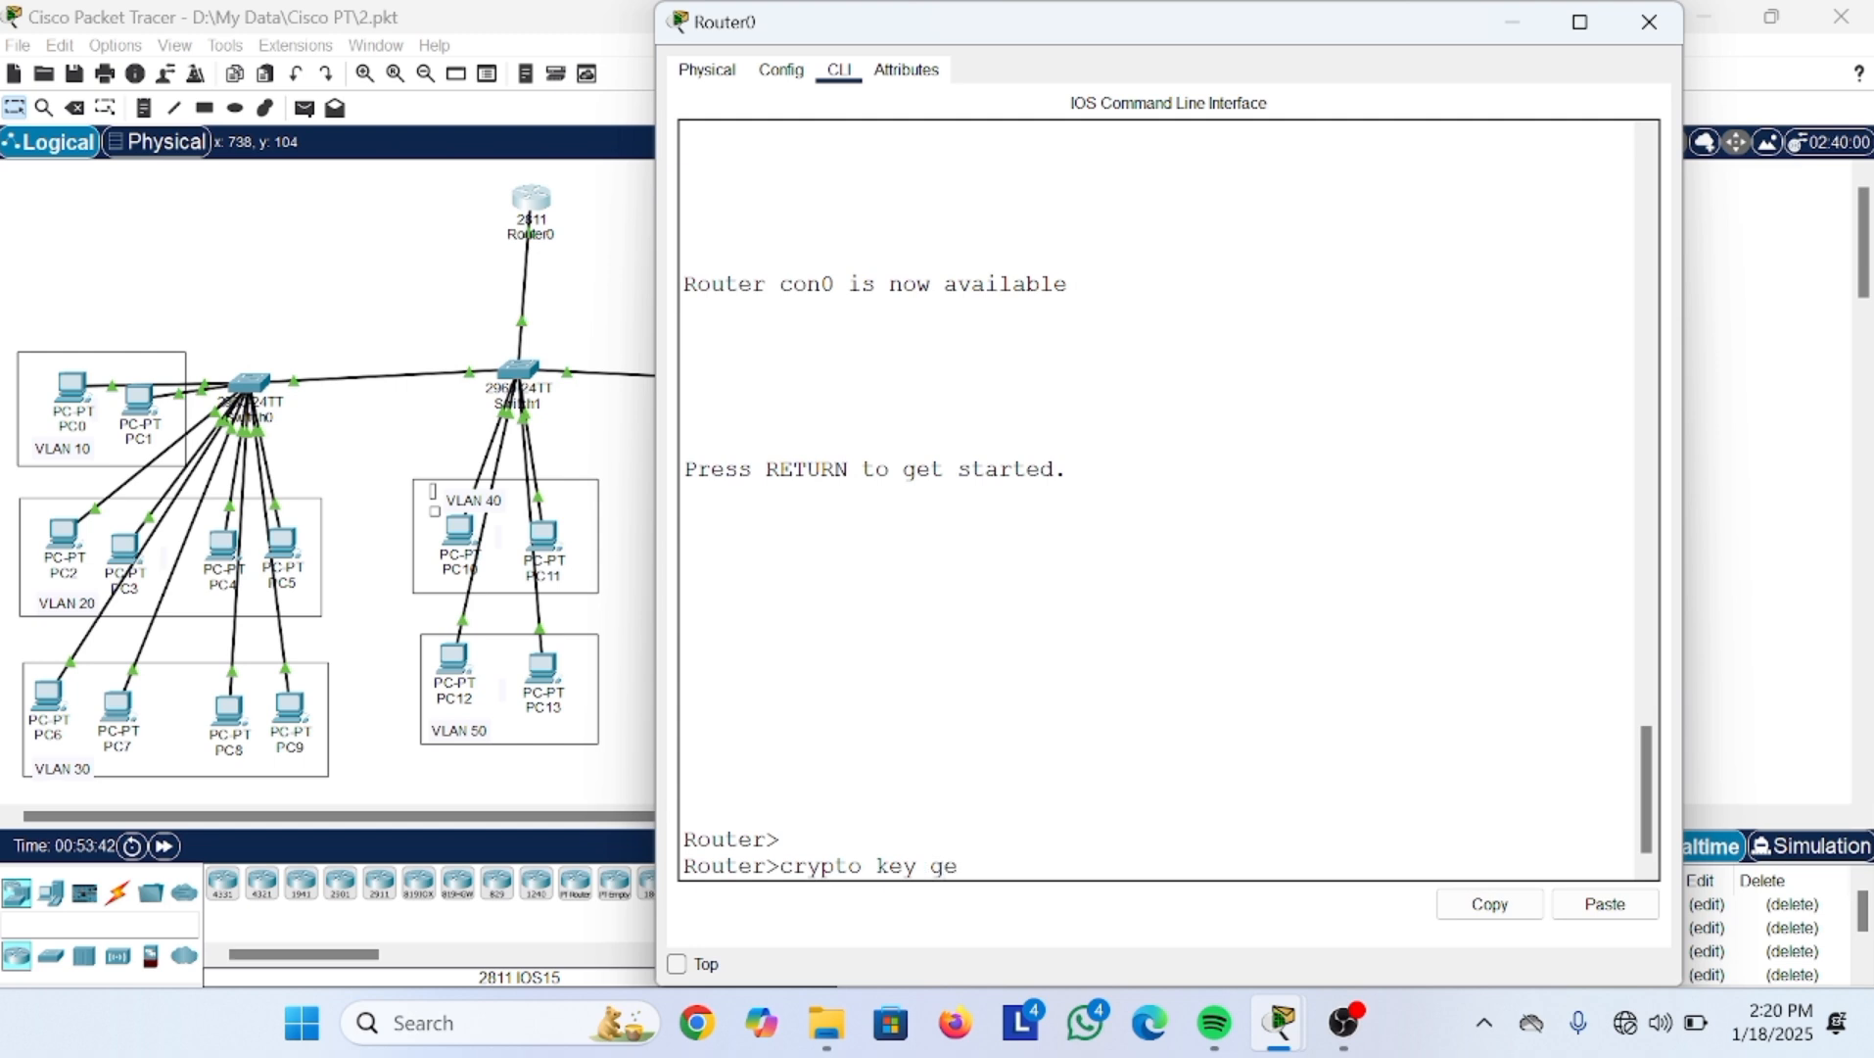
pyautogui.write('nerate rsa')
pyautogui.press('Return')
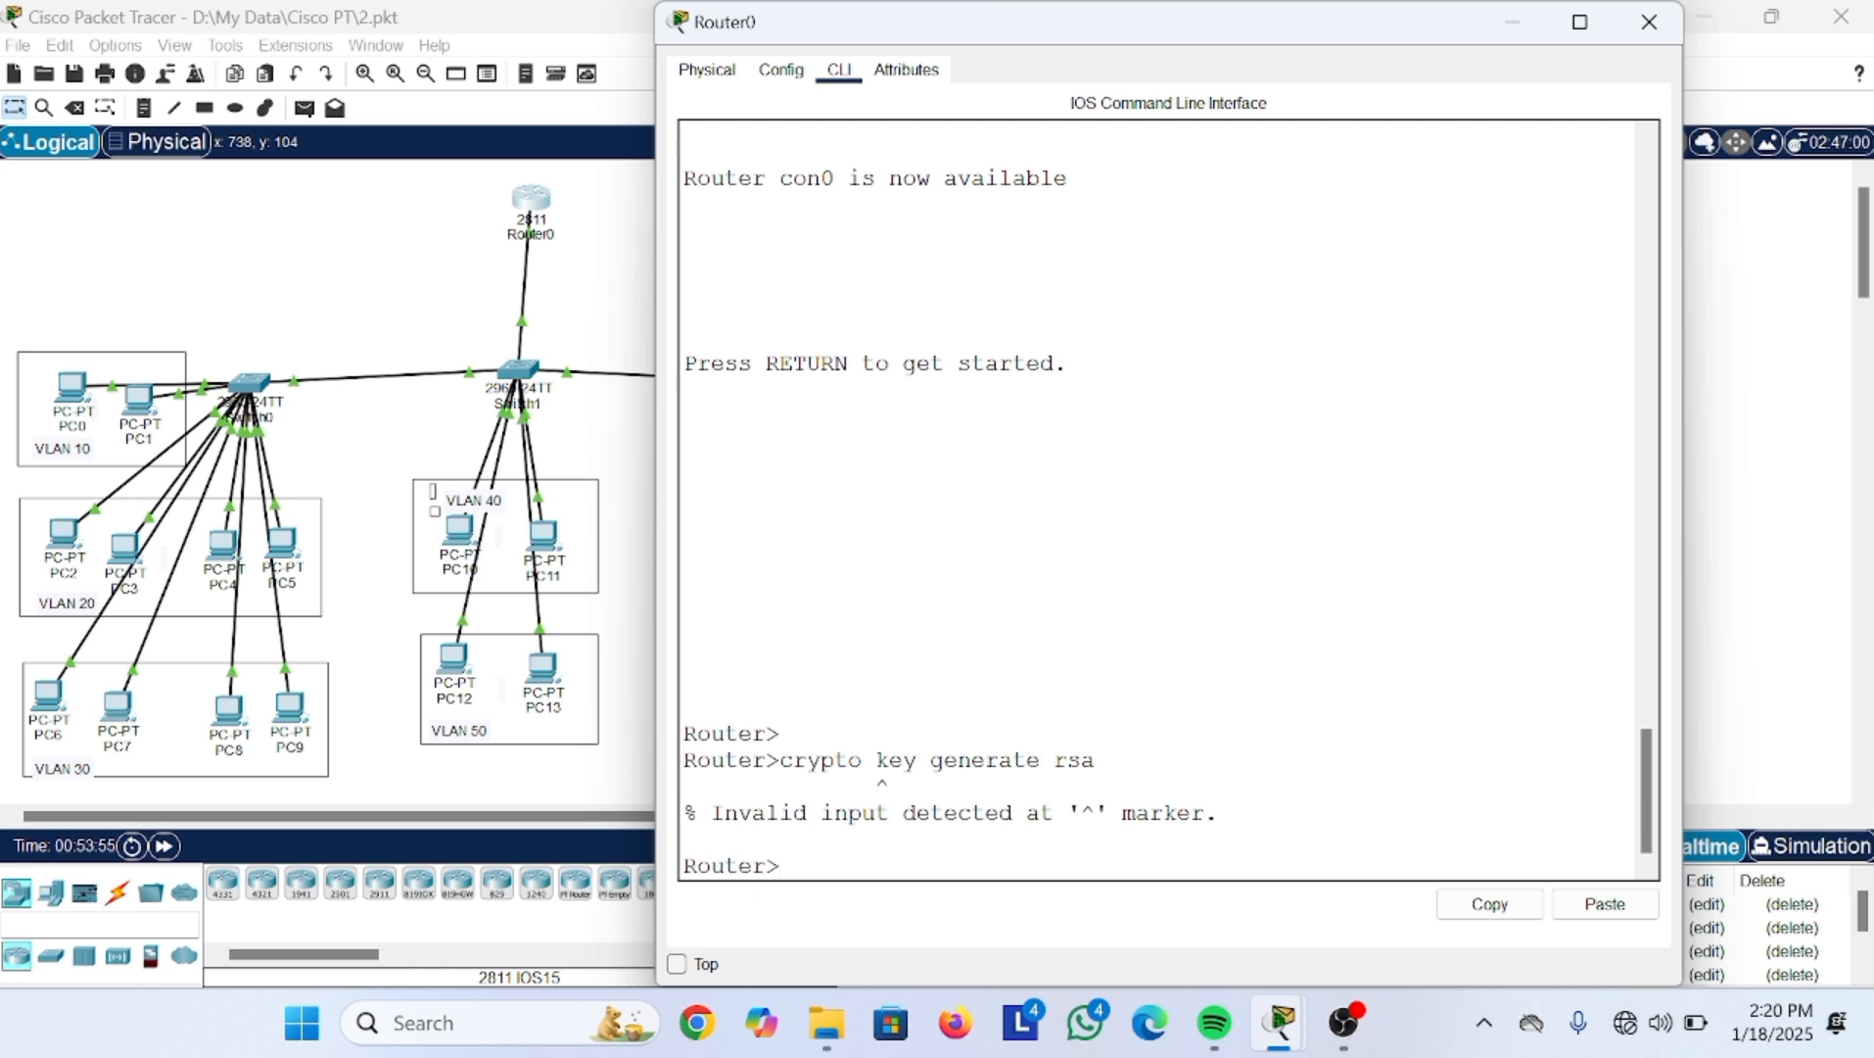
# Step: Clear the stray text and run en to reach the enable password prompt
pyautogui.write('crry')
pyautogui.press('BackSpace')
pyautogui.press('BackSpace')
pyautogui.press('BackSpace')
pyautogui.press('BackSpace')
pyautogui.write('en')
pyautogui.press('Return')
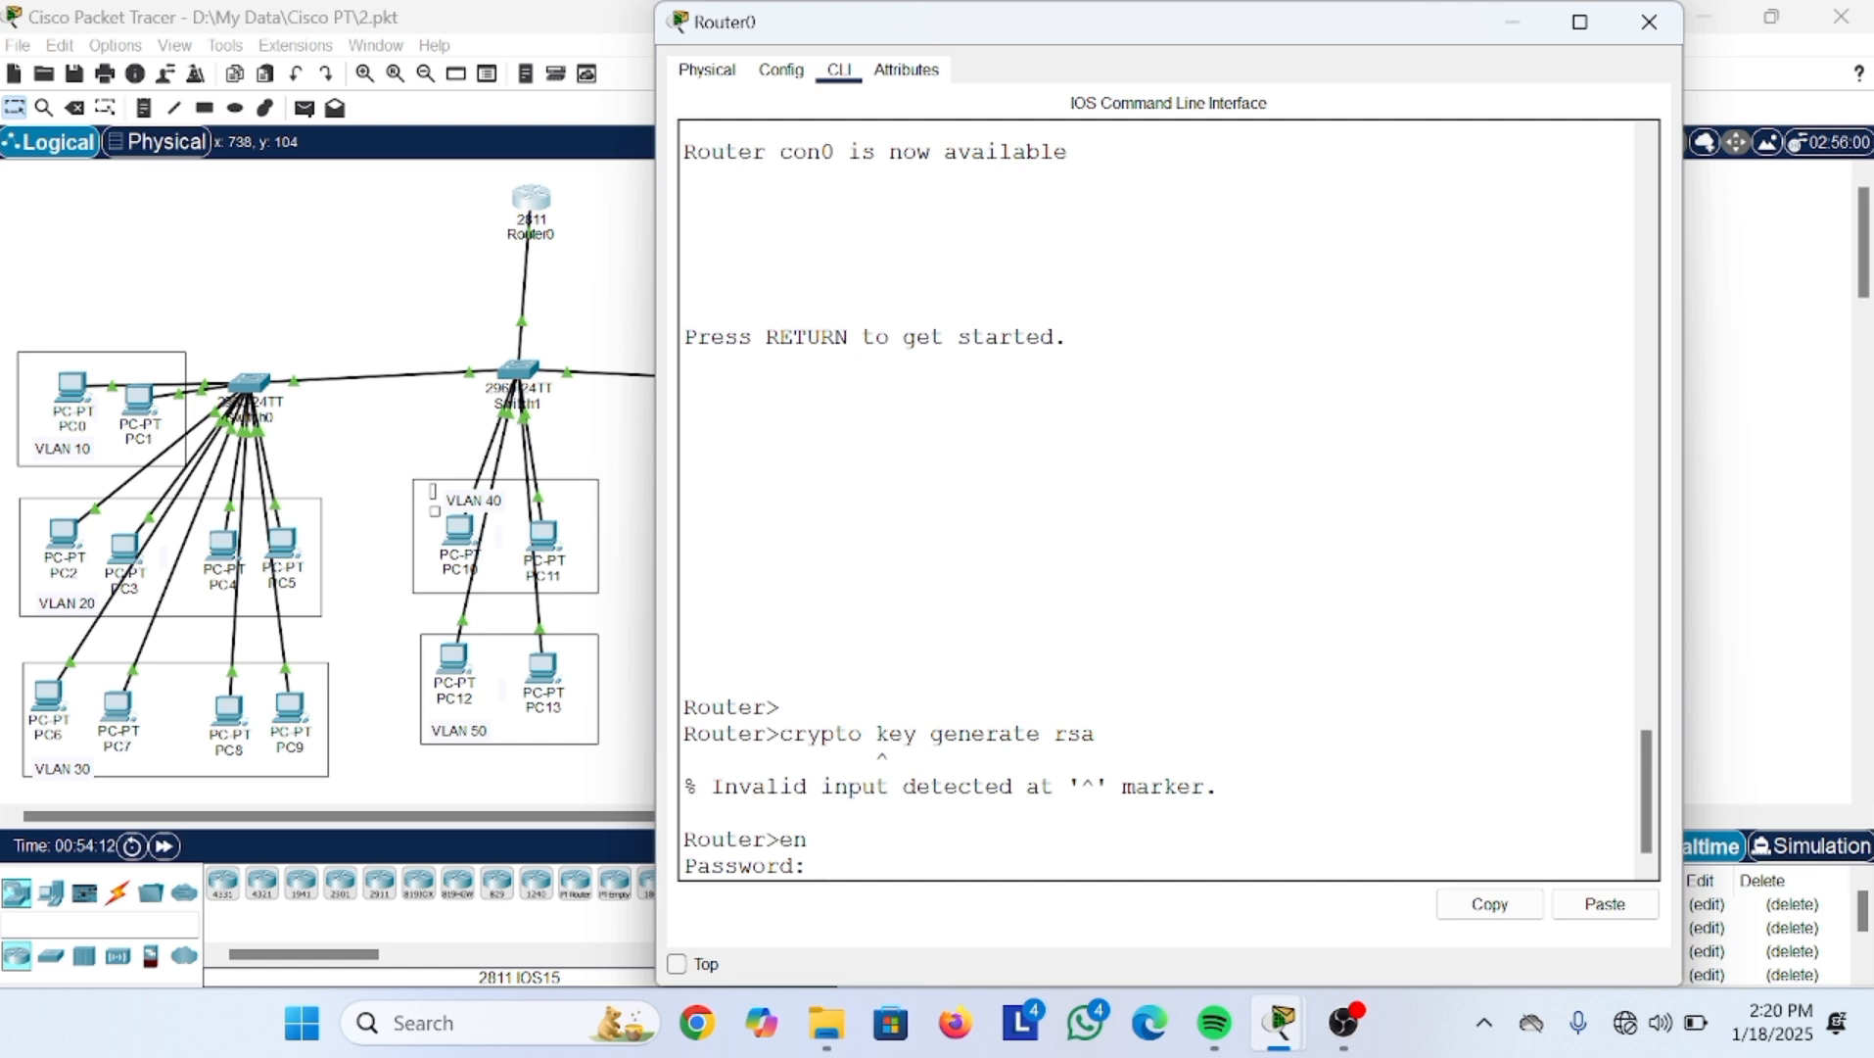
# Step: Enter the enable password and go into global configuration with conf t
pyautogui.press('Return')
pyautogui.write('conf t')
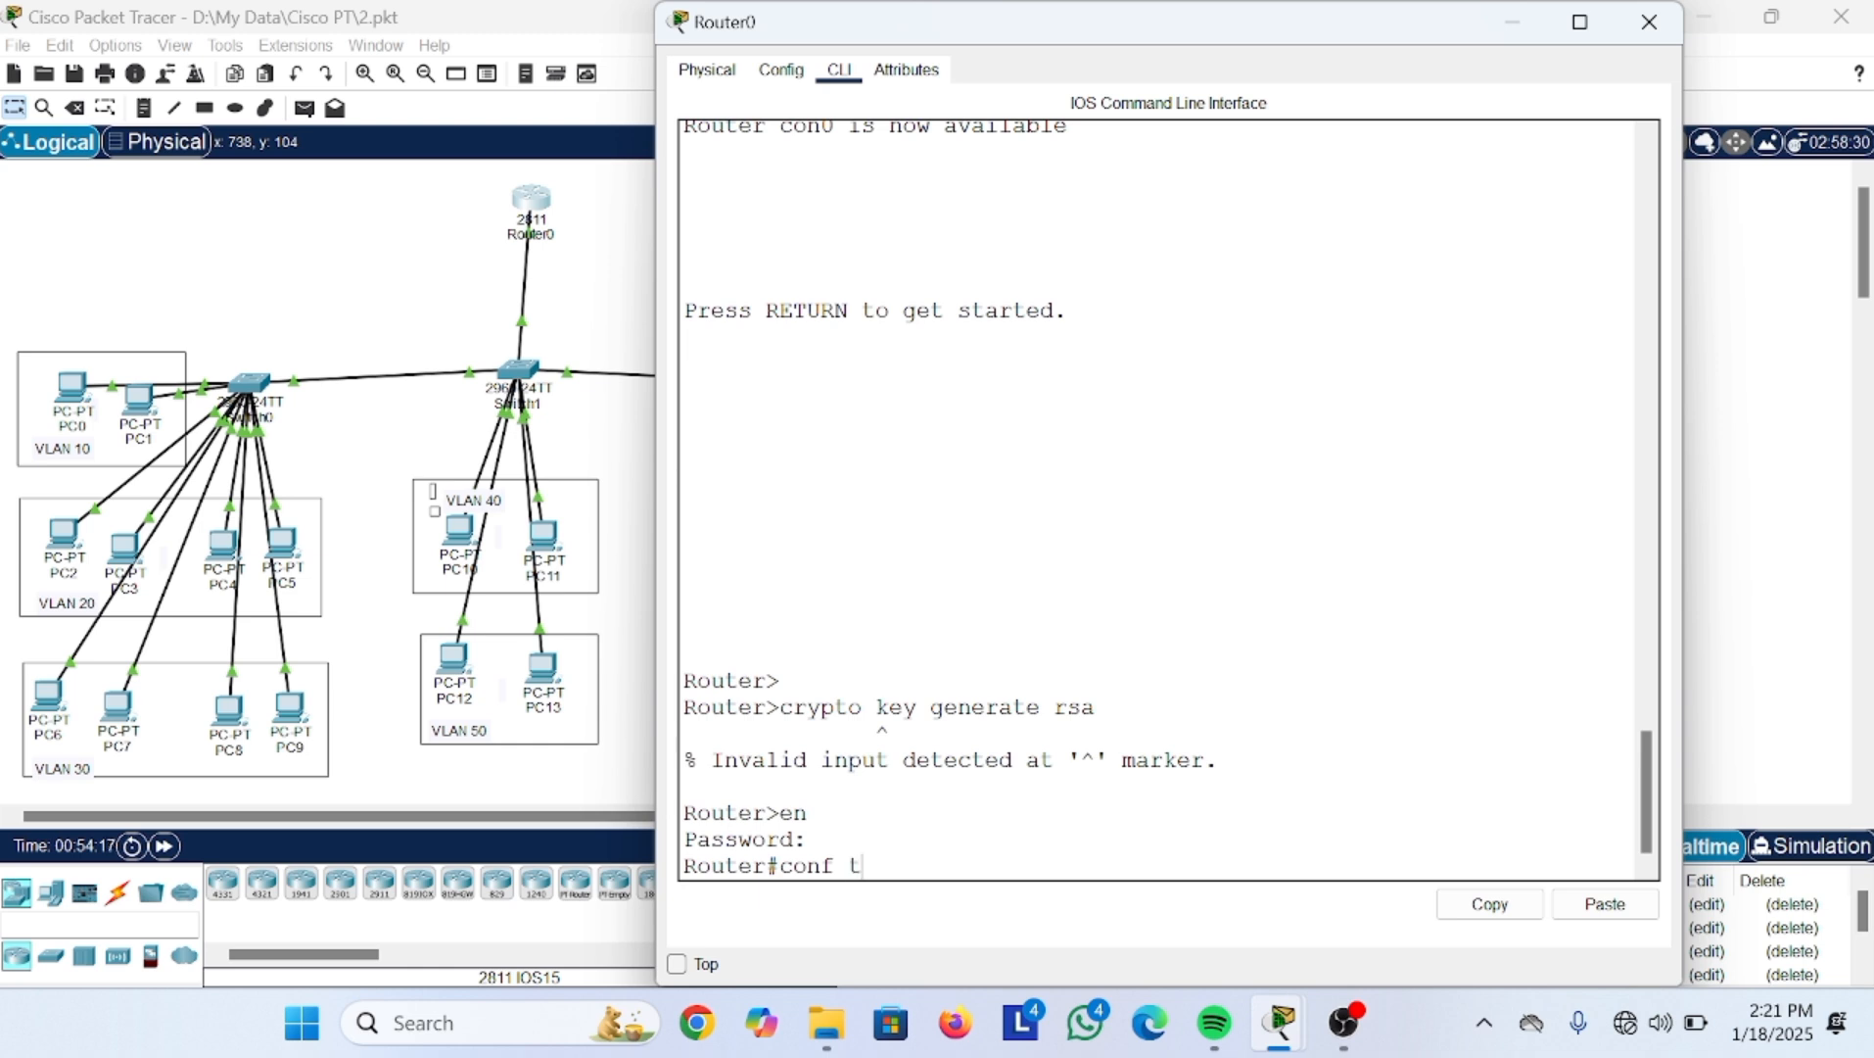
pyautogui.press('Return')
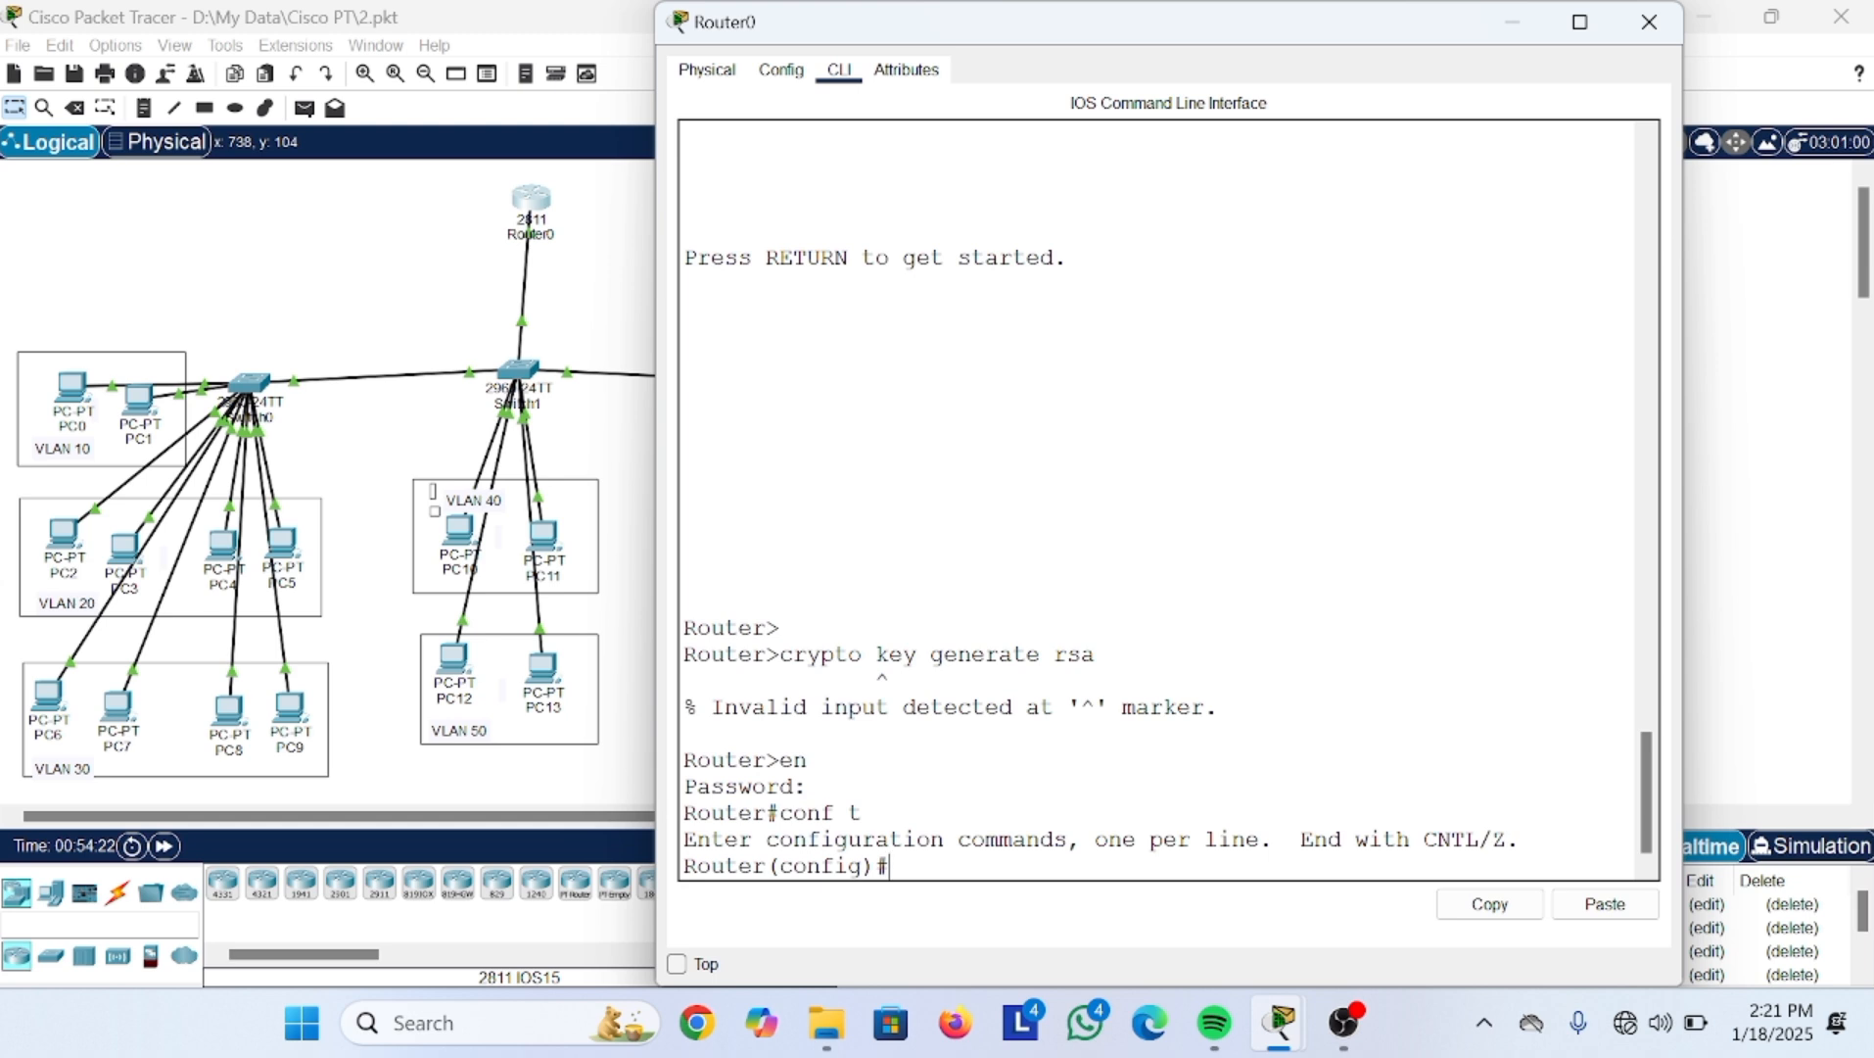
# Step: Run crypto key generate rsa, which fails asking for a hostname other than Router
pyautogui.write('crypto genera')
pyautogui.press('BackSpace')
pyautogui.press('Tab')
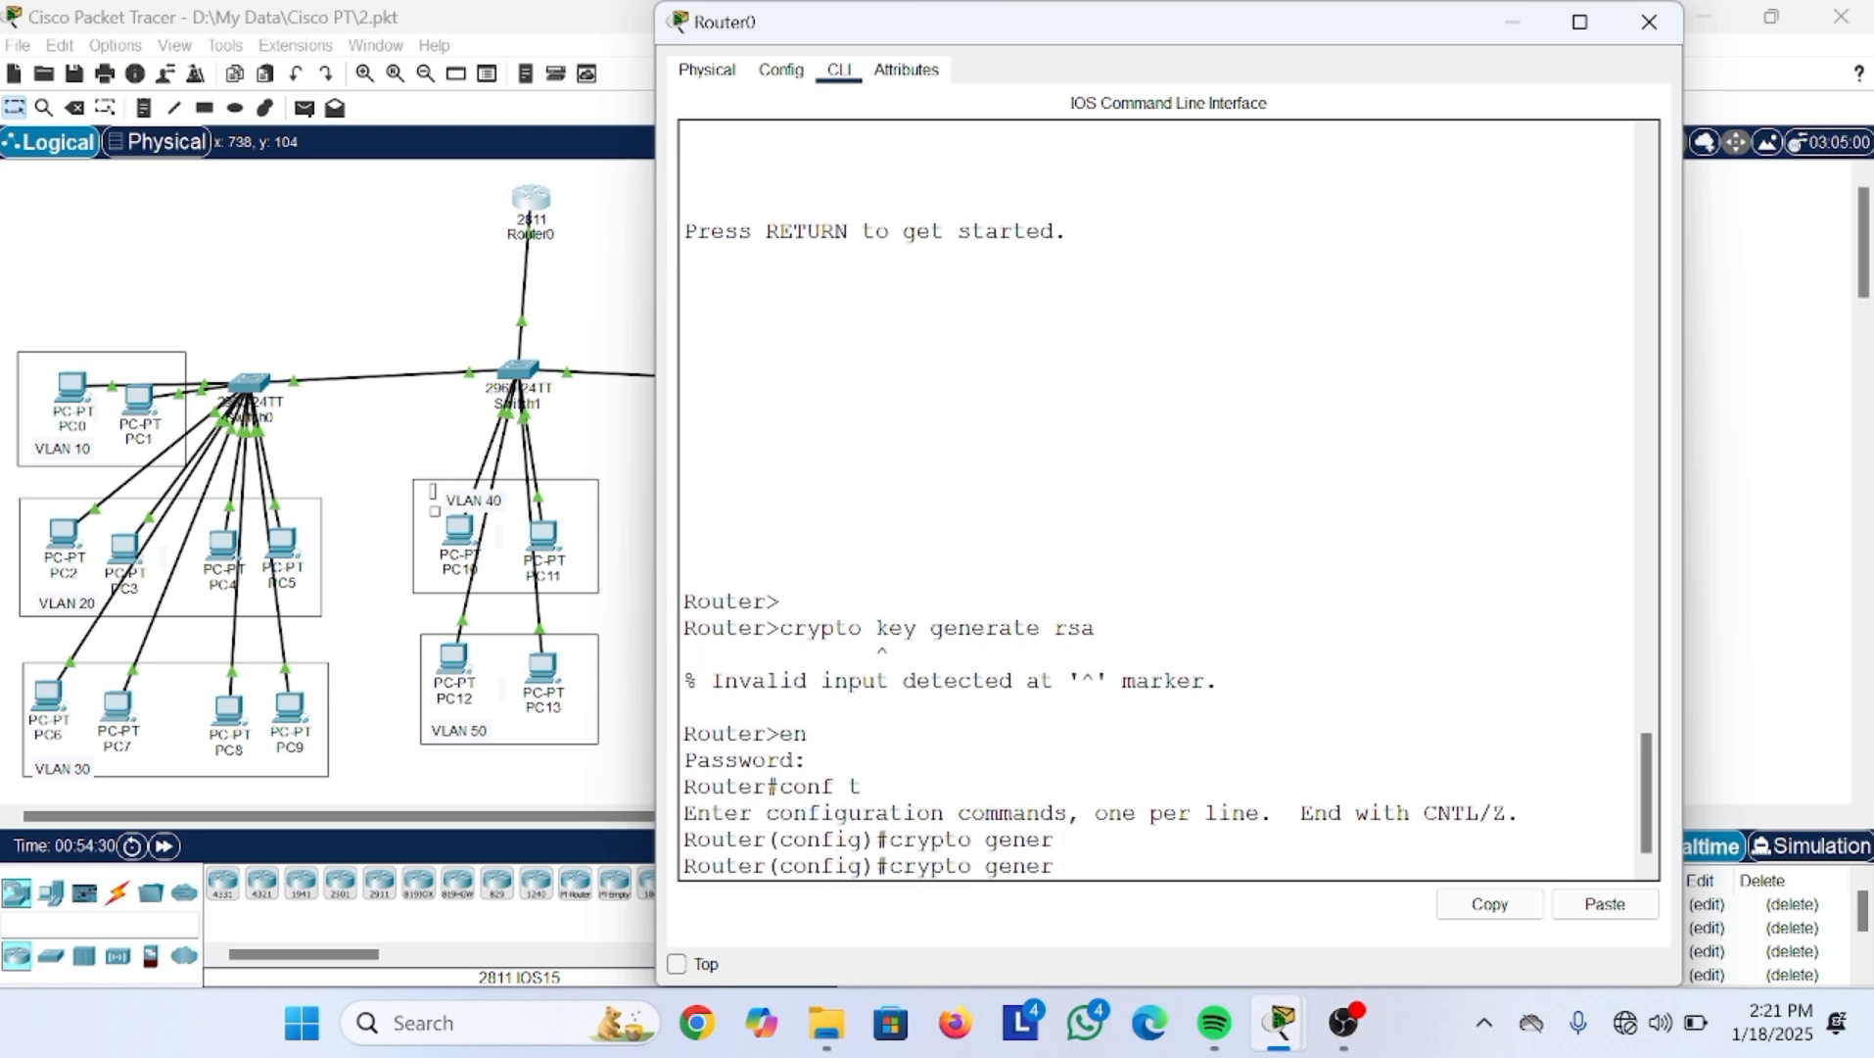
pyautogui.press('BackSpace')
pyautogui.press('BackSpace')
pyautogui.press('BackSpace')
pyautogui.press('BackSpace')
pyautogui.press('BackSpace')
pyautogui.write('kr')
pyautogui.press('BackSpace')
pyautogui.write('ey')
pyautogui.press('Tab')
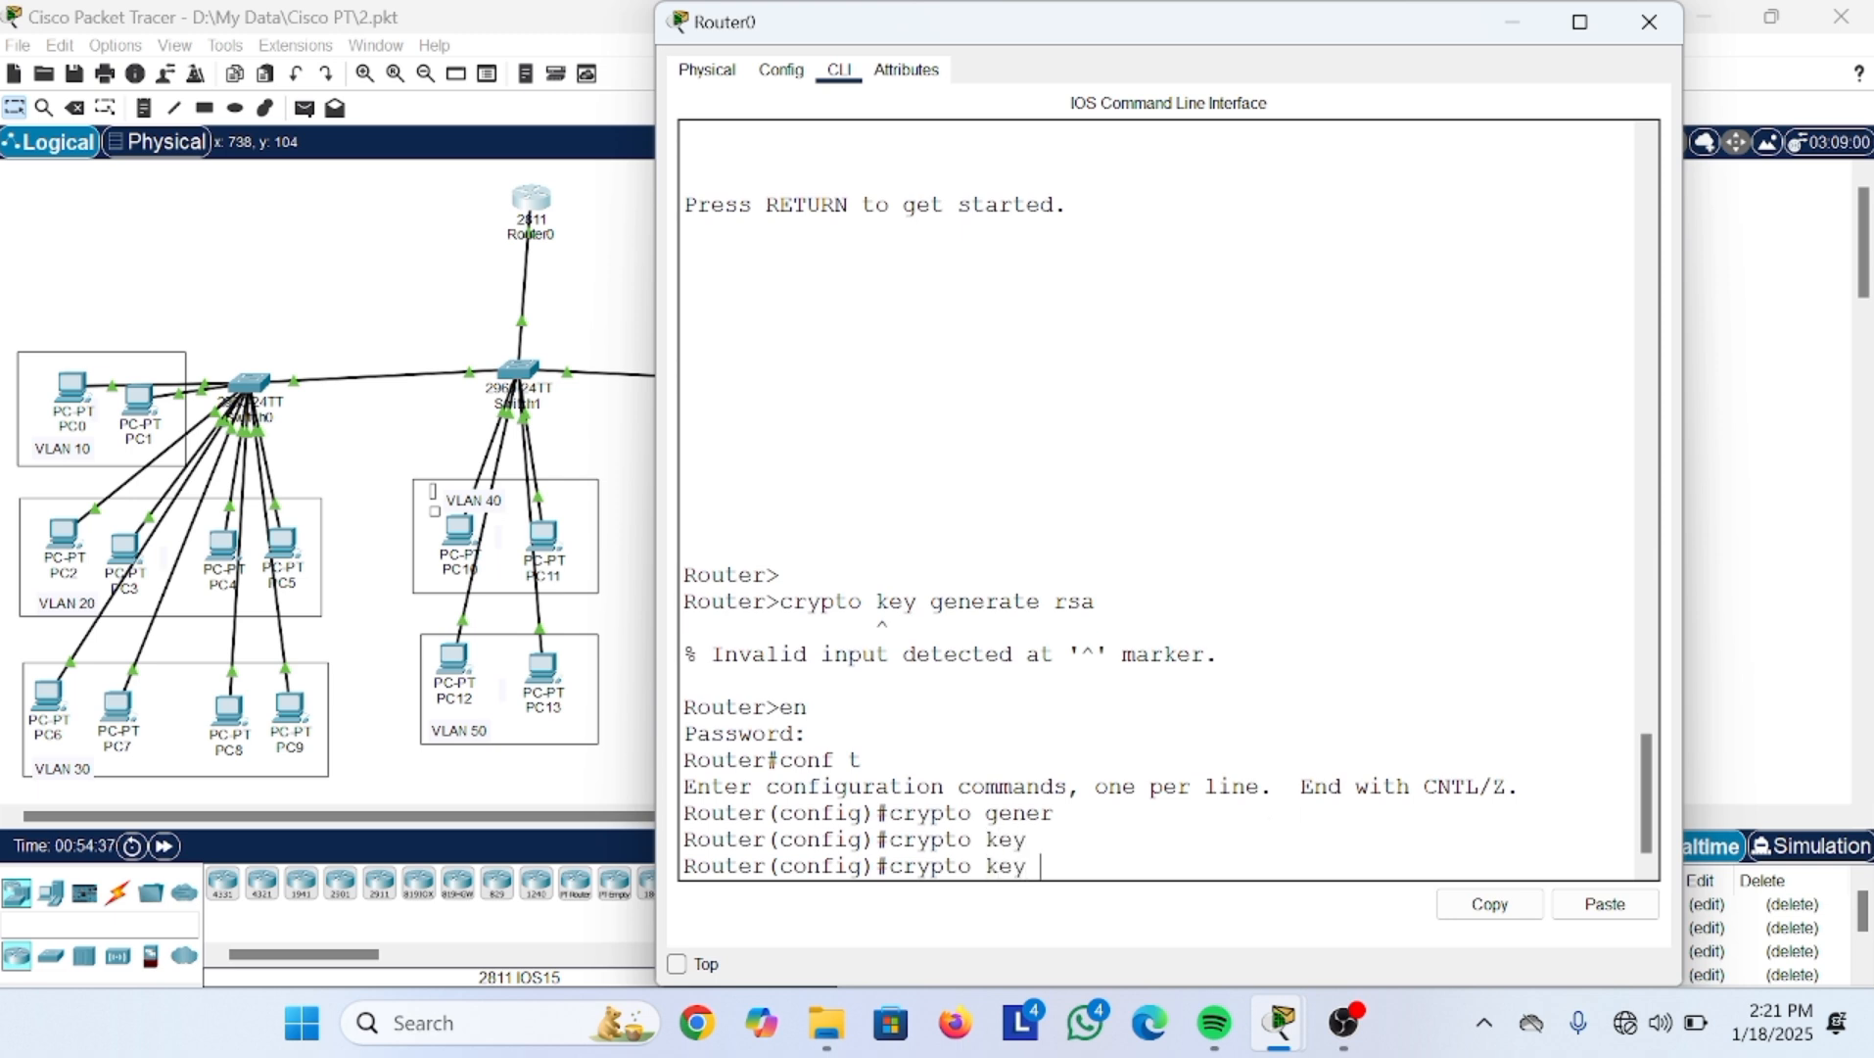
pyautogui.write('gen')
pyautogui.press('Tab')
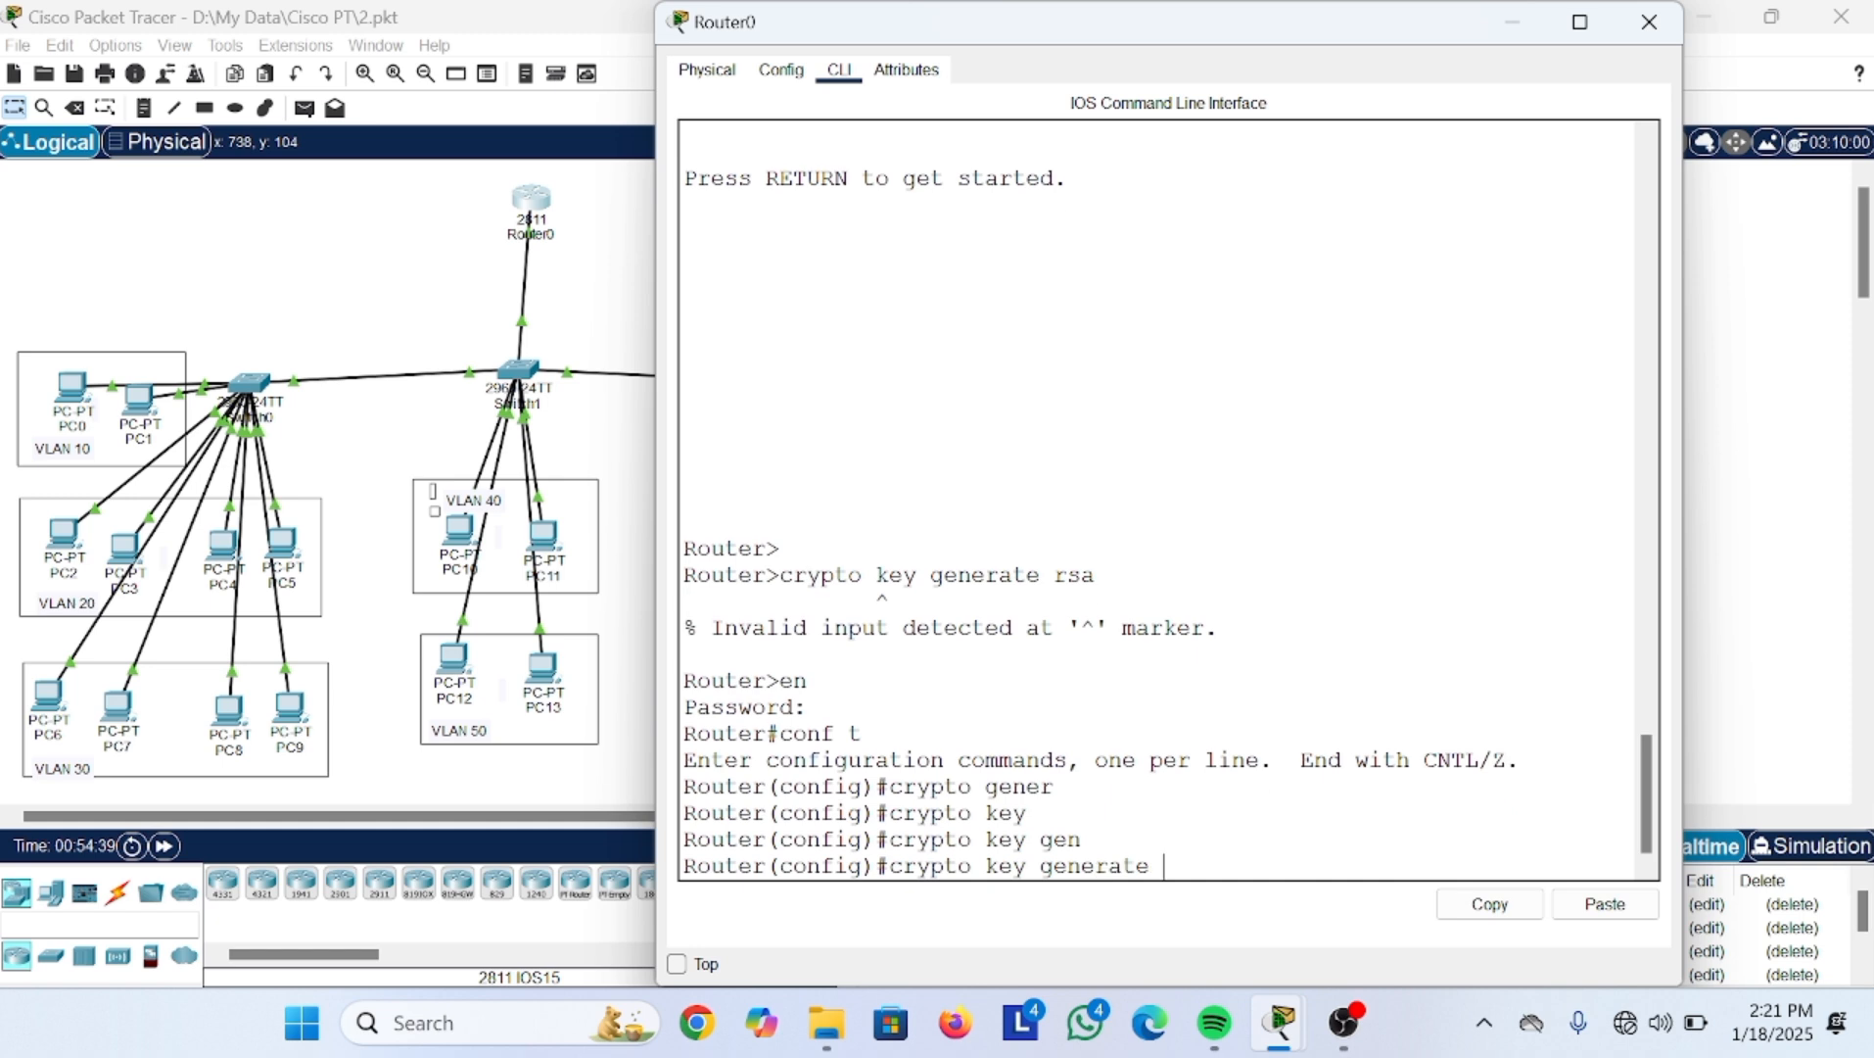
pyautogui.write('rsa')
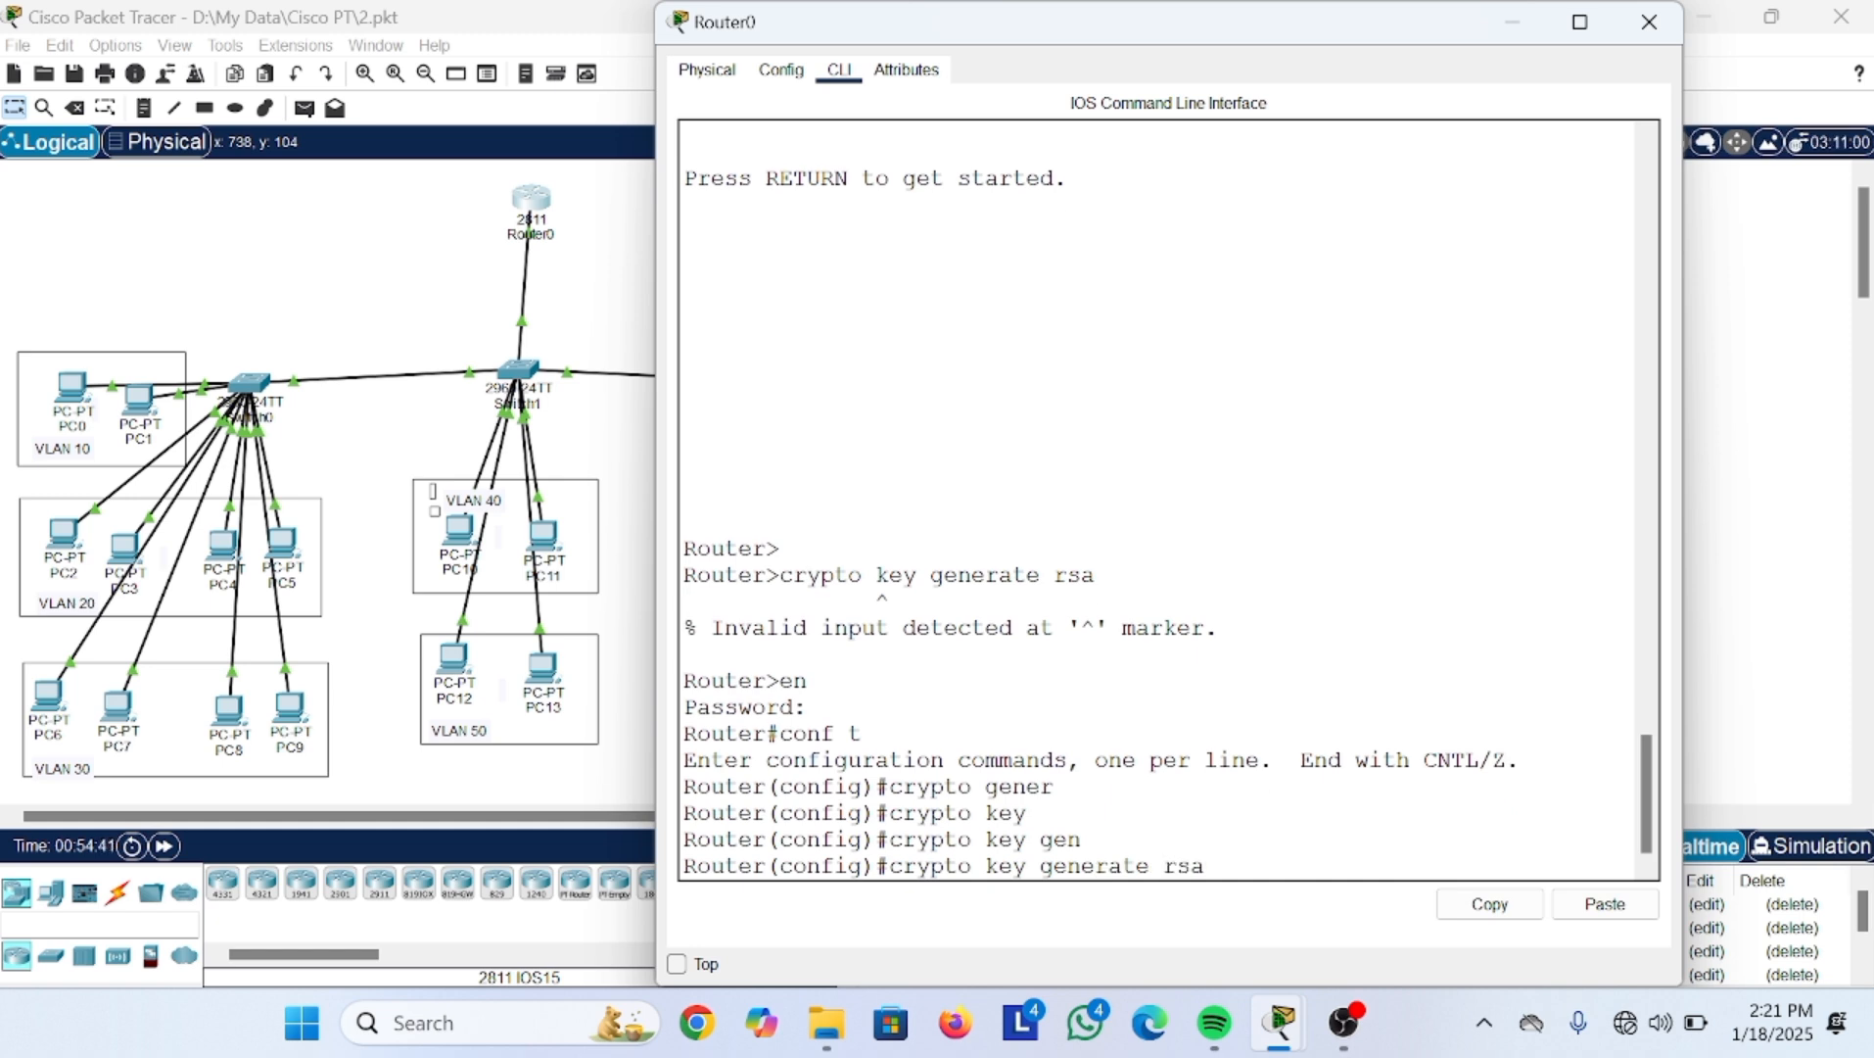
pyautogui.press('Return')
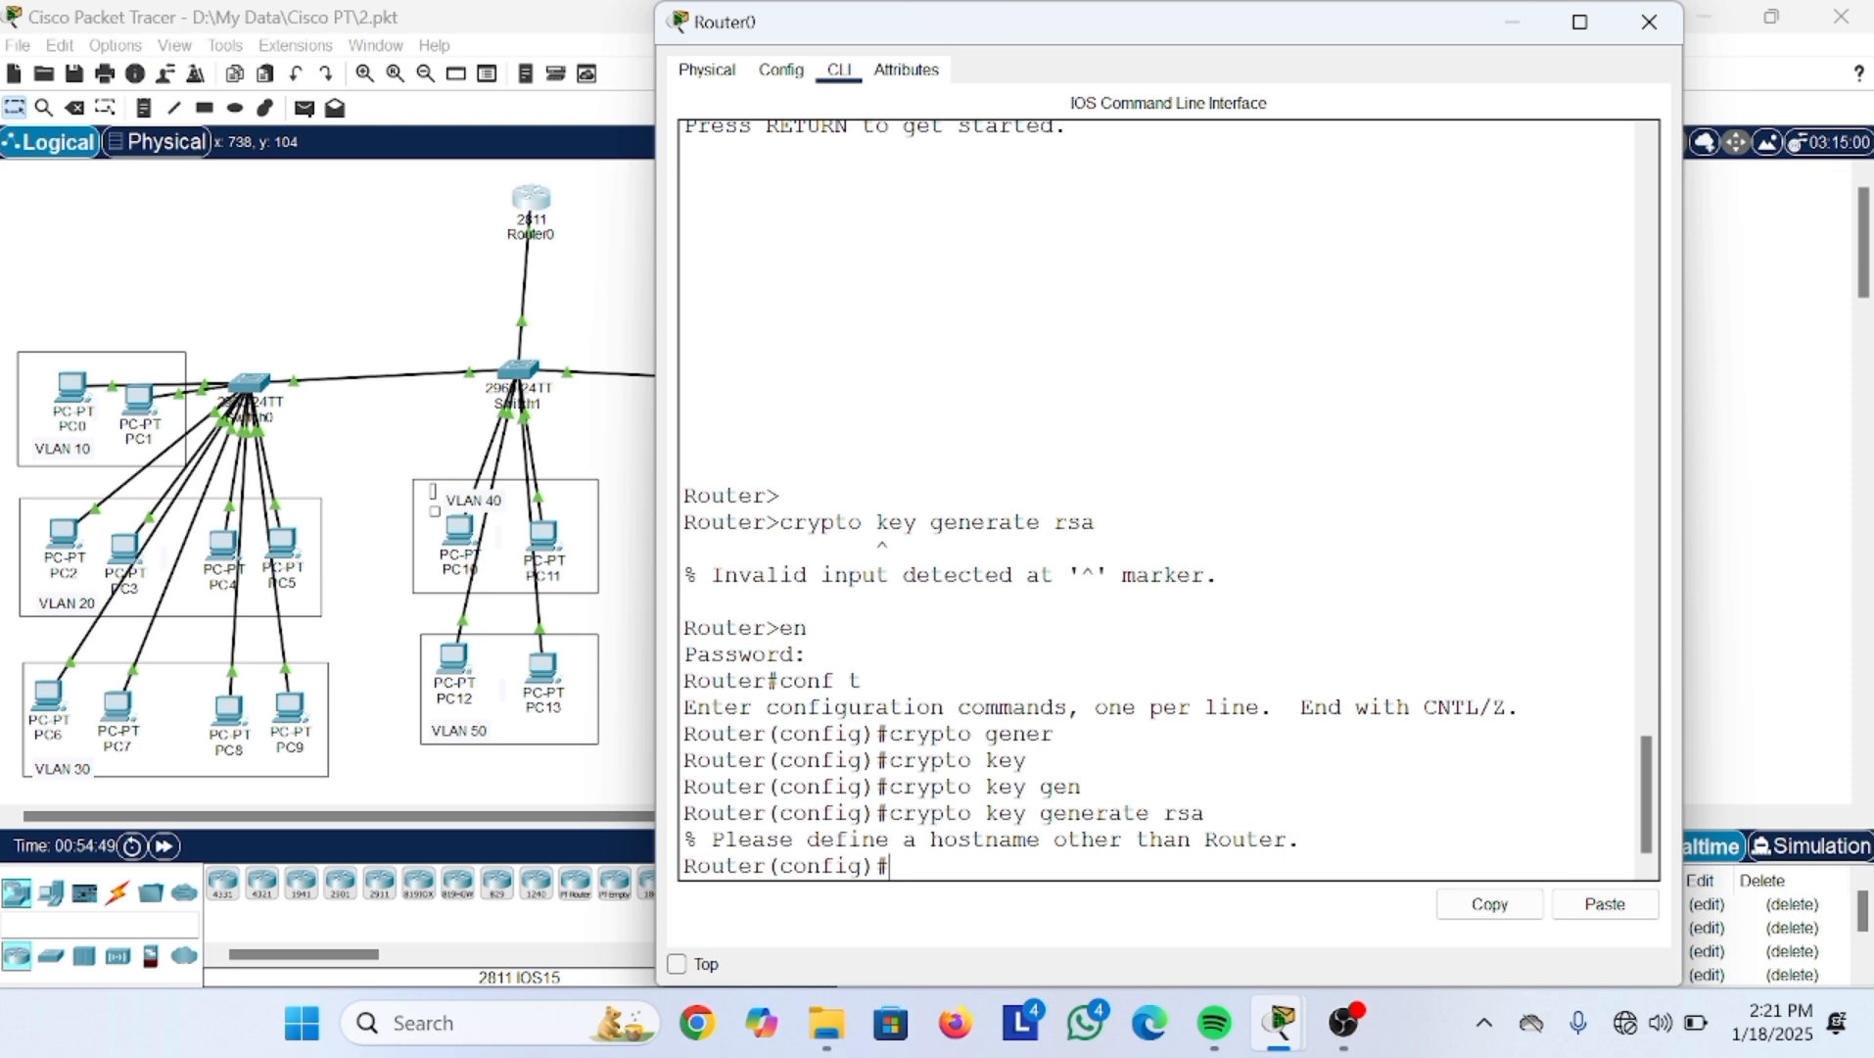
# Step: Set the router hostname to sekolahan and retry the crypto key generate rsa command
pyautogui.write('hostname')
pyautogui.write('sekolahan')
pyautogui.press('Return')
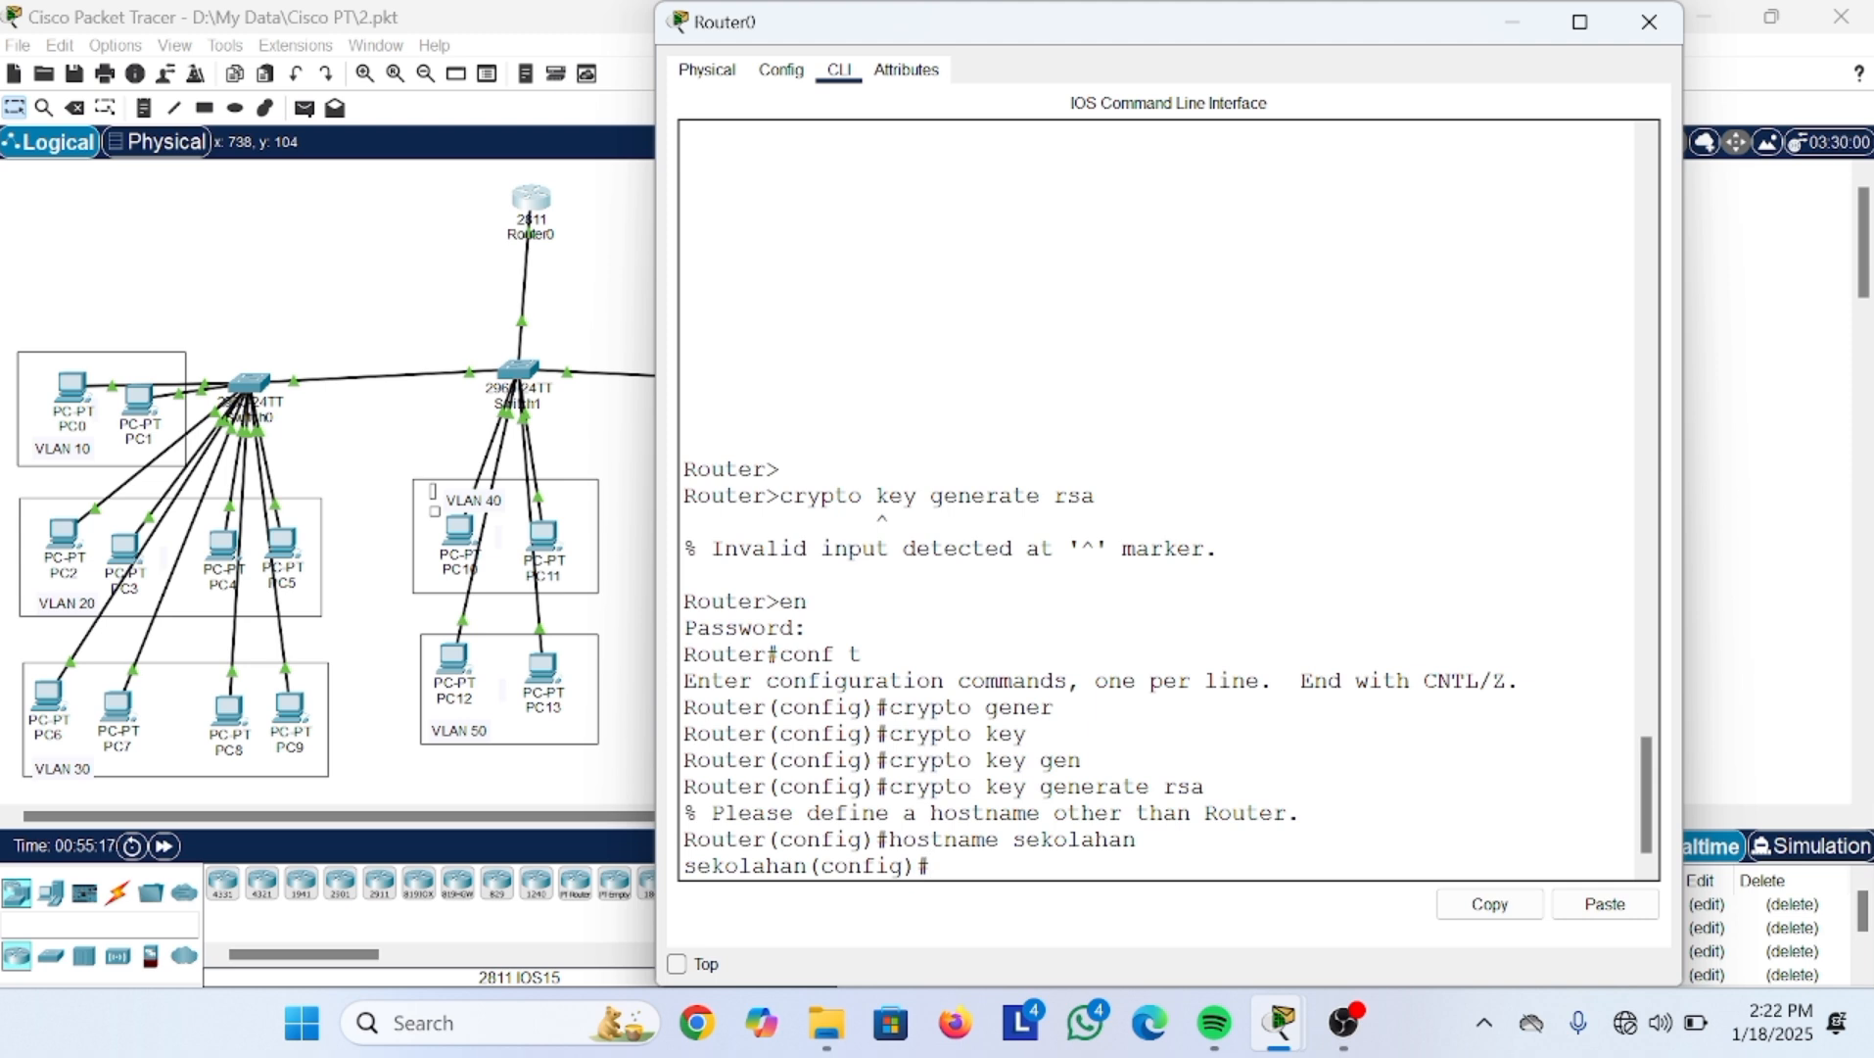
pyautogui.press('Up')
pyautogui.press('Up')
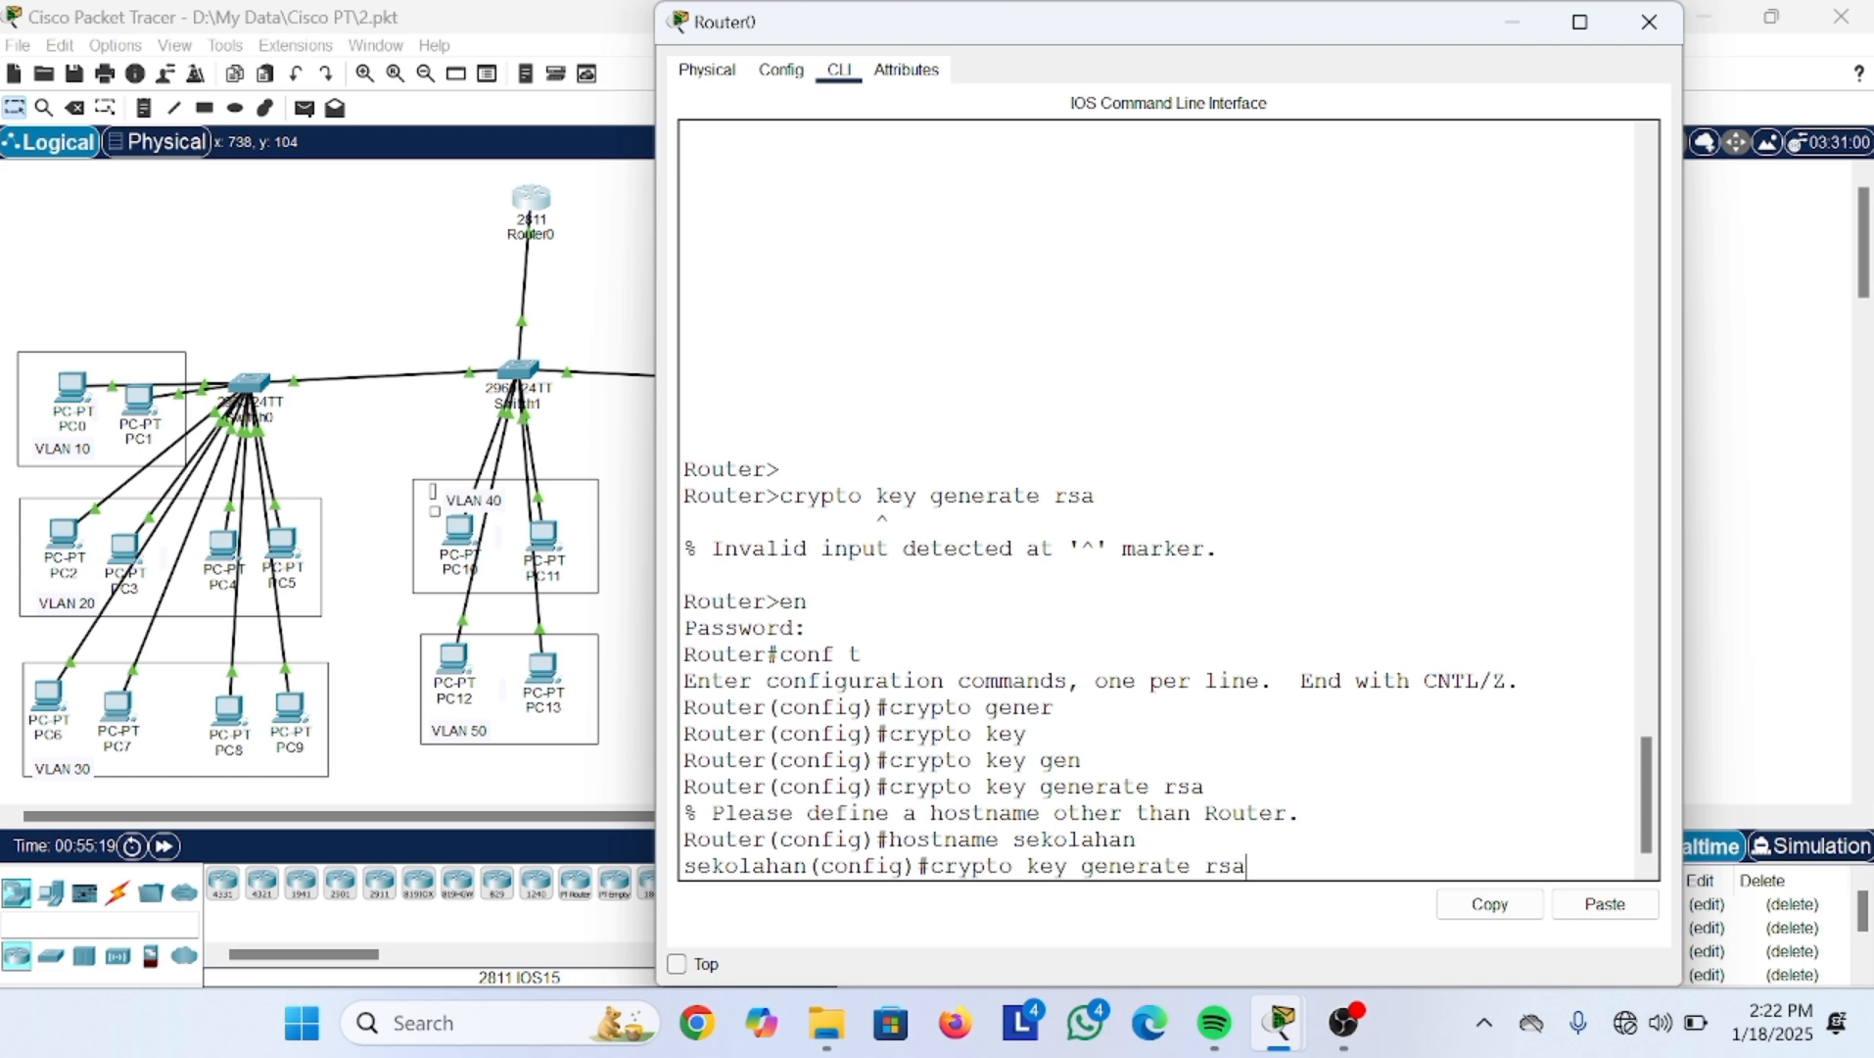
pyautogui.press('Return')
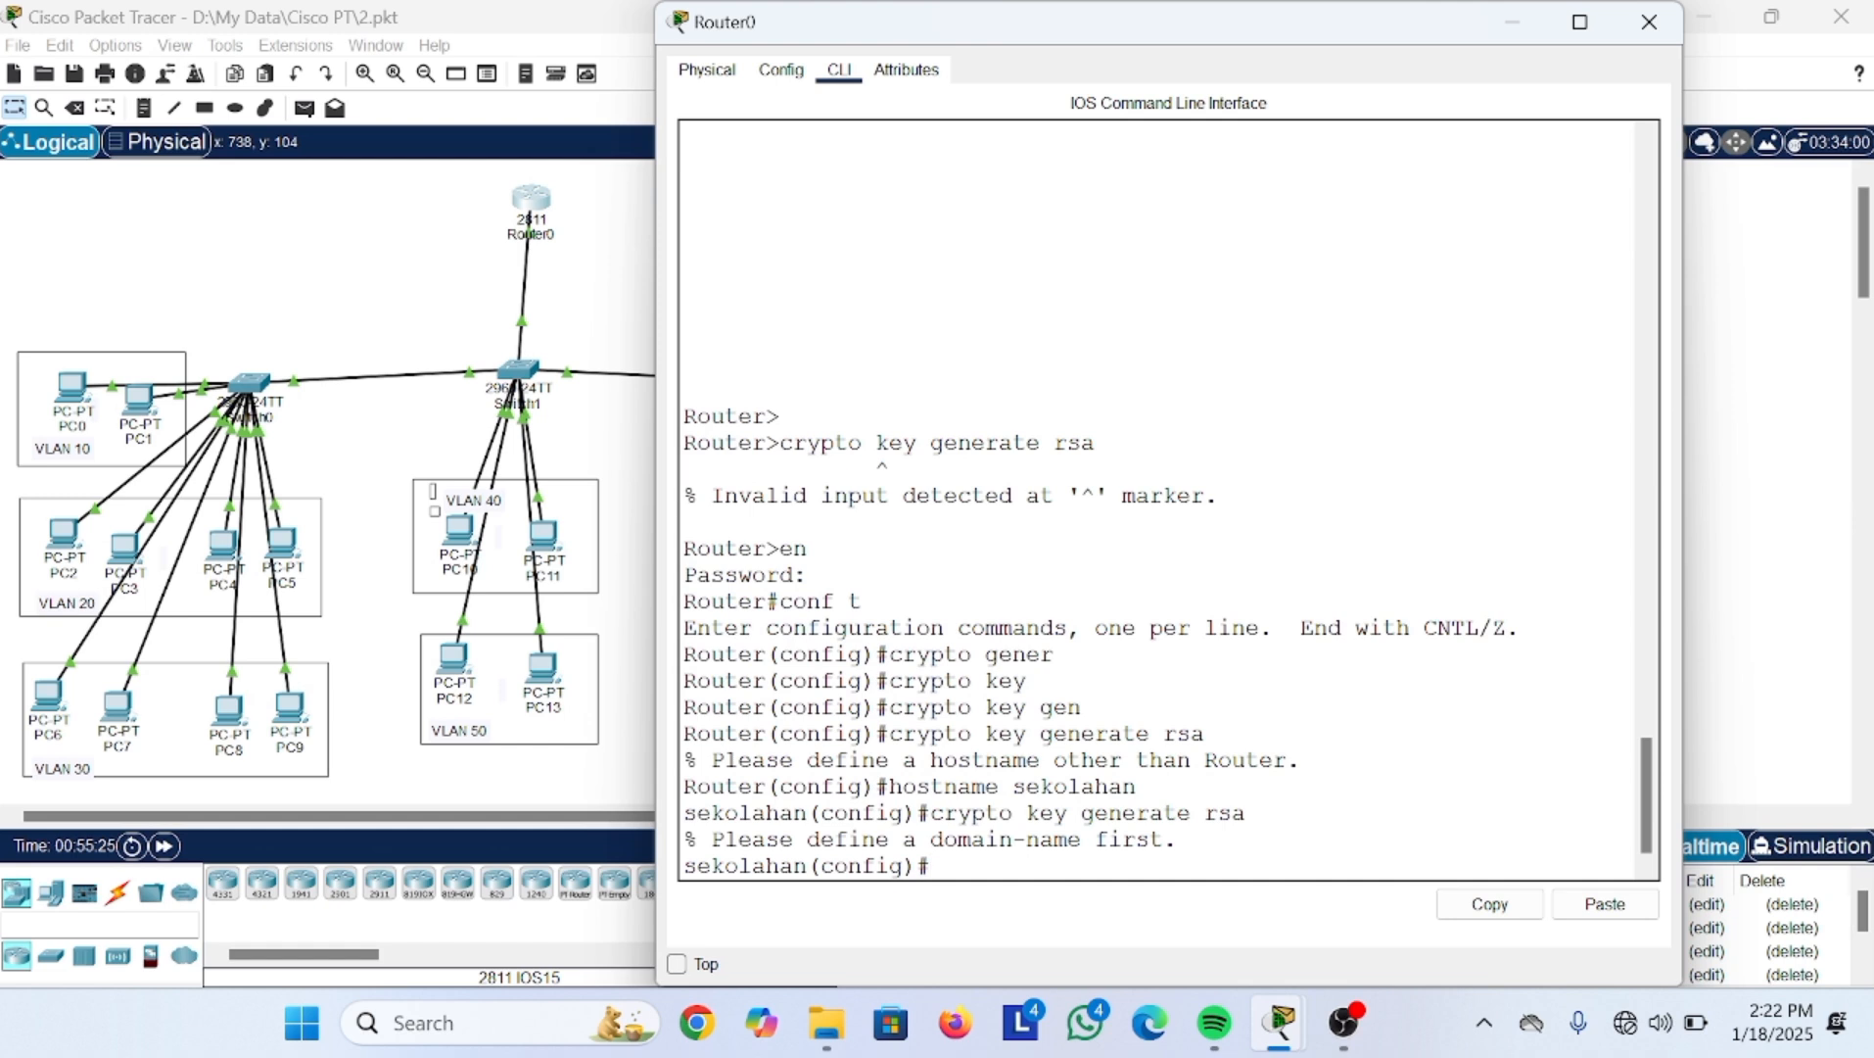
# Step: Set the IP domain name to sekolahan.id.com and recall the RSA key command
pyautogui.write('ip domain-name ')
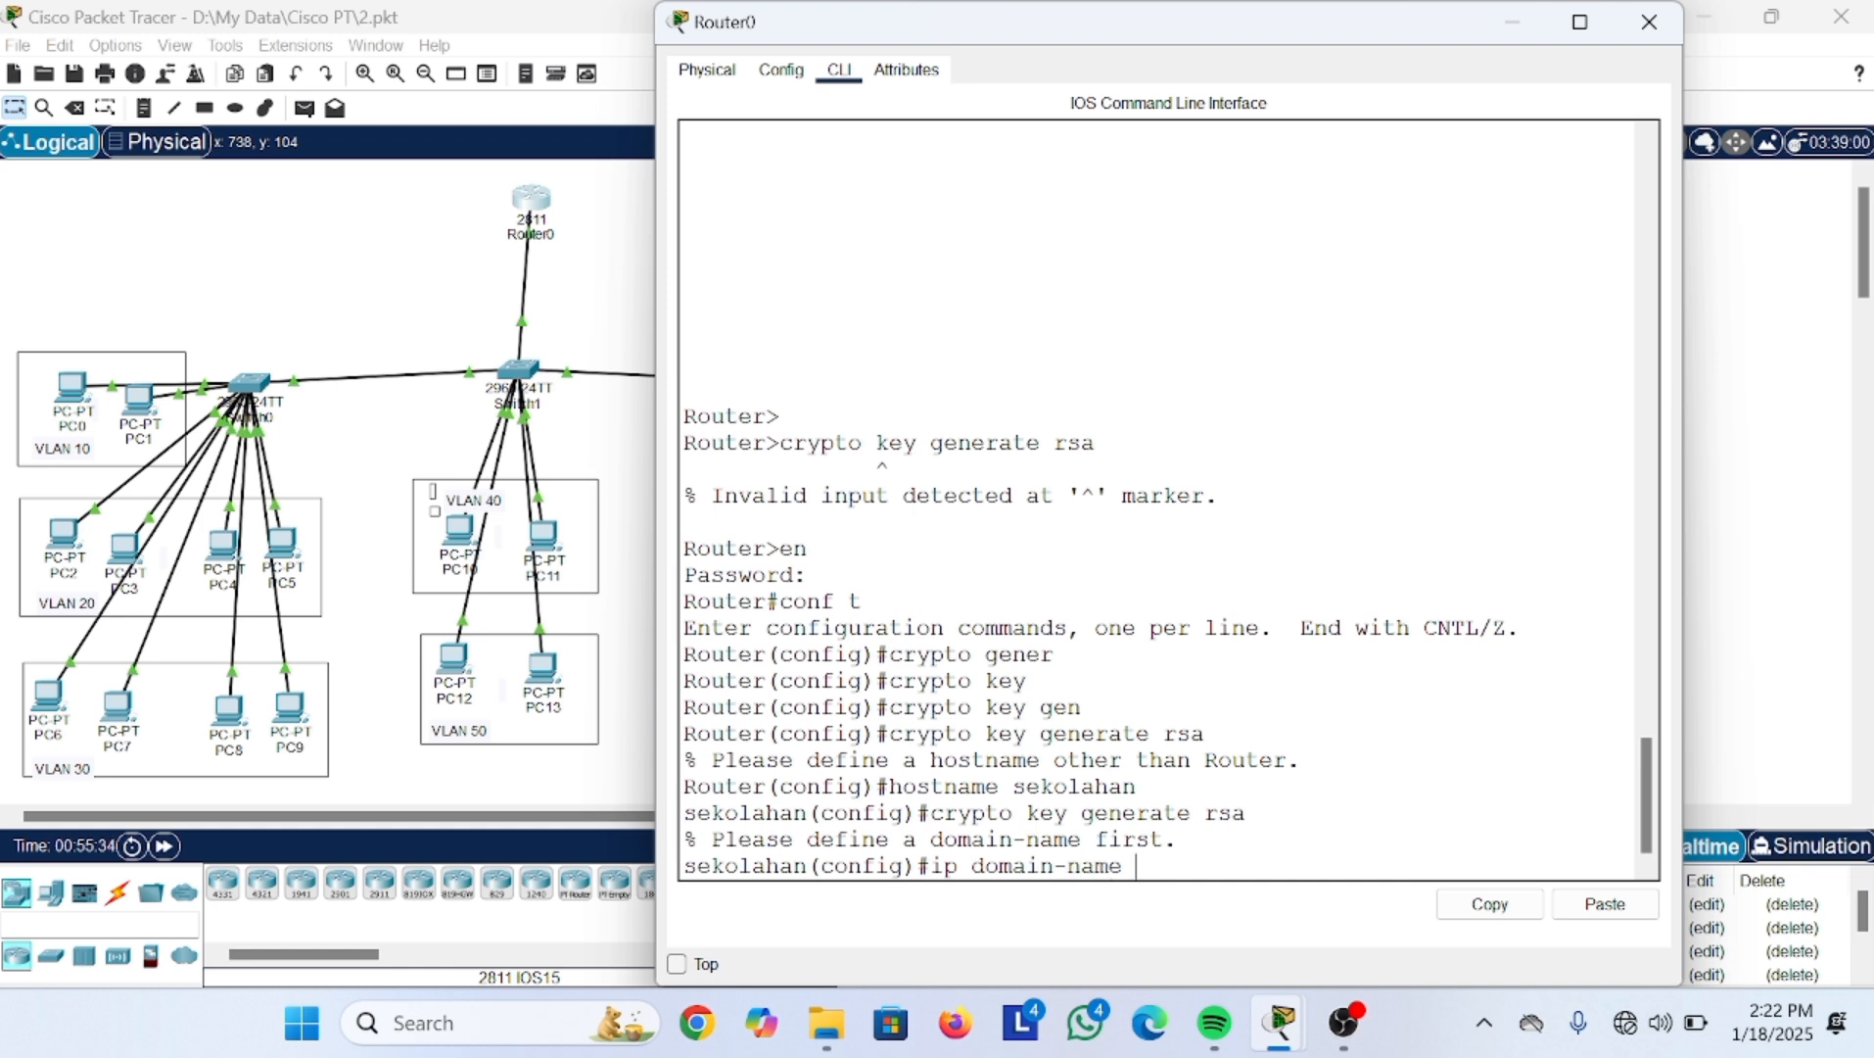
pyautogui.write('sekolahan.id.com')
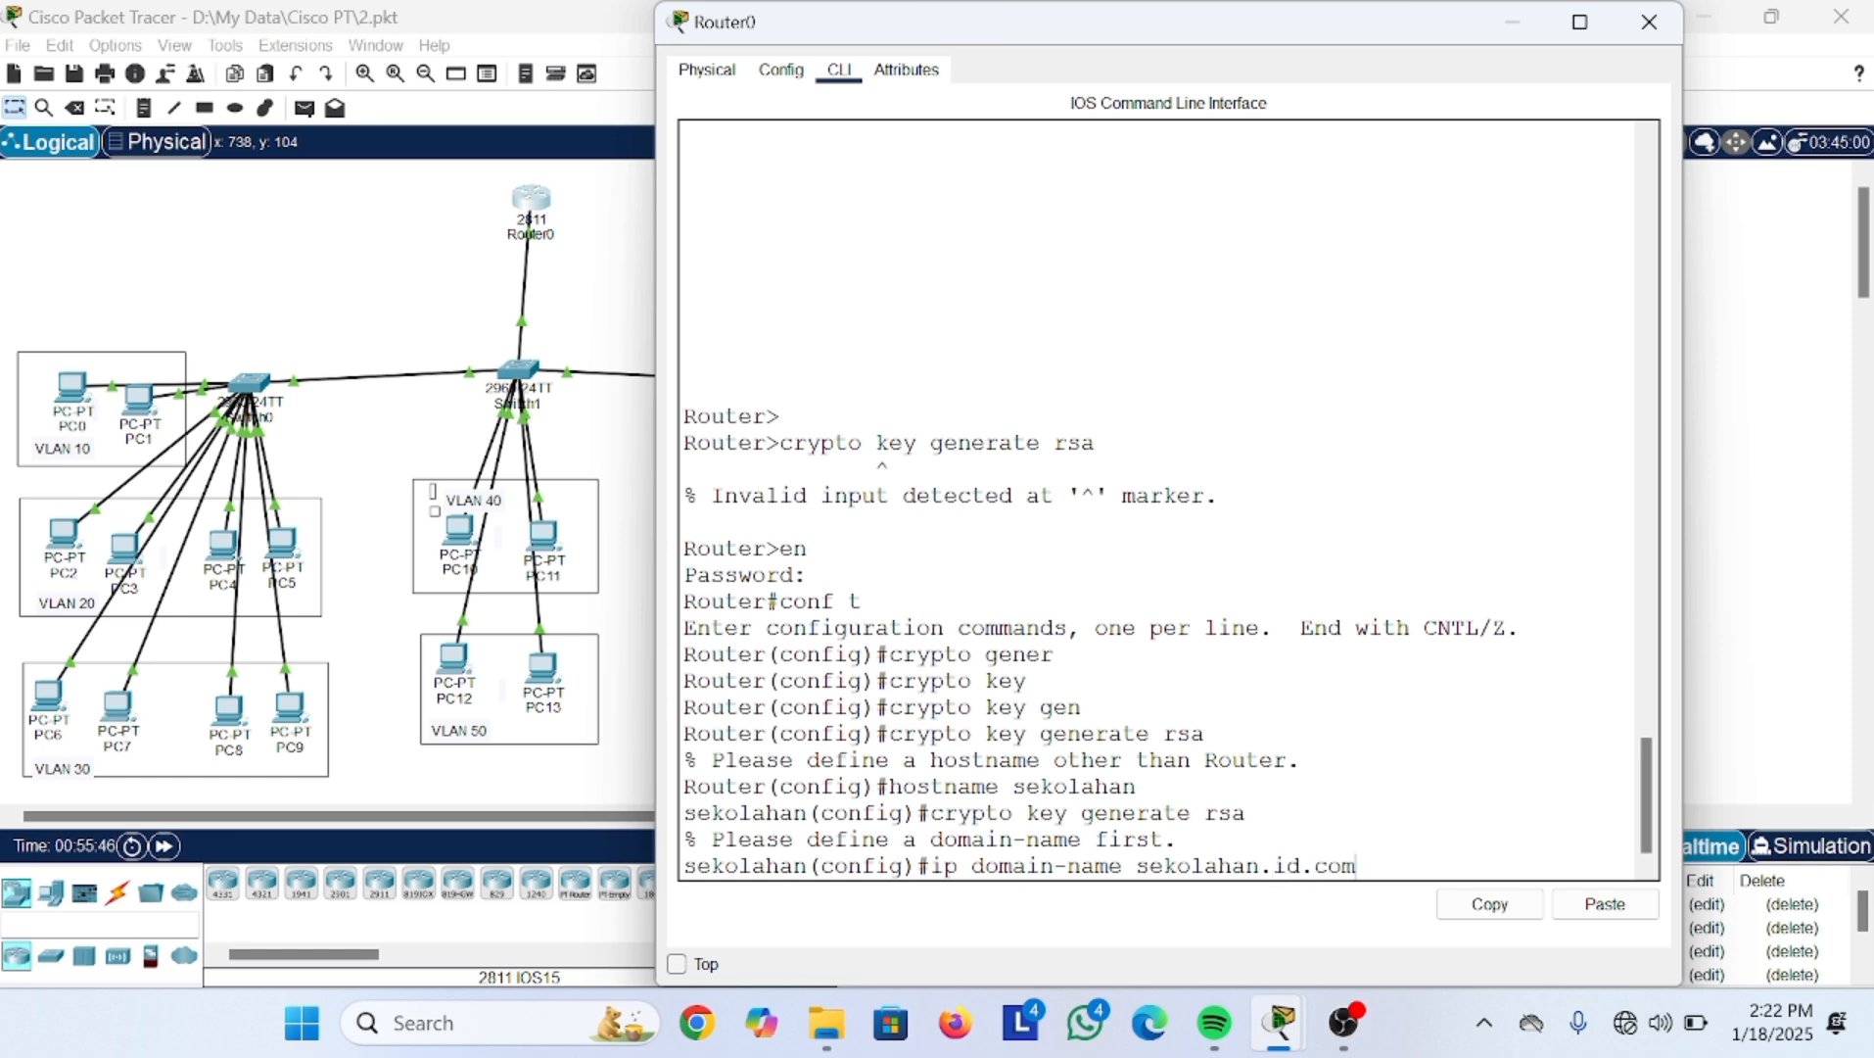
pyautogui.press('Return')
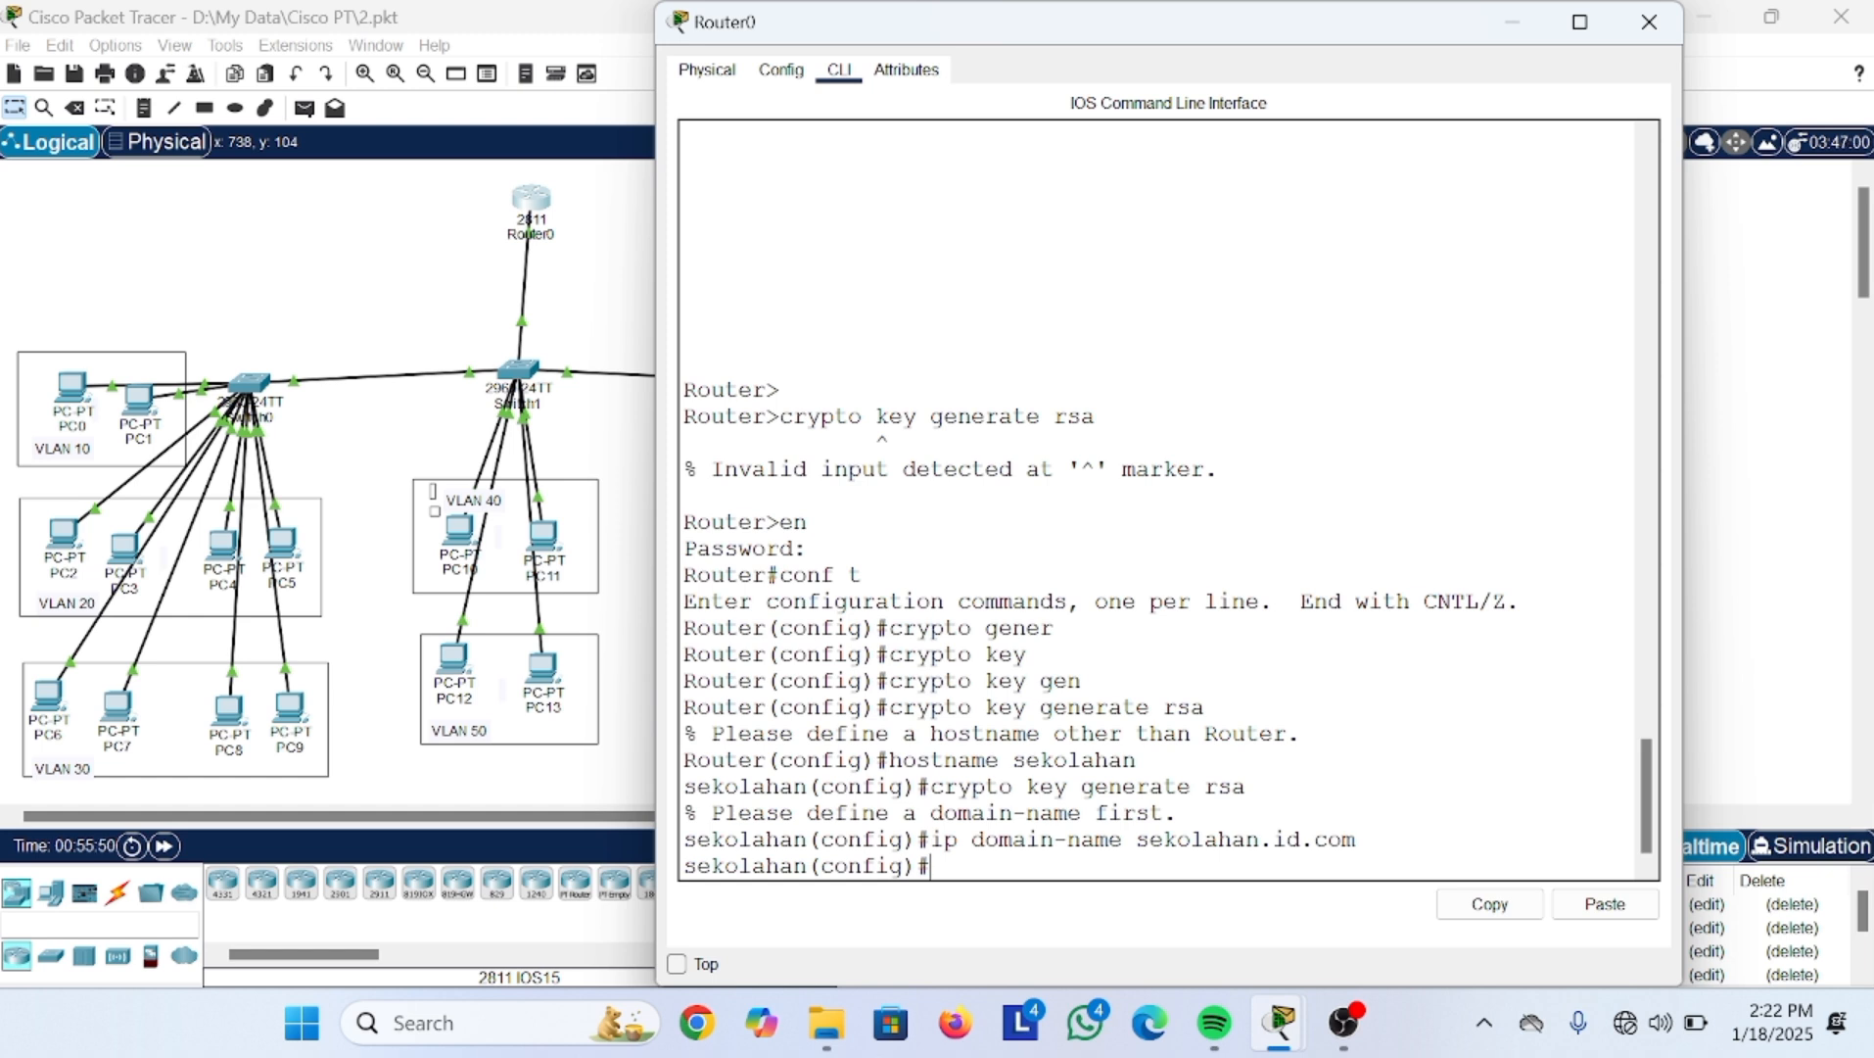
pyautogui.press('Up')
pyautogui.press('Up')
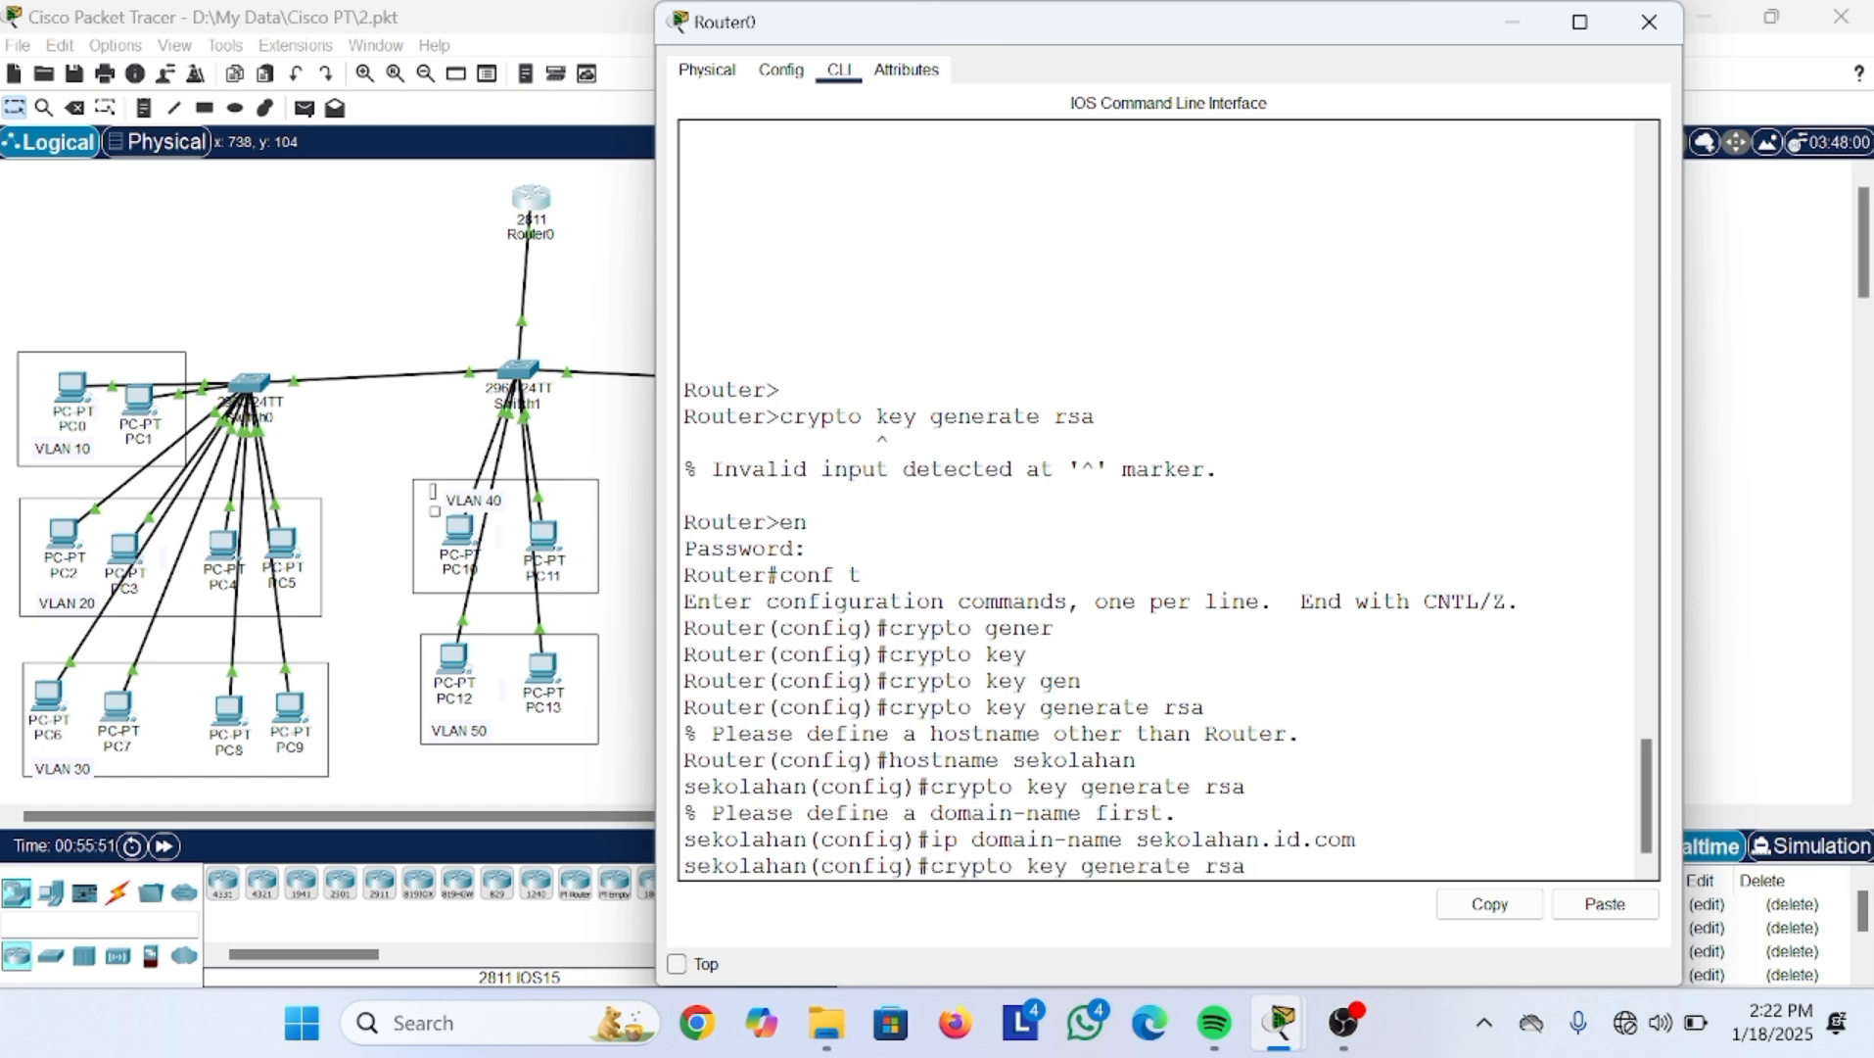
# Step: Generate RSA keys with a 1024-bit modulus
pyautogui.press('Return')
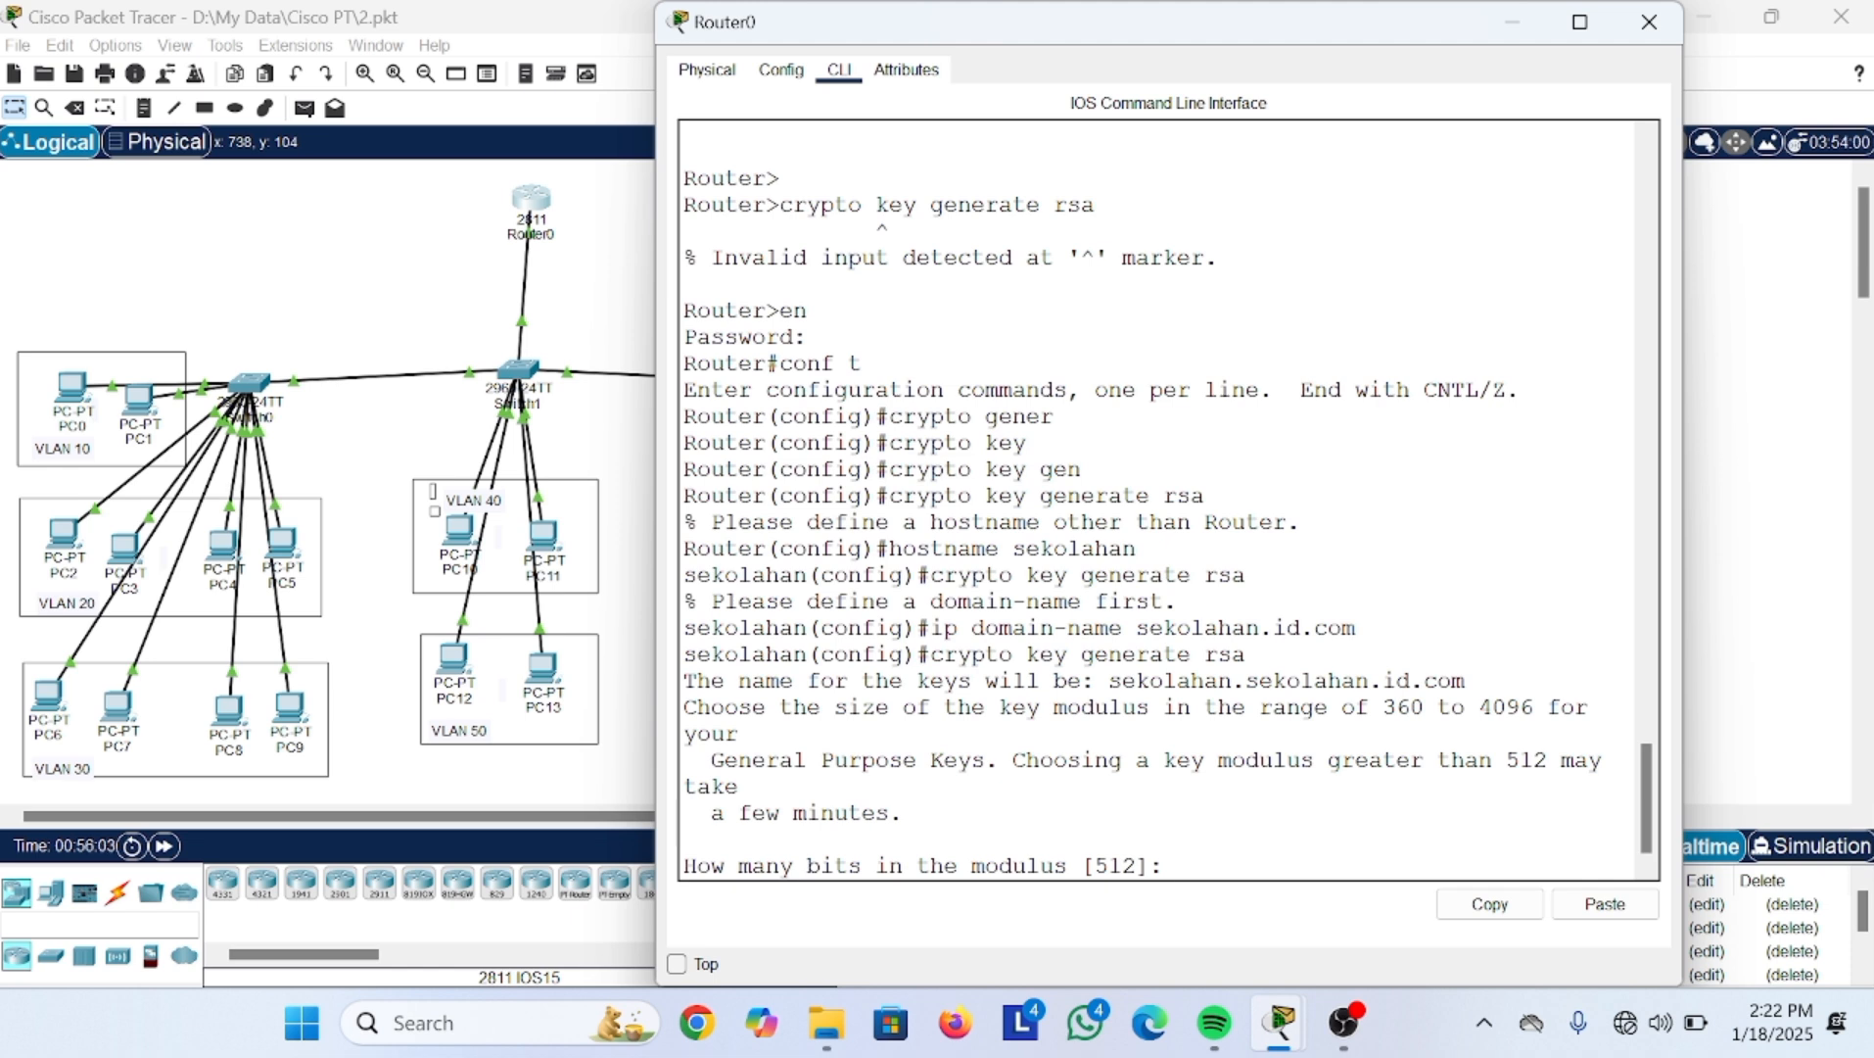
pyautogui.write('1023')
pyautogui.press('BackSpace')
pyautogui.write('4')
pyautogui.press('Return')
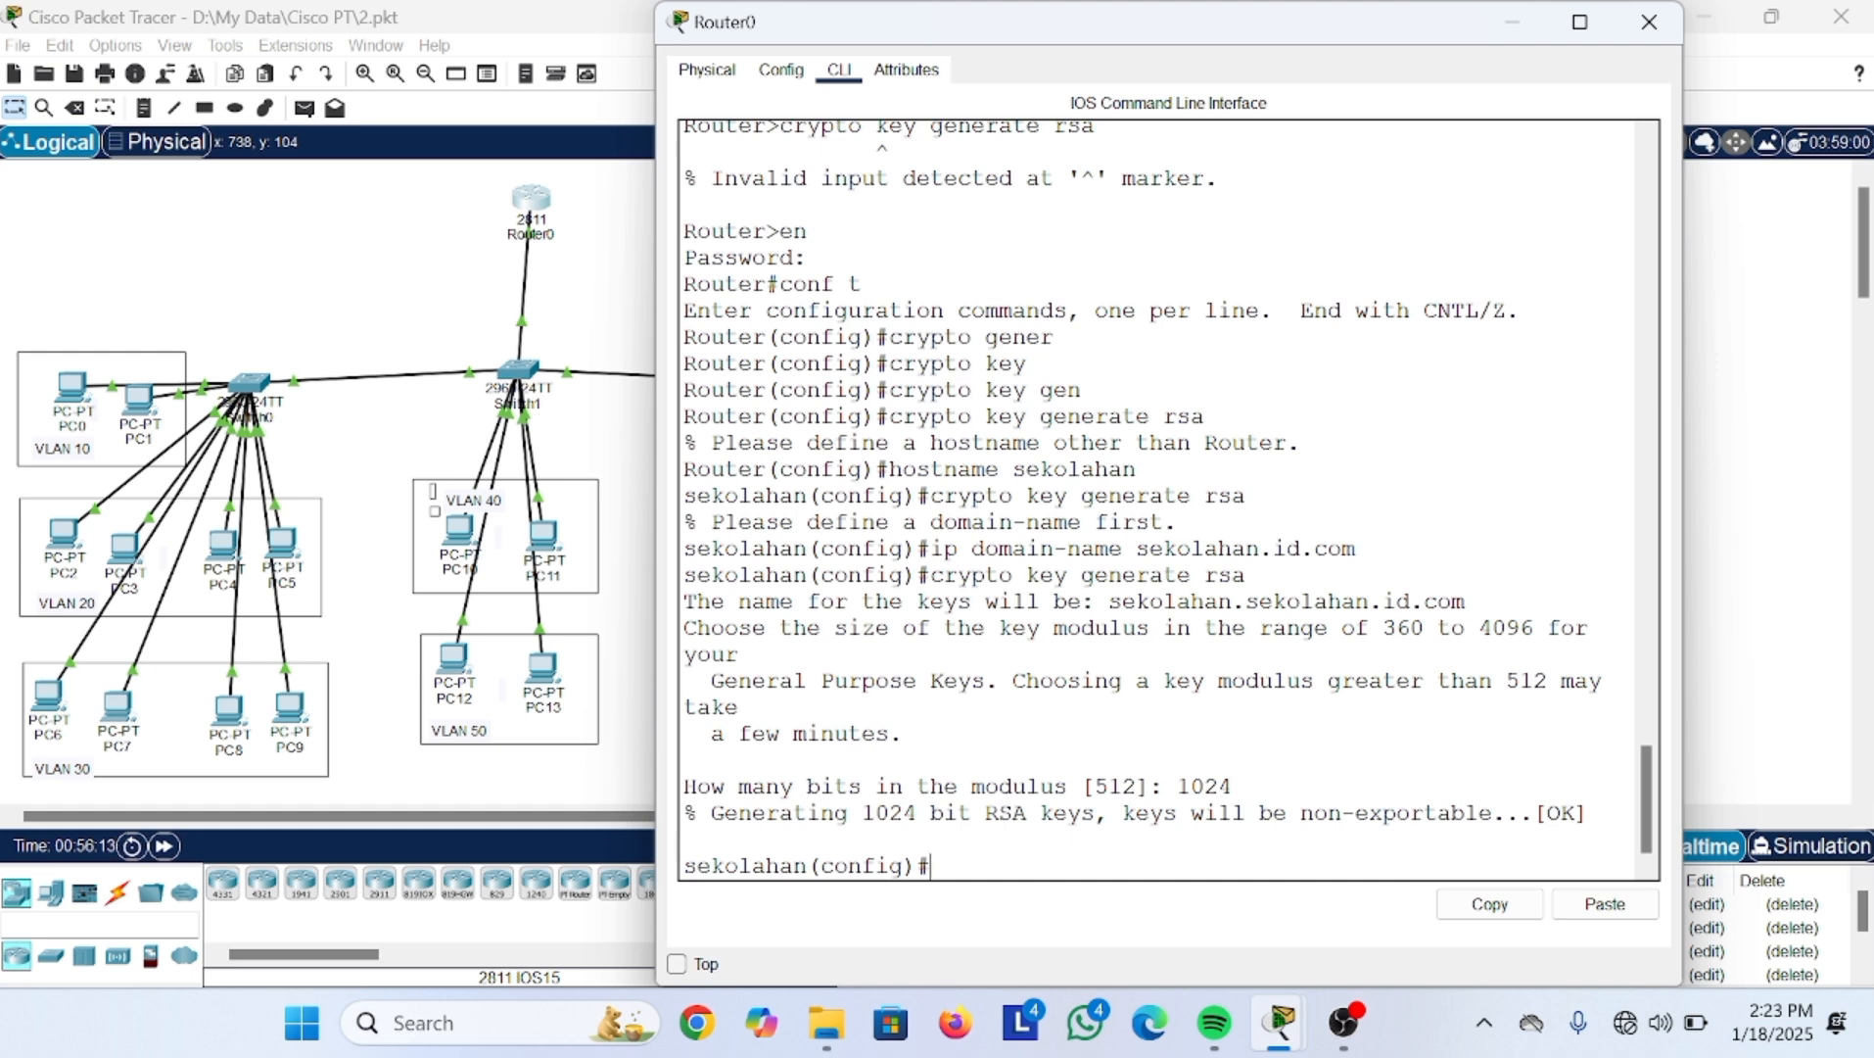
# Step: Regenerate the RSA keys, confirming replacement with y and a 1024-bit modulus
pyautogui.press('Up')
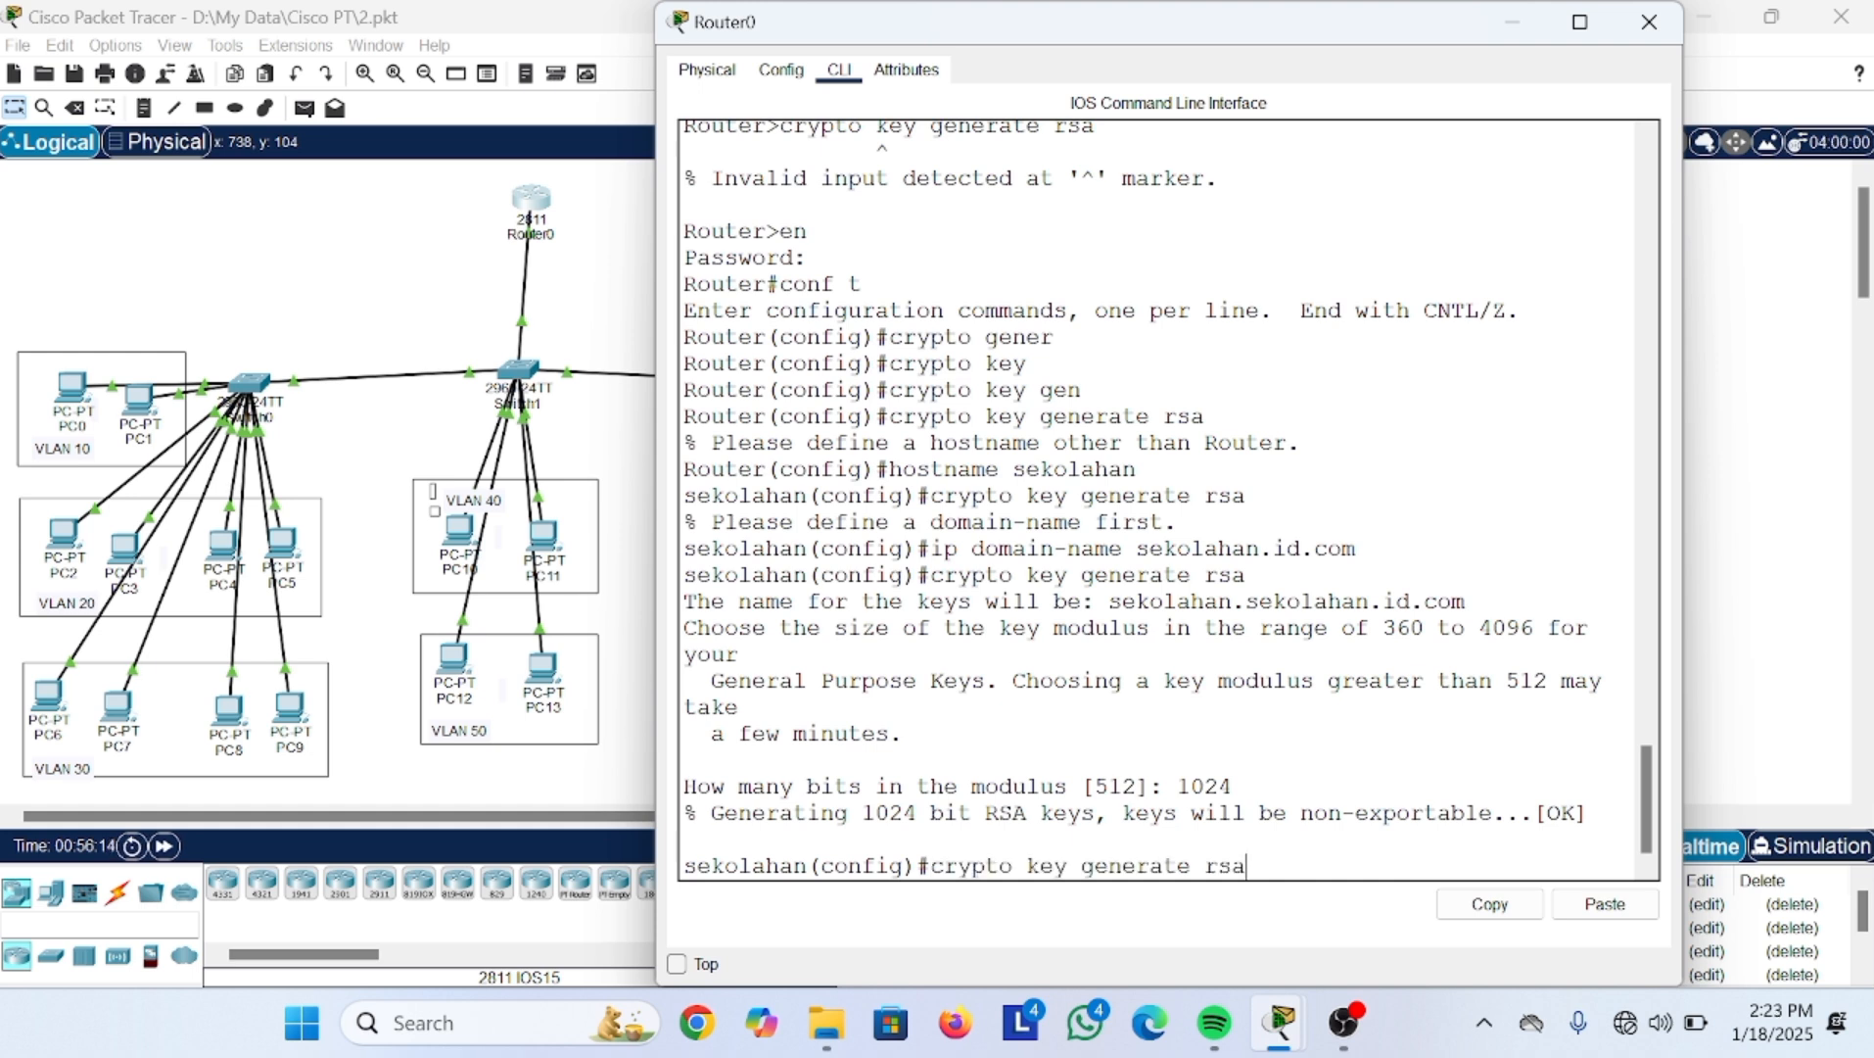
pyautogui.press('Return')
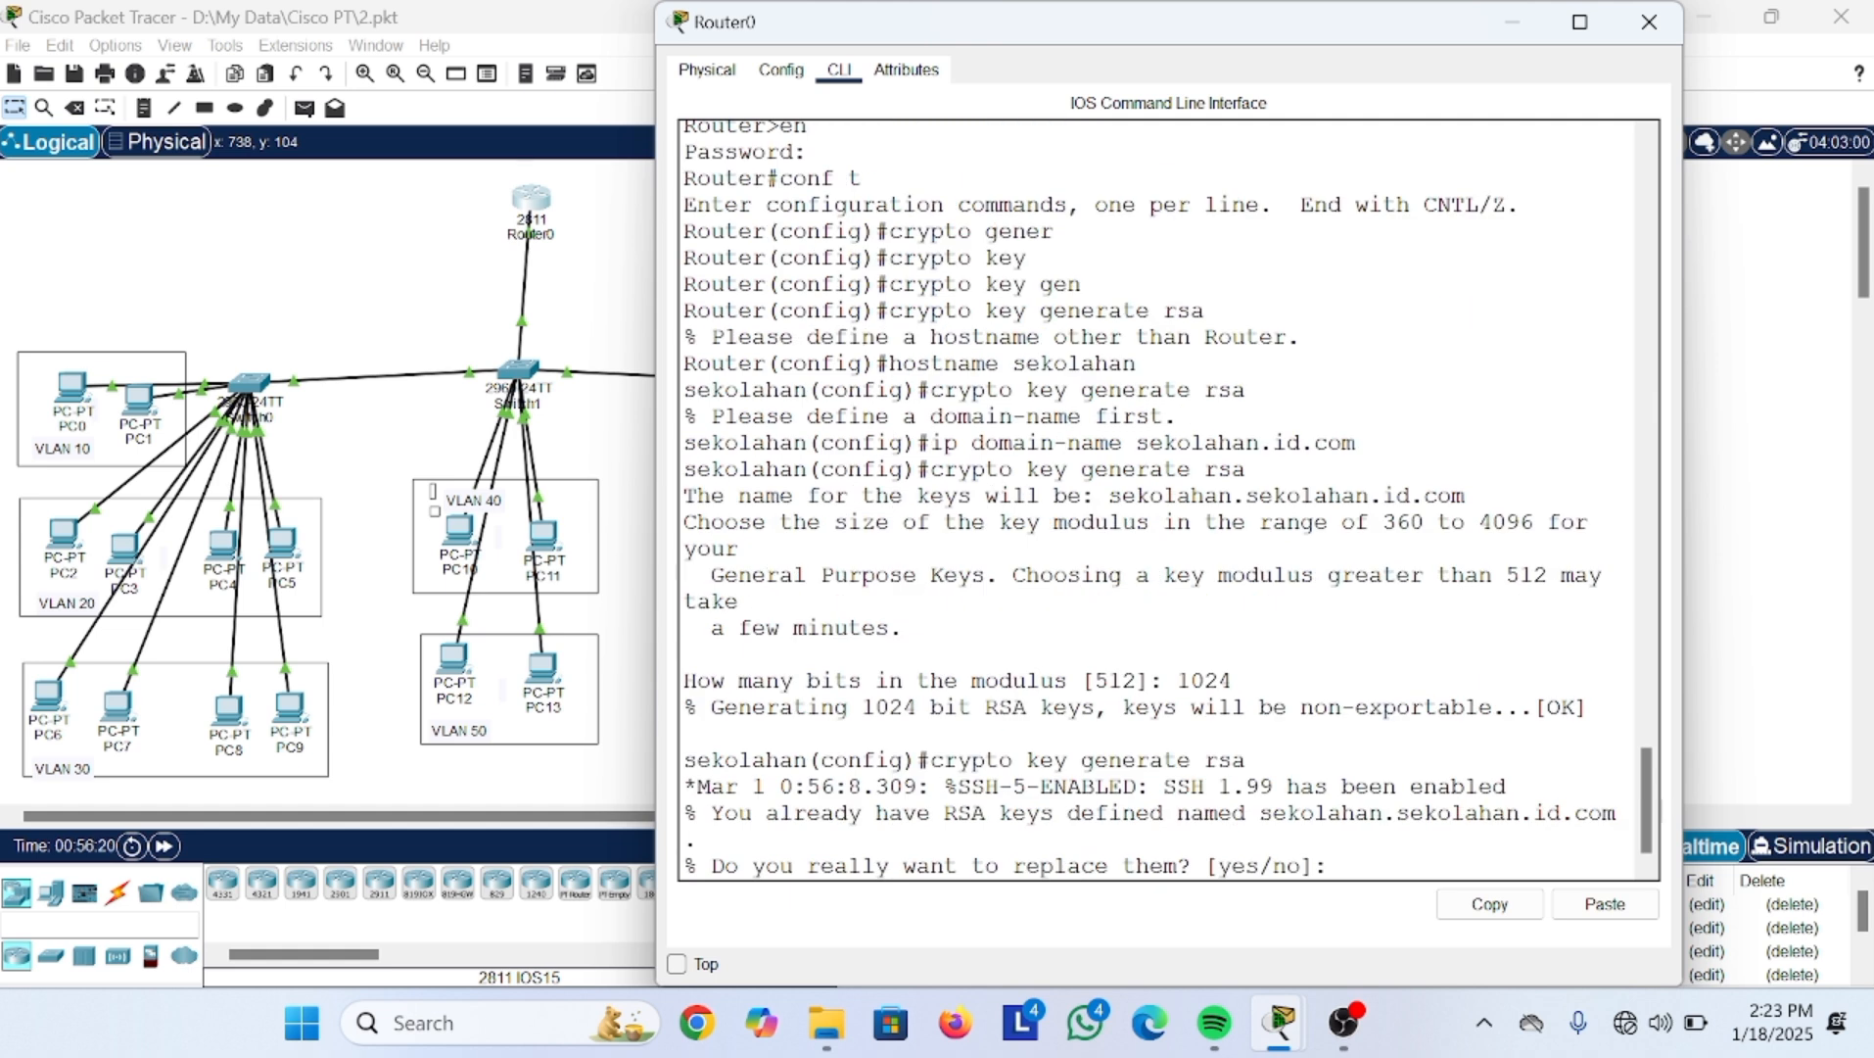
pyautogui.write('y')
pyautogui.press('Return')
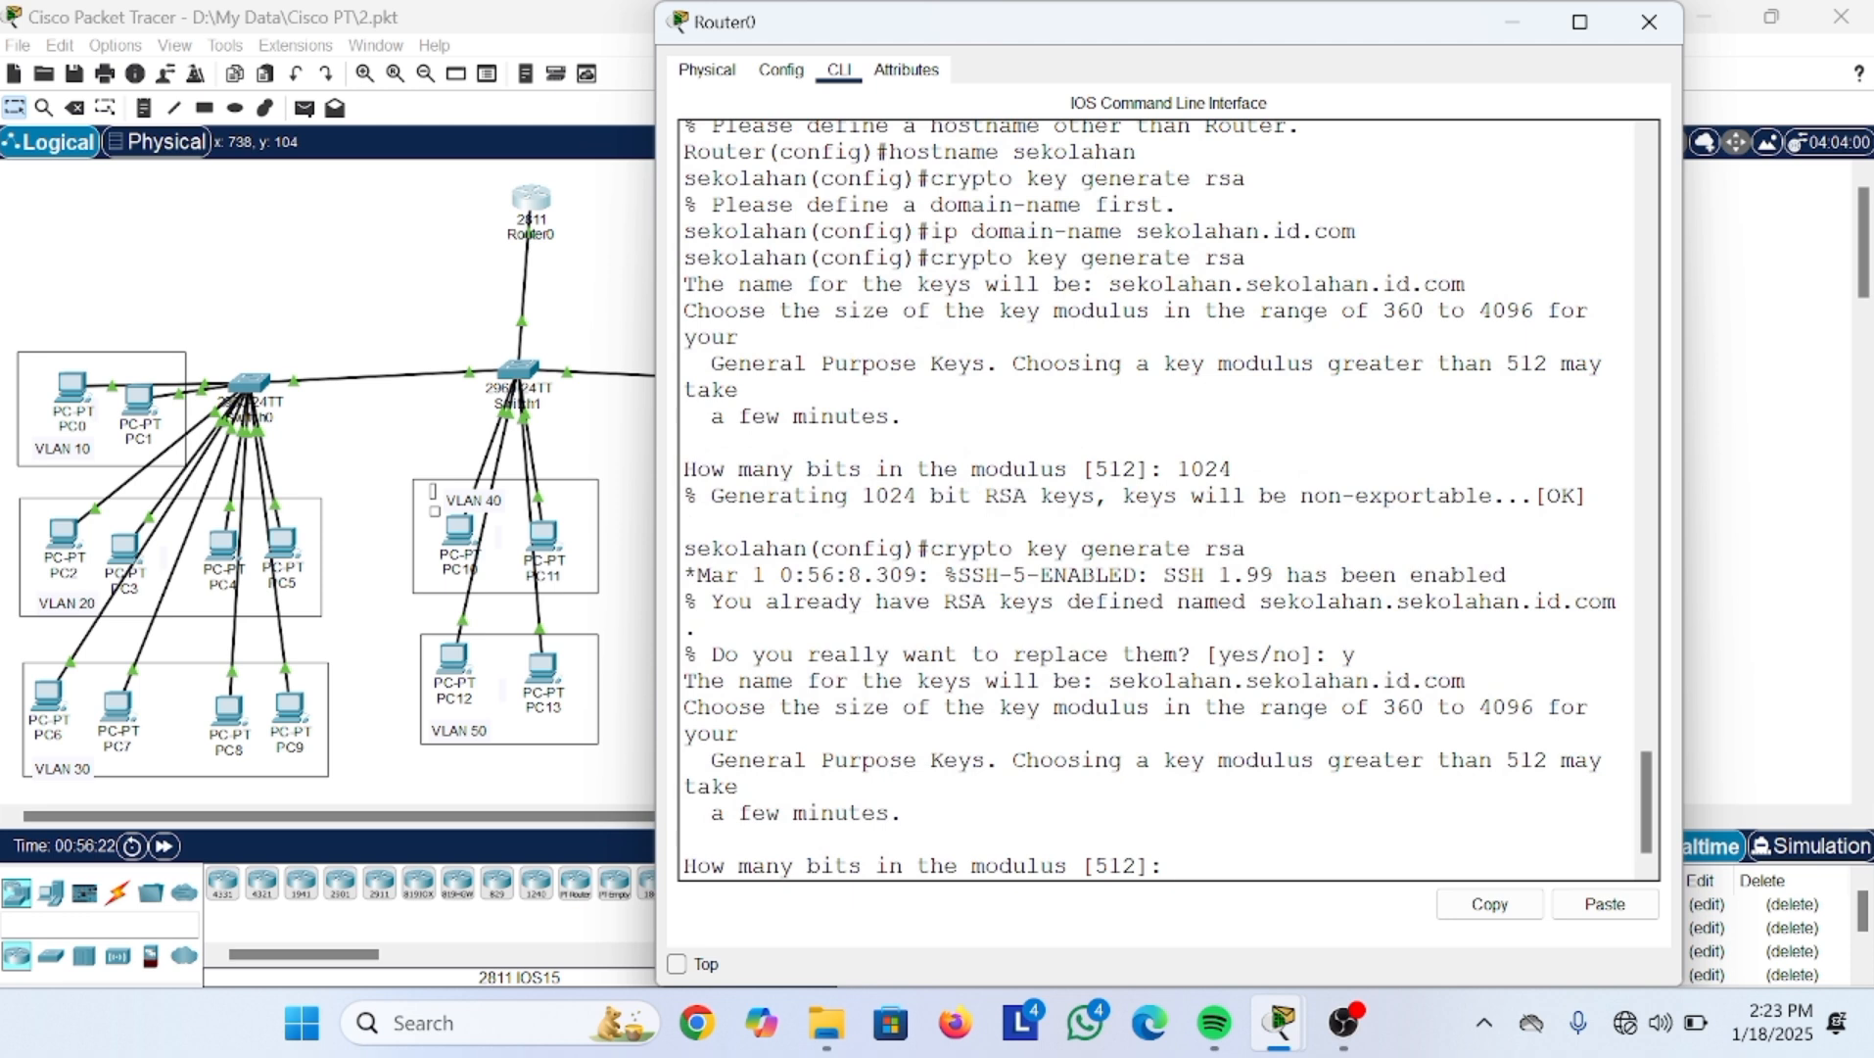
pyautogui.write('1024')
pyautogui.press('Return')
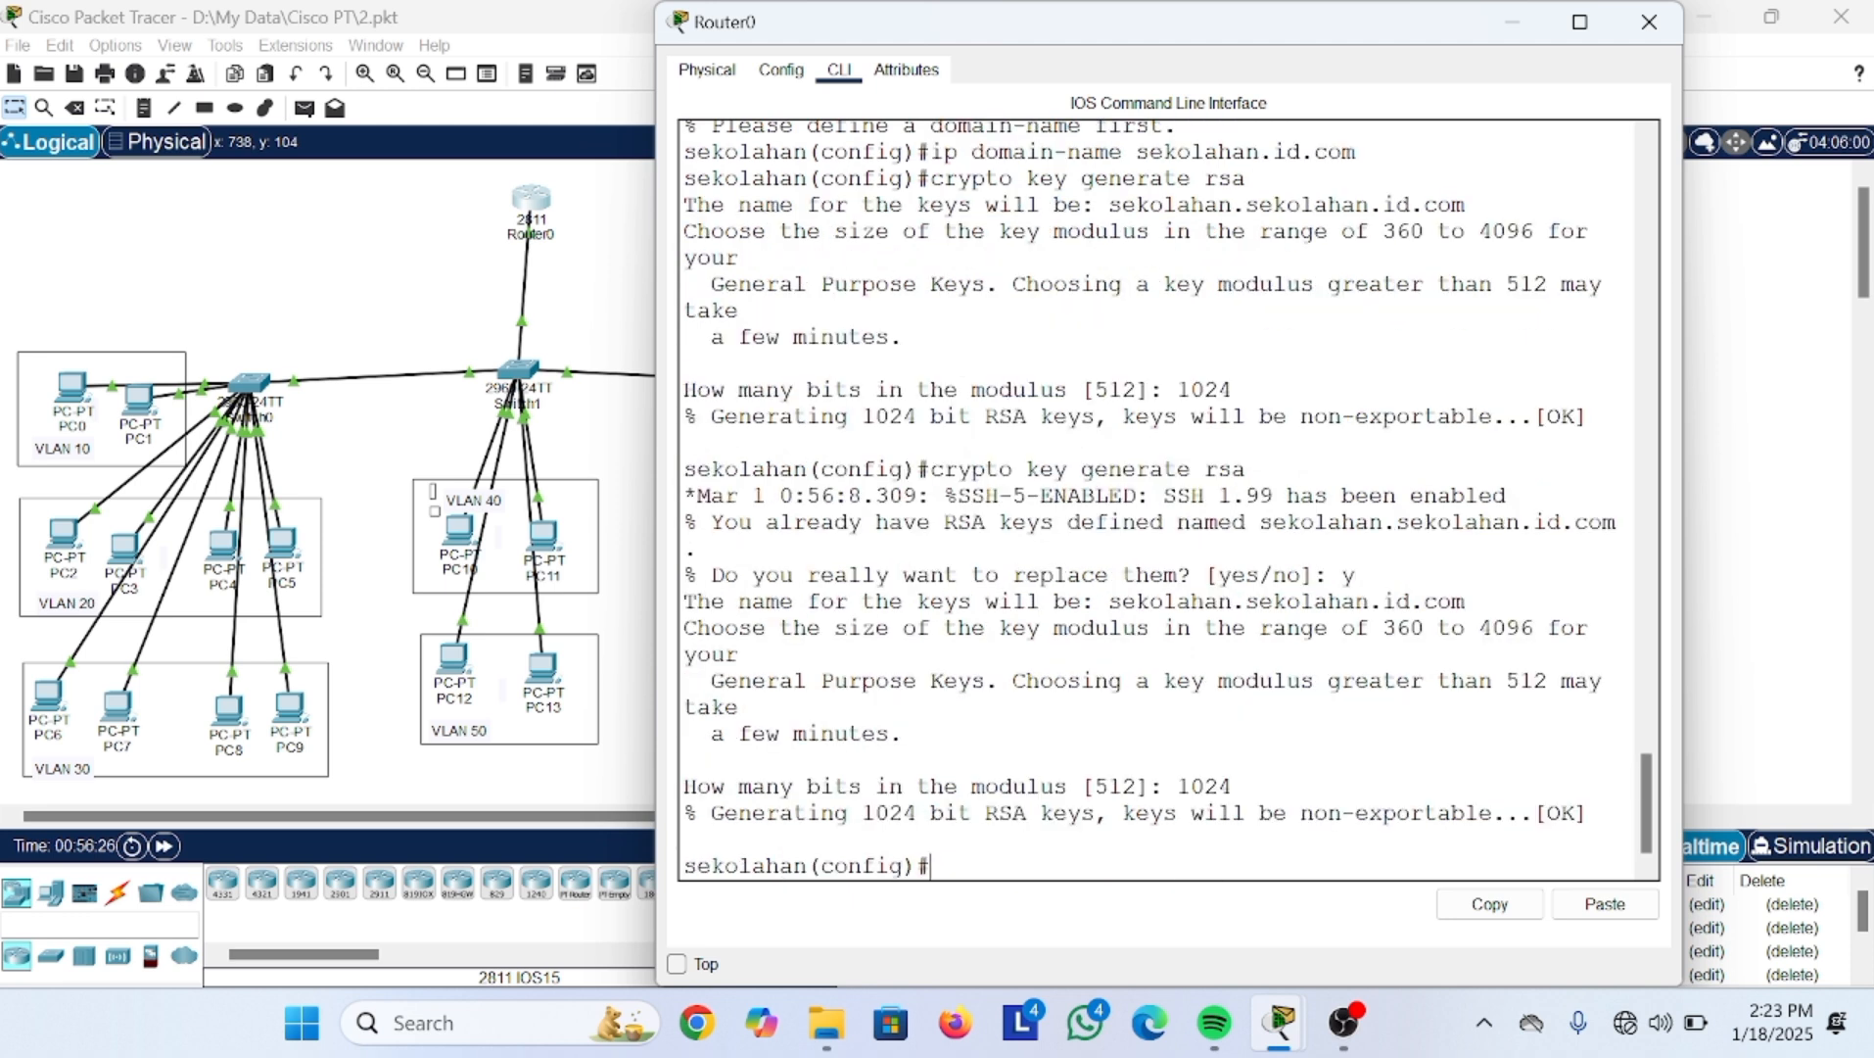
pyautogui.press('Up')
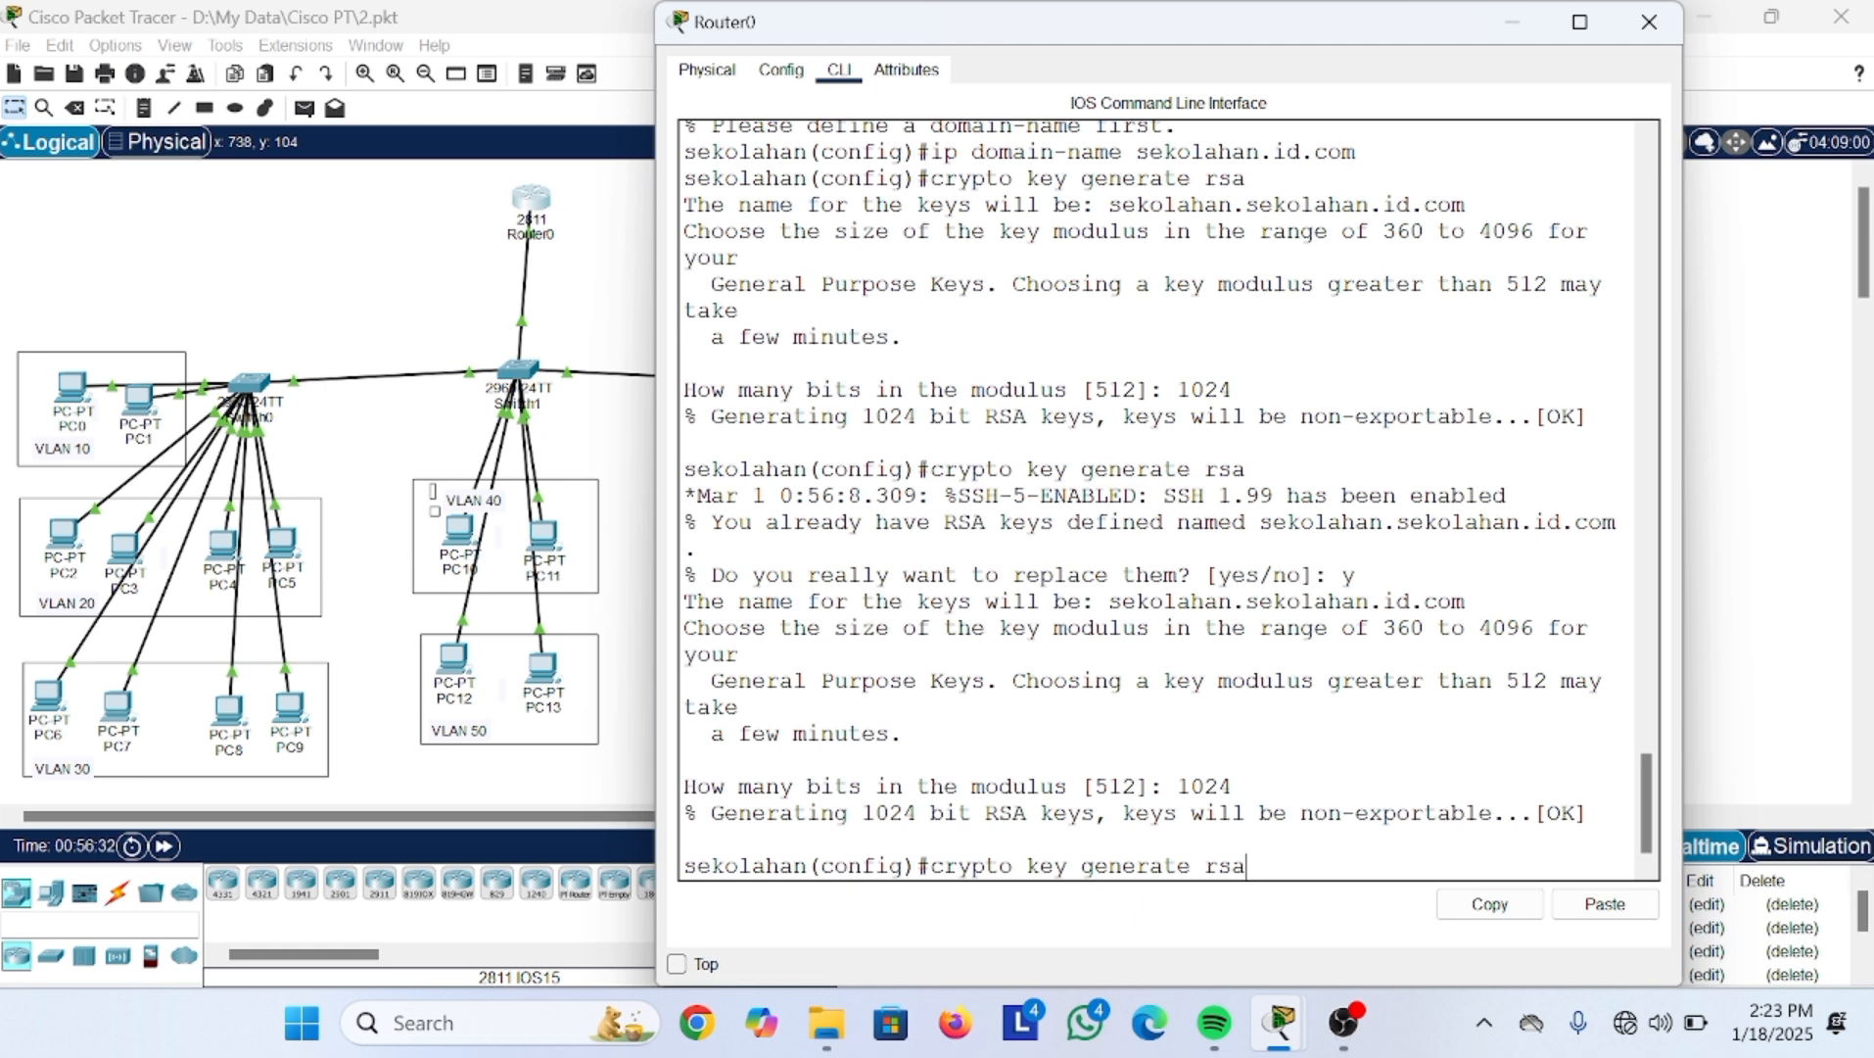
pyautogui.press('BackSpace')
pyautogui.press('BackSpace')
pyautogui.press('BackSpace')
pyautogui.press('BackSpace')
pyautogui.press('BackSpace')
pyautogui.press('BackSpace')
pyautogui.press('BackSpace')
pyautogui.press('BackSpace')
pyautogui.press('BackSpace')
pyautogui.press('BackSpace')
pyautogui.press('BackSpace')
pyautogui.press('BackSpace')
pyautogui.press('BackSpace')
pyautogui.press('BackSpace')
pyautogui.press('BackSpace')
pyautogui.press('BackSpace')
pyautogui.press('BackSpace')
pyautogui.press('BackSpace')
pyautogui.press('BackSpace')
pyautogui.press('BackSpace')
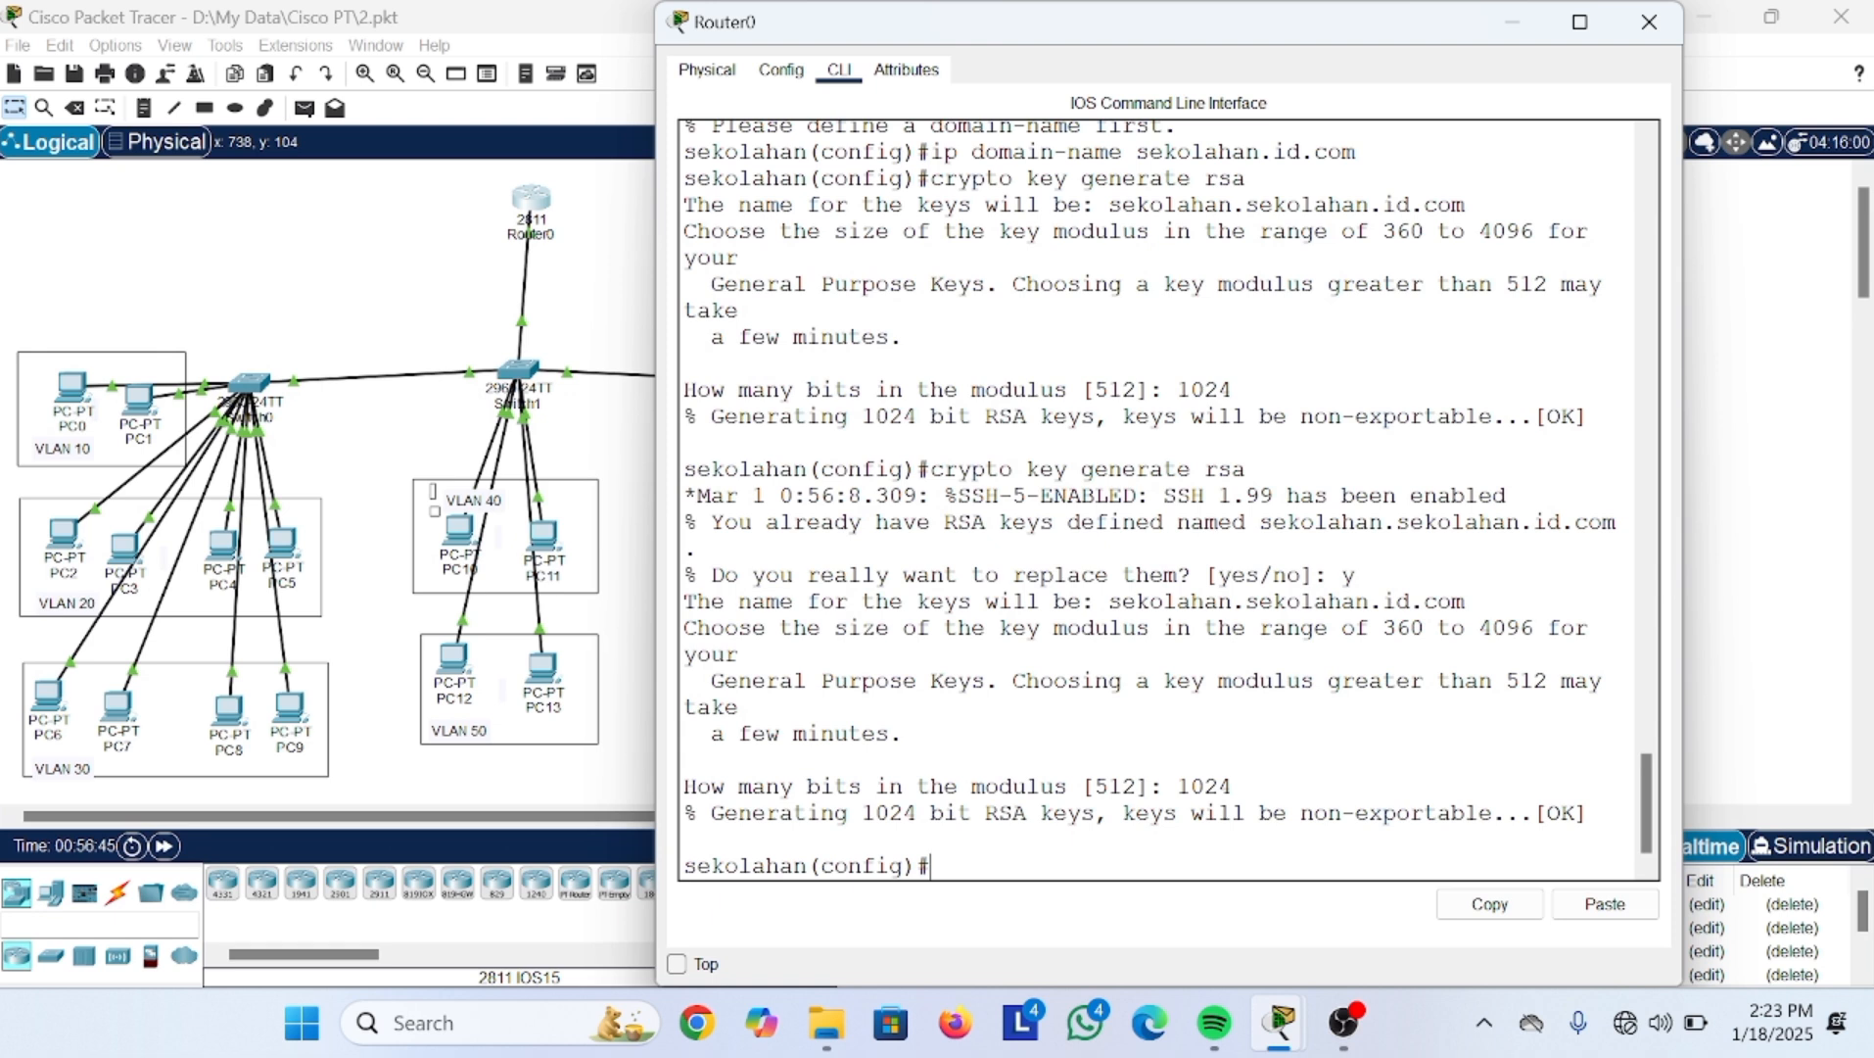
# Step: Enter line configuration for vty lines 0 to 2
pyautogui.write('line vty 0 2')
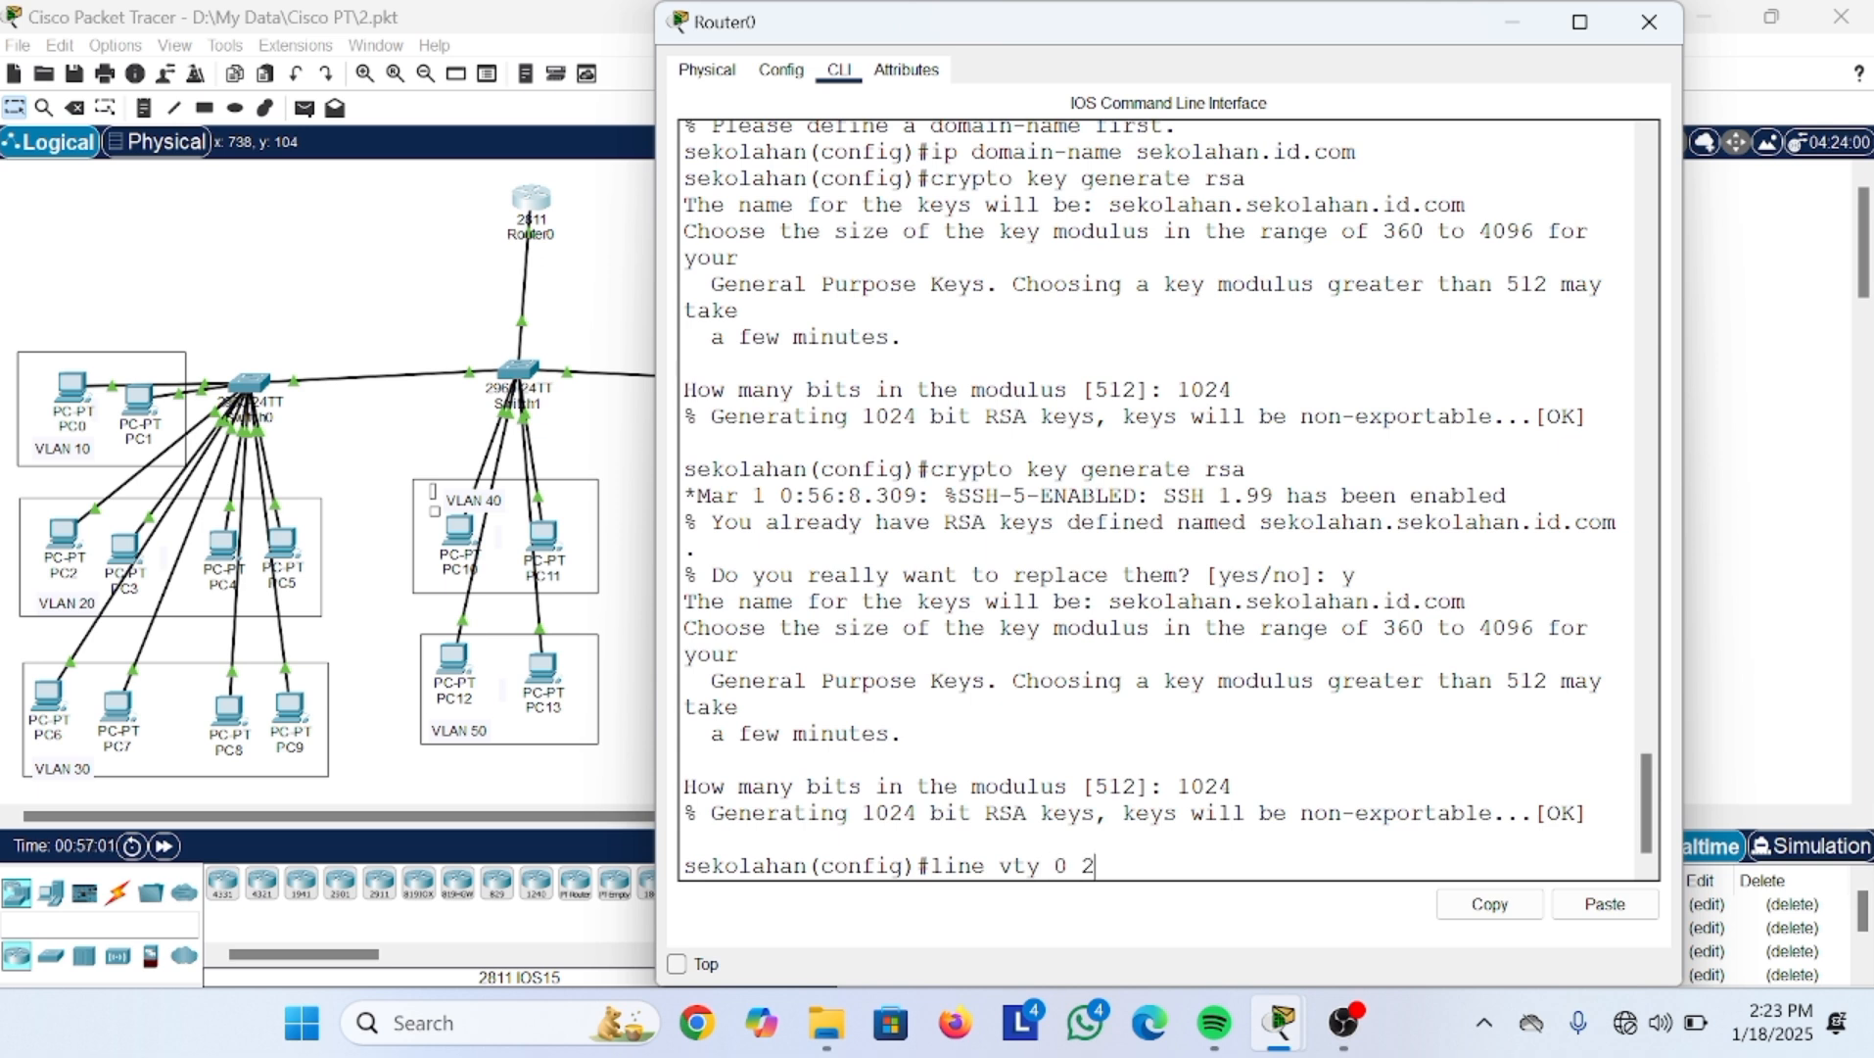
pyautogui.press('Return')
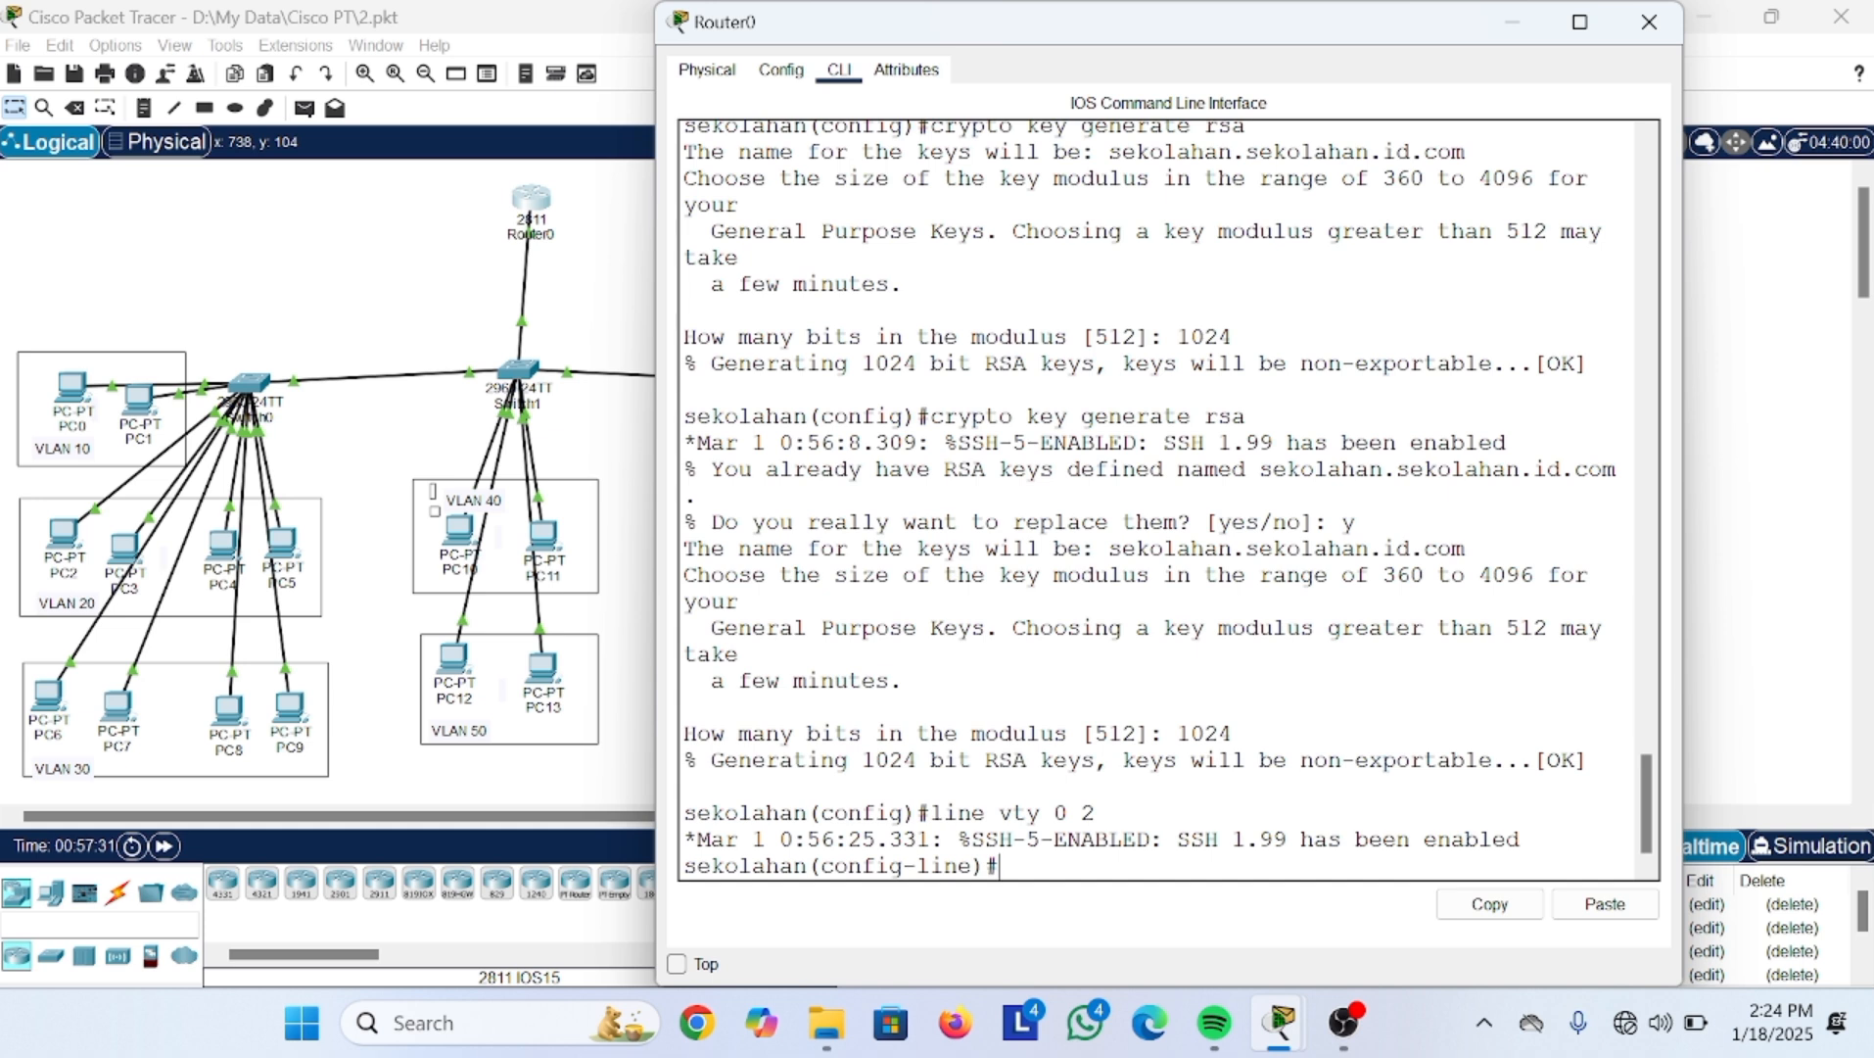
# Step: Restrict the vty lines with transport input ssh, then exit to global configuration
pyautogui.write('transport')
pyautogui.press('Tab')
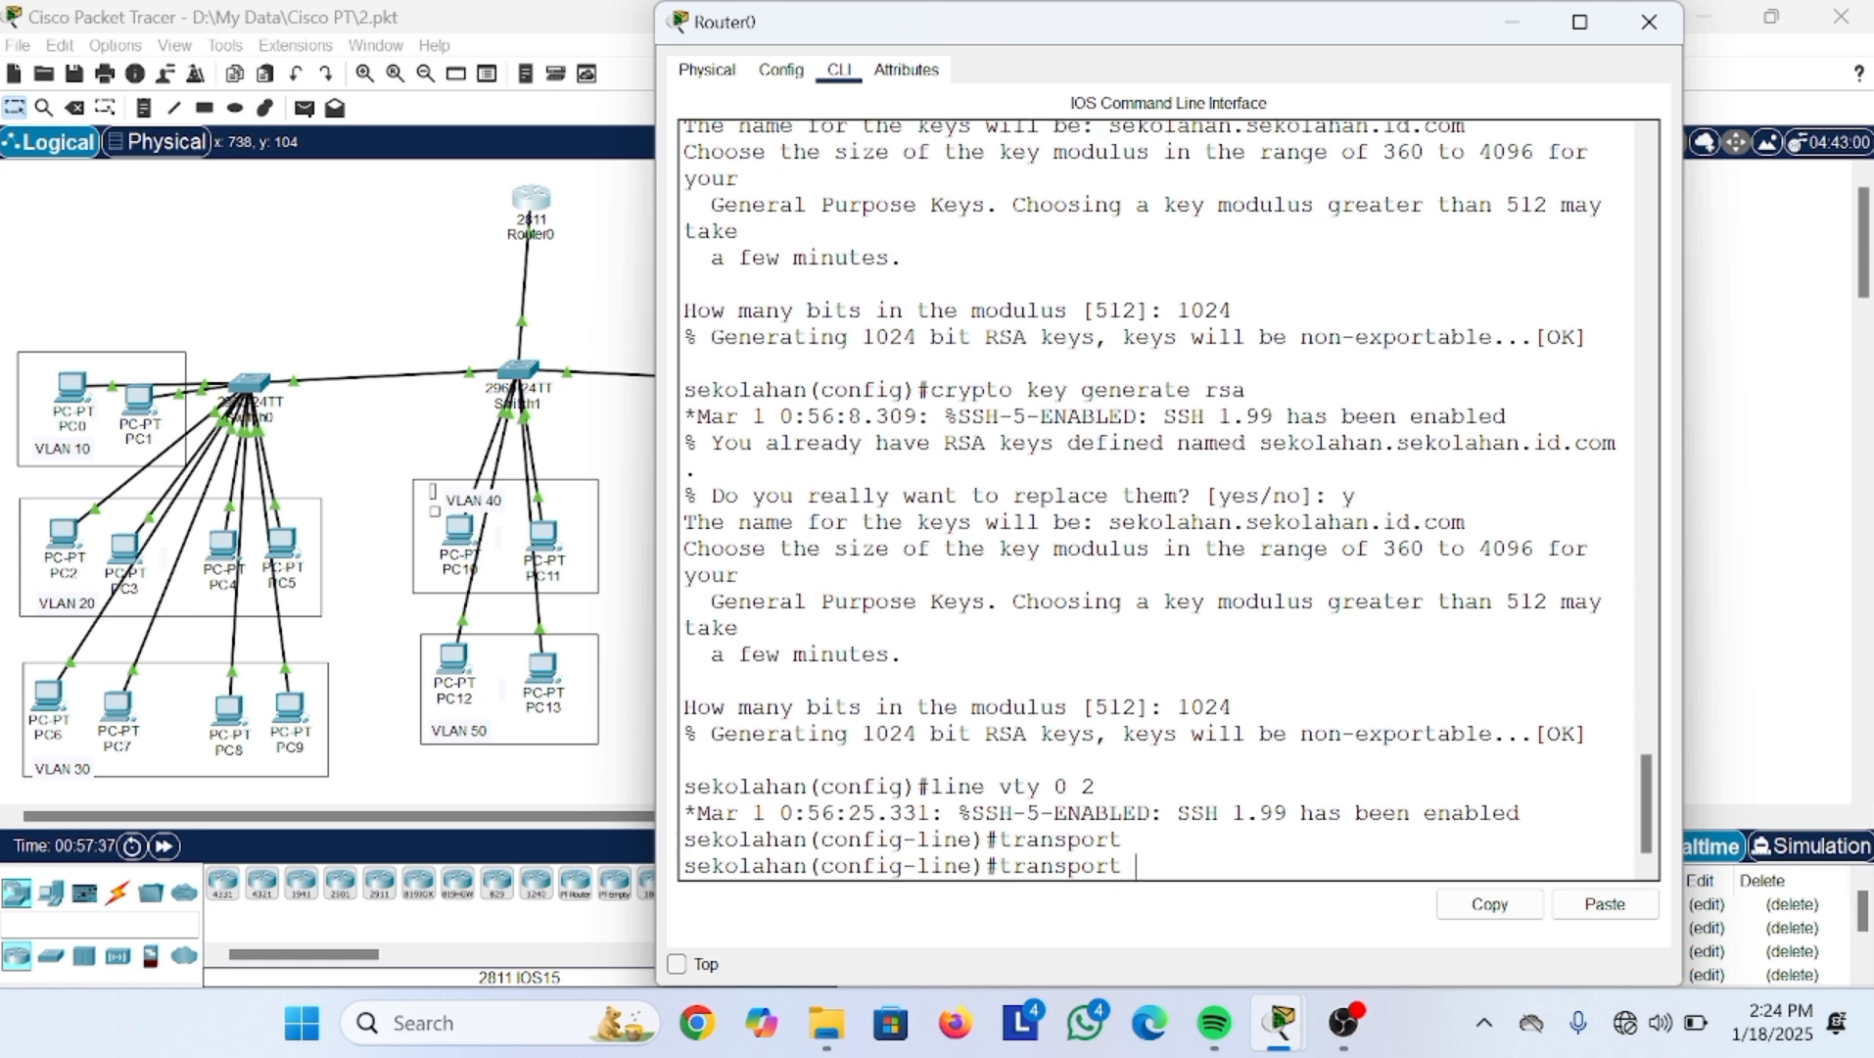
pyautogui.write('in')
pyautogui.press('Tab')
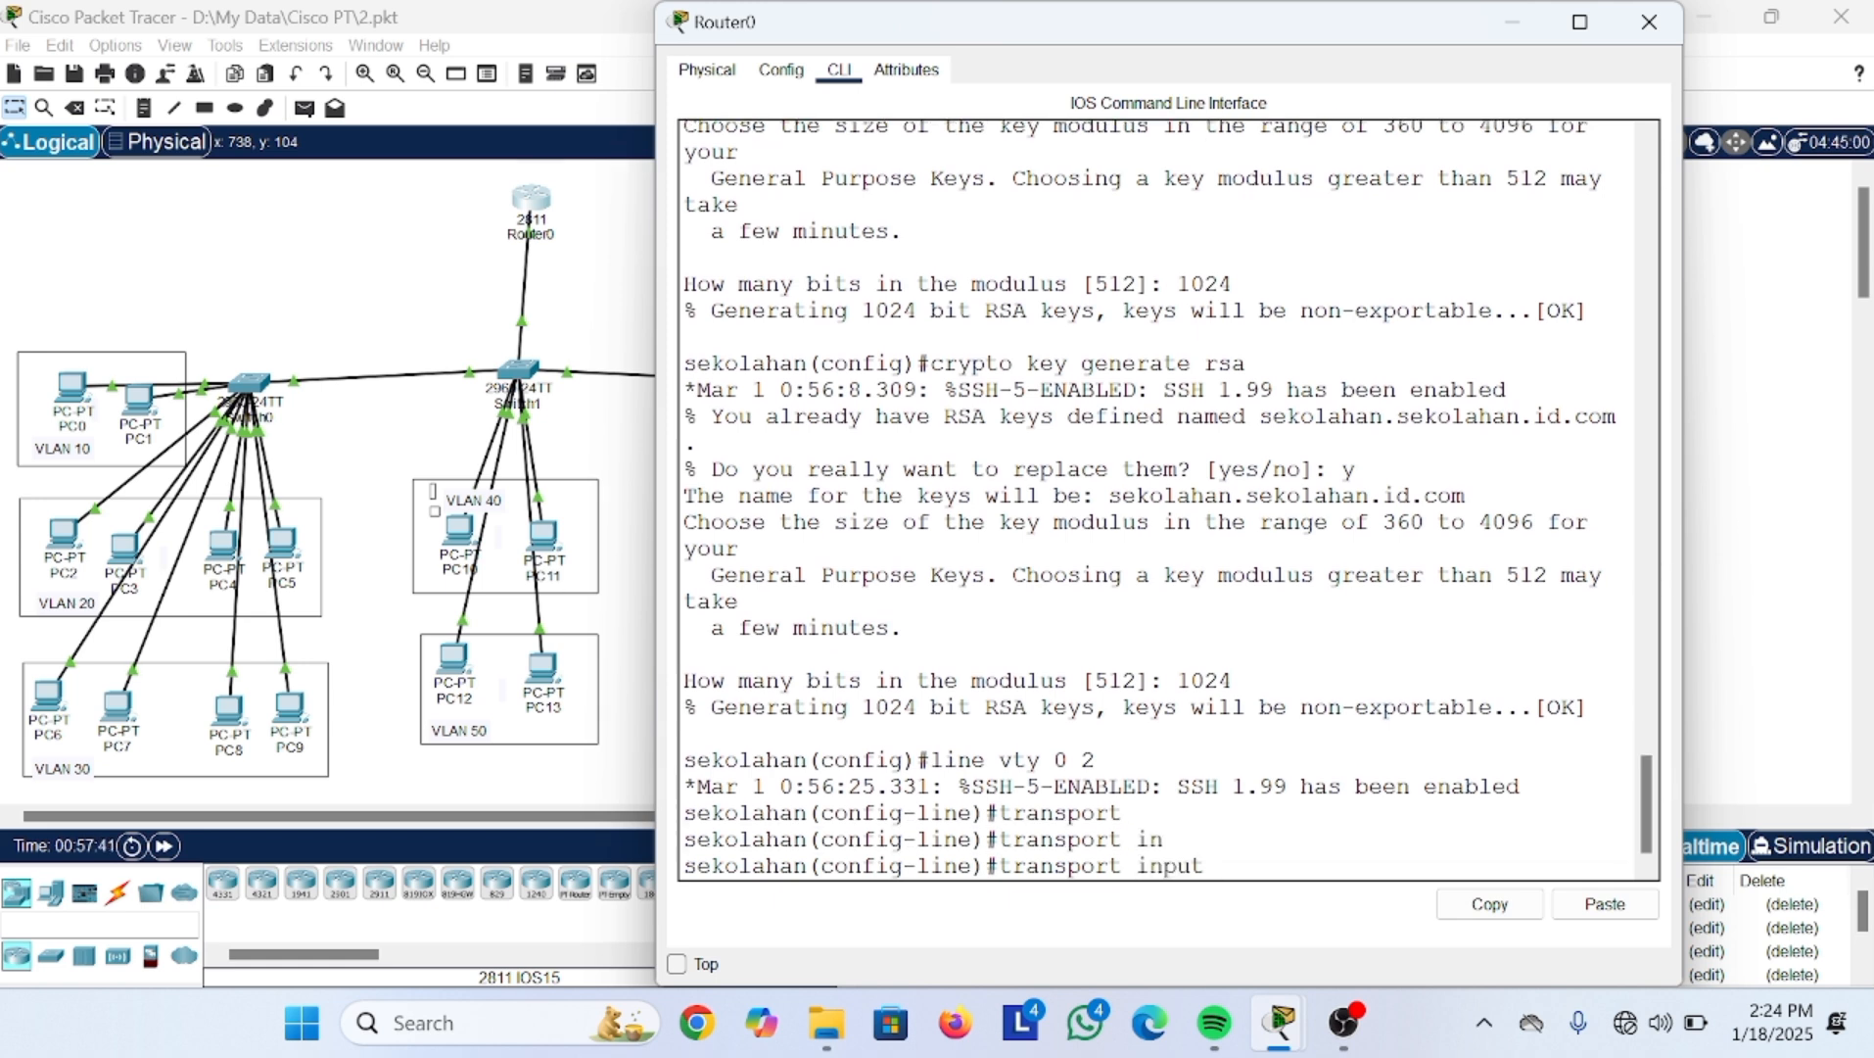
pyautogui.write('ssh')
pyautogui.press('Return')
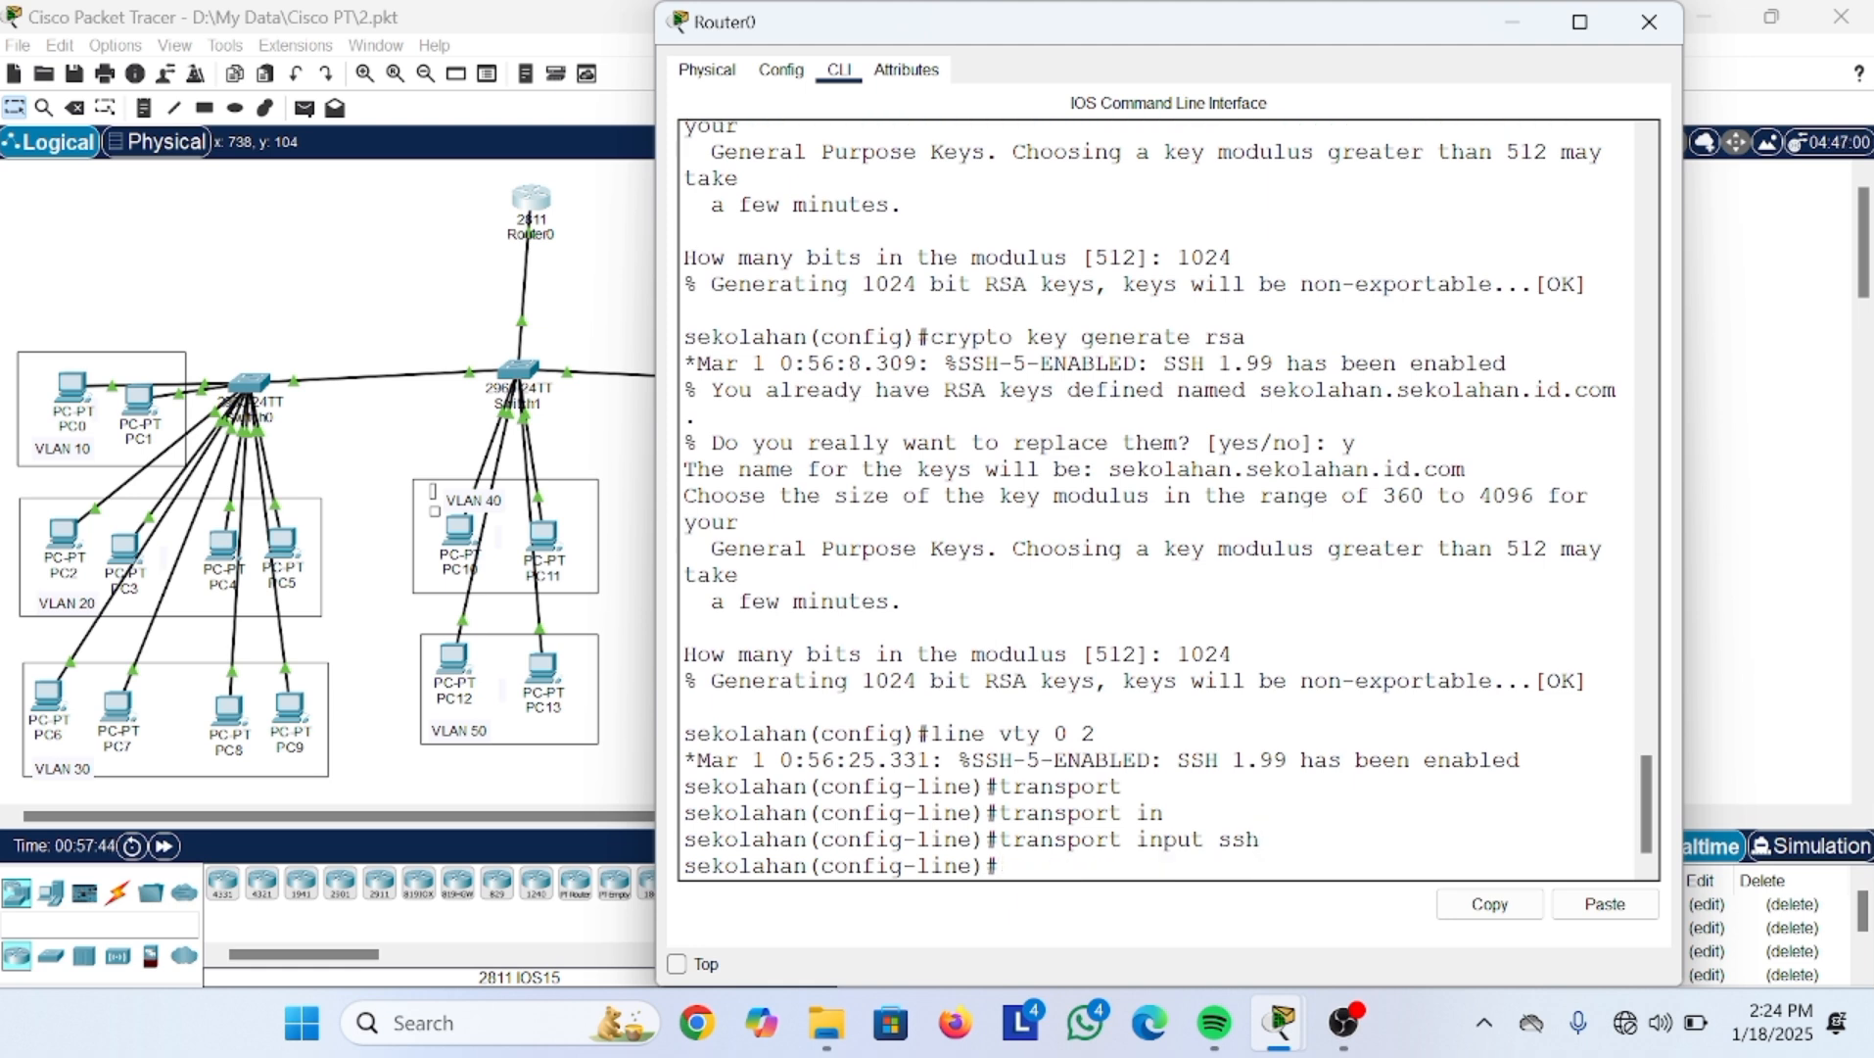
pyautogui.write('exit')
pyautogui.press('Return')
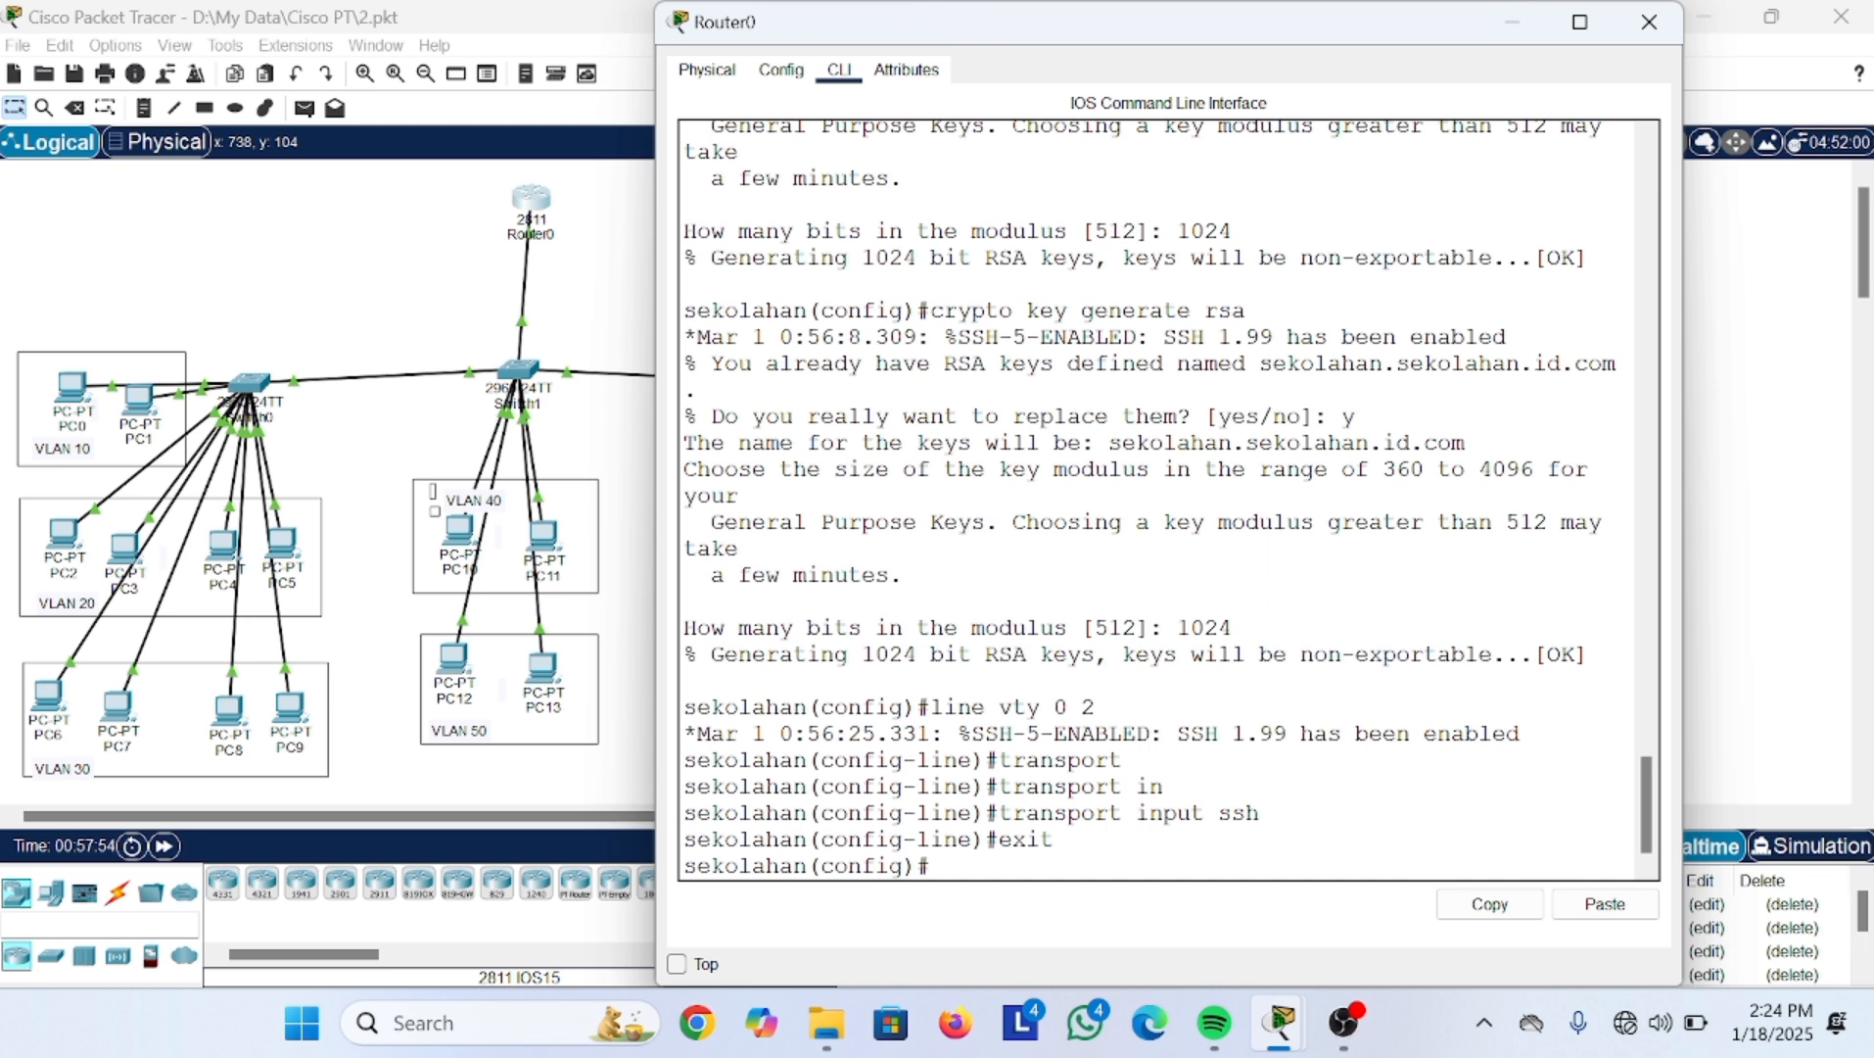
pyautogui.scroll(2, 1166, 500)
pyautogui.scroll(4, 1165, 499)
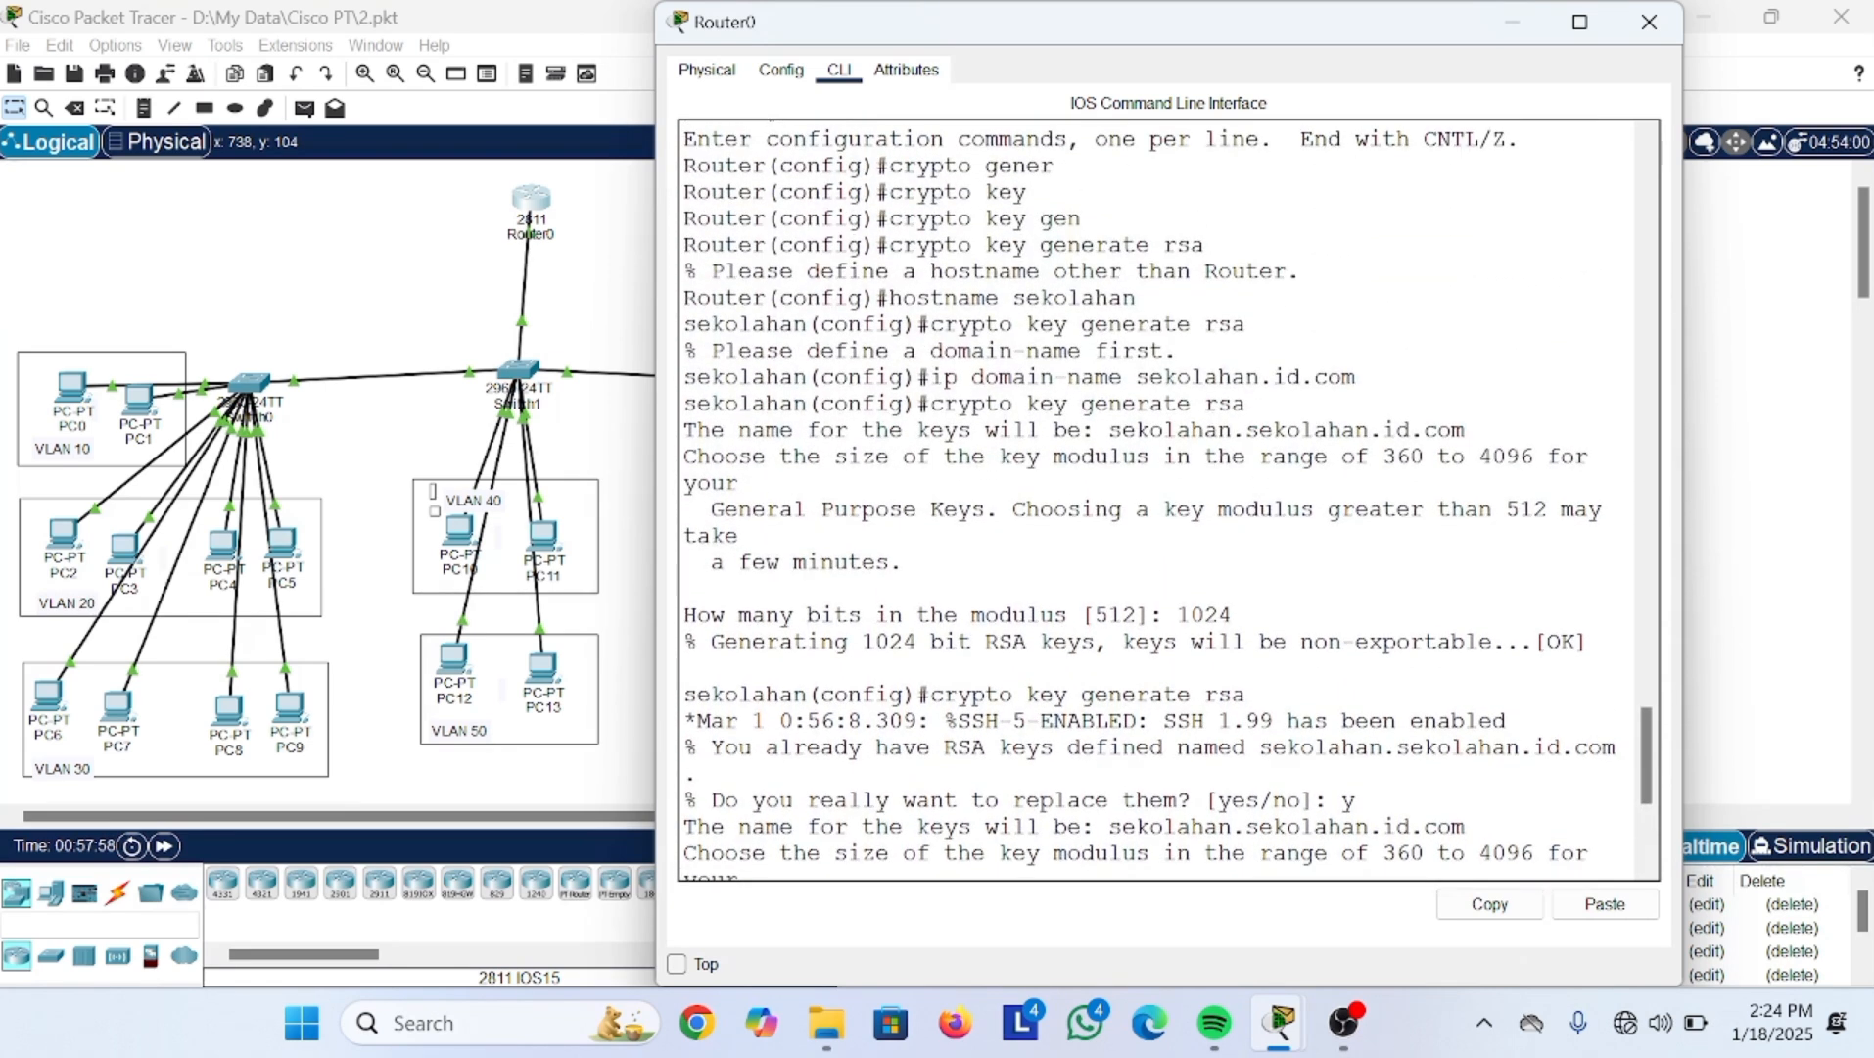
pyautogui.moveTo(875, 298); pyautogui.dragTo(1138, 298)
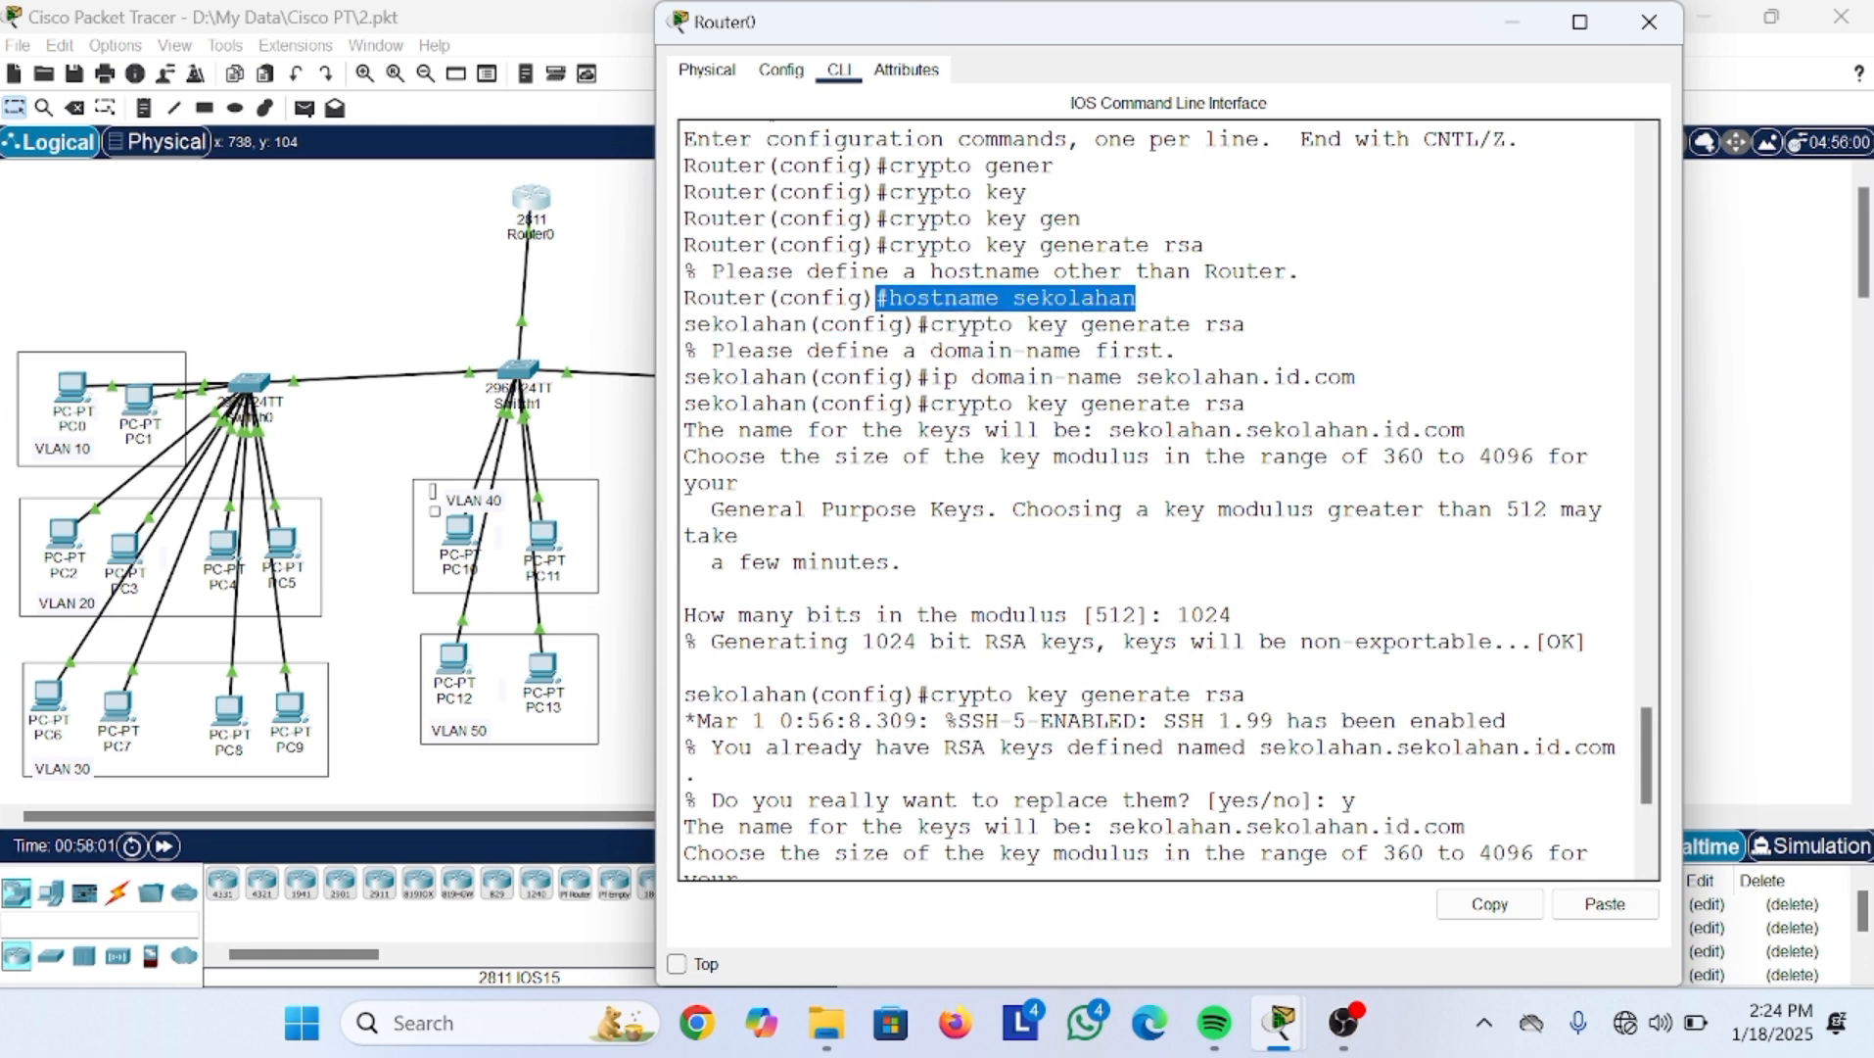
pyautogui.moveTo(930, 377); pyautogui.dragTo(1356, 377)
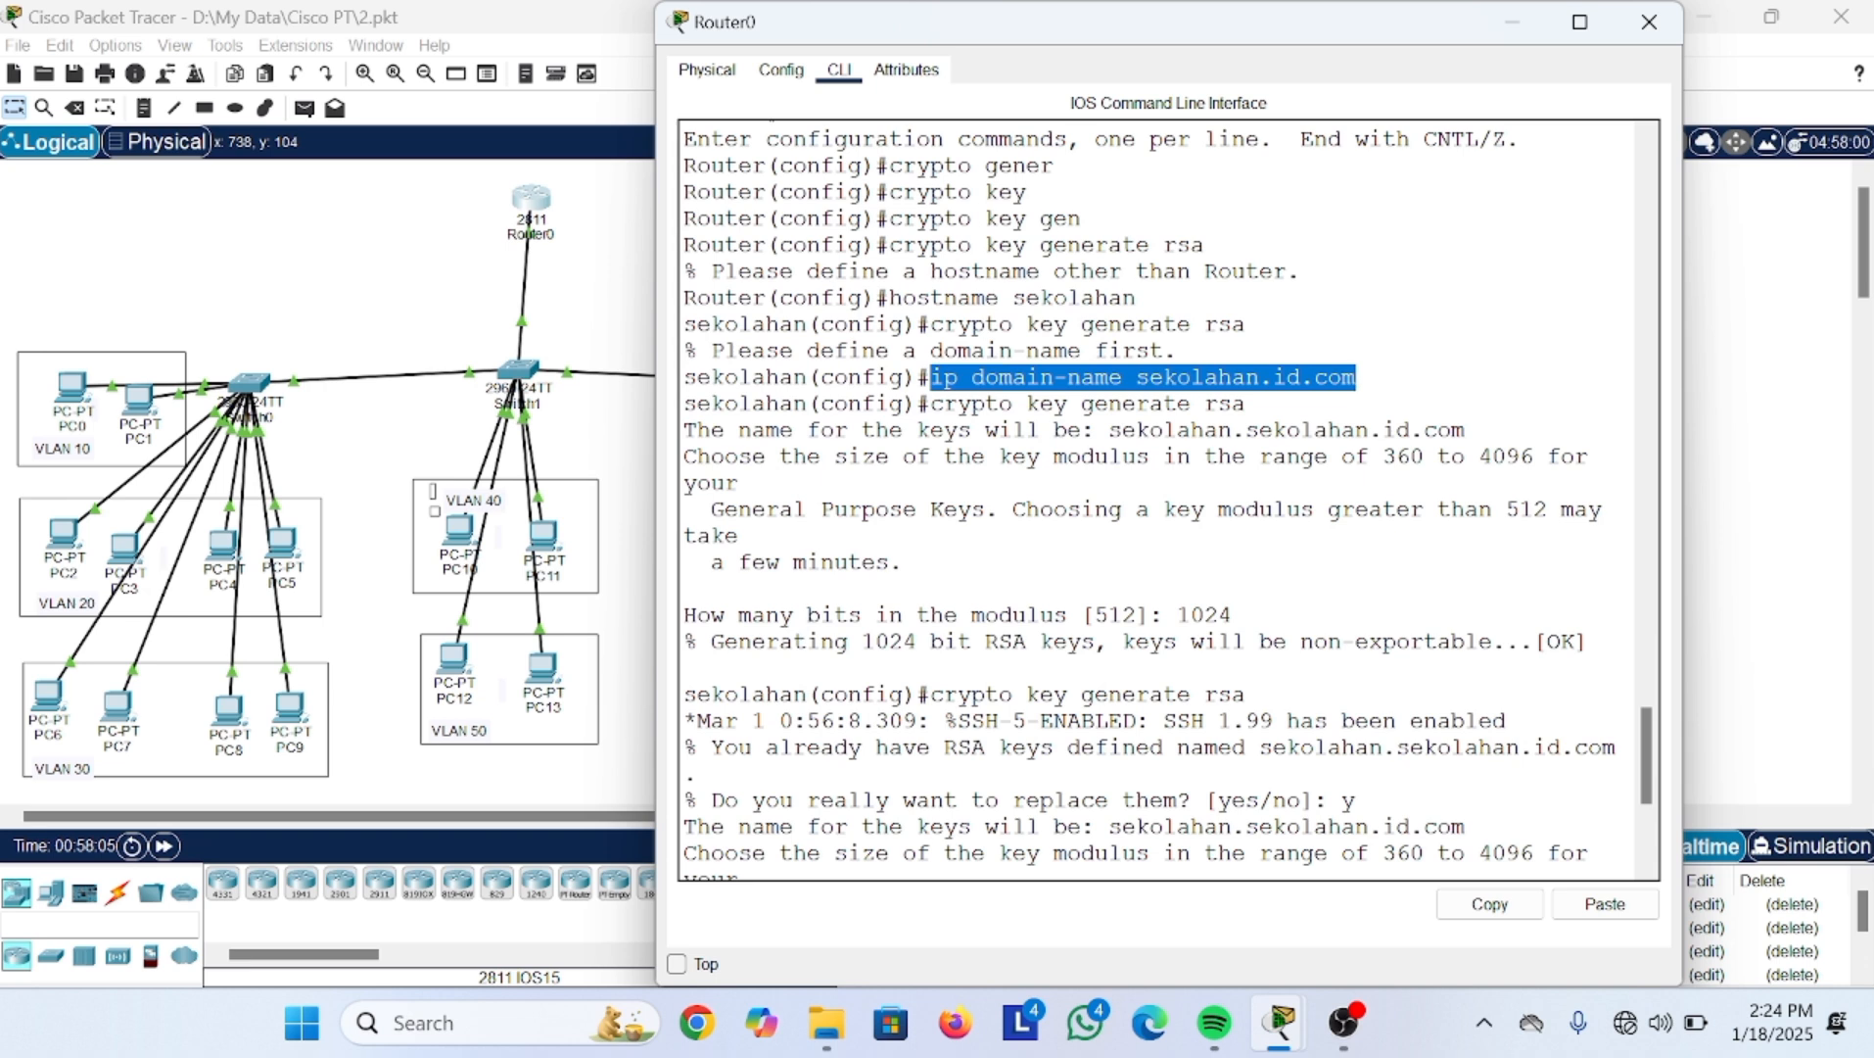
pyautogui.scroll(-1, 1357, 377)
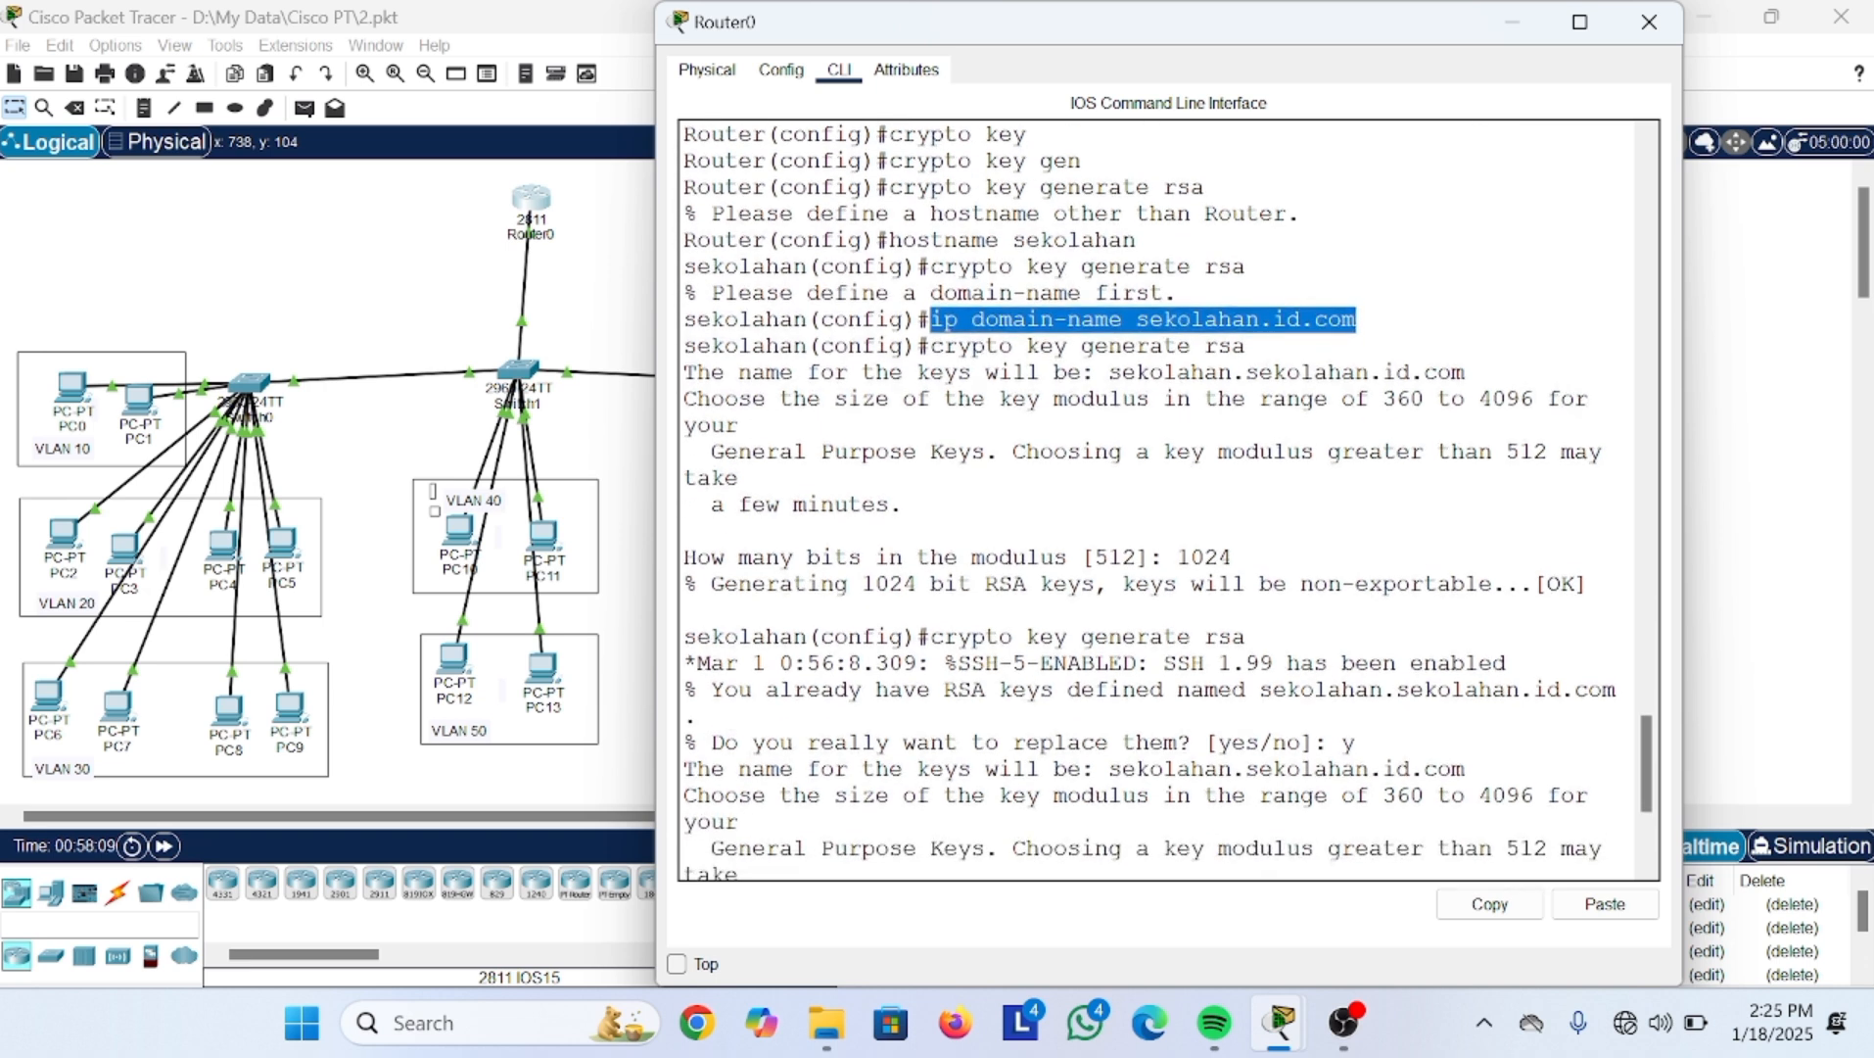
pyautogui.moveTo(930, 346); pyautogui.dragTo(1232, 346)
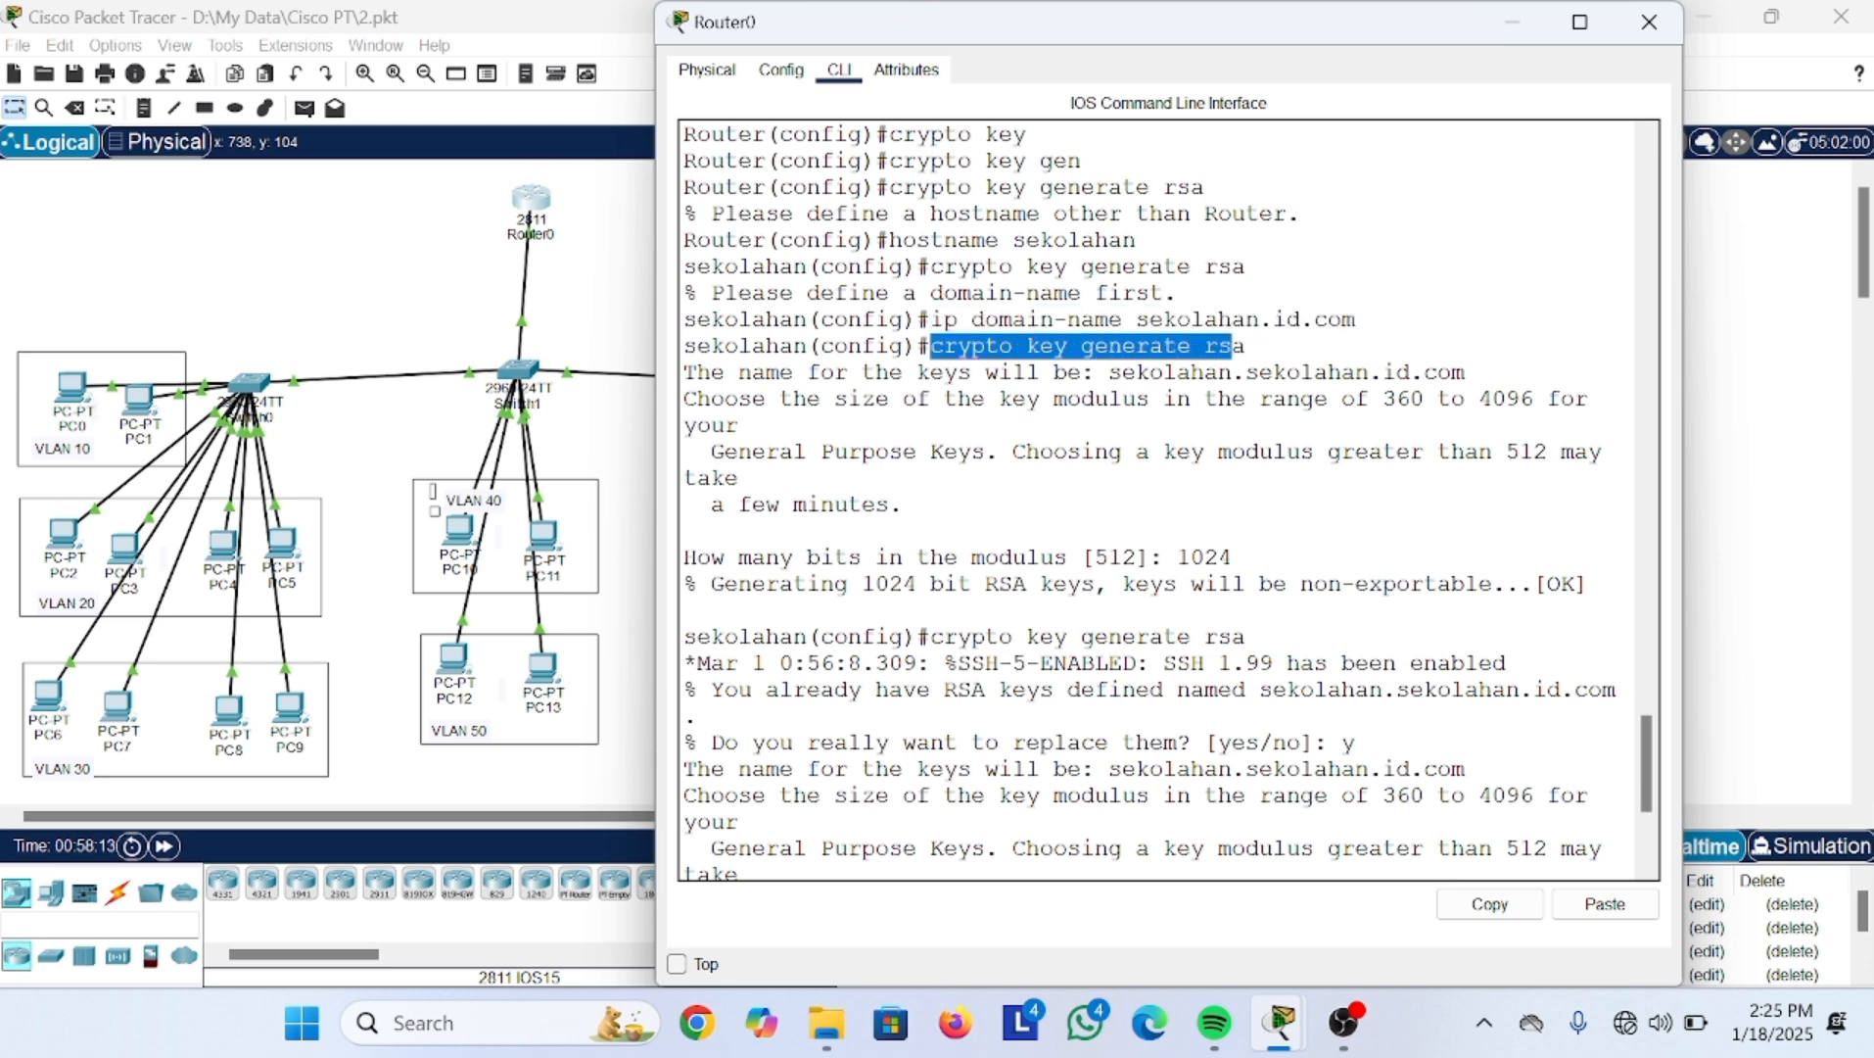
pyautogui.scroll(-1, 1169, 500)
pyautogui.moveTo(969, 512); pyautogui.dragTo(685, 484)
pyautogui.scroll(-4, 1168, 501)
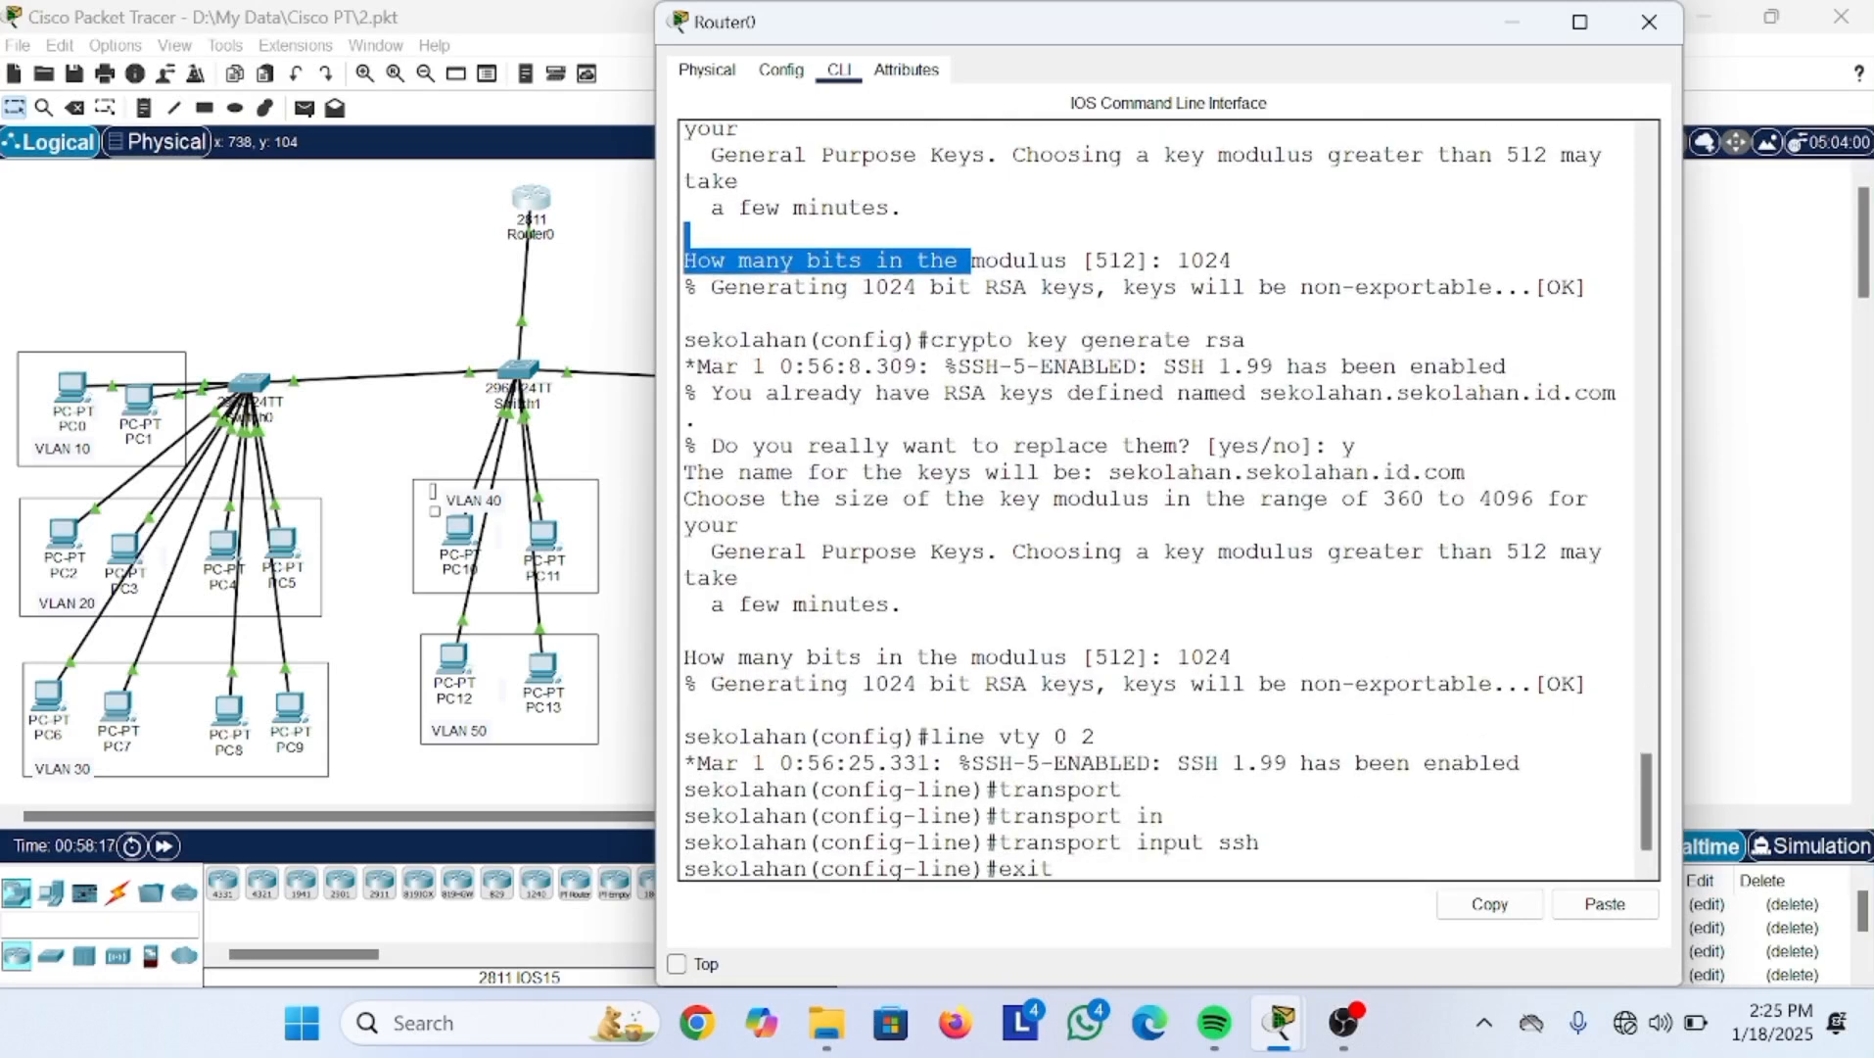
pyautogui.moveTo(945, 730); pyautogui.dragTo(1124, 729)
pyautogui.moveTo(1081, 809); pyautogui.dragTo(1231, 809)
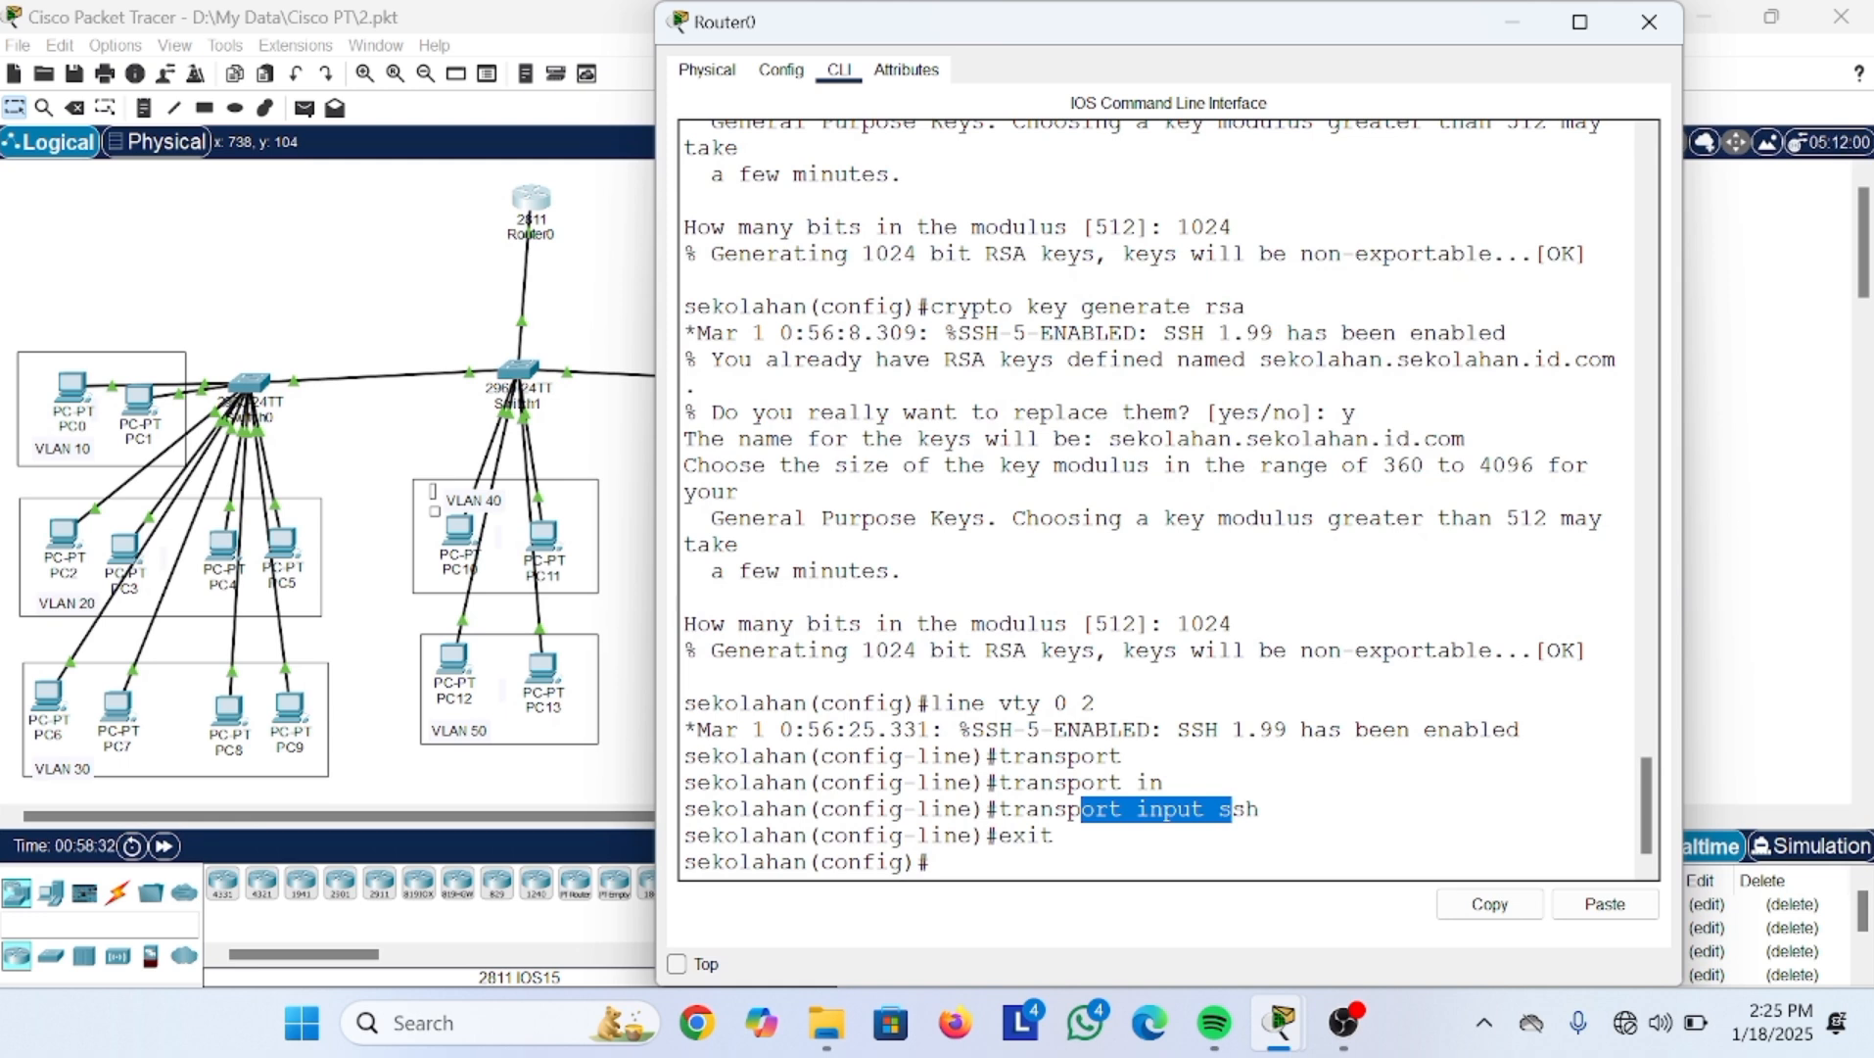
# Step: Minimize Router0's console and bring up PC11's Telnet / SSH Client
pyautogui.click(1509, 24)
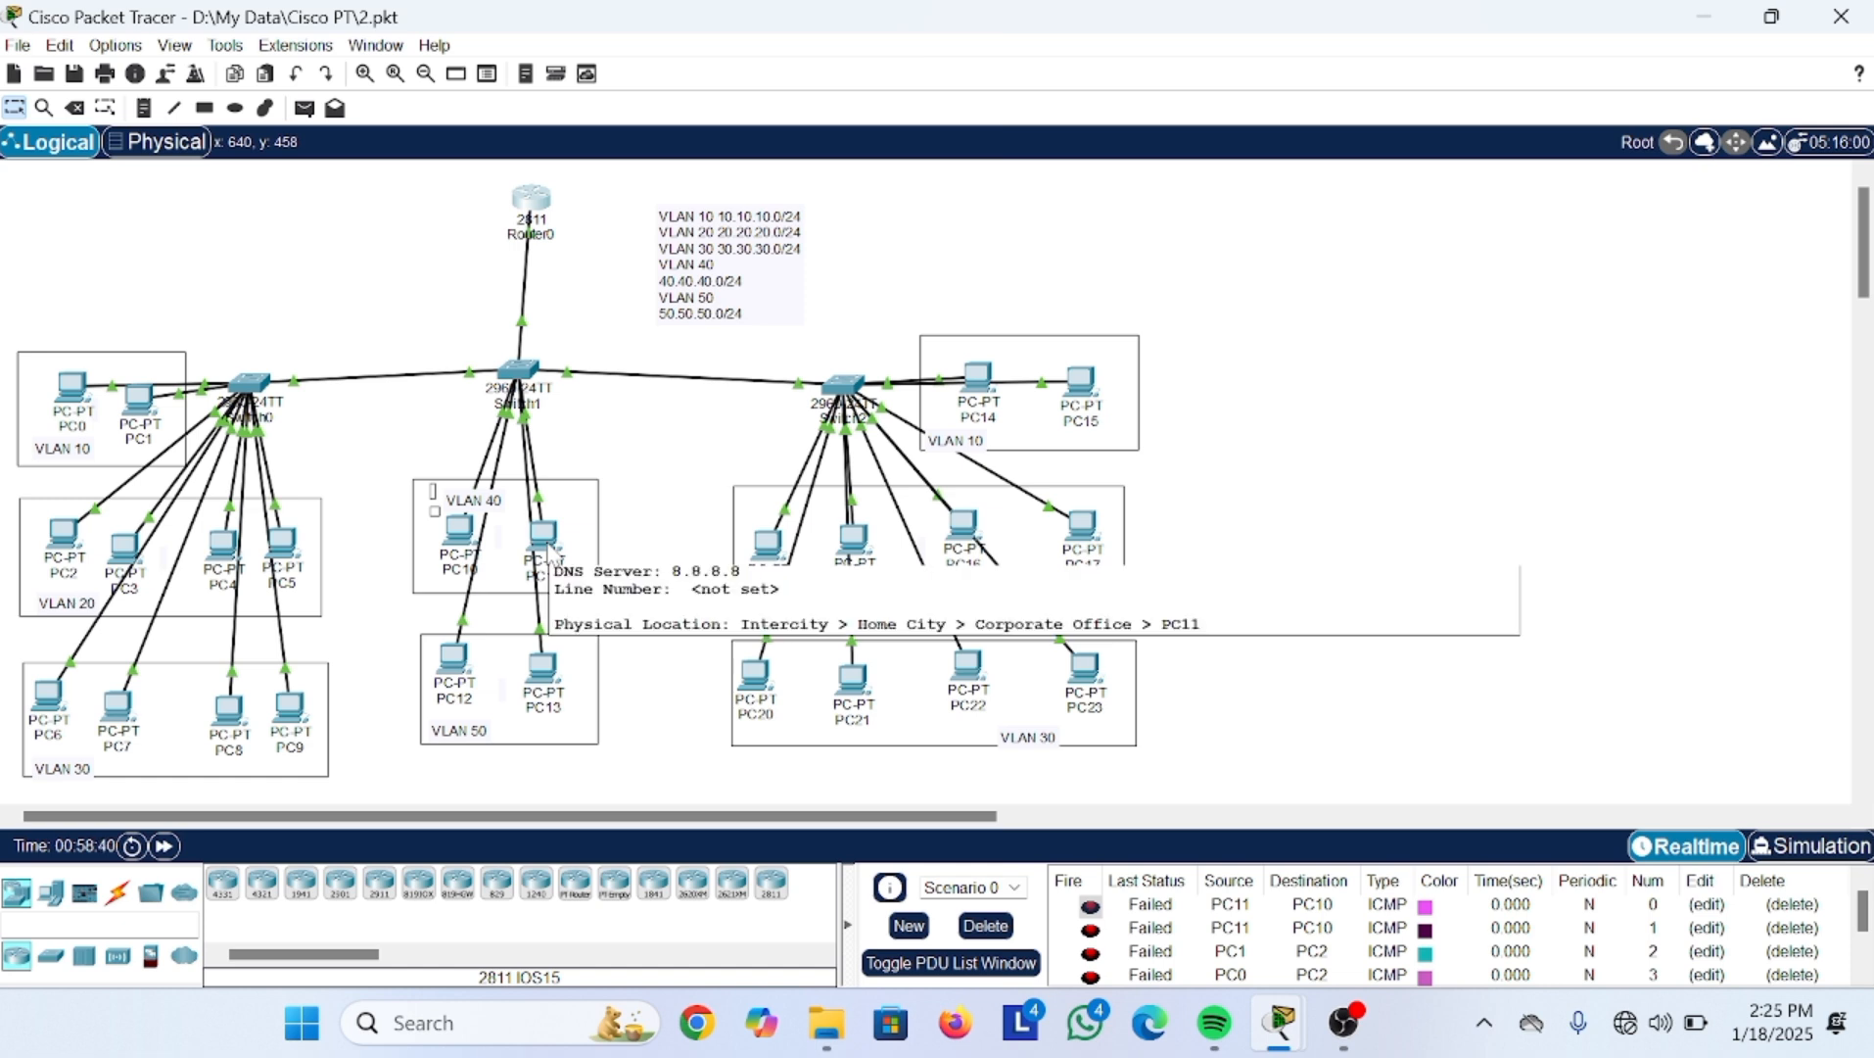
pyautogui.click(548, 540)
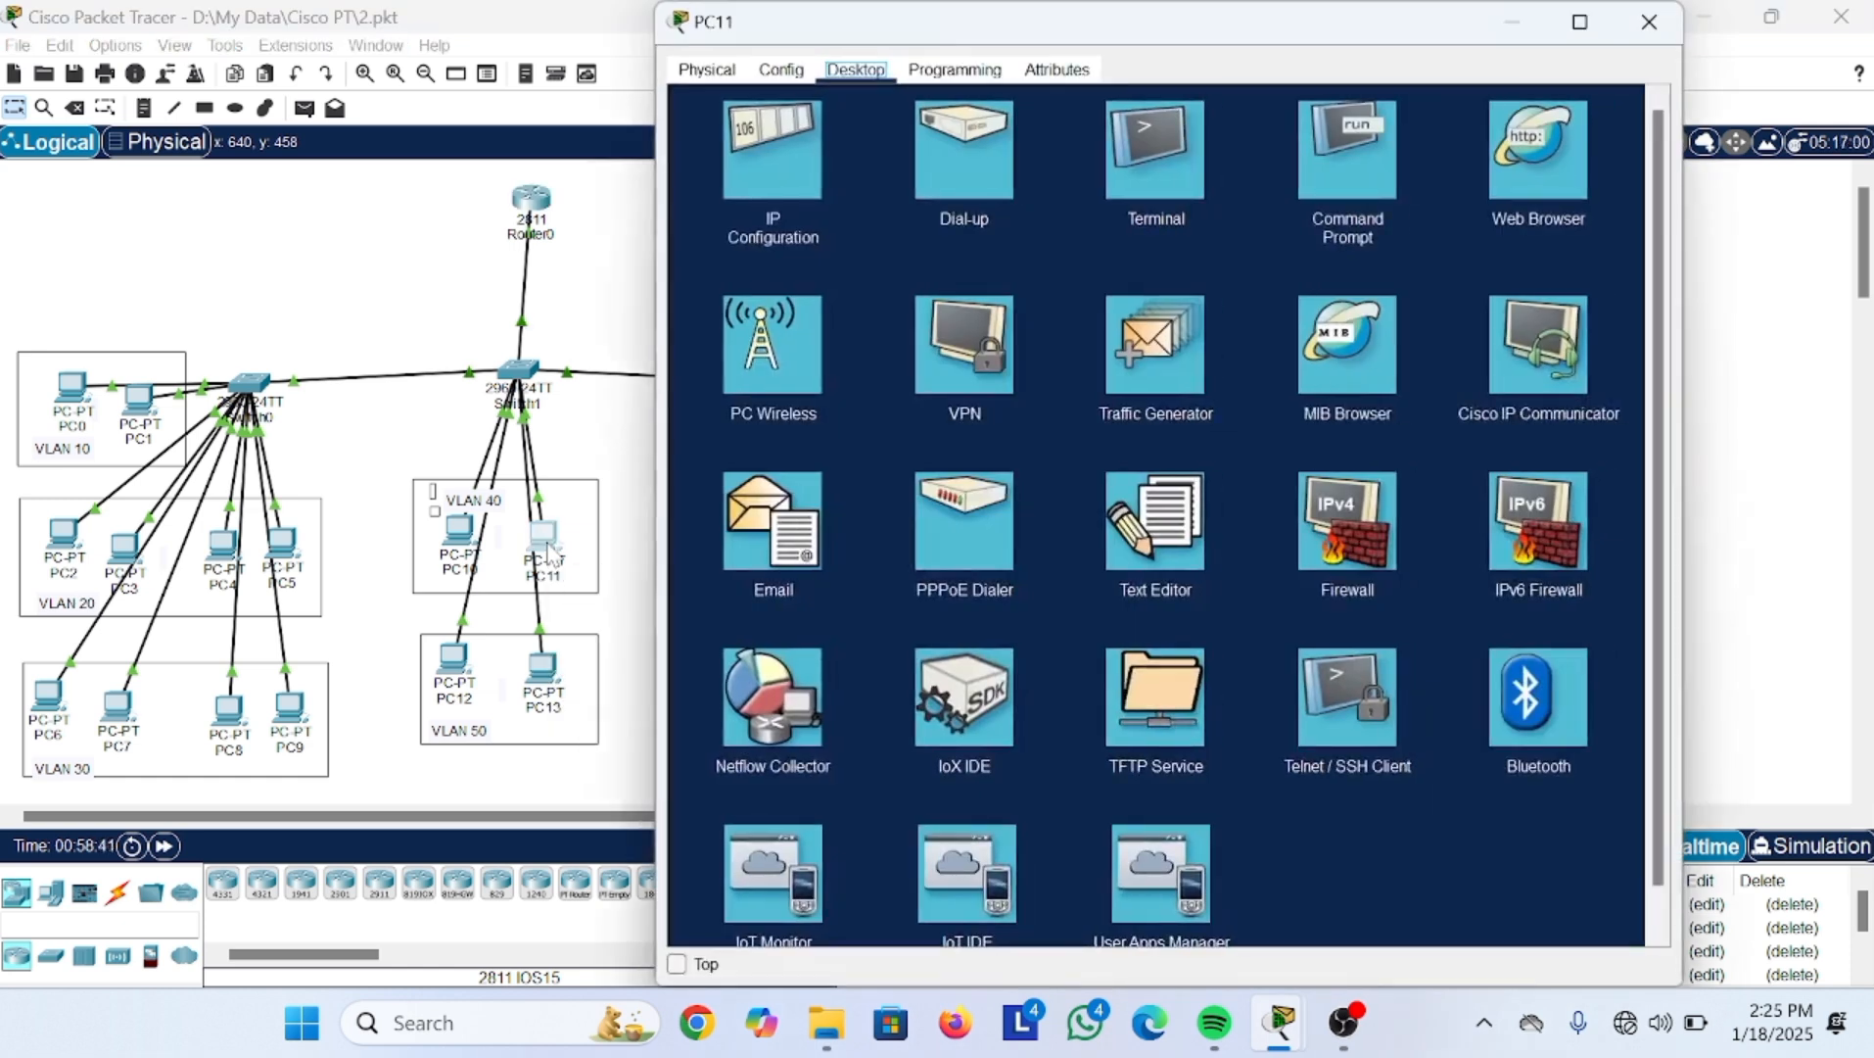
pyautogui.click(1365, 696)
# Step: Attempt an SSH connection to 10.10.10.1 as user admin1
pyautogui.click(1154, 201)
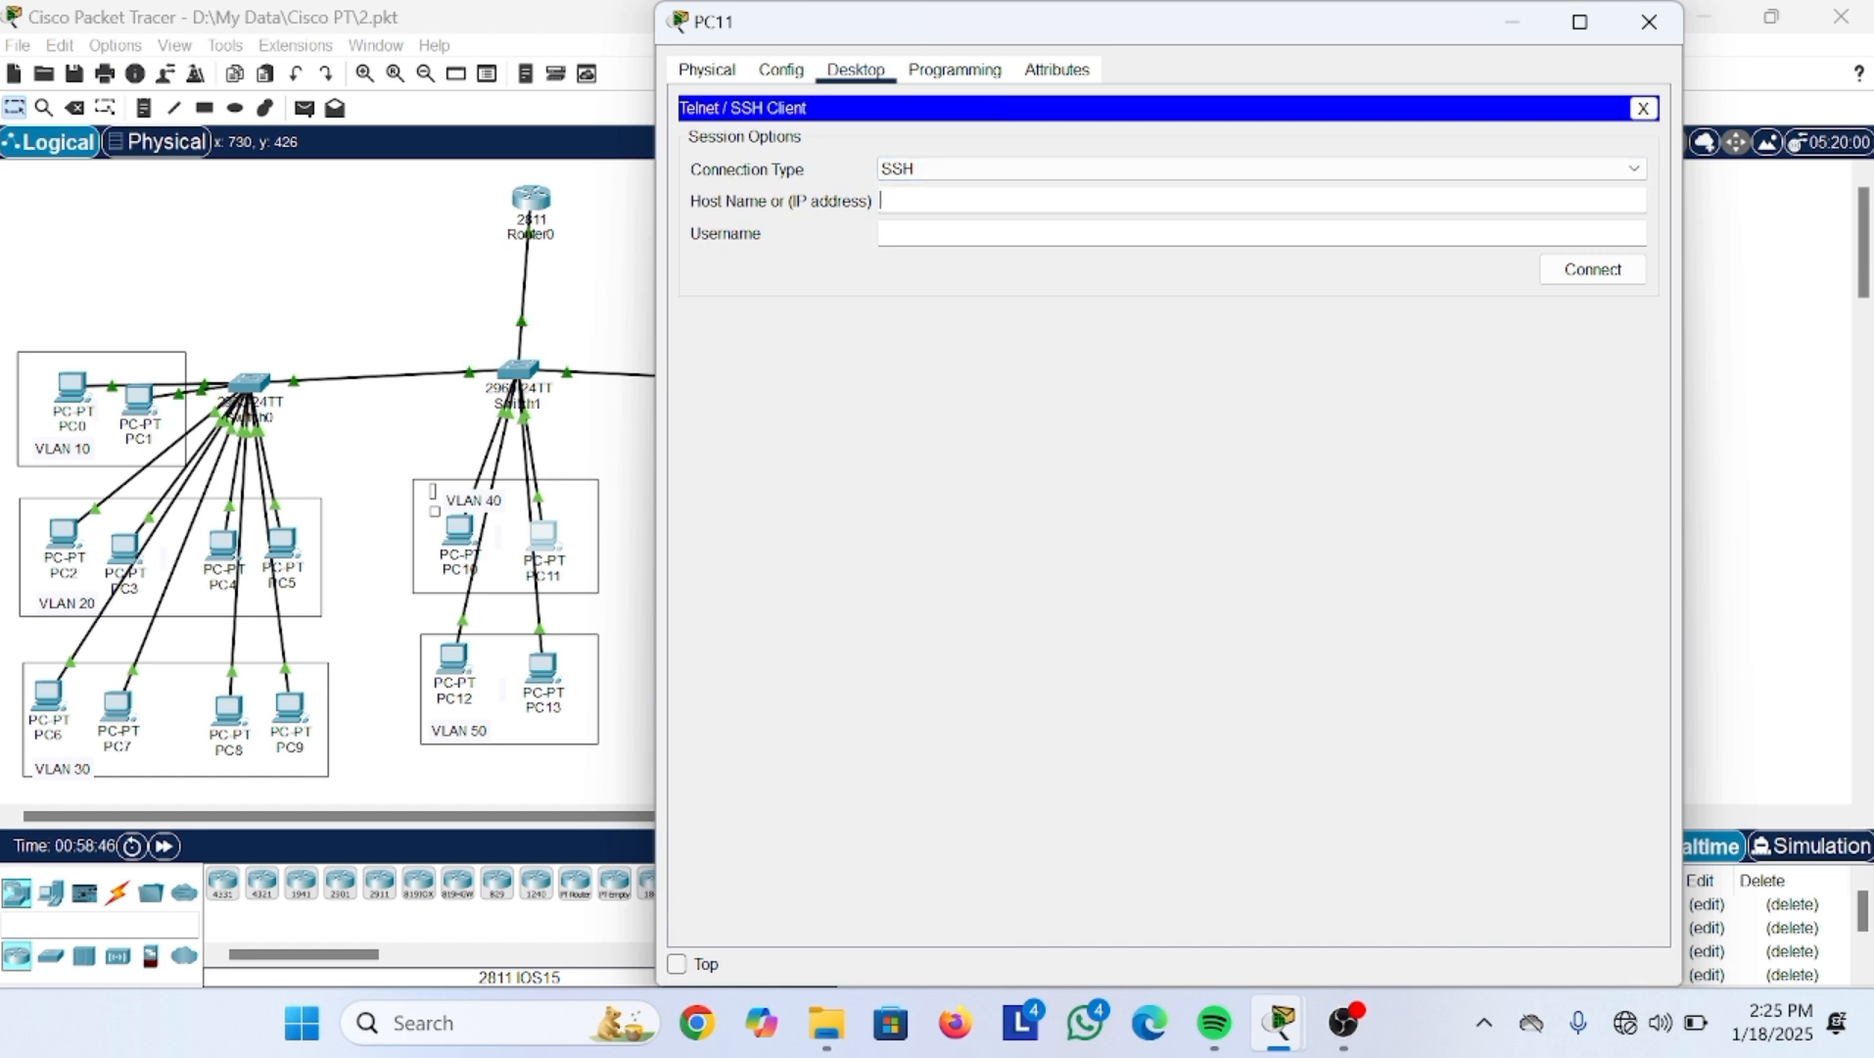
pyautogui.write('10.10.10.1')
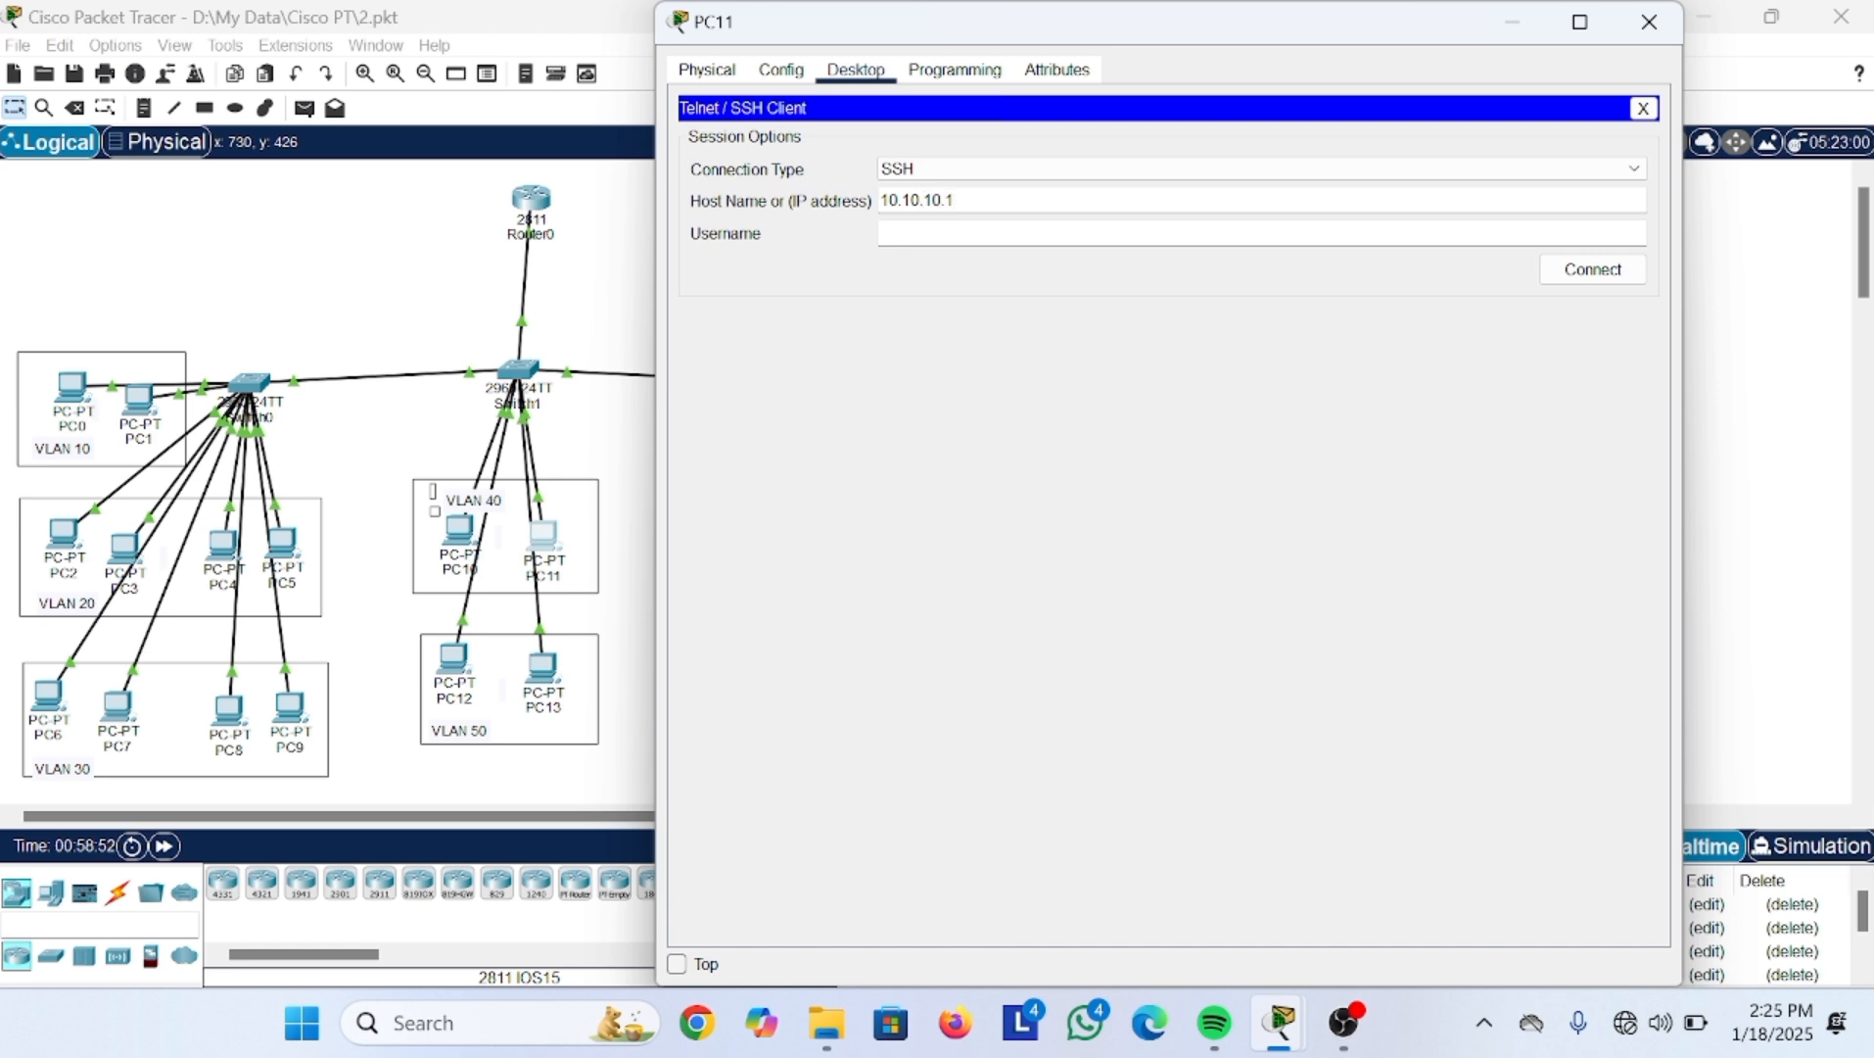
pyautogui.click(891, 233)
pyautogui.write('admin1')
pyautogui.click(1618, 269)
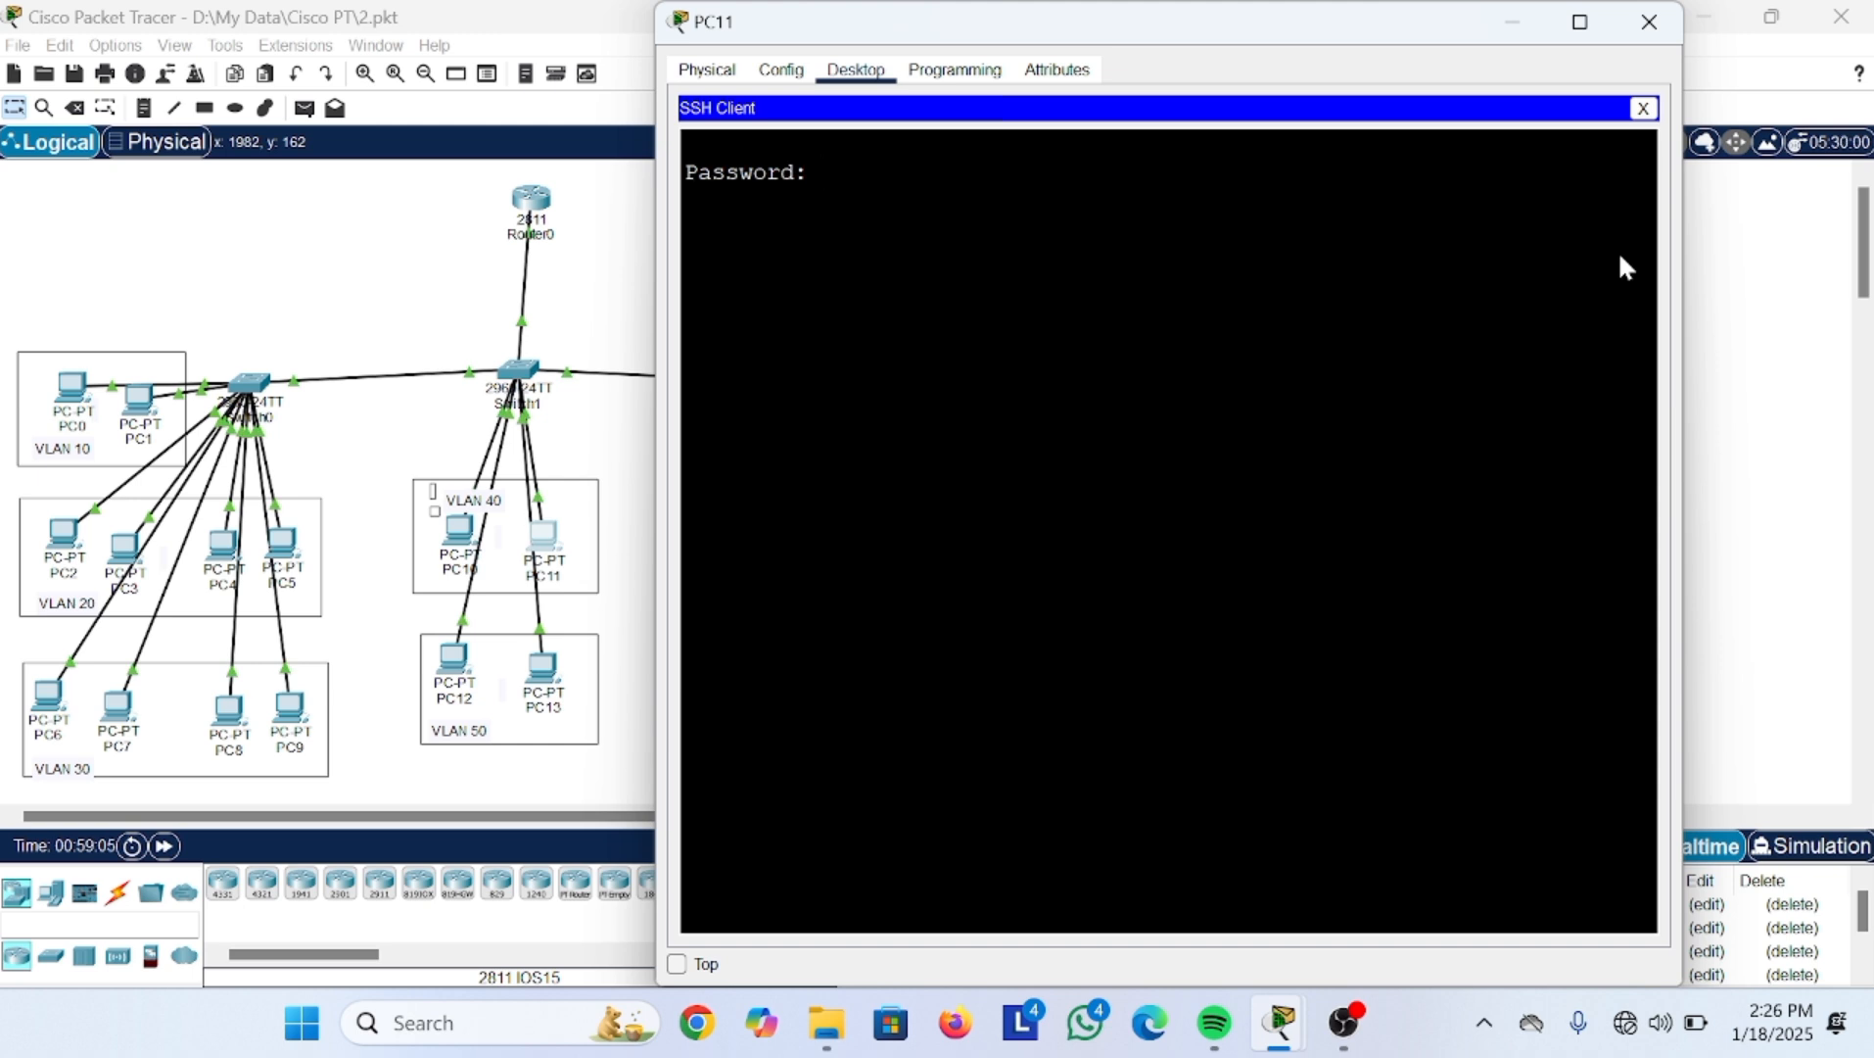
# Step: Terminate the existing session and reopen the Telnet / SSH Client
pyautogui.click(1645, 107)
pyautogui.click(1220, 552)
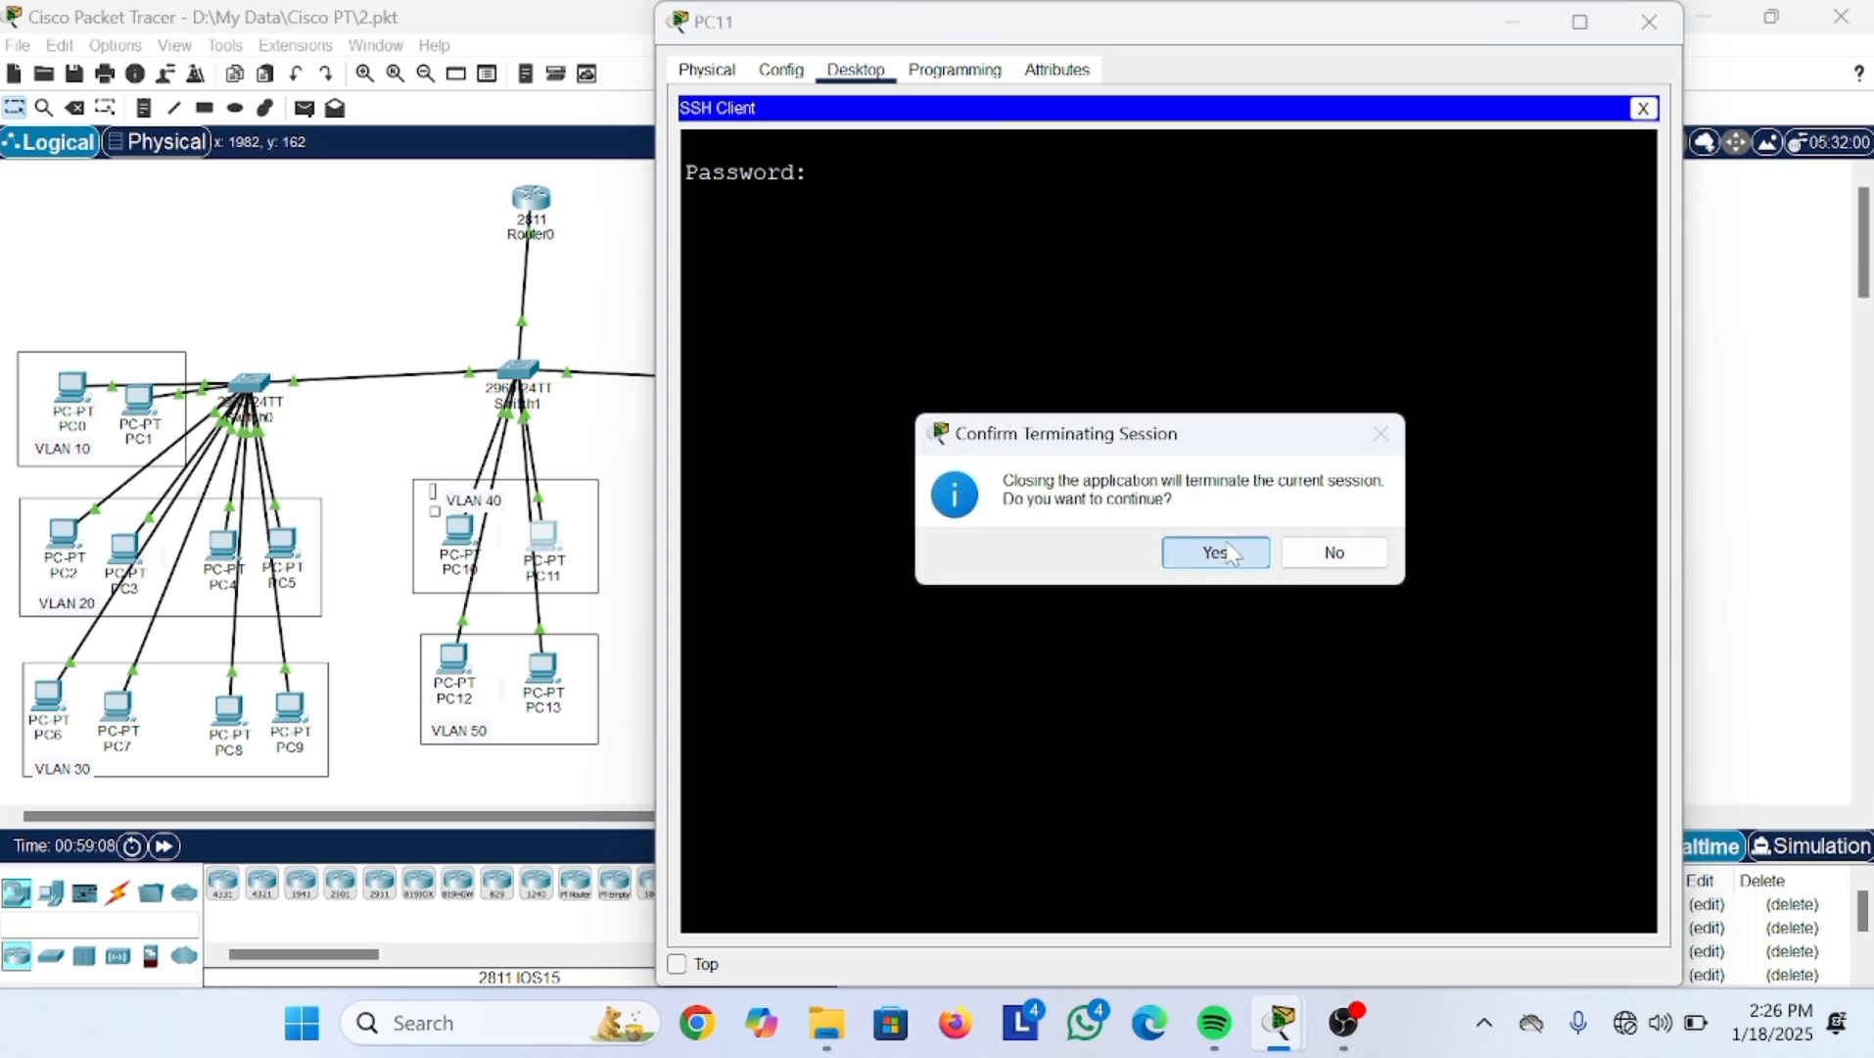
pyautogui.click(1333, 703)
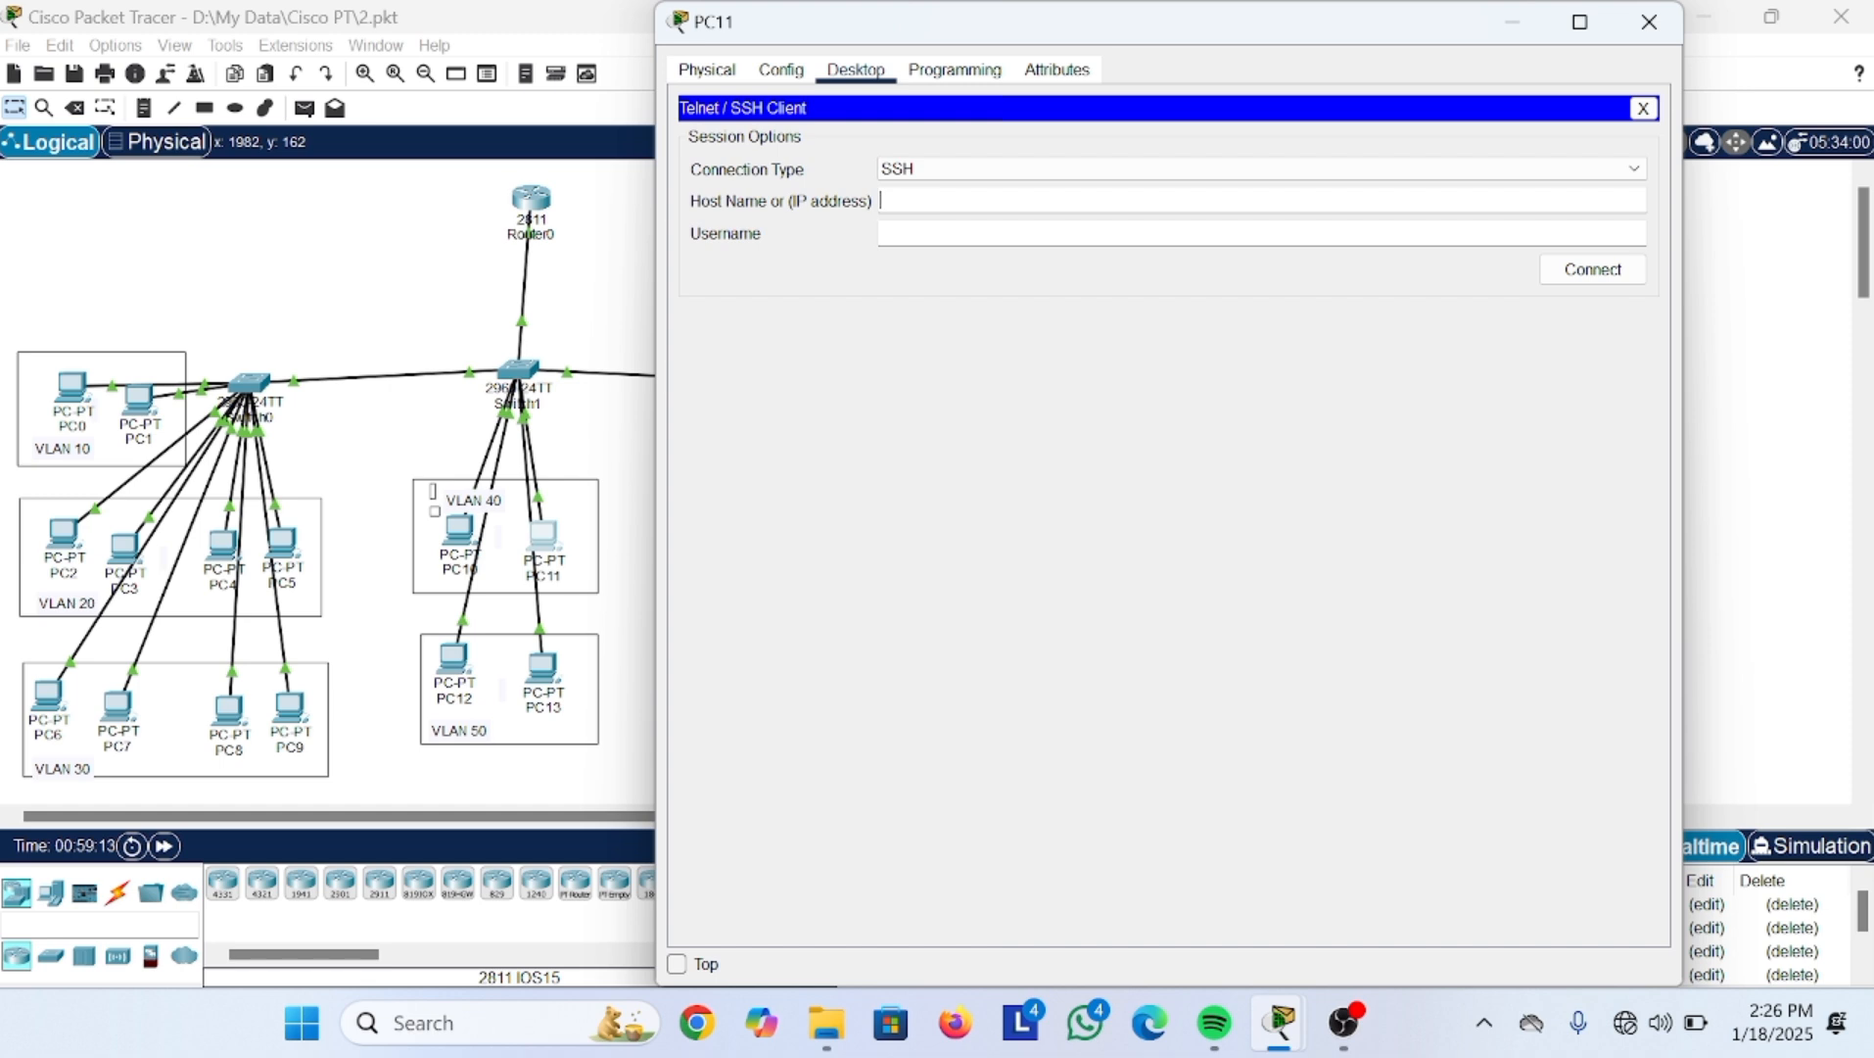
# Step: SSH from PC11 to 40.40.40.1 as admin1, log in with the password, and enter en
pyautogui.write('40.40.40.1')
pyautogui.press('Tab')
pyautogui.write('ad,im')
pyautogui.press('BackSpace')
pyautogui.press('BackSpace')
pyautogui.press('BackSpace')
pyautogui.write('n1')
pyautogui.click(1612, 269)
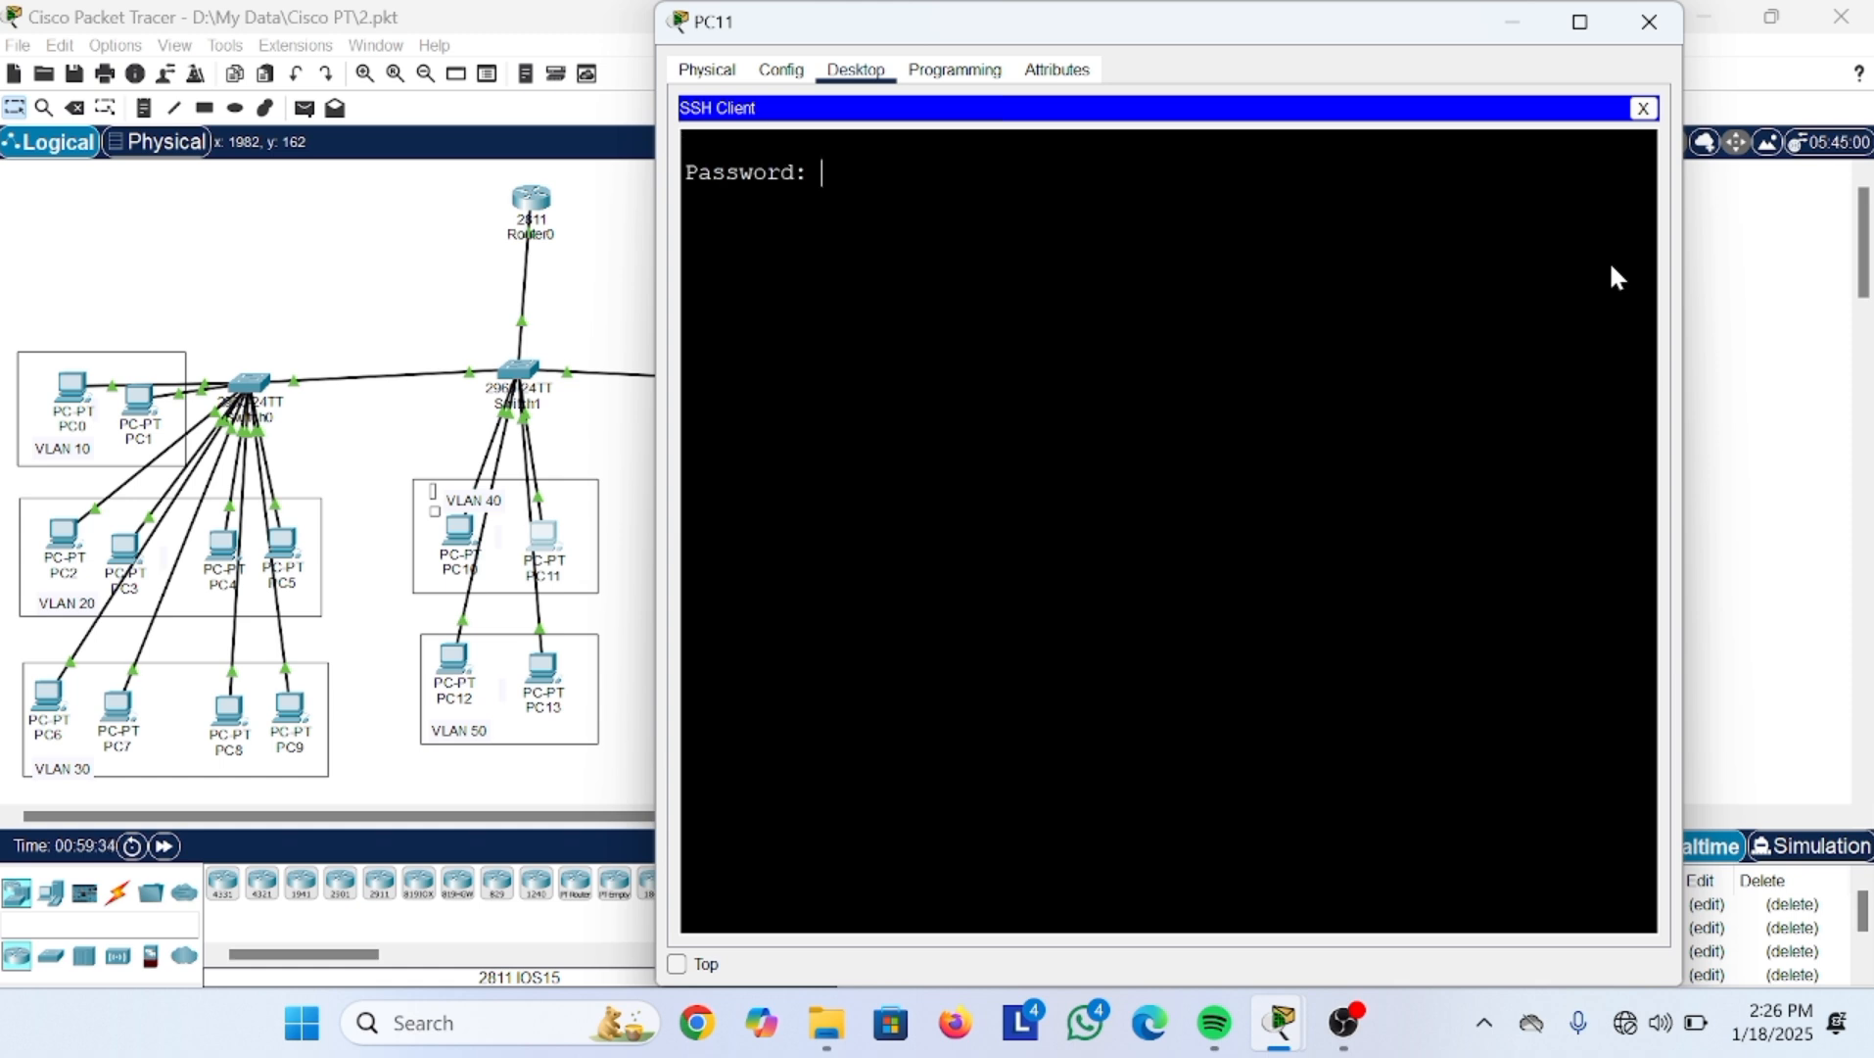
pyautogui.press('Return')
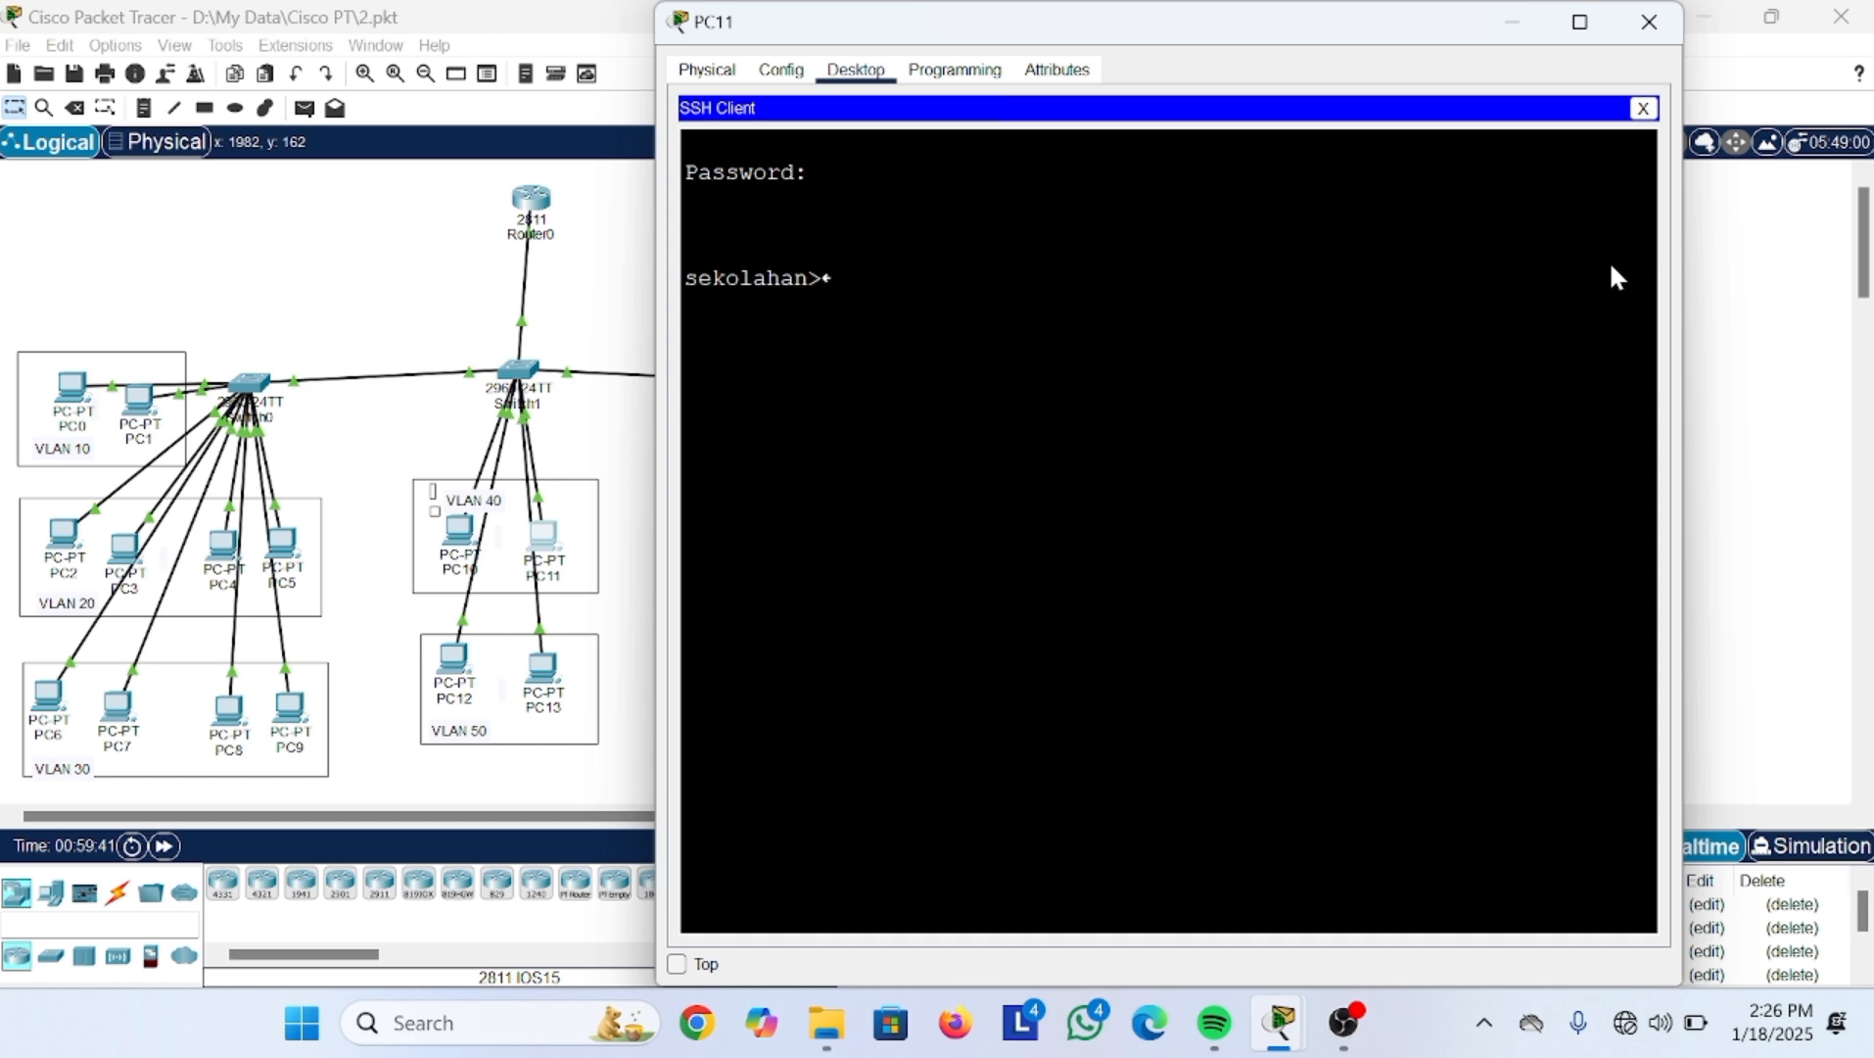
pyautogui.write('en')
pyautogui.press('Return')
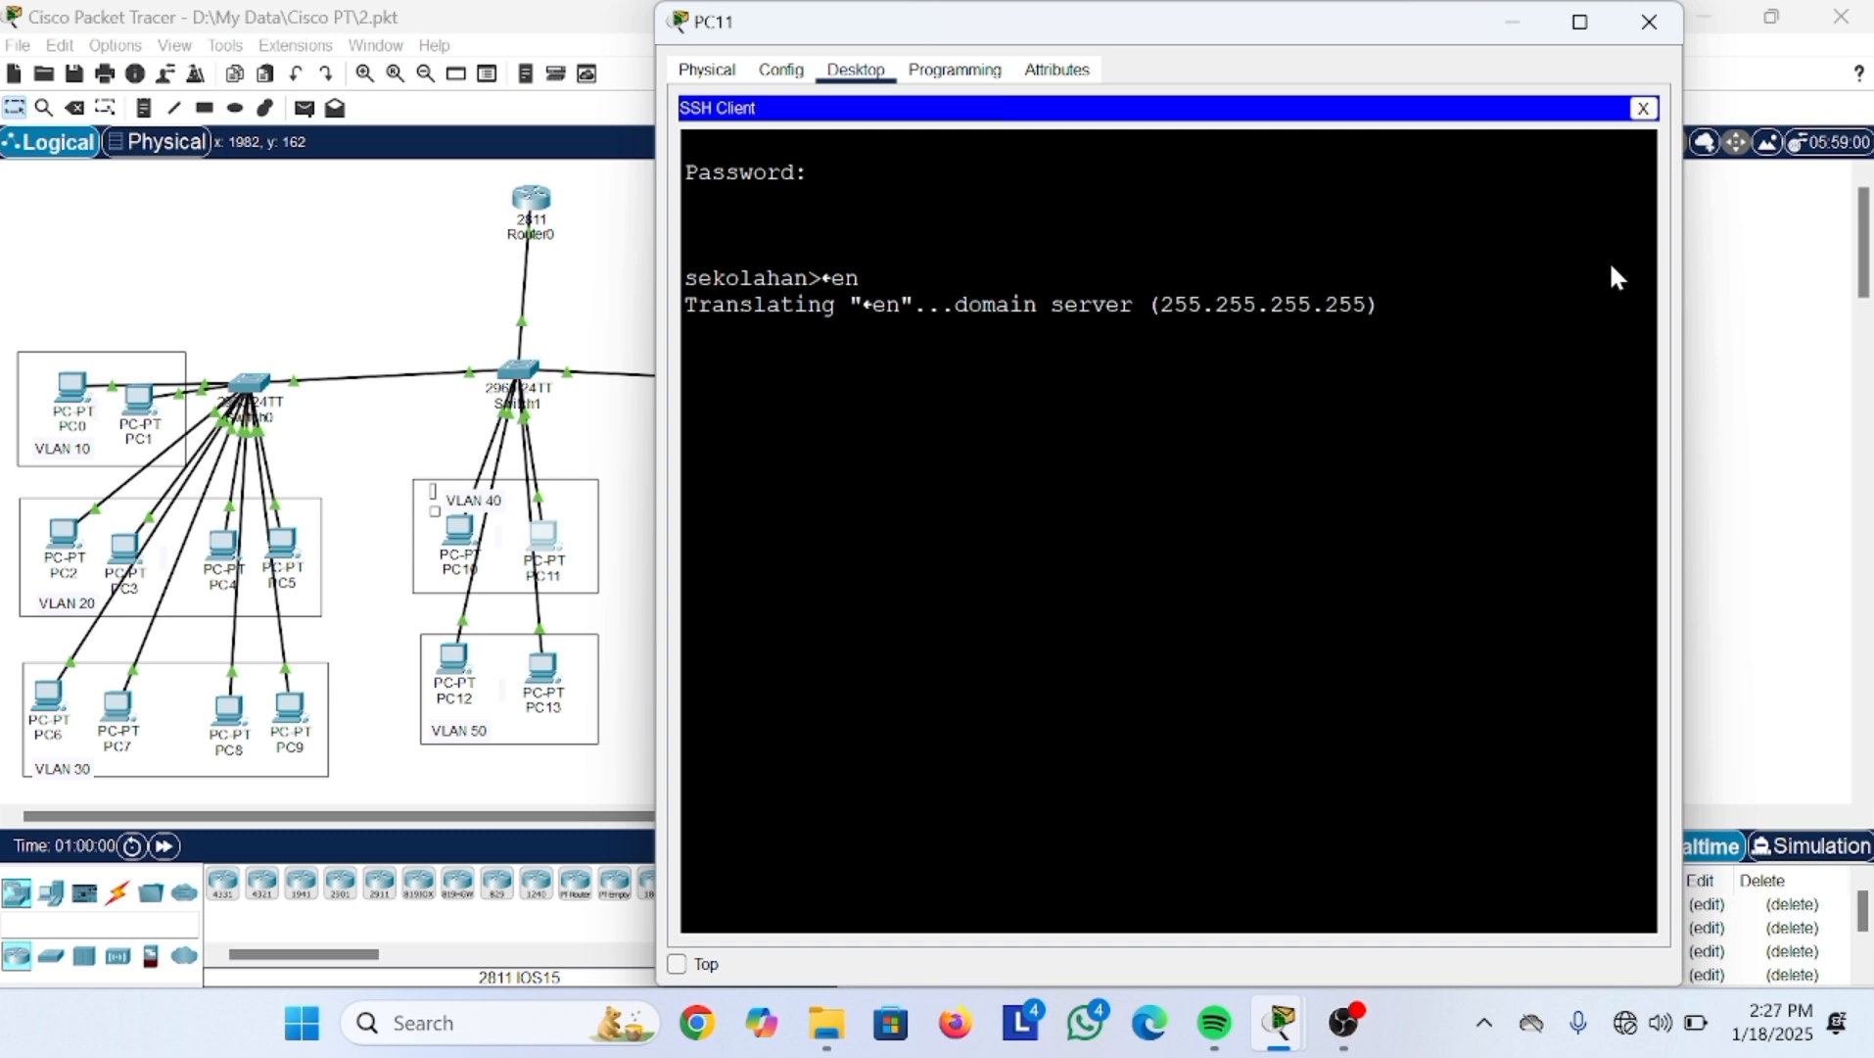
# Step: End the old session and SSH to 10.10.10.1 as admin1, logging in with the password
pyautogui.click(1643, 108)
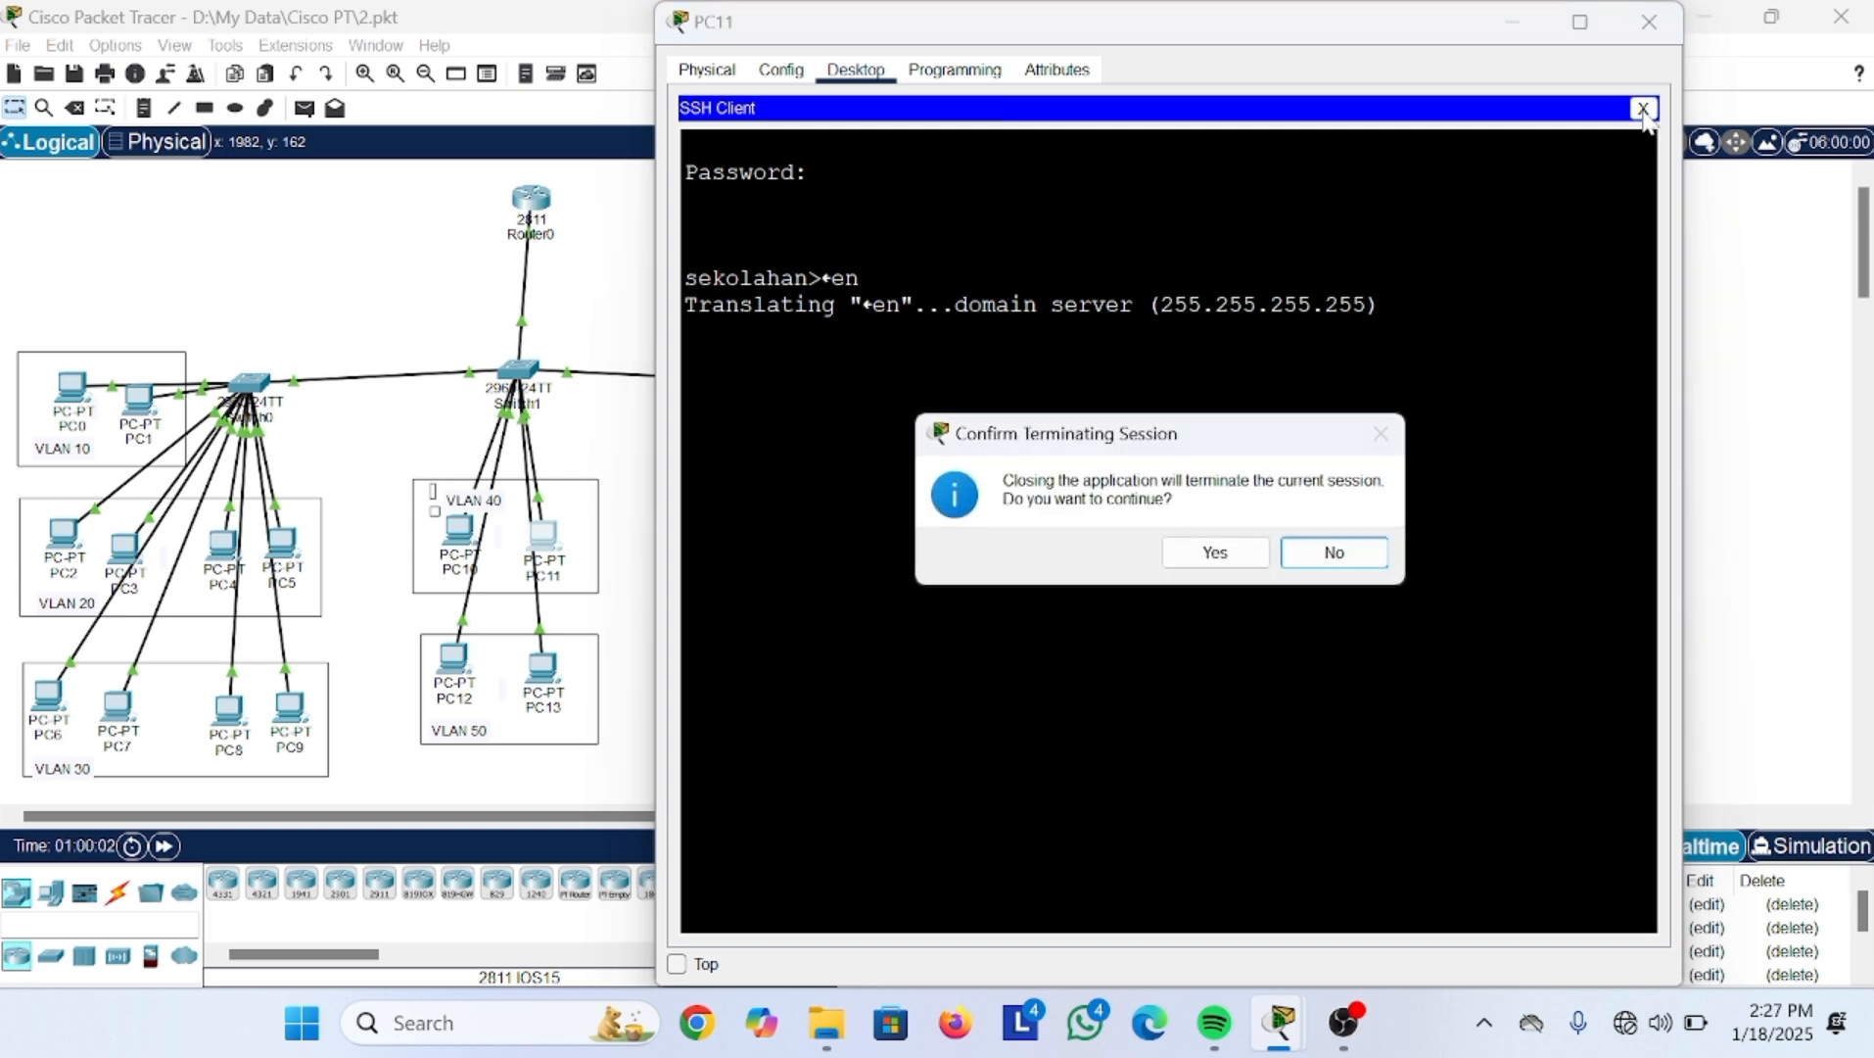
pyautogui.click(1197, 554)
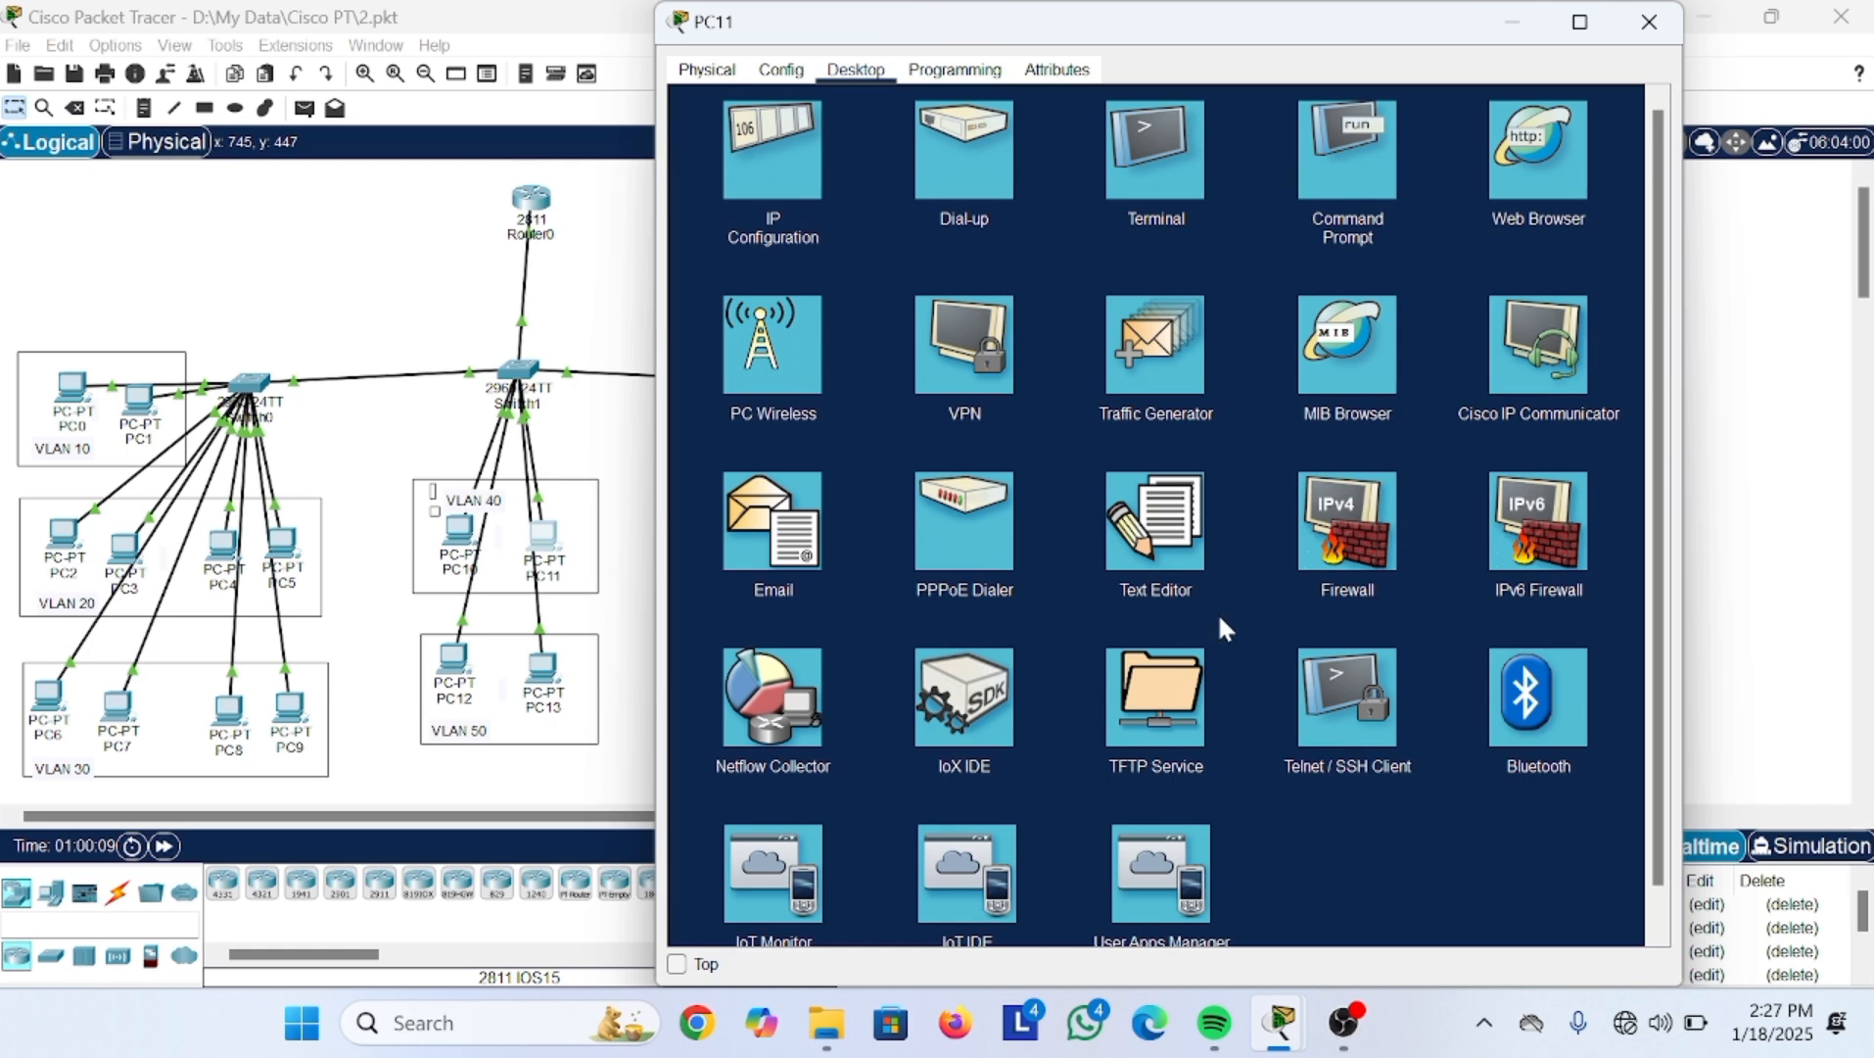
pyautogui.click(1321, 710)
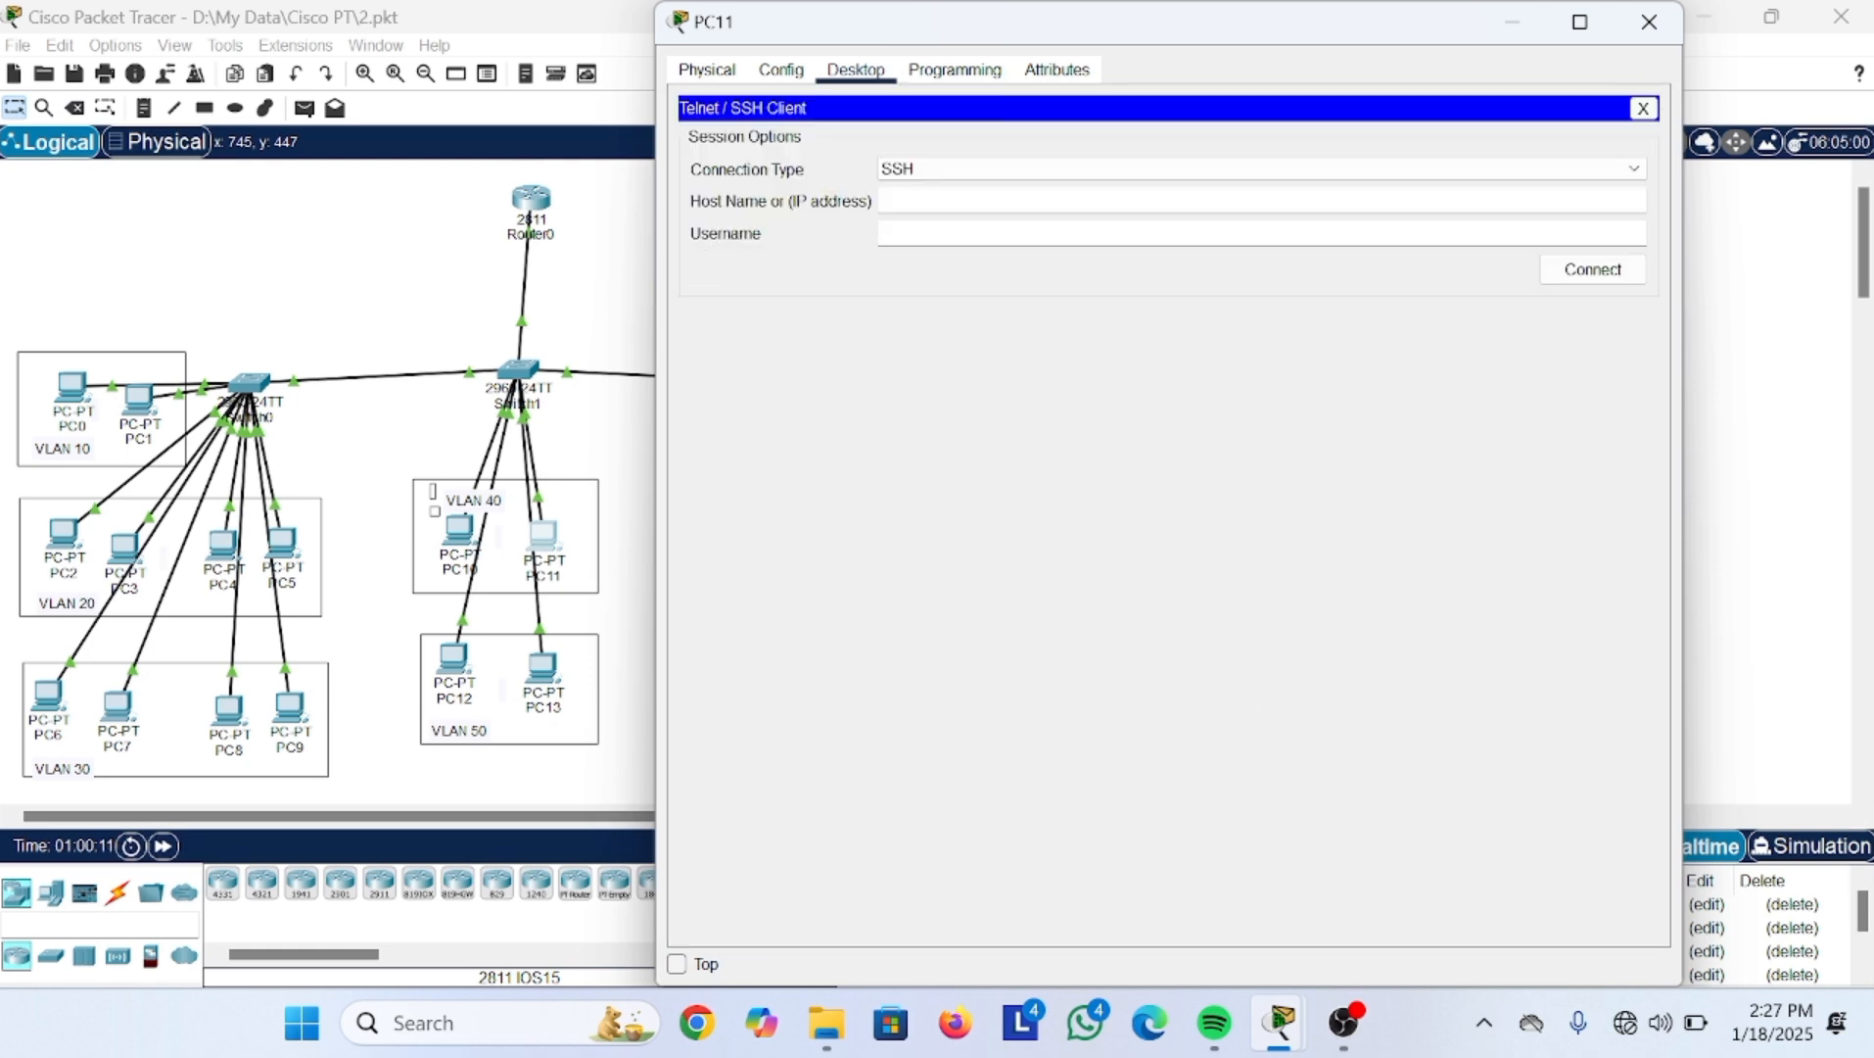
pyautogui.write('10.10.10.1')
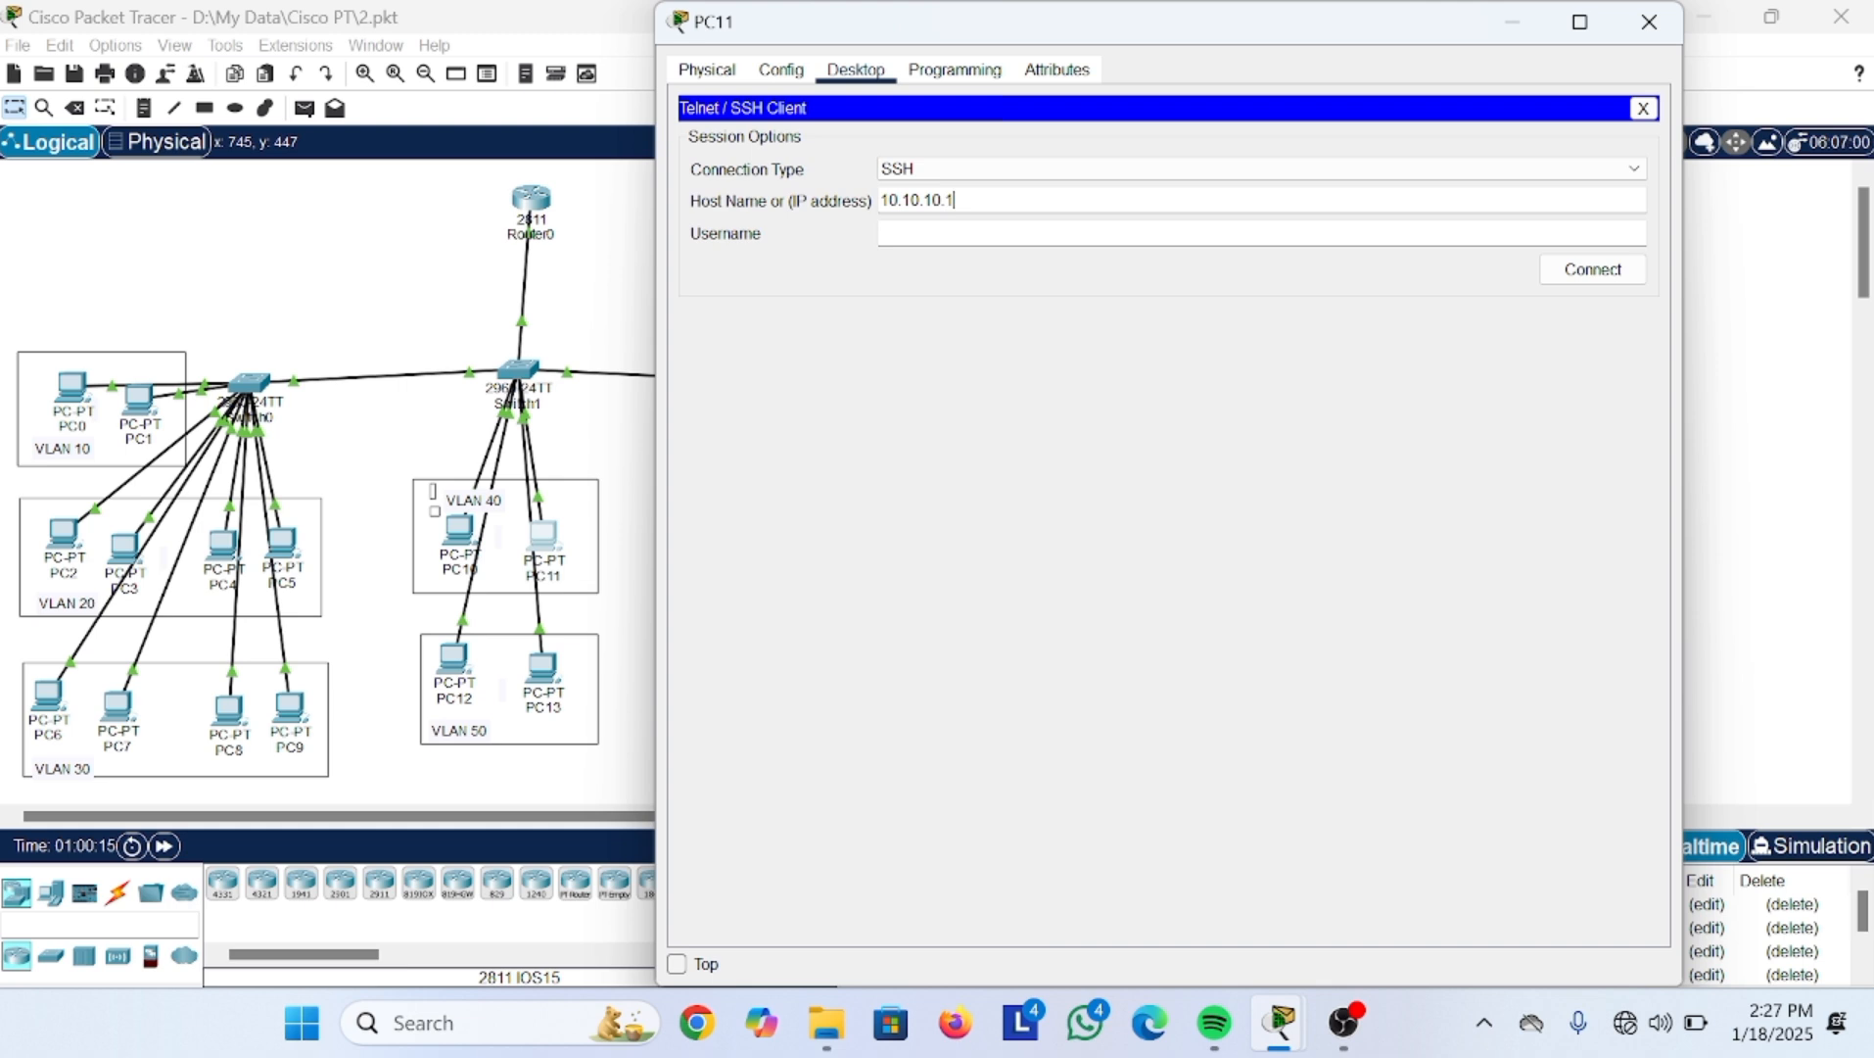
pyautogui.click(1038, 245)
pyautogui.write('admin1')
pyautogui.click(1634, 274)
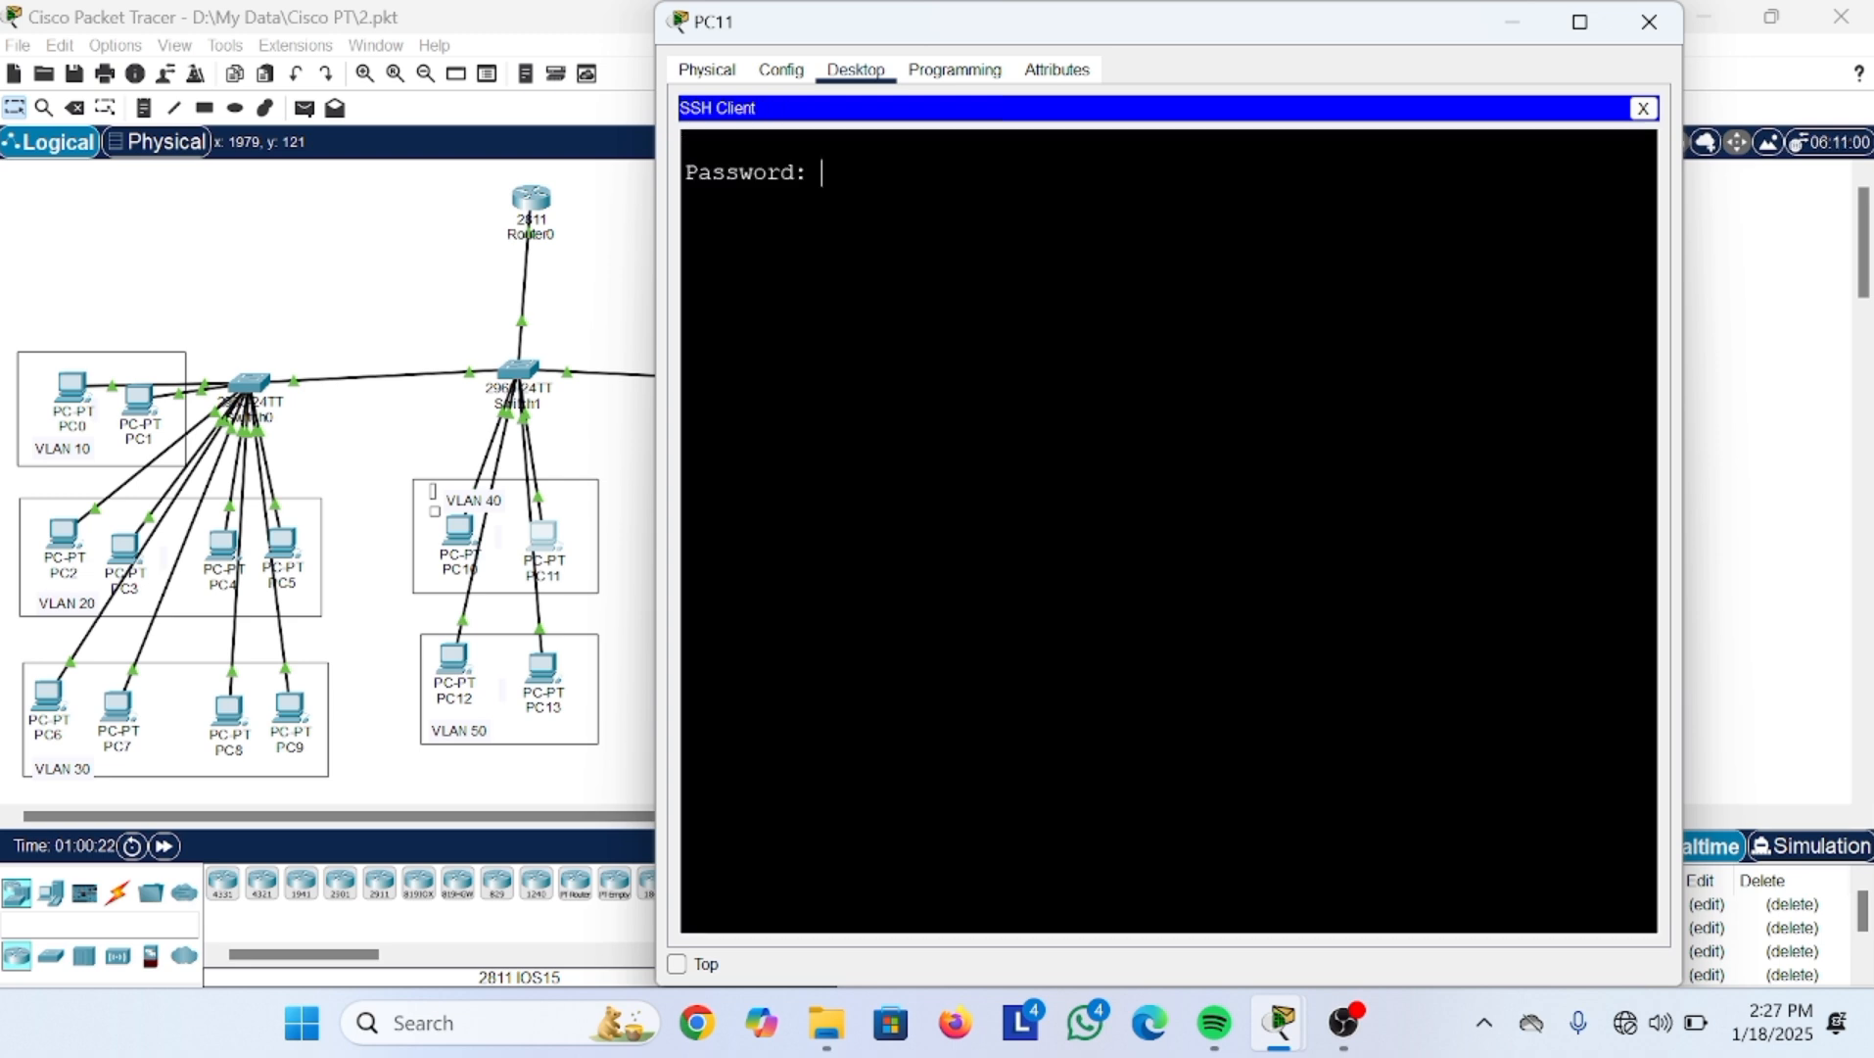
pyautogui.press('Return')
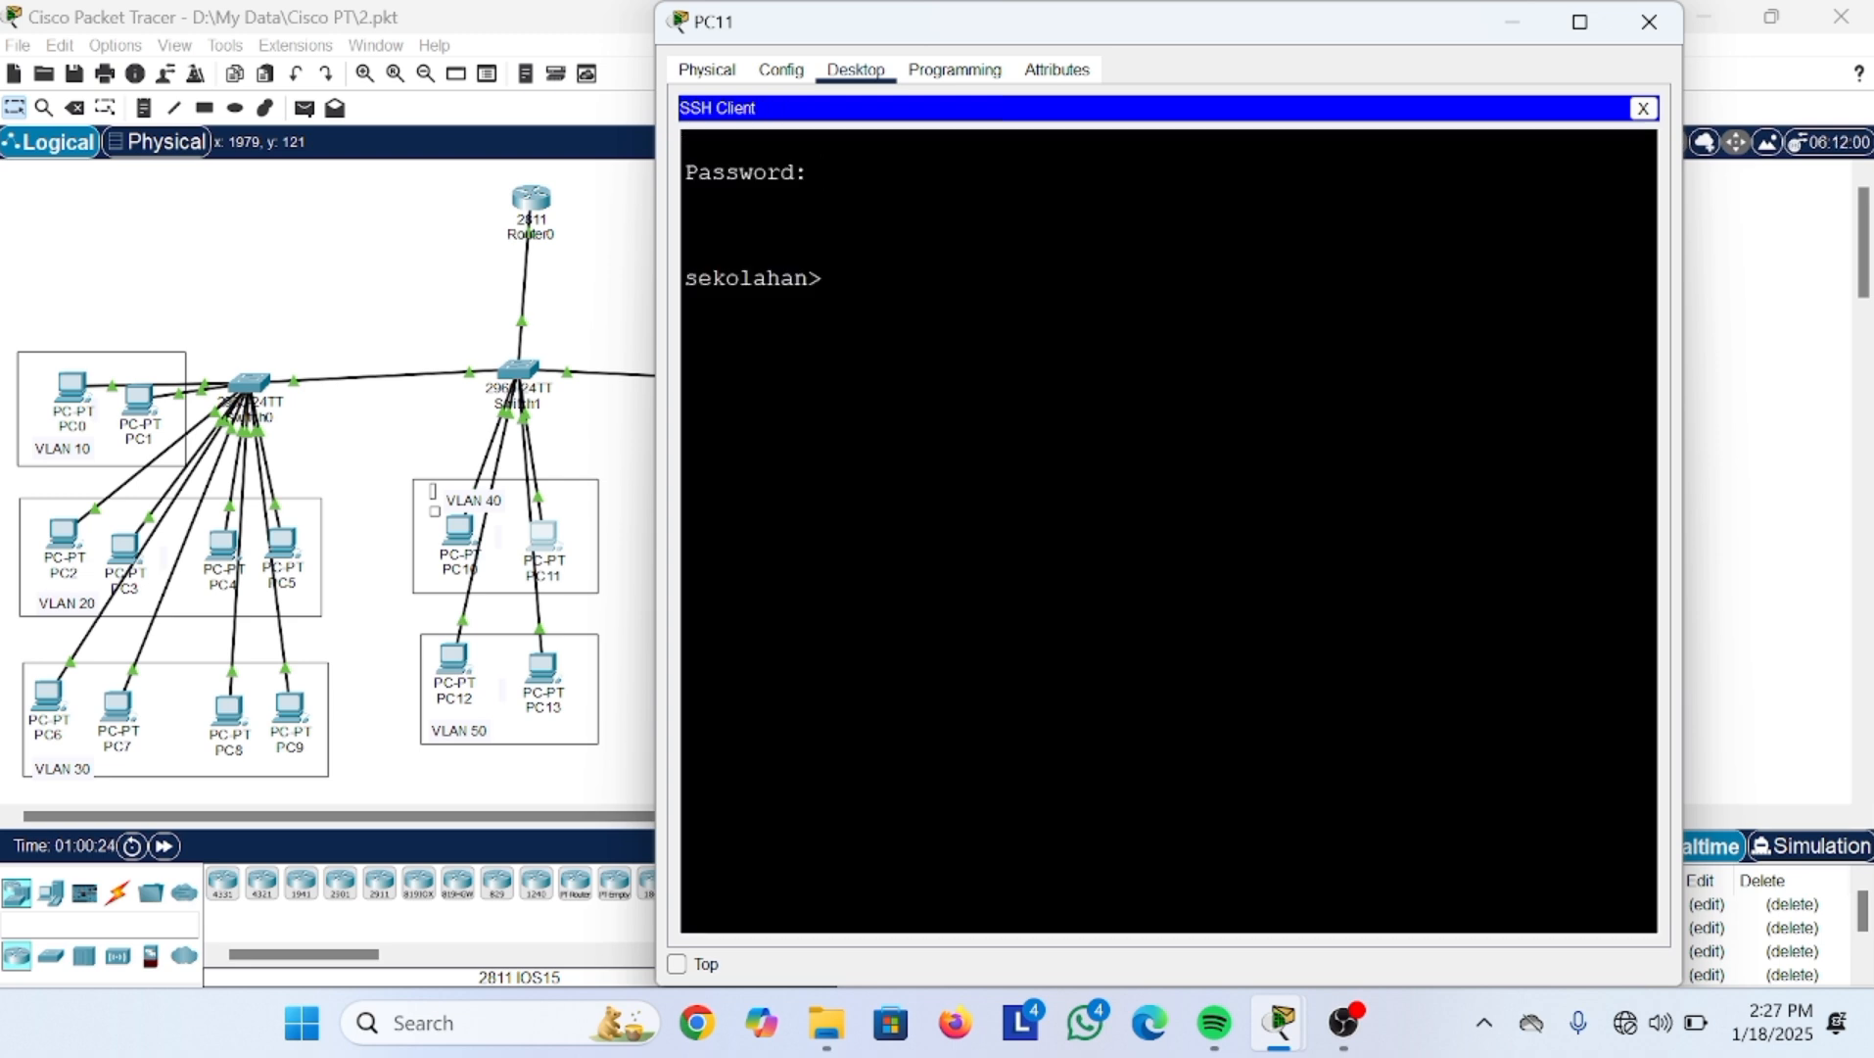
# Step: Run en and supply the enable password to reach the sekolahan# prompt
pyautogui.write('en')
pyautogui.press('Return')
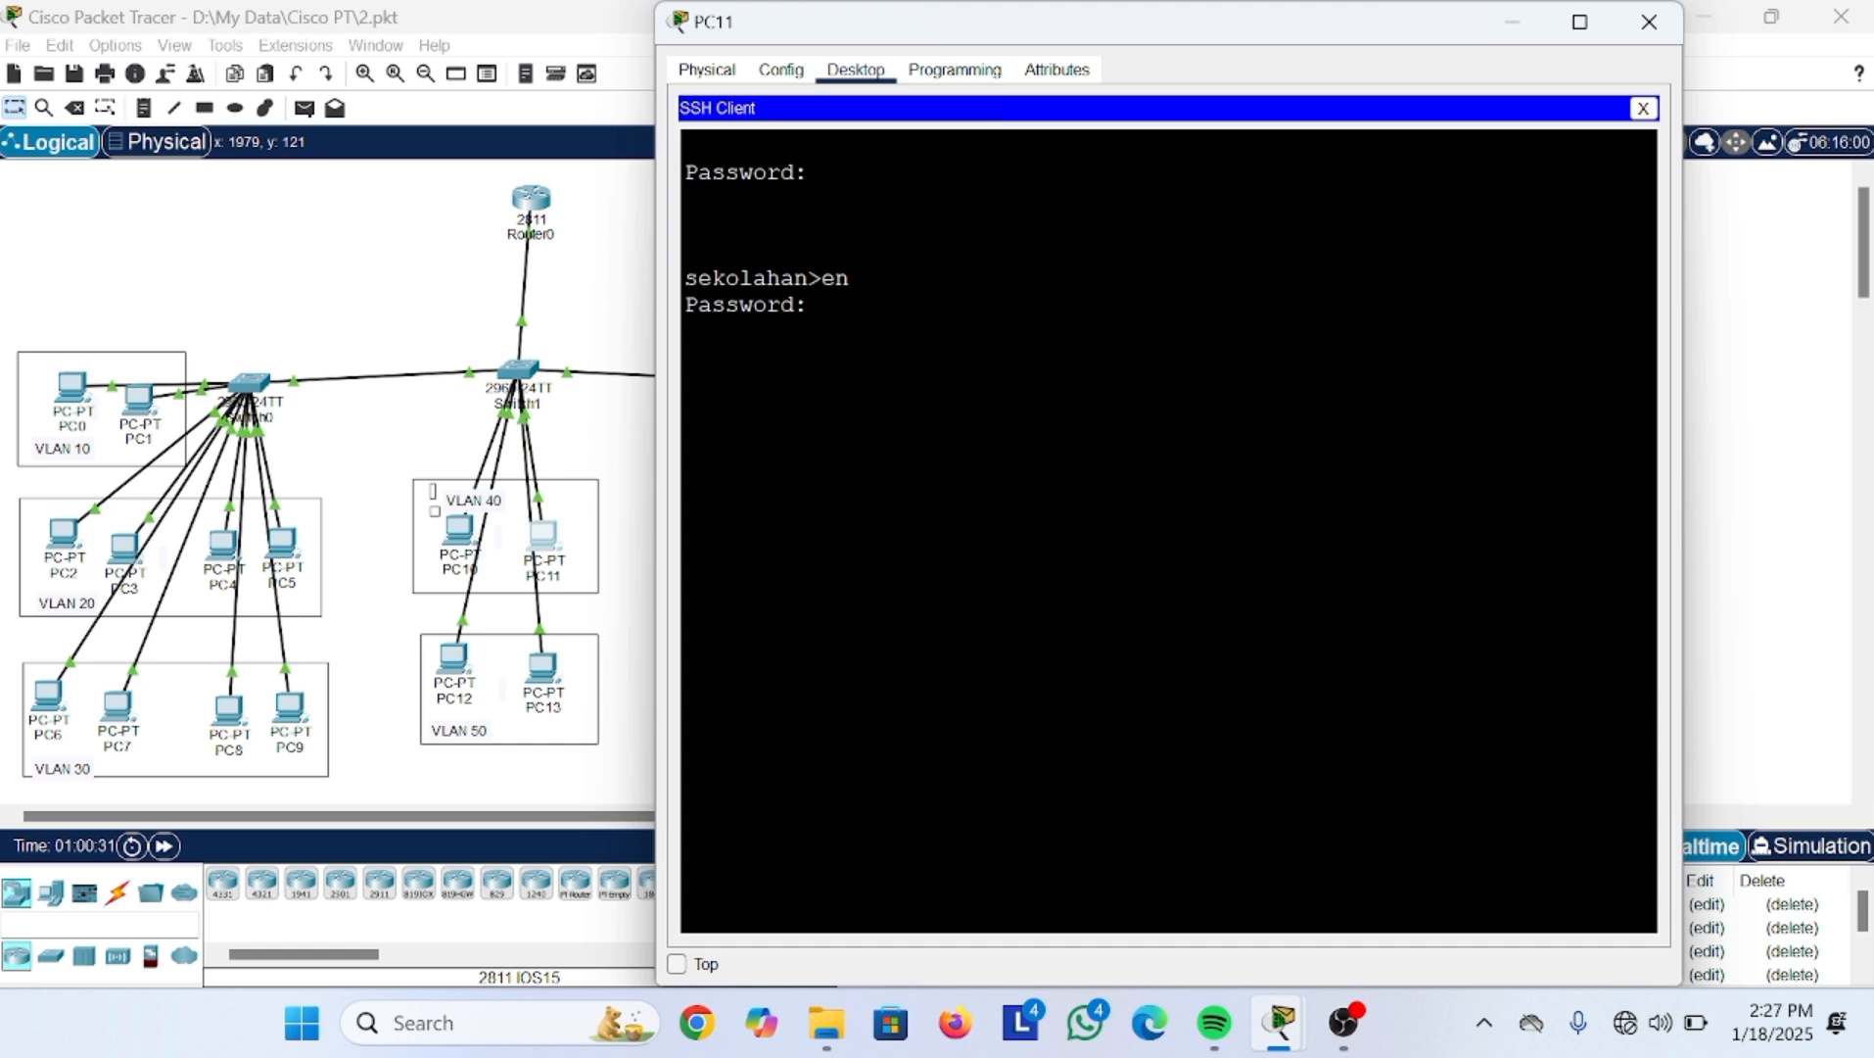
pyautogui.press('Return')
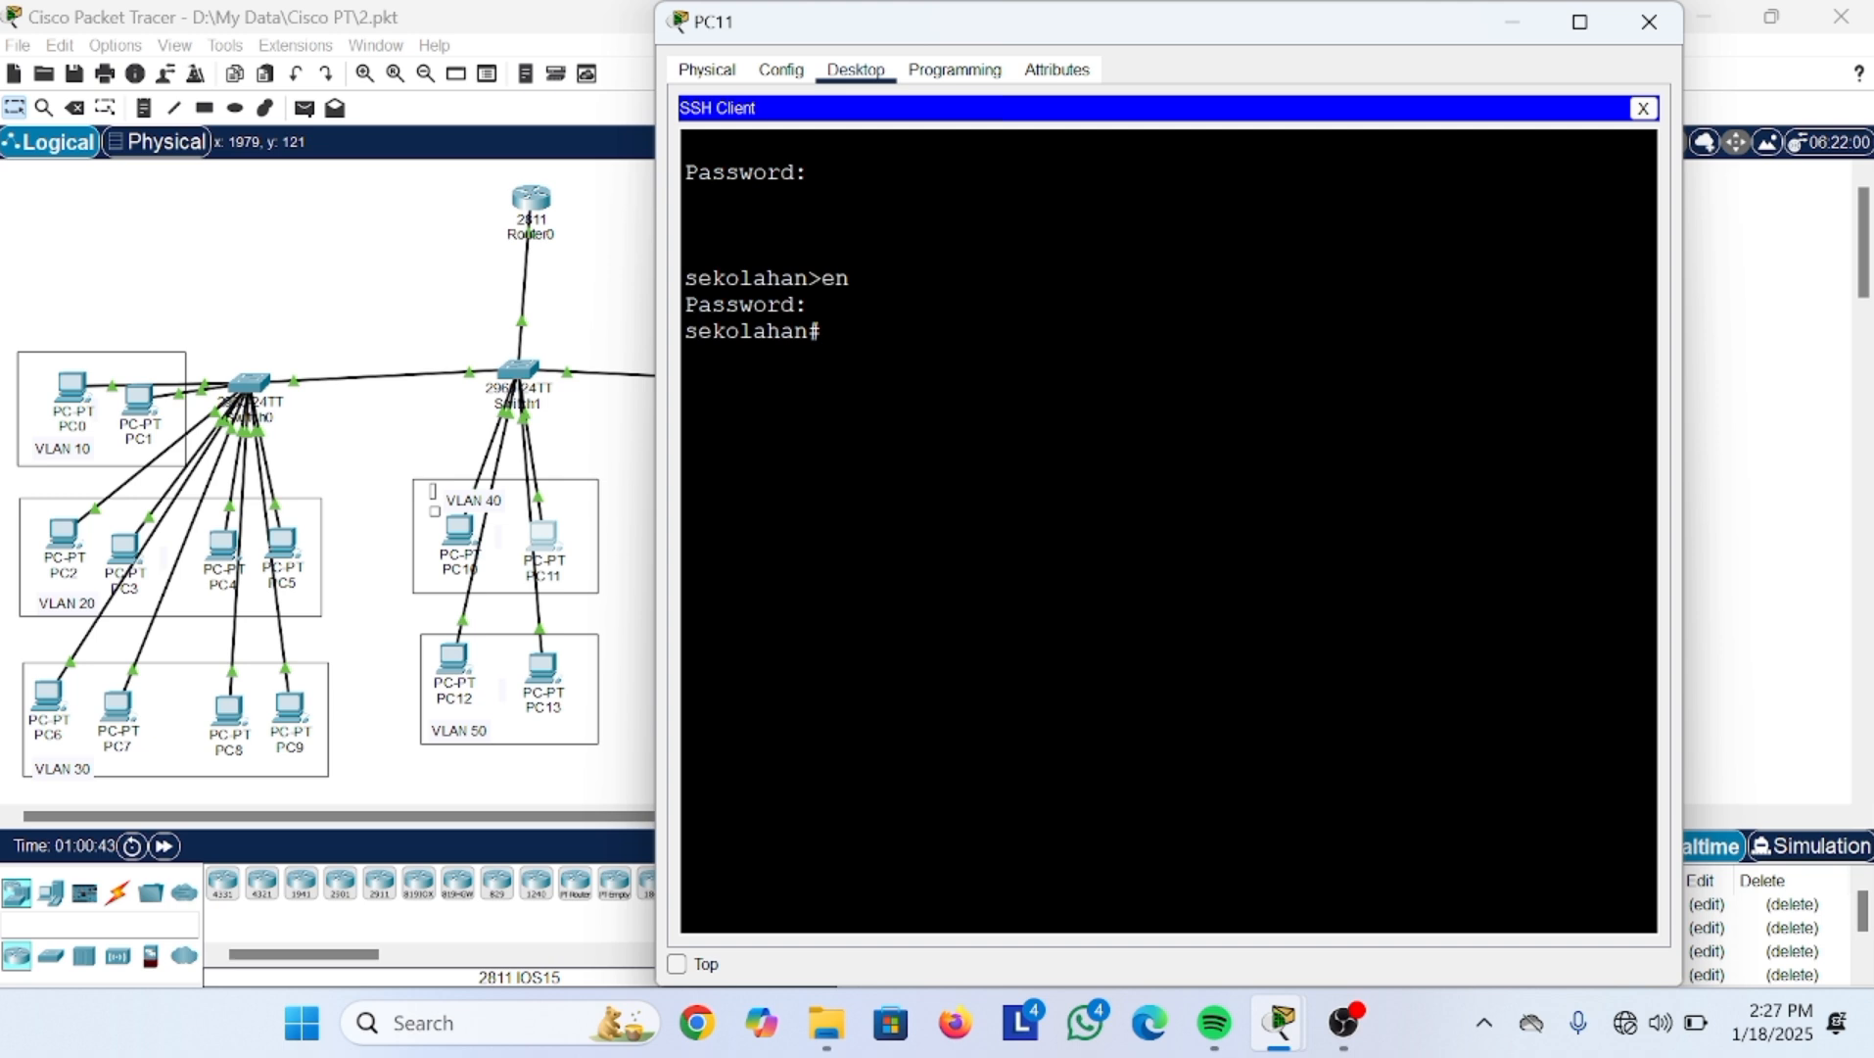
pyautogui.press('Return')
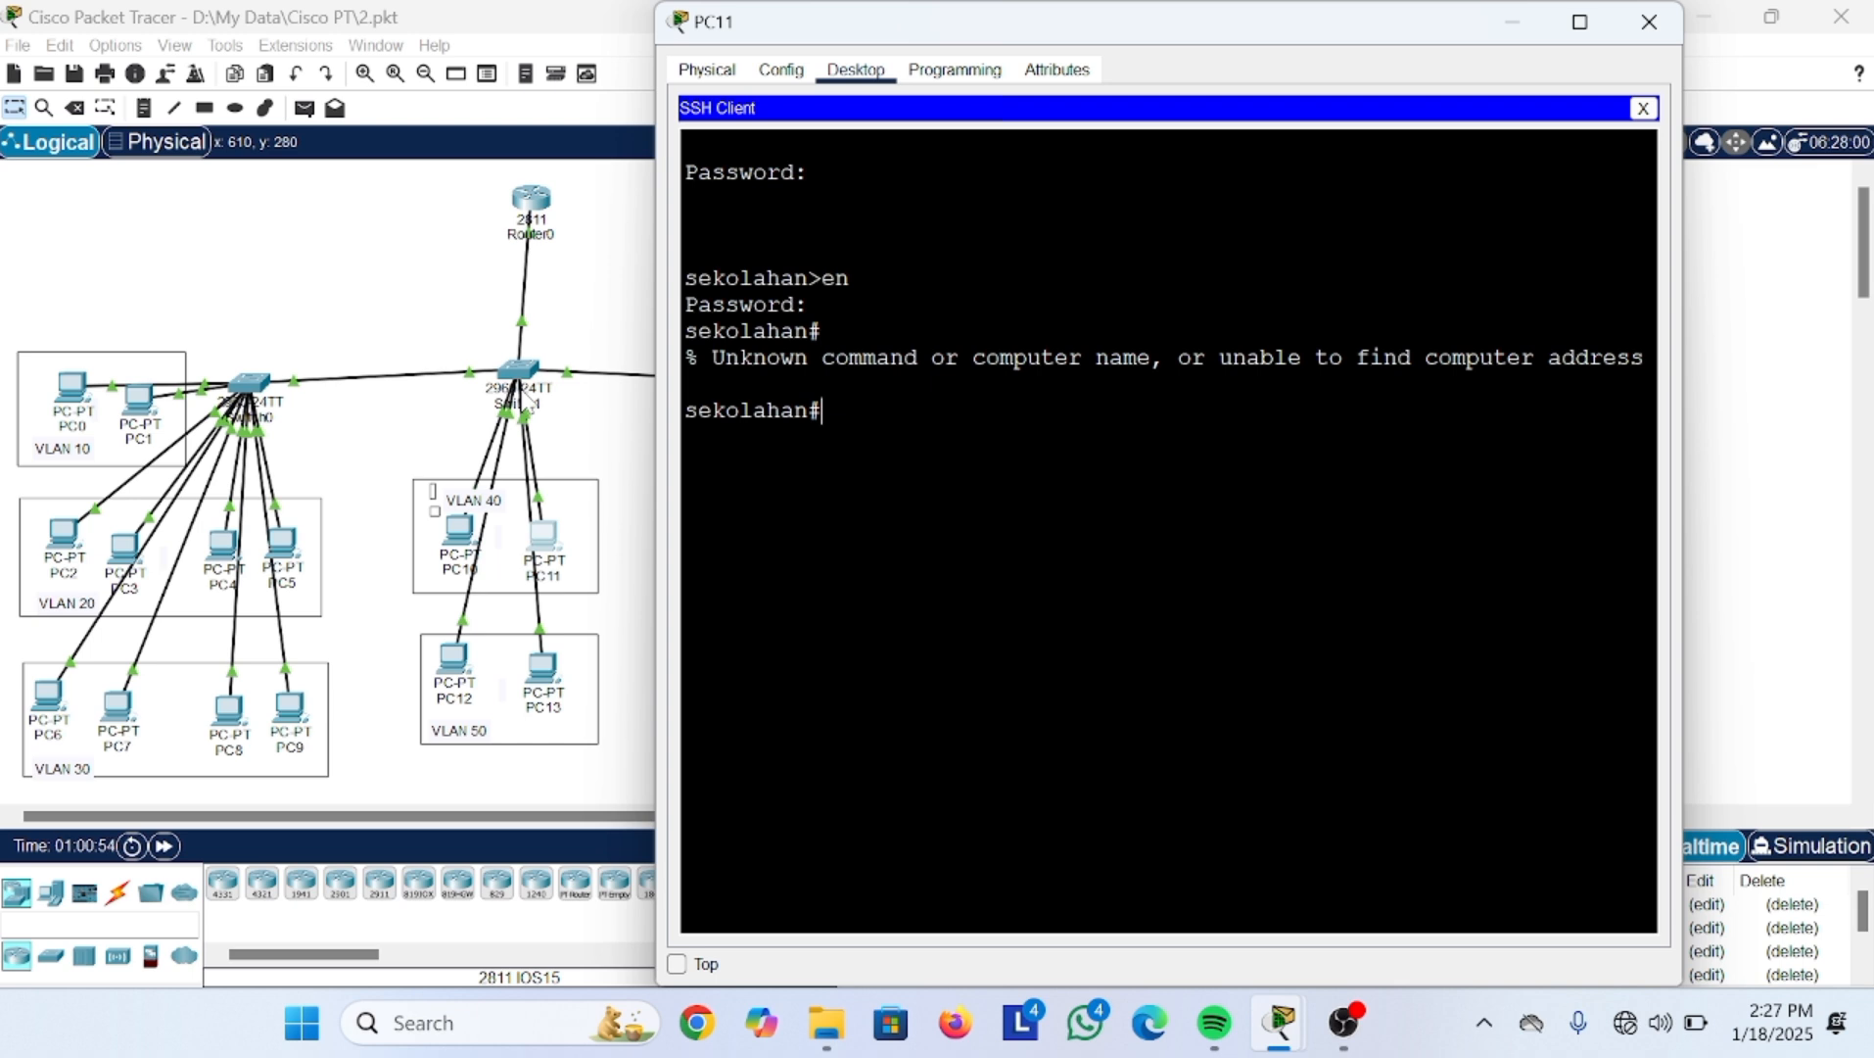
pyautogui.moveTo(1347, 1023)
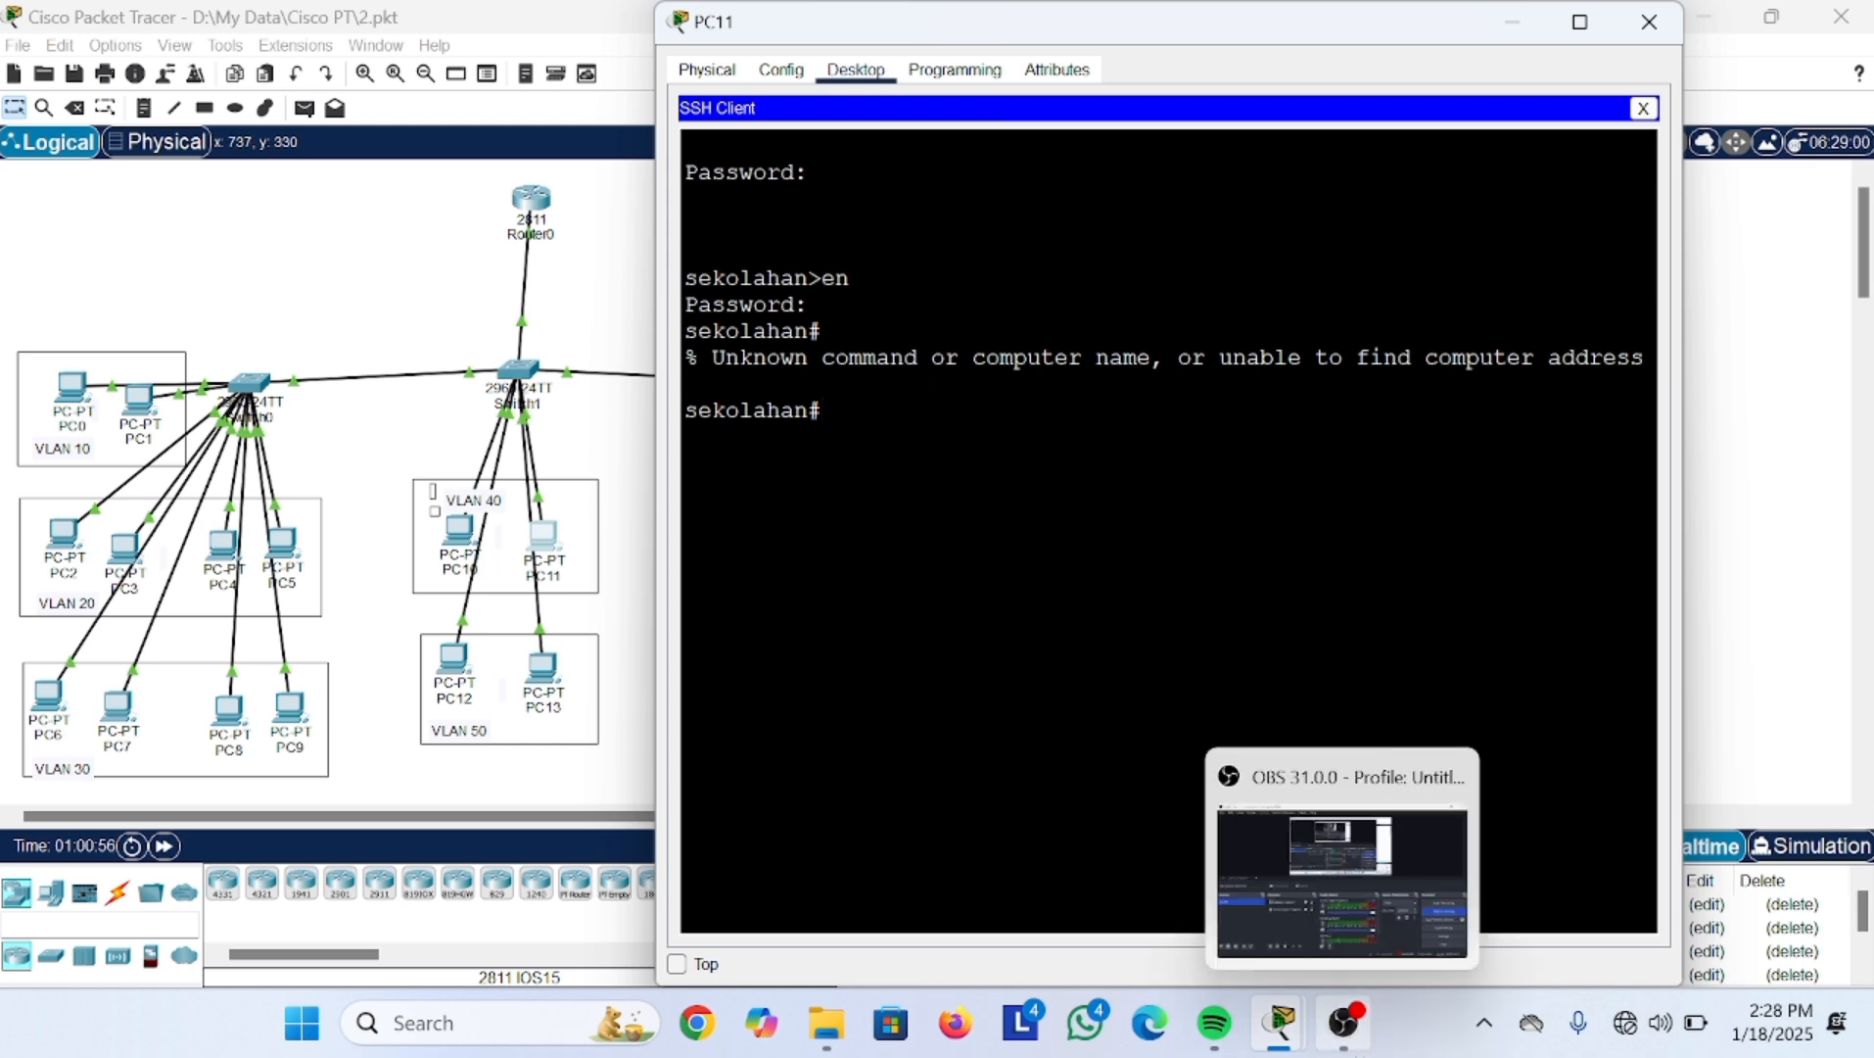
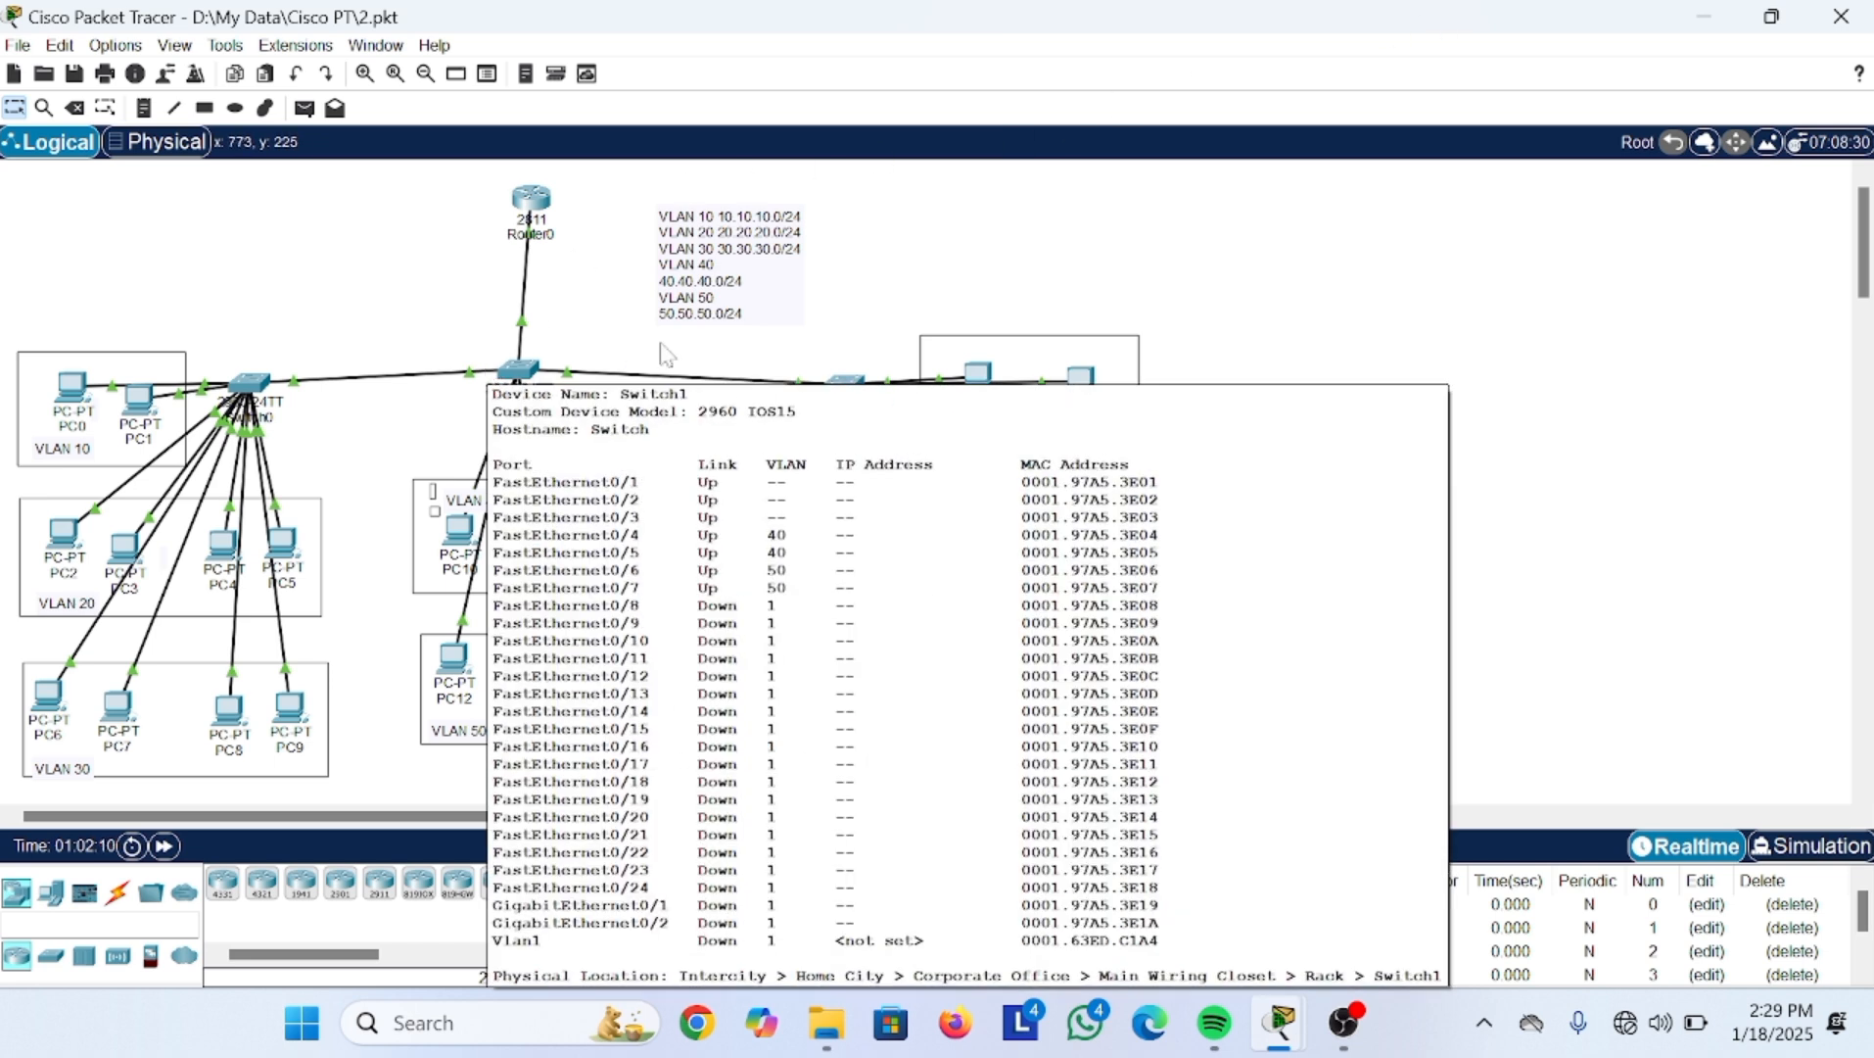
# Step: Open Switch1's CLI, dismiss the stray Edge window, and bring up a fresh Switch> prompt
pyautogui.click(520, 370)
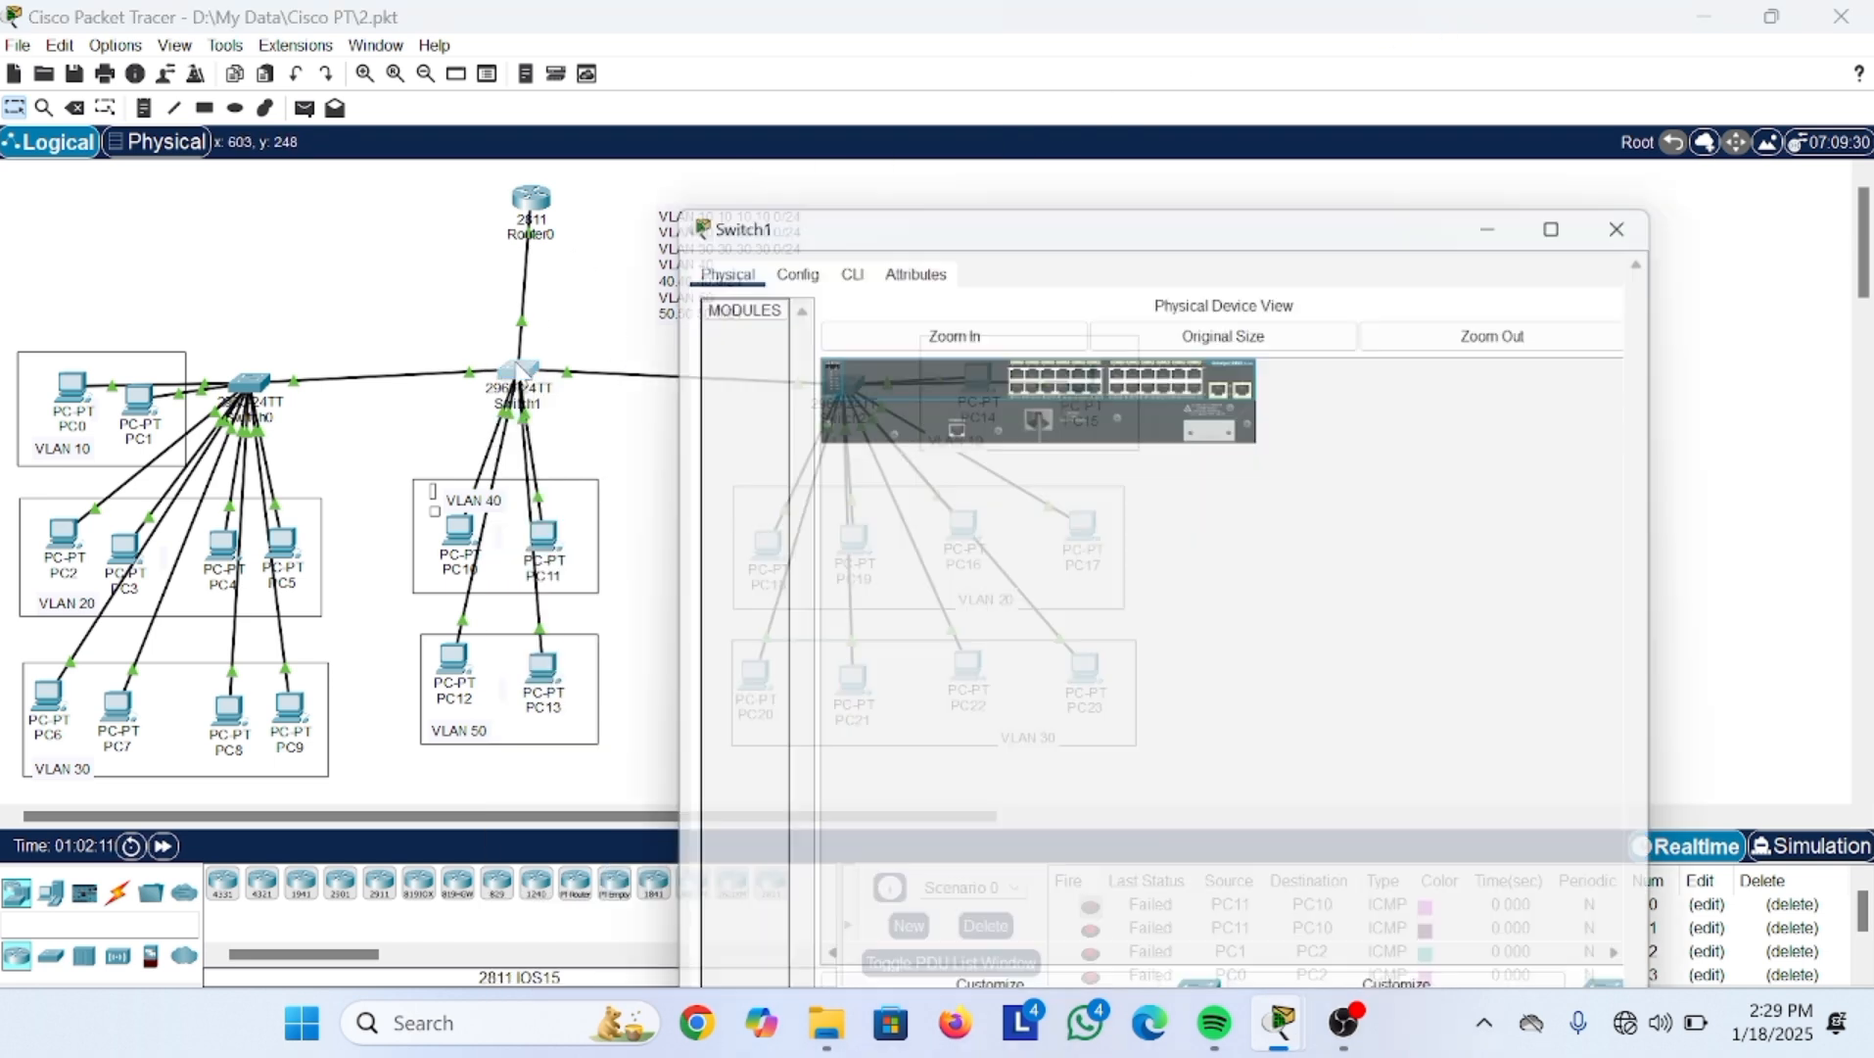
pyautogui.click(841, 73)
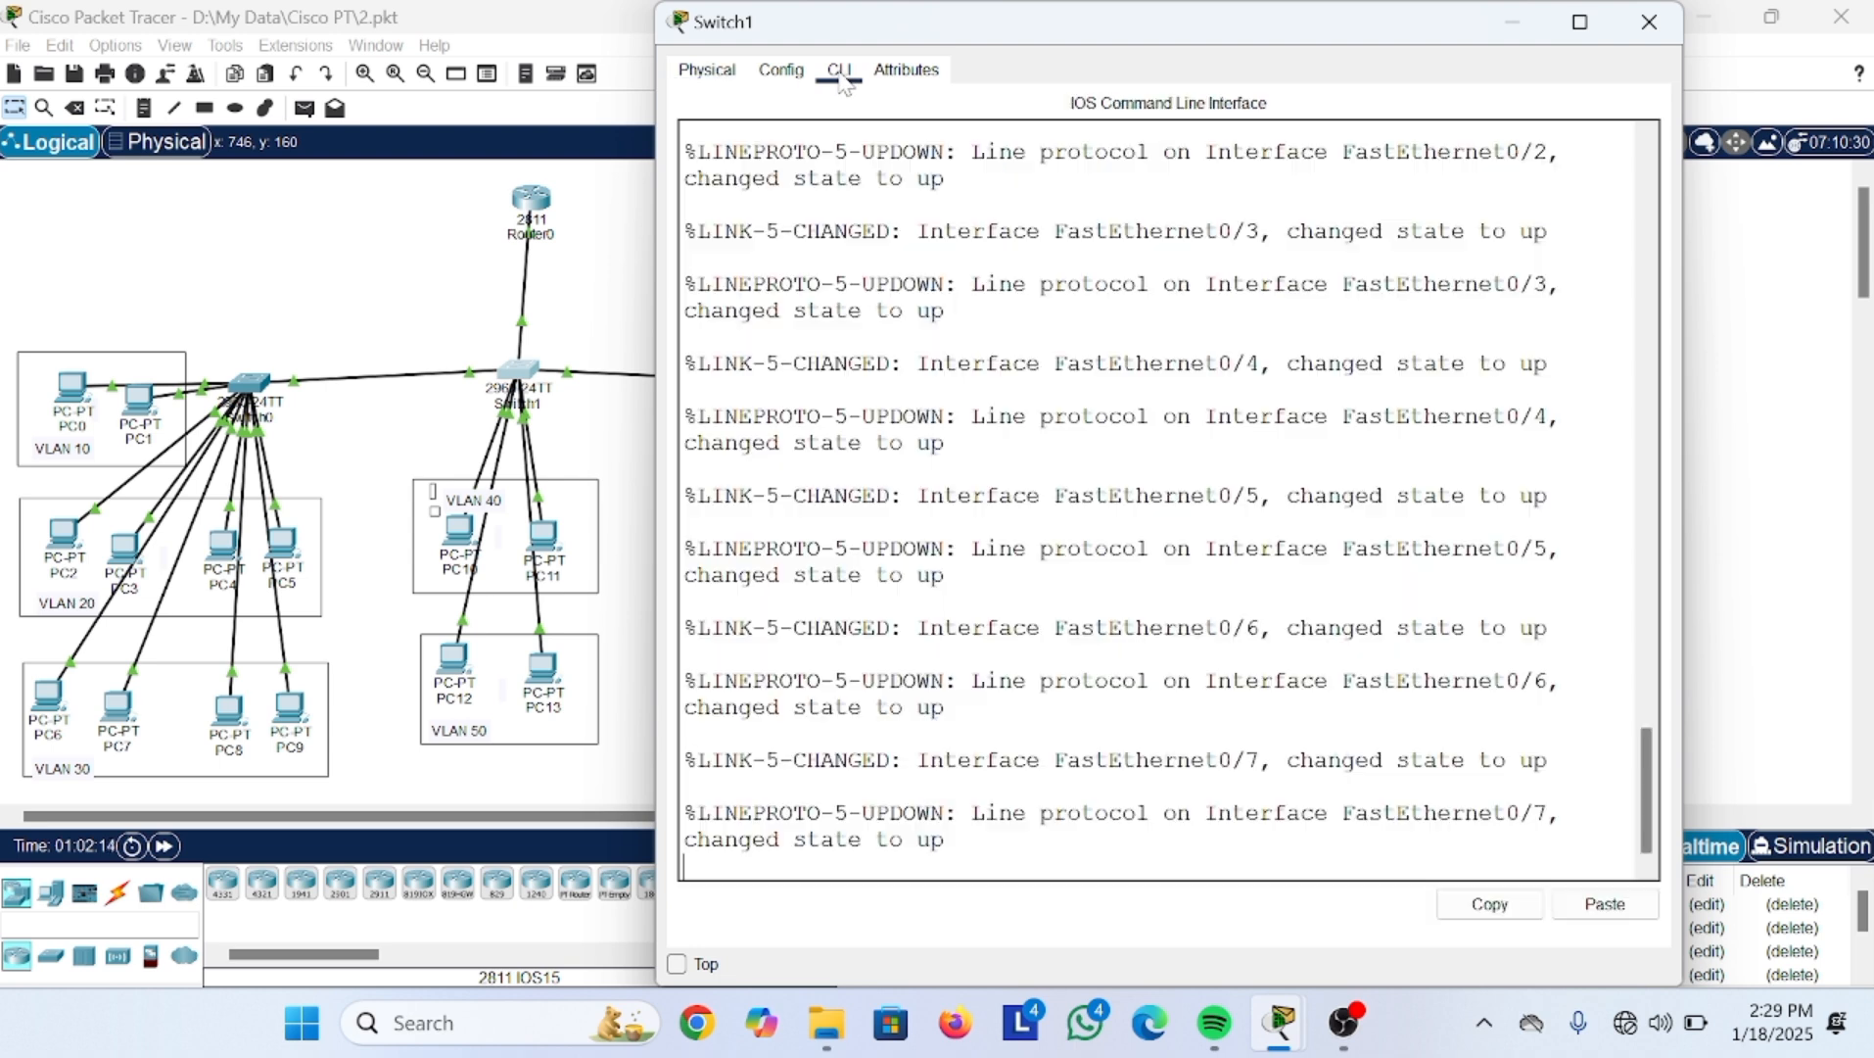
pyautogui.click(1150, 1022)
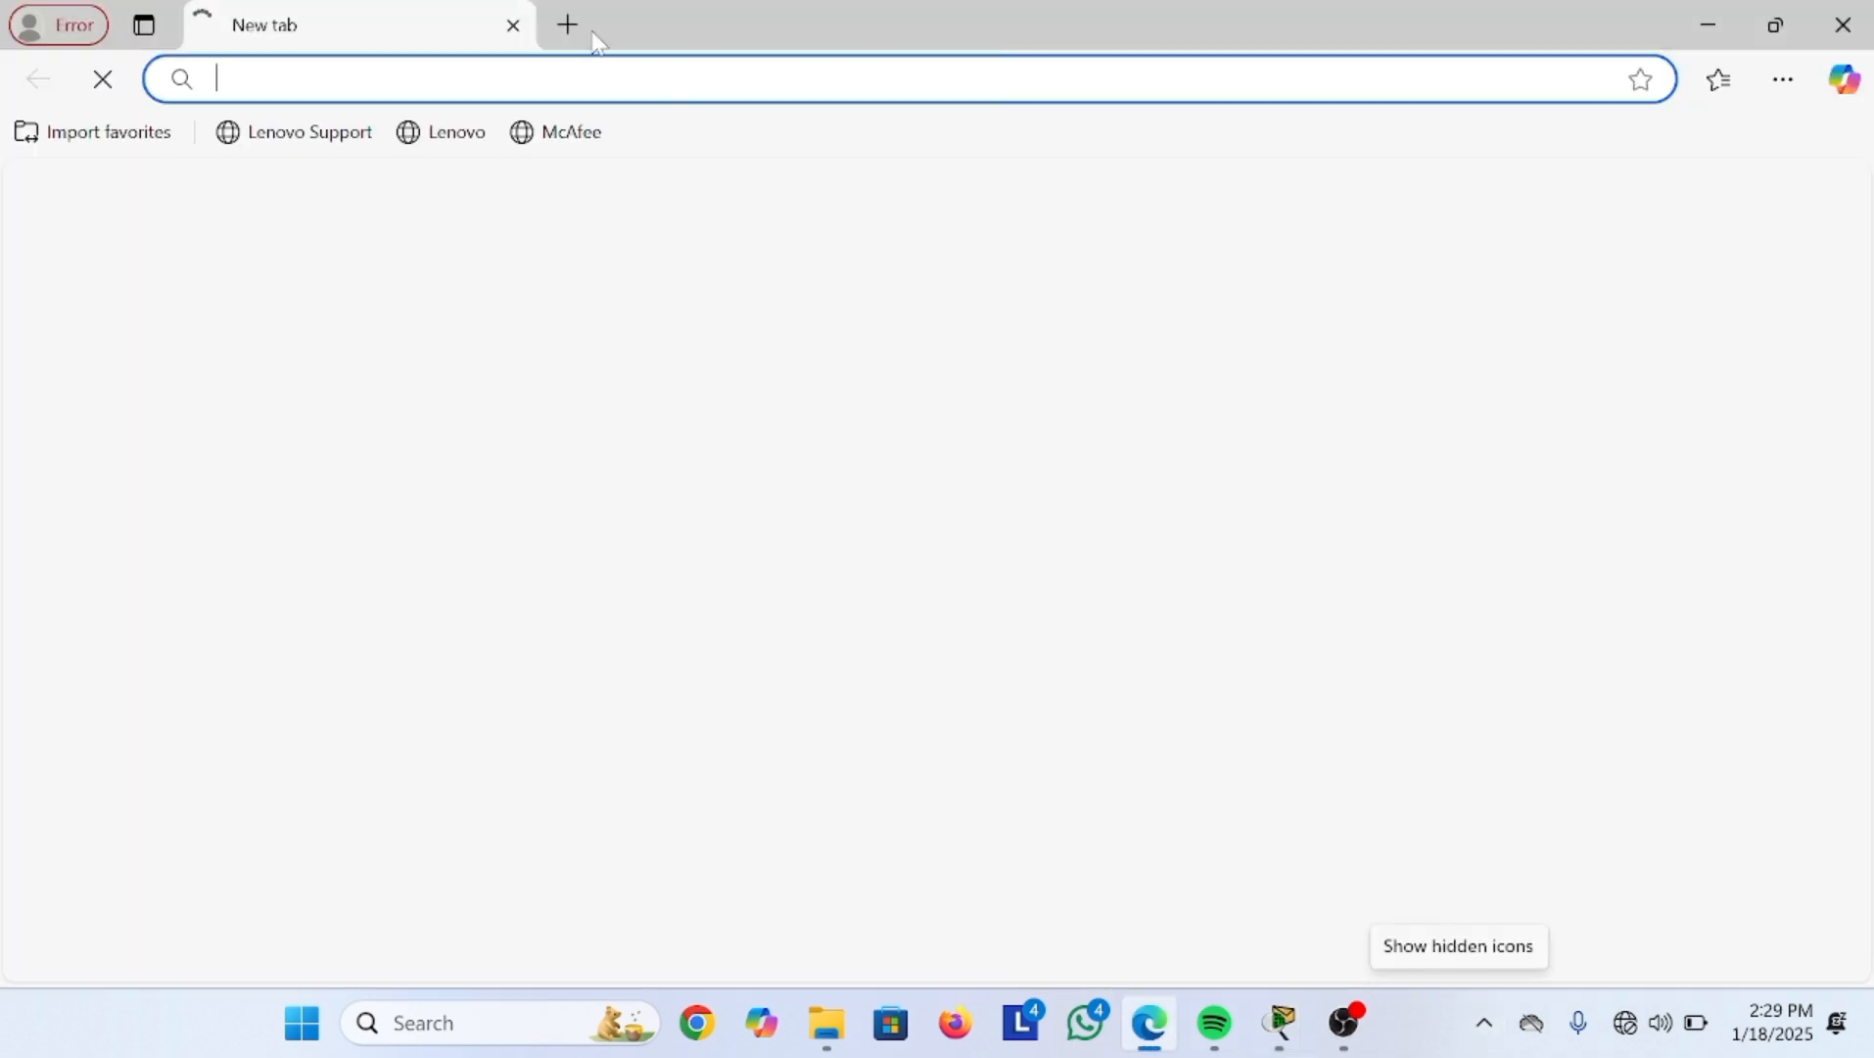
pyautogui.click(516, 30)
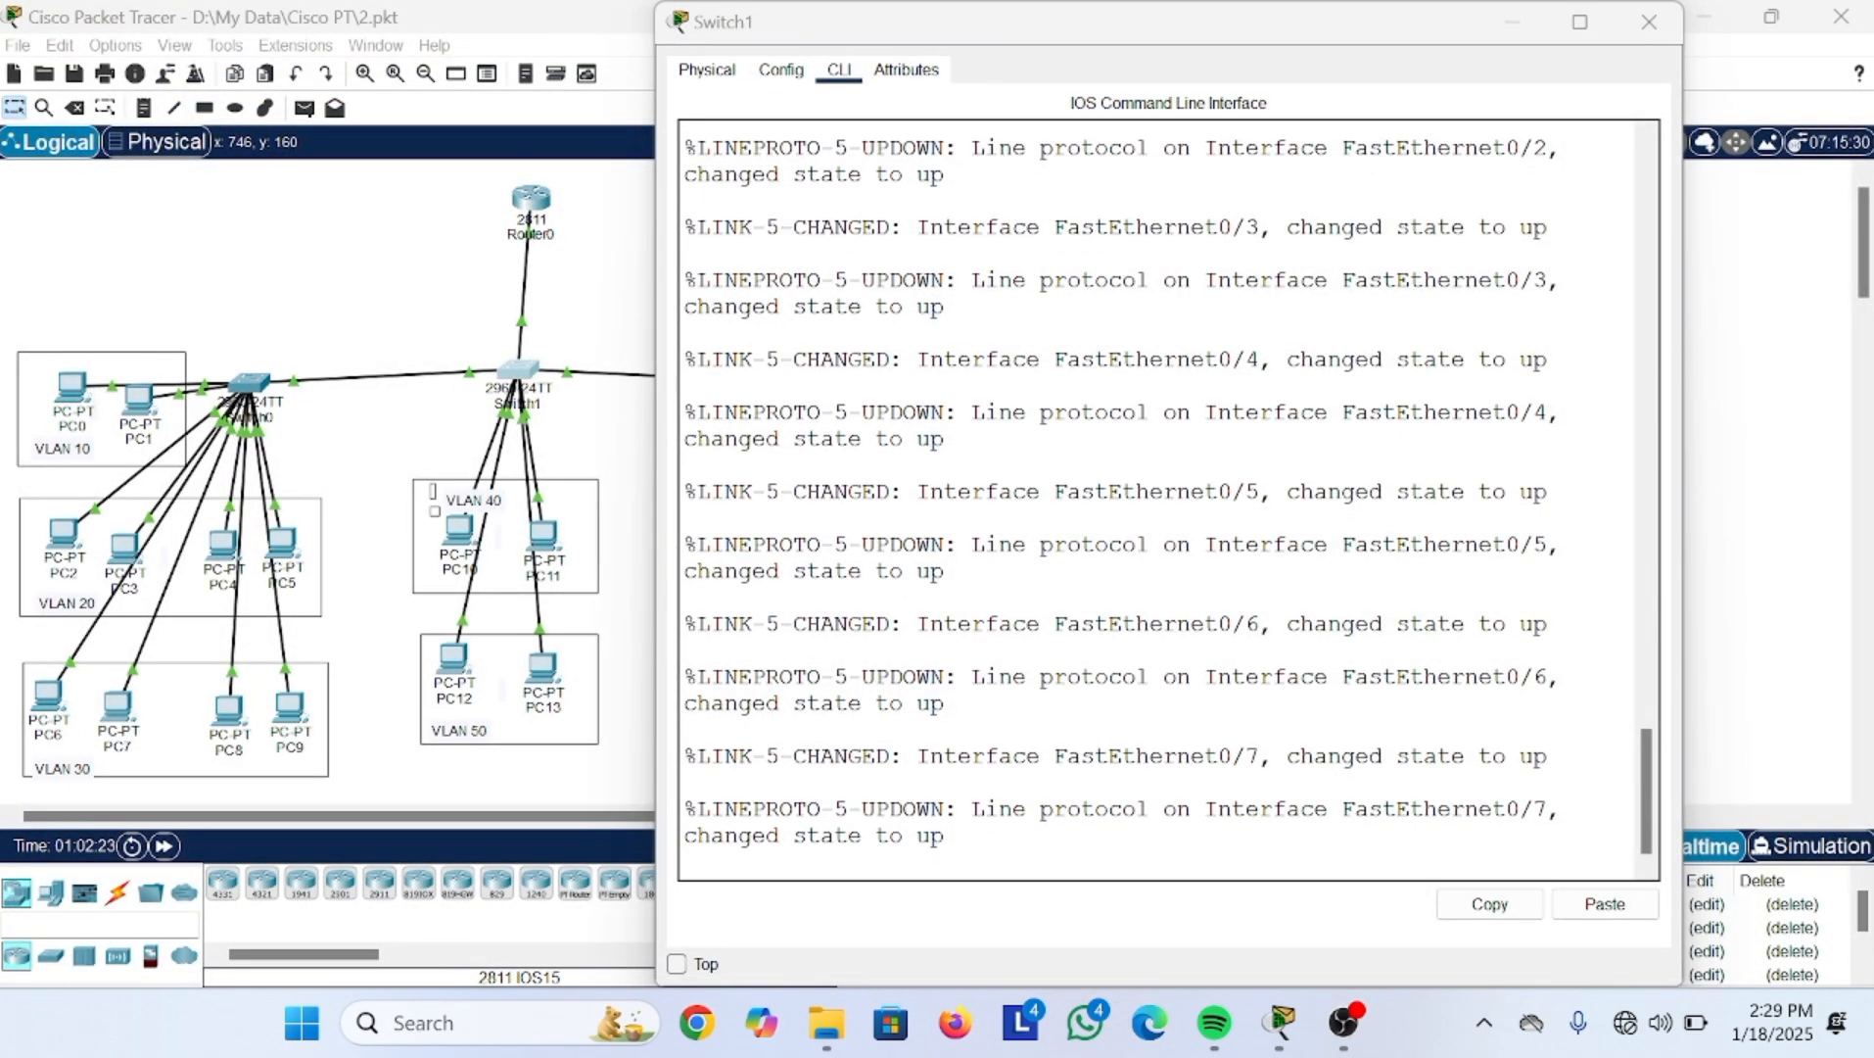
pyautogui.click(686, 862)
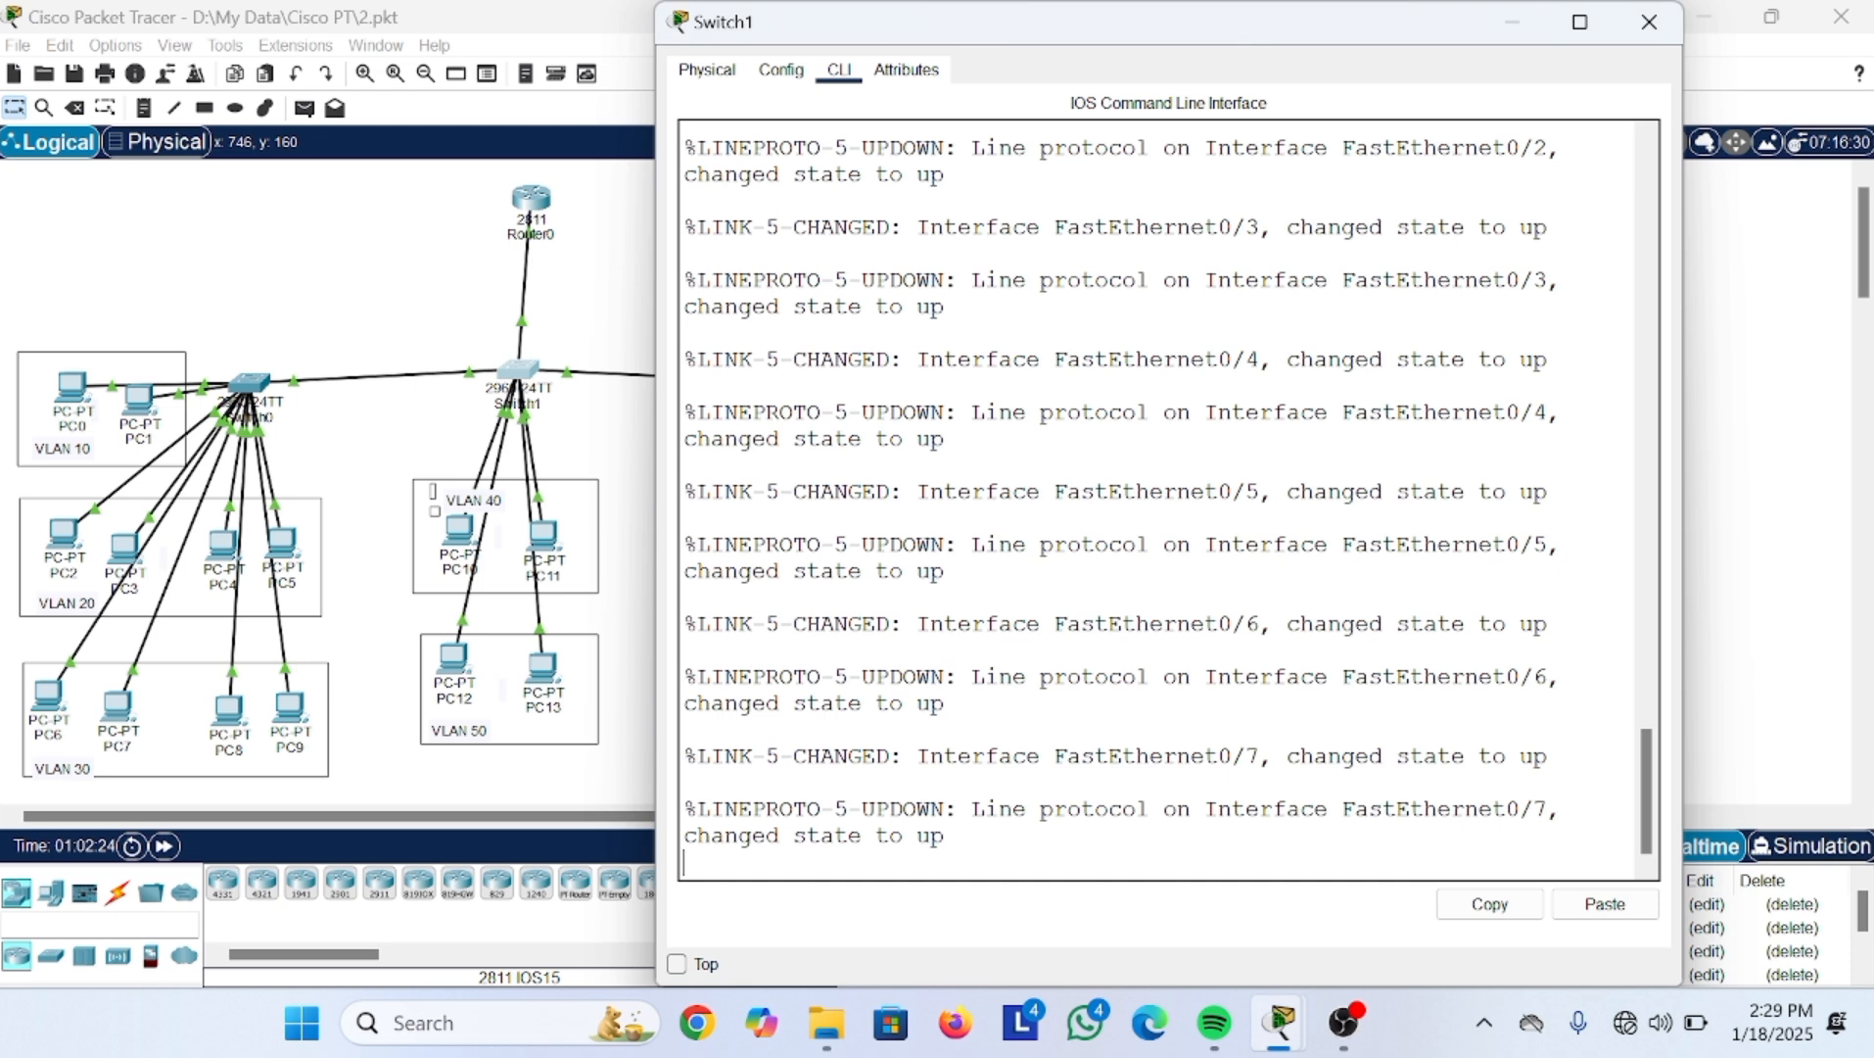
pyautogui.press('Return')
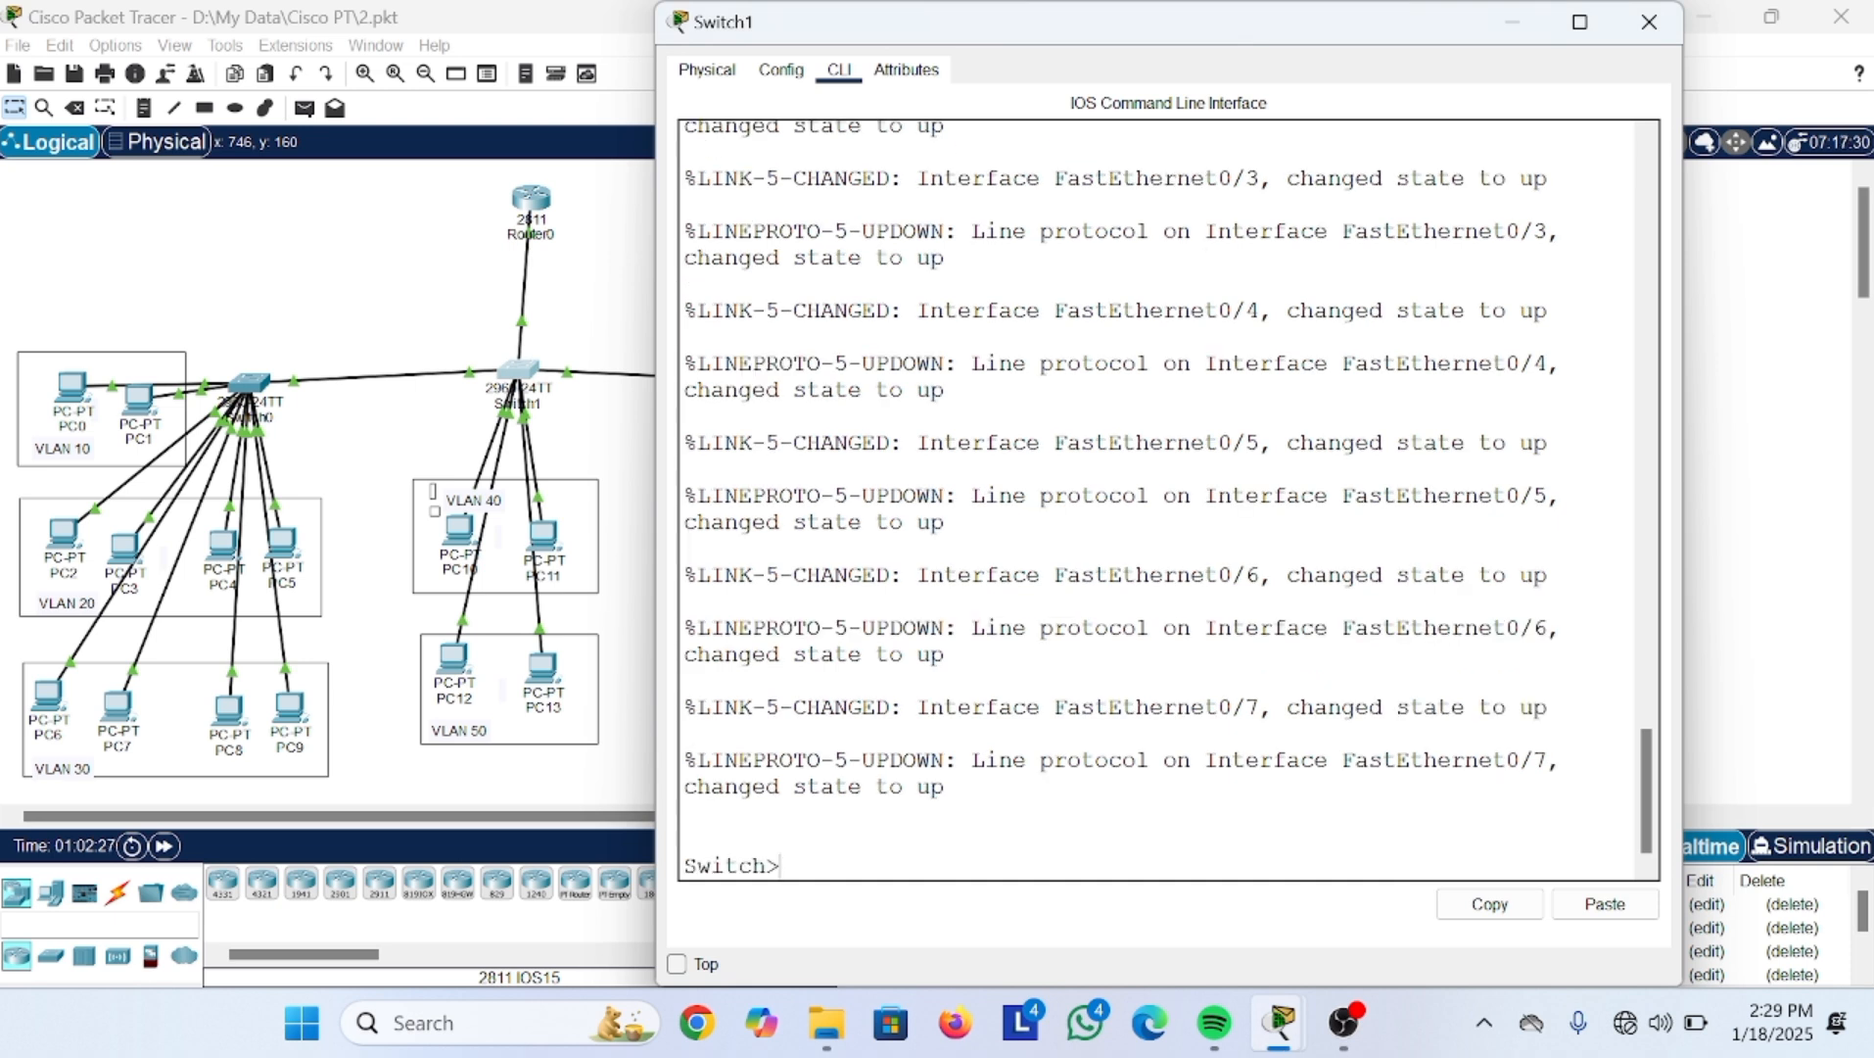
# Step: Enter privileged and global configuration mode, then open interface Vlan 10
pyautogui.write('en')
pyautogui.press('Return')
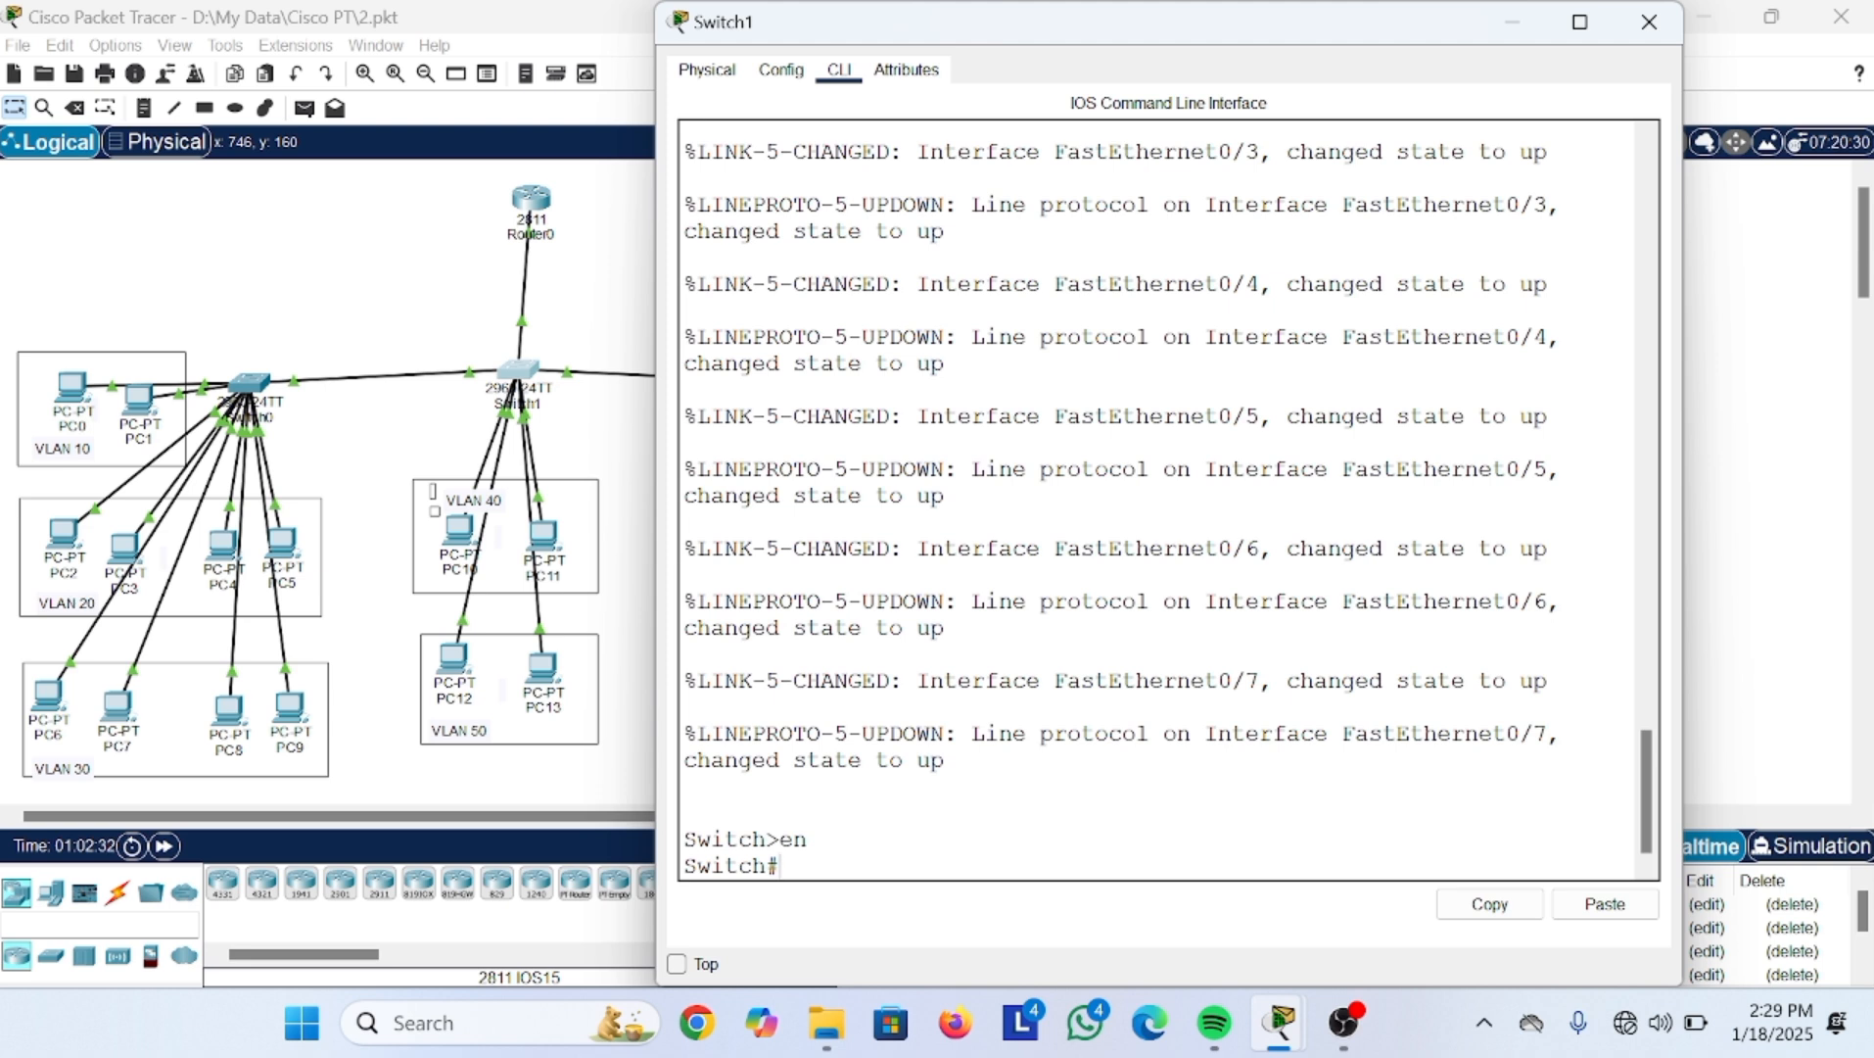
pyautogui.write('conf t')
pyautogui.press('Return')
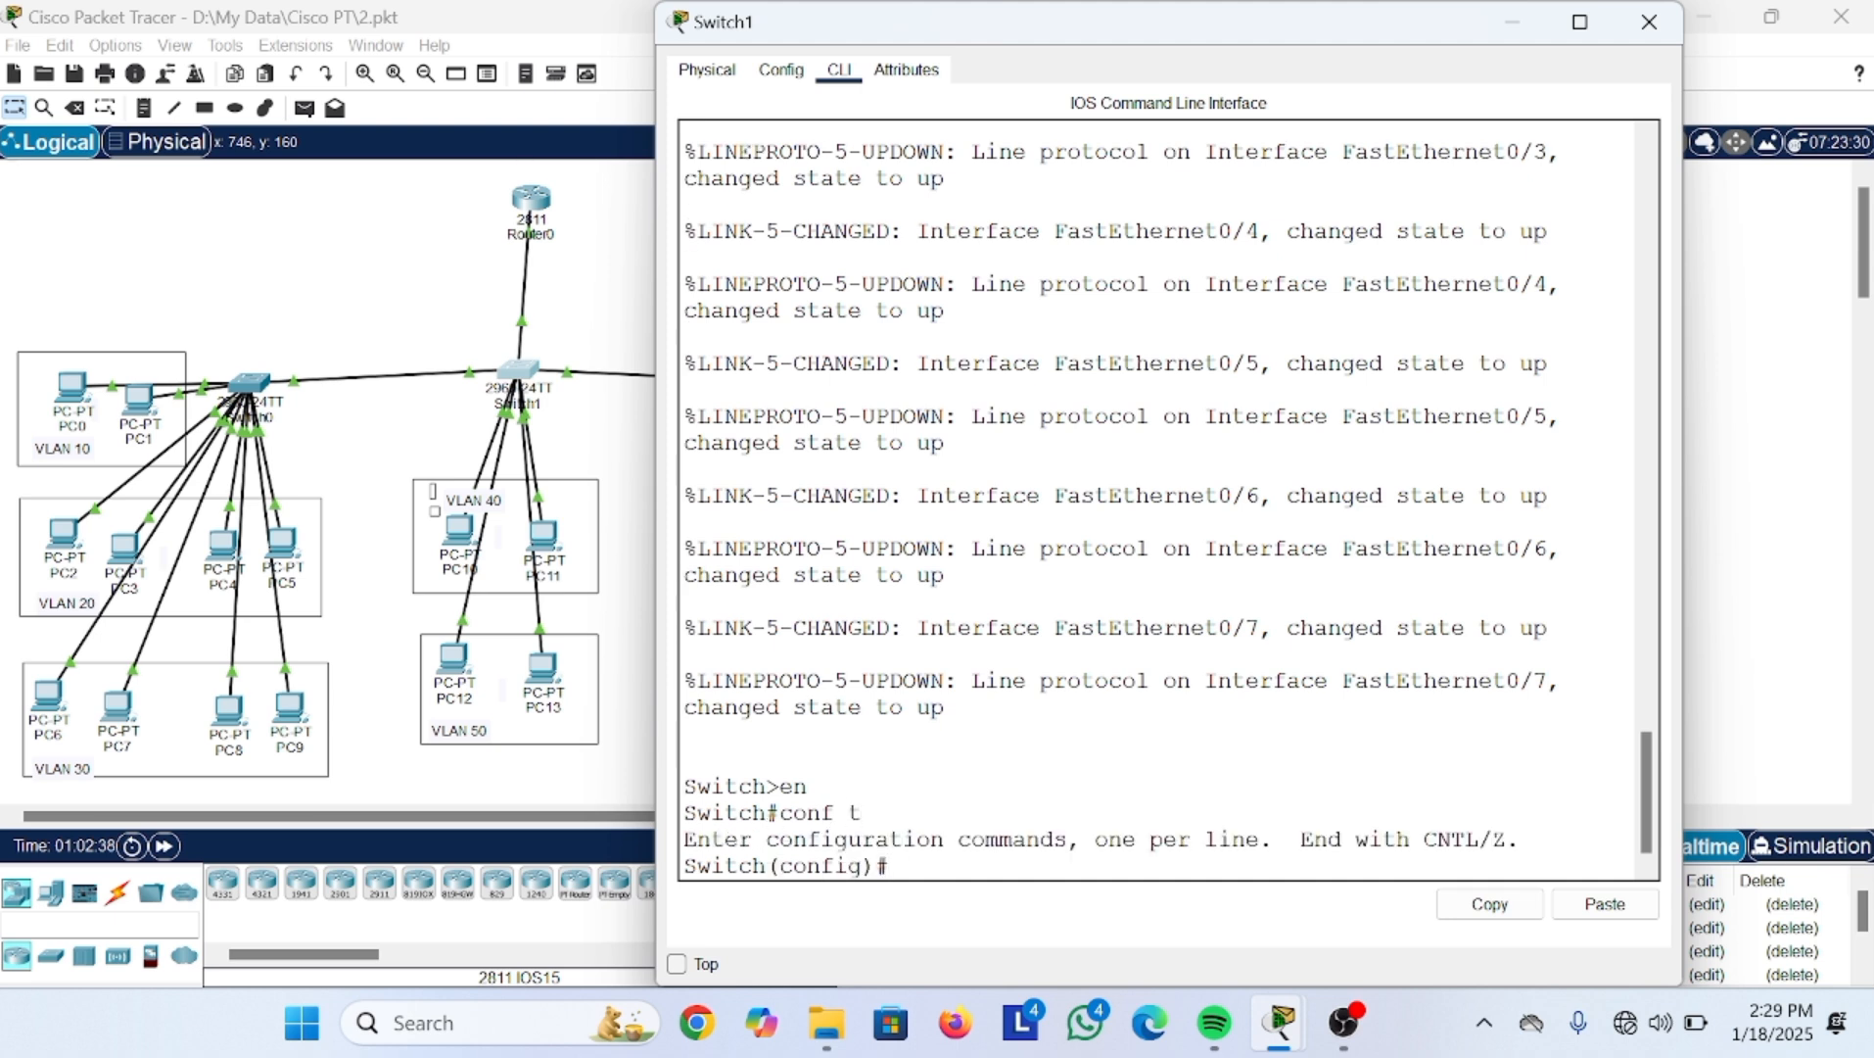
pyautogui.write('int vlan 10')
pyautogui.press('Return')
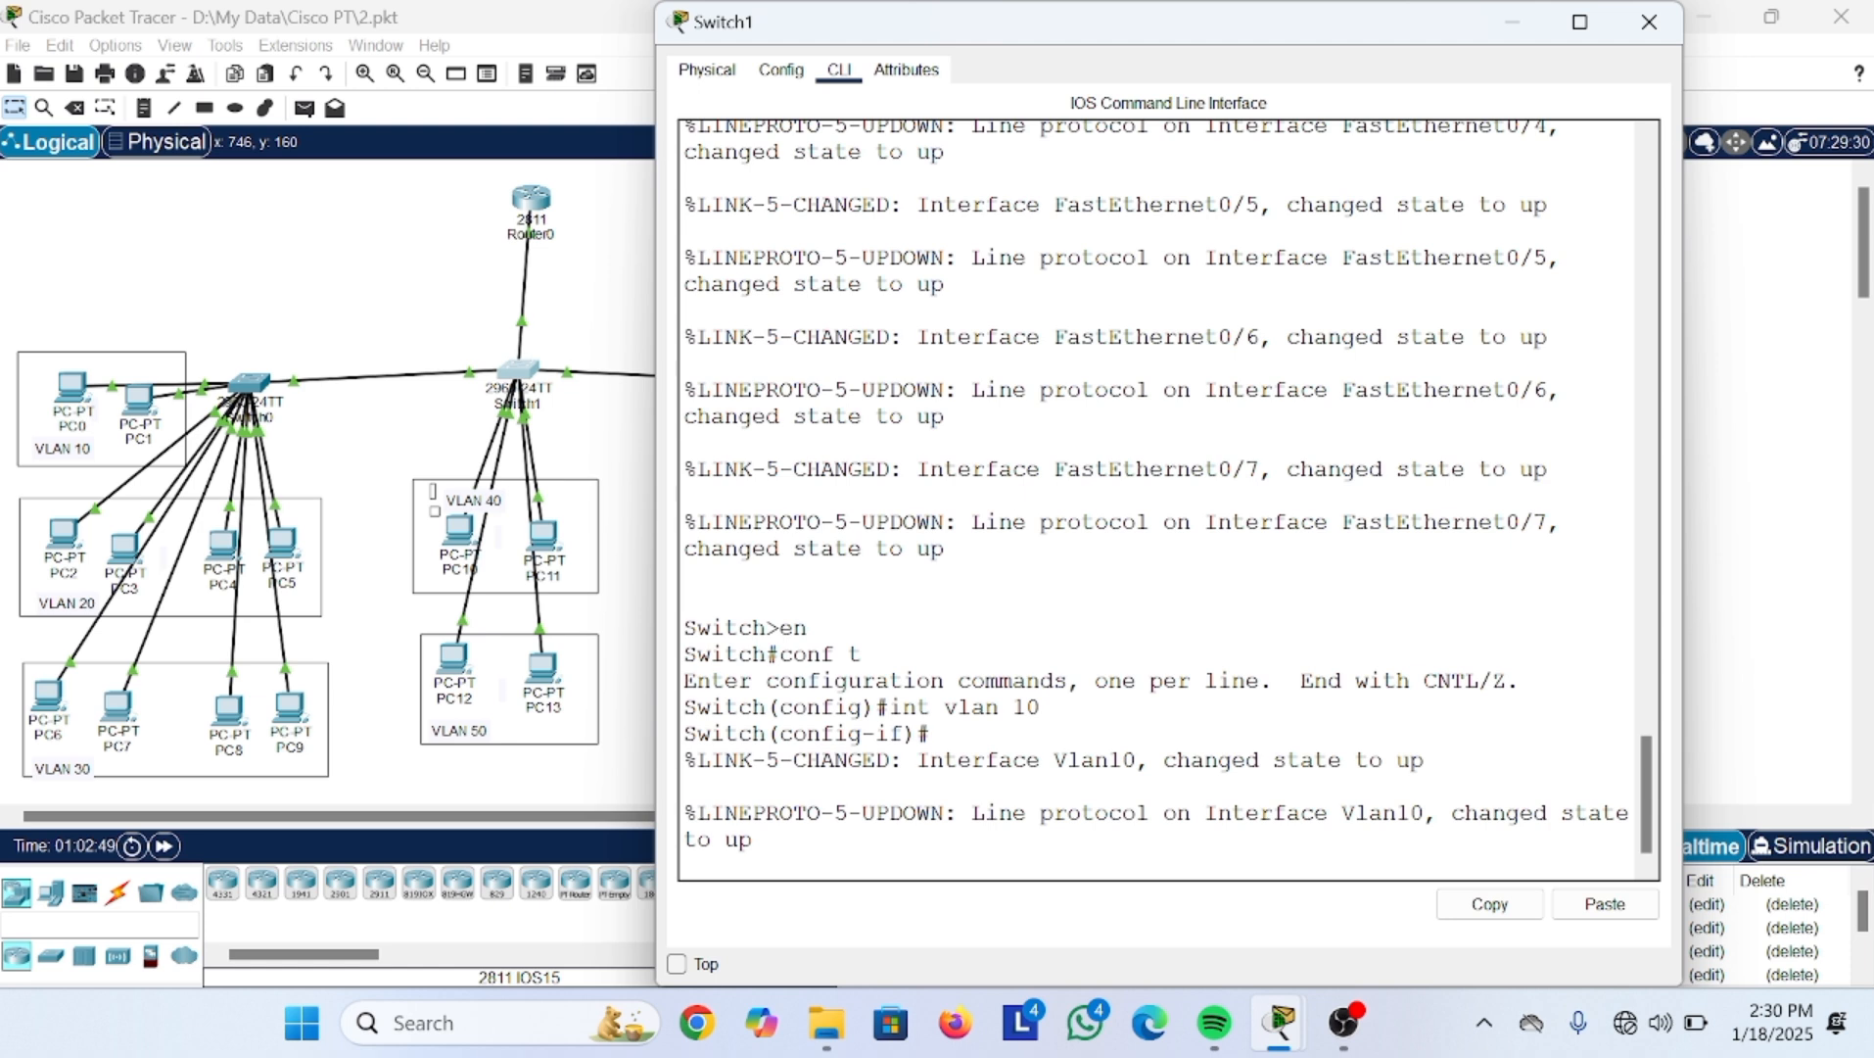
# Step: Exit to global configuration and re-enter int vlan10, correcting the vlam10 typo
pyautogui.press('Return')
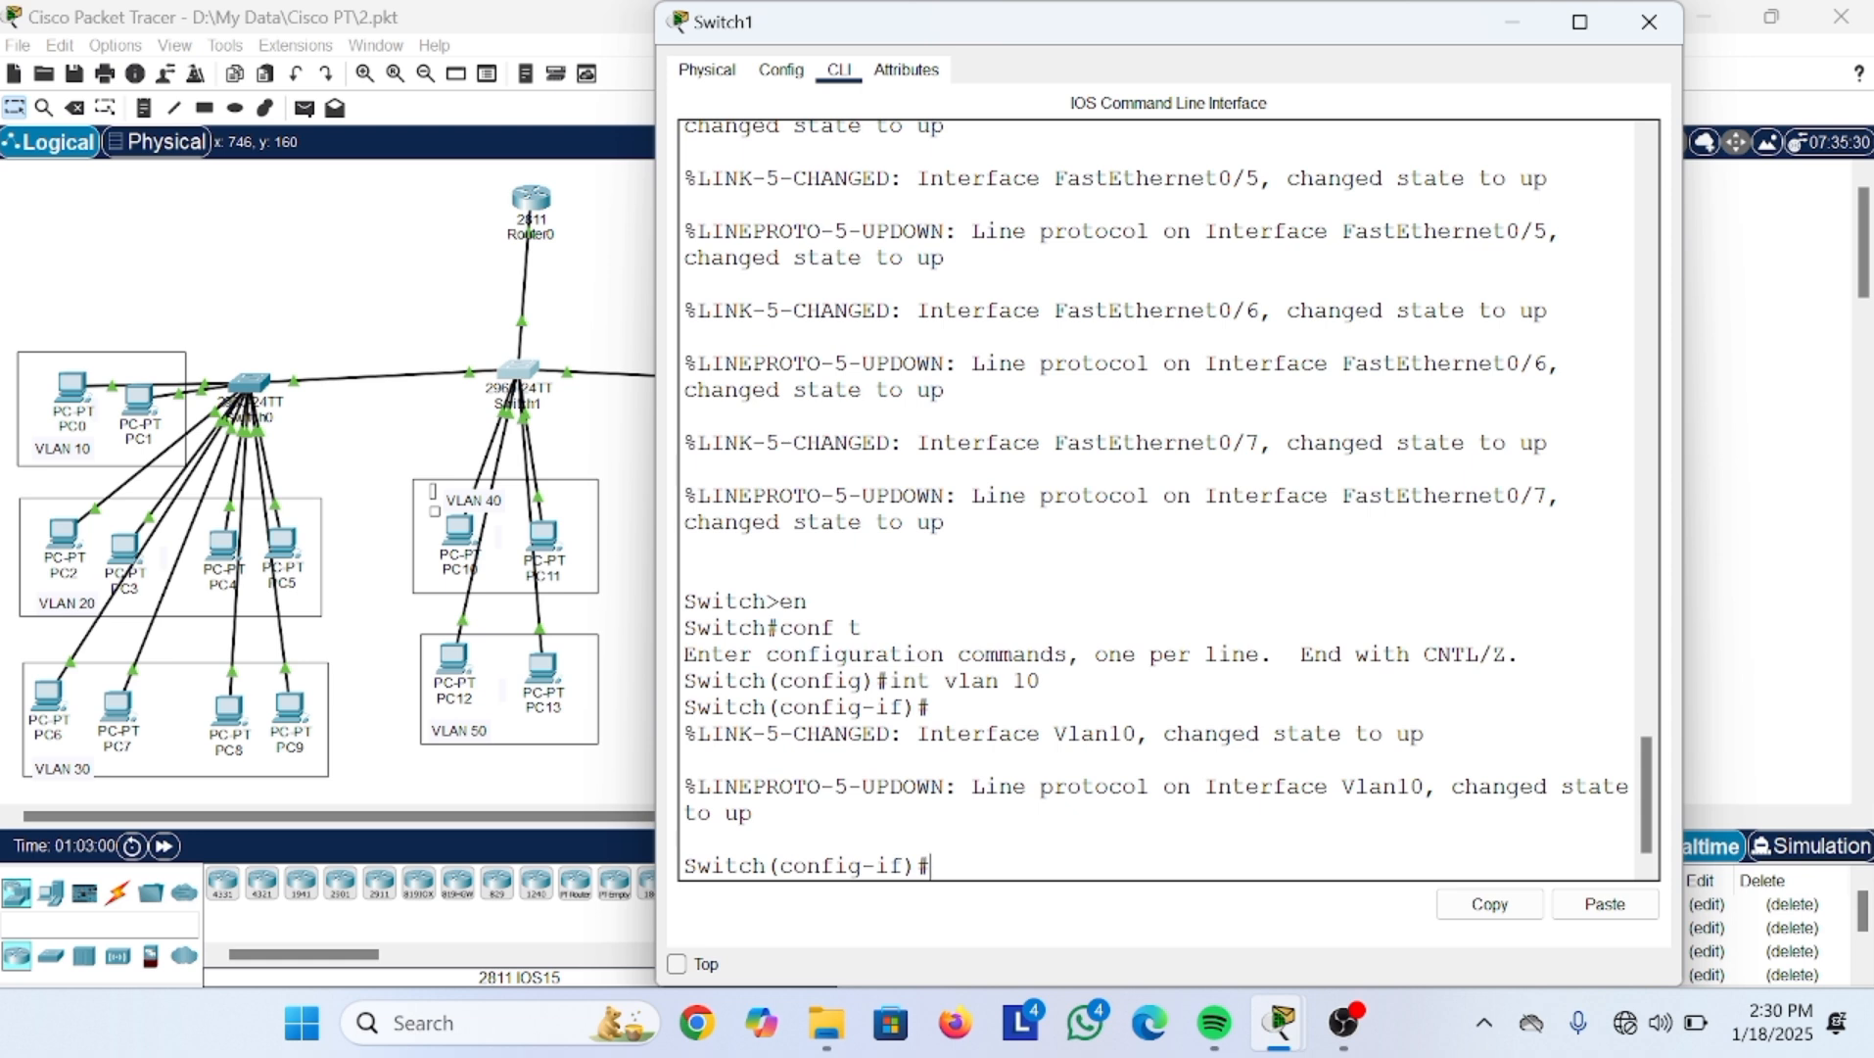
pyautogui.write('exit')
pyautogui.press('Return')
pyautogui.write('int vlam10')
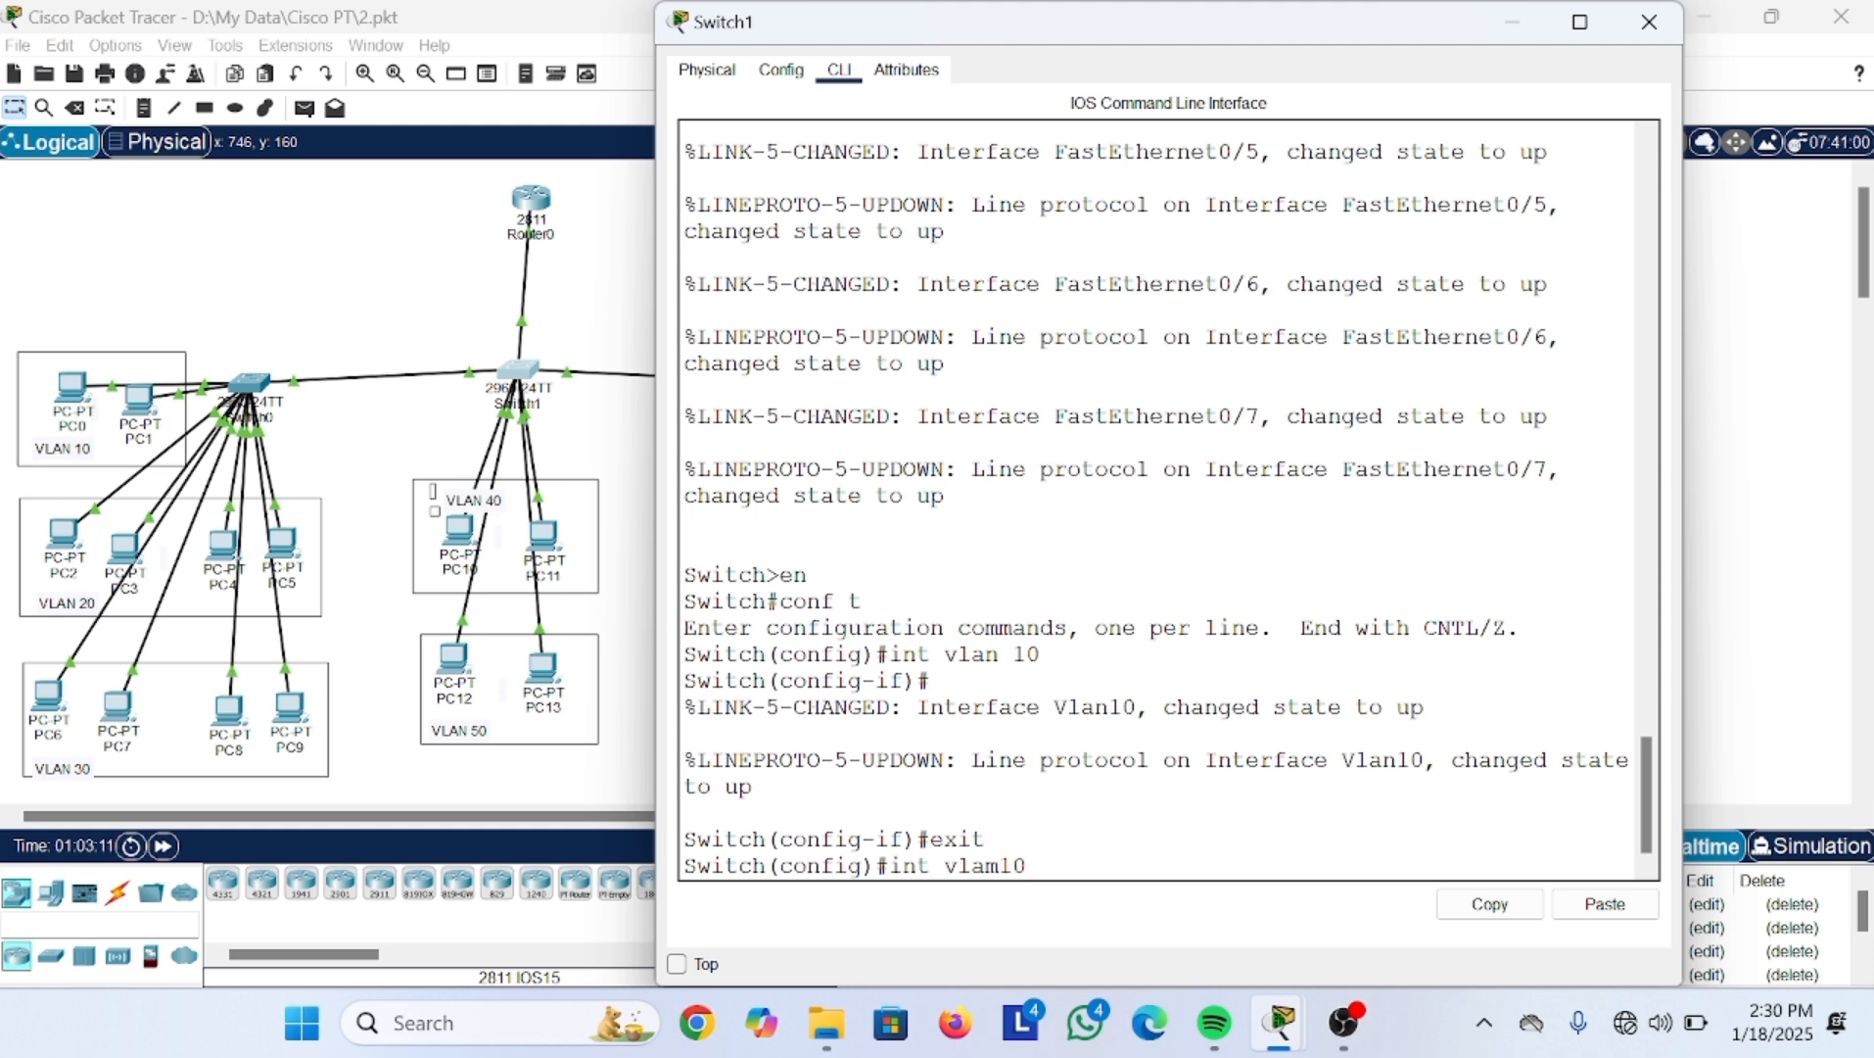
pyautogui.press('Return')
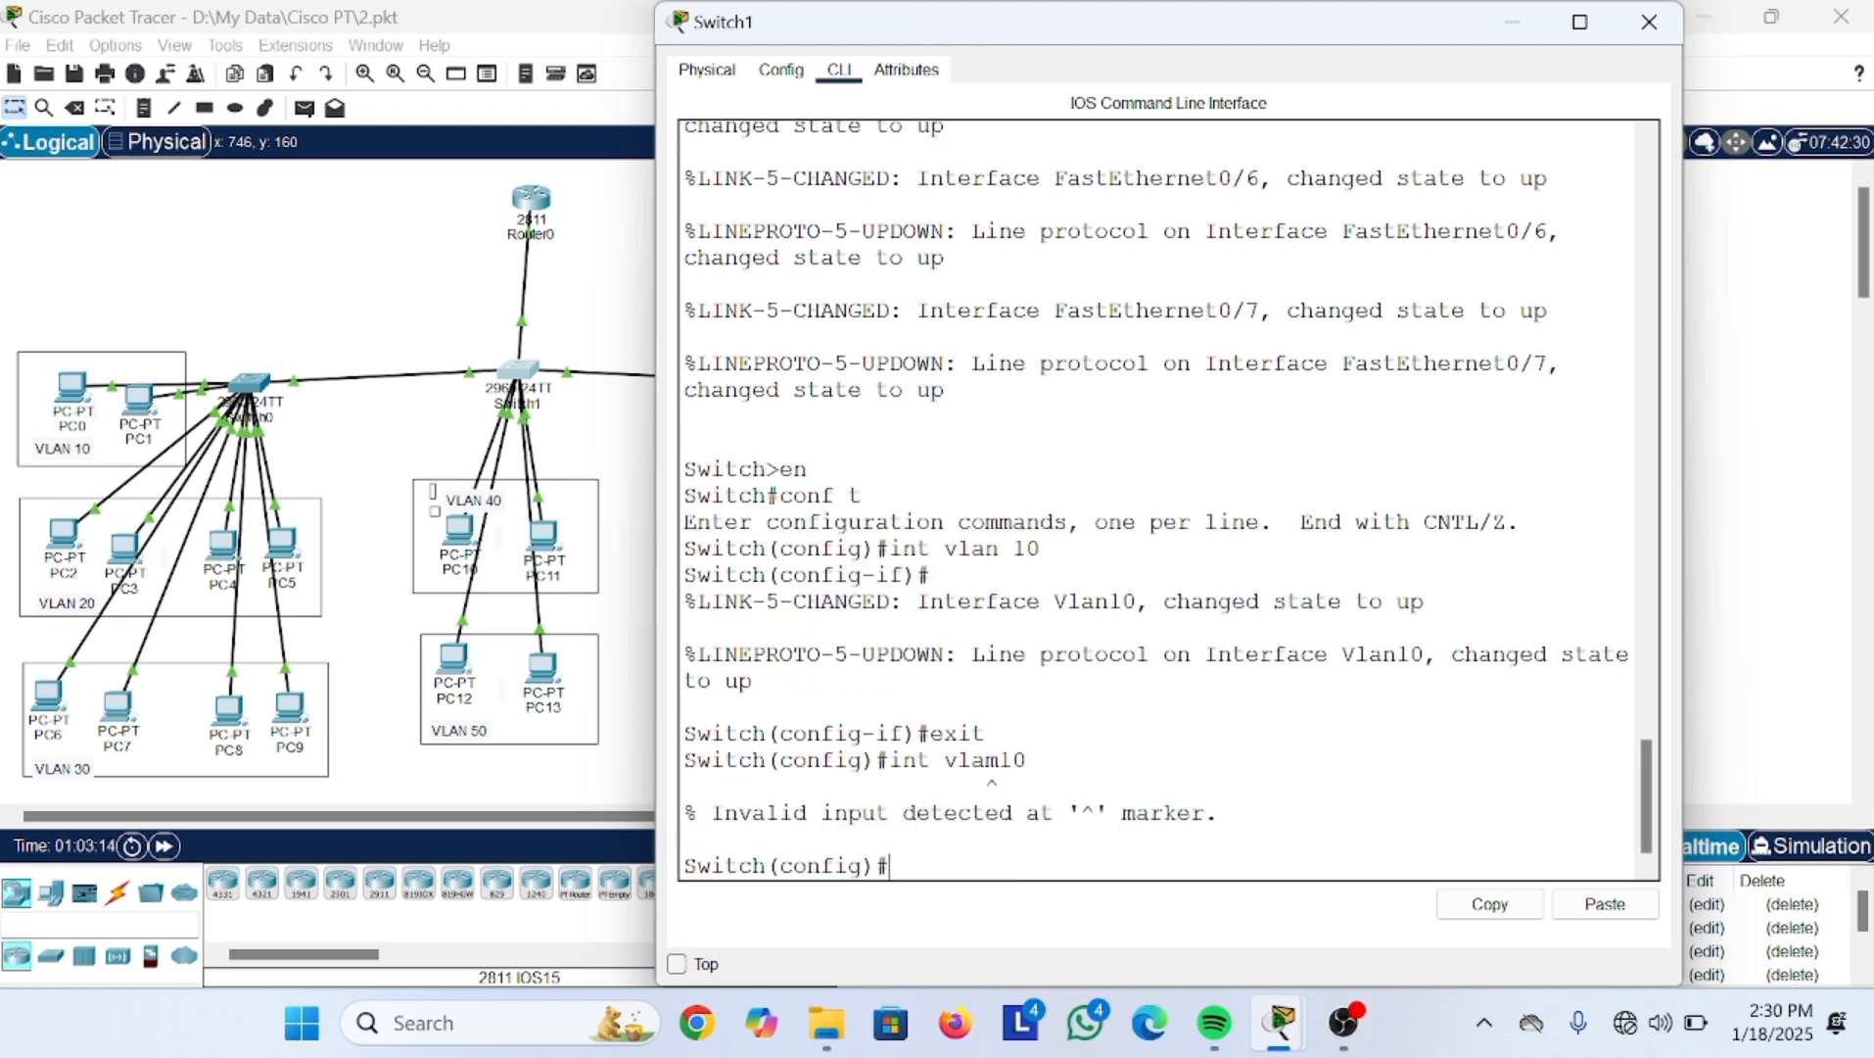
pyautogui.press('Up')
pyautogui.press('Left')
pyautogui.press('Left')
pyautogui.press('BackSpace')
pyautogui.write('n')
# Step: Assign interface Vlan10 the address 10.10.10.99 with mask 255.255.255.0
pyautogui.press('Return')
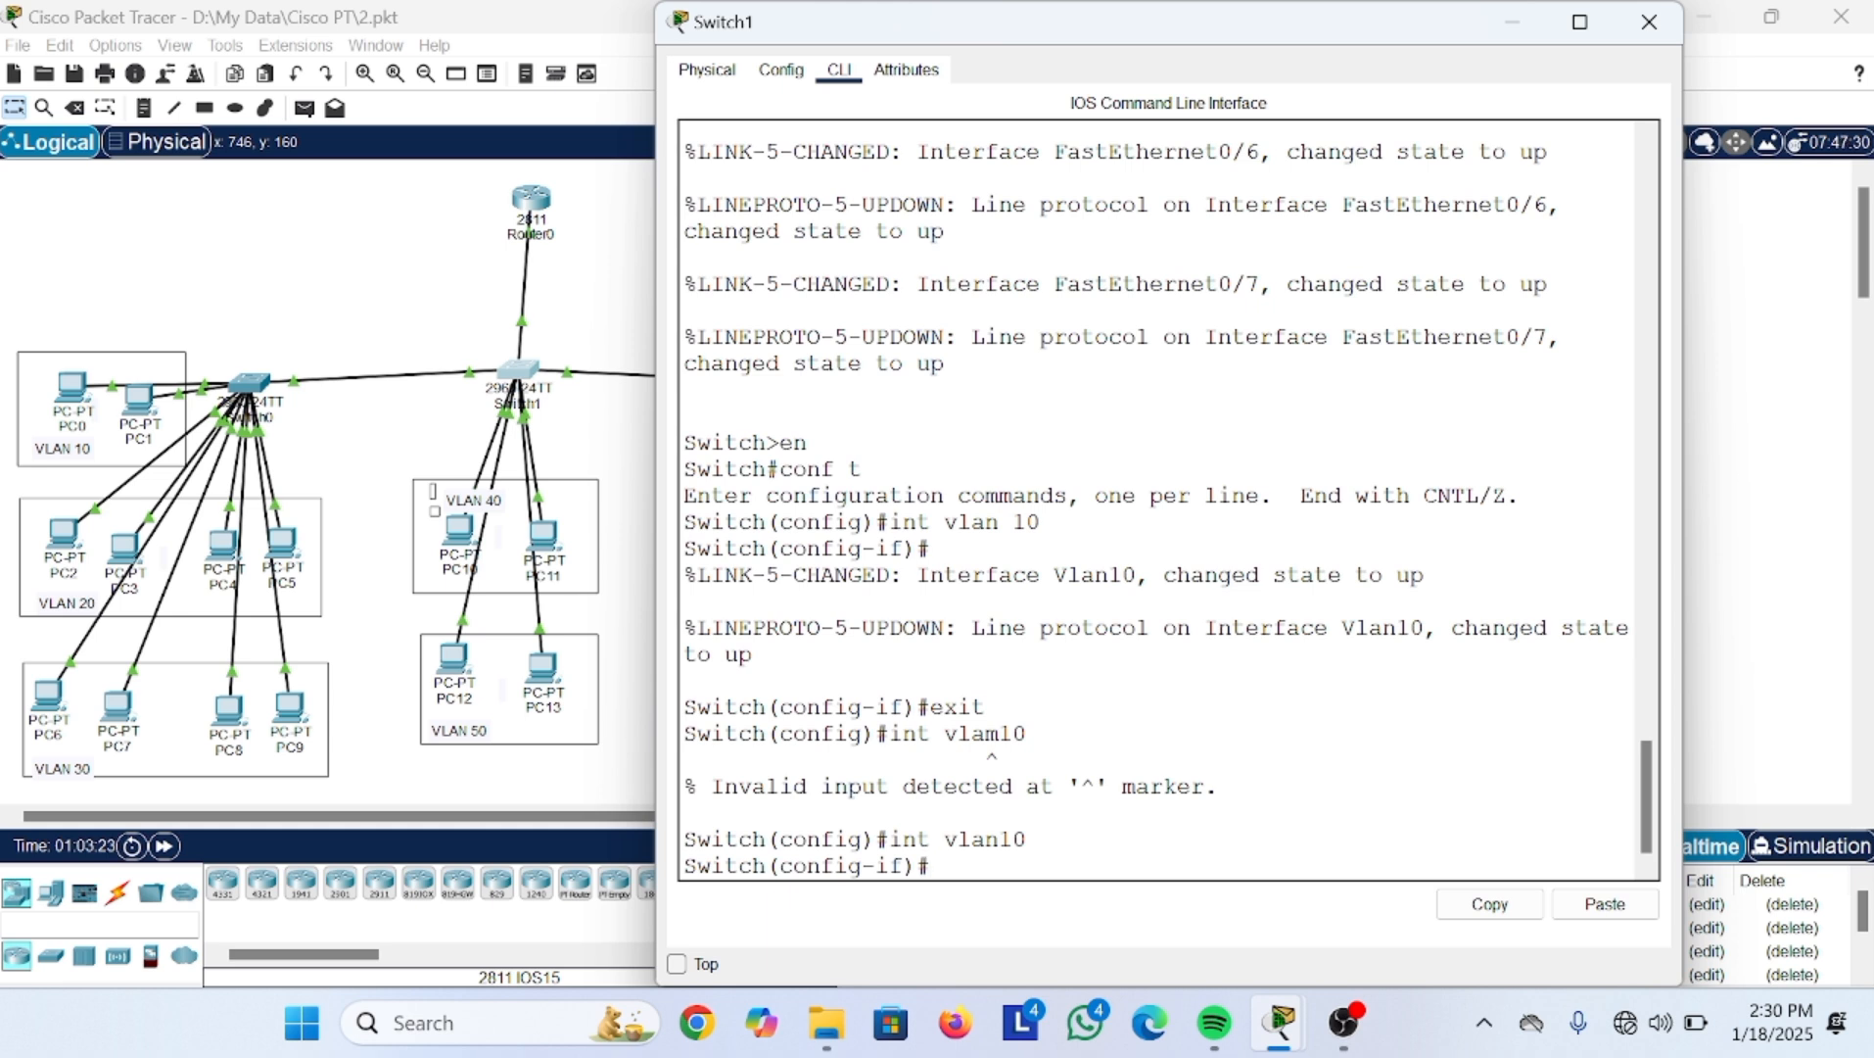
pyautogui.write('p add')
pyautogui.press('Tab')
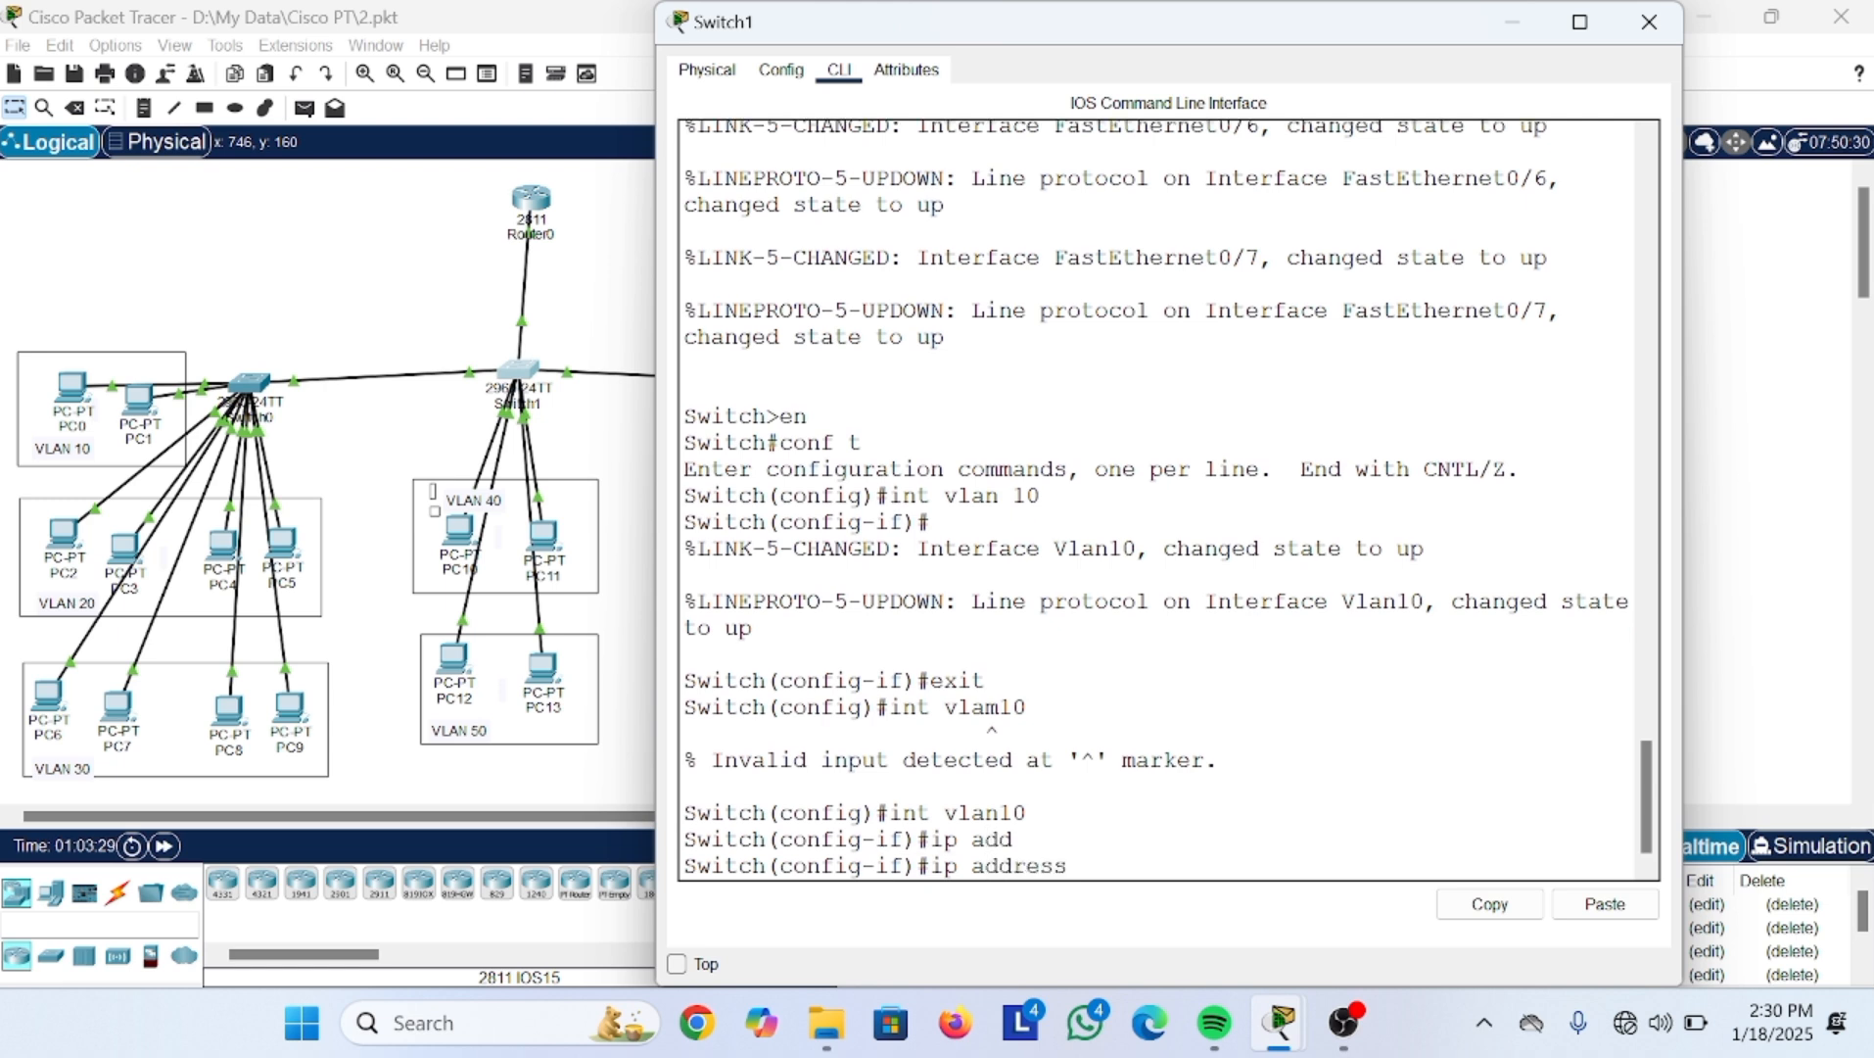
pyautogui.write('1')
pyautogui.write('10.10')
pyautogui.write('99 255.155')
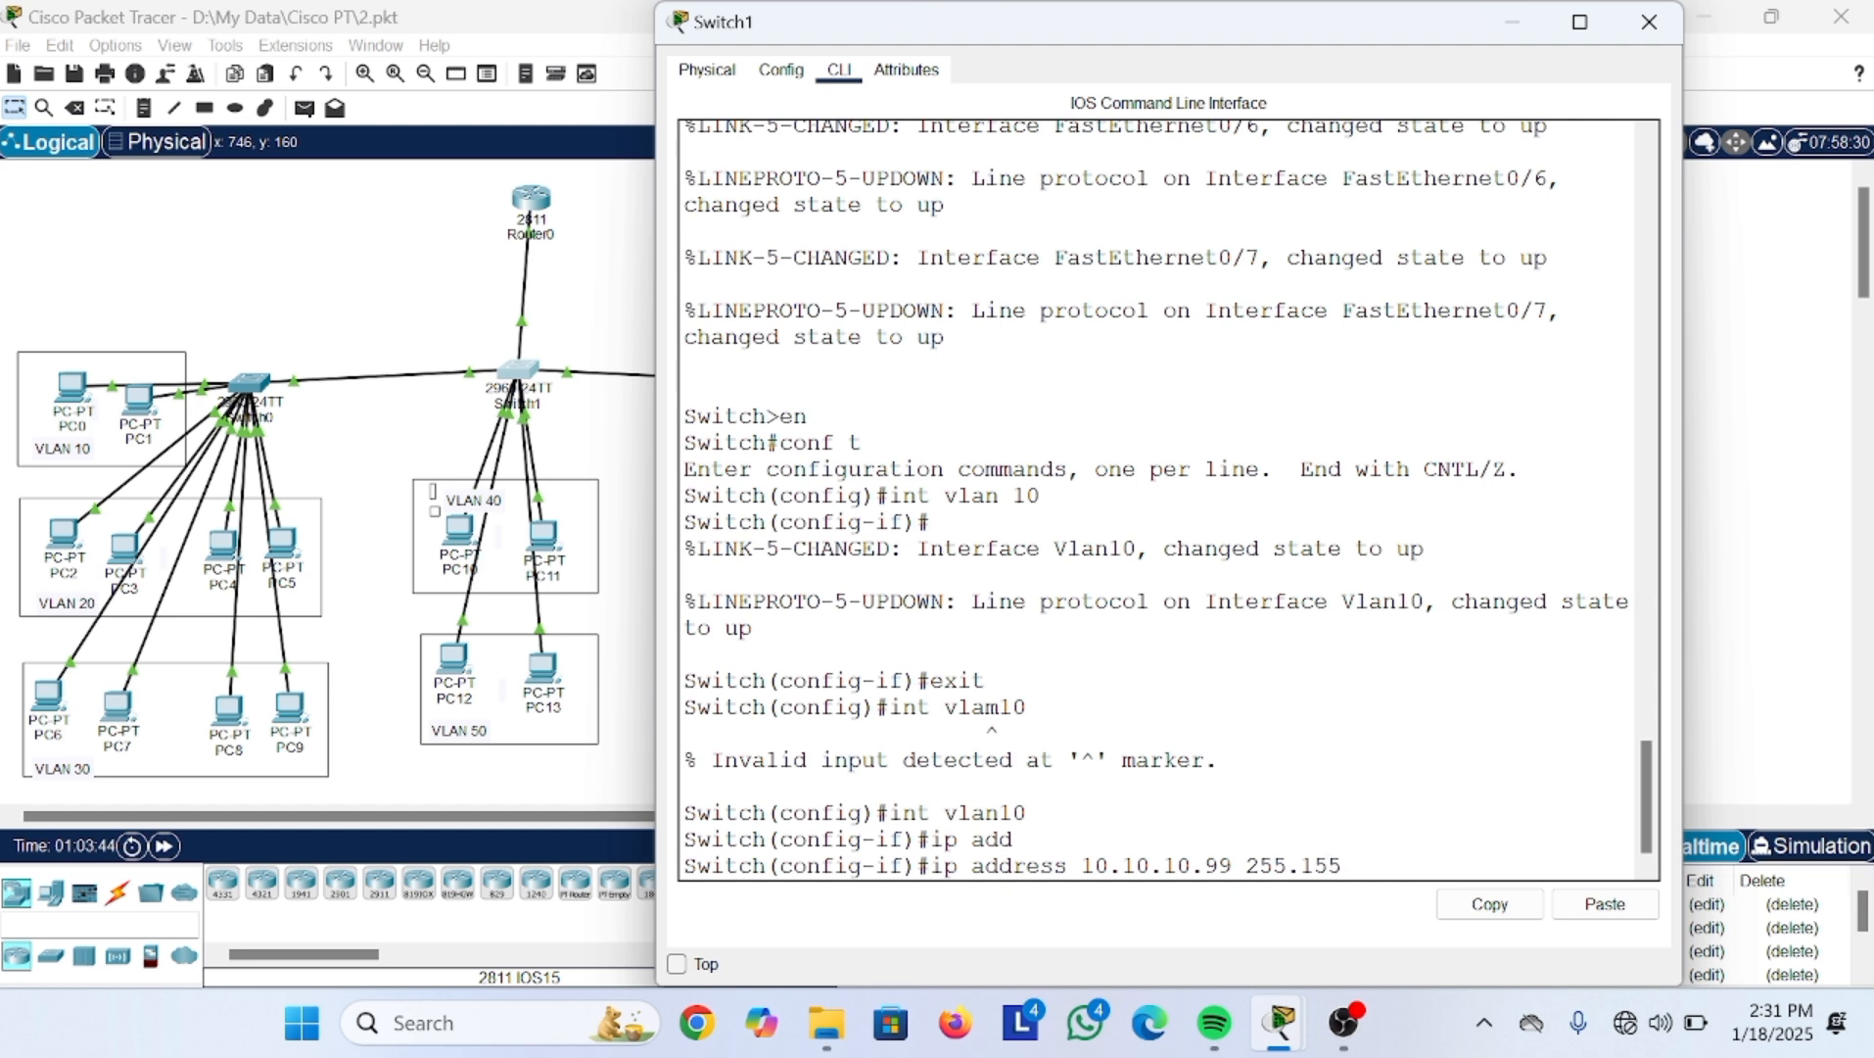
pyautogui.press('BackSpace')
pyautogui.press('BackSpace')
pyautogui.press('BackSpace')
pyautogui.write('255.255.0')
pyautogui.press('Return')
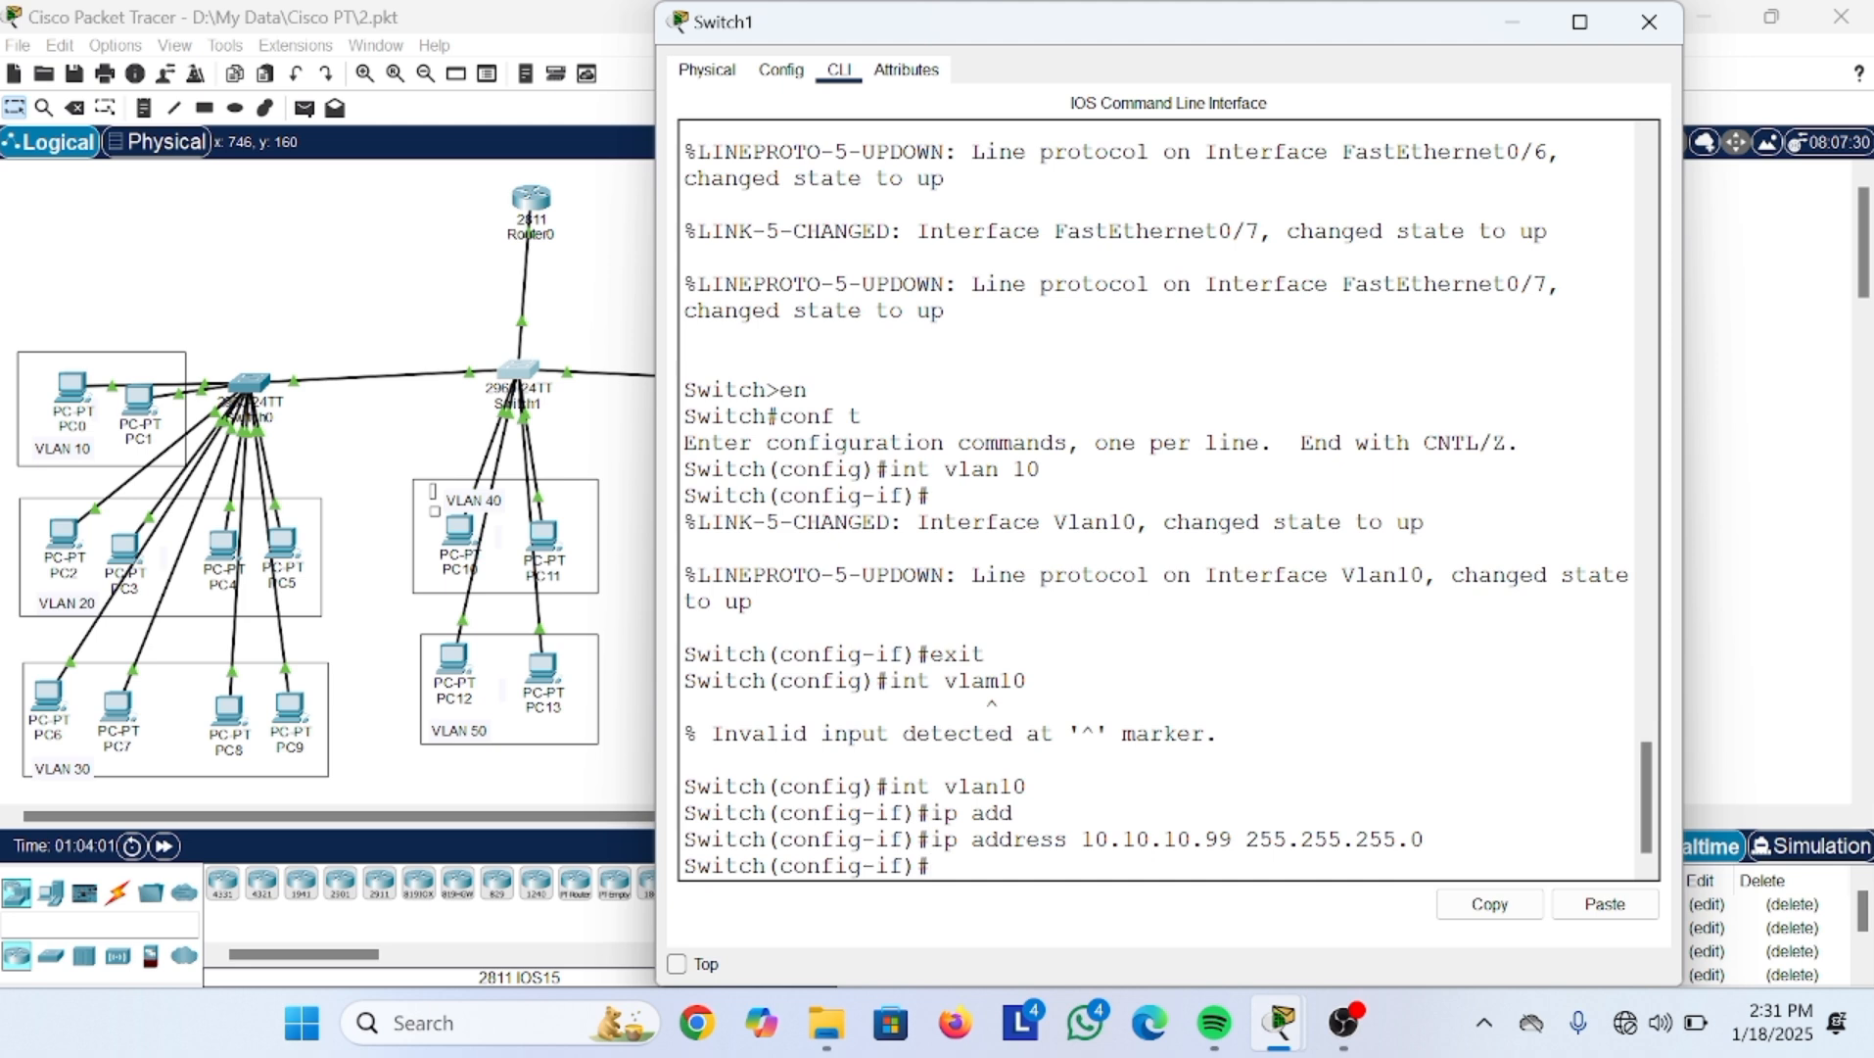
# Step: Set the switch's default gateway to 10.10.10.1
pyautogui.write('ip defa')
pyautogui.press('Tab')
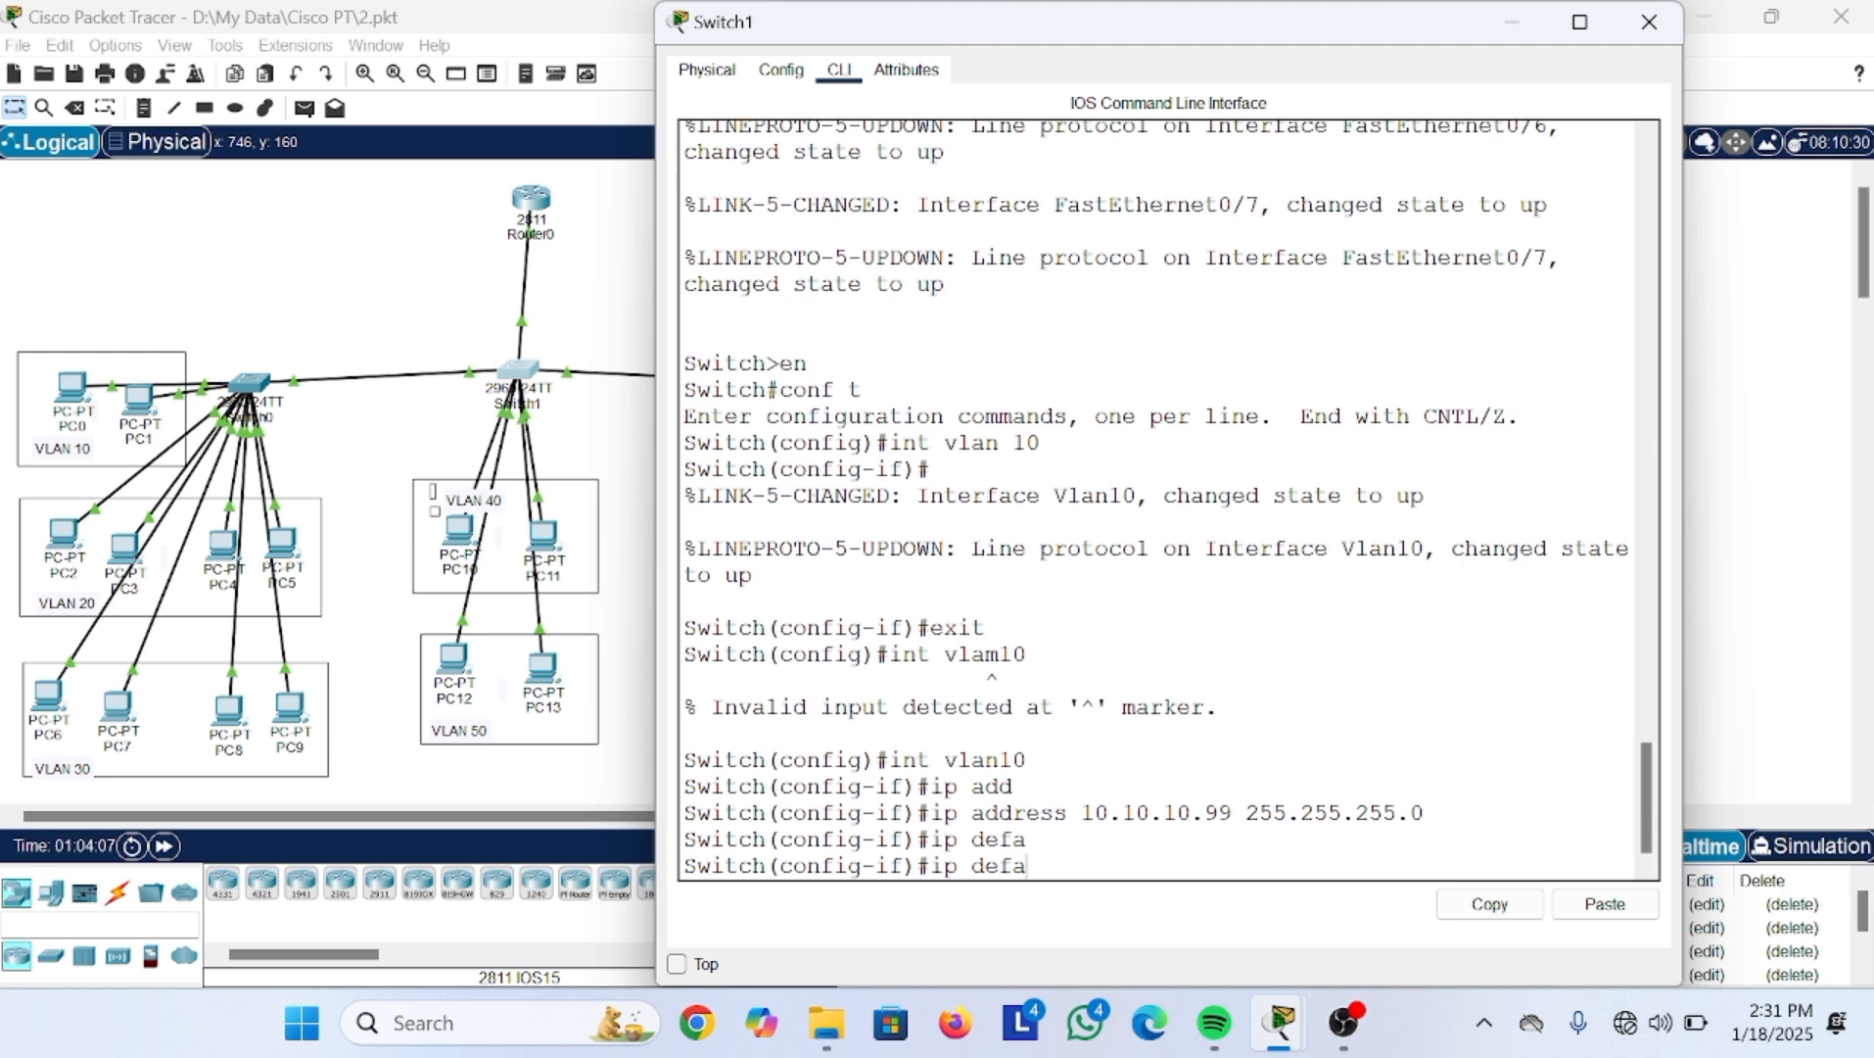
pyautogui.press('BackSpace')
pyautogui.press('BackSpace')
pyautogui.press('BackSpace')
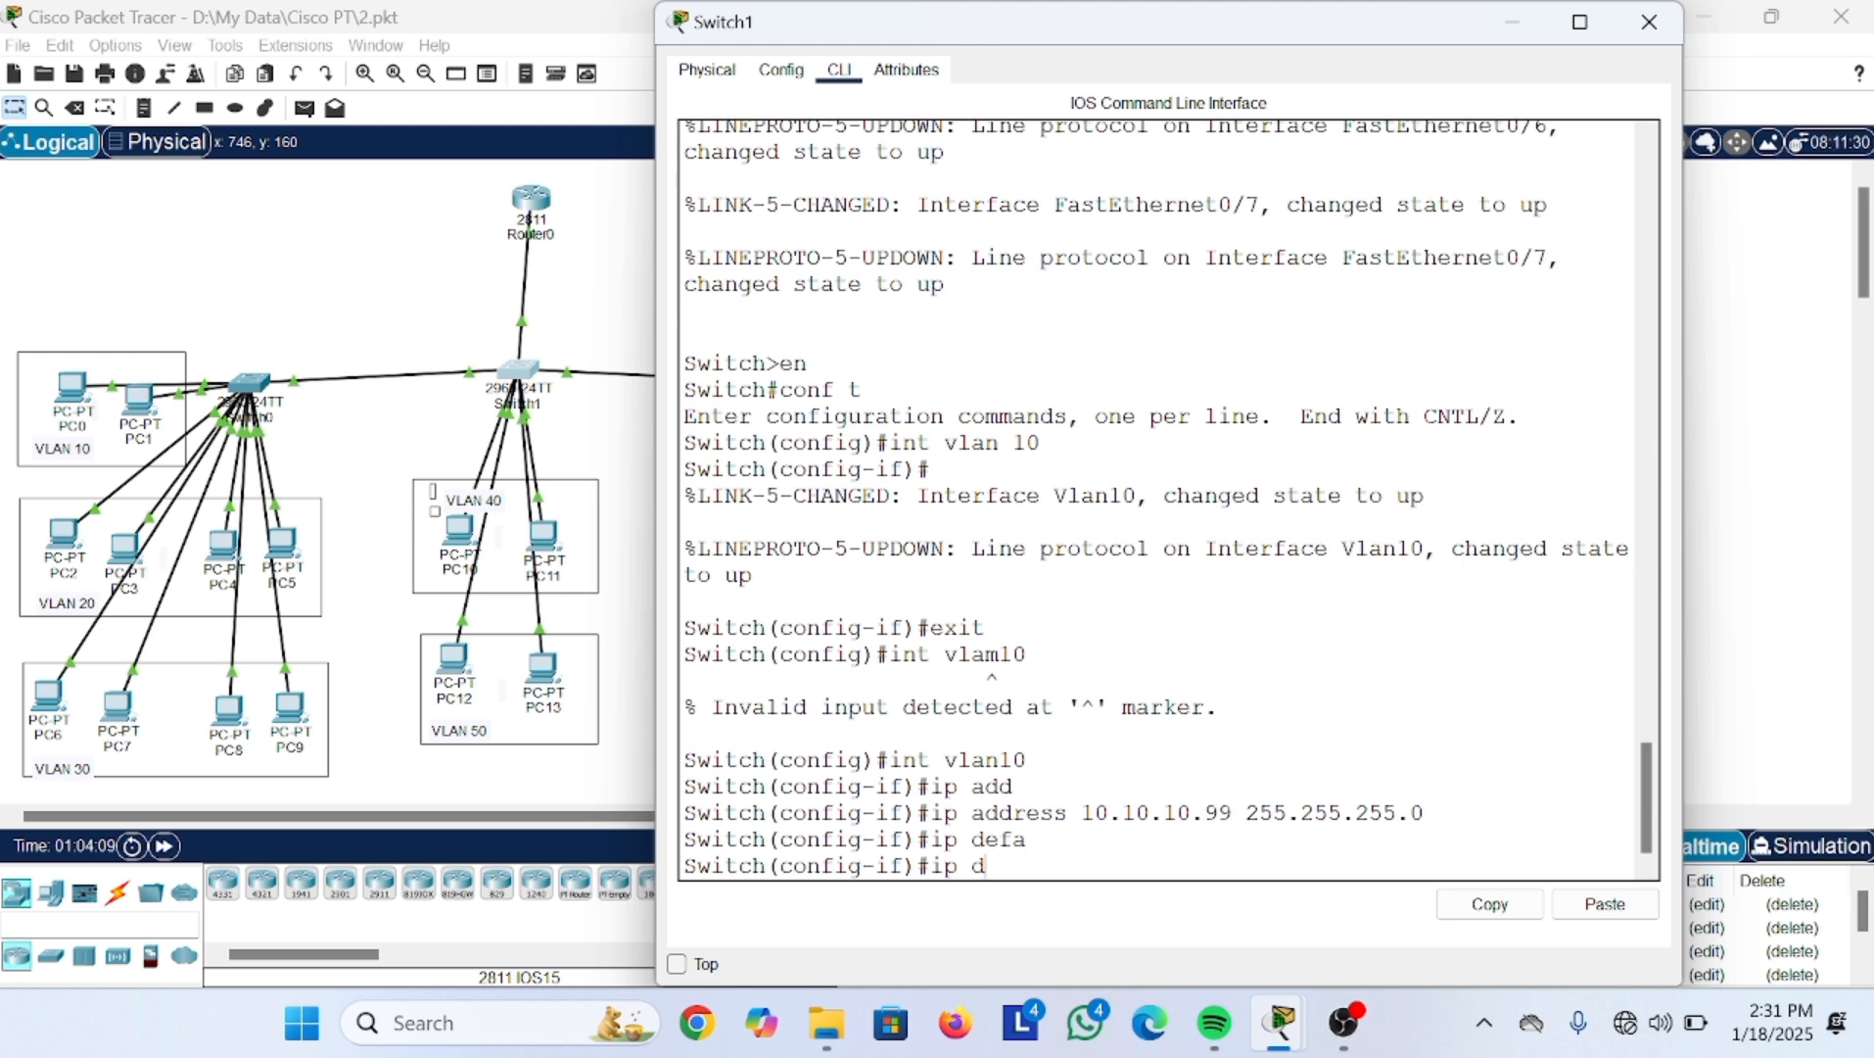
pyautogui.write('e')
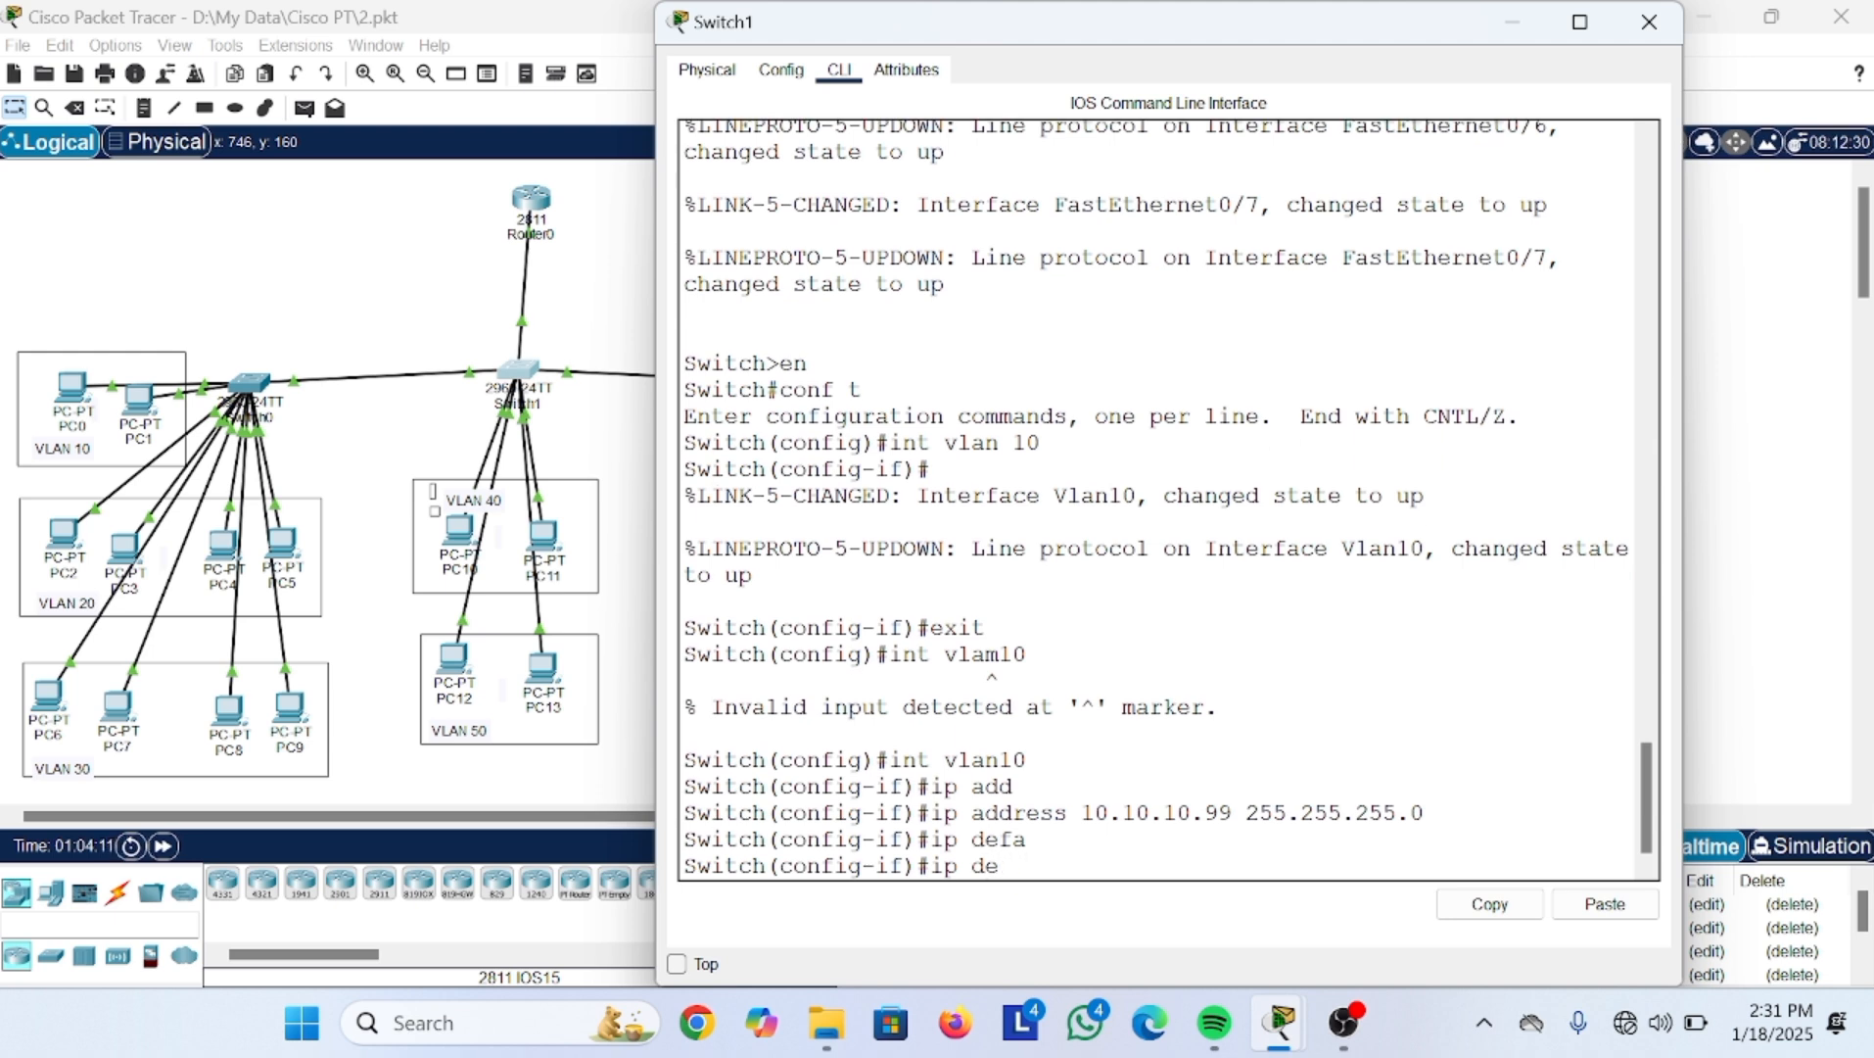
pyautogui.press('Tab')
pyautogui.write('fault')
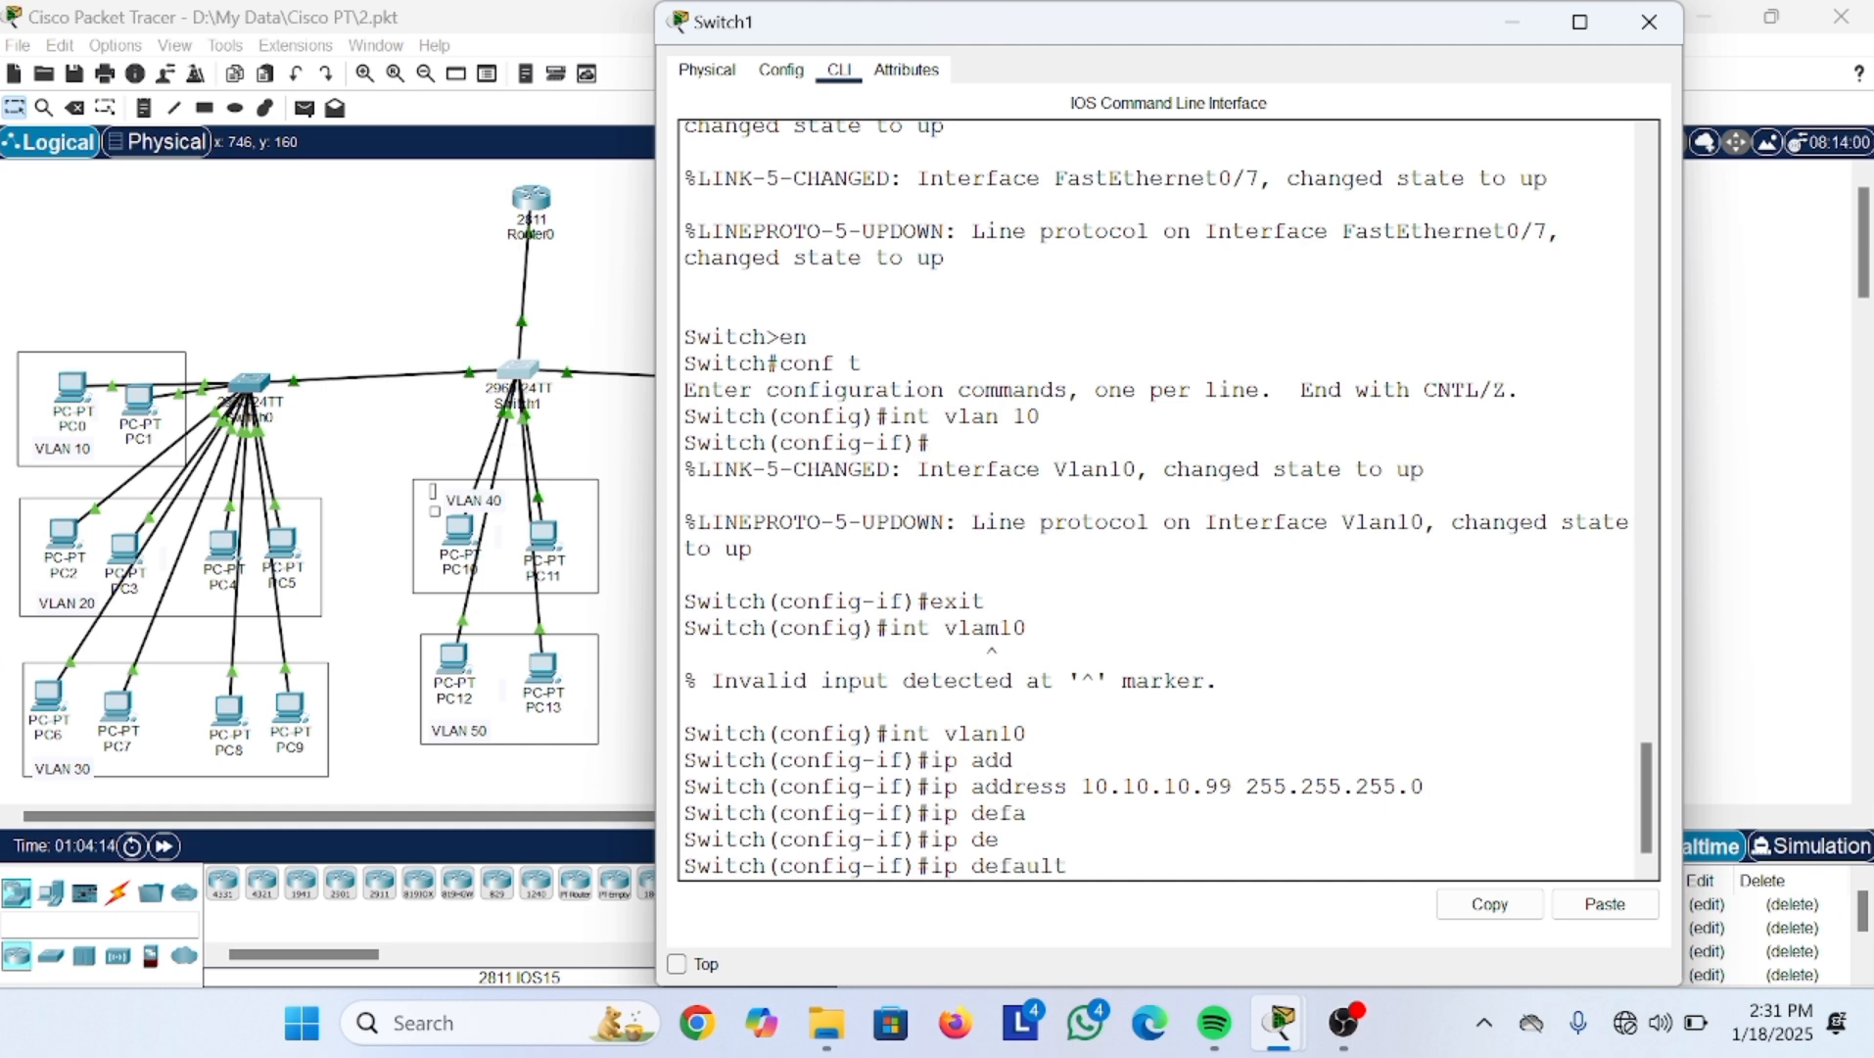
pyautogui.press('Tab')
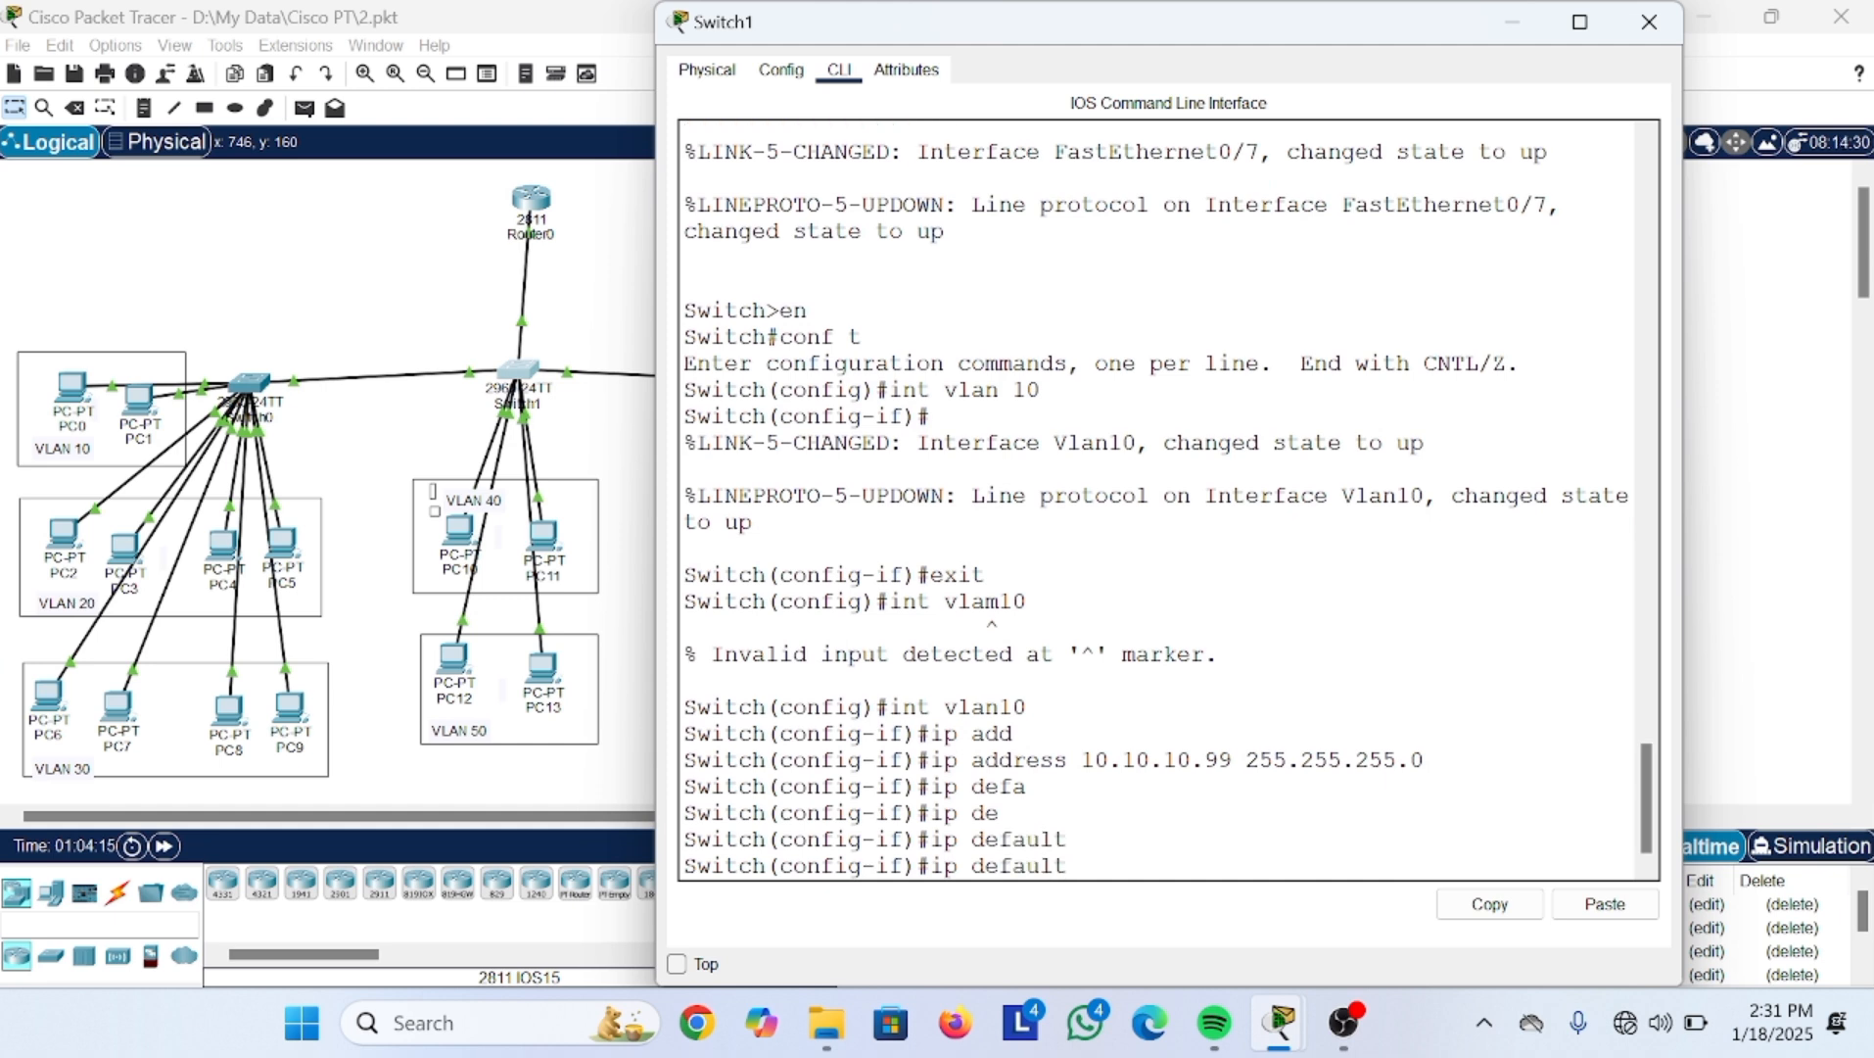
pyautogui.write('default-gateway 10.10.10.1')
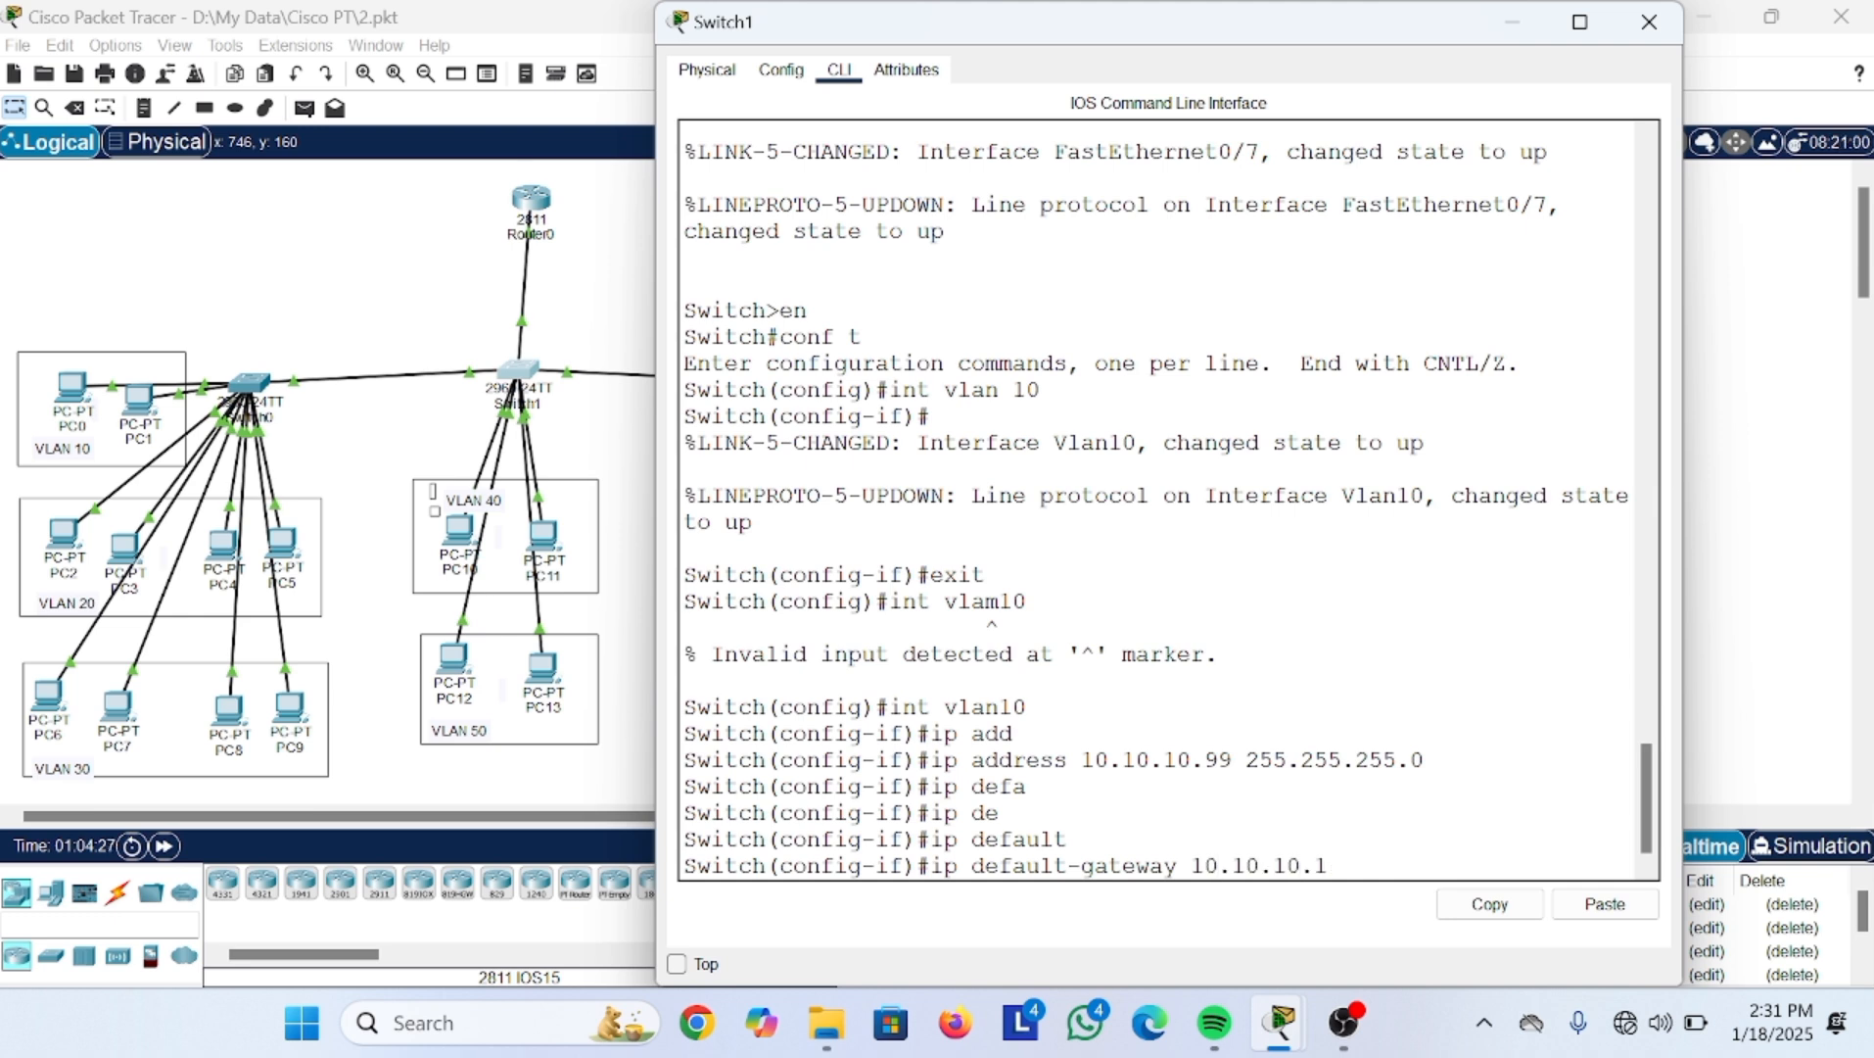
pyautogui.press('Return')
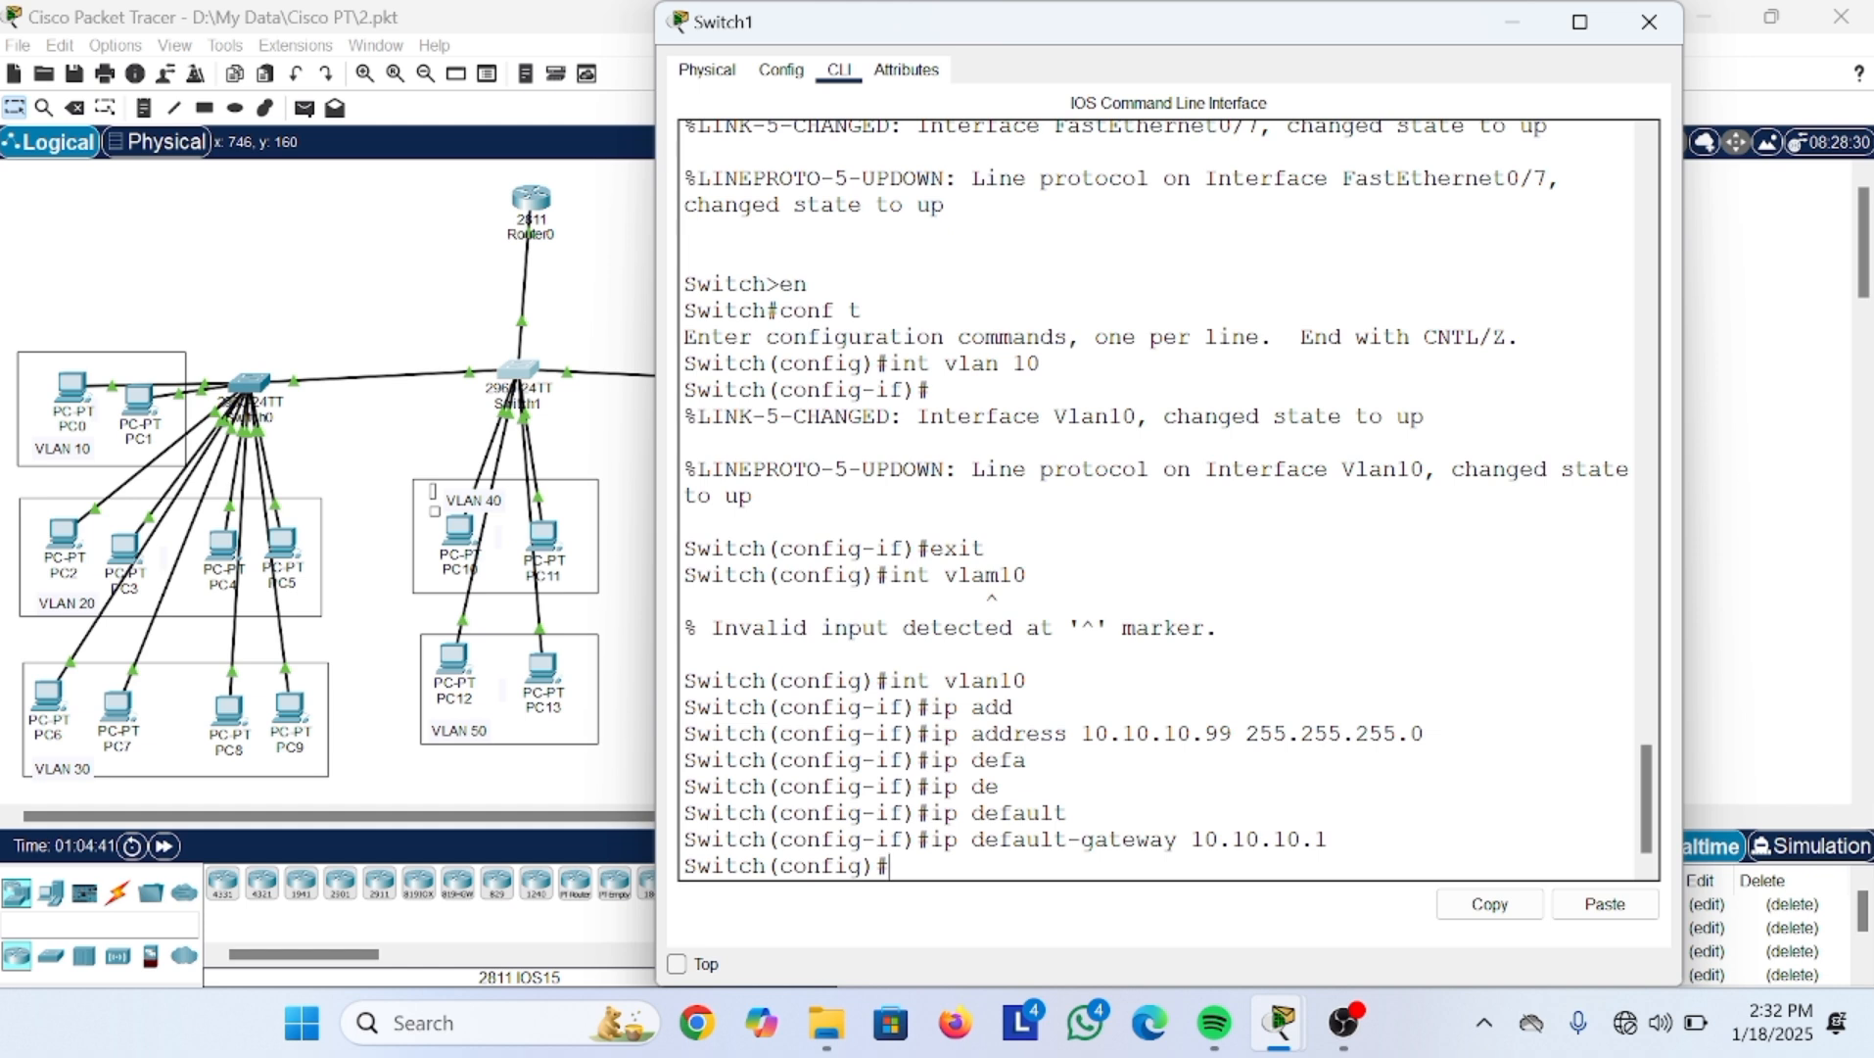
# Step: Create interface Vlan20 with int vlan20
pyautogui.write('int vlan20')
pyautogui.press('Return')
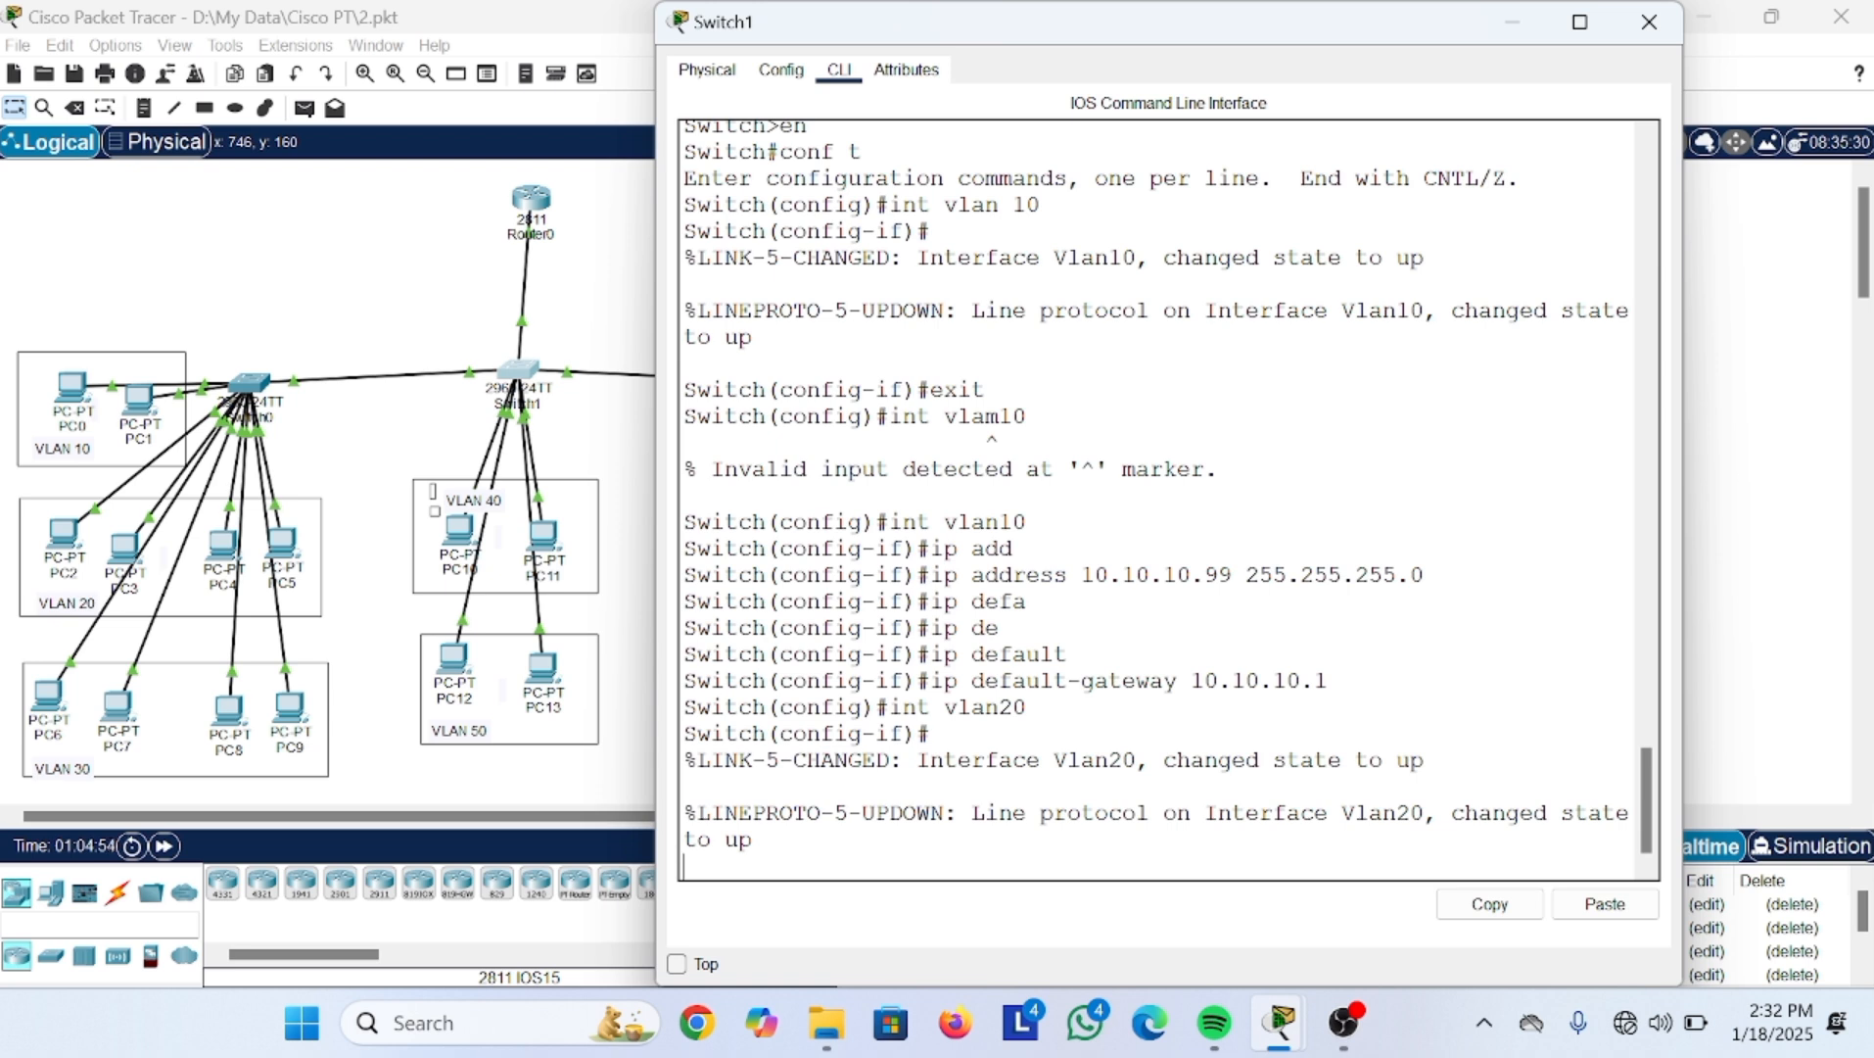
pyautogui.write('\\')
pyautogui.press('BackSpace')
pyautogui.press('Return')
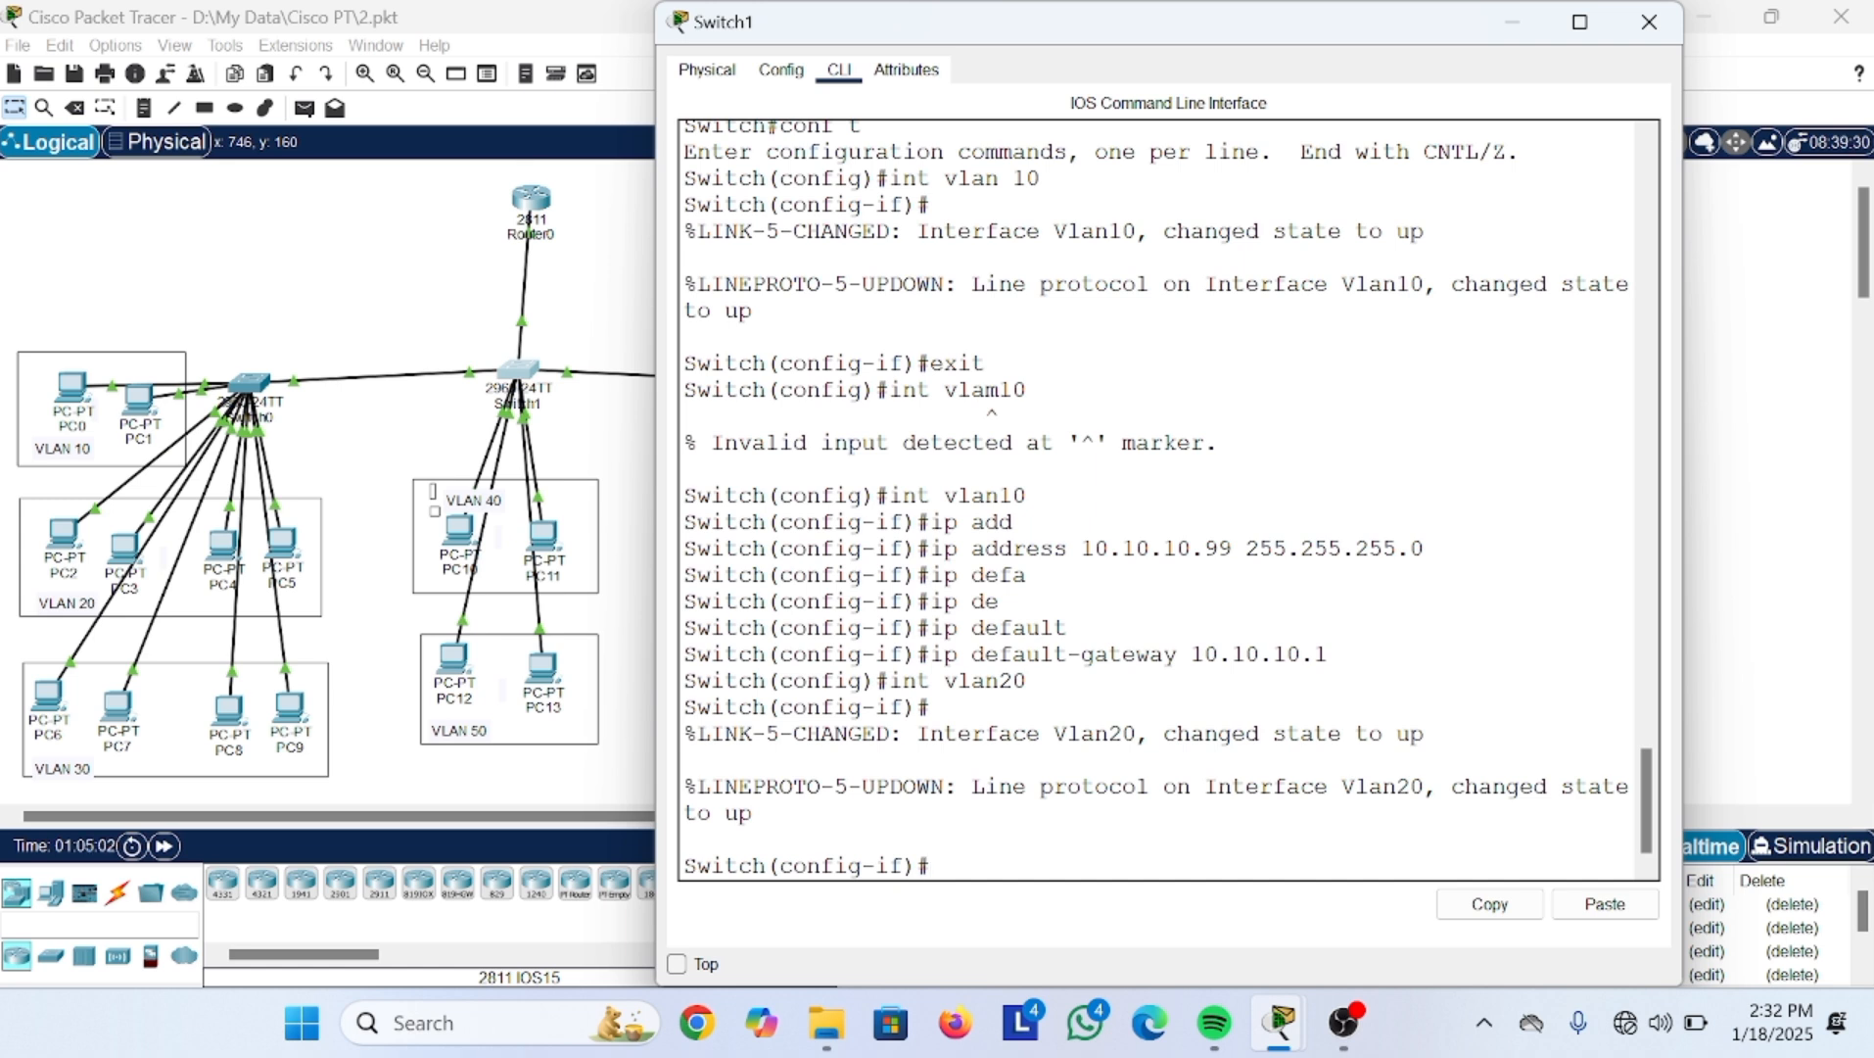
# Step: Rerun int vlan 20, exit to global configuration, and re-enter Vlan 20 interface configuration
pyautogui.write('int Vla')
pyautogui.press('BackSpace')
pyautogui.write('lan')
pyautogui.press('BackSpace')
pyautogui.press('BackSpace')
pyautogui.write('n 20')
pyautogui.press('Return')
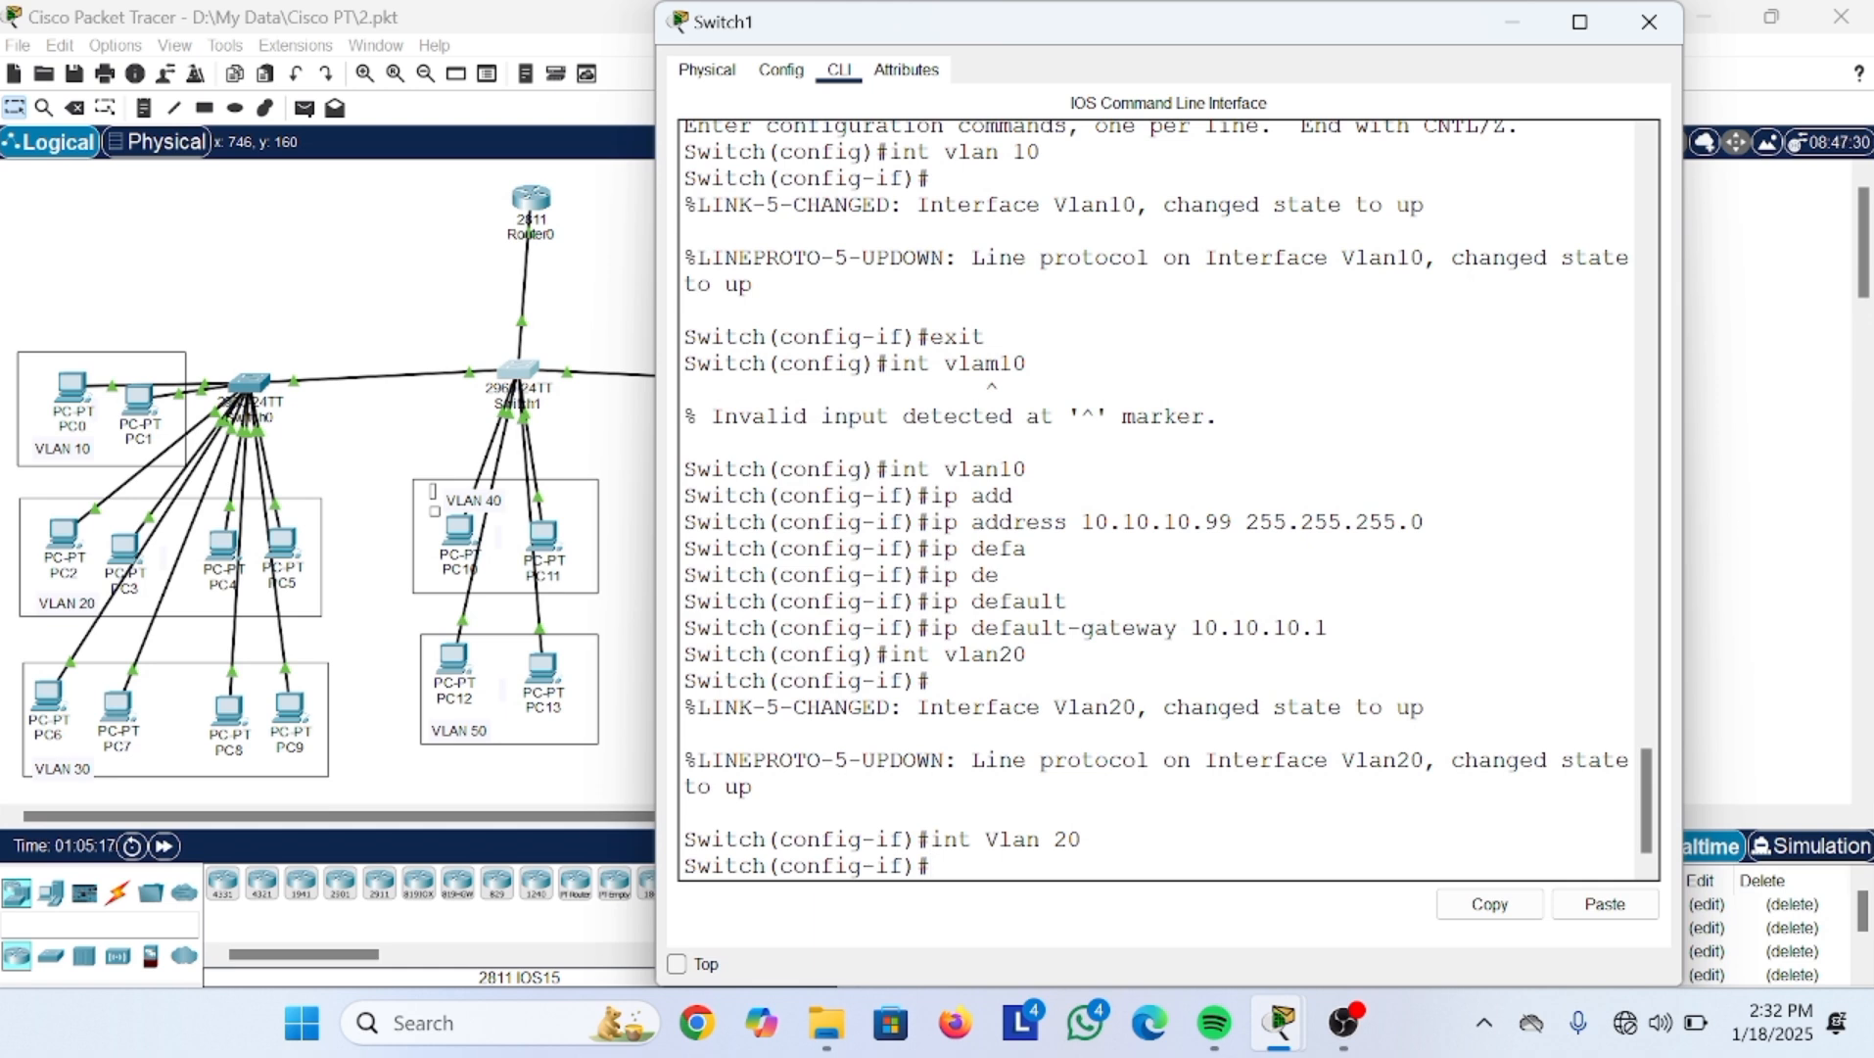
pyautogui.write('exit')
pyautogui.press('Return')
pyautogui.write('int vlan 20')
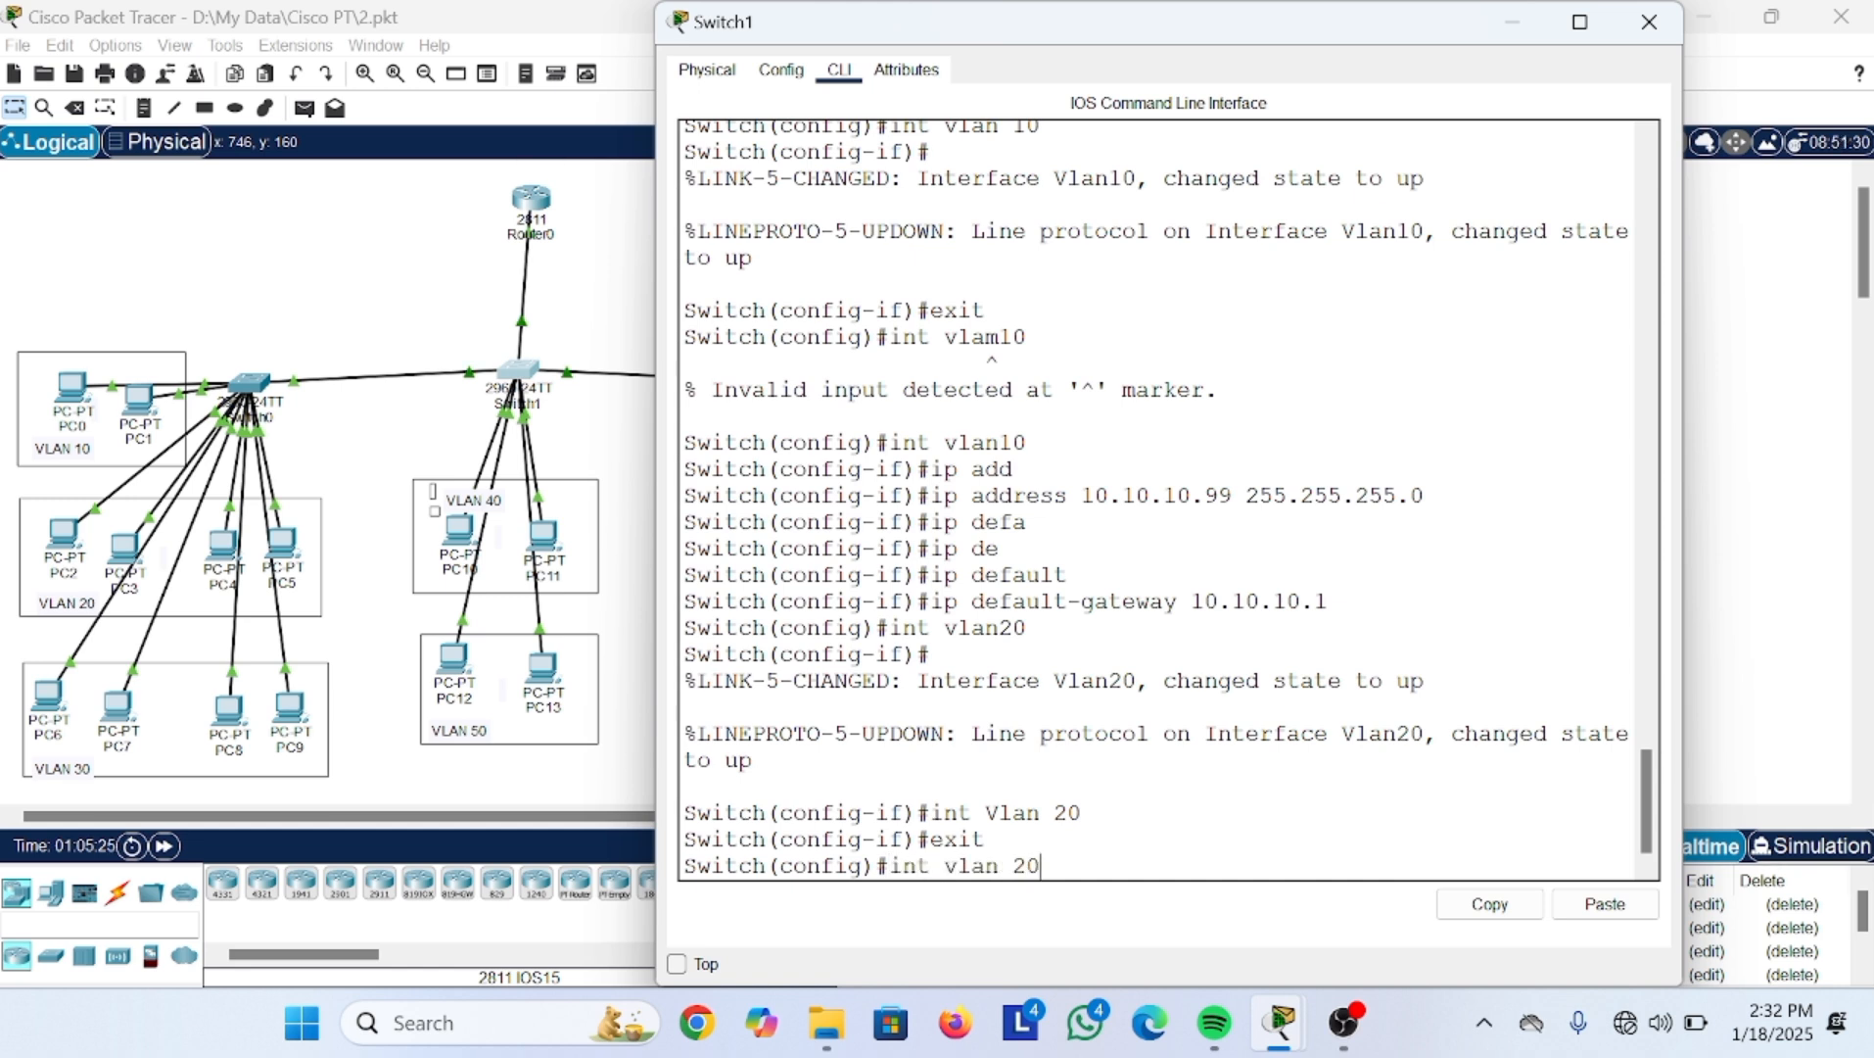
pyautogui.press('Return')
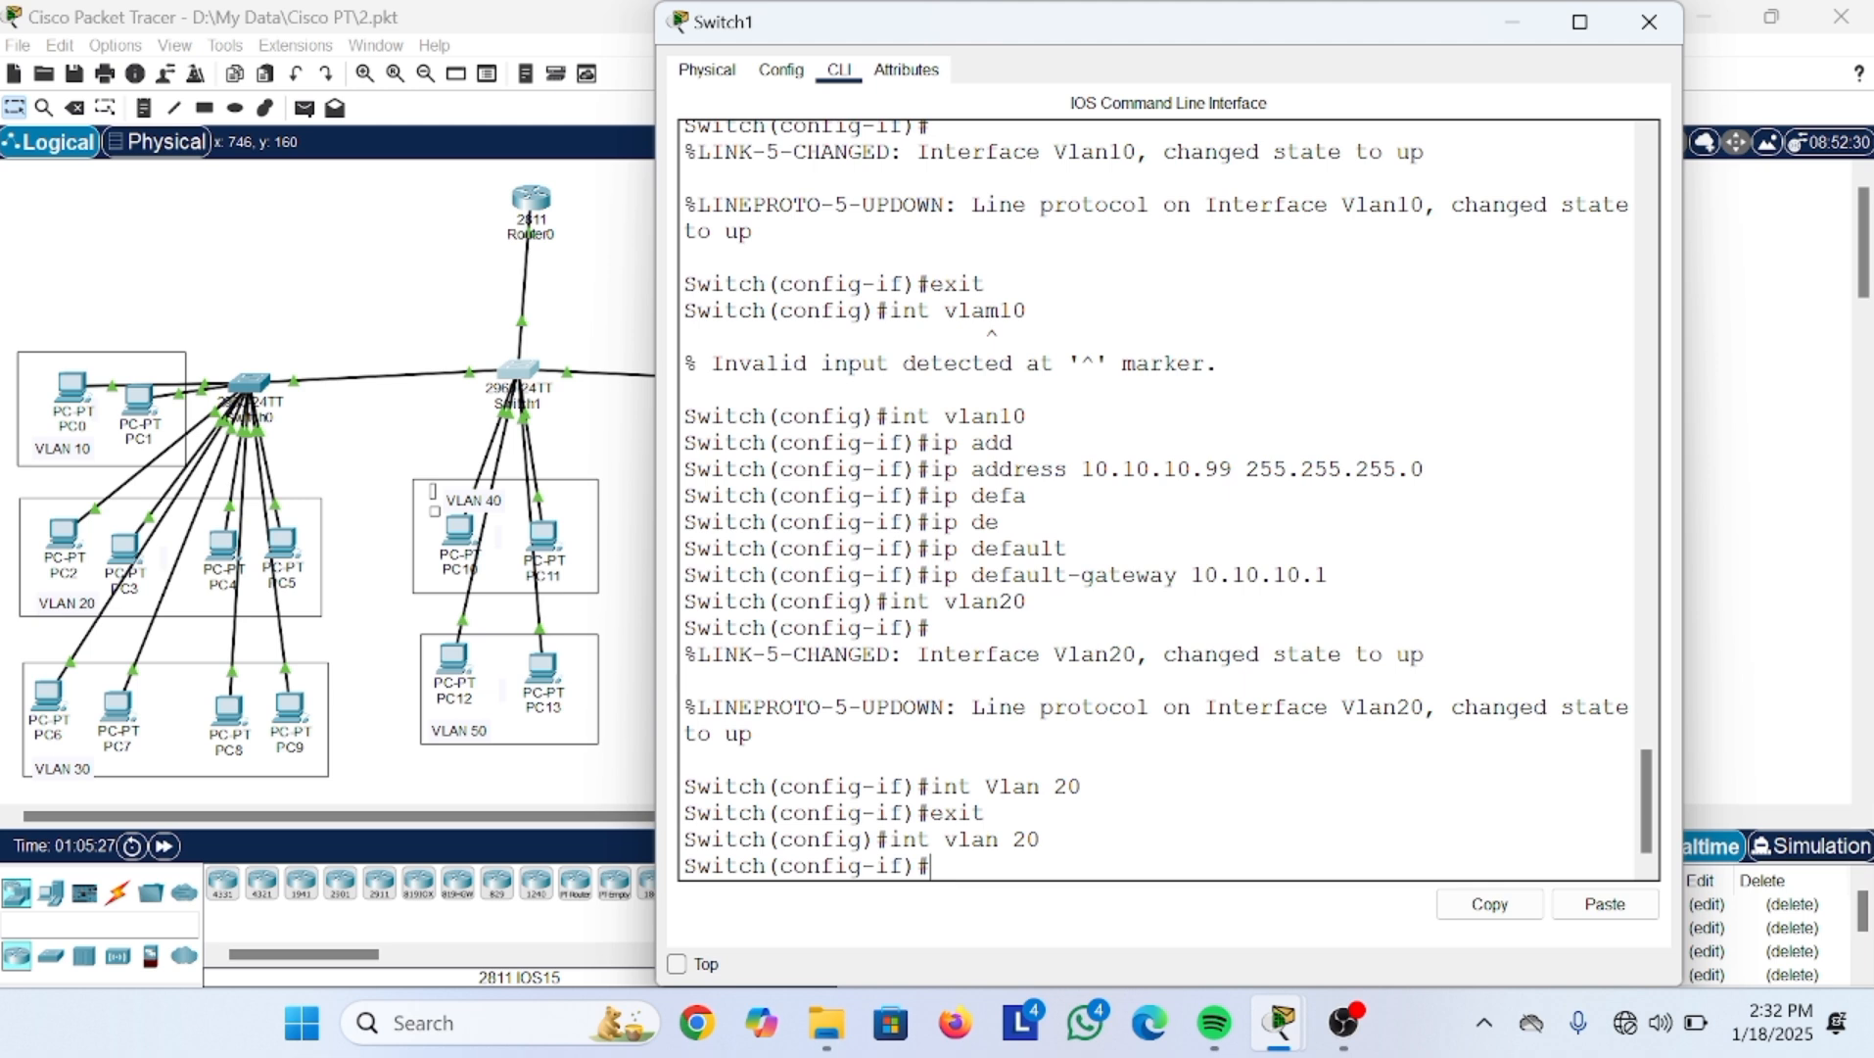
# Step: Assign interface Vlan20 the address 20.20.20.99 with mask 255.255.255.0
pyautogui.write('ip addre')
pyautogui.press('Tab')
pyautogui.write('20.20.20.')
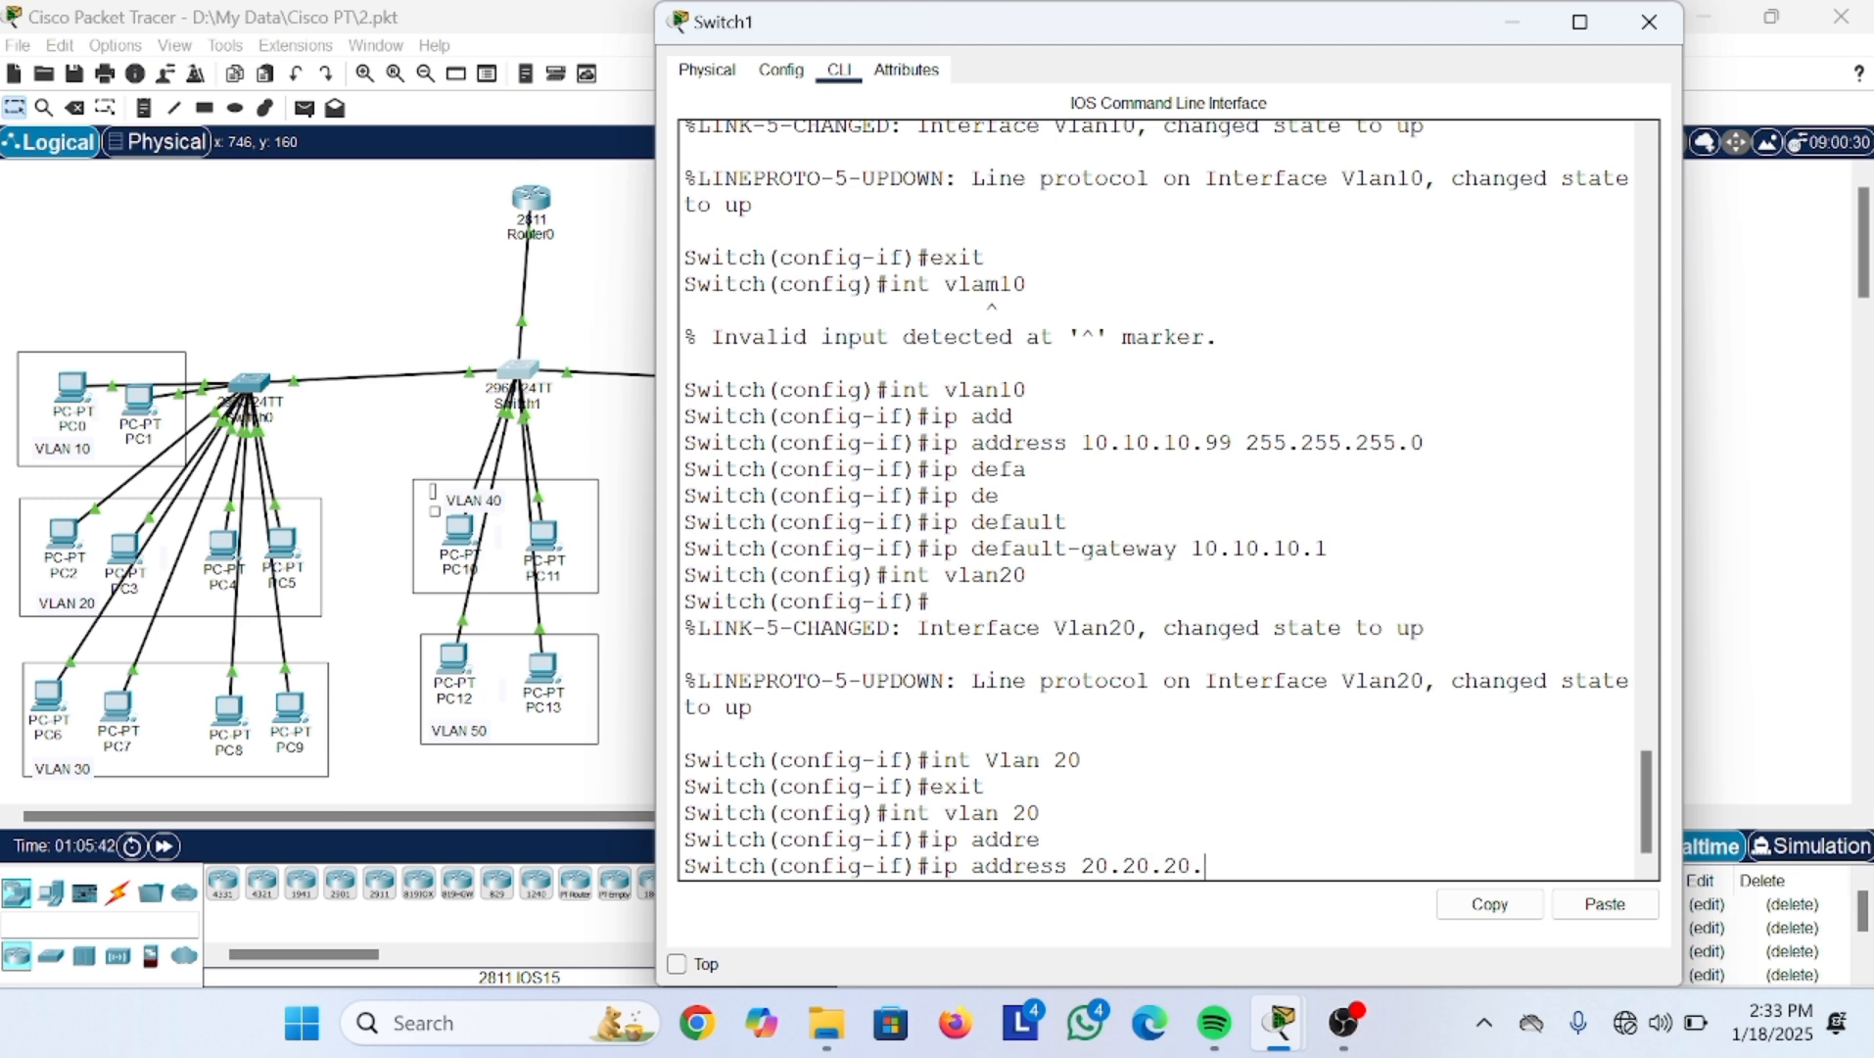
pyautogui.write('99 255.255.255.0')
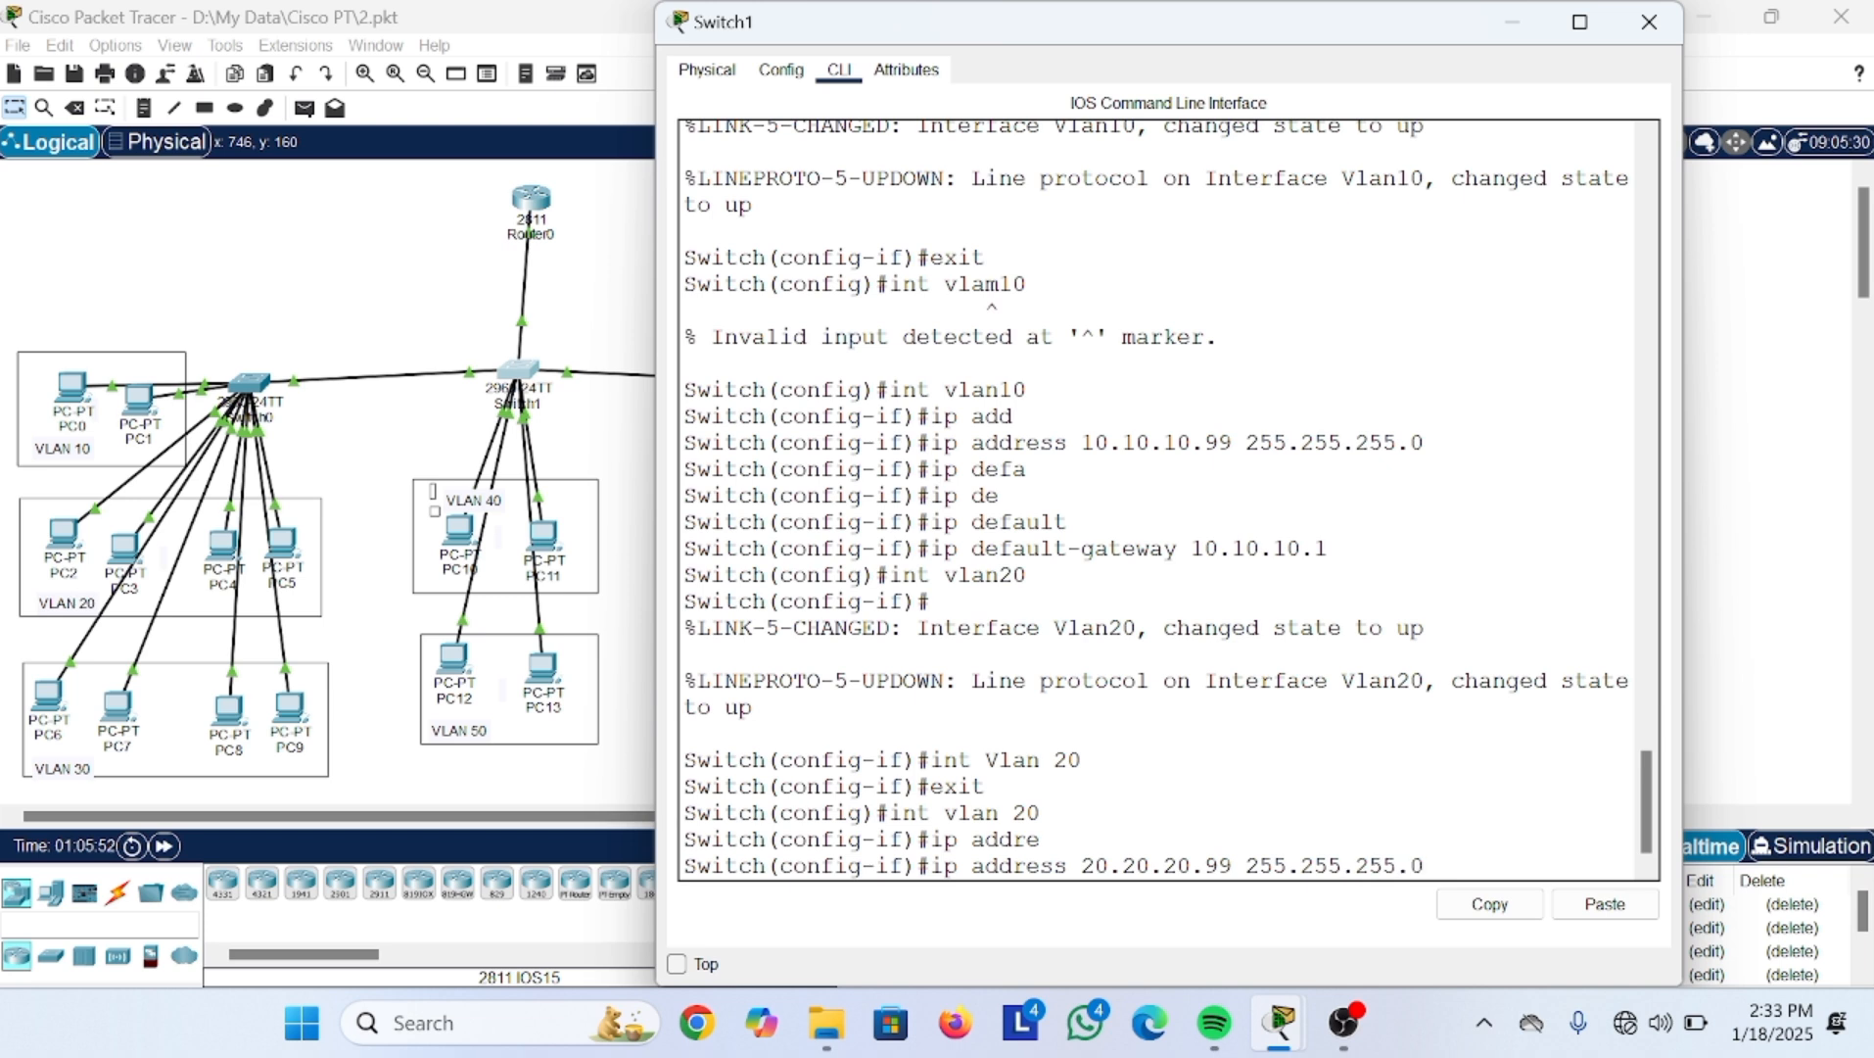
pyautogui.press('Return')
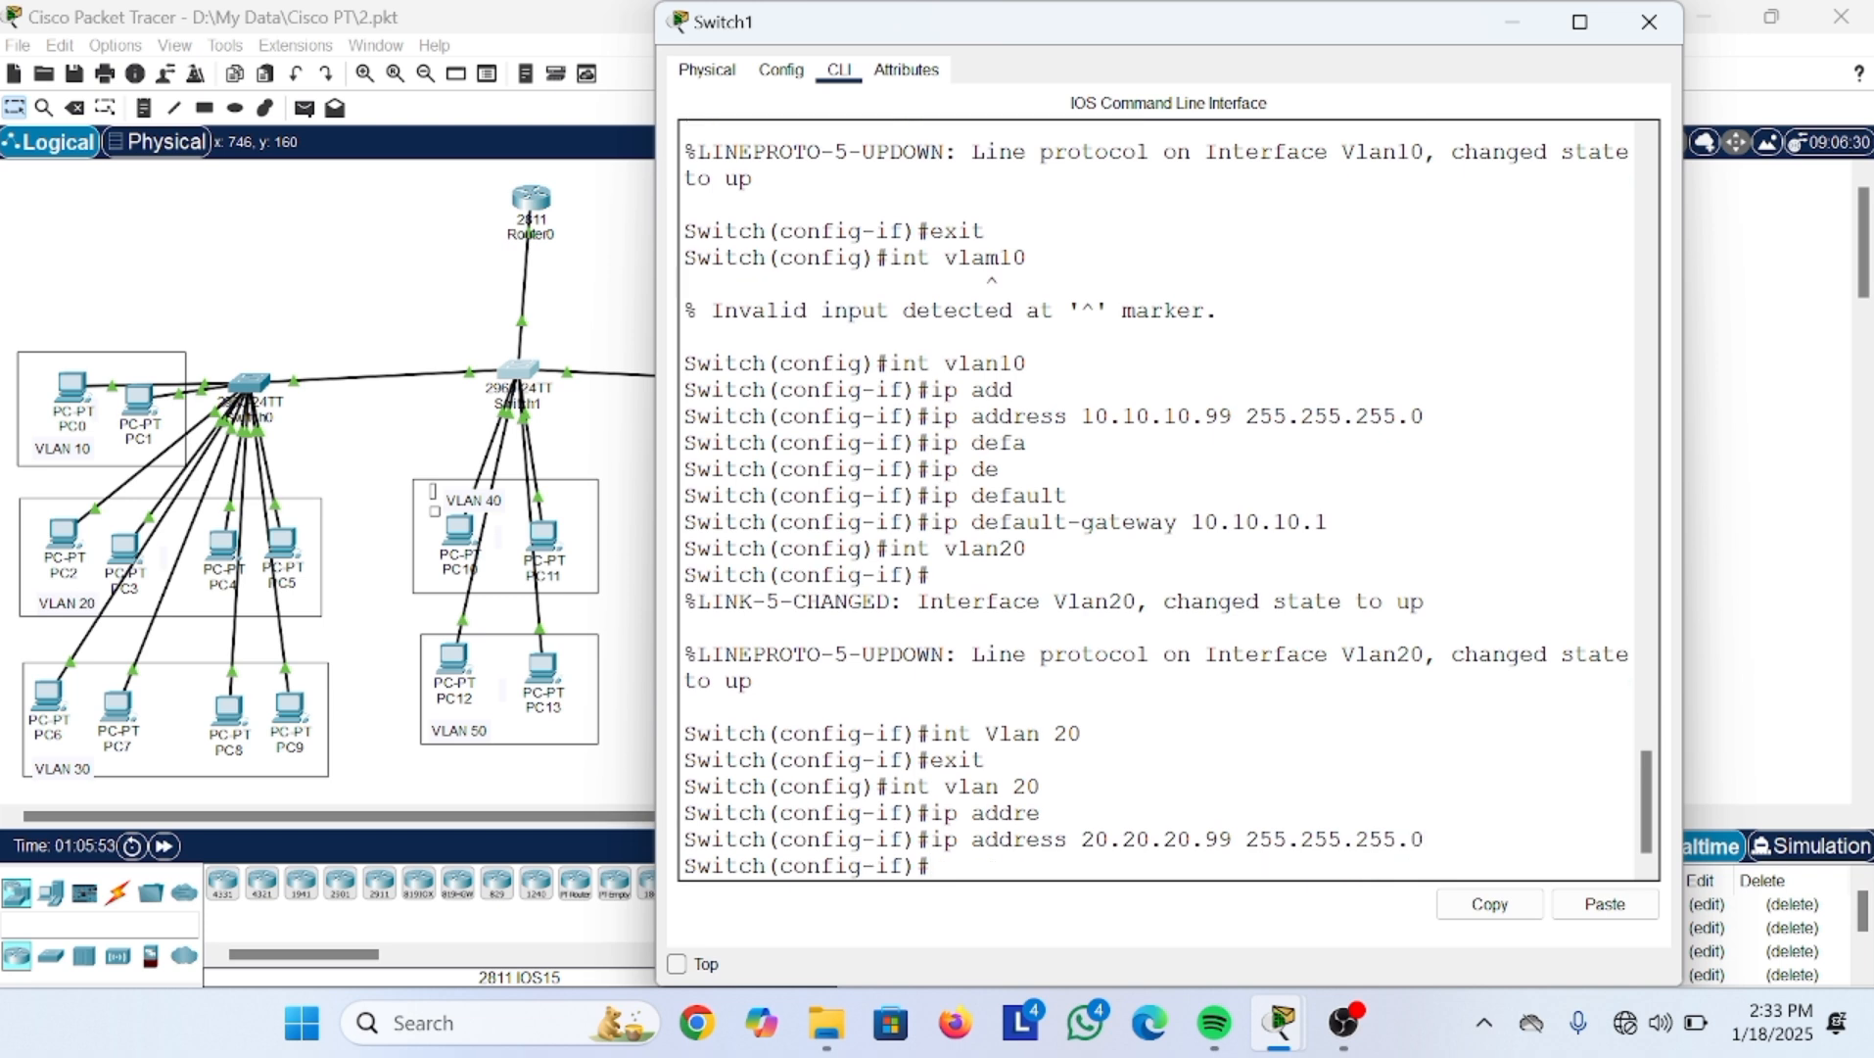
# Step: Set the default gateway to 20.20.20.1
pyautogui.write('exit')
pyautogui.press('Down')
pyautogui.press('Down')
pyautogui.press('Up')
pyautogui.press('Up')
pyautogui.press('Down')
pyautogui.press('Down')
pyautogui.press('Down')
pyautogui.write('ip default-gatwew')
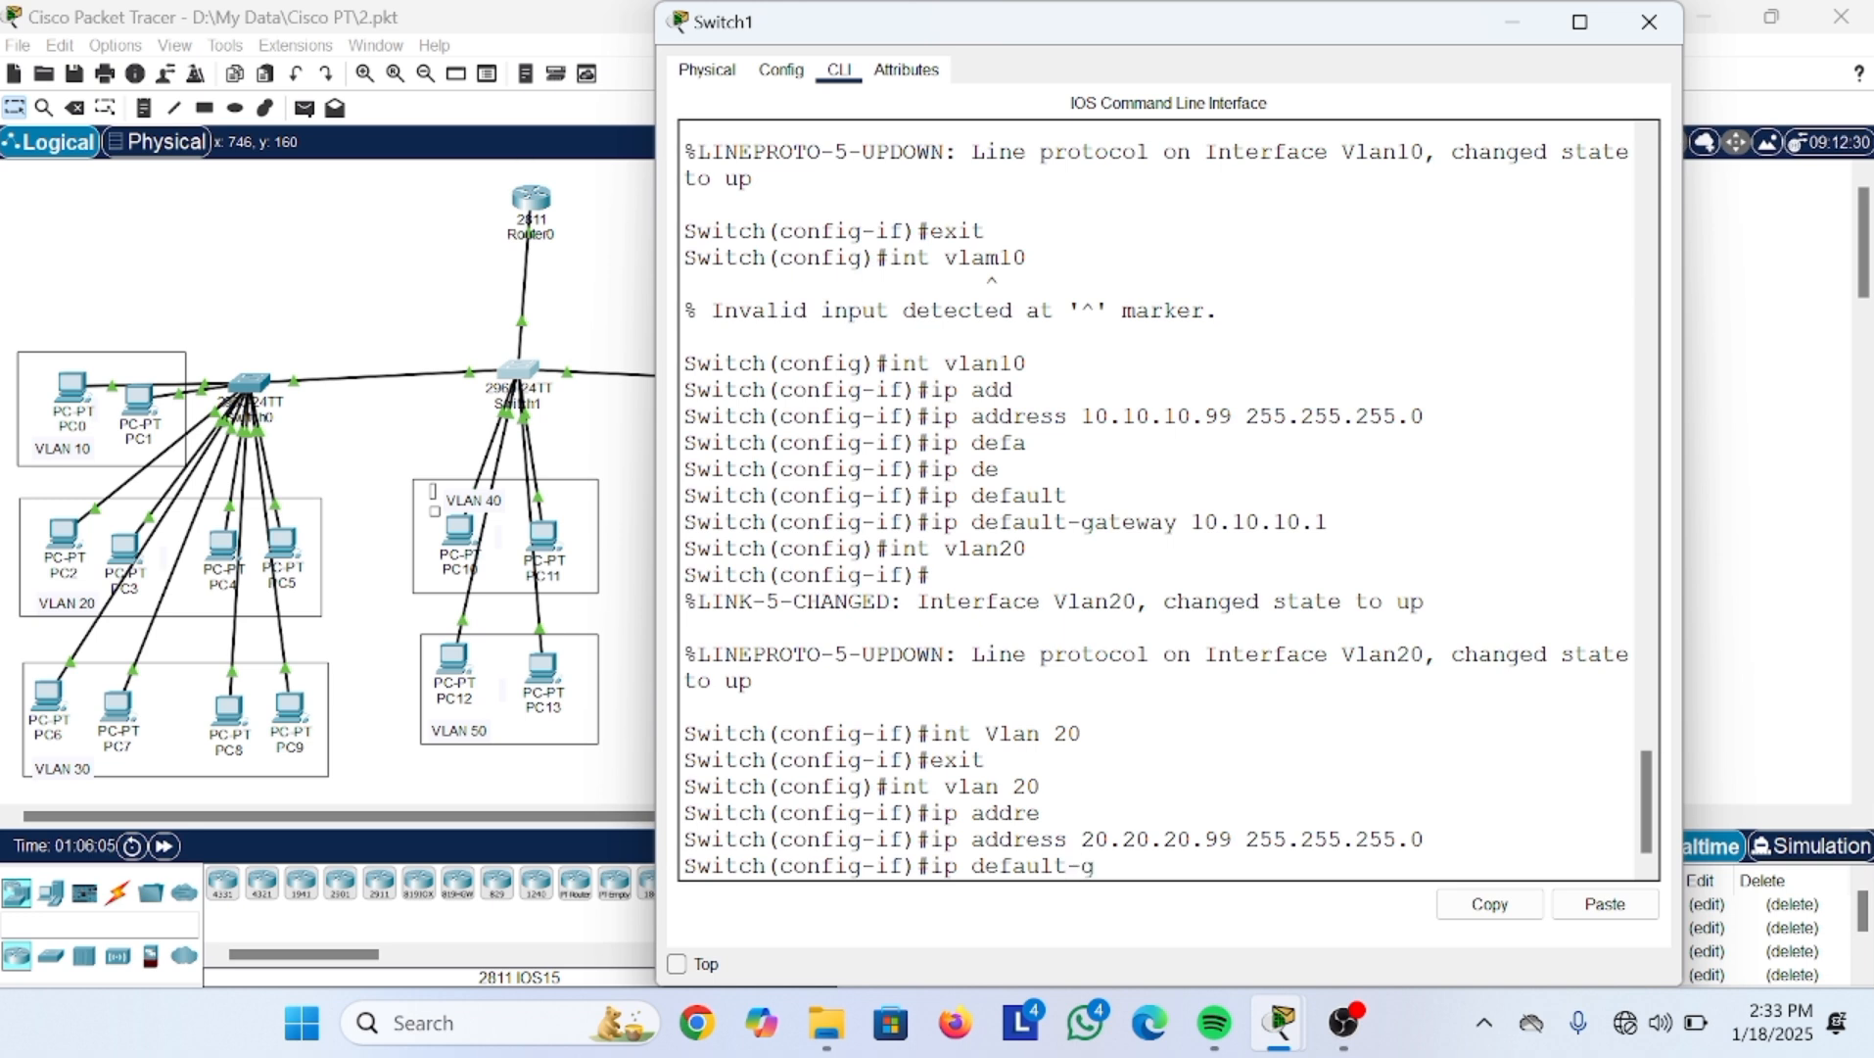
pyautogui.press('BackSpace')
pyautogui.press('BackSpace')
pyautogui.press('BackSpace')
pyautogui.write('eway 20')
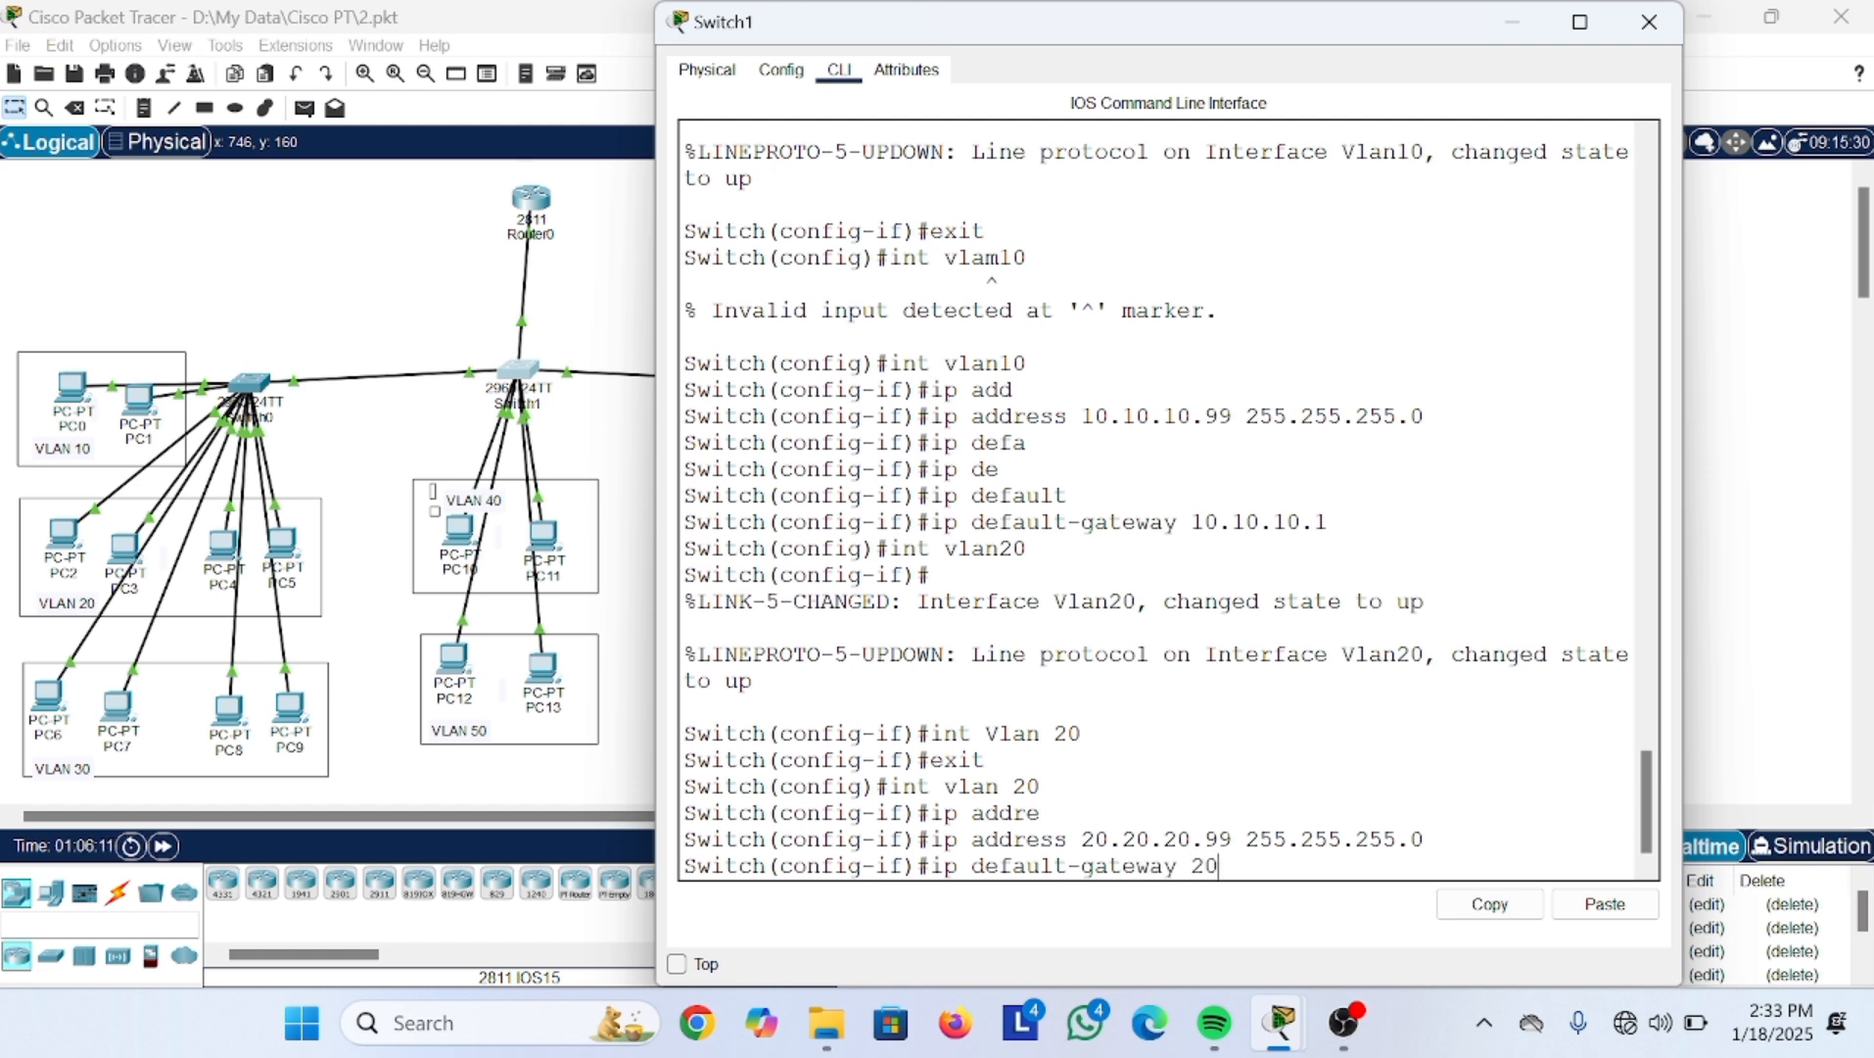
pyautogui.write('.20.20.')
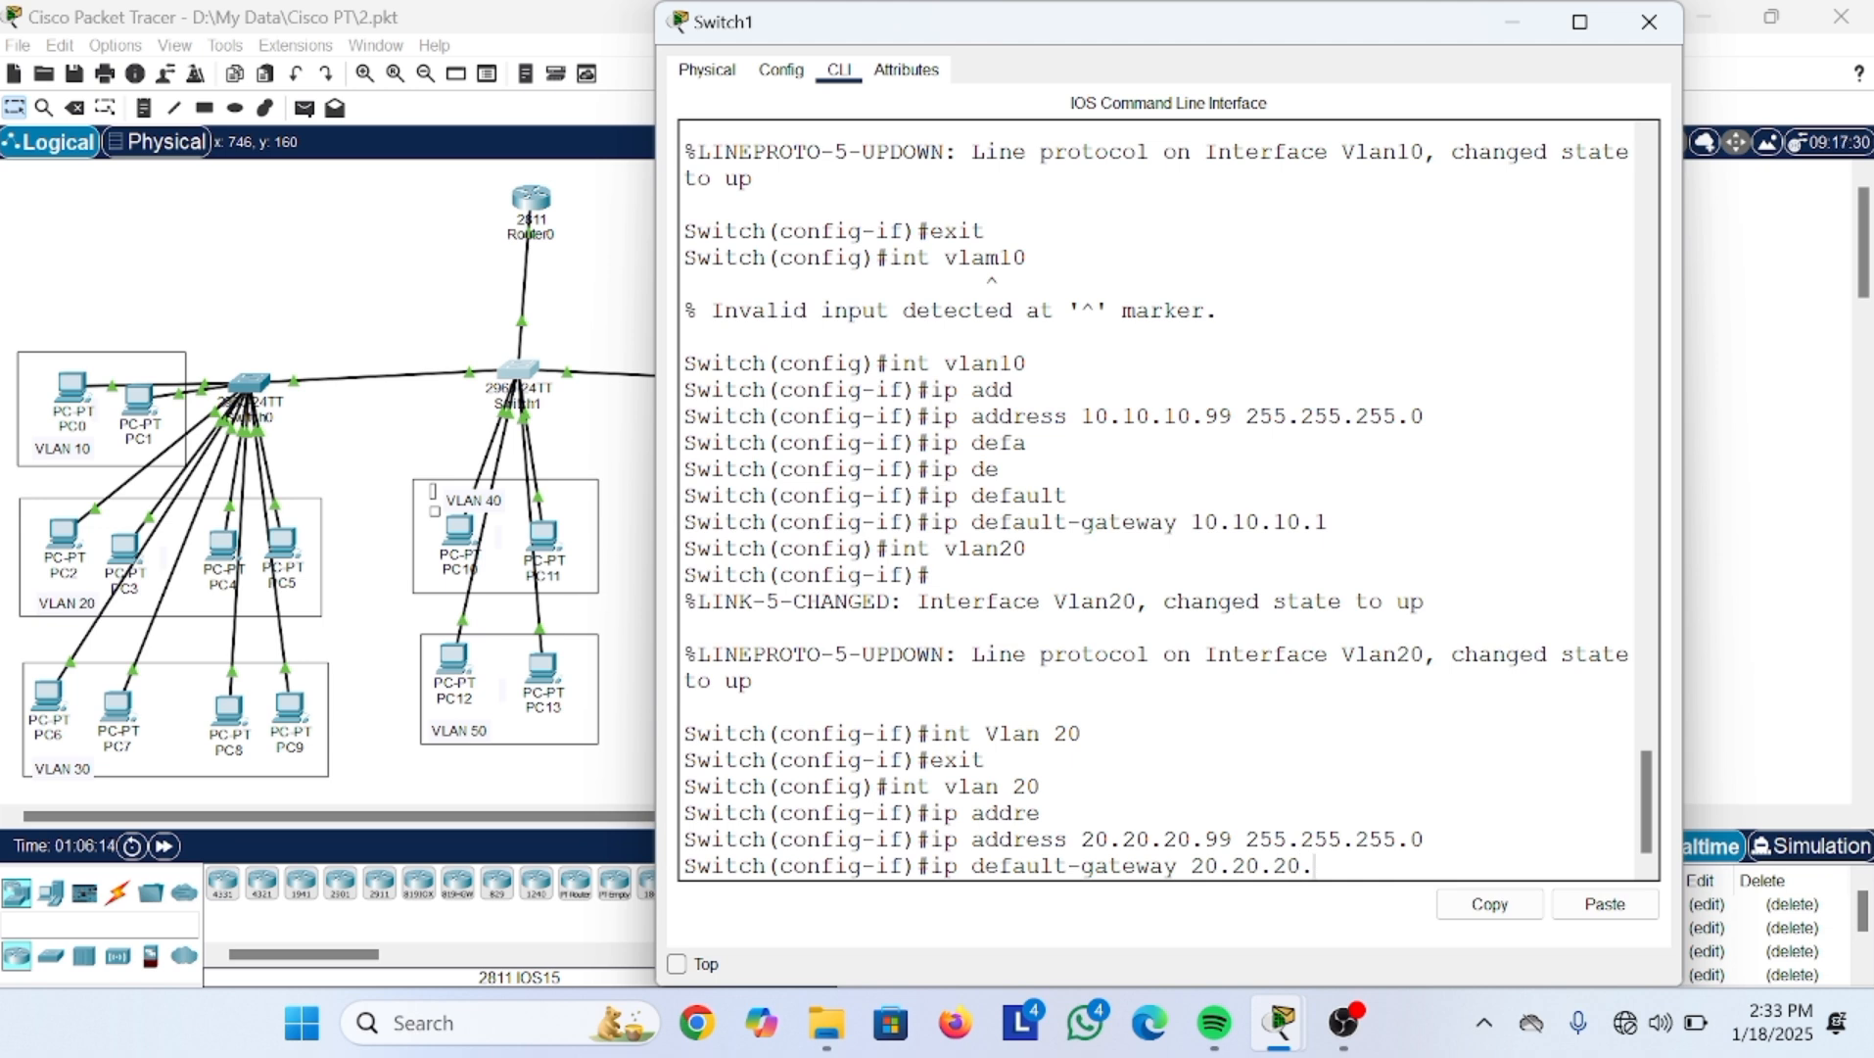
pyautogui.write('1')
pyautogui.press('Return')
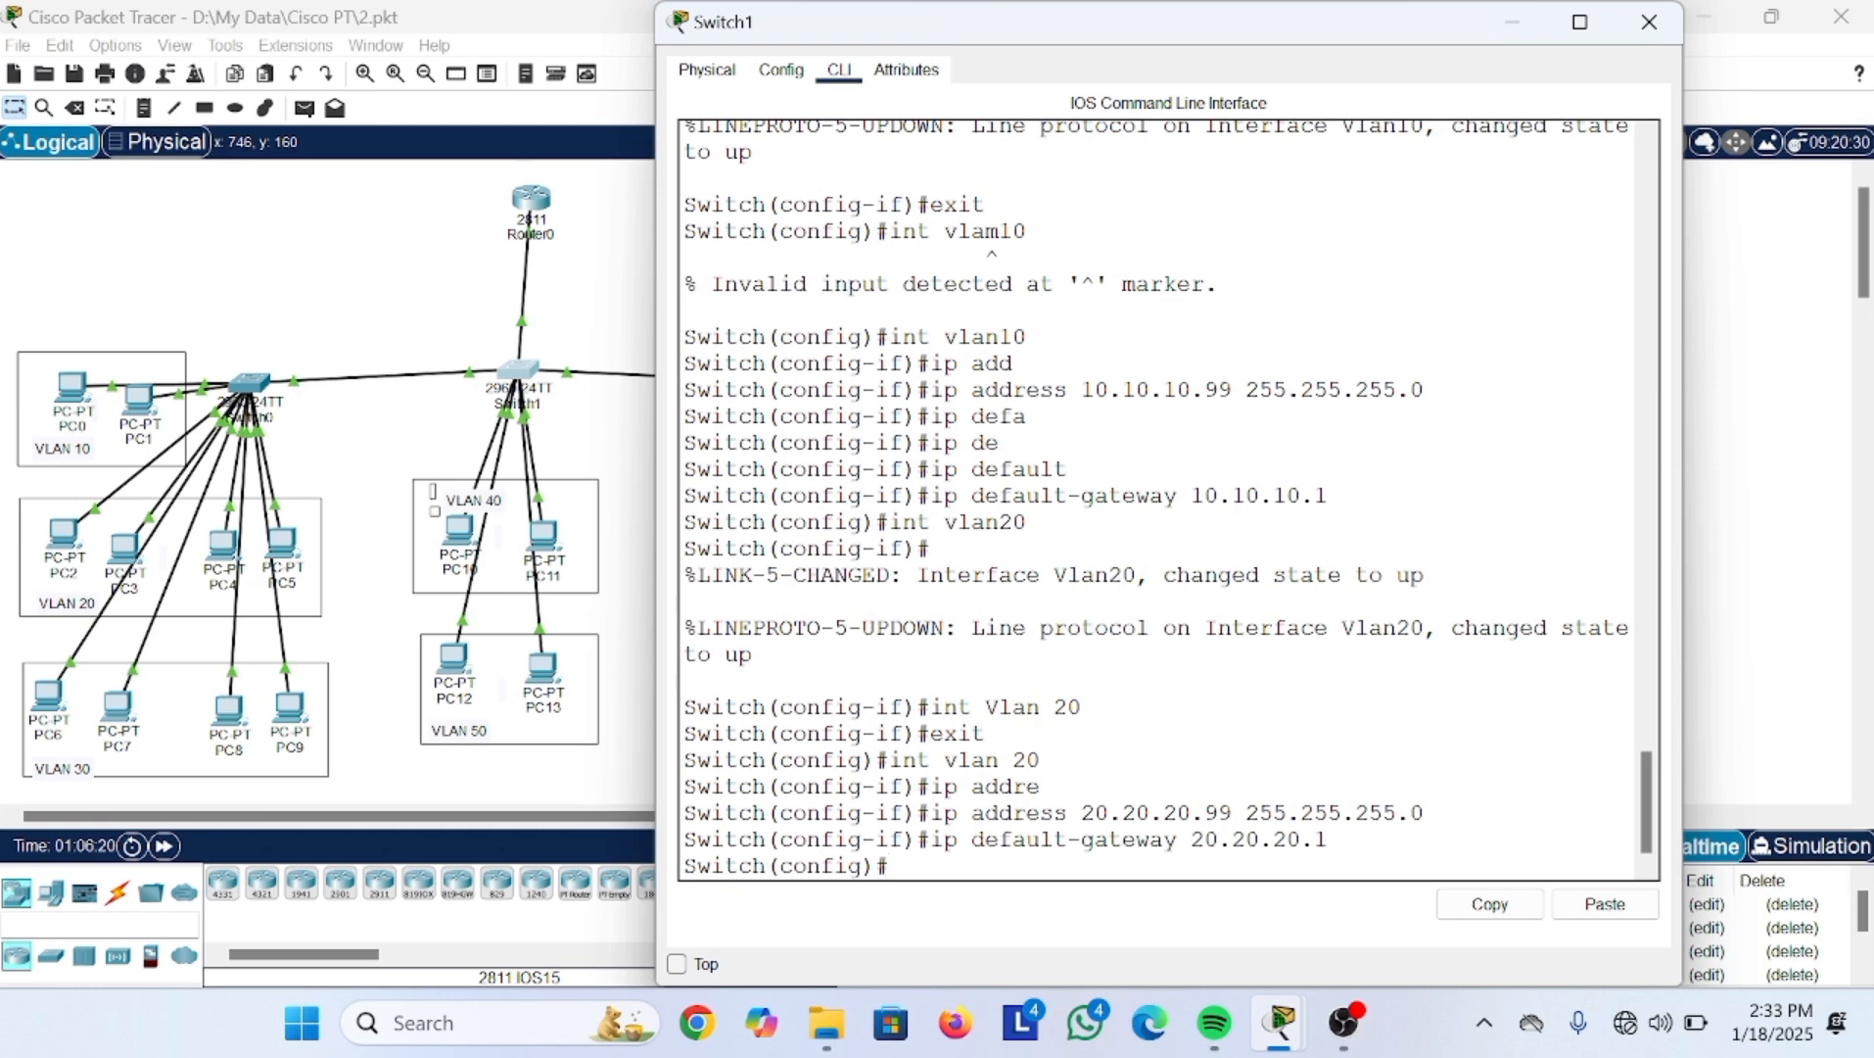
pyautogui.write('do show int brief')
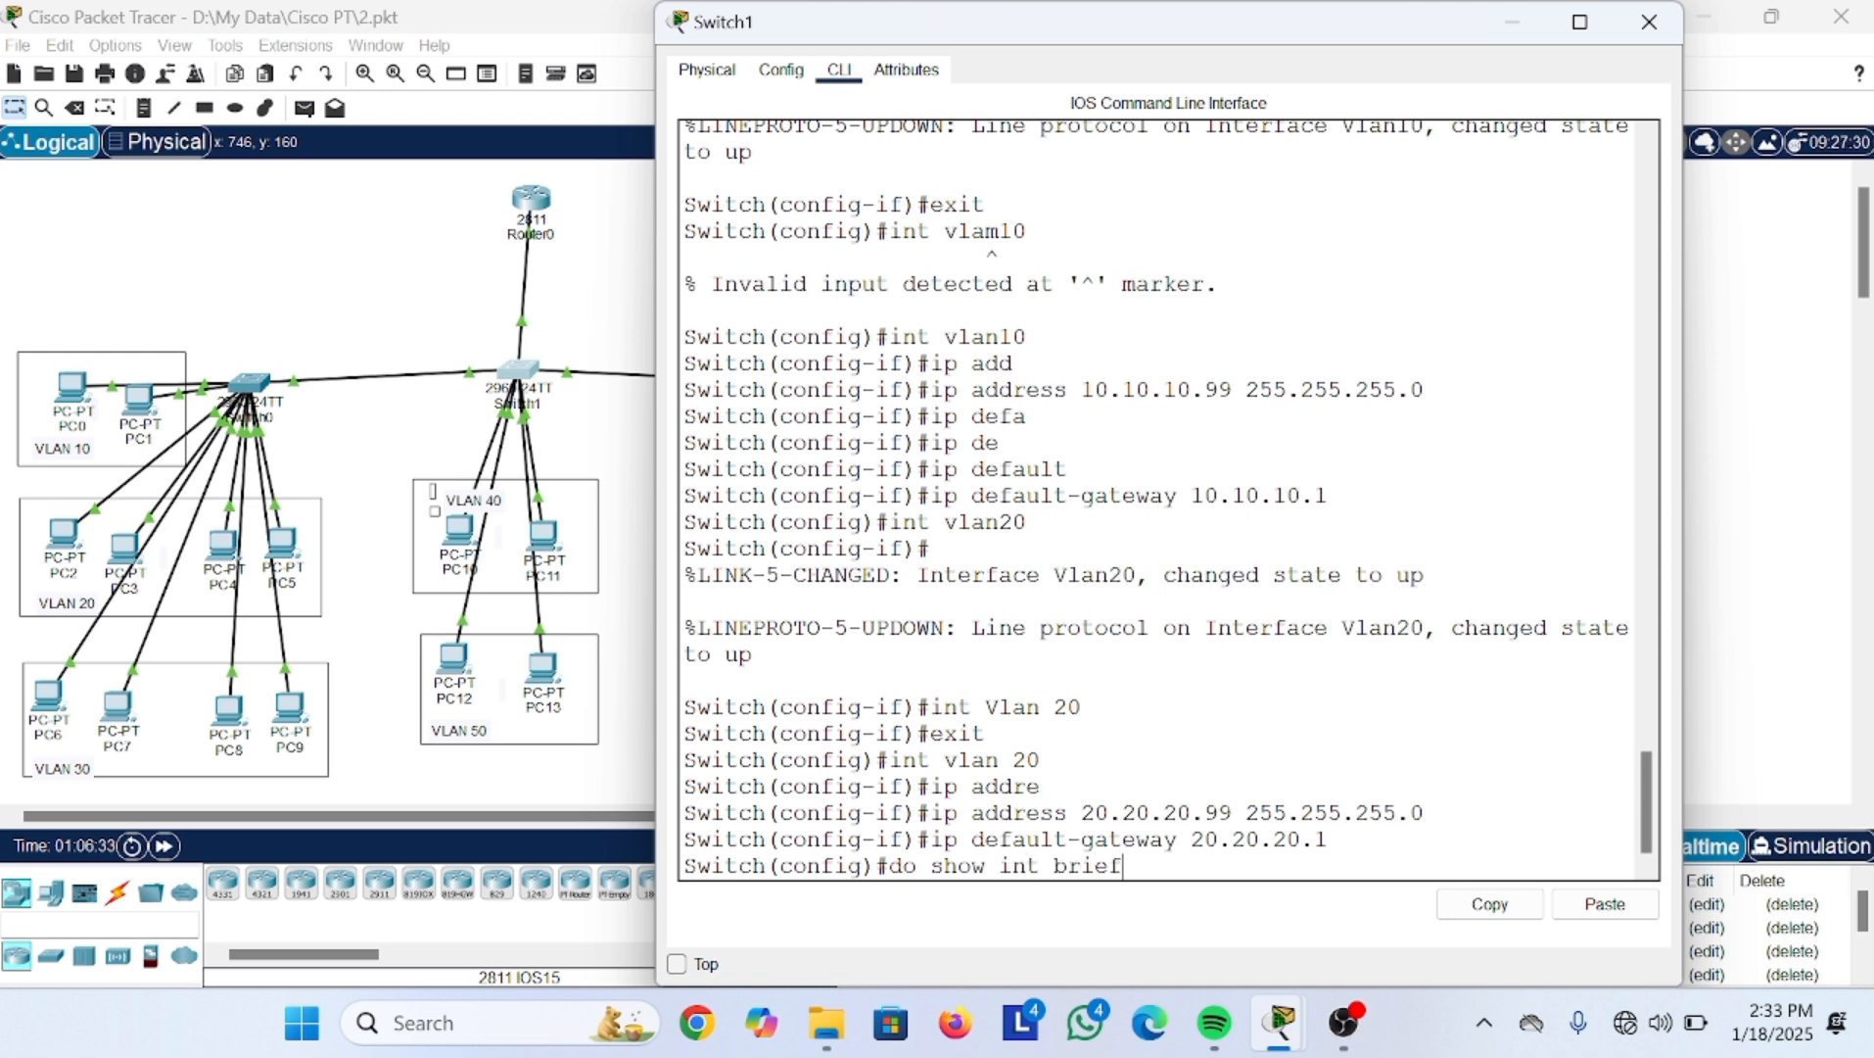
# Step: Run do show ip int brief, page through it, and highlight the Vlan10 and Vlan20 address lines
pyautogui.press('Return')
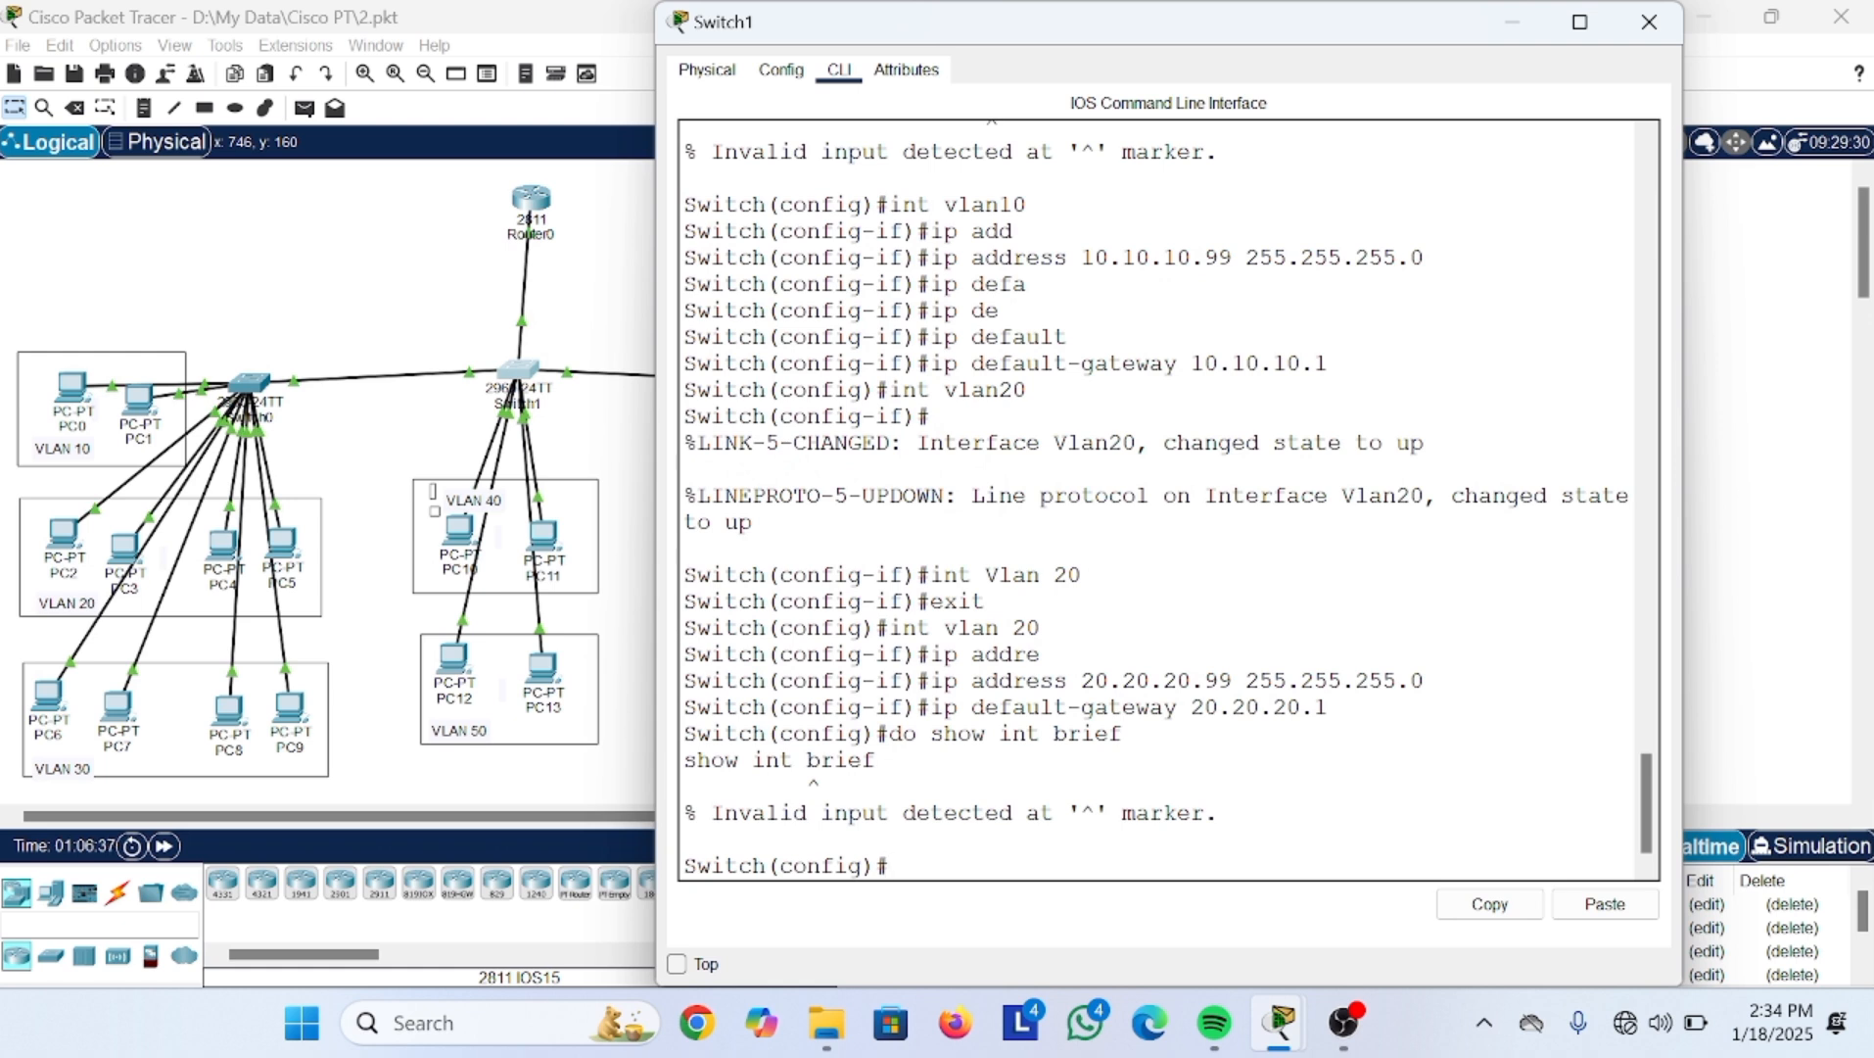
pyautogui.press('Up')
pyautogui.press('Left')
pyautogui.press('Left')
pyautogui.press('Left')
pyautogui.press('Left')
pyautogui.press('Left')
pyautogui.press('Left')
pyautogui.press('Left')
pyautogui.press('Left')
pyautogui.press('Left')
pyautogui.write('ip')
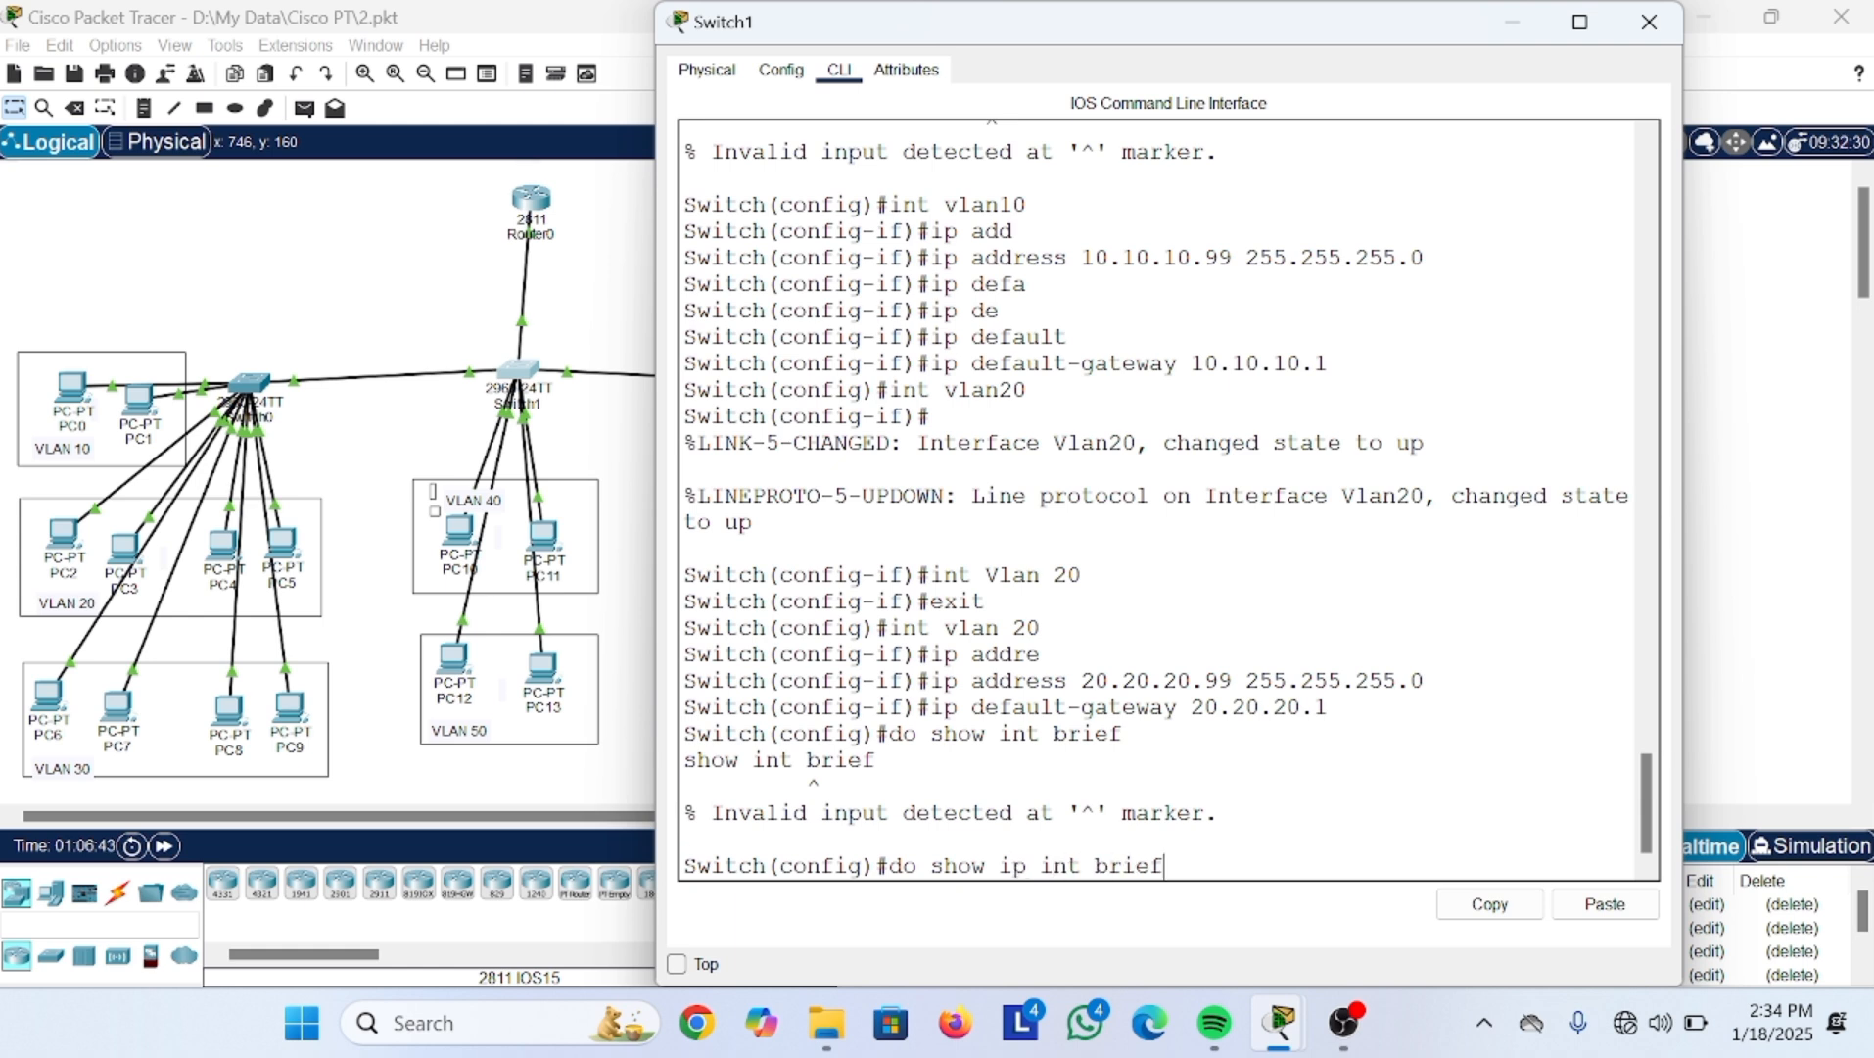
pyautogui.press('Return')
pyautogui.press('space')
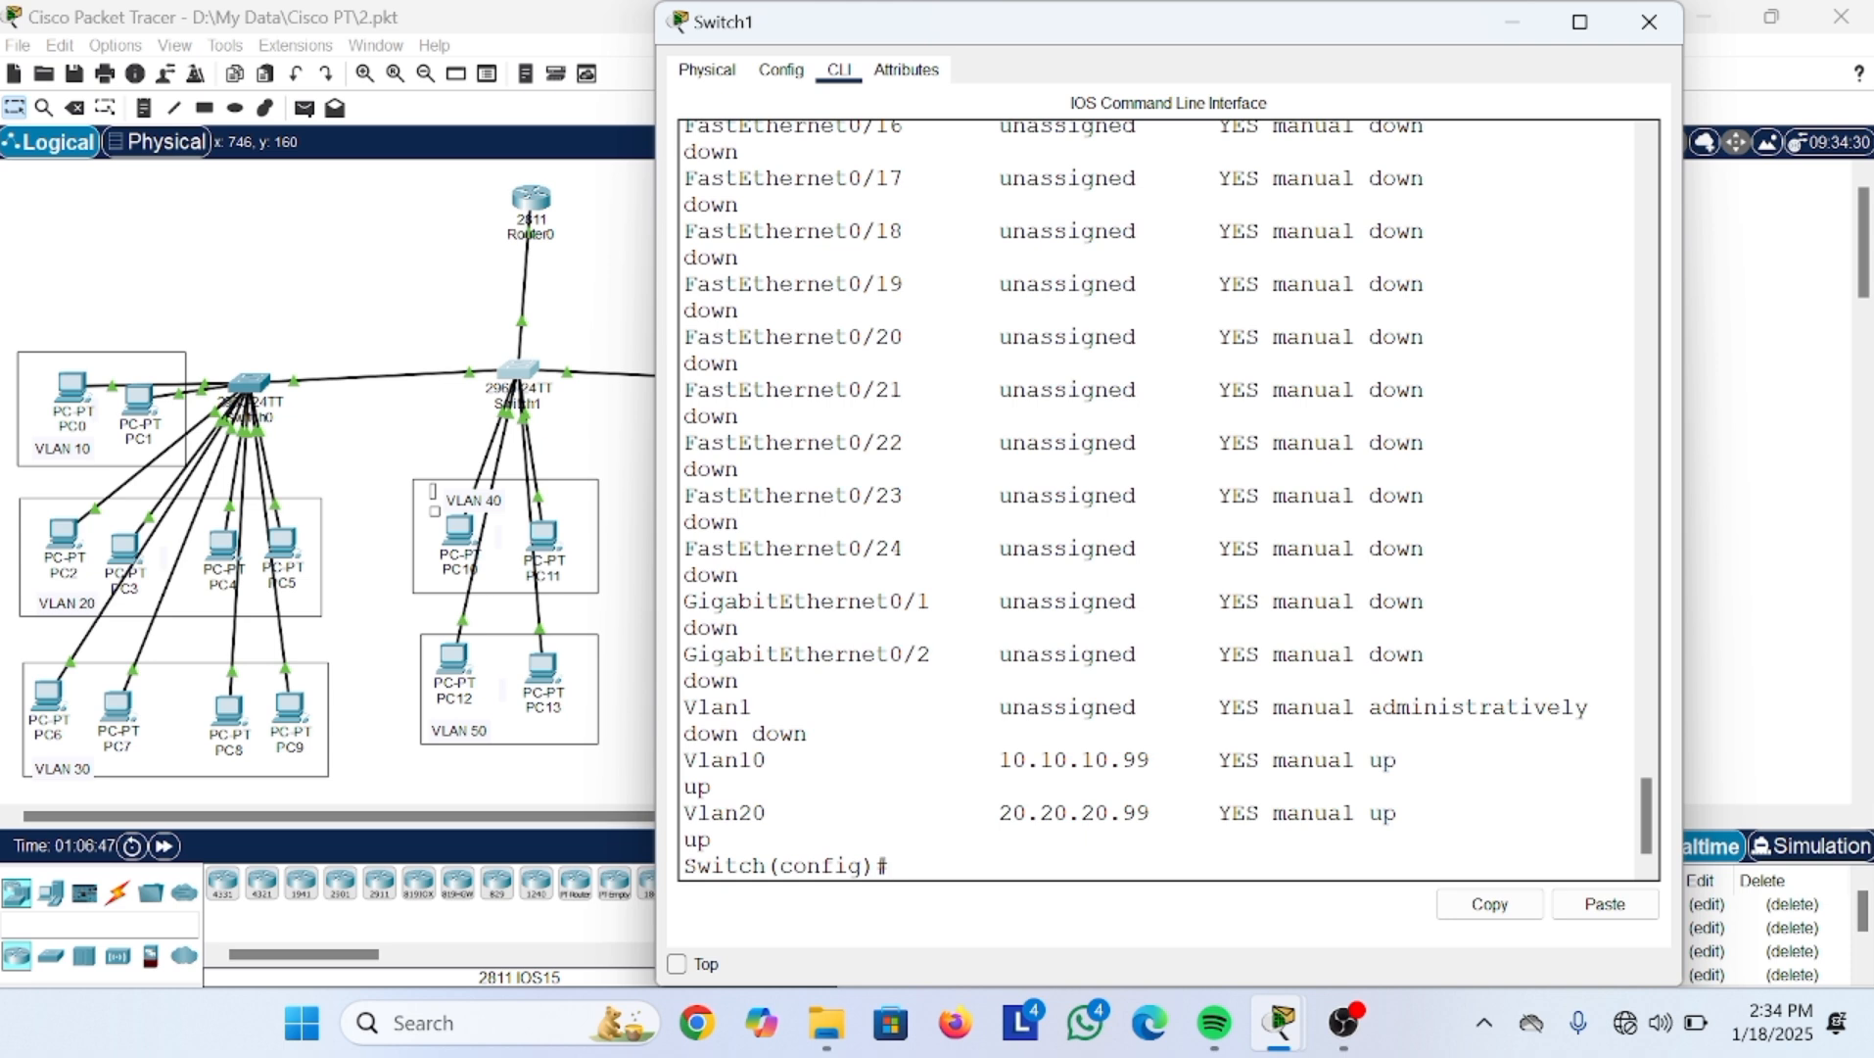
pyautogui.moveTo(683, 760); pyautogui.dragTo(793, 812)
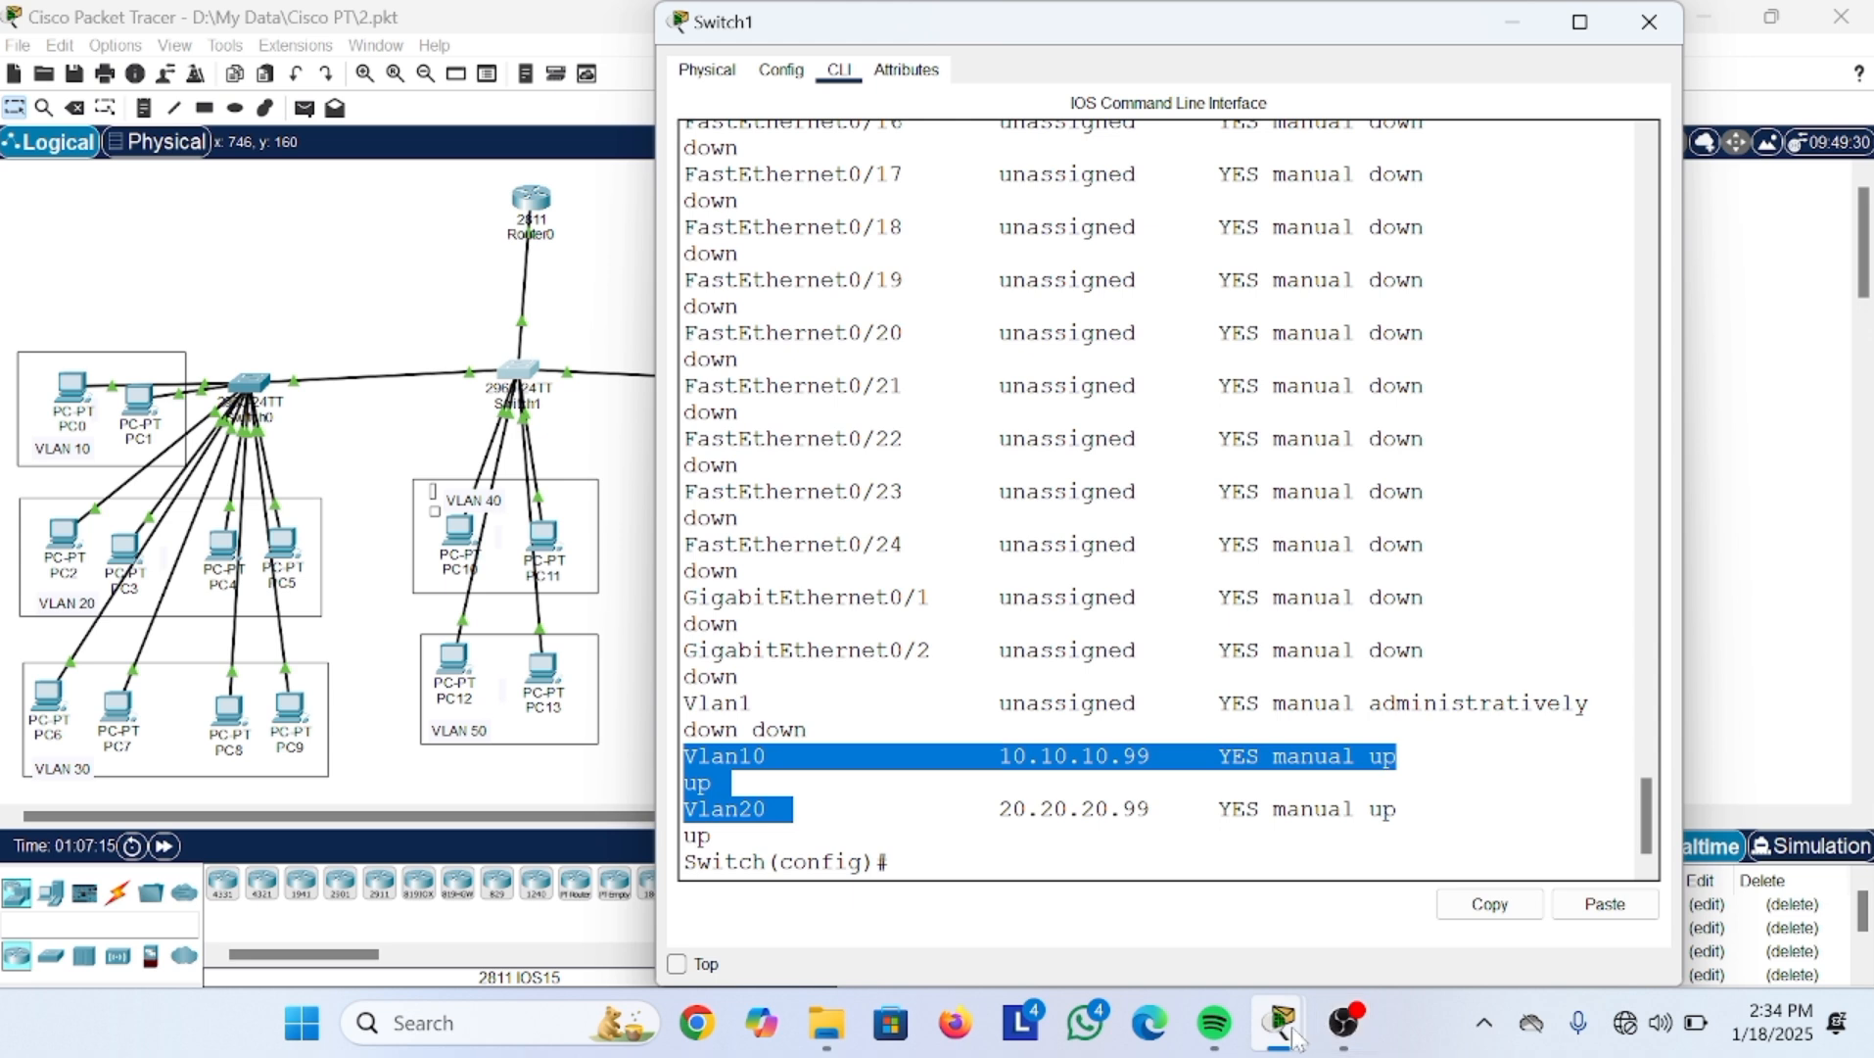
pyautogui.moveTo(1348, 1034)
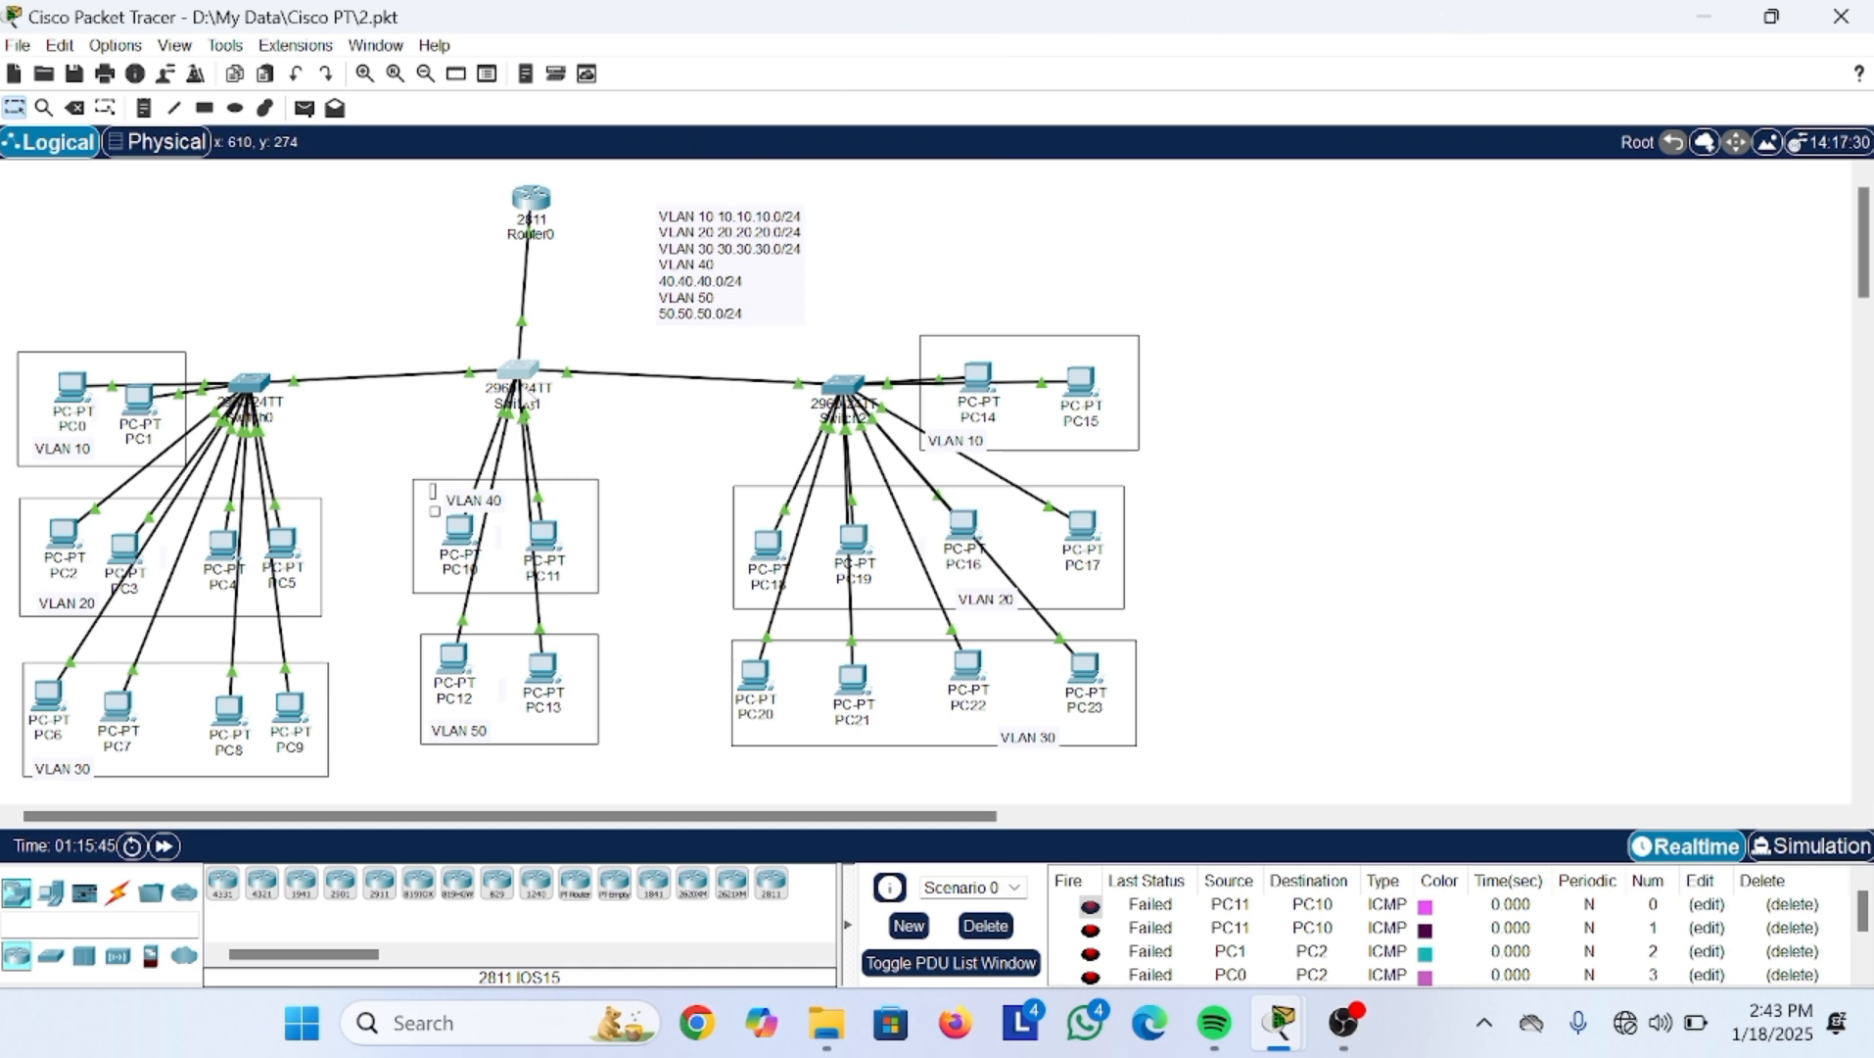
# Step: Reopen Switch1's CLI and attempt crypto key generate rsa
pyautogui.click(521, 370)
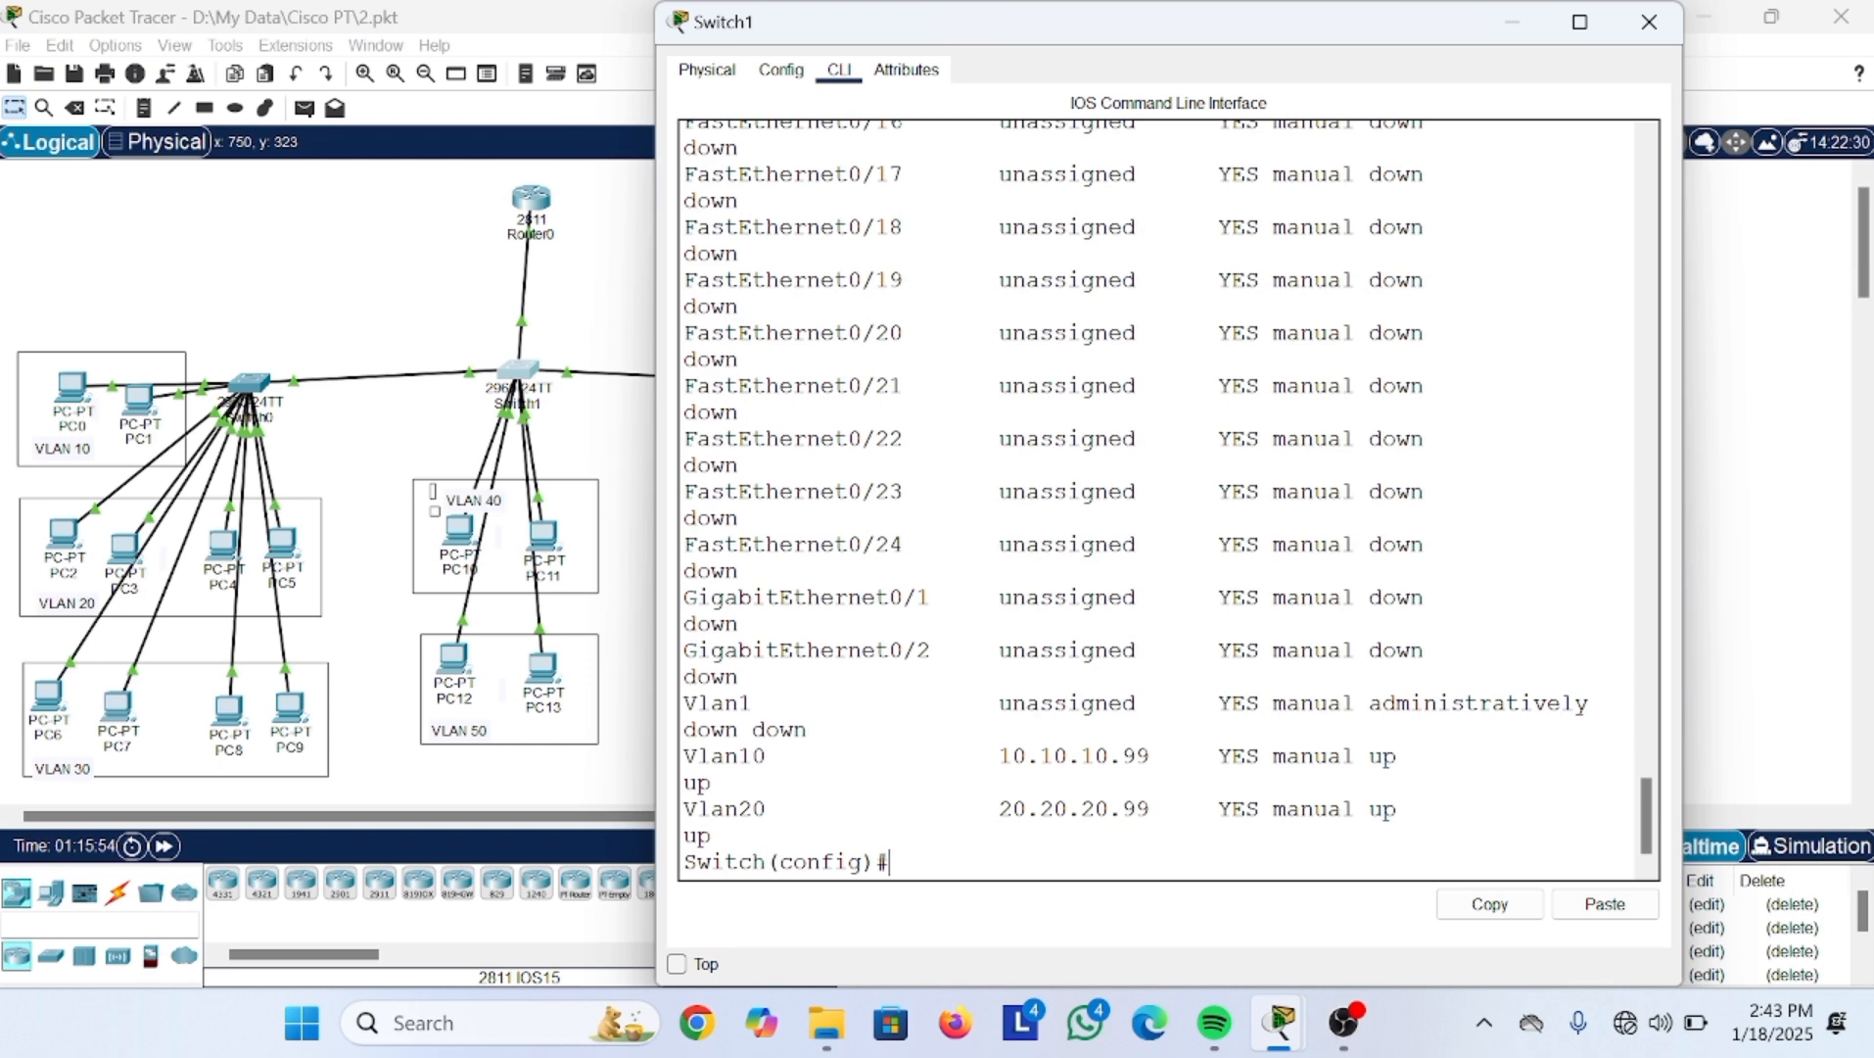
pyautogui.write('cry')
pyautogui.press('Tab')
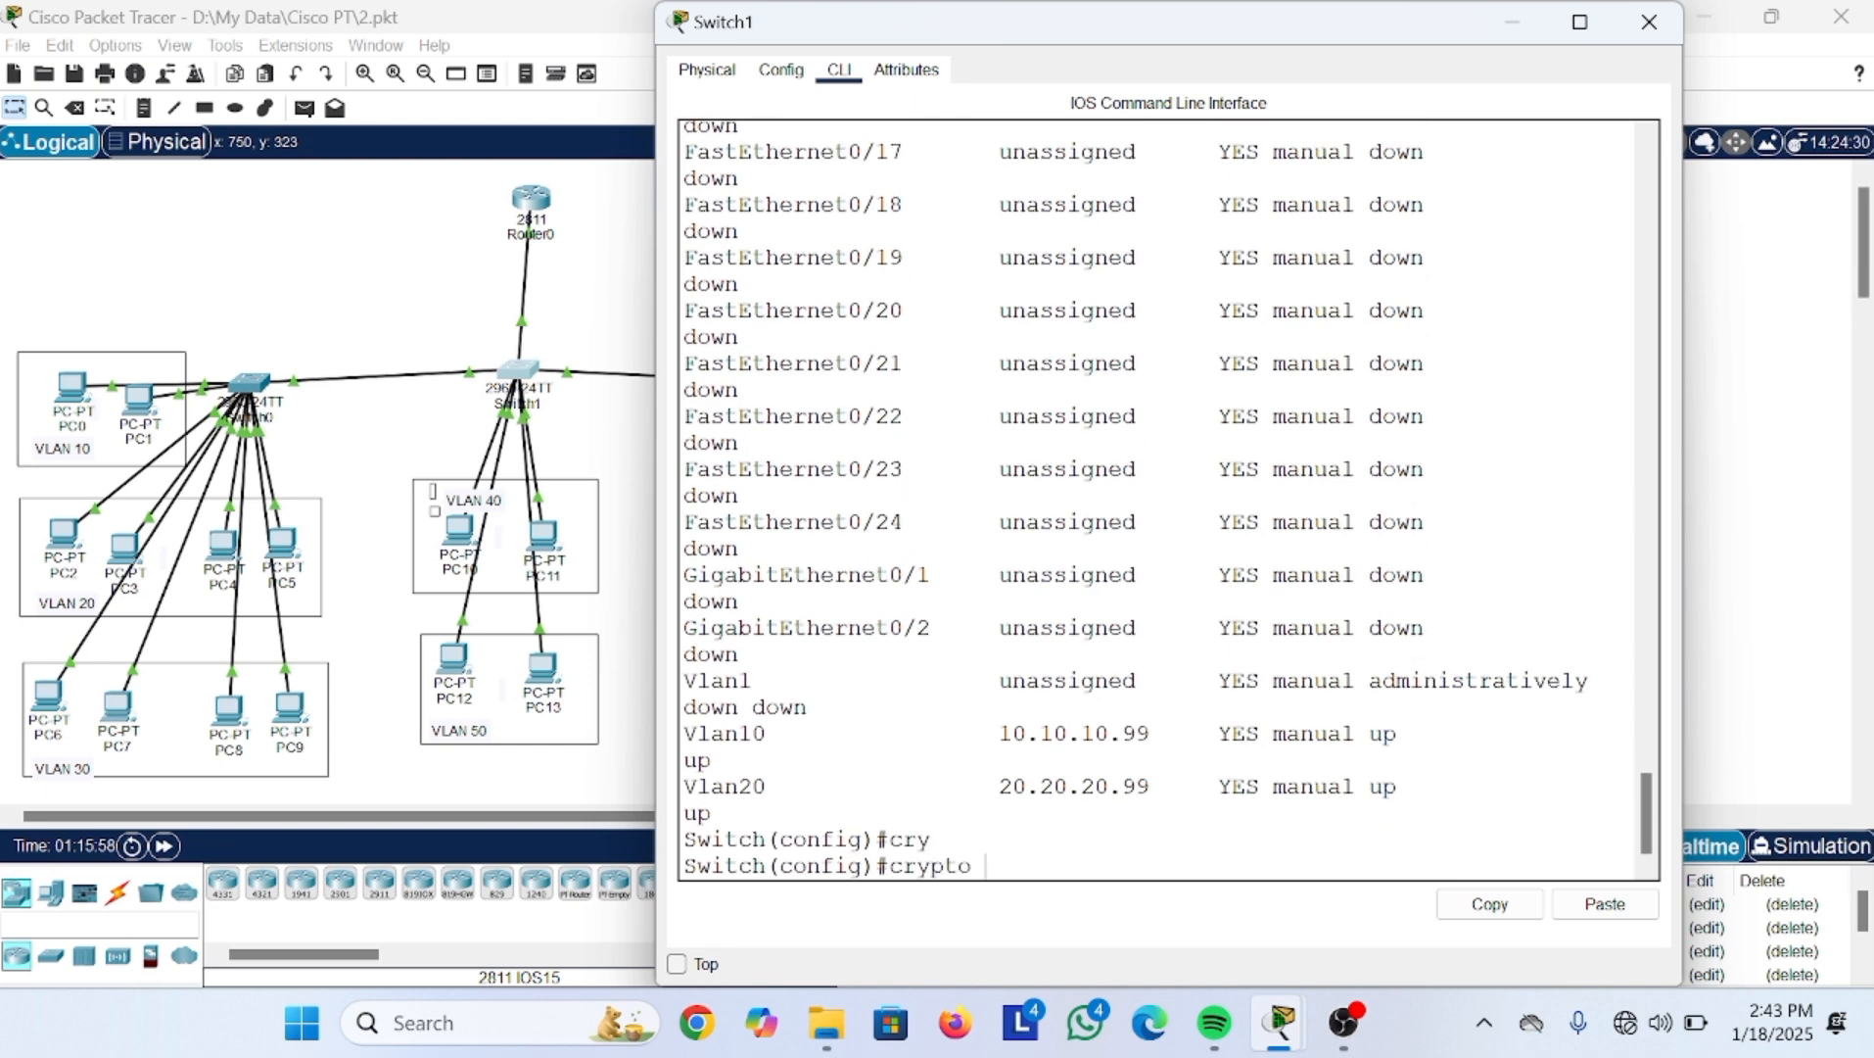
pyautogui.write('key gene')
pyautogui.press('Tab')
pyautogui.write('rsa')
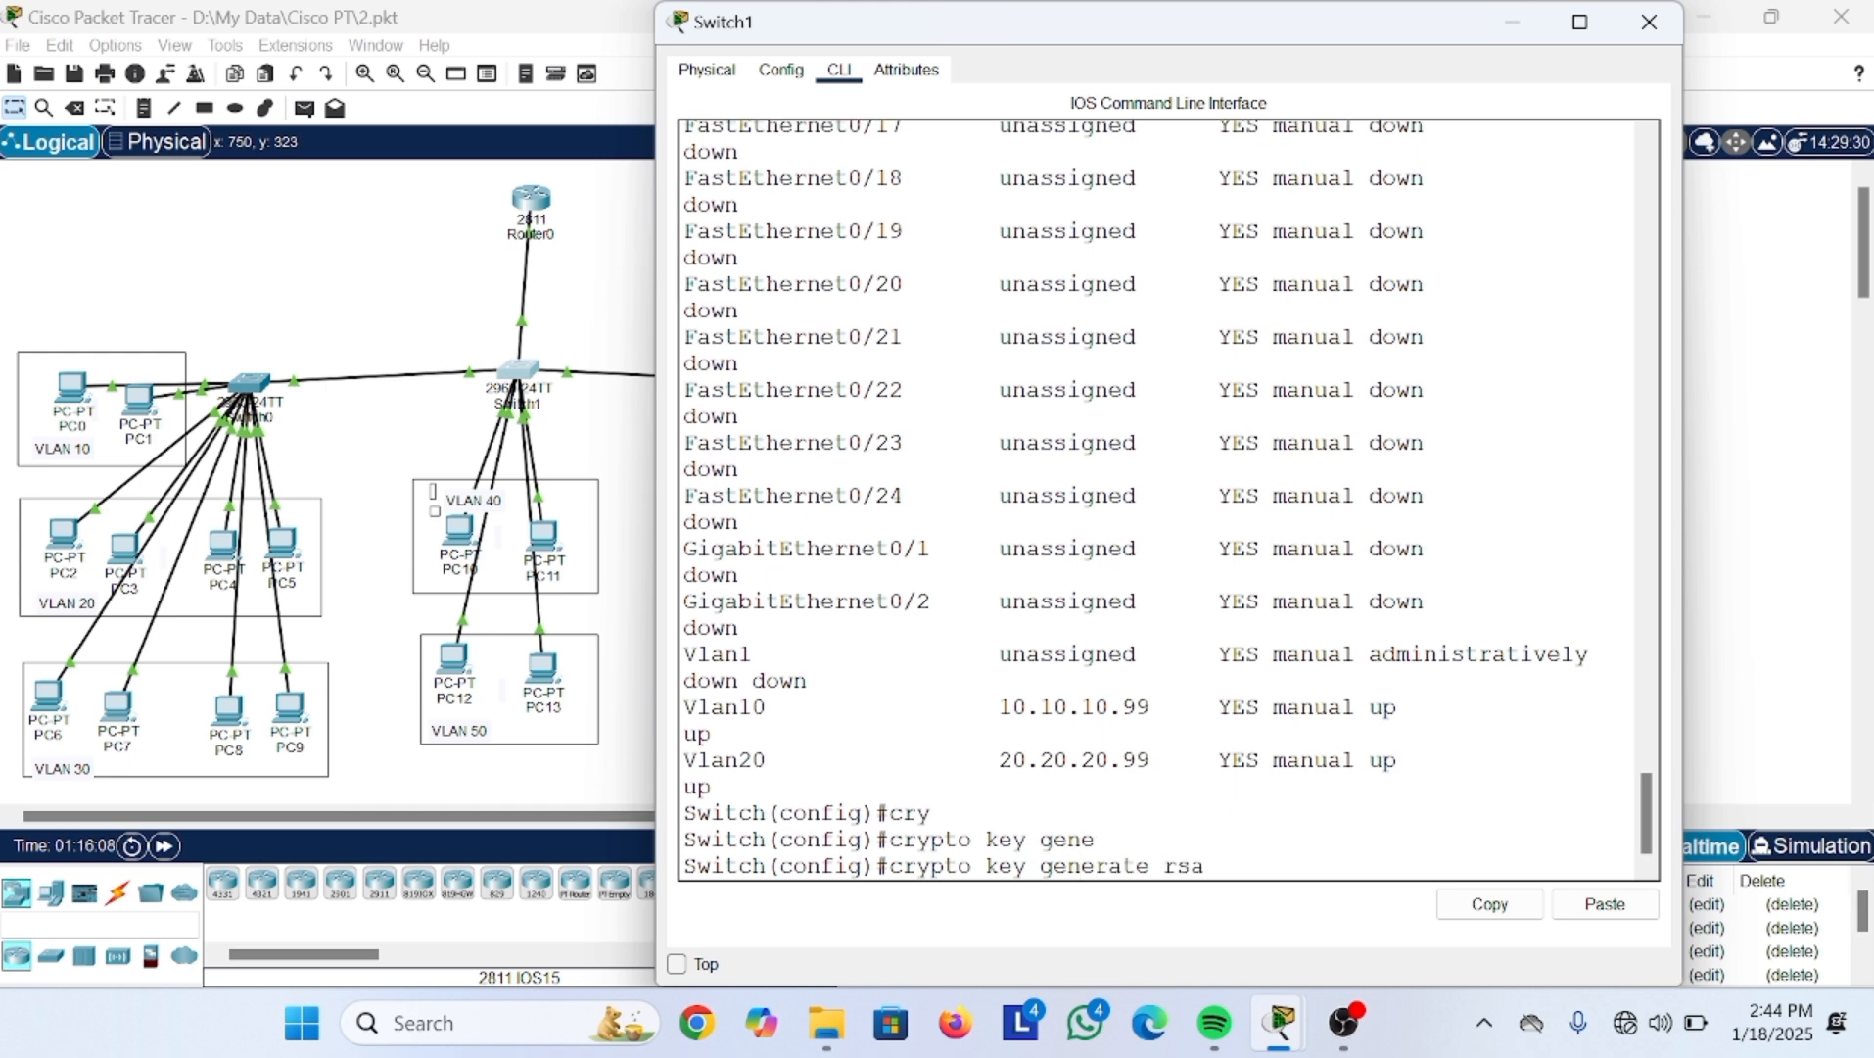
pyautogui.press('Return')
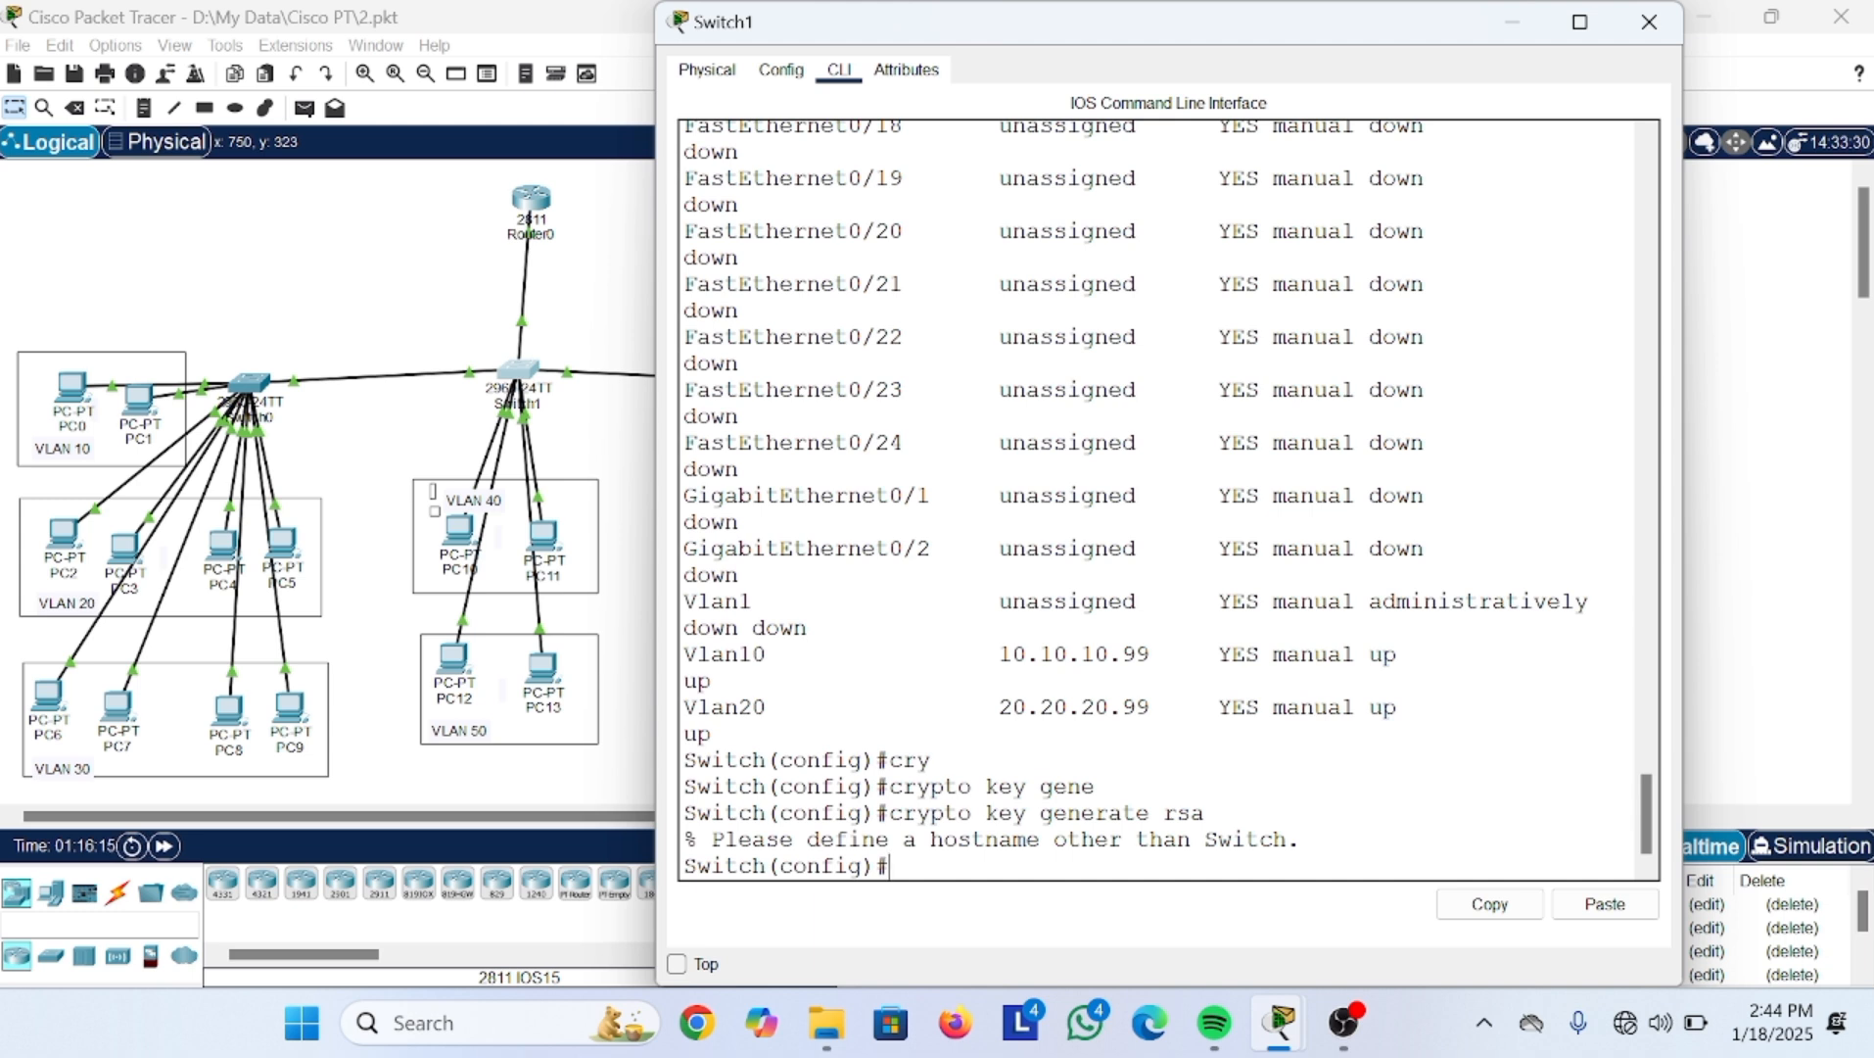
# Step: Set the switch hostname to SW-sekolahan
pyautogui.write('host')
pyautogui.write('nmae')
pyautogui.press('BackSpace')
pyautogui.press('BackSpace')
pyautogui.press('BackSpace')
pyautogui.press('BackSpace')
pyautogui.press('Tab')
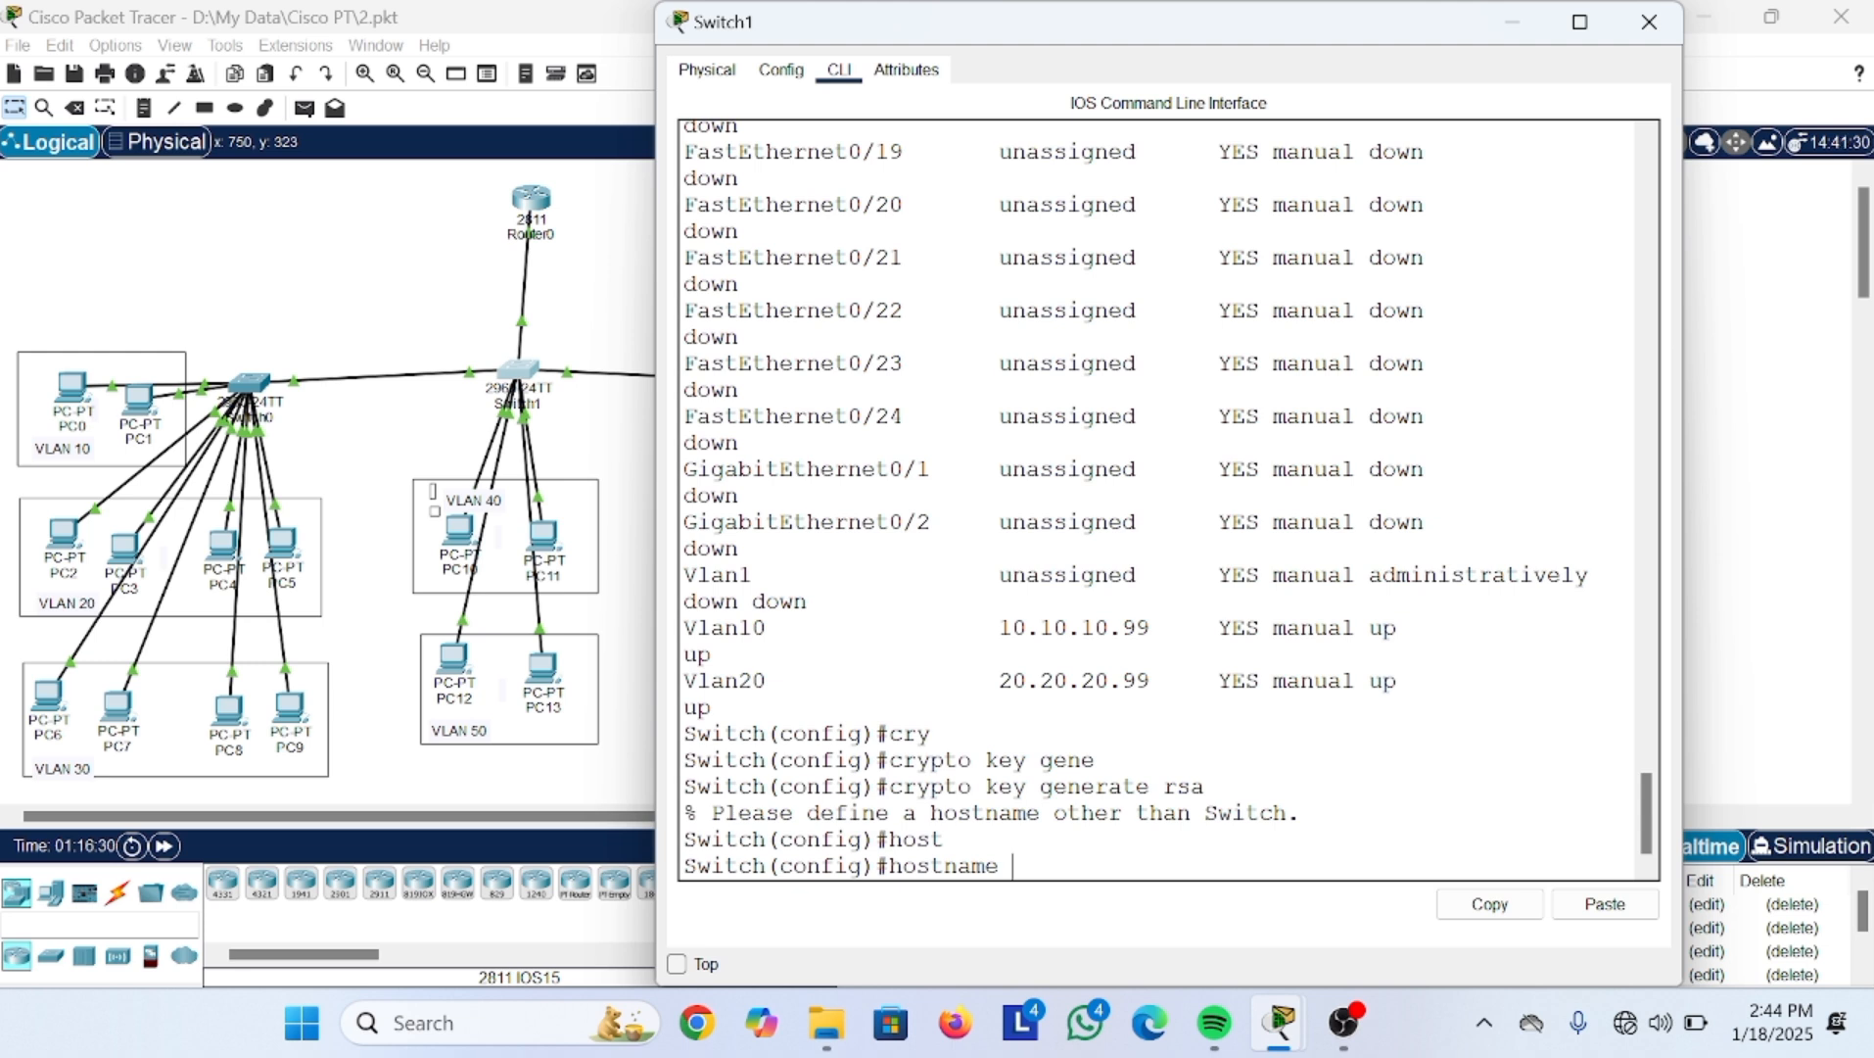
pyautogui.write('SW-sekolaham')
pyautogui.press('BackSpace')
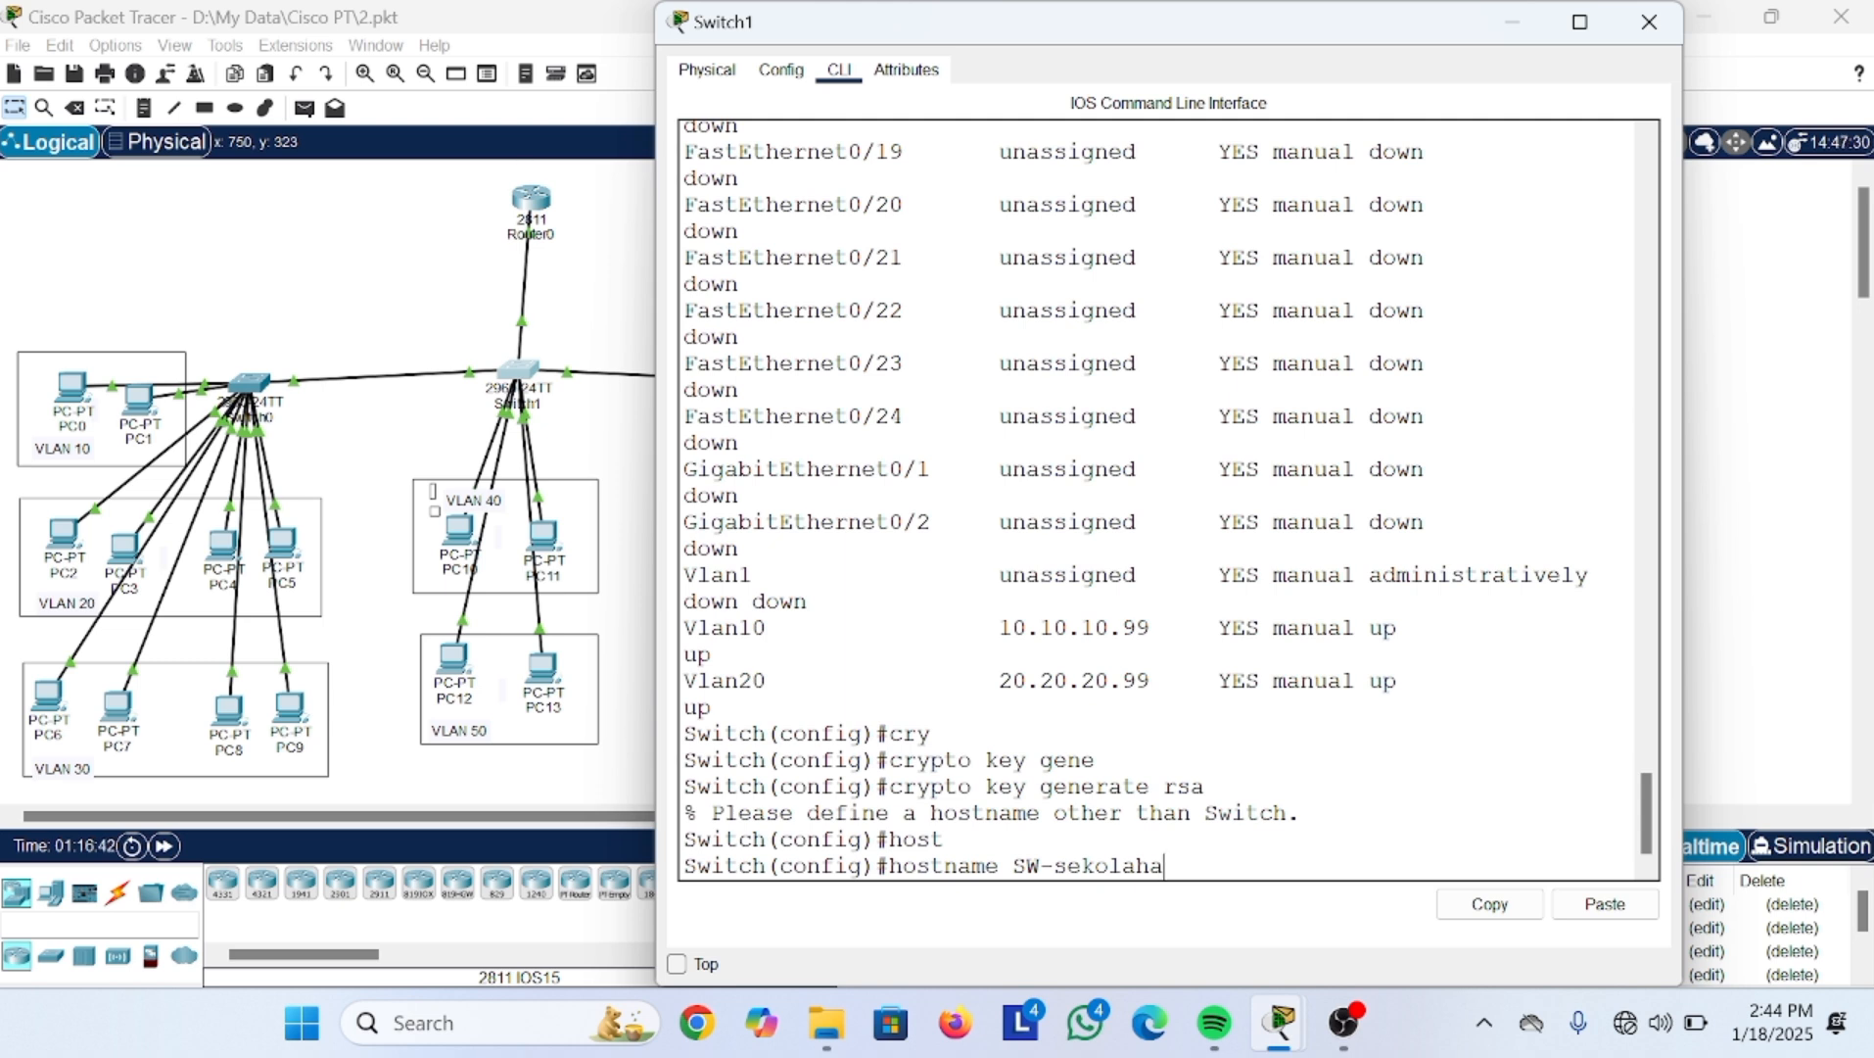
pyautogui.write('n')
pyautogui.press('Return')
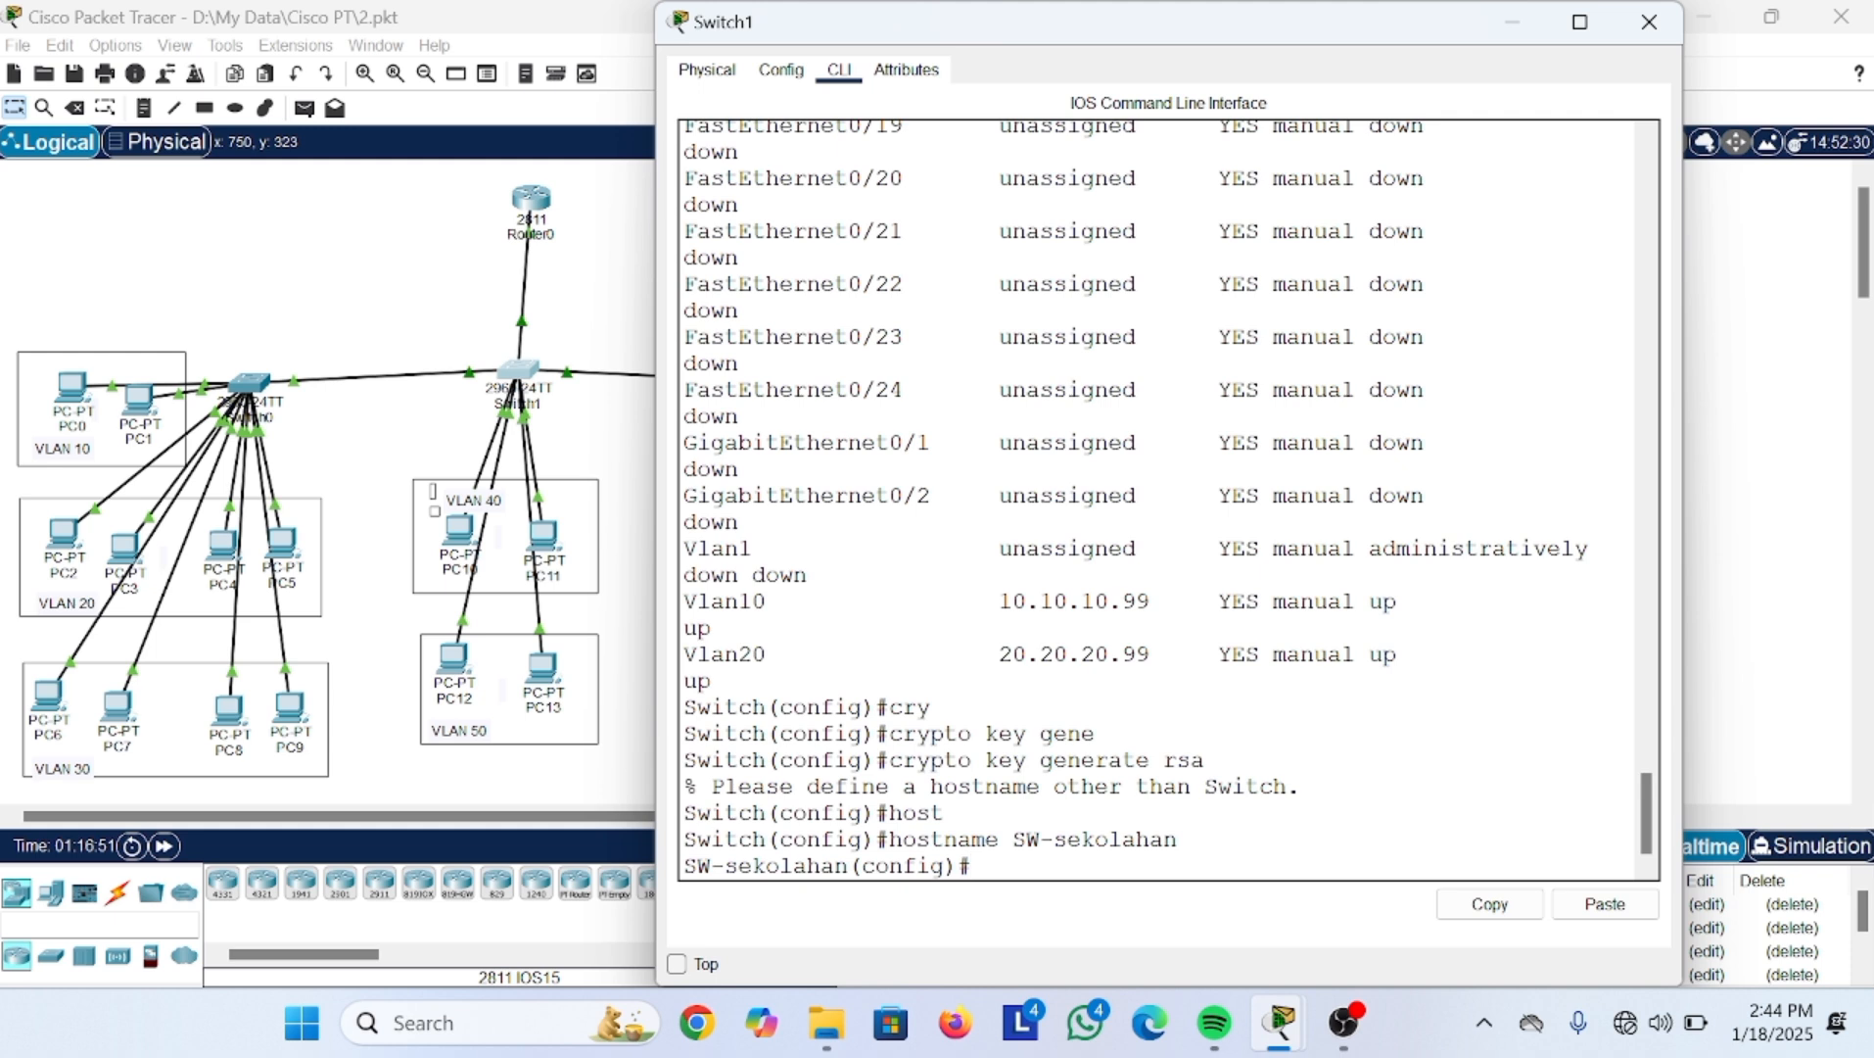
# Step: Set ip domain-name SW-sekolaham.id.com and generate RSA keys with a 1024-bit modulus
pyautogui.write('ip domain-name')
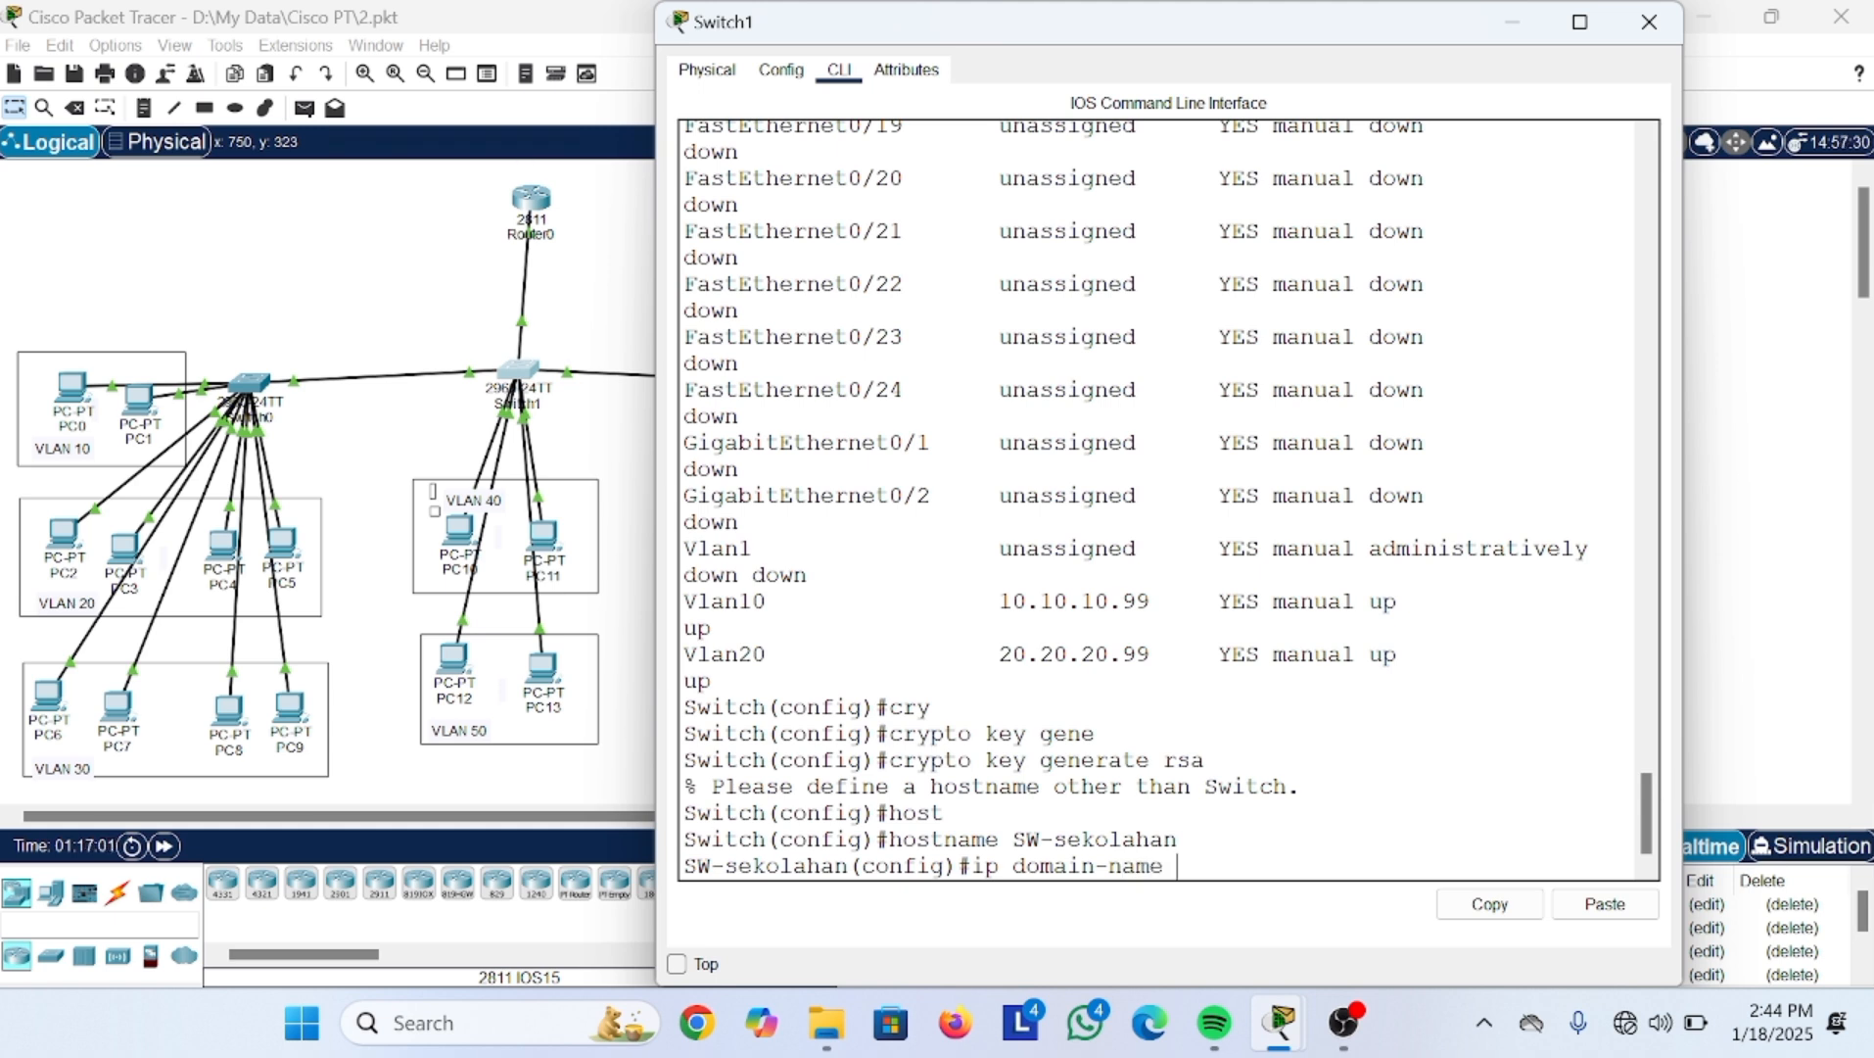
pyautogui.write(' SW-sekolaham.id')
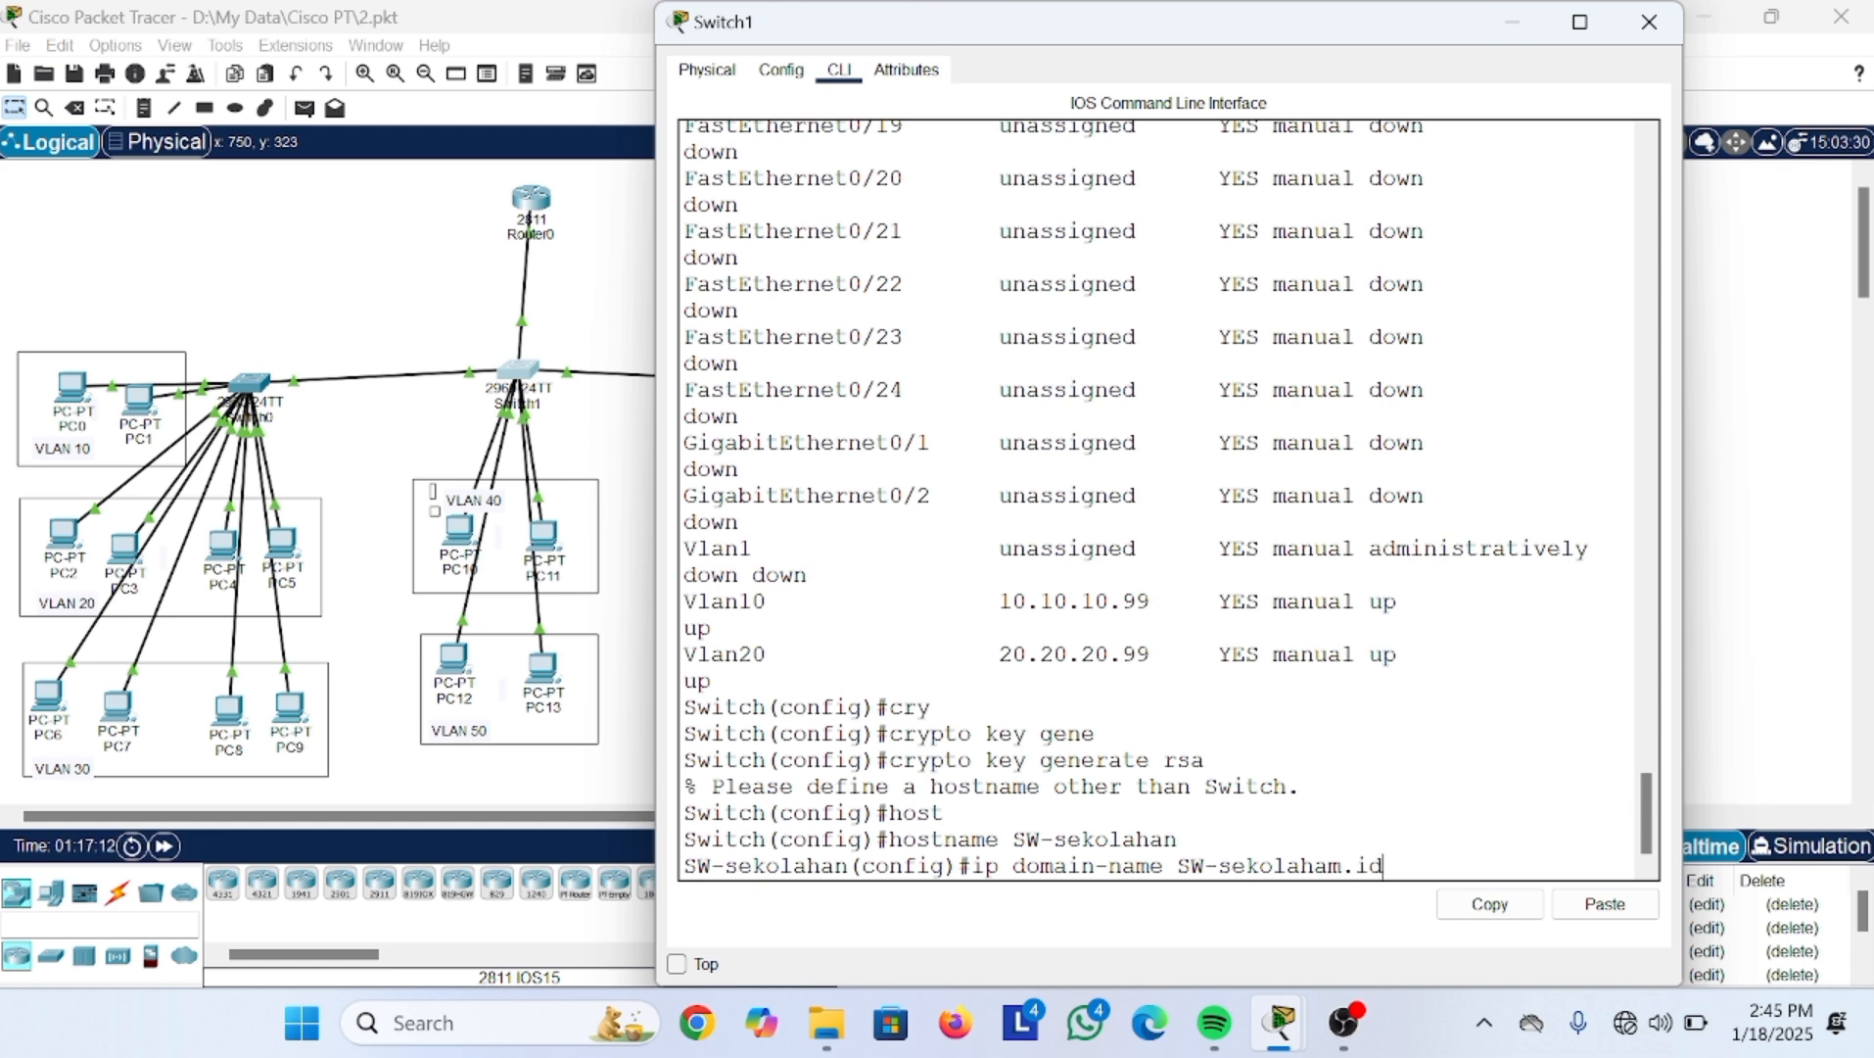
pyautogui.write('.com')
pyautogui.press('Return')
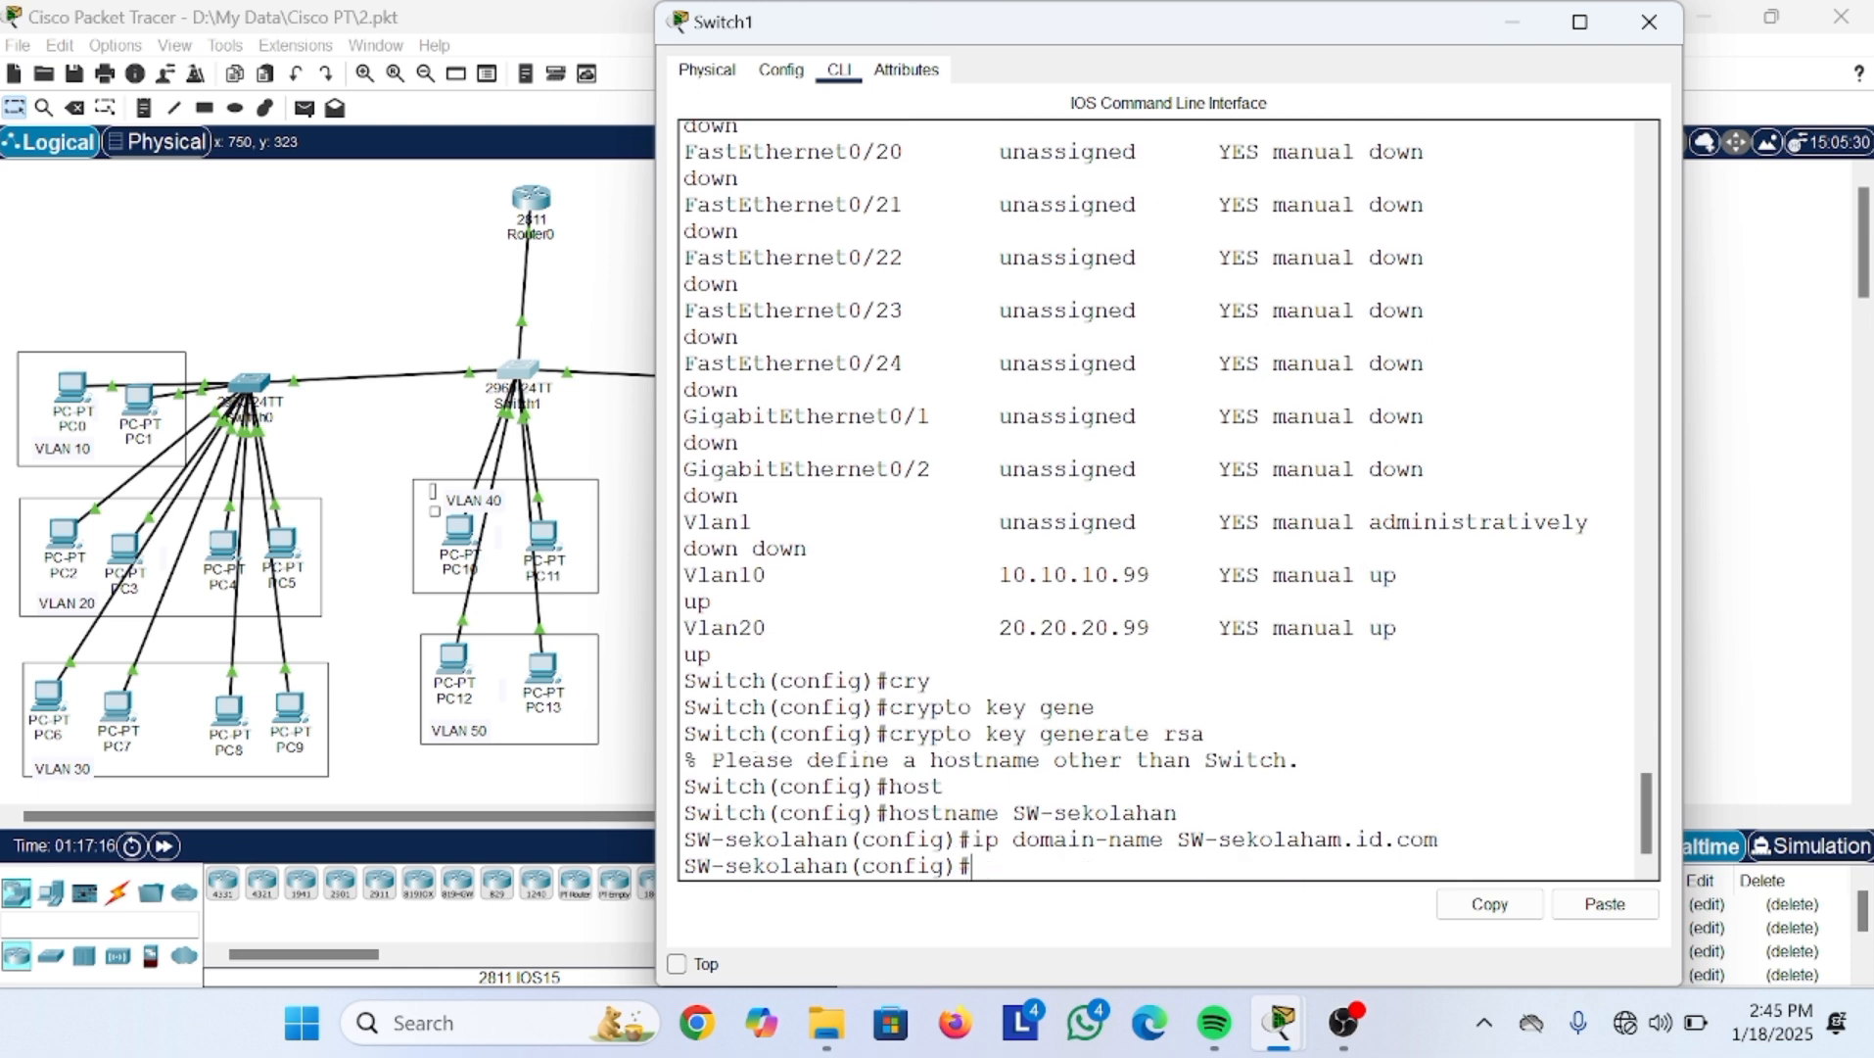
pyautogui.press('Up')
pyautogui.press('Up')
pyautogui.press('Up')
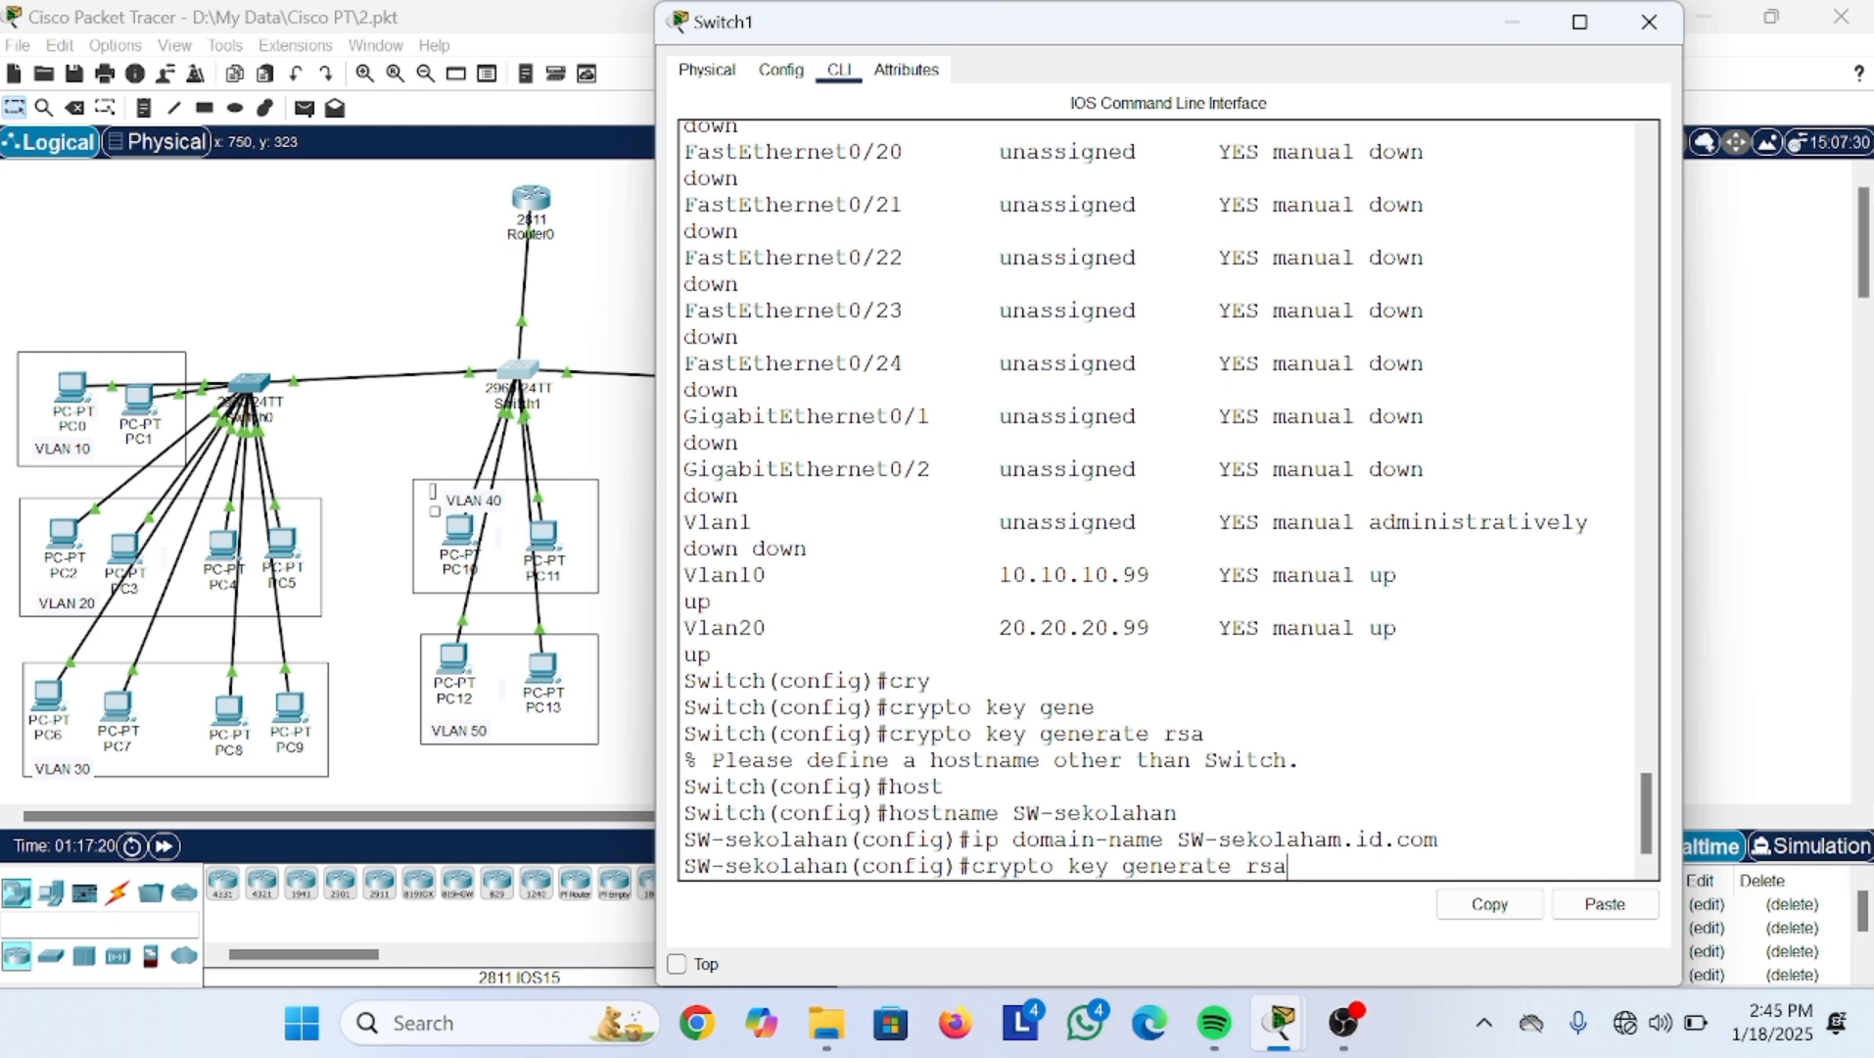
pyautogui.press('Return')
pyautogui.write('1024')
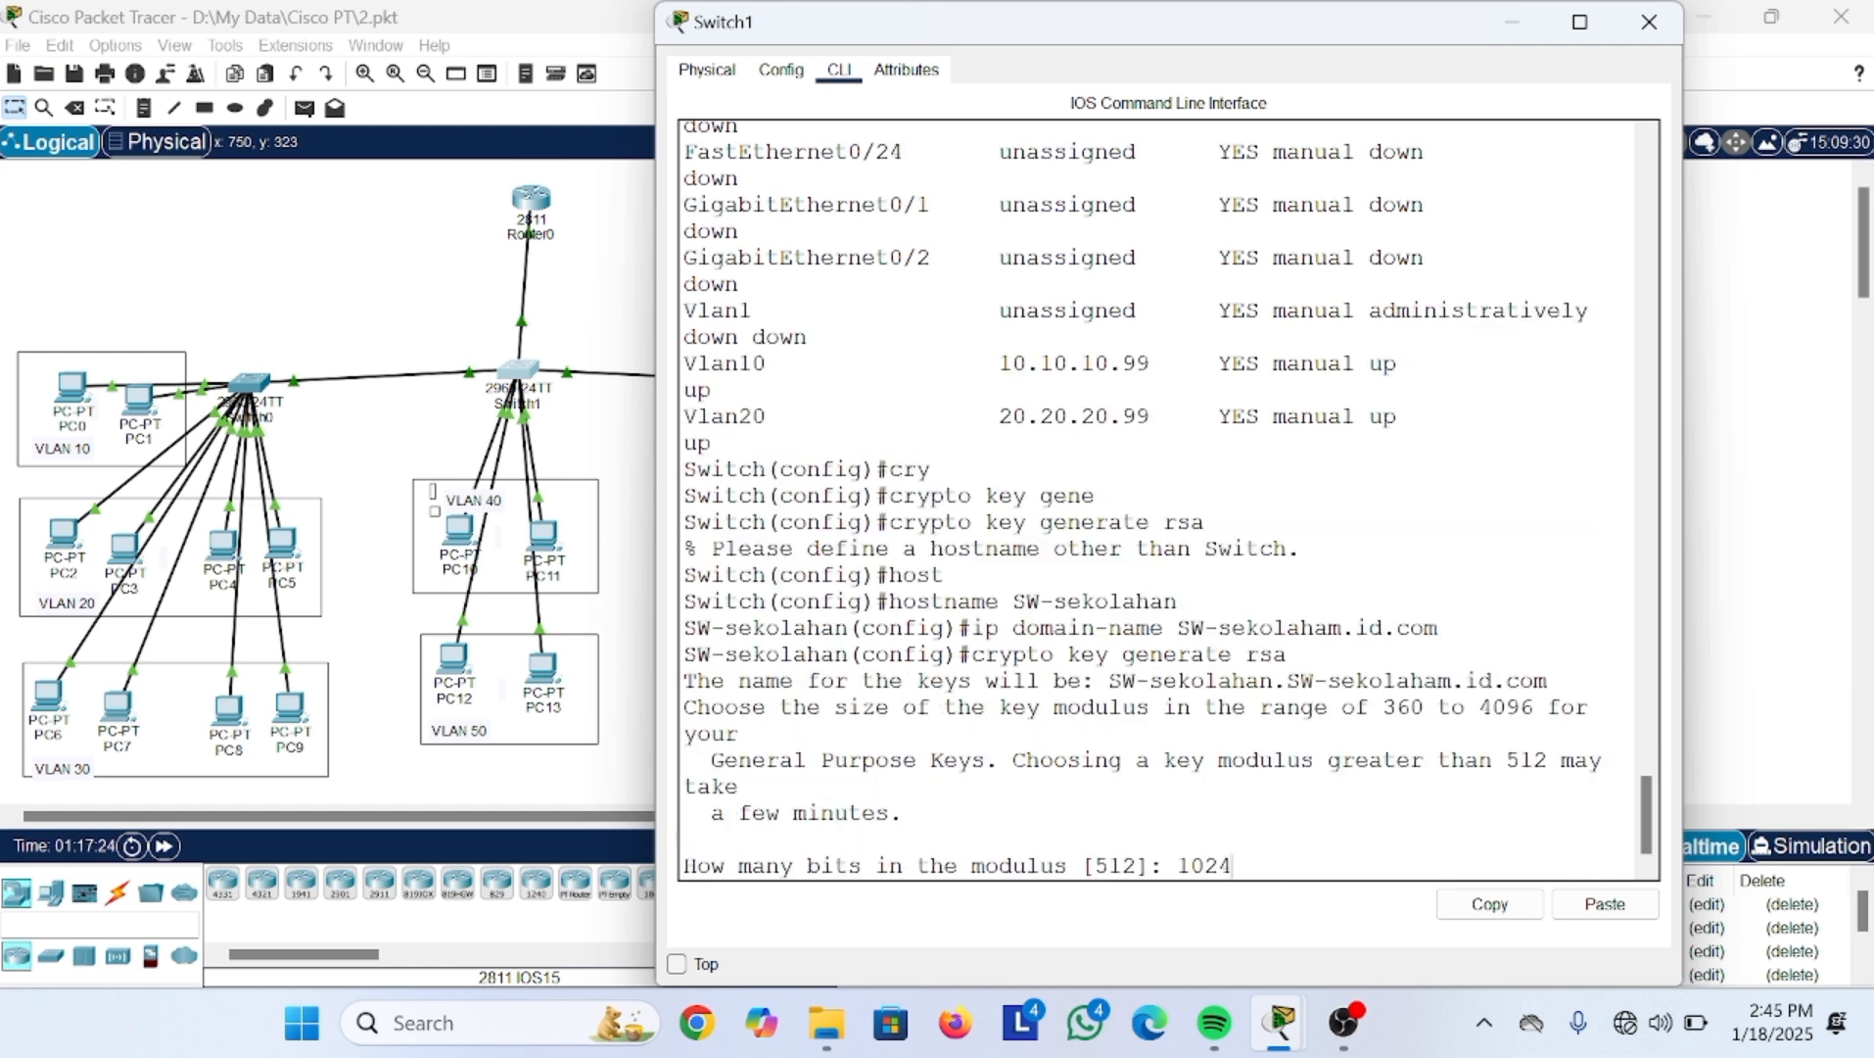
pyautogui.press('Return')
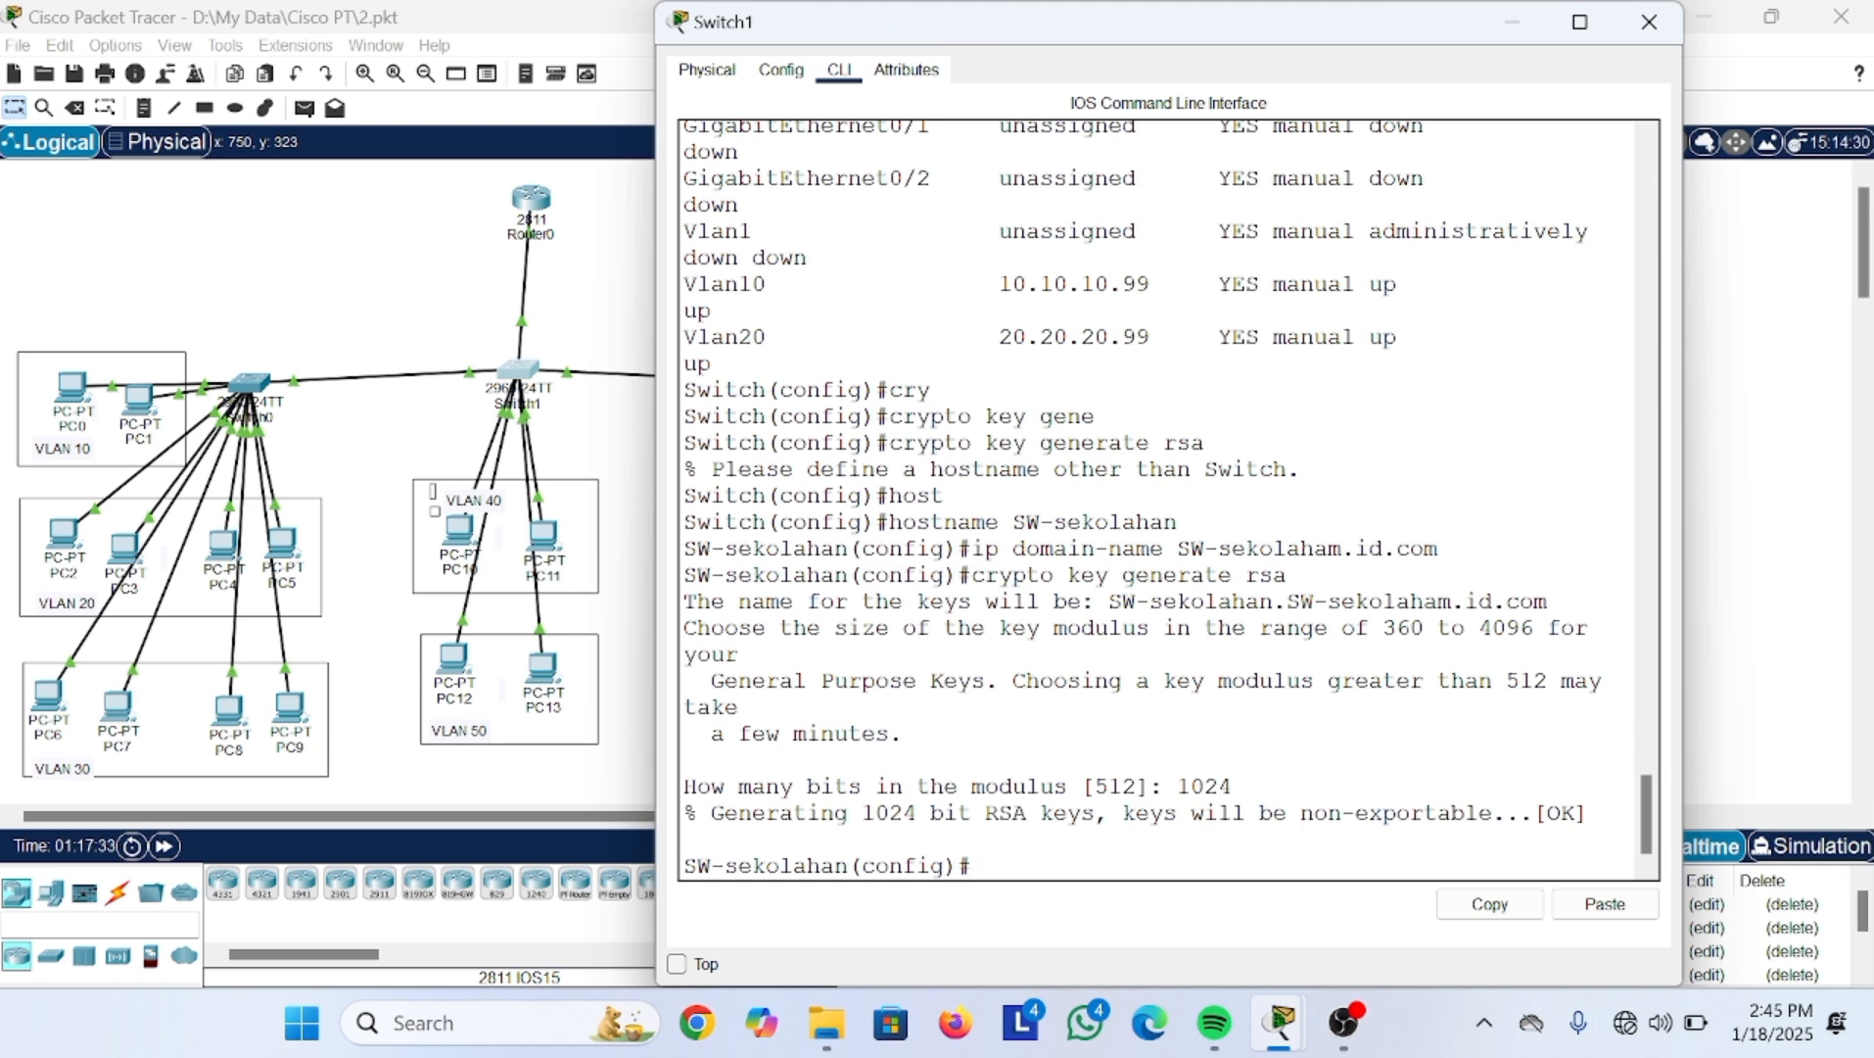
# Step: Create a local user account with its password, then enter line vty 0 2
pyautogui.write('username')
pyautogui.press('BackSpace')
pyautogui.press('BackSpace')
pyautogui.press('BackSpace')
pyautogui.write('me')
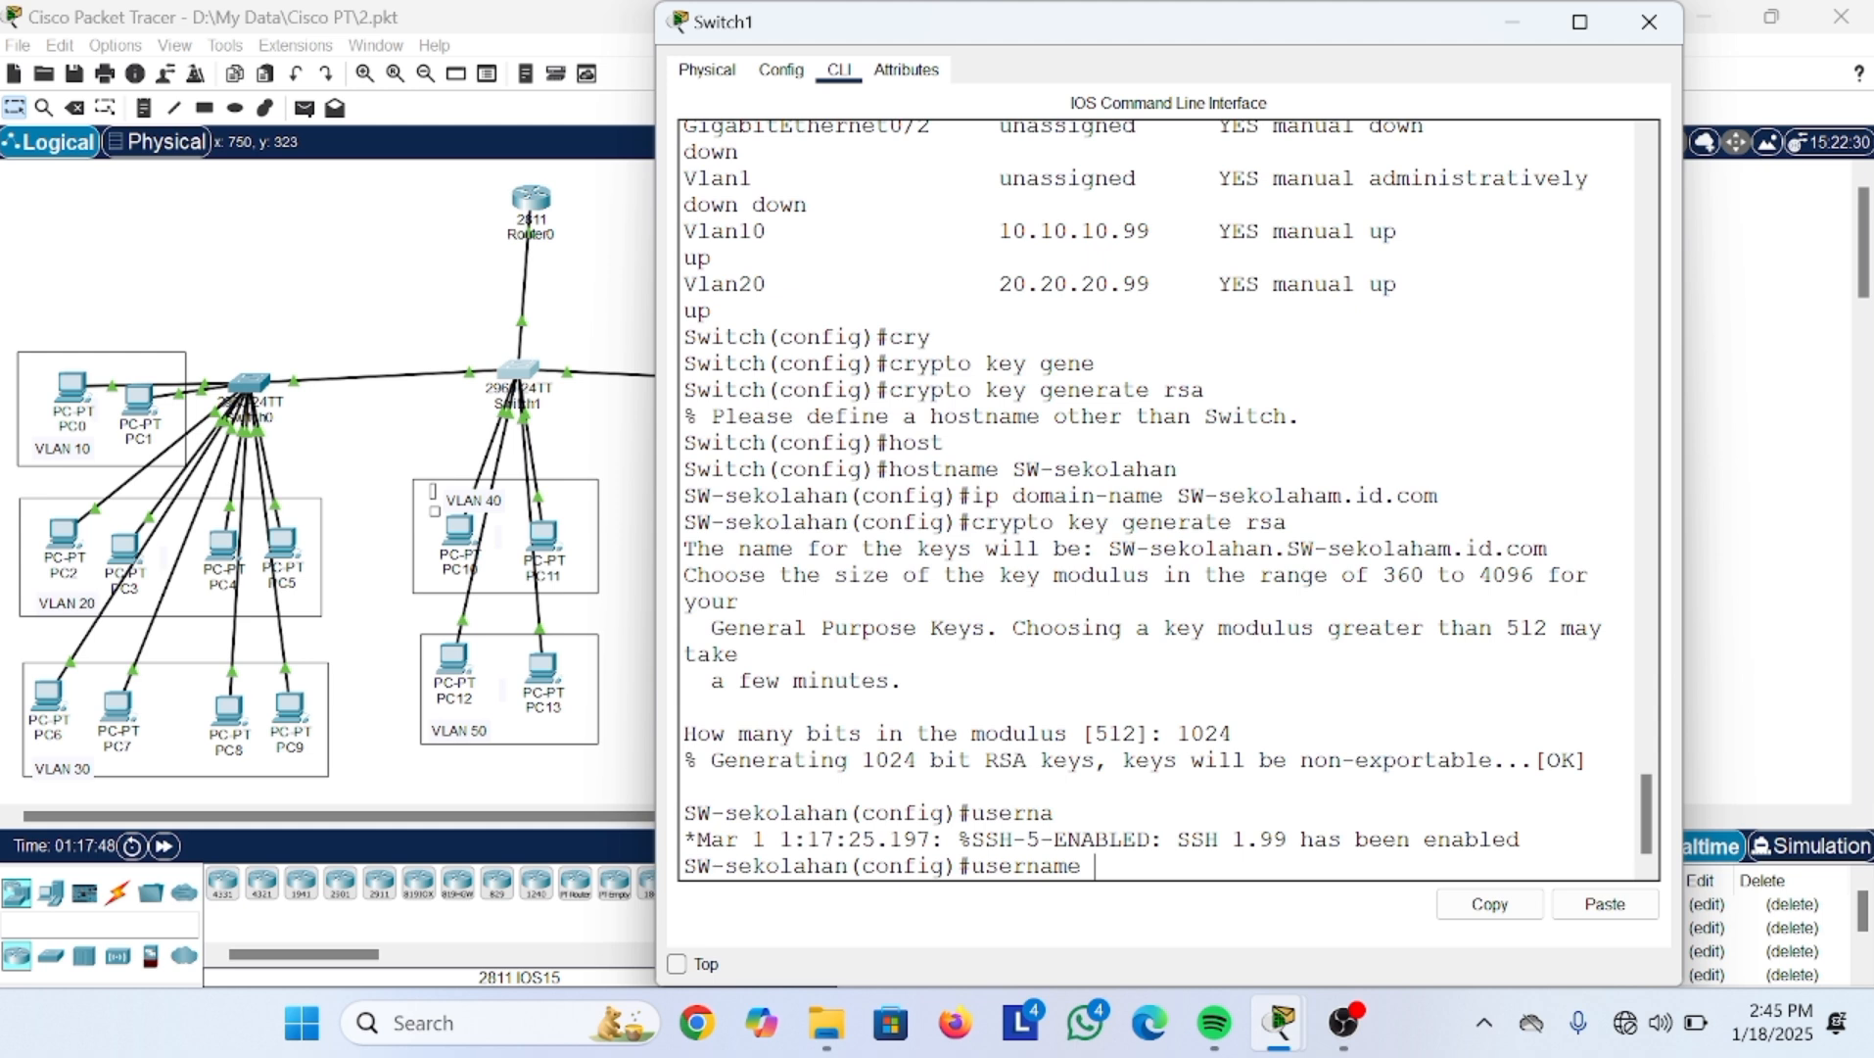
pyautogui.write('min2 pass')
pyautogui.press('Tab')
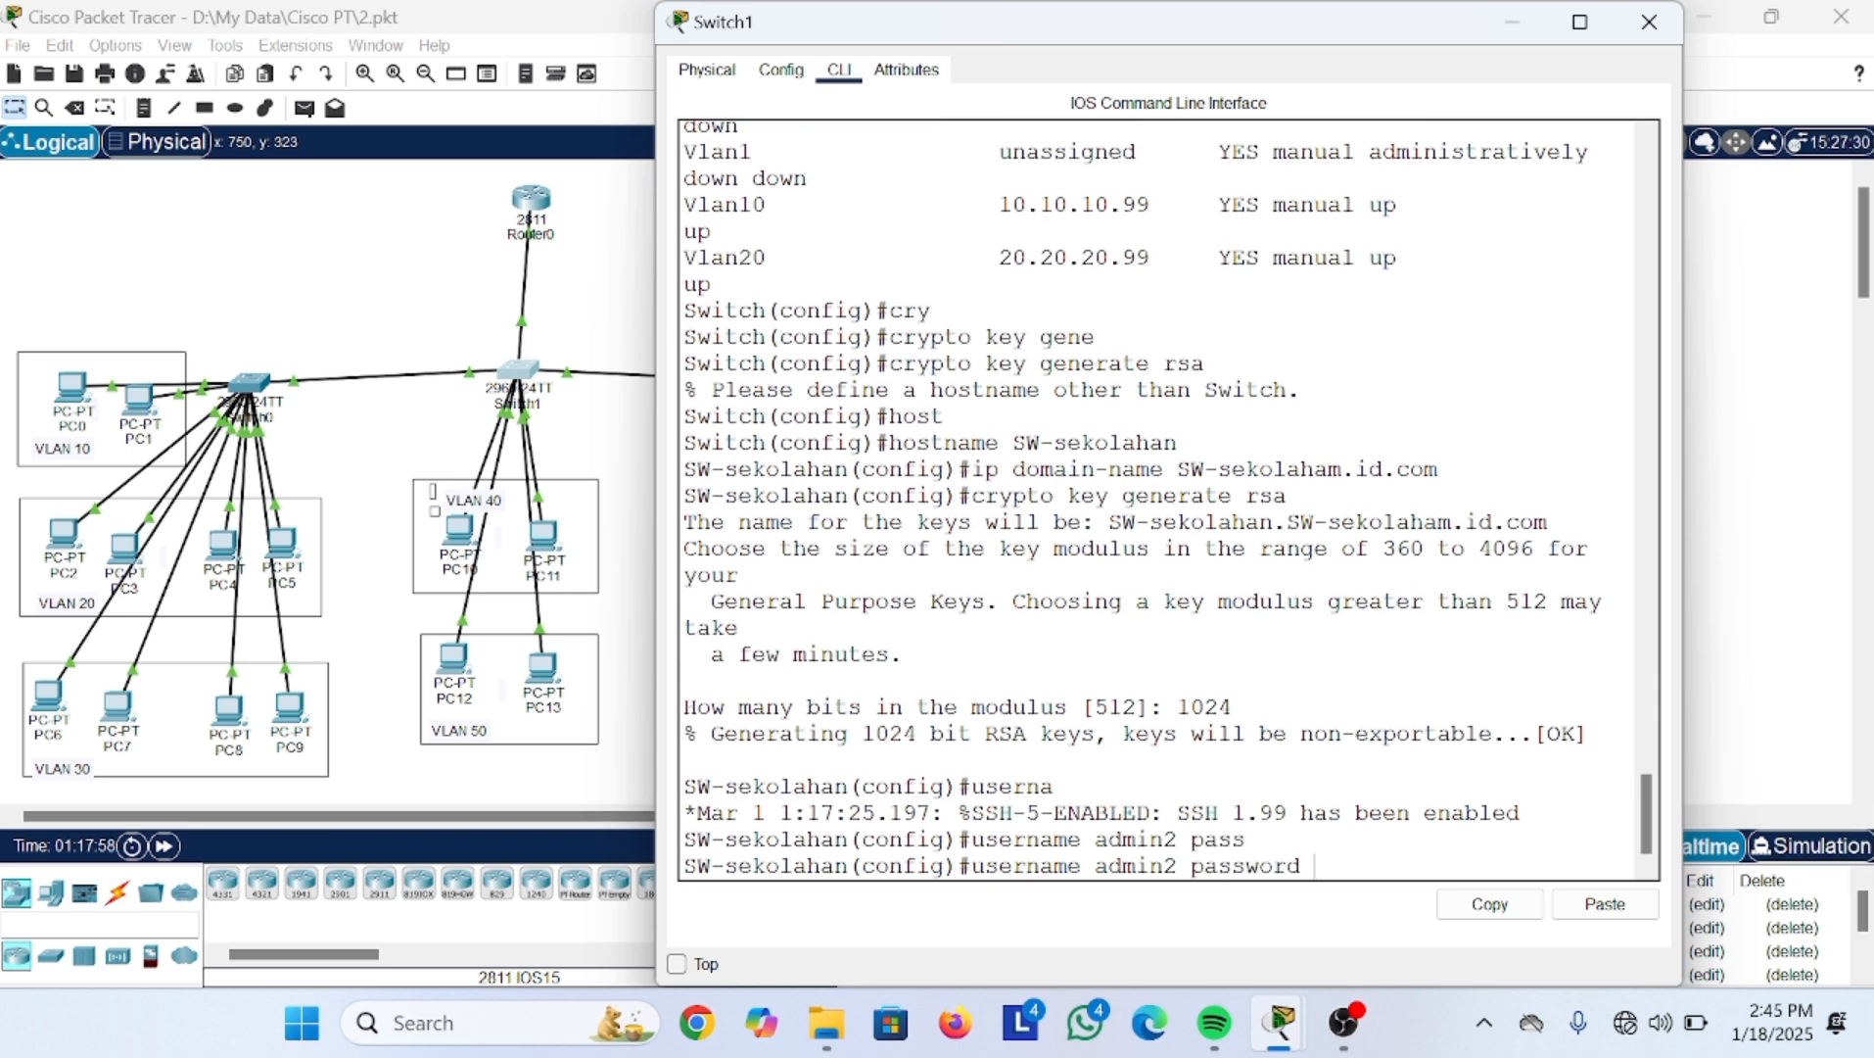
pyautogui.write('admin2')
pyautogui.press('Return')
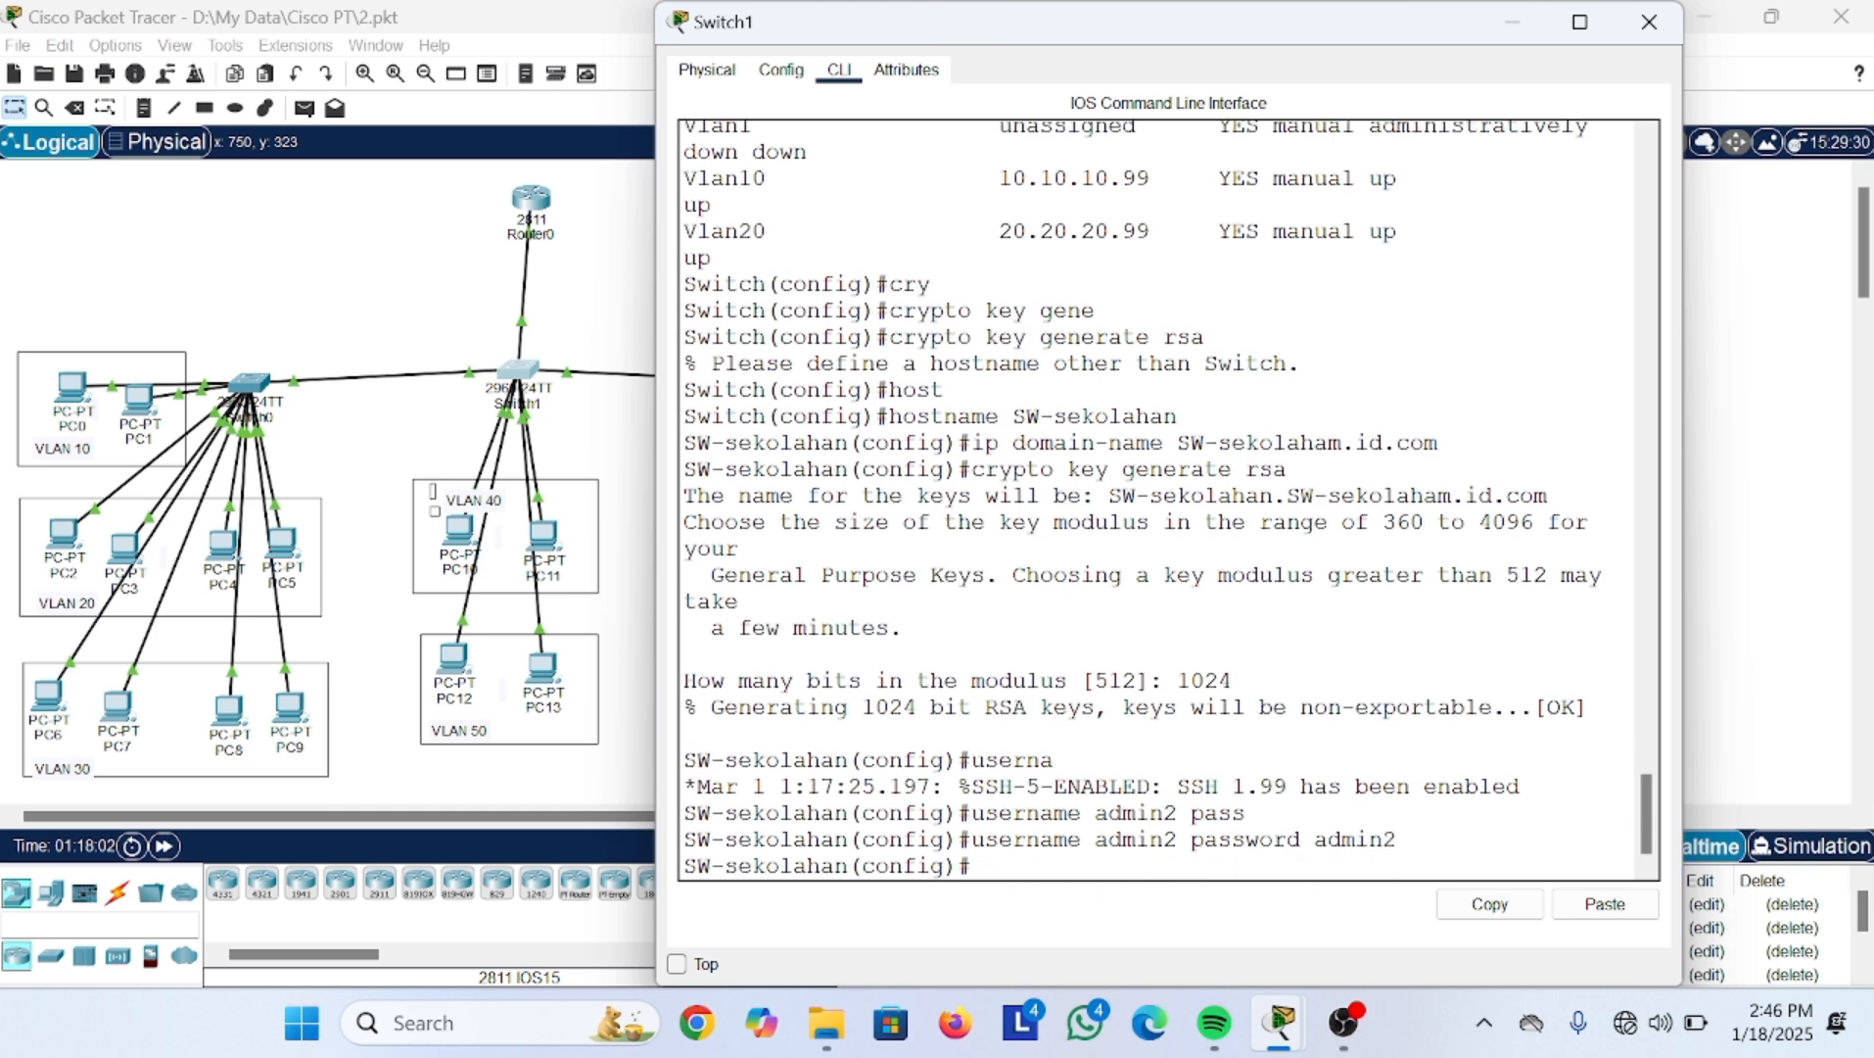
pyautogui.write('line vty 0 2')
pyautogui.press('Return')
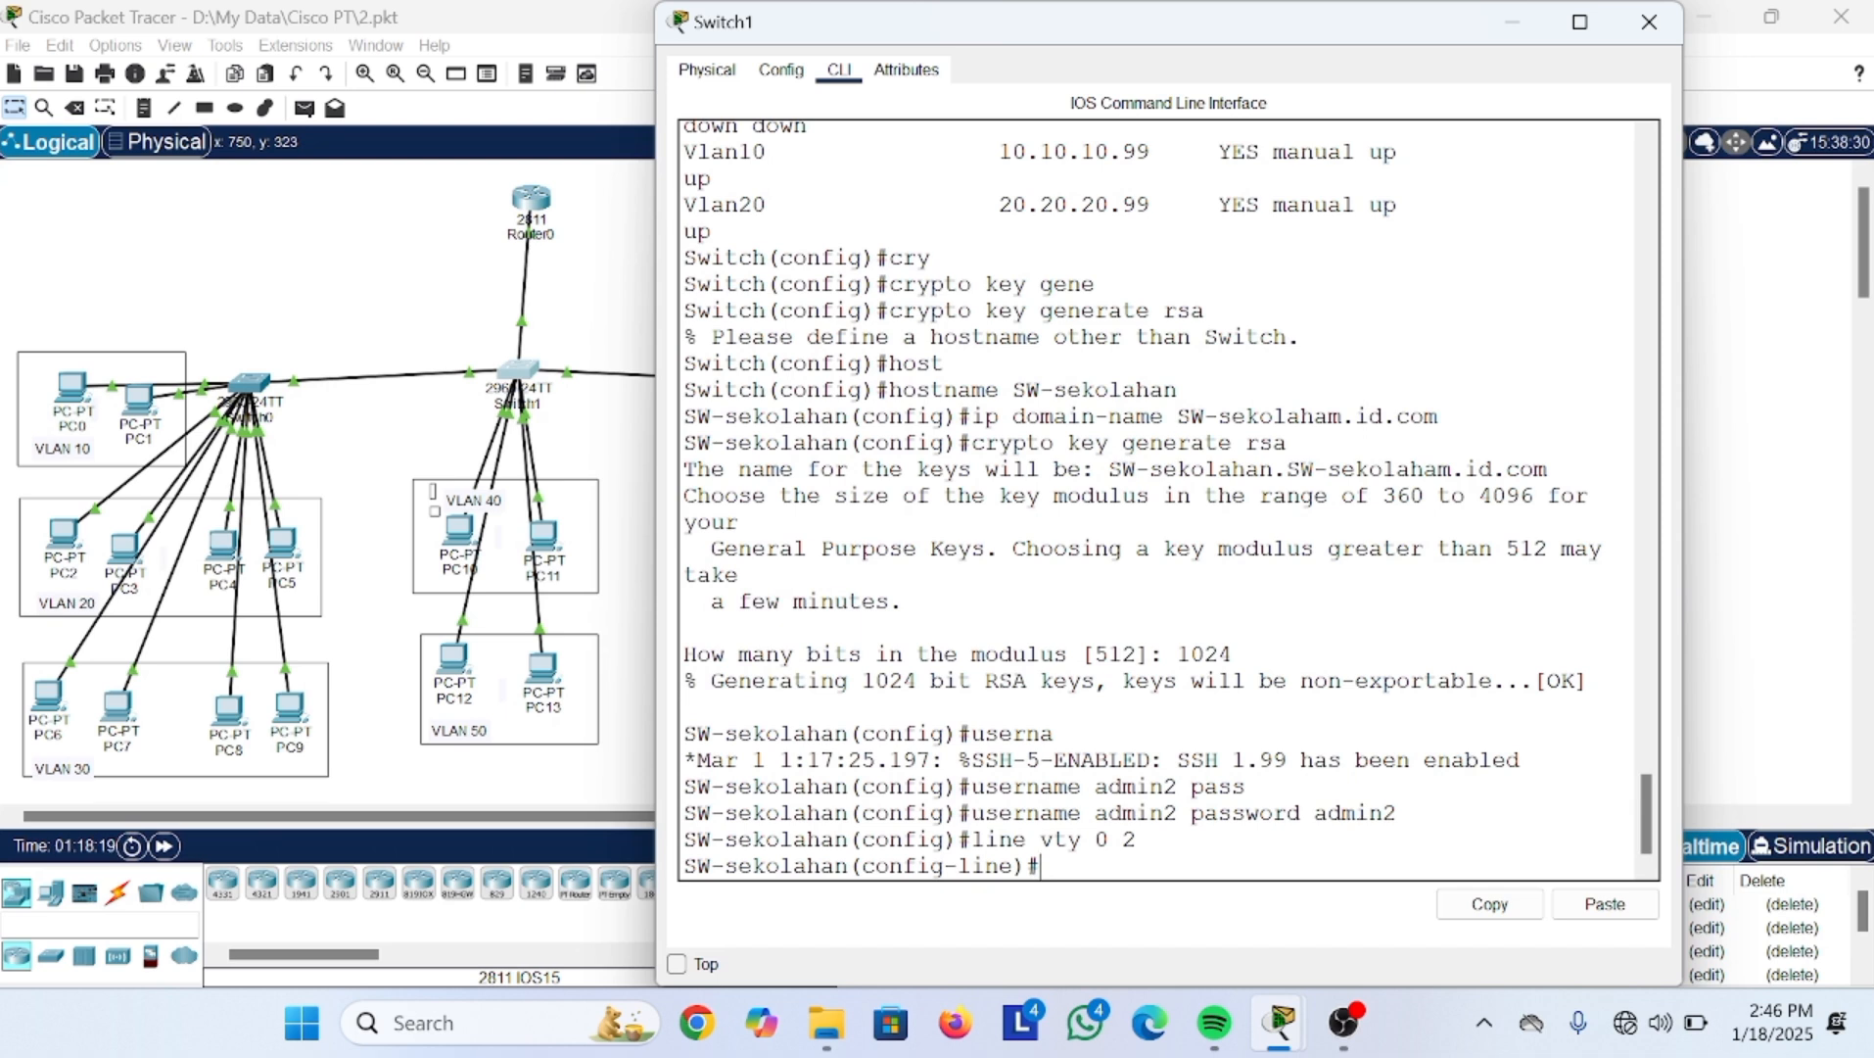
# Step: Configure the VTY lines with login local and transport input ssh
pyautogui.write('login local')
pyautogui.press('Return')
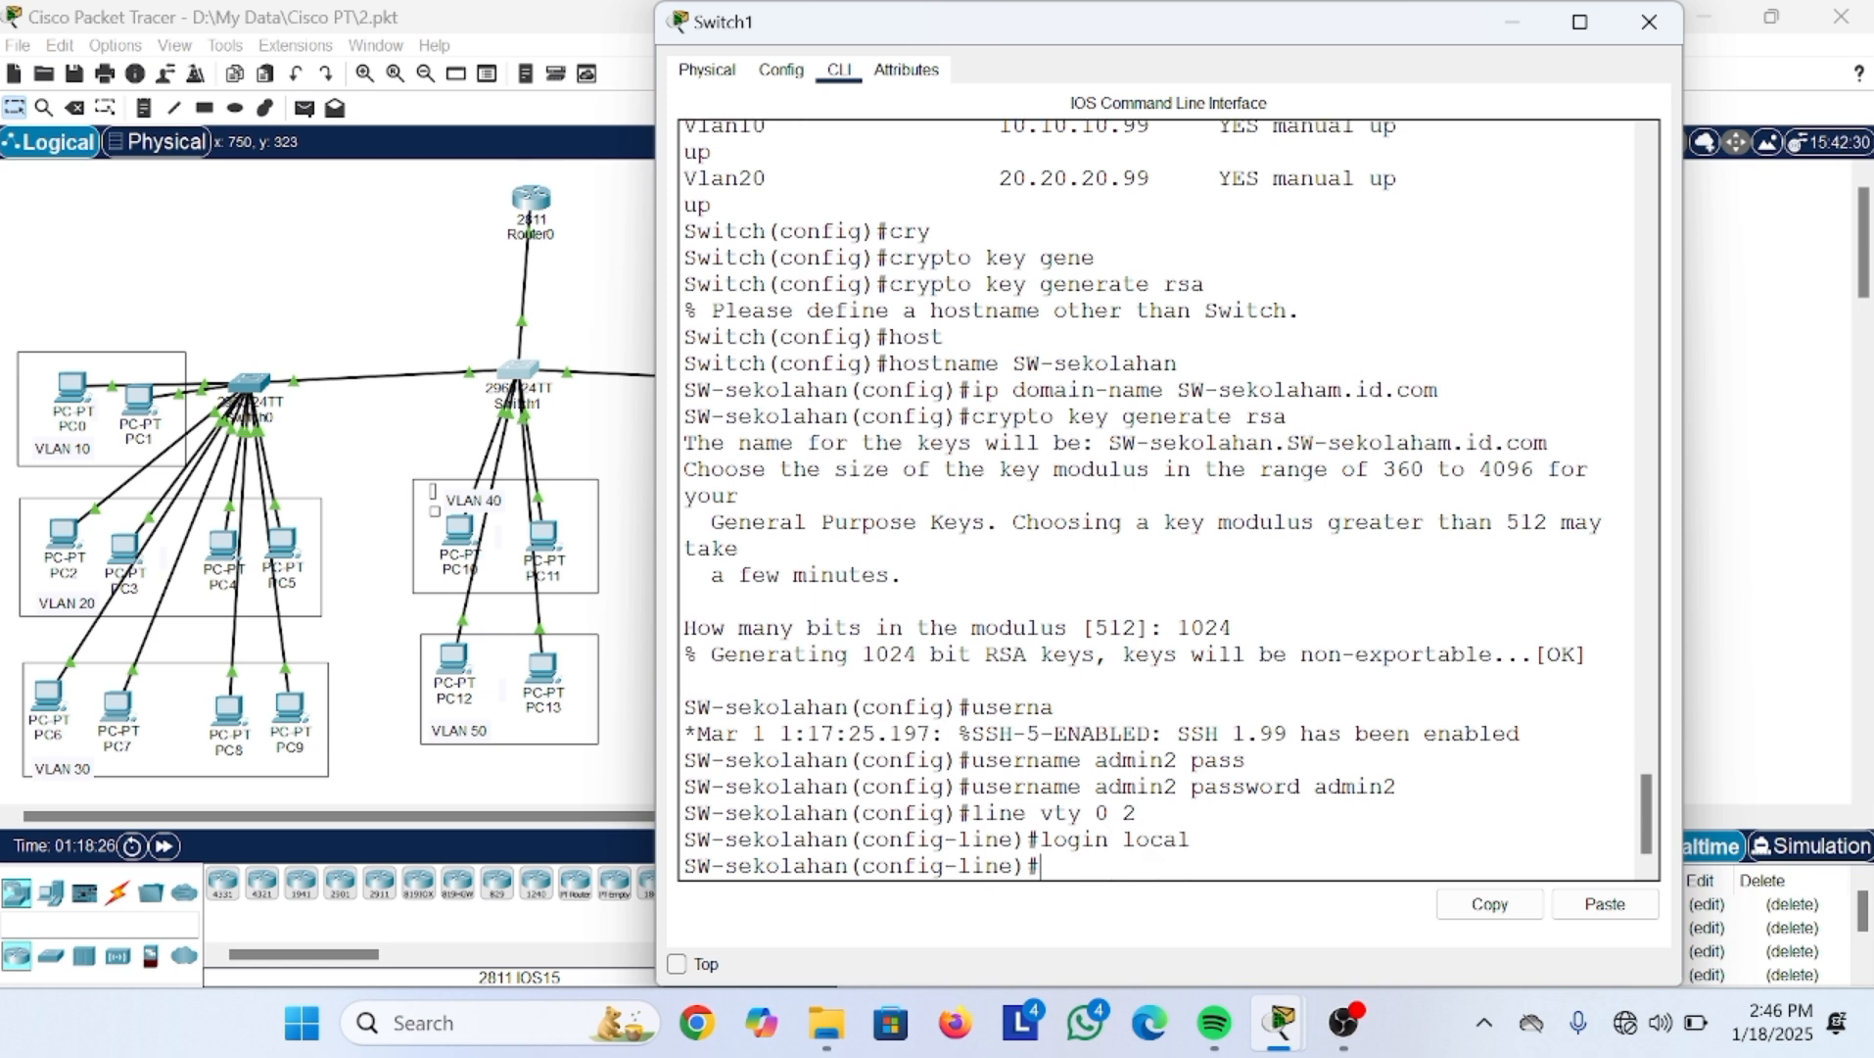
pyautogui.press('Up')
pyautogui.press('Up')
pyautogui.press('Down')
pyautogui.press('Down')
pyautogui.write('tra')
pyautogui.press('Tab')
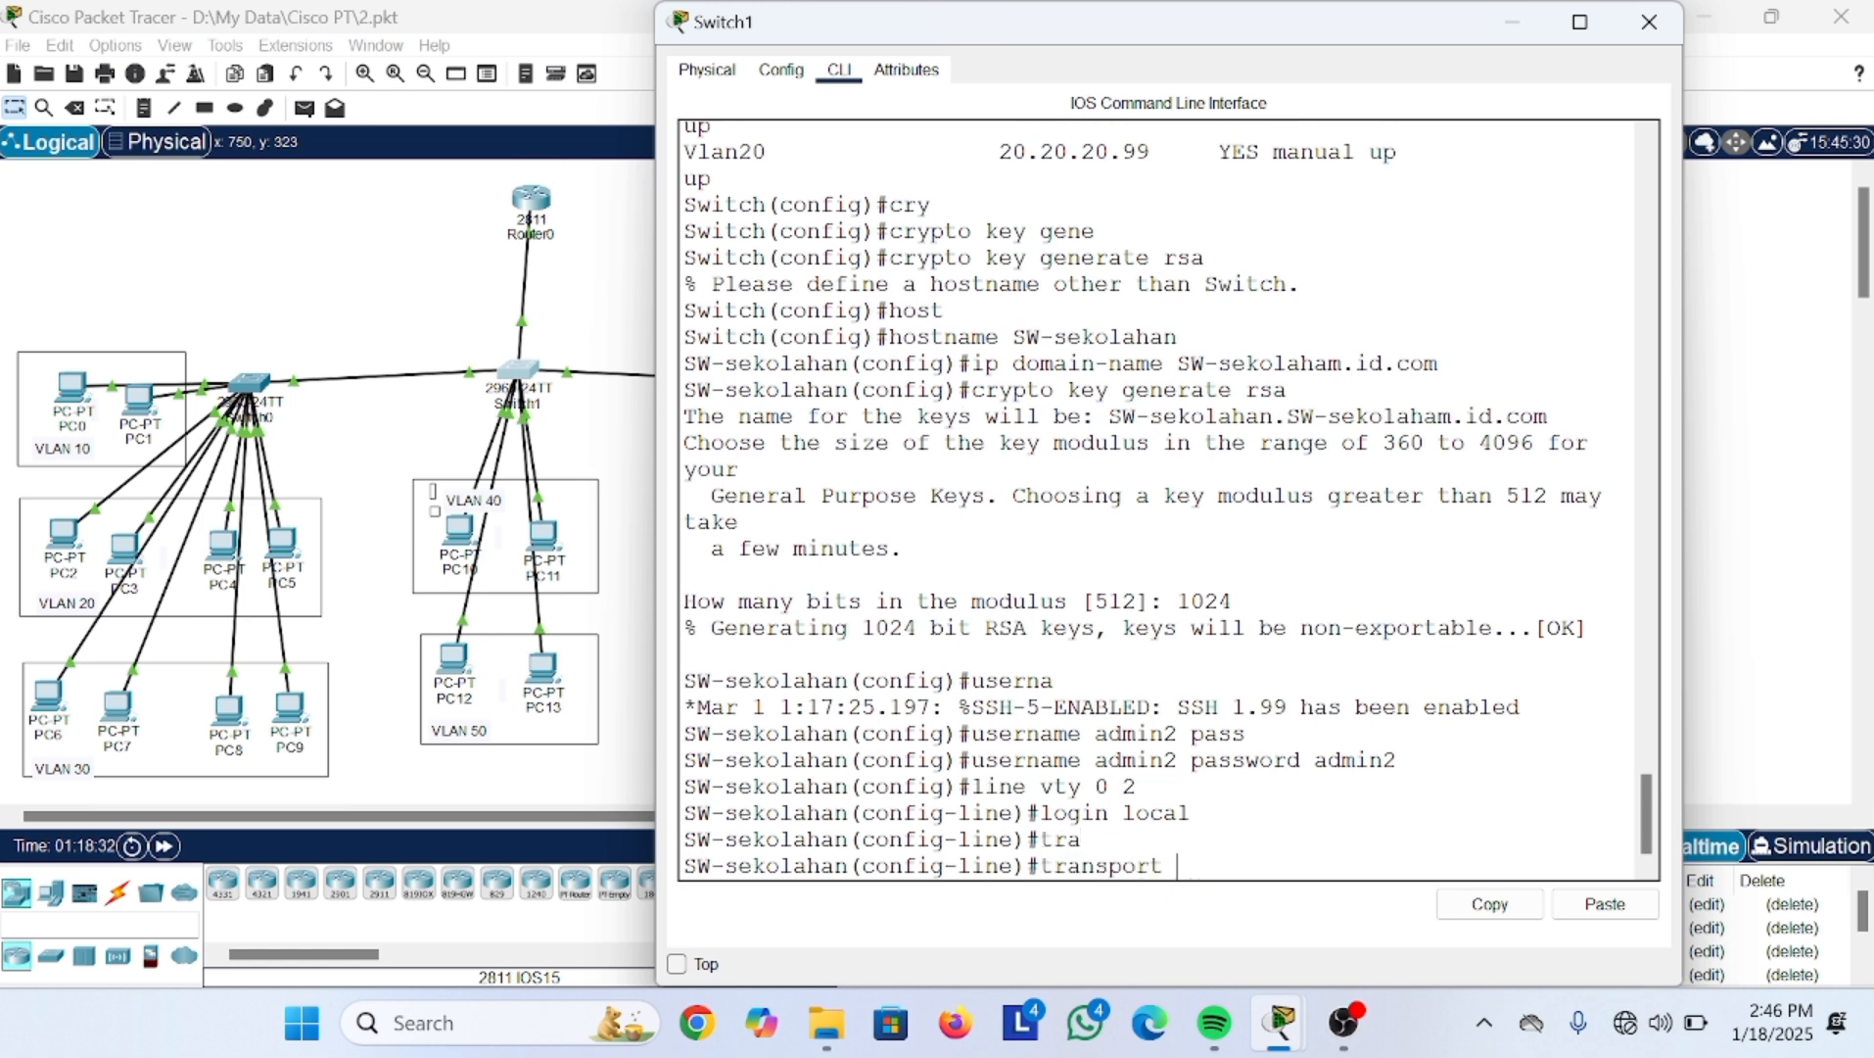
pyautogui.write('input ssh')
pyautogui.press('Return')
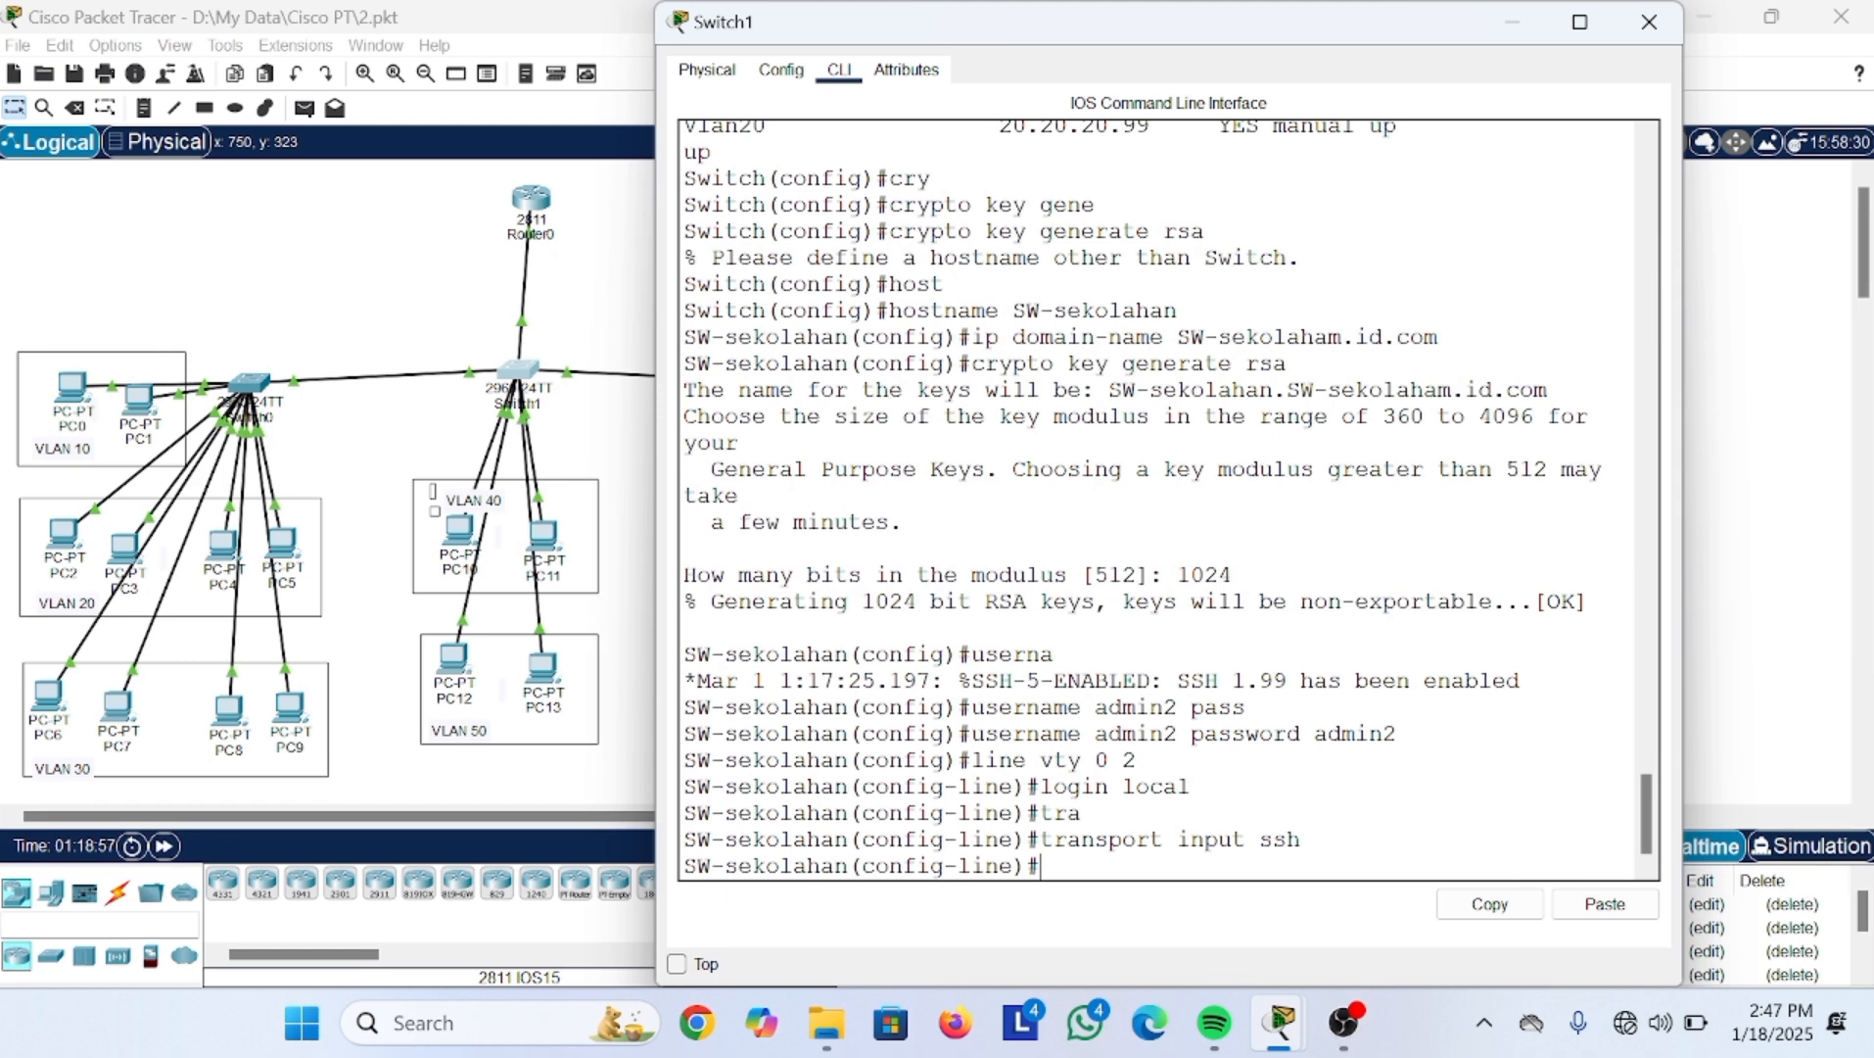
# Step: Return to global configuration mode with exit after a stray enable attempt
pyautogui.write('enable')
pyautogui.press('Return')
pyautogui.press('Up')
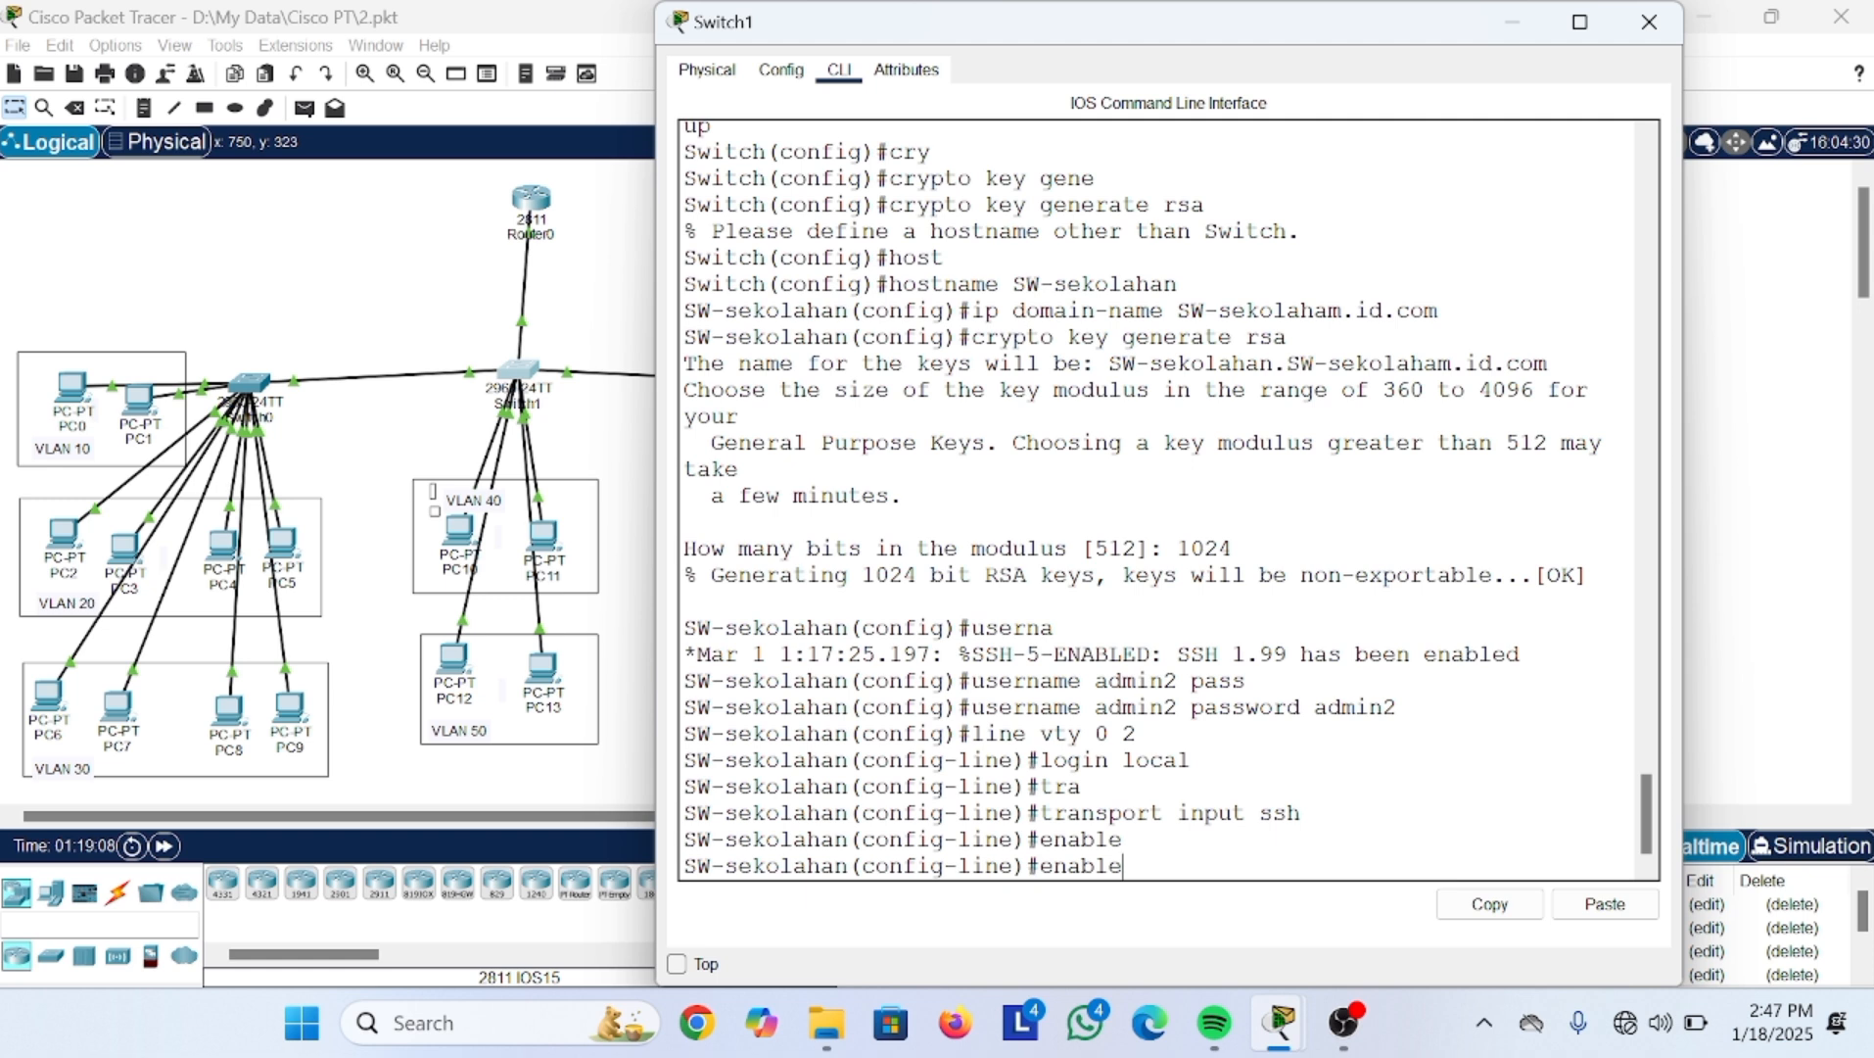
pyautogui.press('BackSpace')
pyautogui.press('BackSpace')
pyautogui.press('BackSpace')
pyautogui.press('BackSpace')
pyautogui.press('BackSpace')
pyautogui.write('xit')
pyautogui.press('Return')
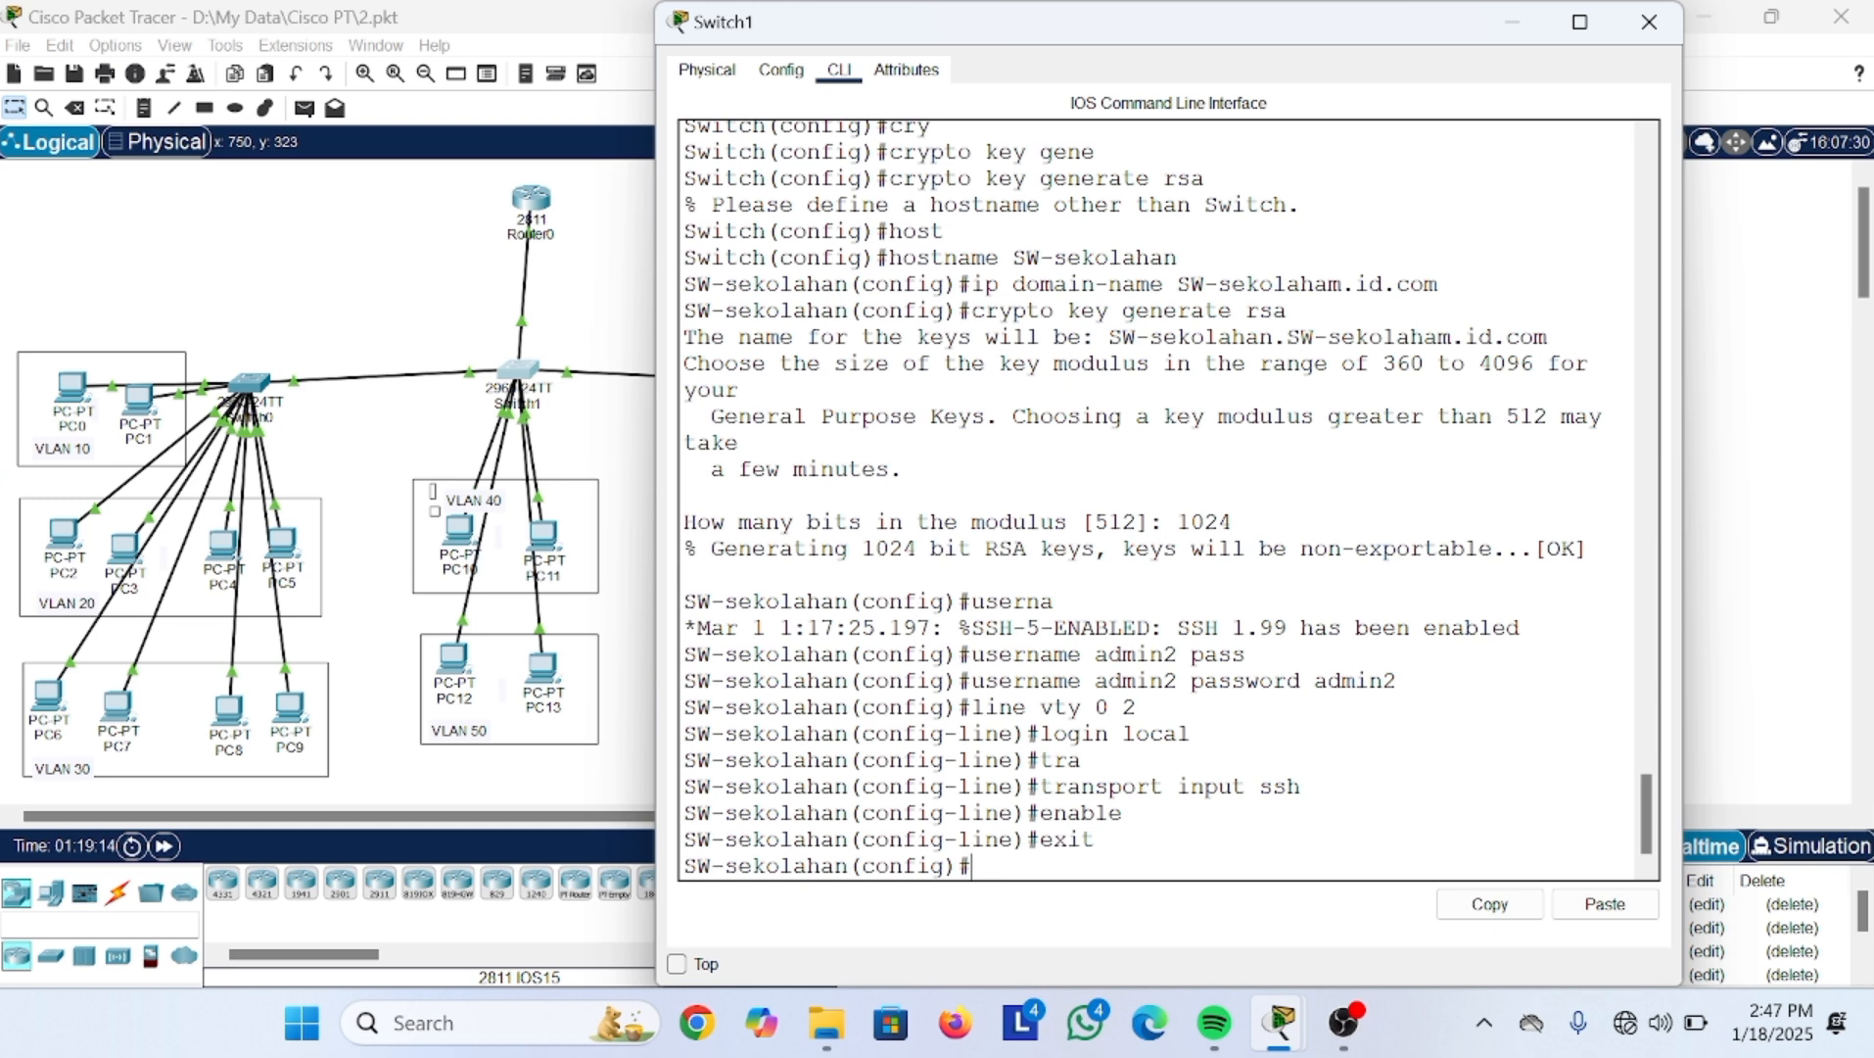
# Step: Set an enable secret password on SW-sekolahan, then minimize the switch's window
pyautogui.write('enab')
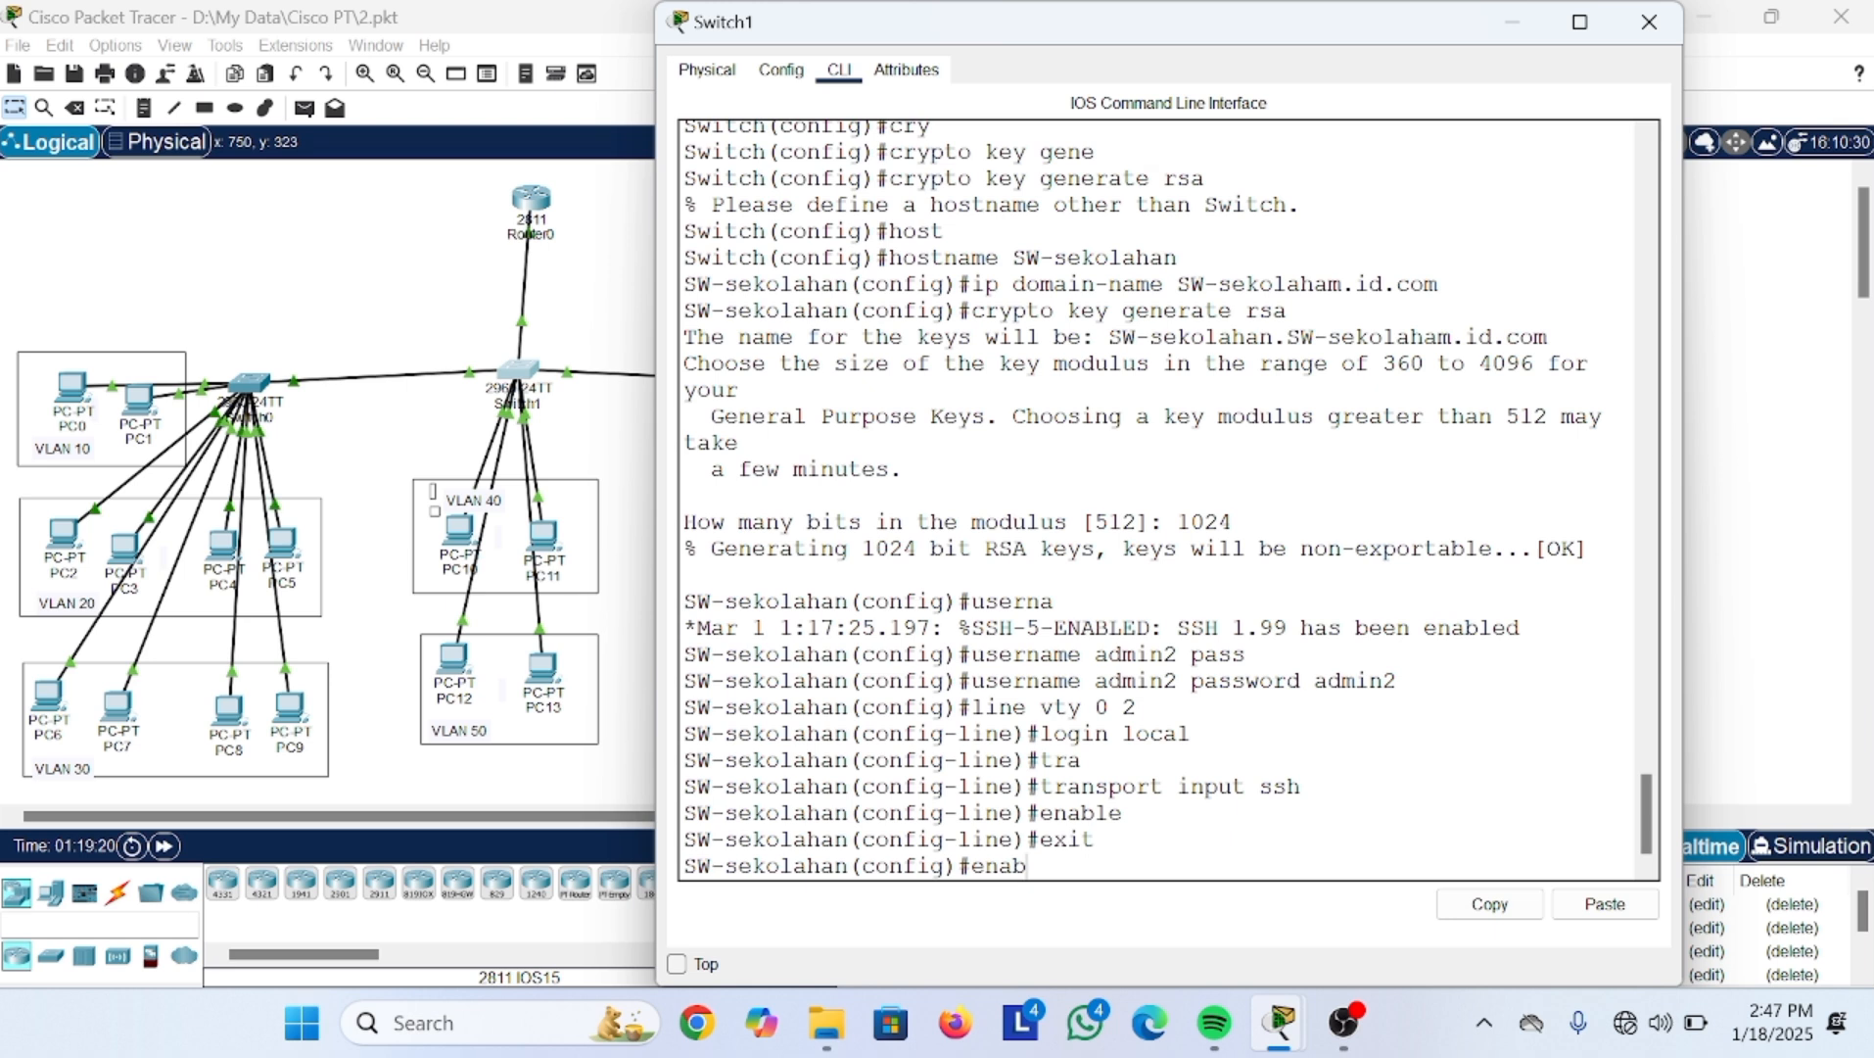
pyautogui.press('Tab')
pyautogui.write('sec')
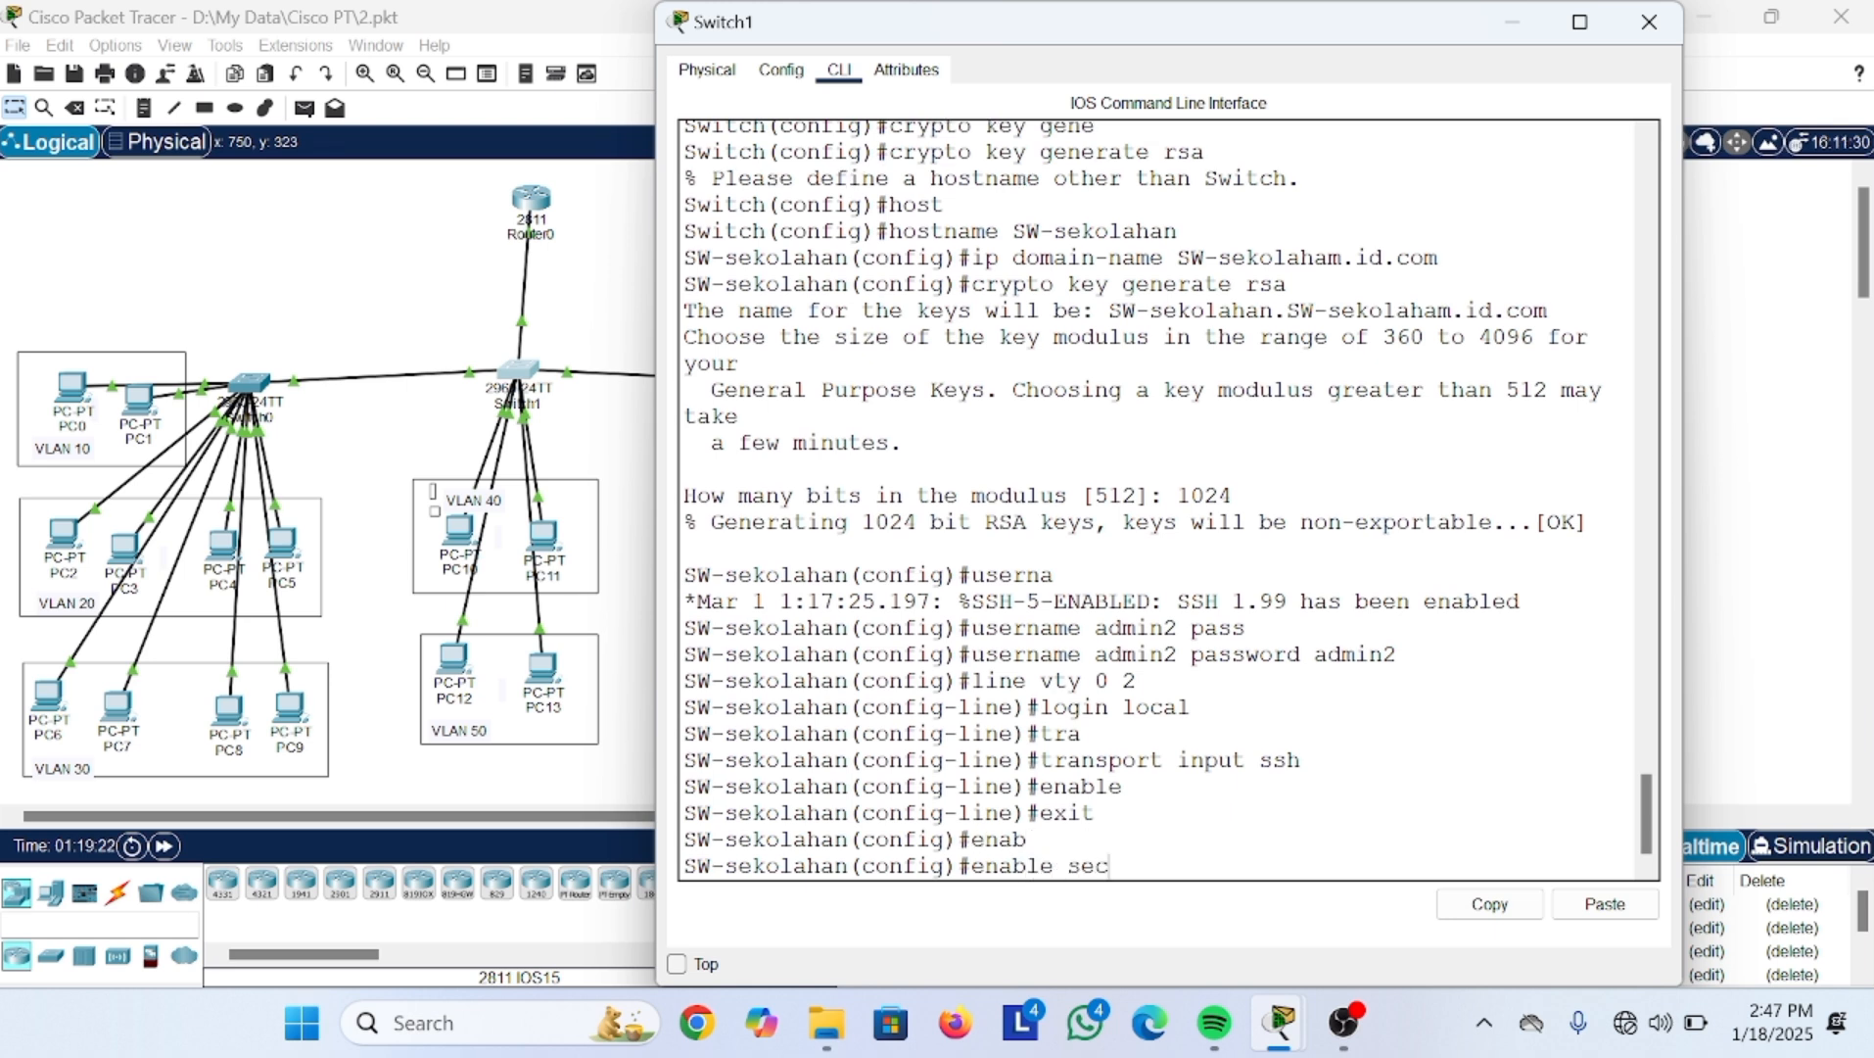
pyautogui.write('ret')
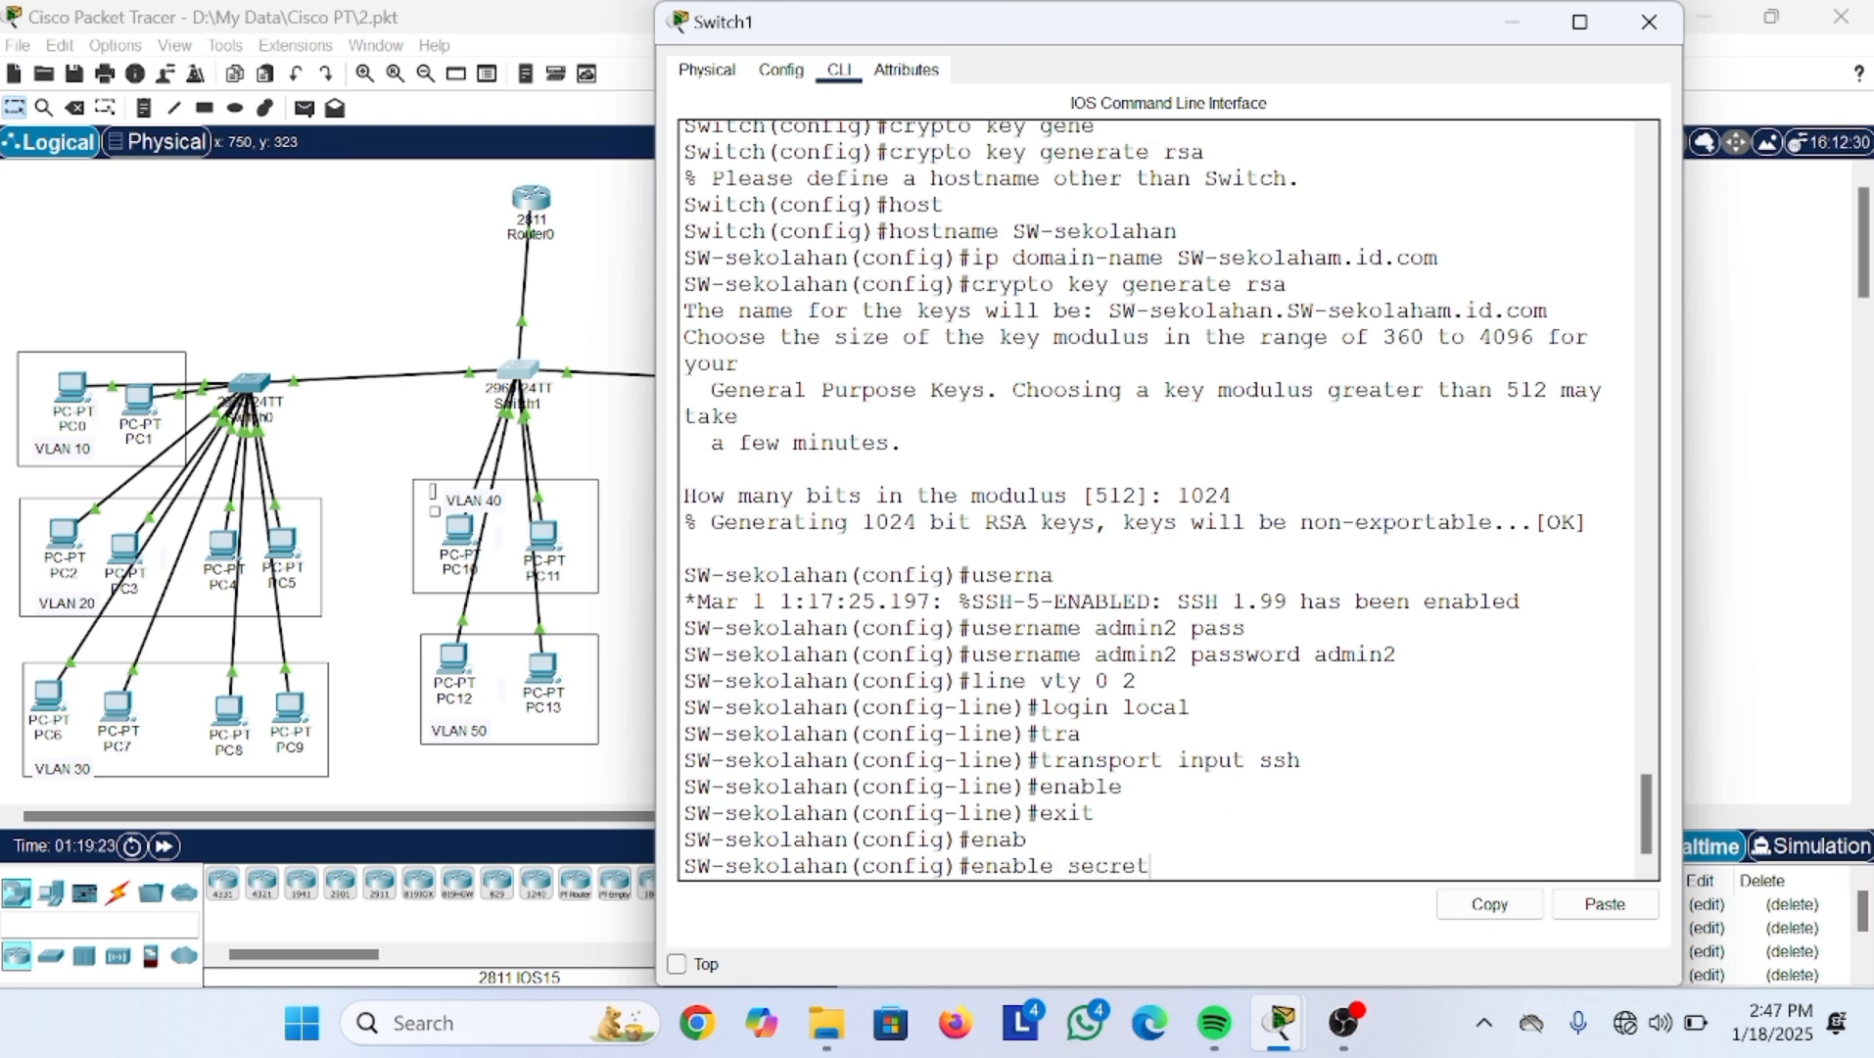
pyautogui.write(' sekolah')
pyautogui.write(',i')
pyautogui.write('.id')
pyautogui.press('Return')
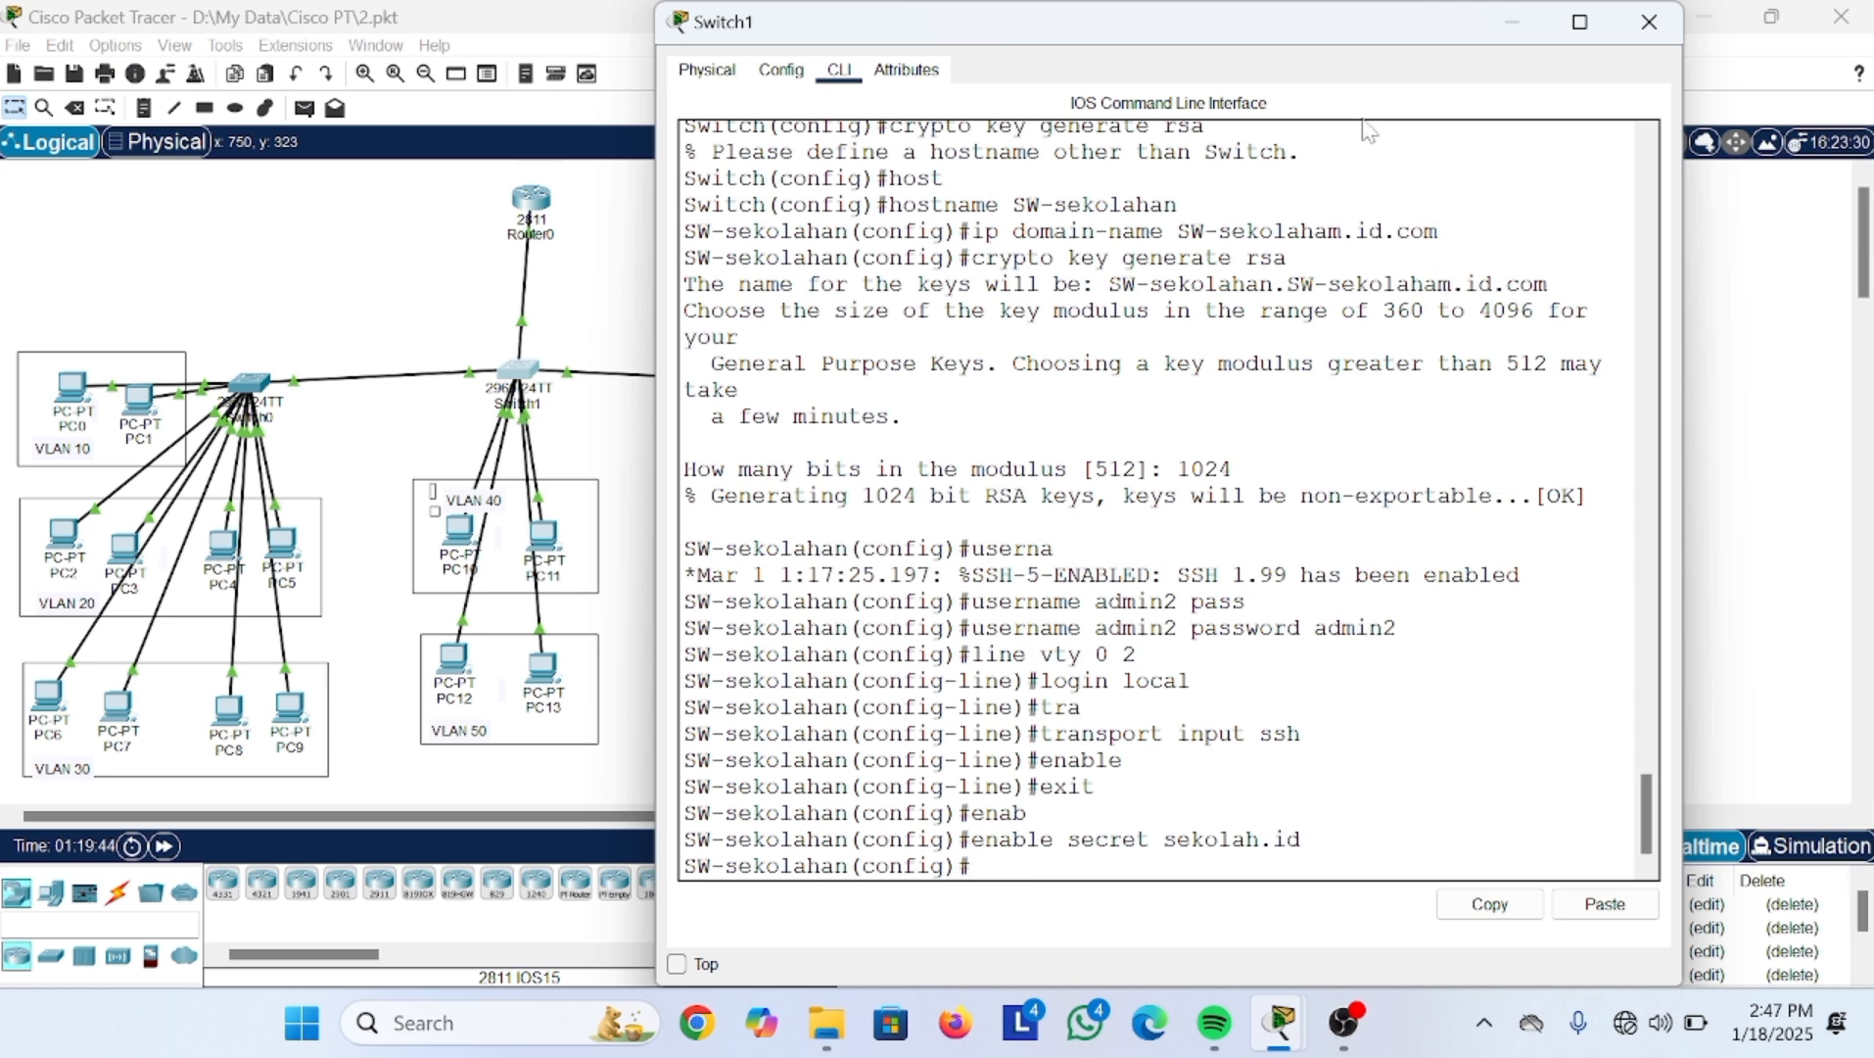
pyautogui.click(1513, 27)
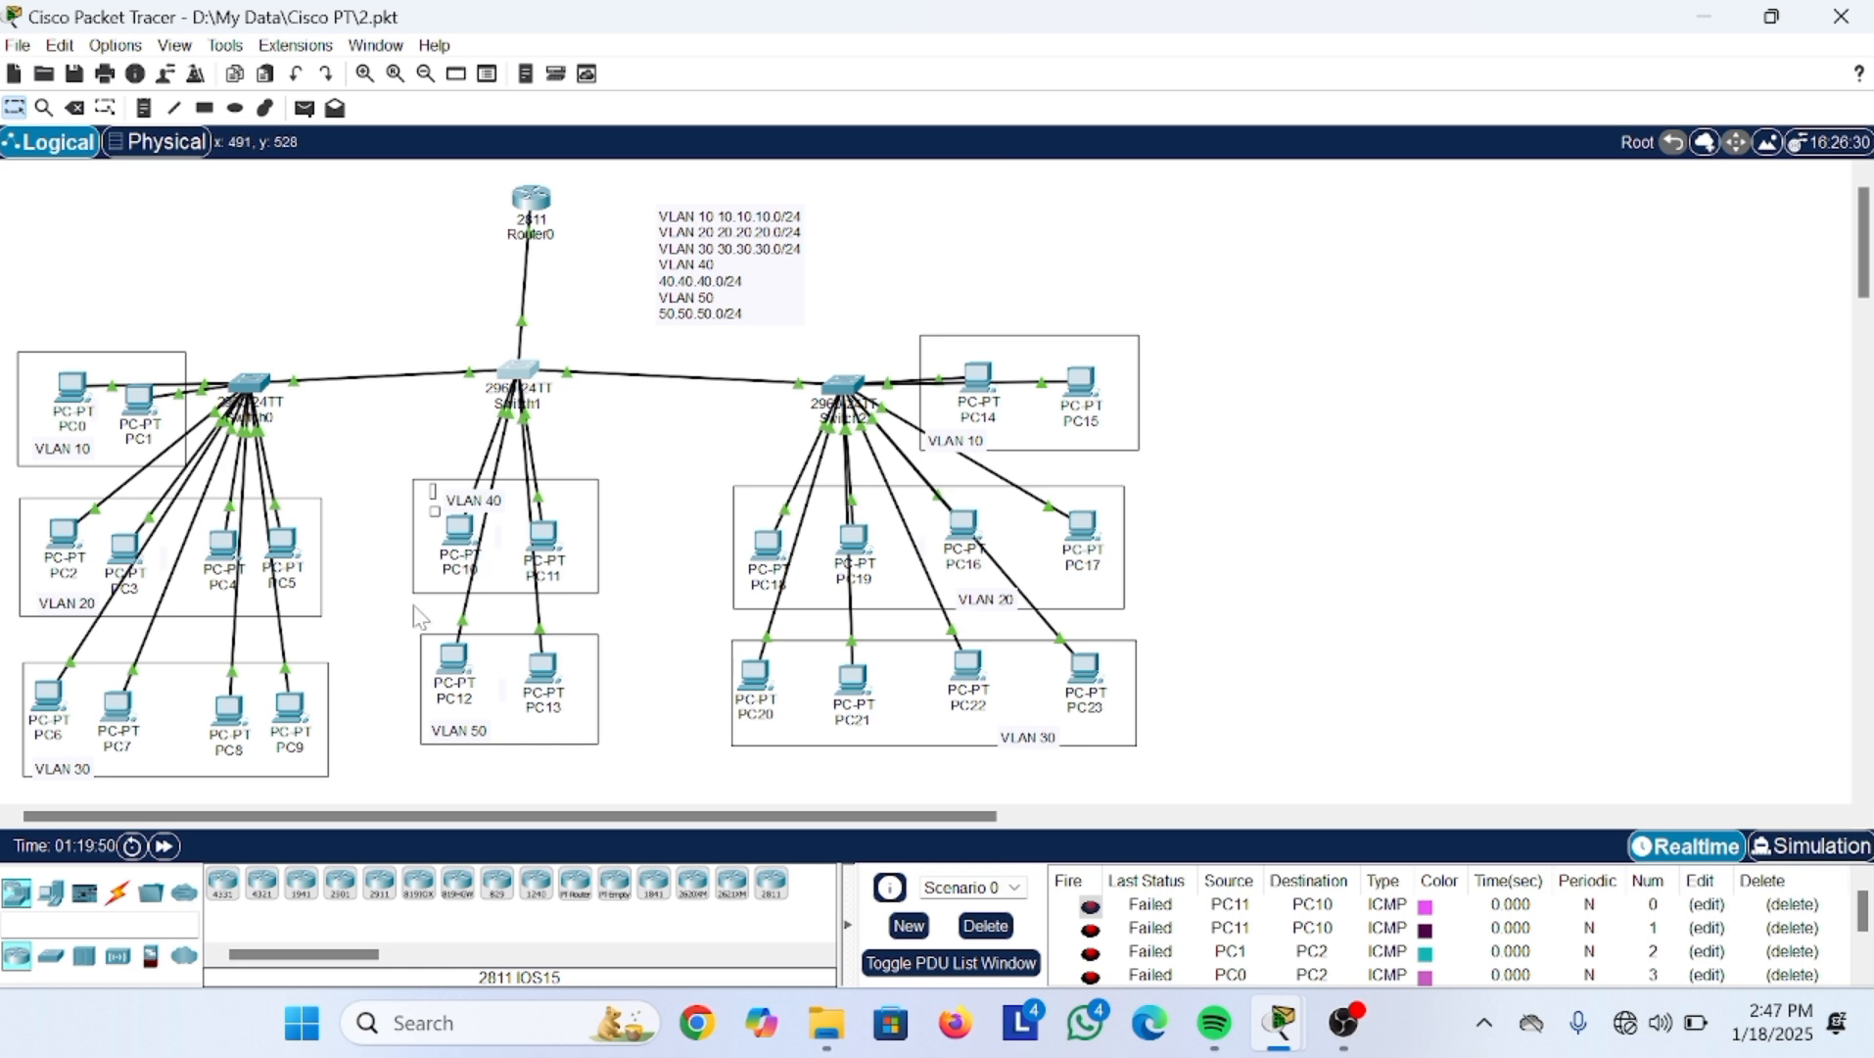
# Step: Open the Telnet / SSH Client on PC10's Desktop
pyautogui.click(468, 549)
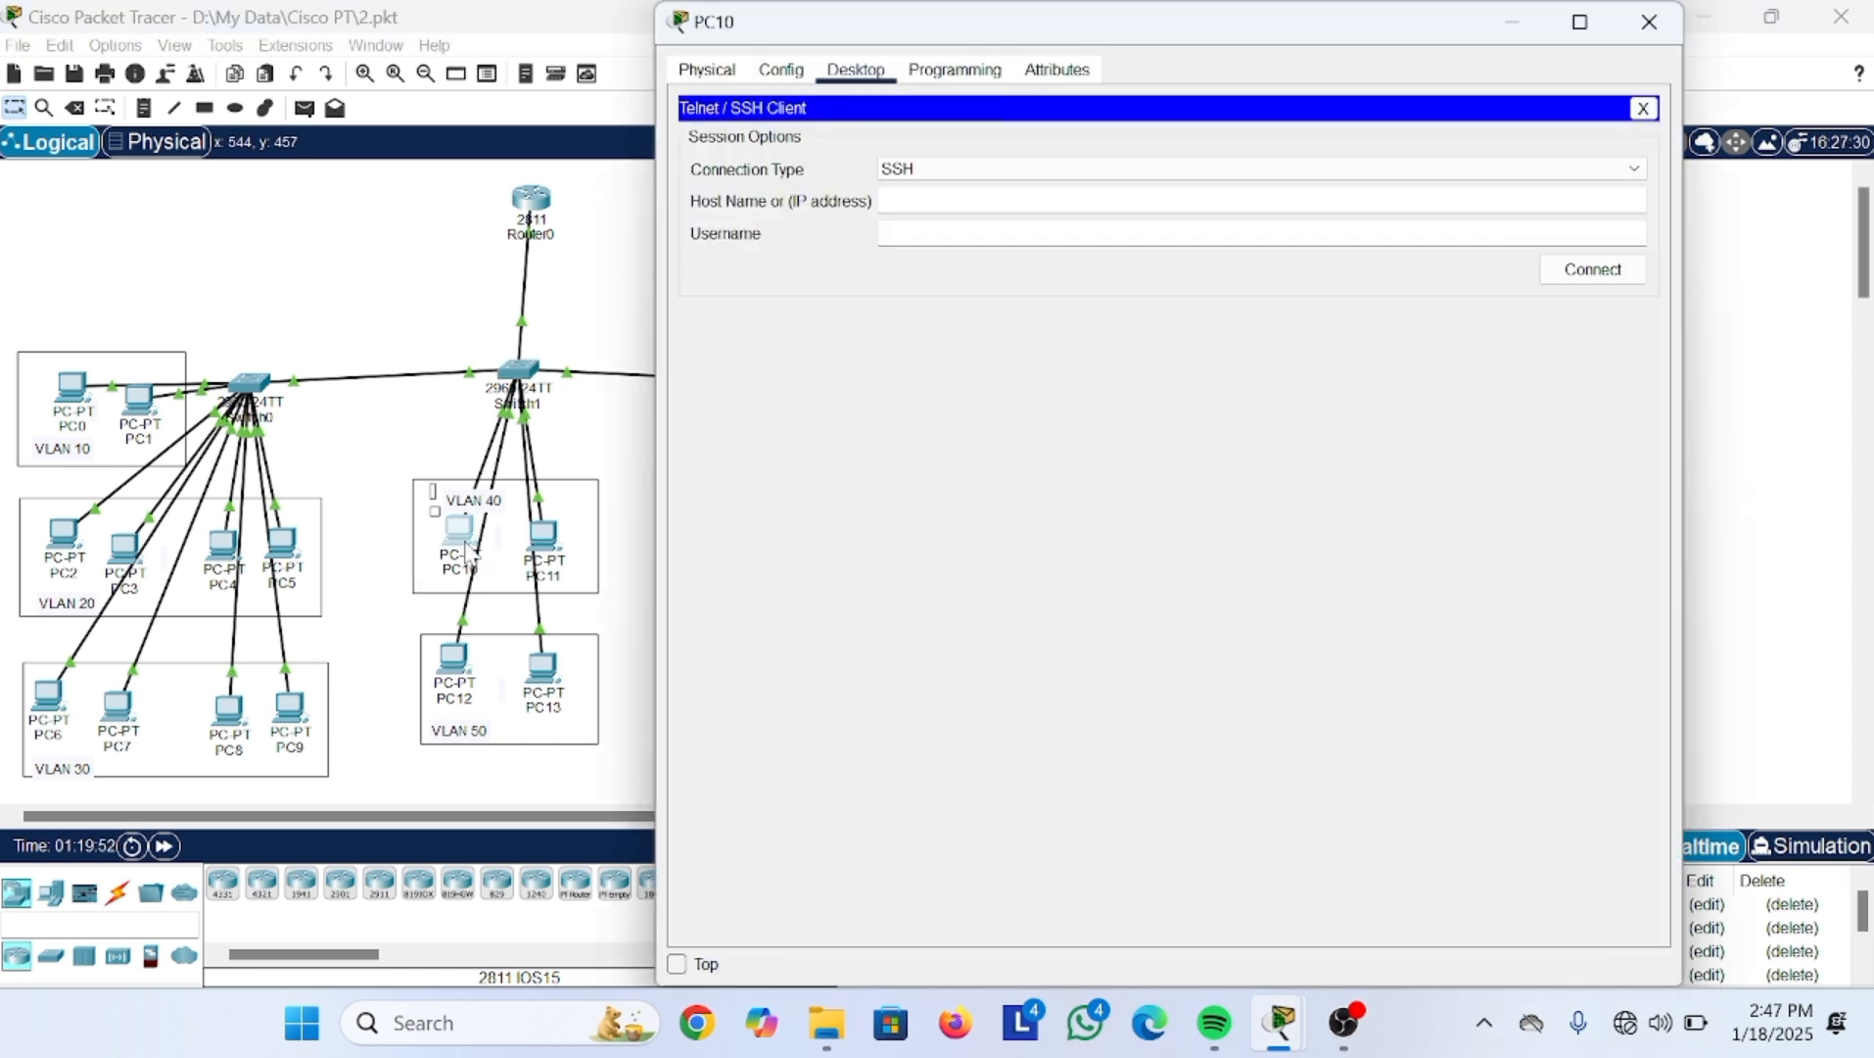
pyautogui.click(866, 70)
pyautogui.click(1644, 107)
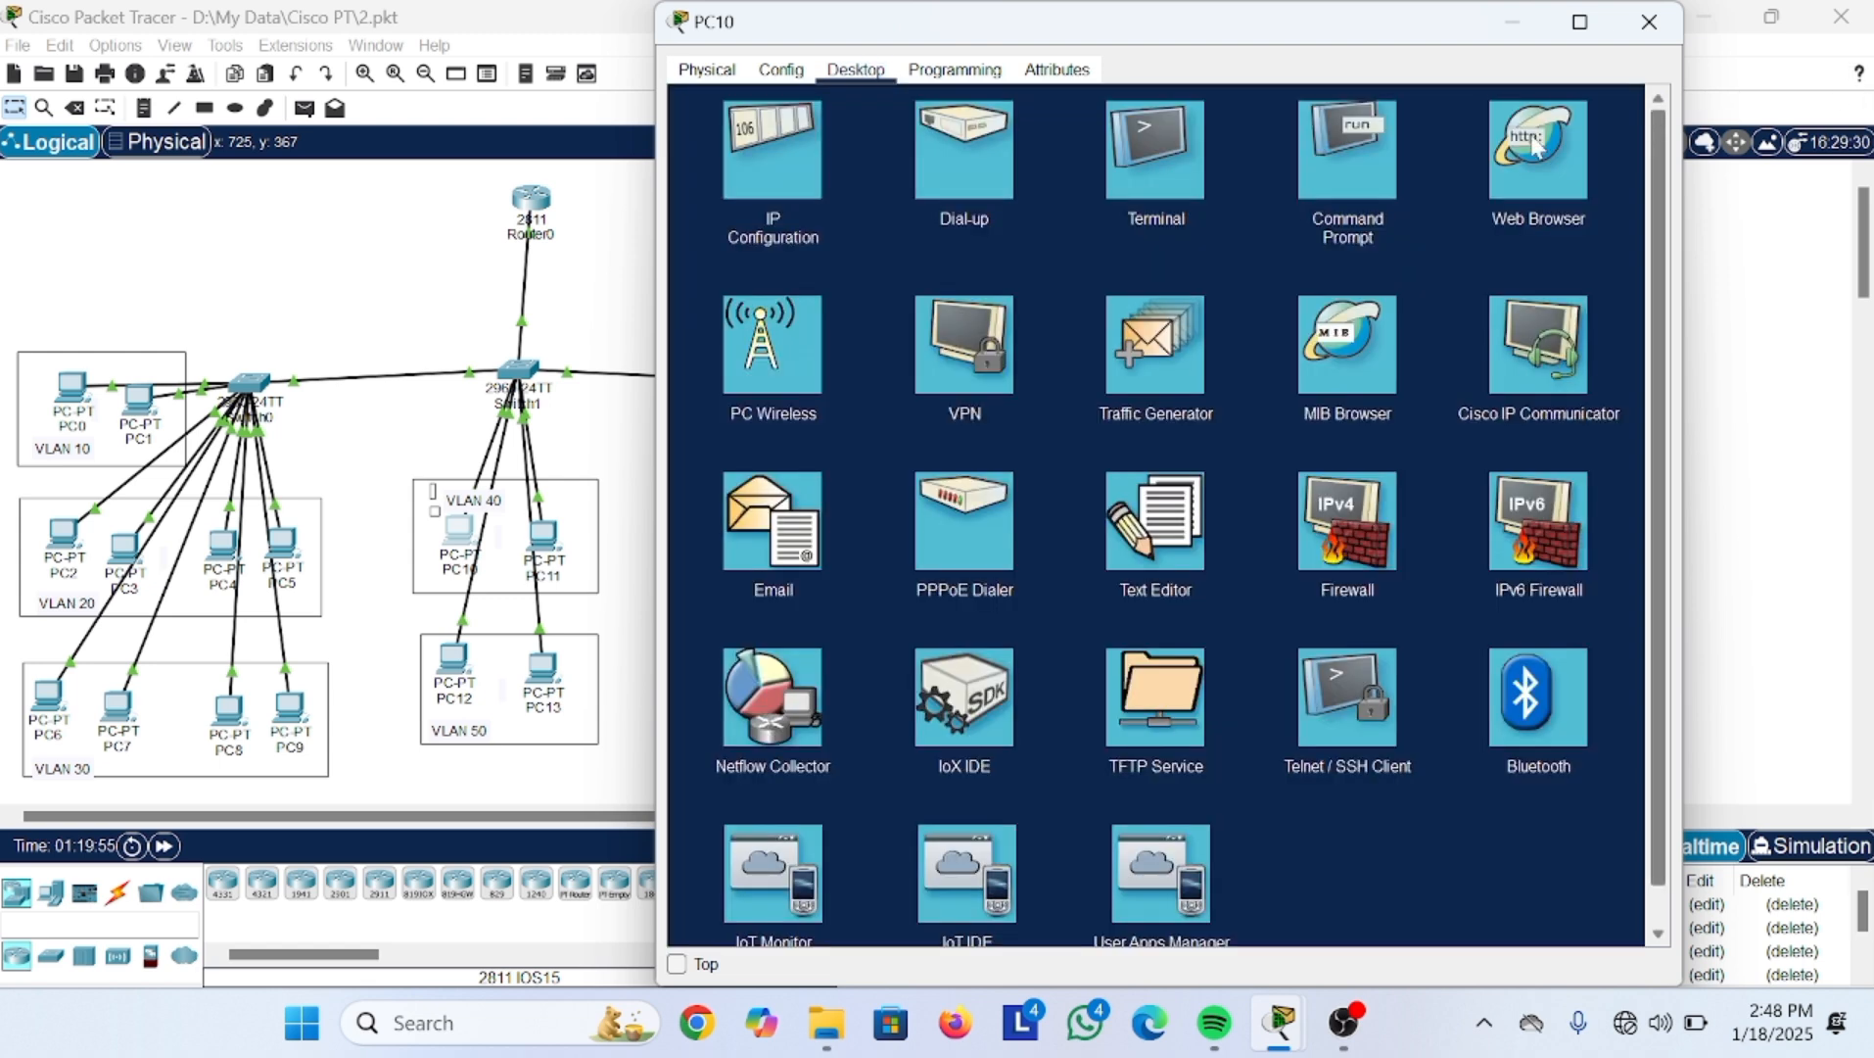
pyautogui.click(1353, 736)
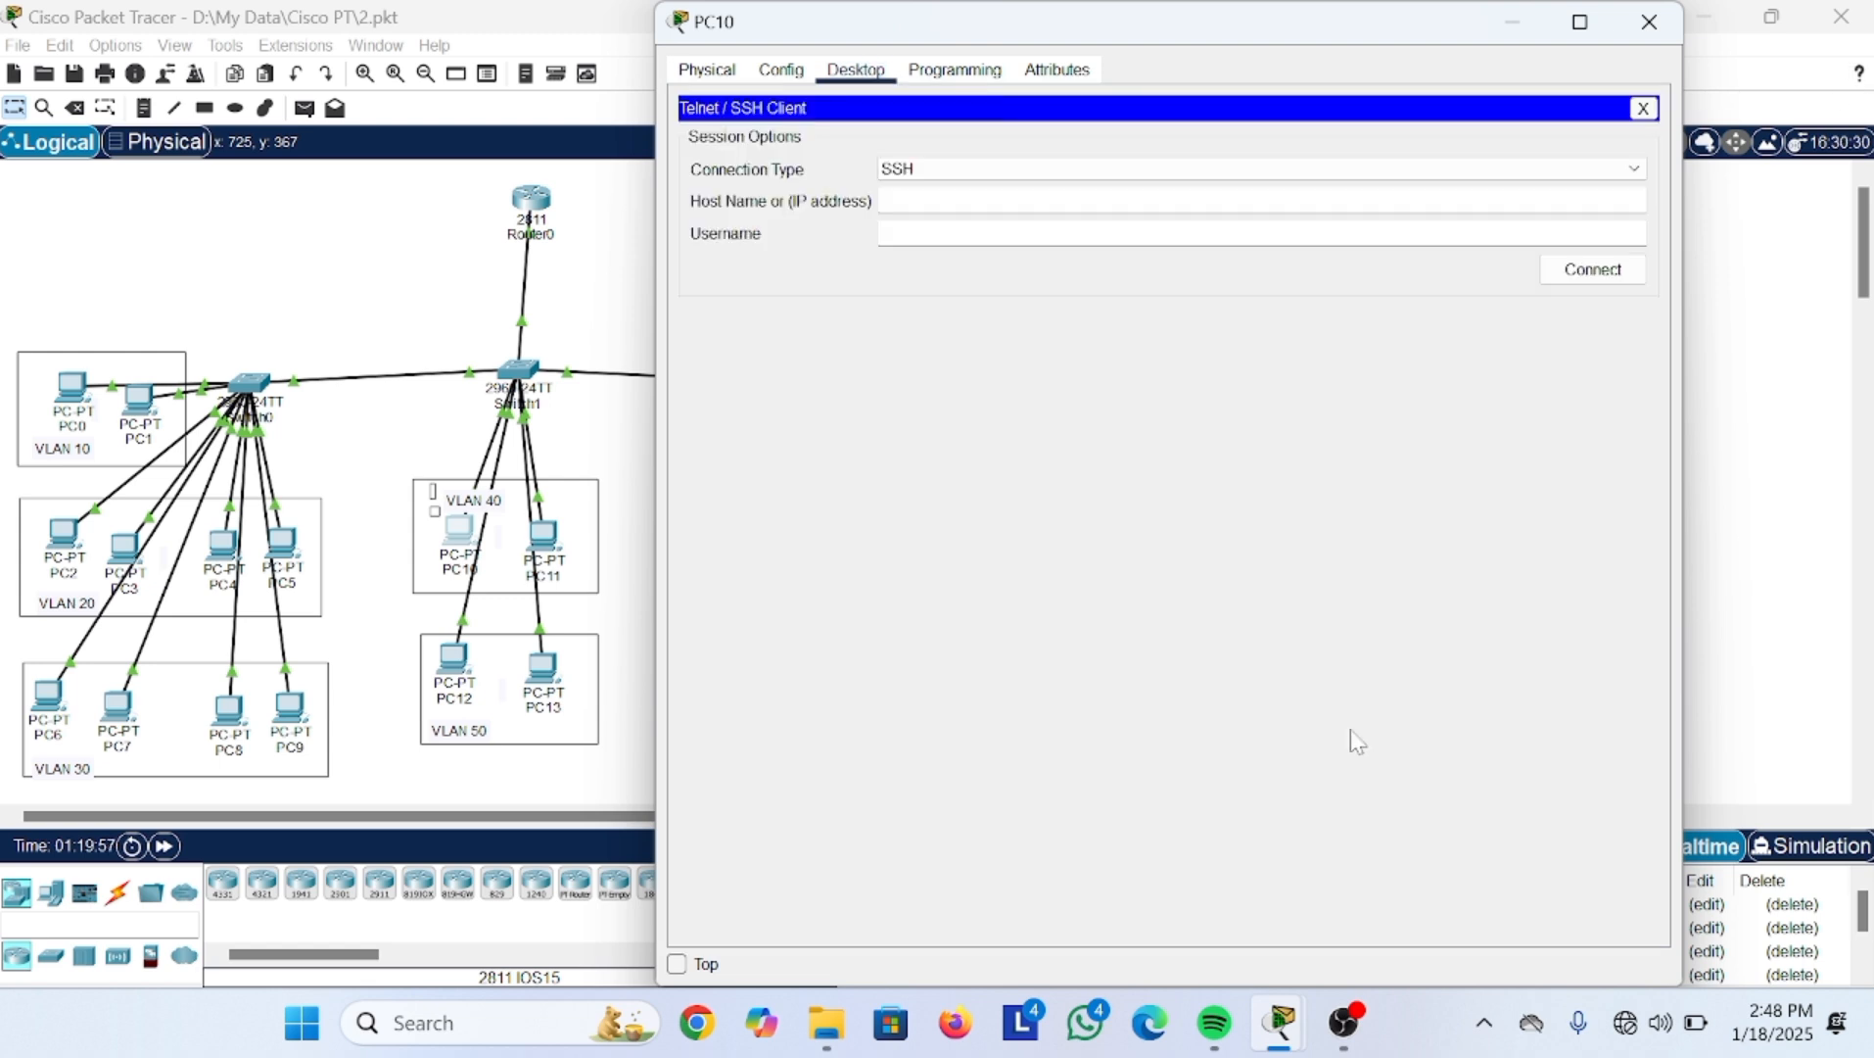
# Step: Enter host name 20.20.20.99 and username admin2 in the SSH client
pyautogui.click(948, 200)
pyautogui.write('20.20.20.99')
pyautogui.press('Tab')
pyautogui.write('admin2')
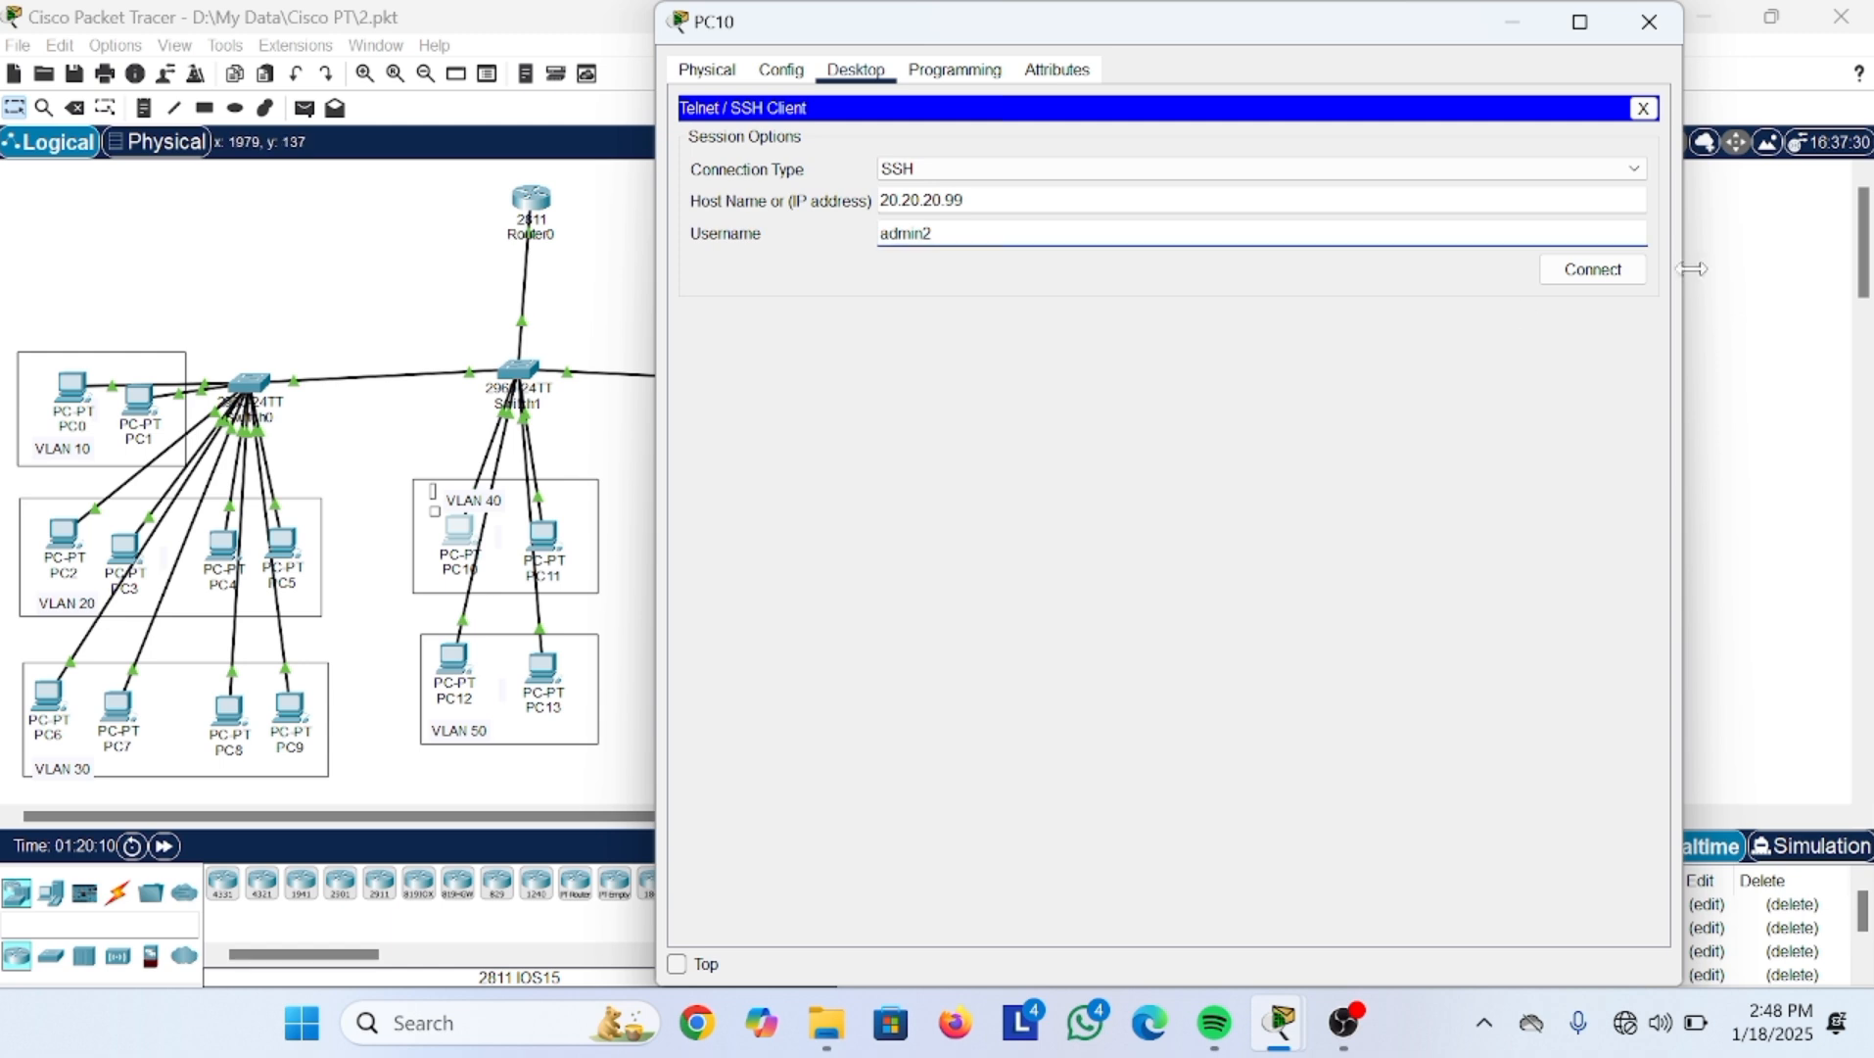
# Step: Connect over SSH, log in after two failed password attempts, and request privileged mode with en
pyautogui.click(1629, 276)
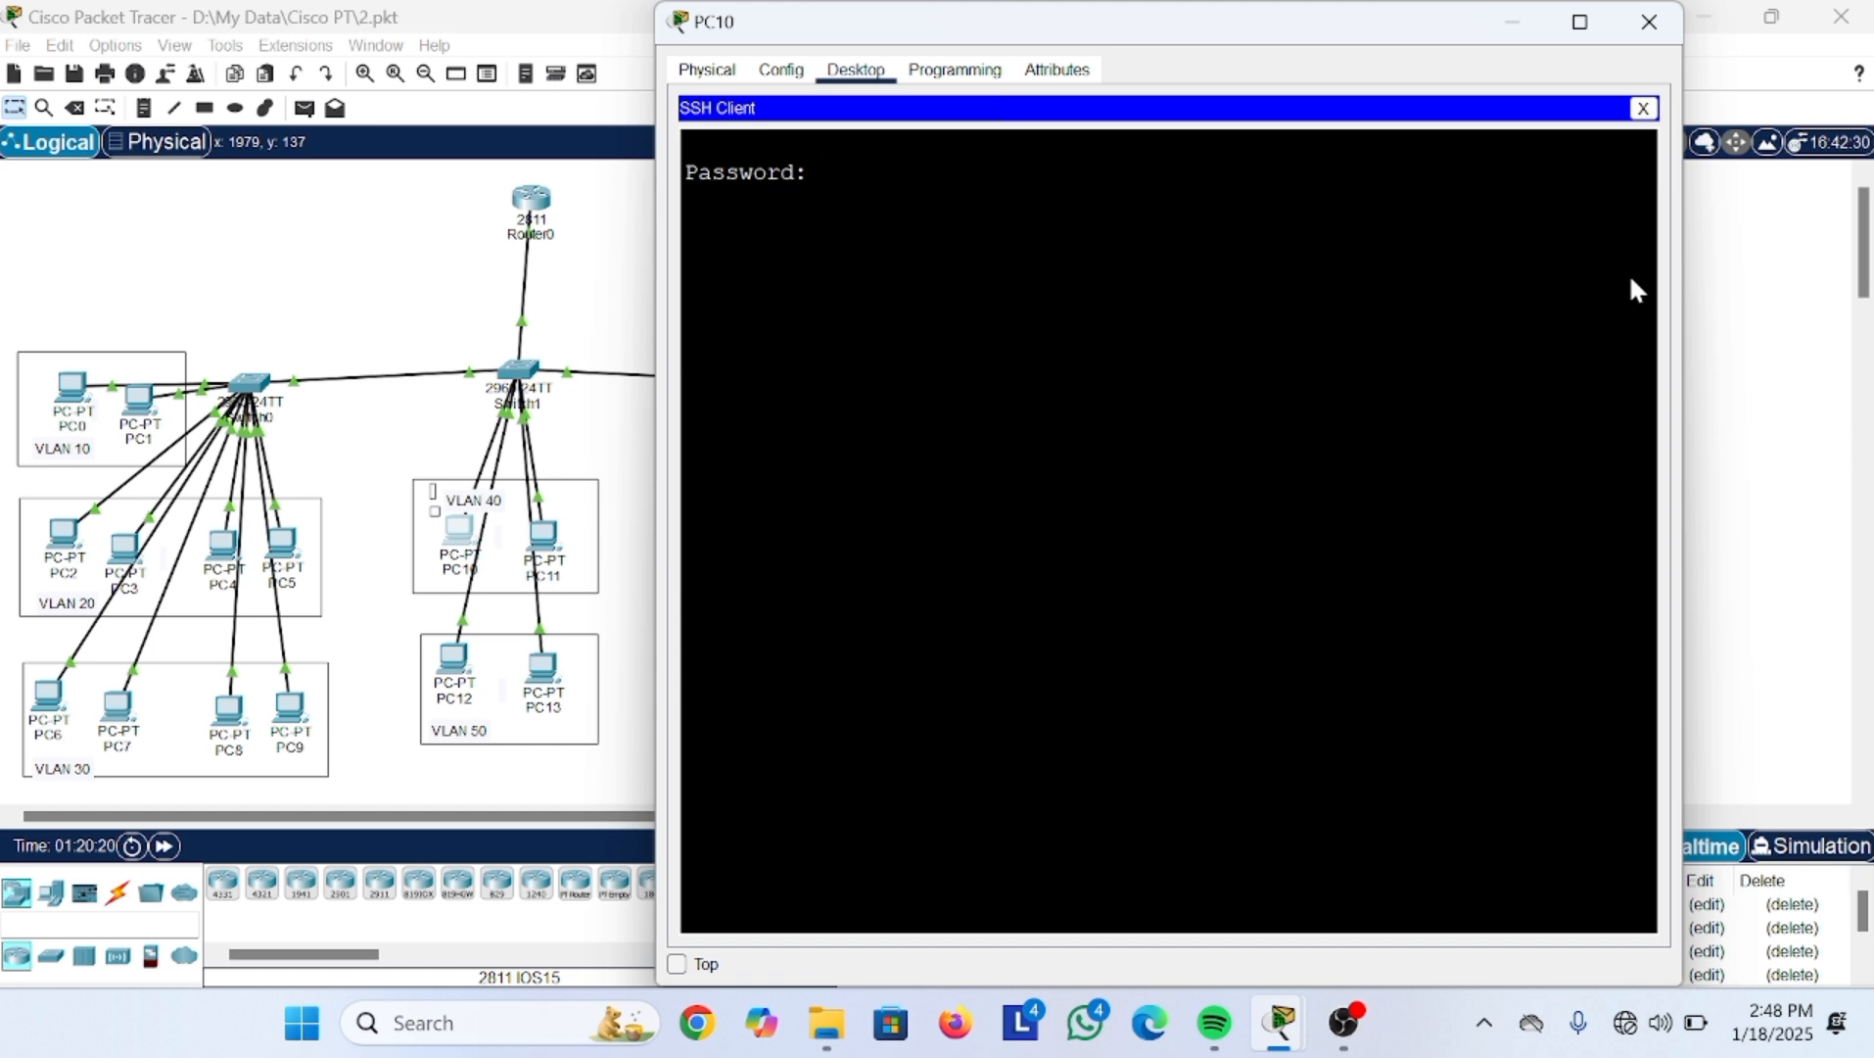
pyautogui.press('Return')
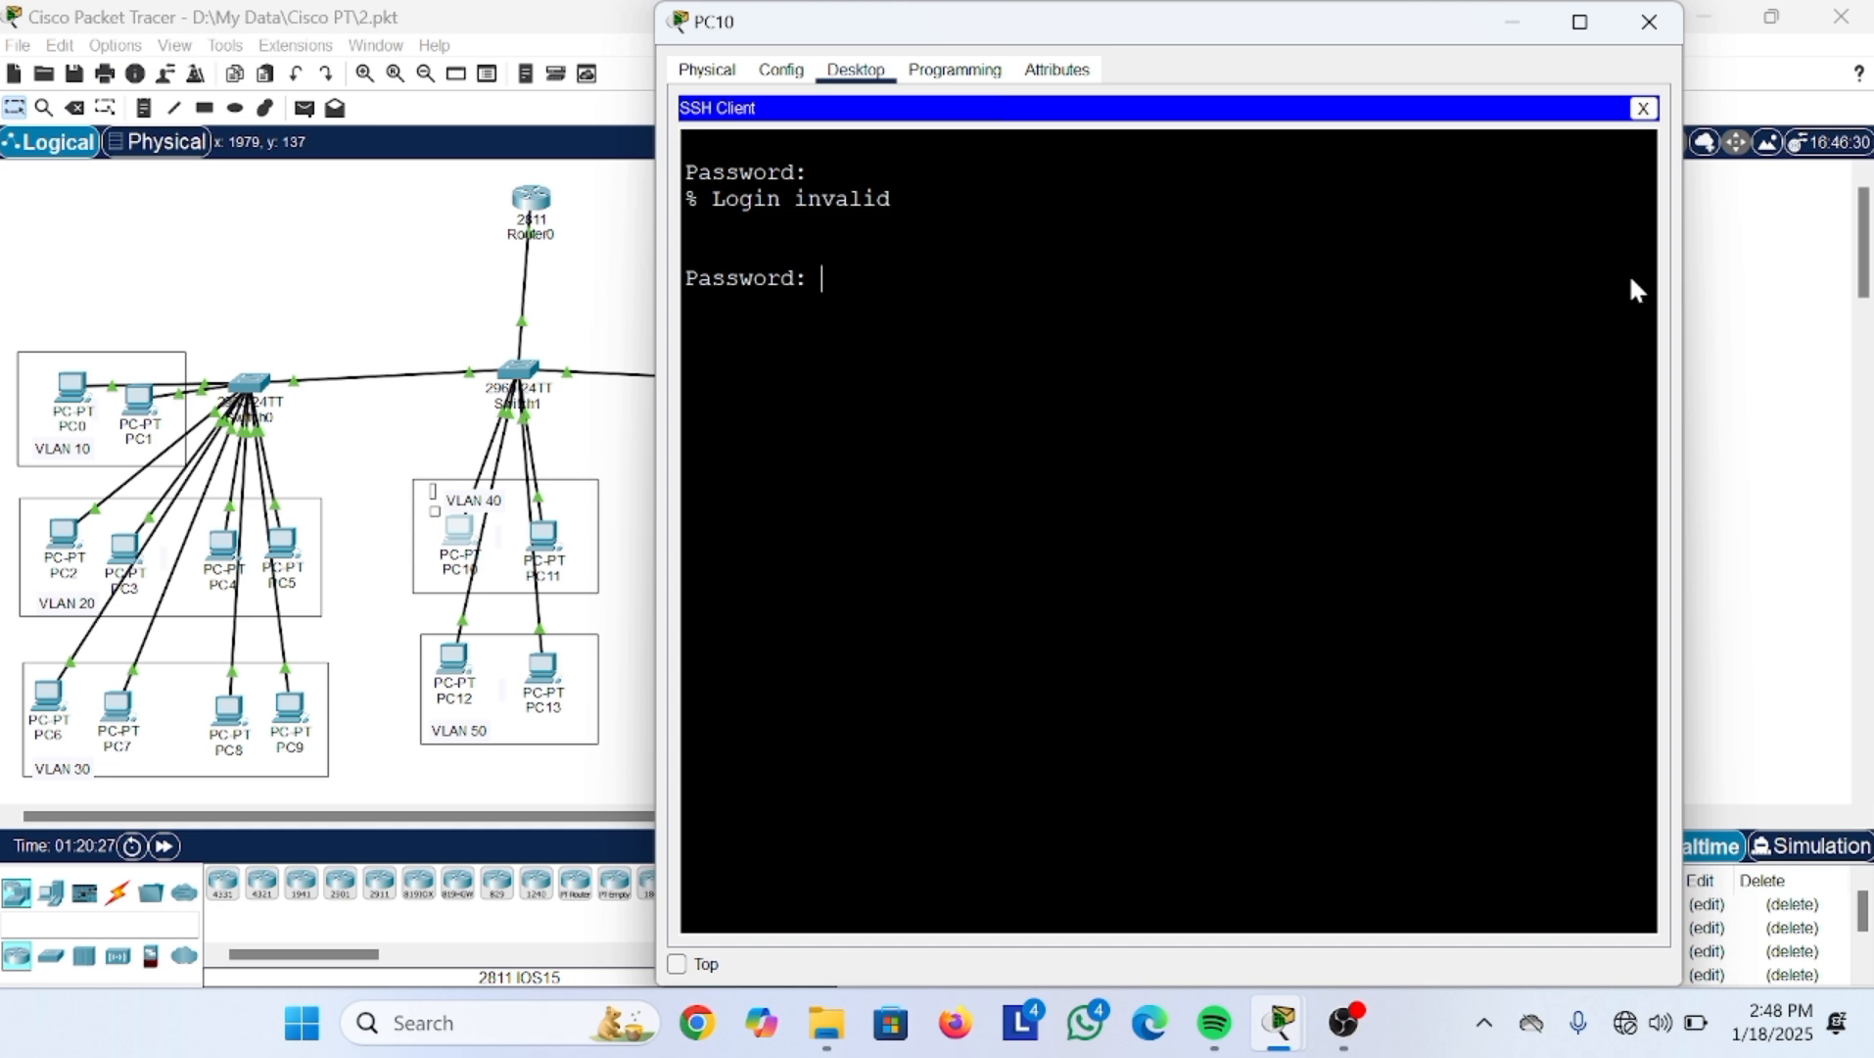
pyautogui.press('Return')
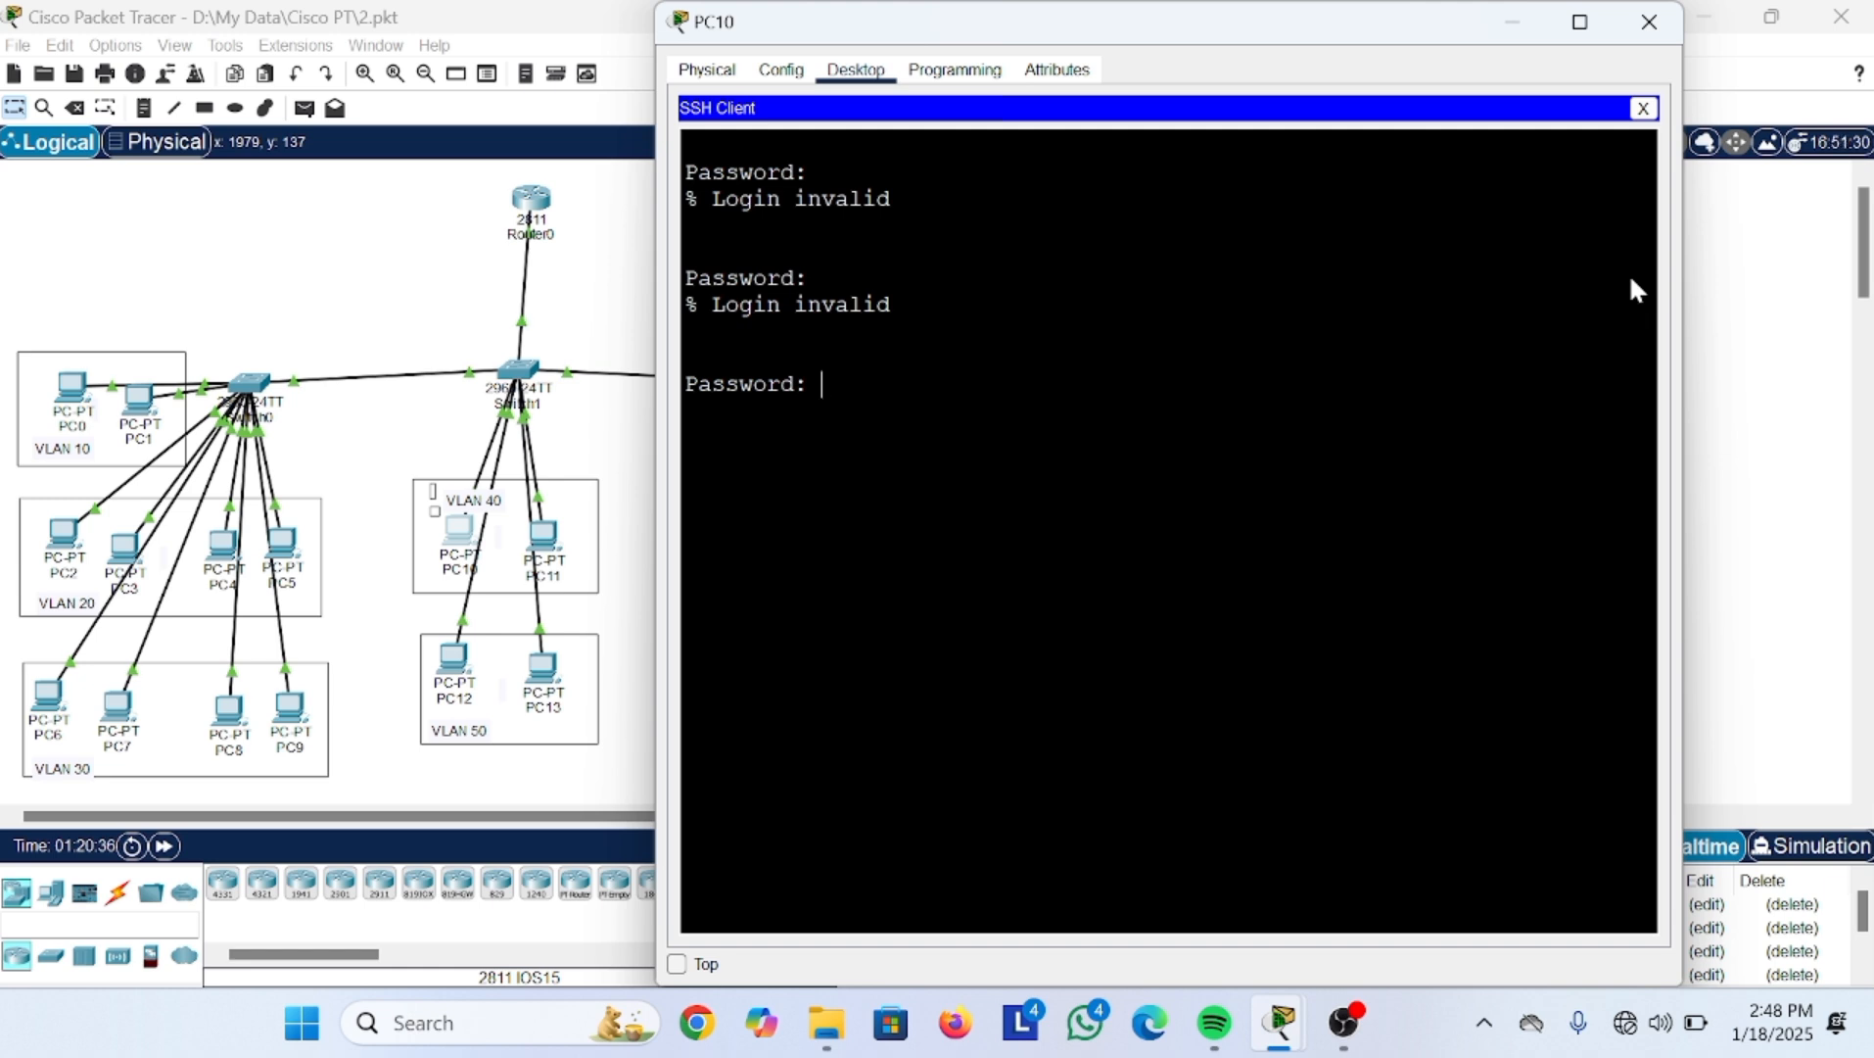
pyautogui.press('Return')
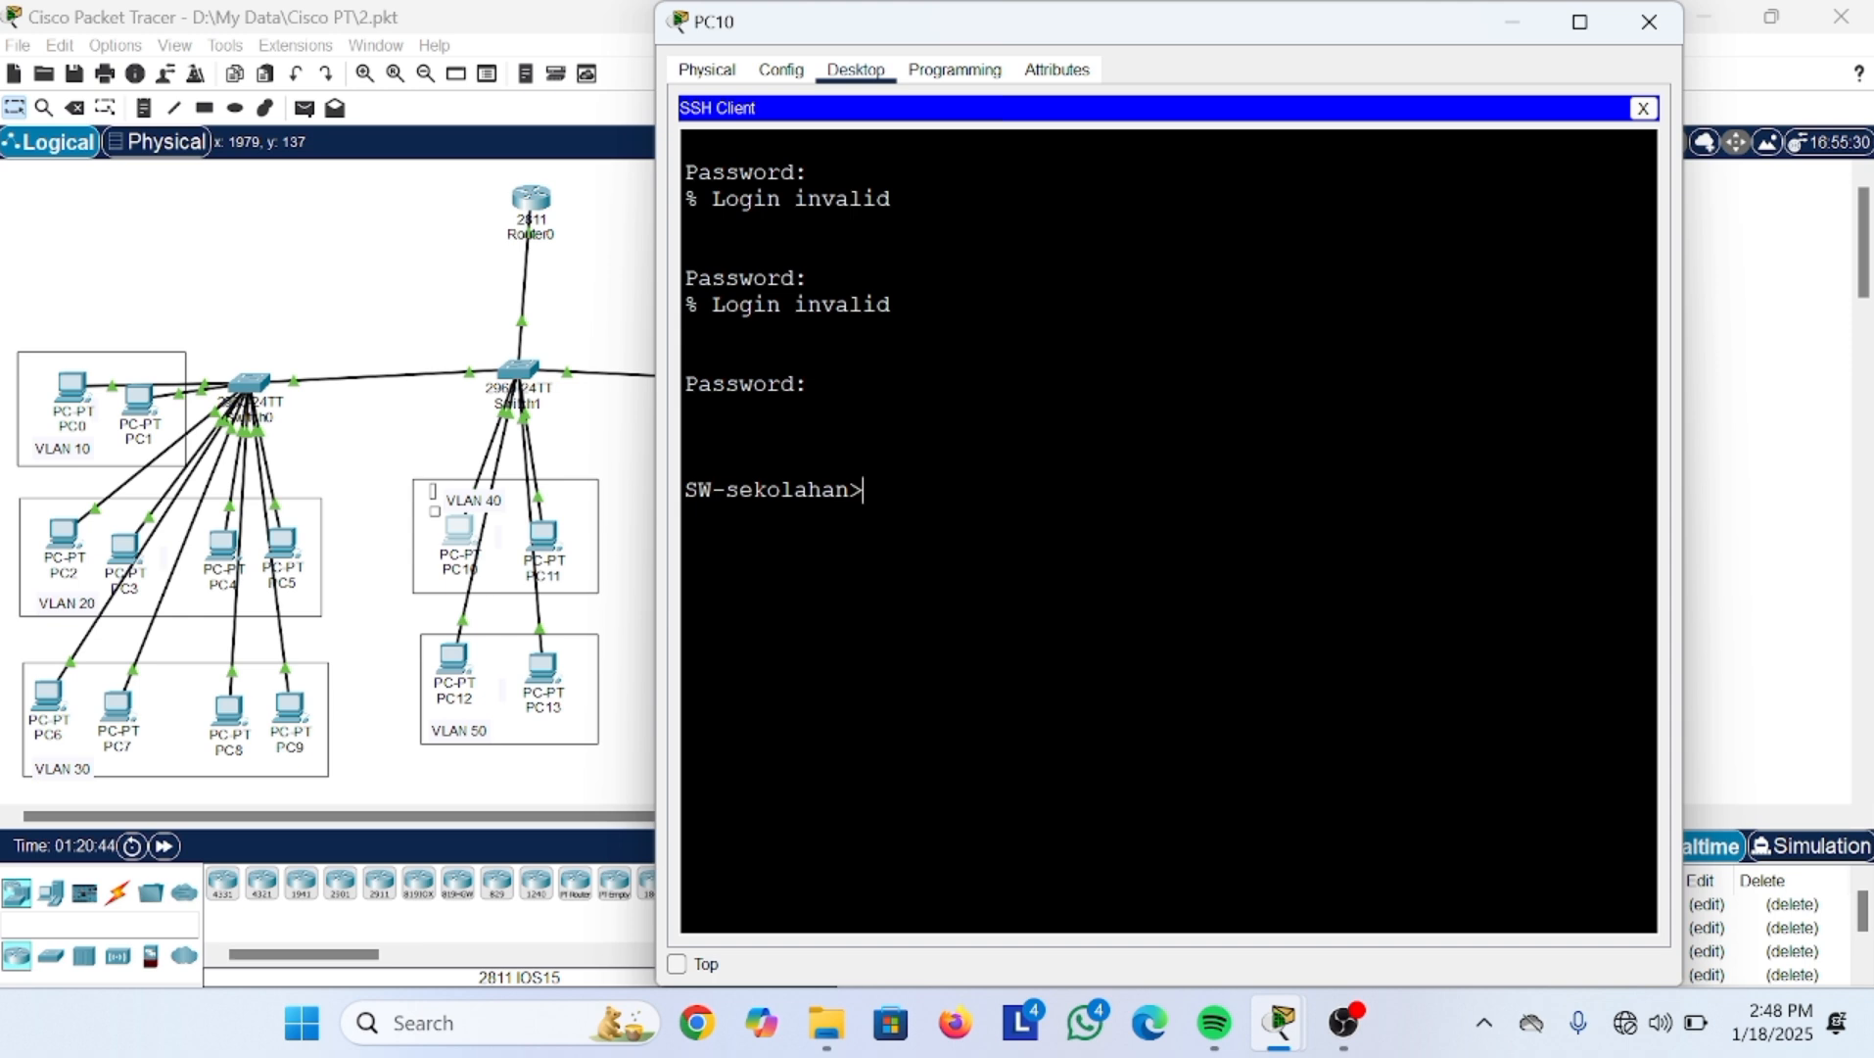
pyautogui.write('en')
pyautogui.press('Return')
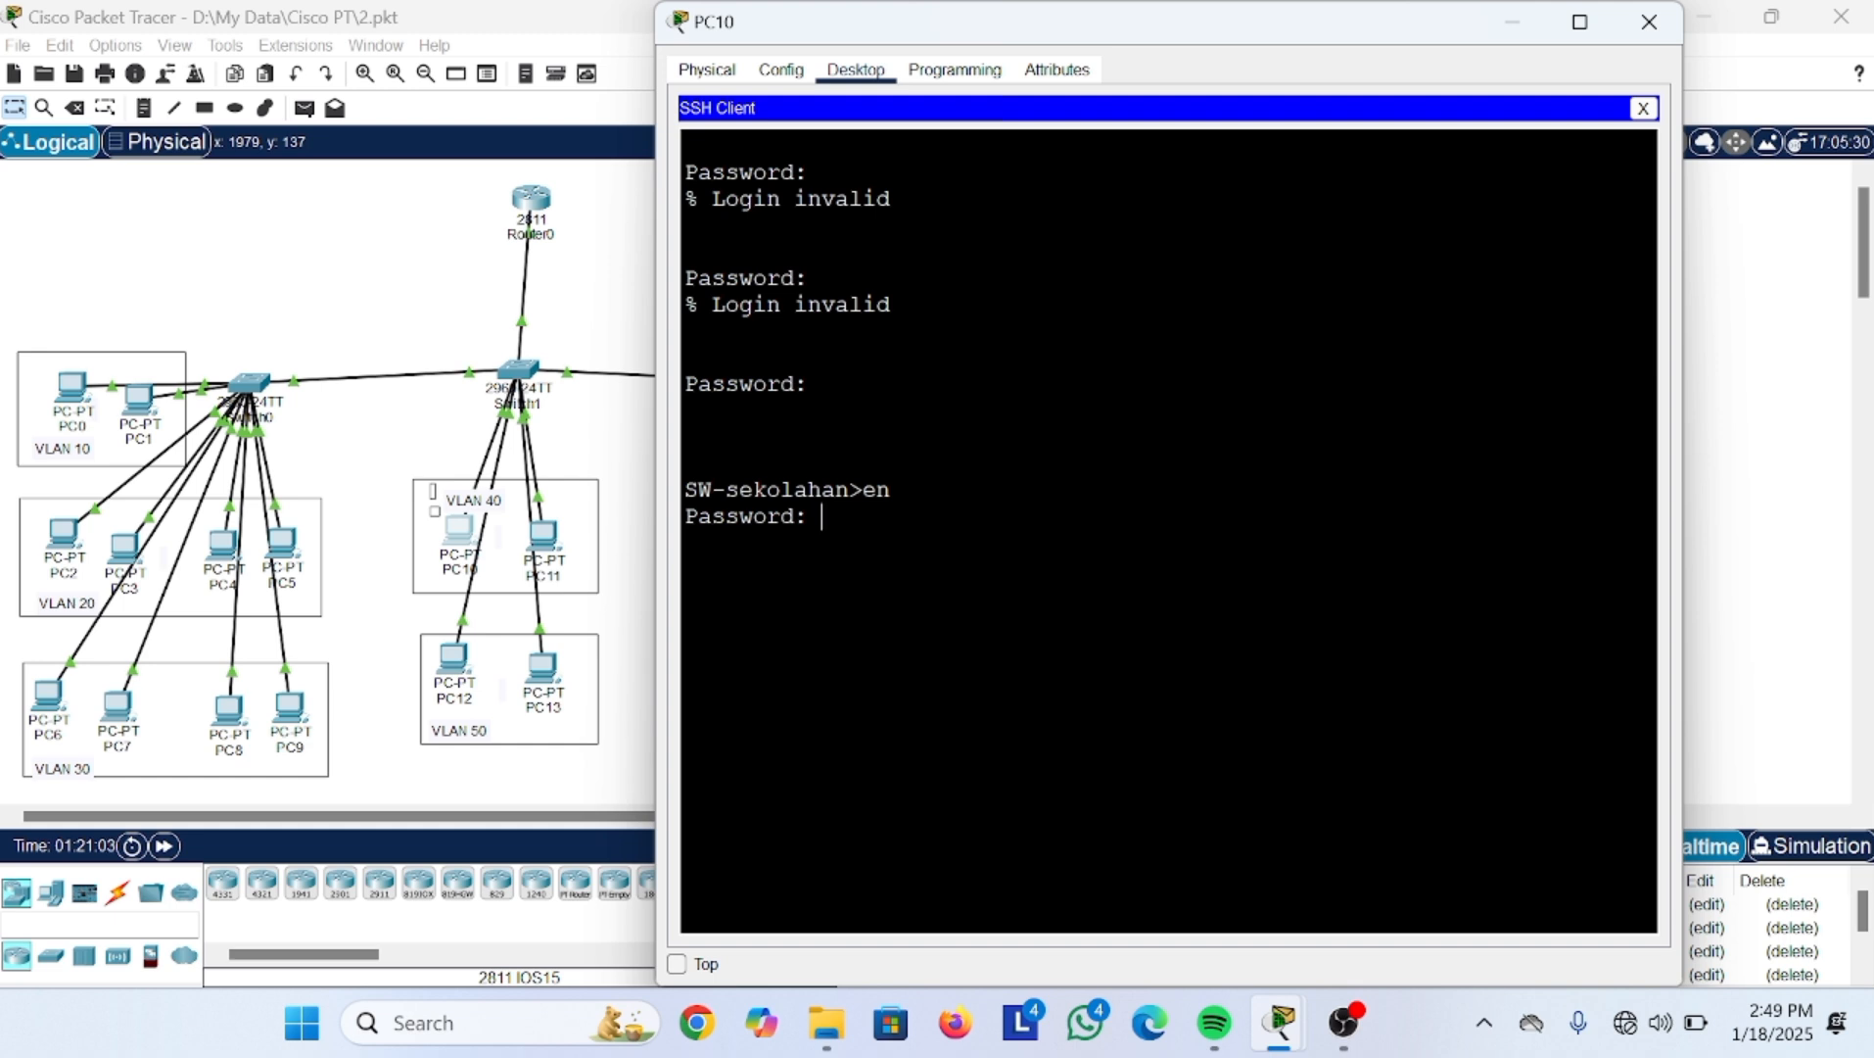
# Step: Give the enable secret to reach privileged mode, then enter global configuration with conf t
pyautogui.press('Return')
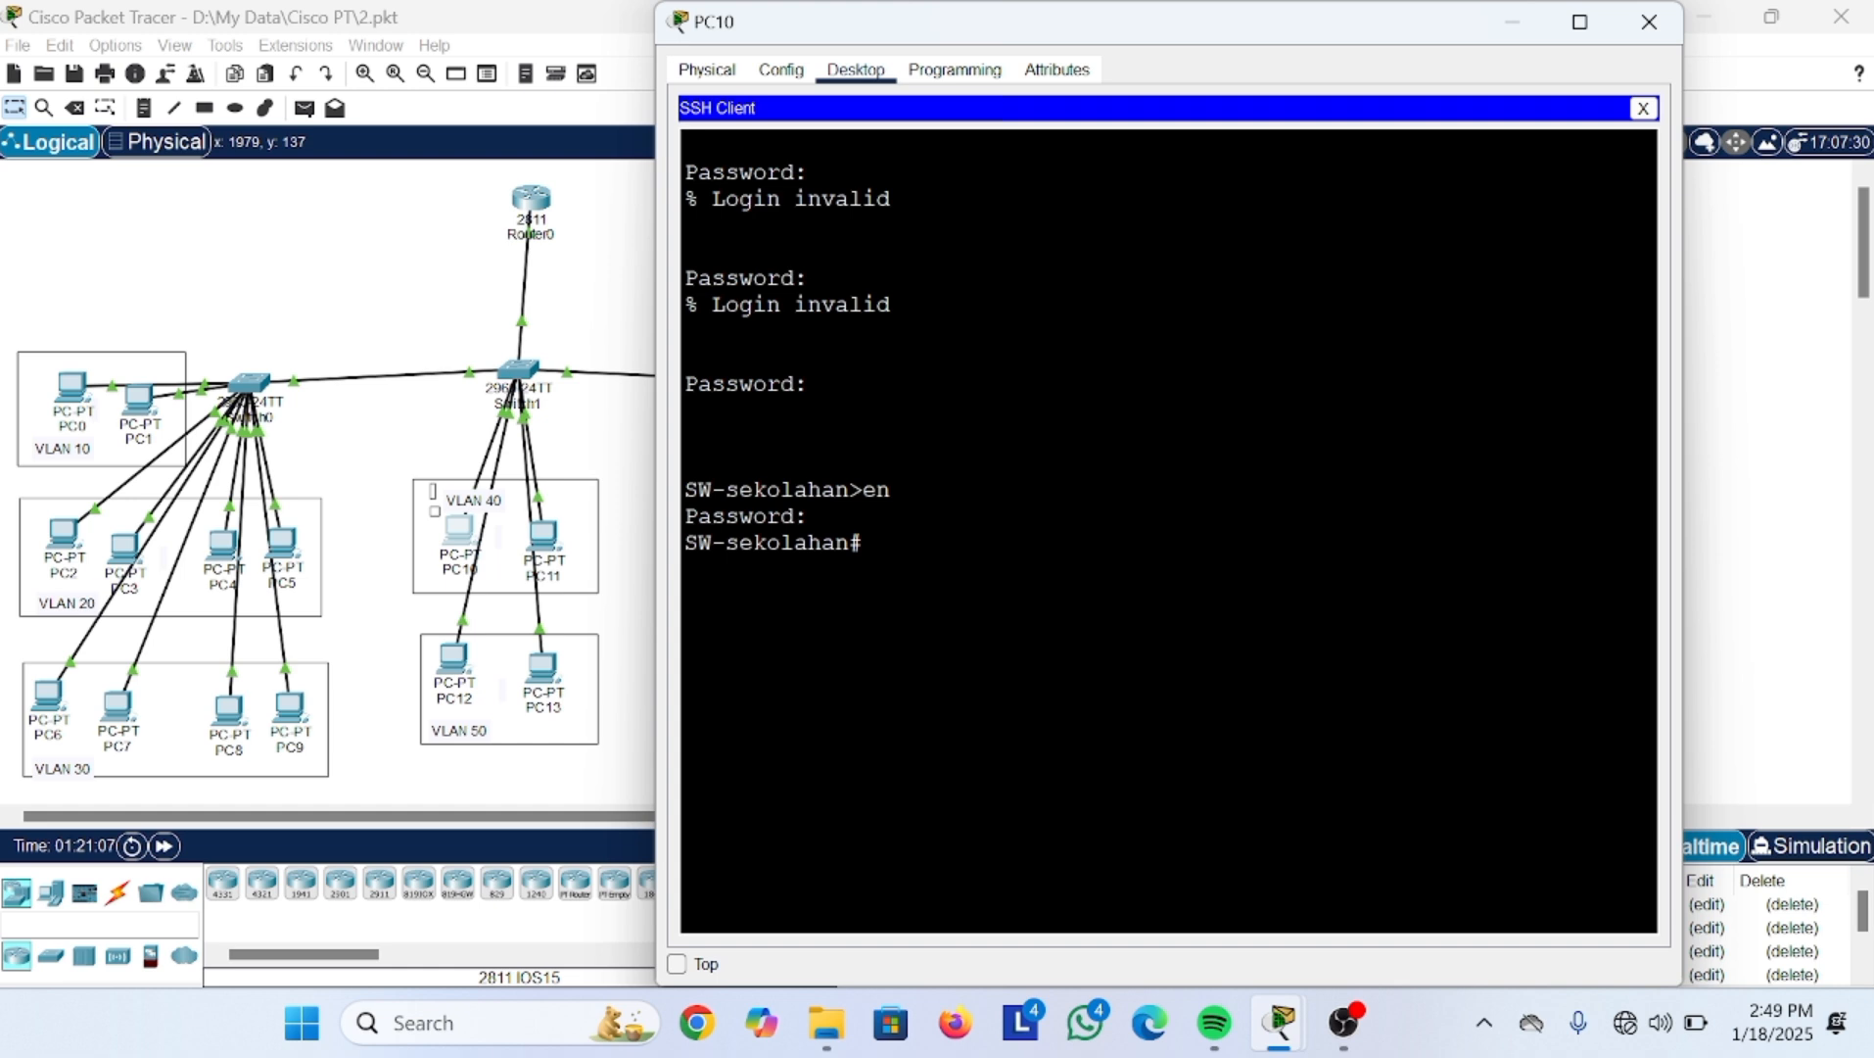
pyautogui.write('conf t')
pyautogui.press('Return')
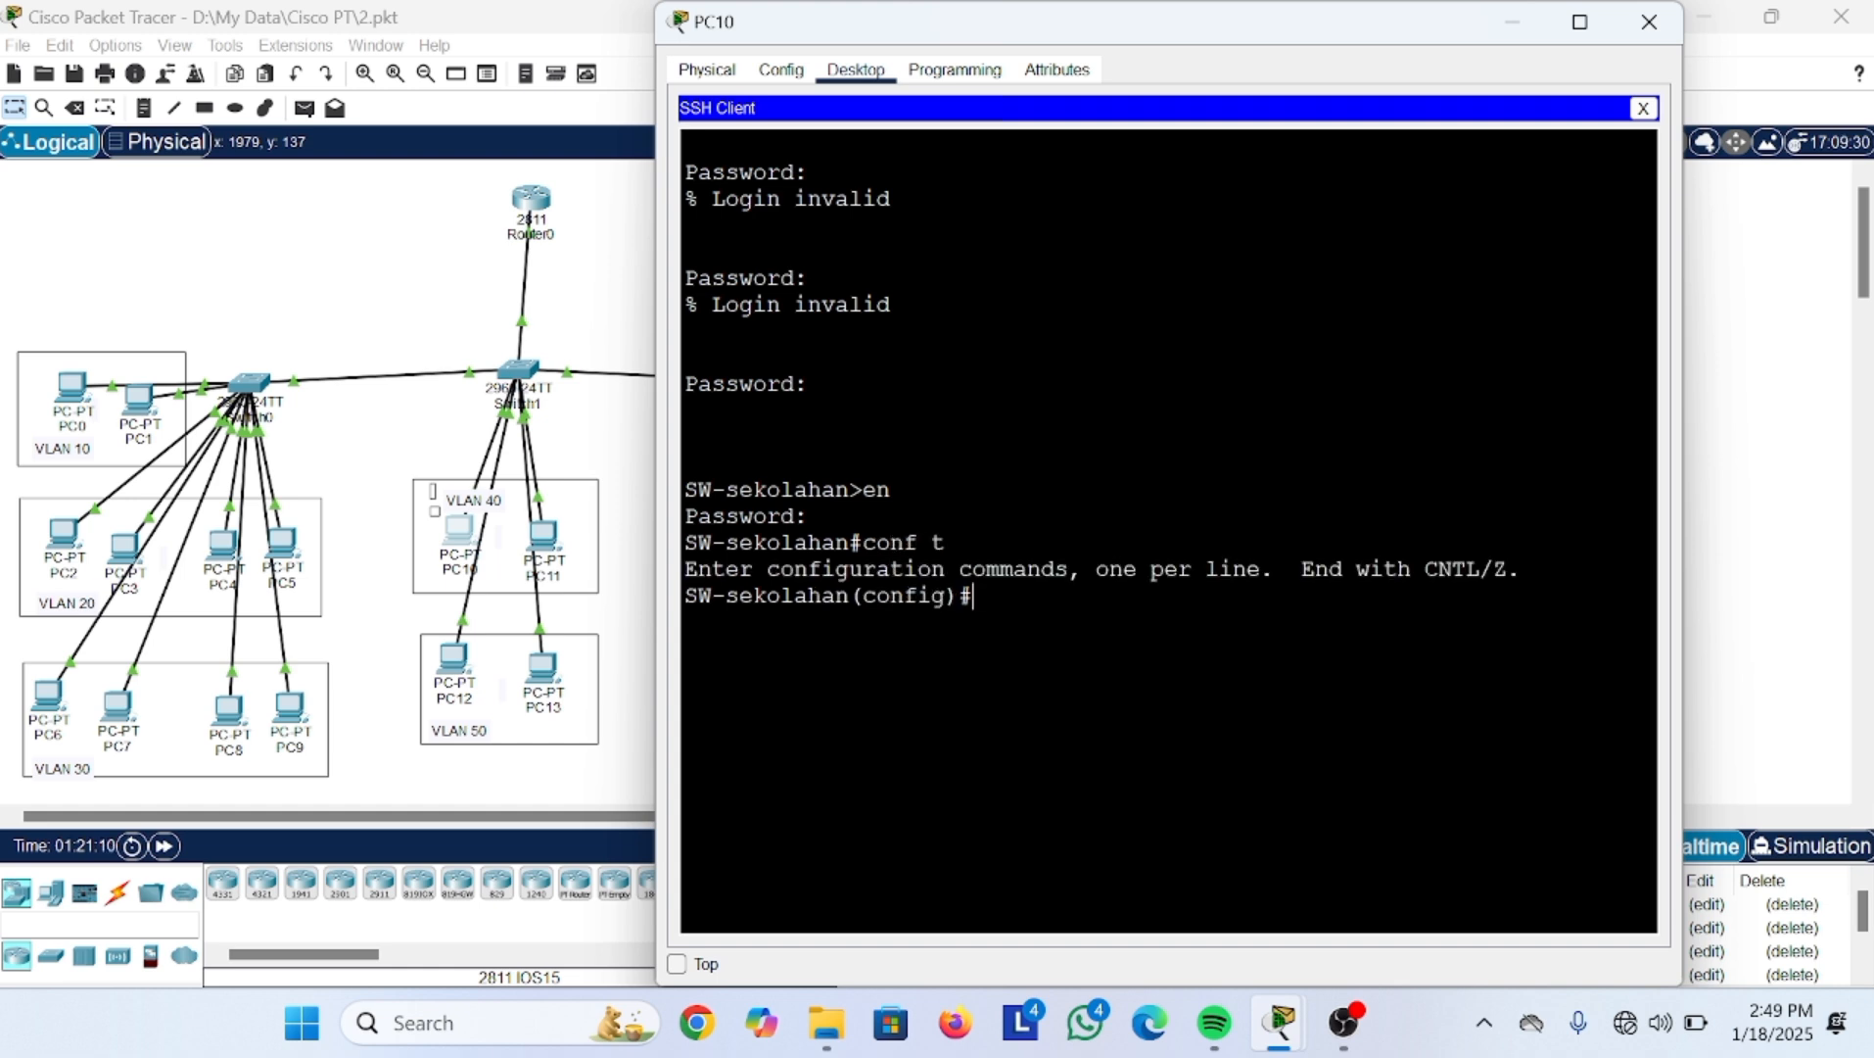